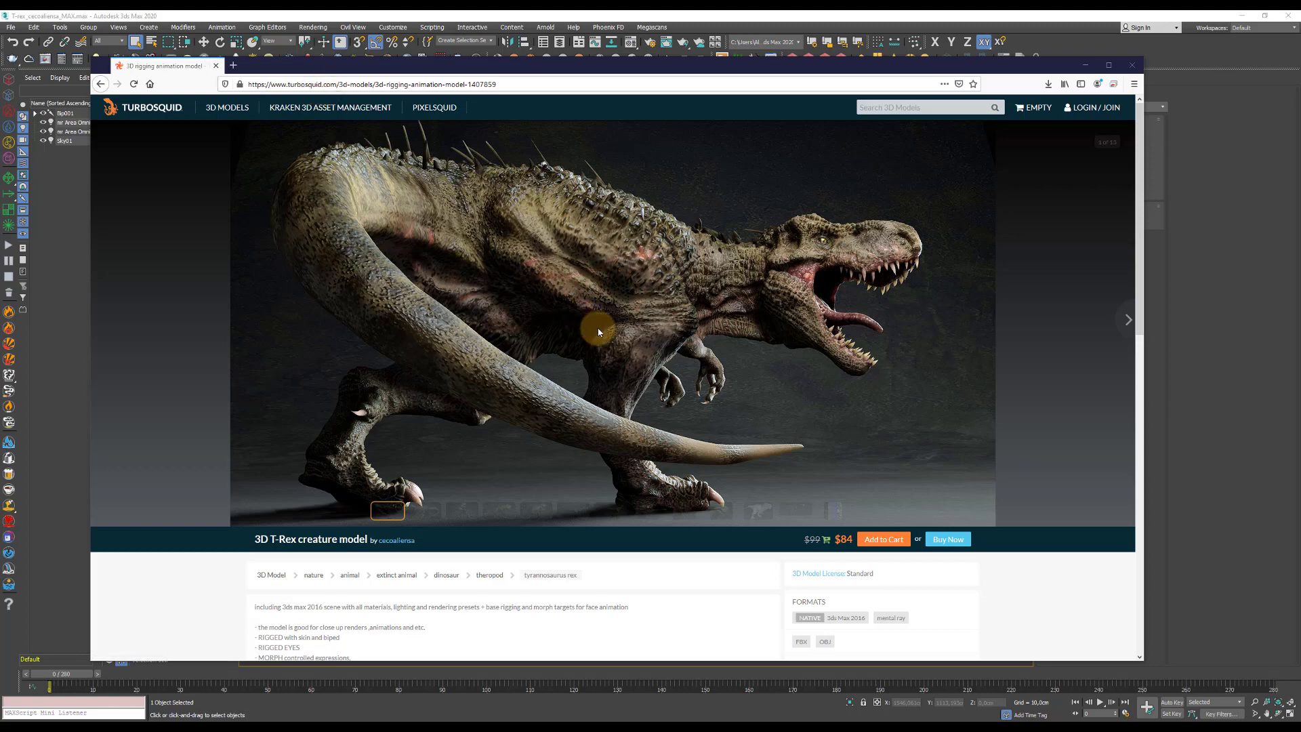
# Examine the T-Rex model's TurboSquid page, including its specifications and its wireframe, rig and texture map previews.
pyautogui.scroll(-5, 604, 482)
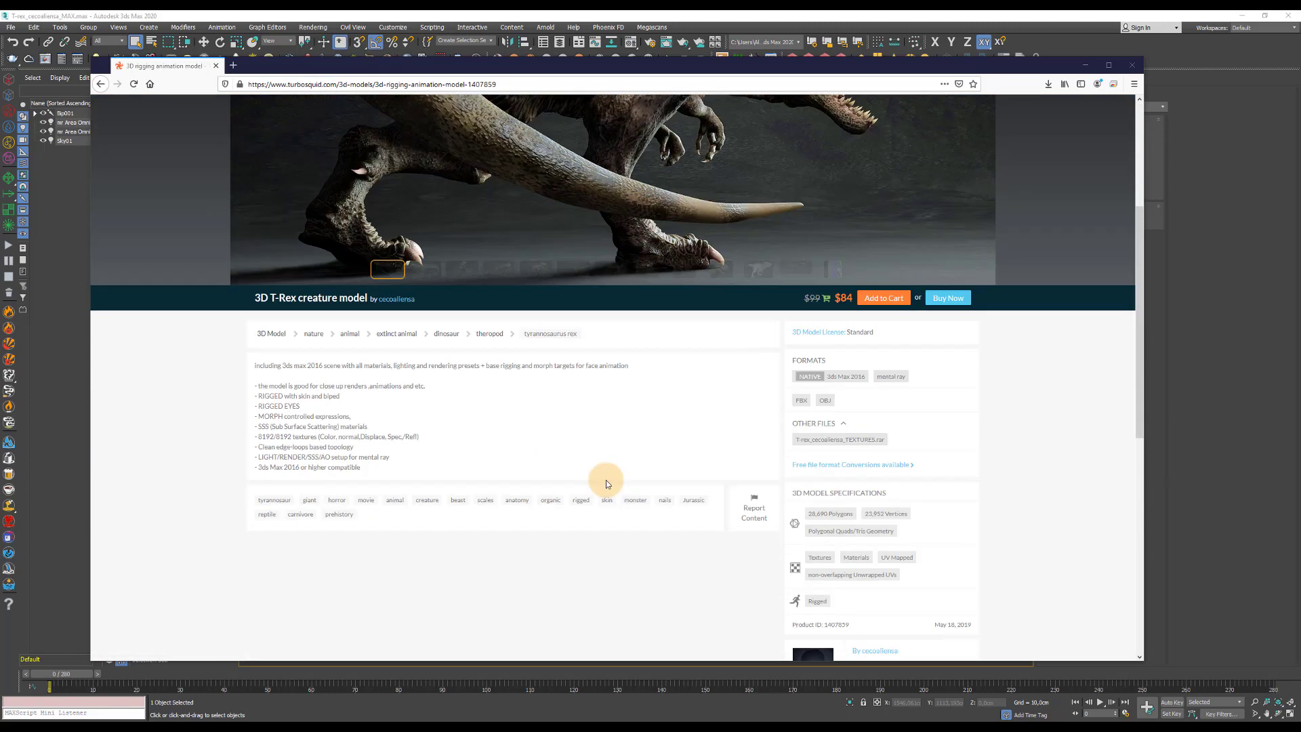
pyautogui.scroll(3, 441, 212)
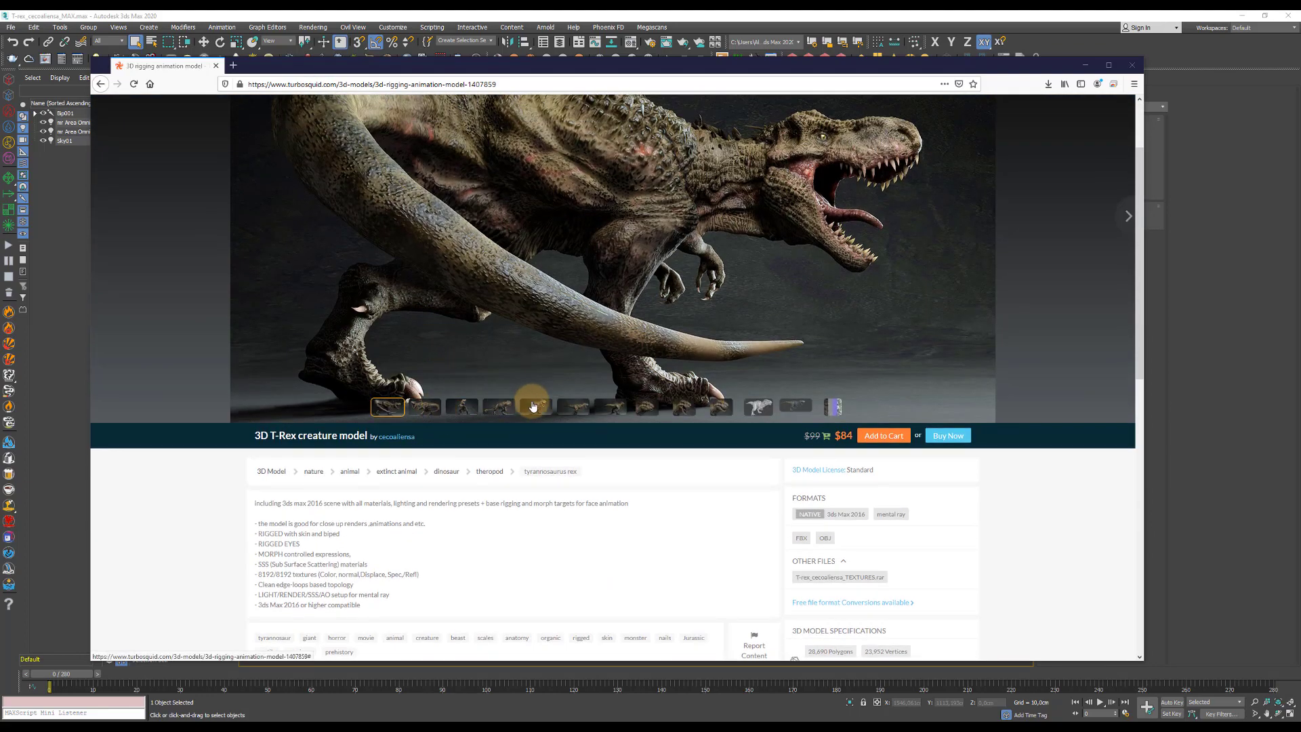
pyautogui.click(755, 407)
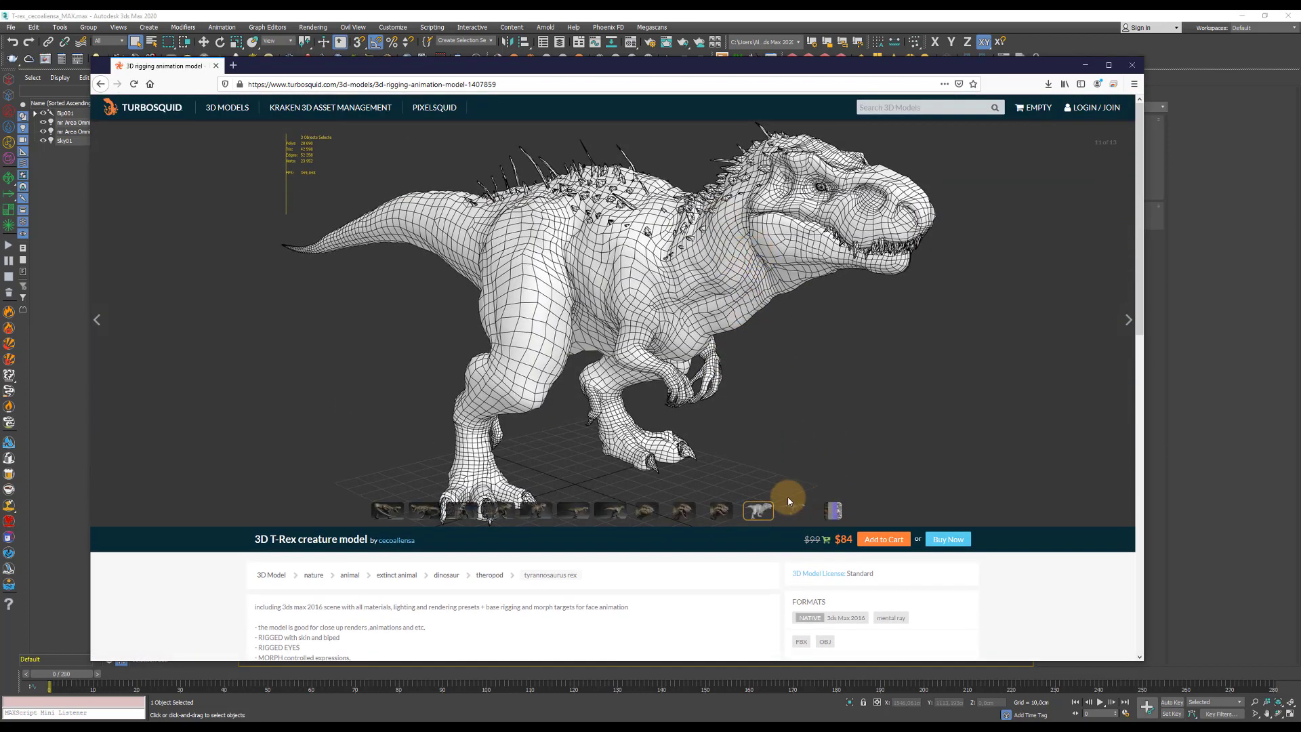
pyautogui.click(794, 508)
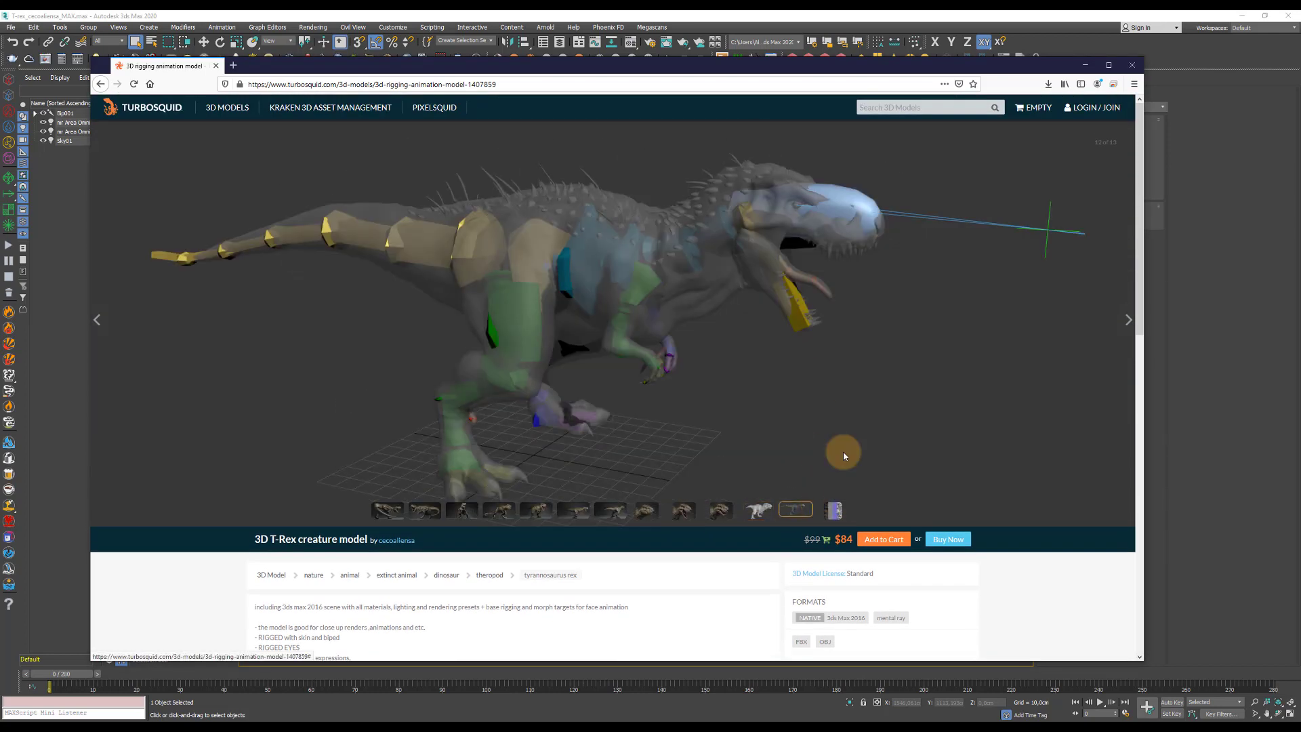
pyautogui.click(834, 508)
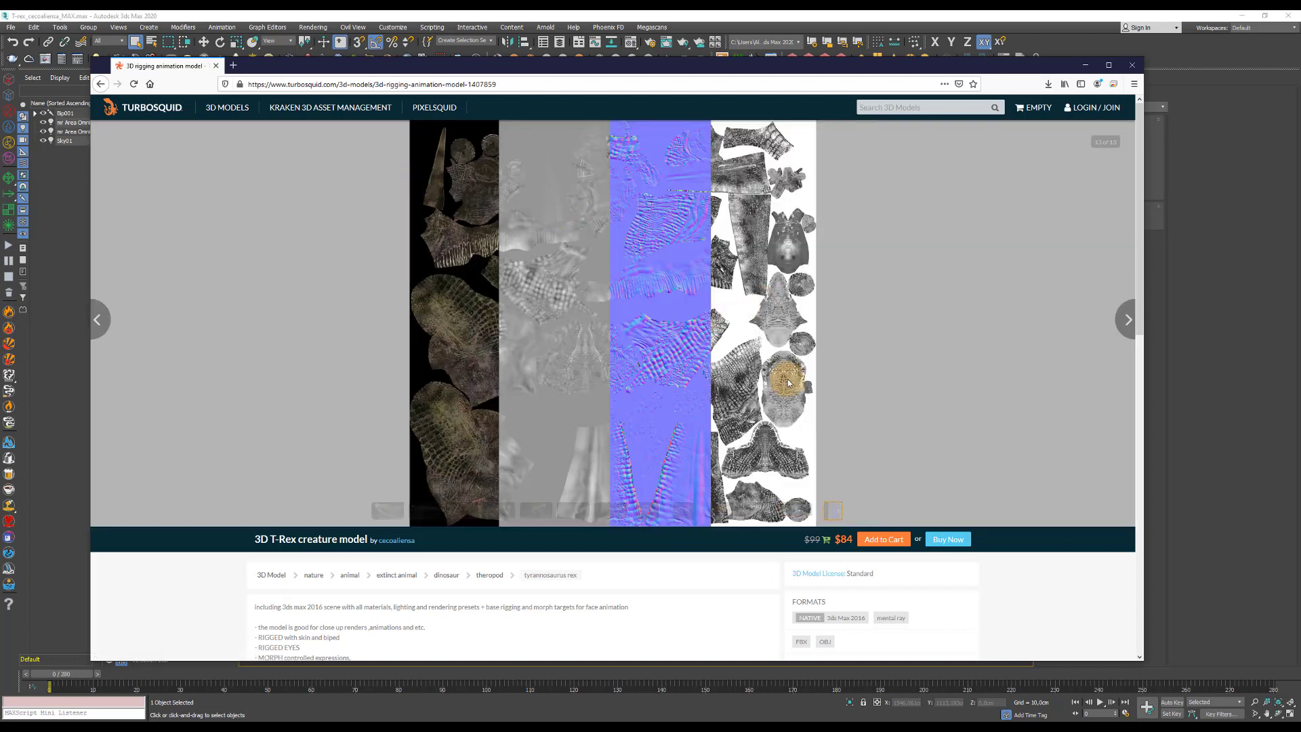
pyautogui.scroll(-1, 792, 410)
pyautogui.scroll(-2, 793, 409)
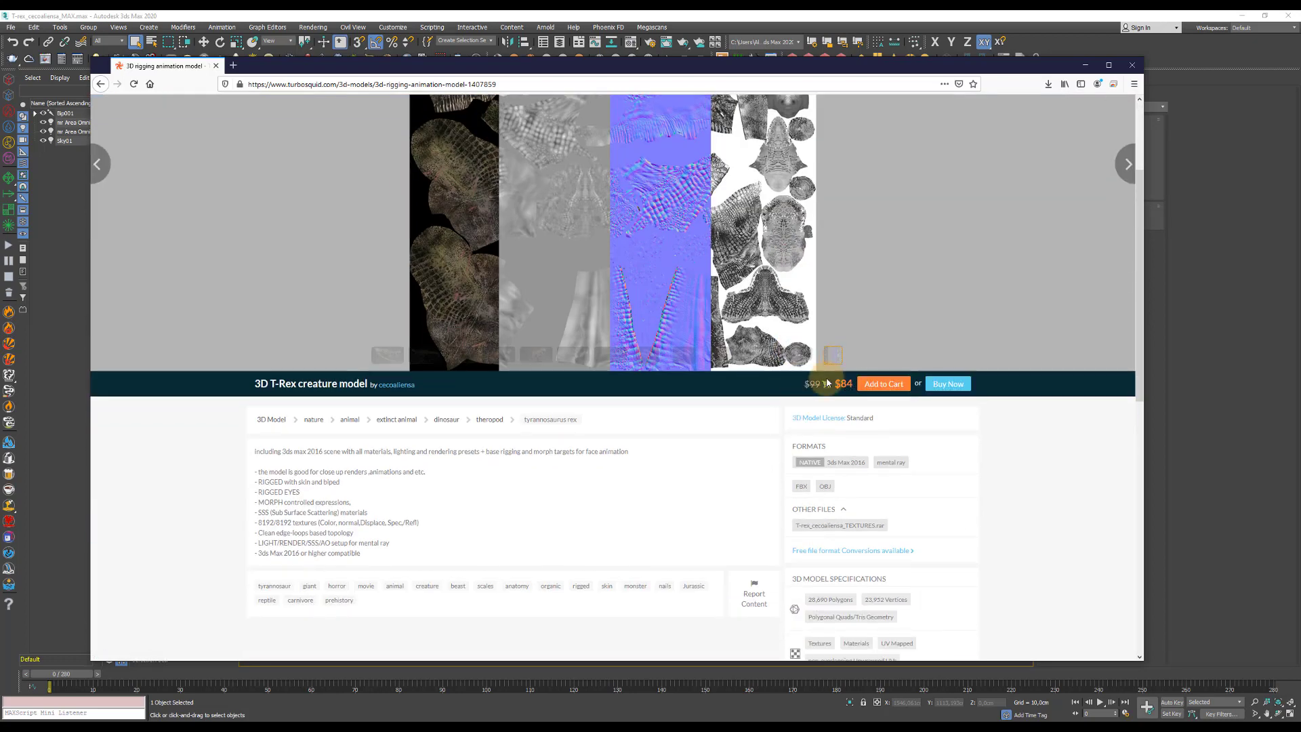
pyautogui.scroll(1, 748, 229)
pyautogui.scroll(2, 748, 229)
# Switch to 3ds Max, inspect the T-Rex from another angle and scrub through the scene's timeline.
pyautogui.click(590, 15)
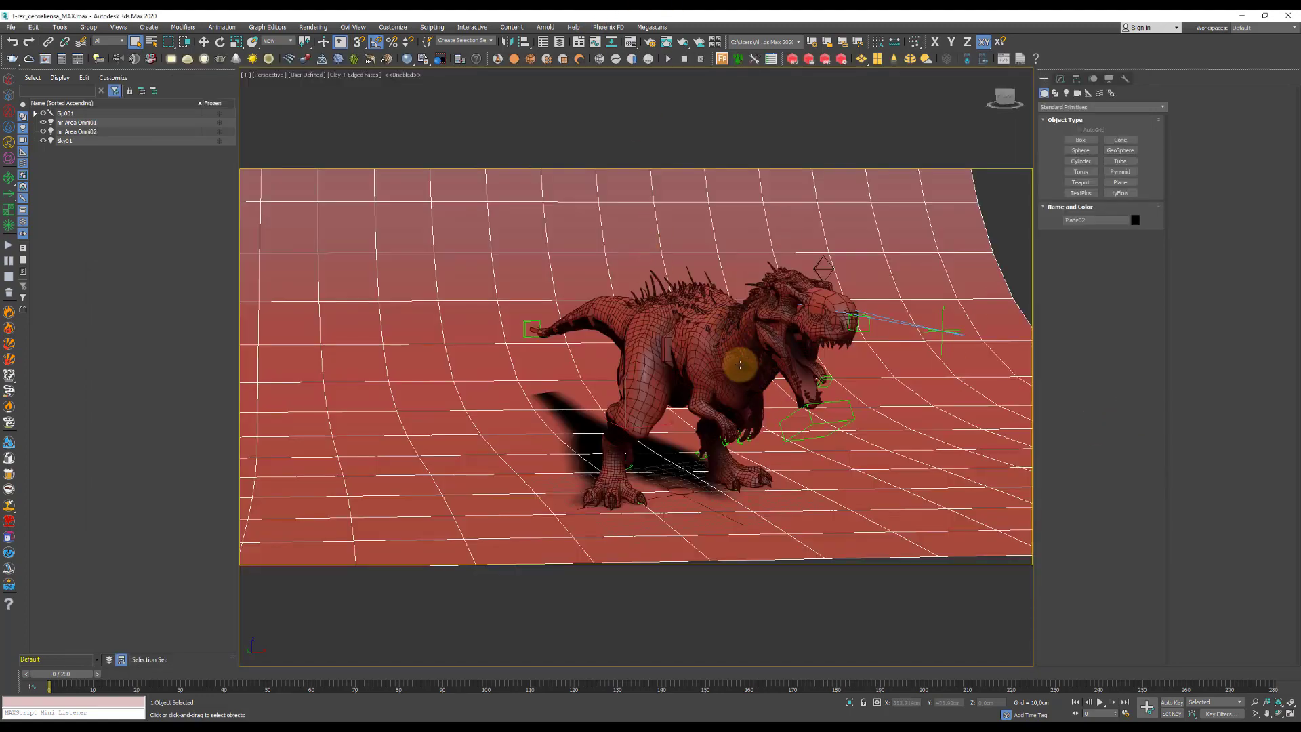
pyautogui.moveTo(676, 420)
pyautogui.keyDown('alt'); pyautogui.mouseDown(button='middle')
pyautogui.moveTo(707, 419)
pyautogui.moveTo(685, 409)
pyautogui.moveTo(660, 433)
pyautogui.mouseUp(button='middle'); pyautogui.keyUp('alt')
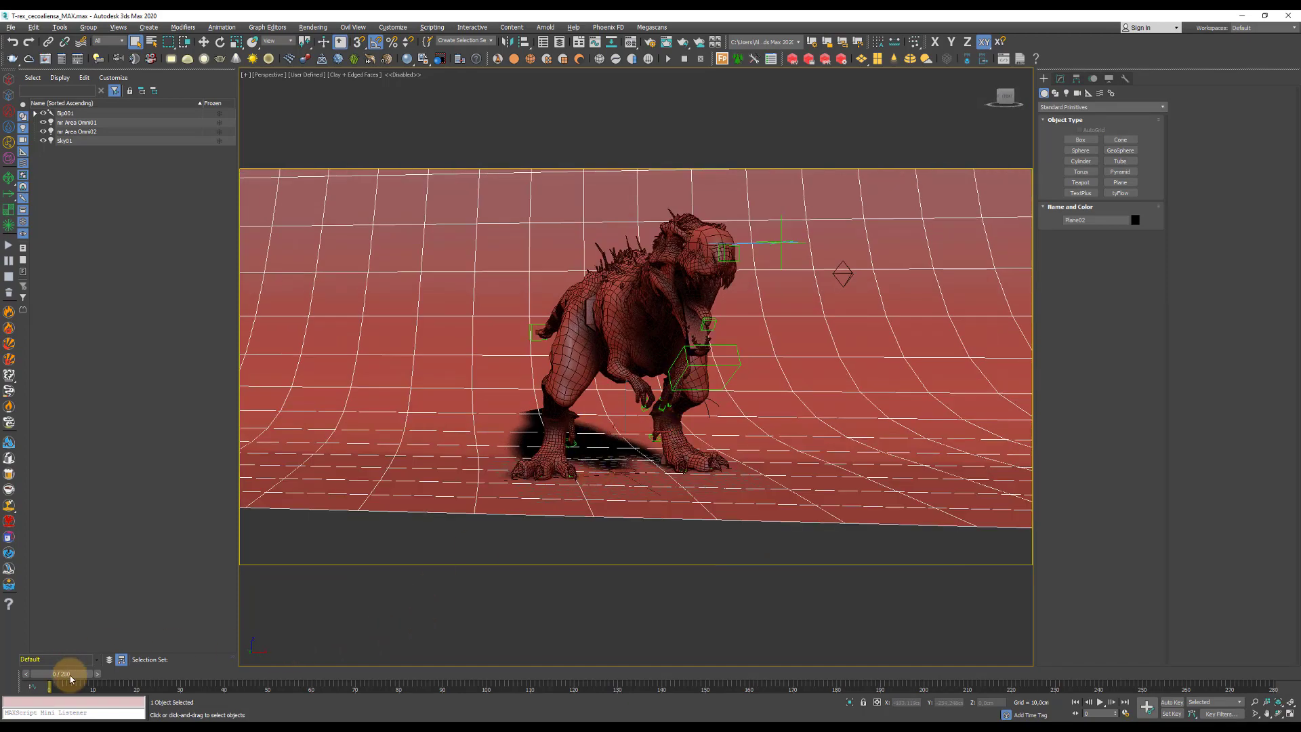
pyautogui.moveTo(62, 673); pyautogui.dragTo(15, 594)
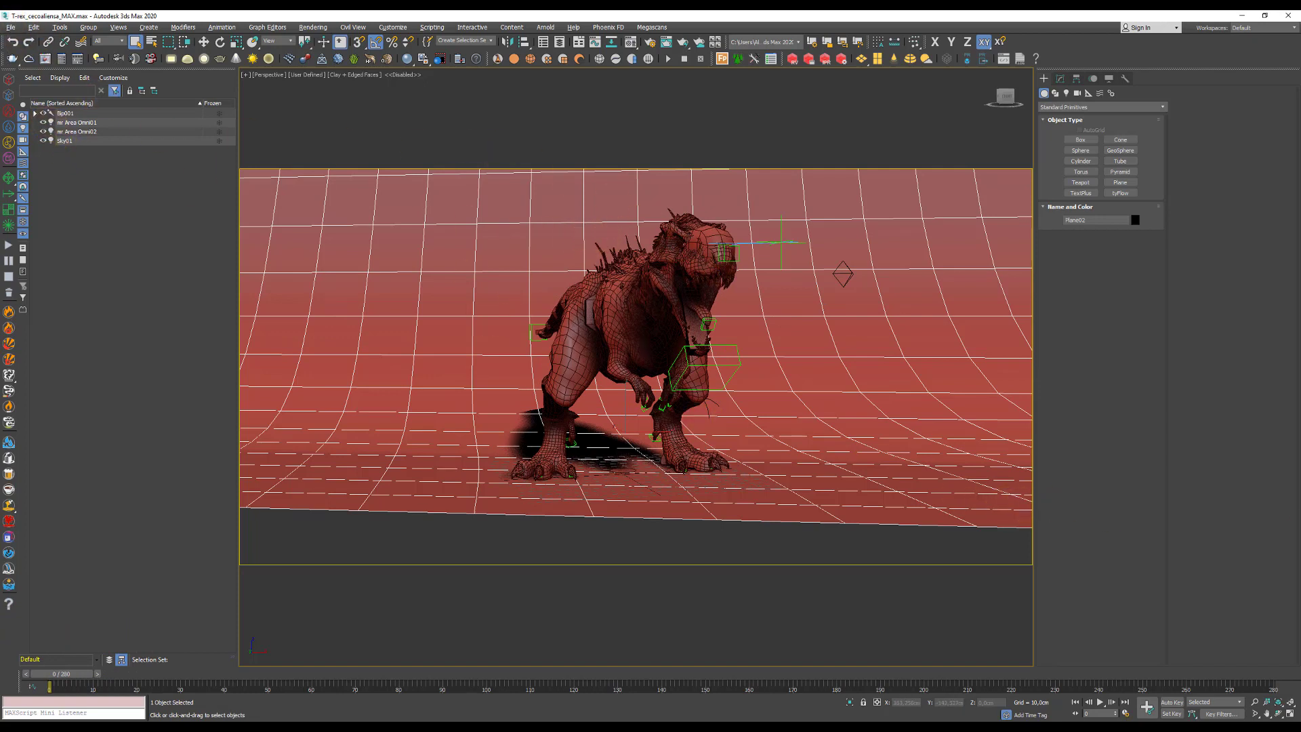
# Open the Layer Explorer and select the T-Rex body mesh together with Object003 through Object006.
pyautogui.click(560, 42)
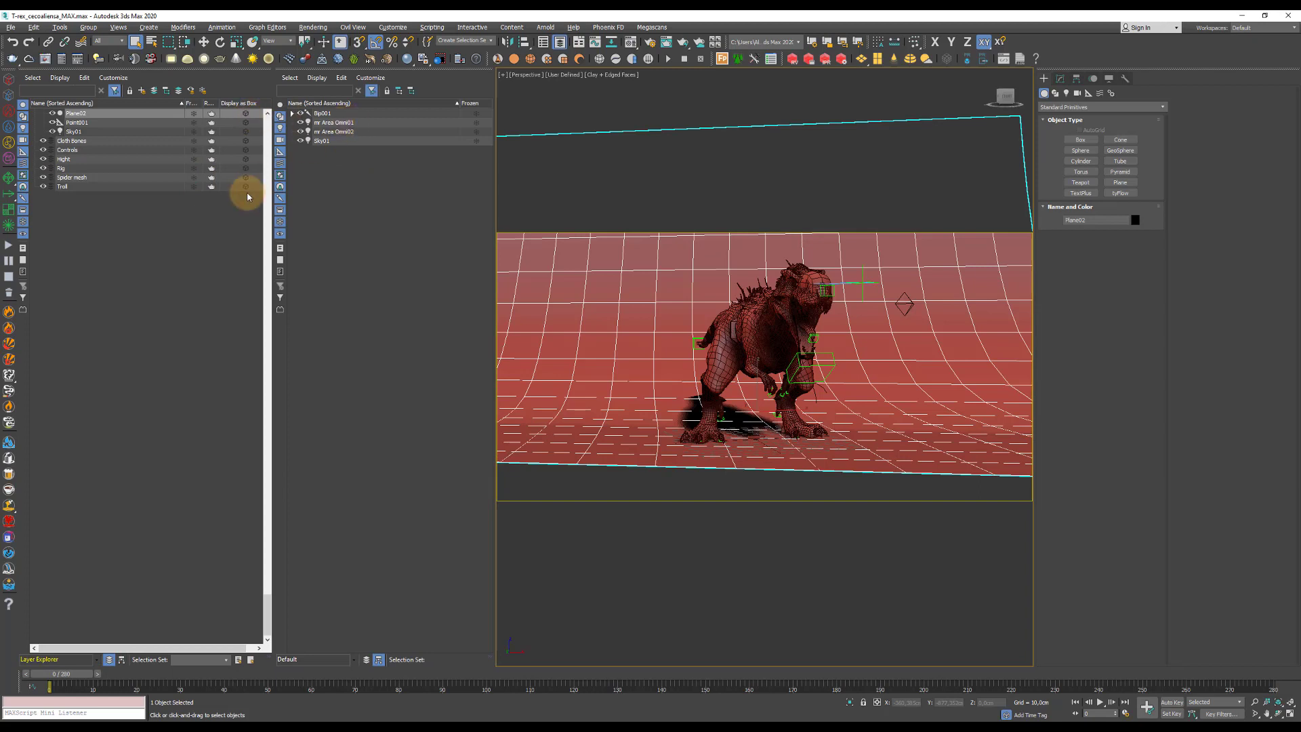
pyautogui.scroll(20, 245, 198)
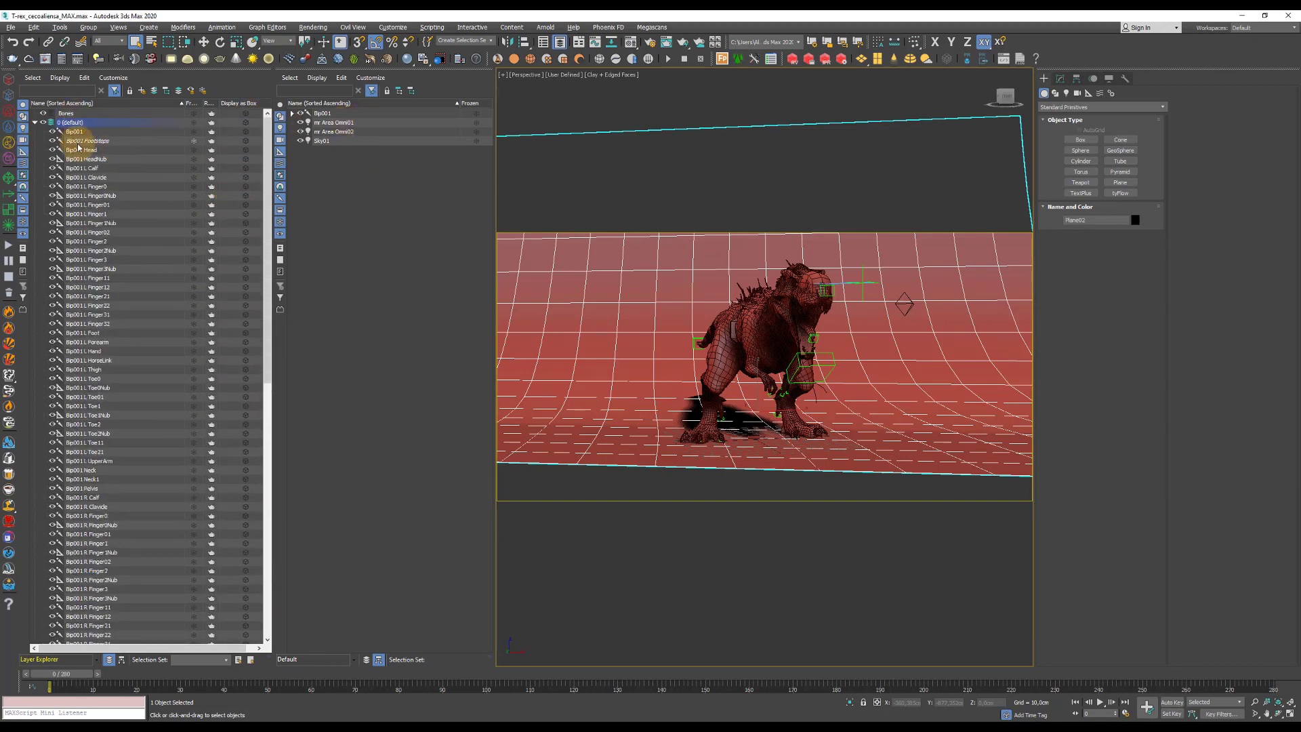
pyautogui.scroll(-18, 116, 197)
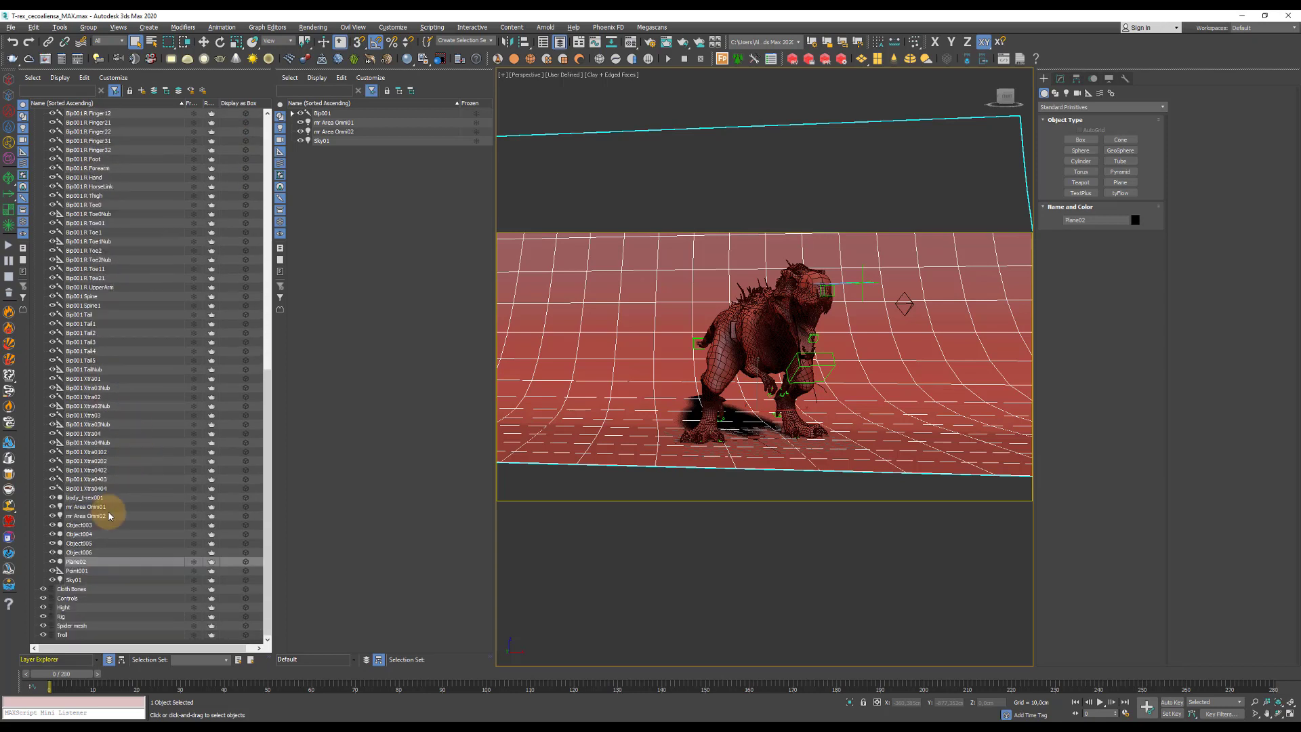
pyautogui.click(82, 526)
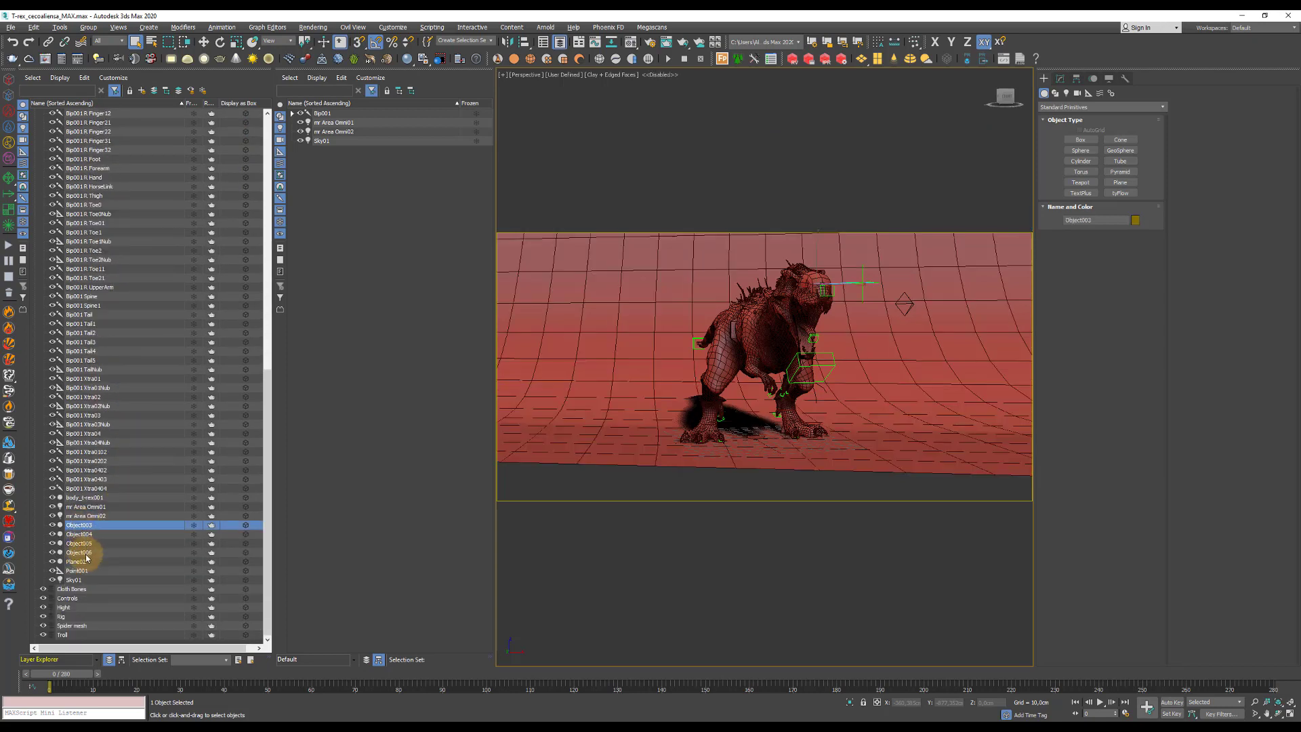
pyautogui.keyDown('shift'); pyautogui.click(81, 552); pyautogui.keyUp('shift')
pyautogui.press('d')
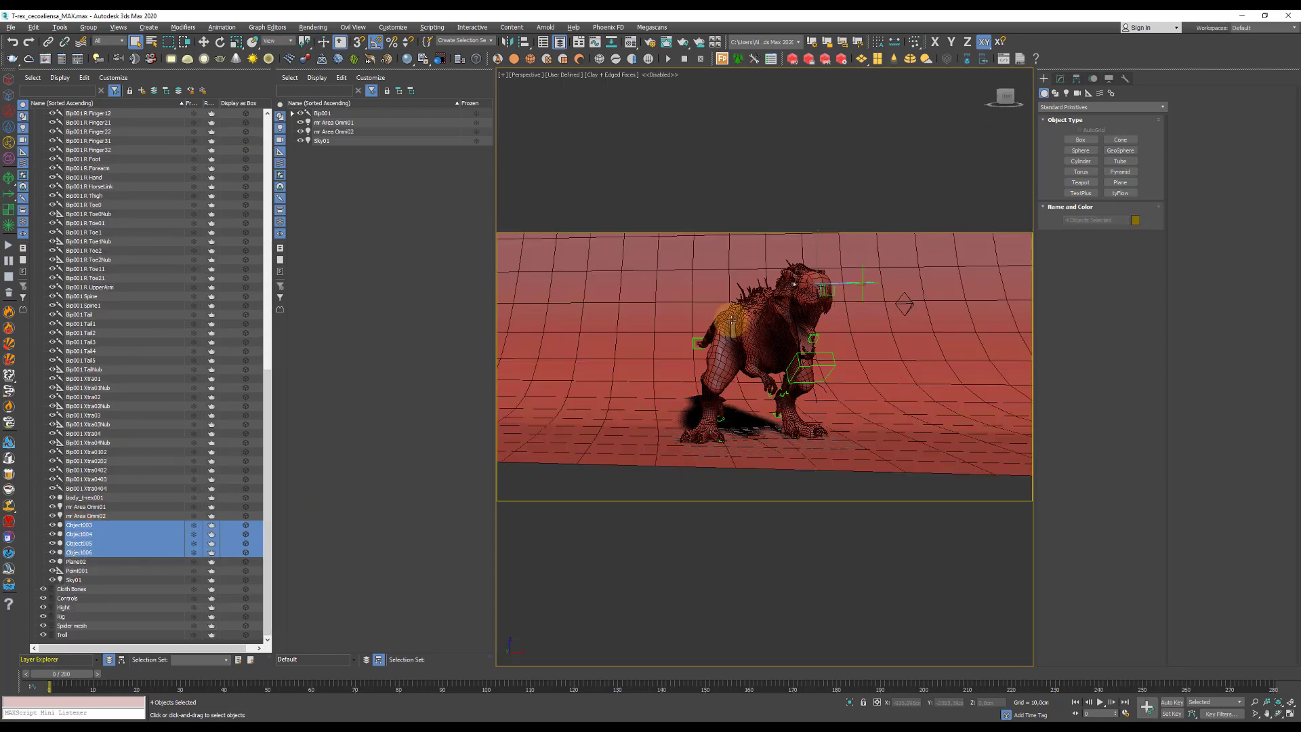
pyautogui.keyDown('ctrl'); pyautogui.click(92, 497); pyautogui.keyUp('ctrl')
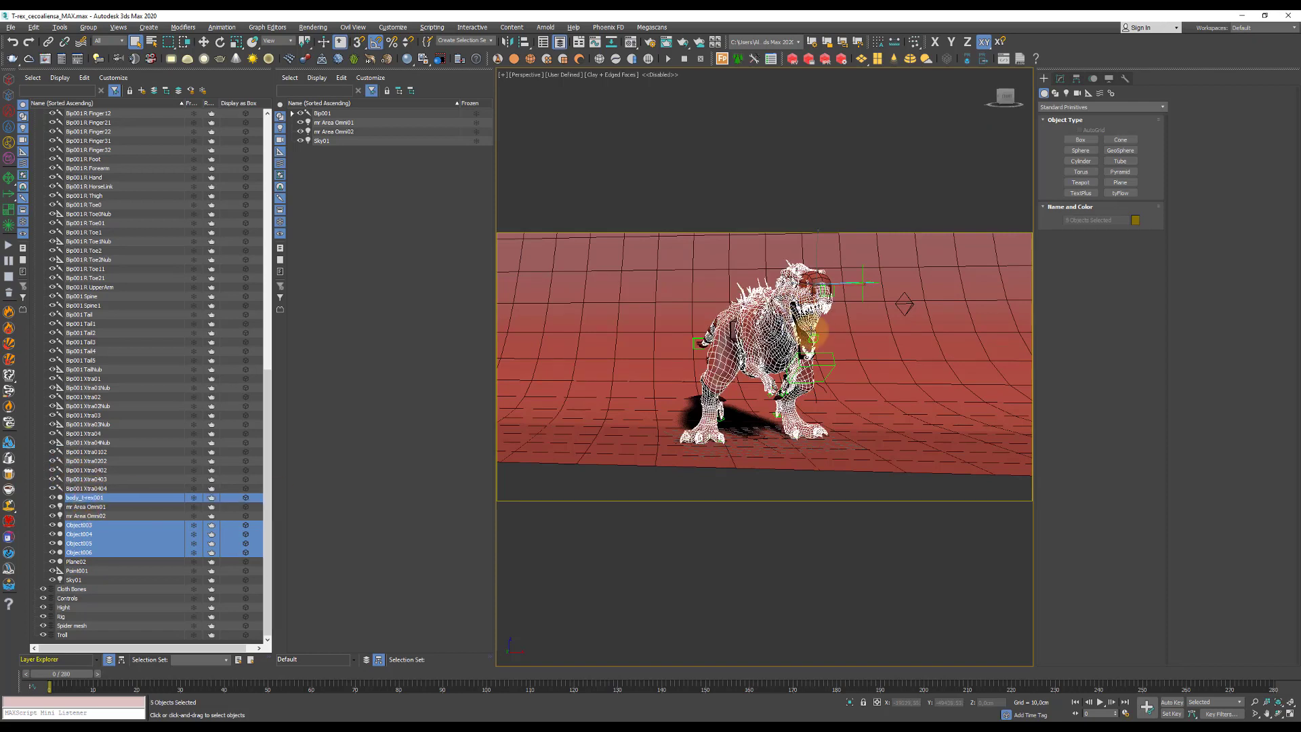
# Start exporting the selected meshes as an Alembic file named Test, review the Alembic export options and cancel the export.
pyautogui.click(11, 27)
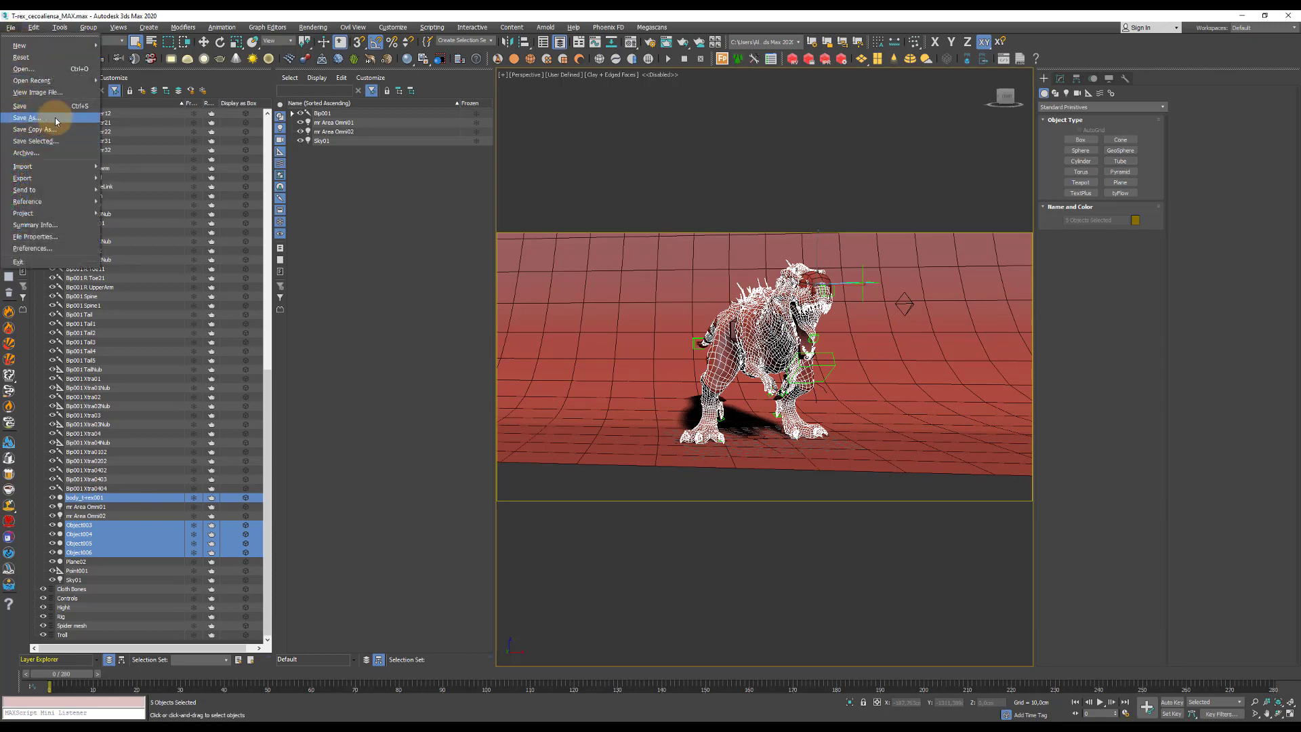
pyautogui.moveTo(67, 178)
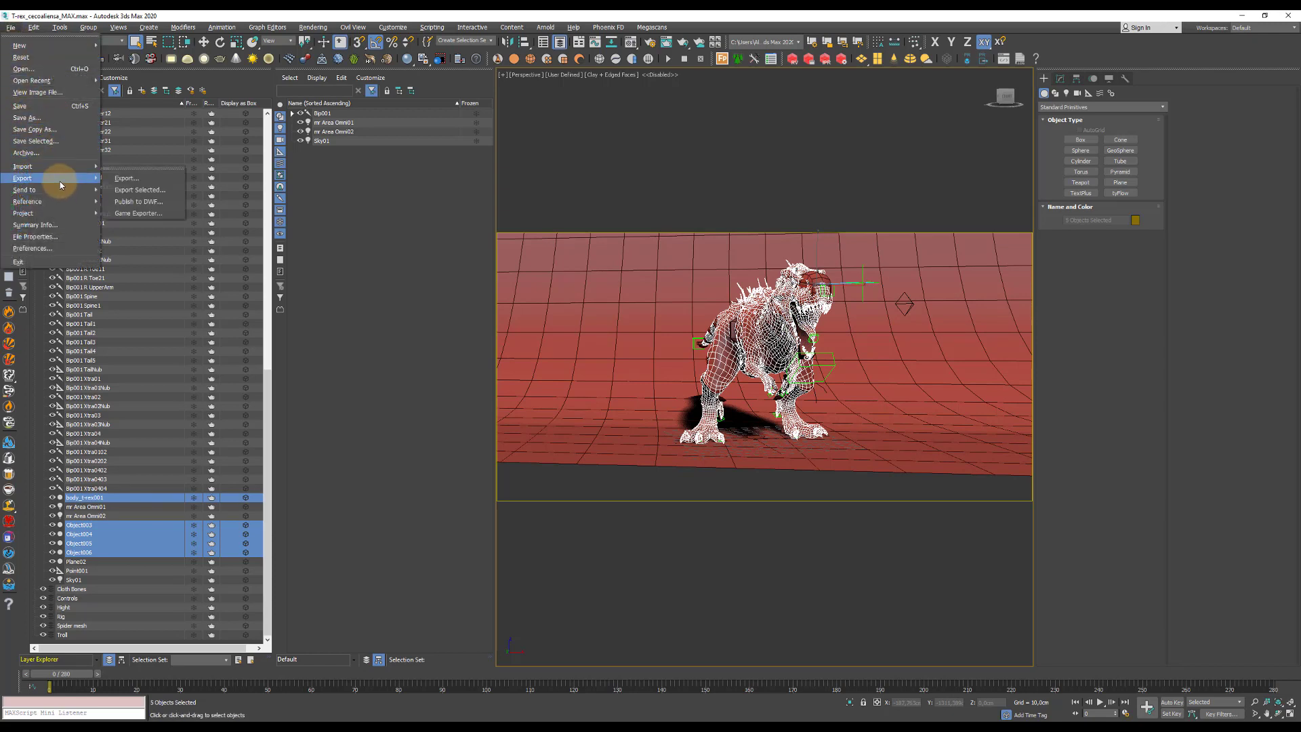
pyautogui.click(137, 191)
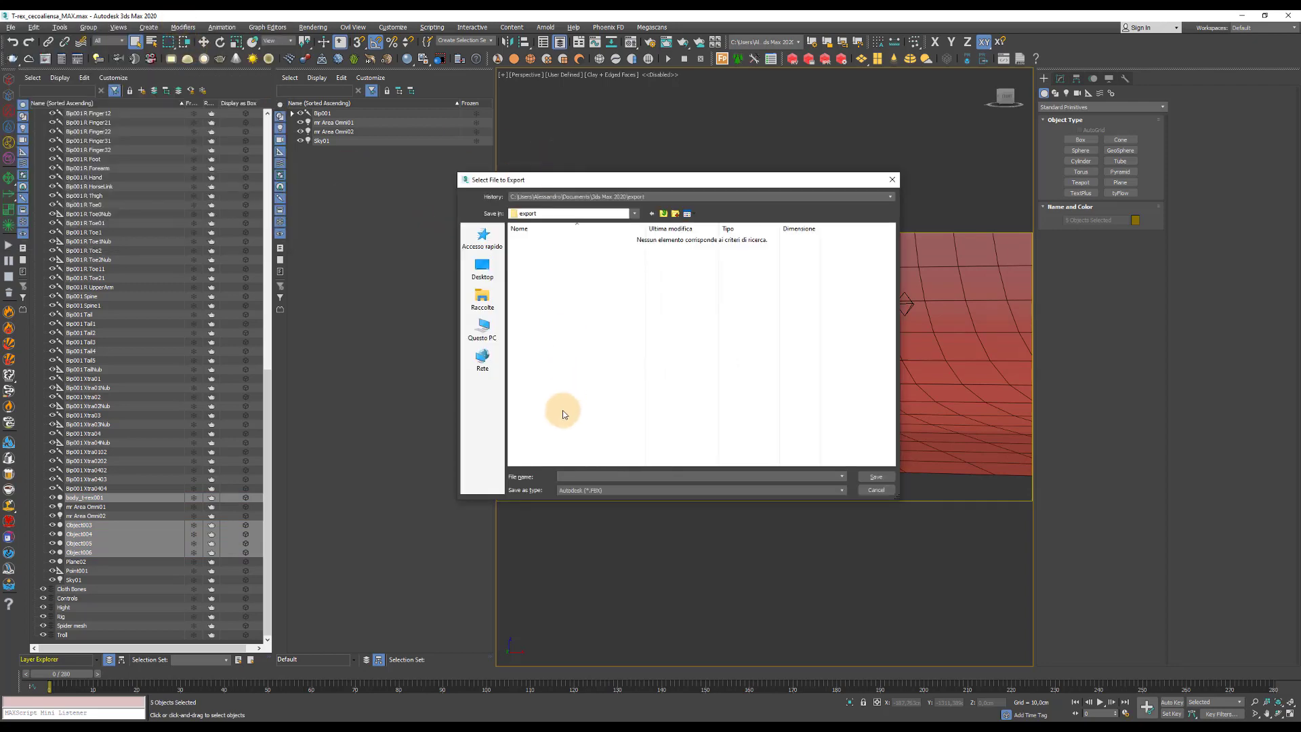
pyautogui.click(572, 489)
pyautogui.click(581, 507)
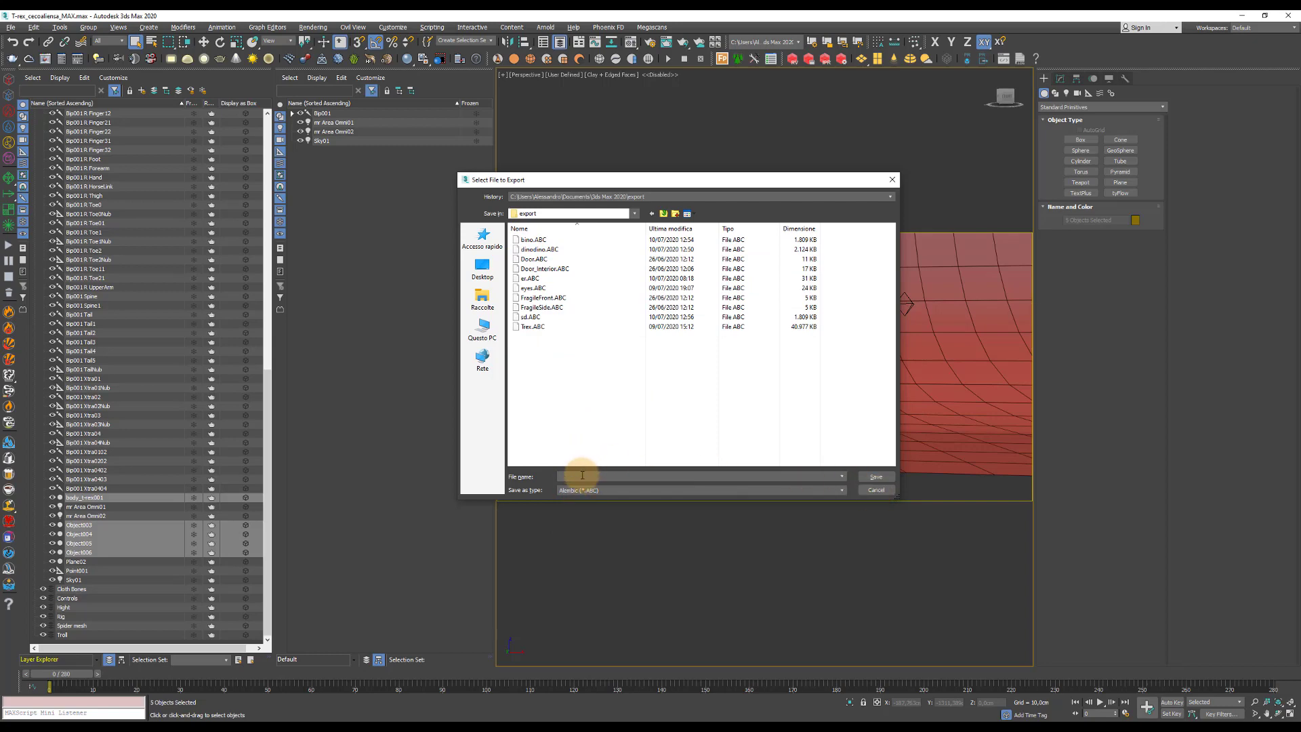
pyautogui.click(578, 473)
pyautogui.write('sdf')
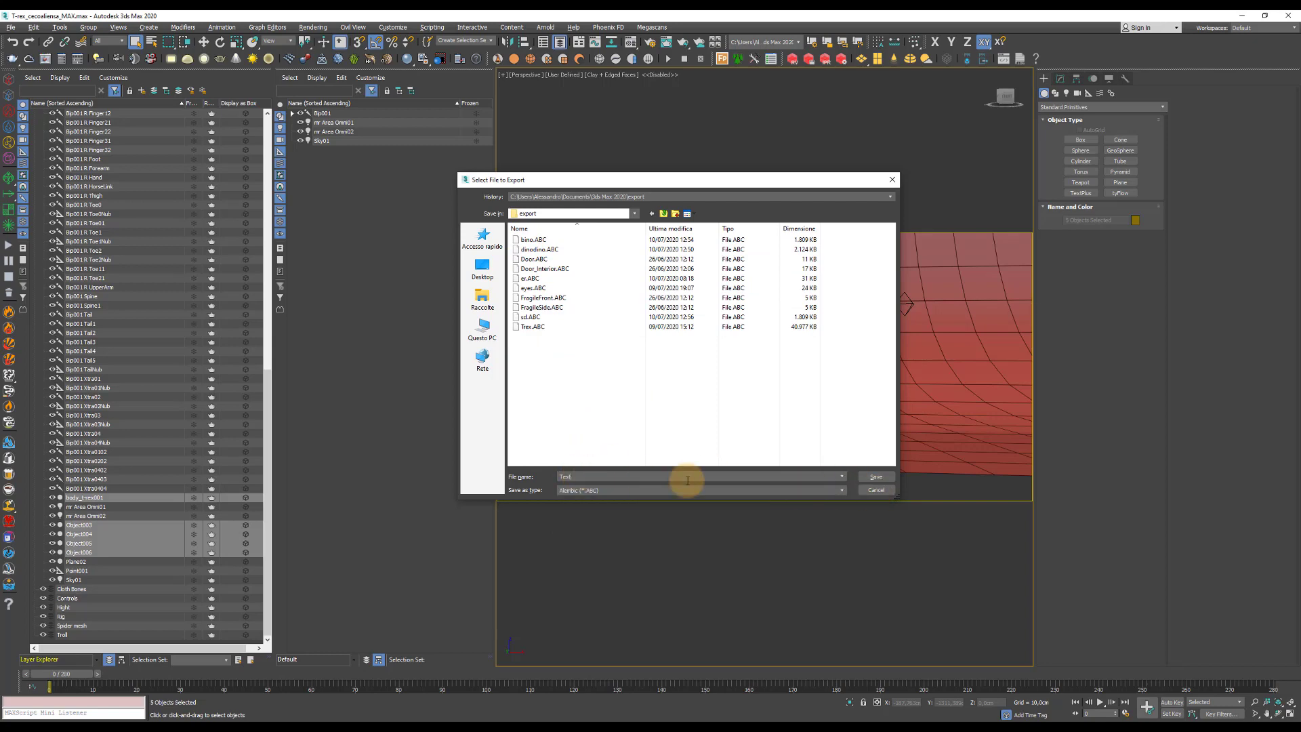
pyautogui.click(877, 477)
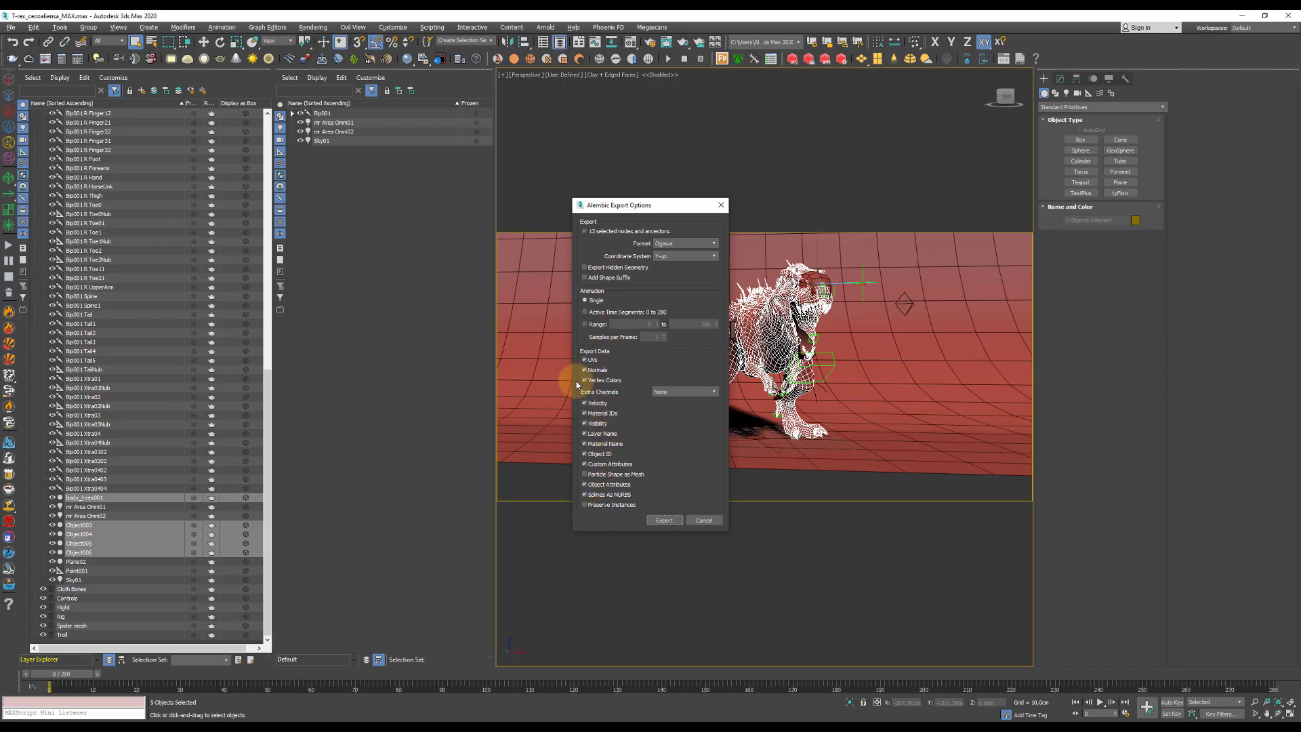
pyautogui.click(704, 520)
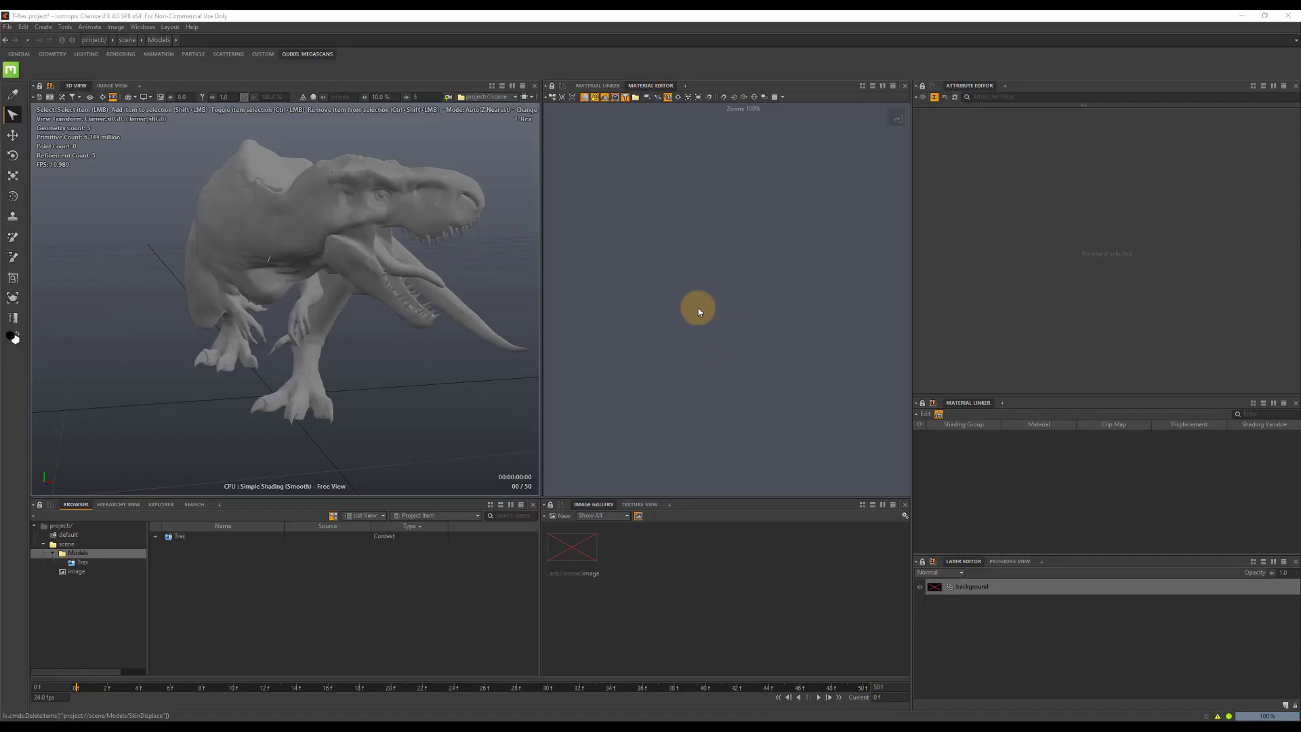
# Switch to Clarisse and create a polygrid named Terrain in the Models context.
pyautogui.keyDown('alt'); pyautogui.moveTo(395, 314); pyautogui.dragTo(343, 275); pyautogui.keyUp('alt')
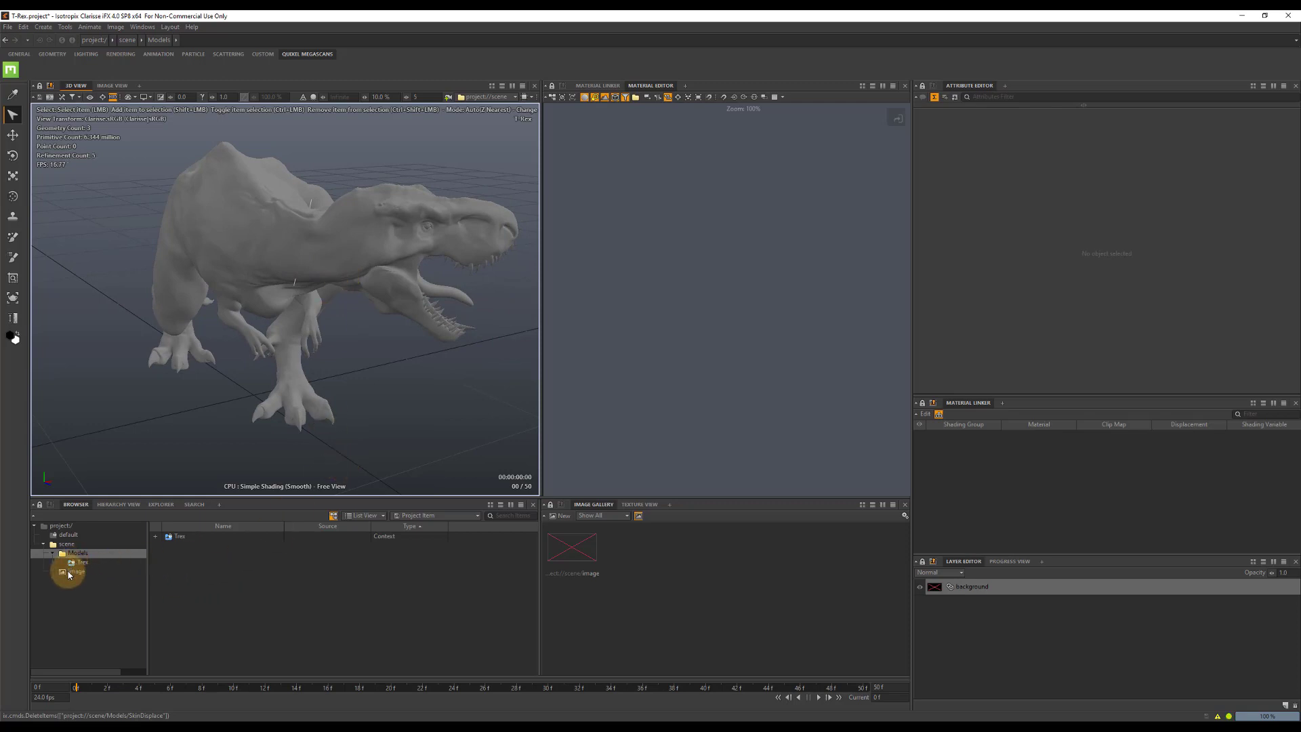
pyautogui.click(78, 553)
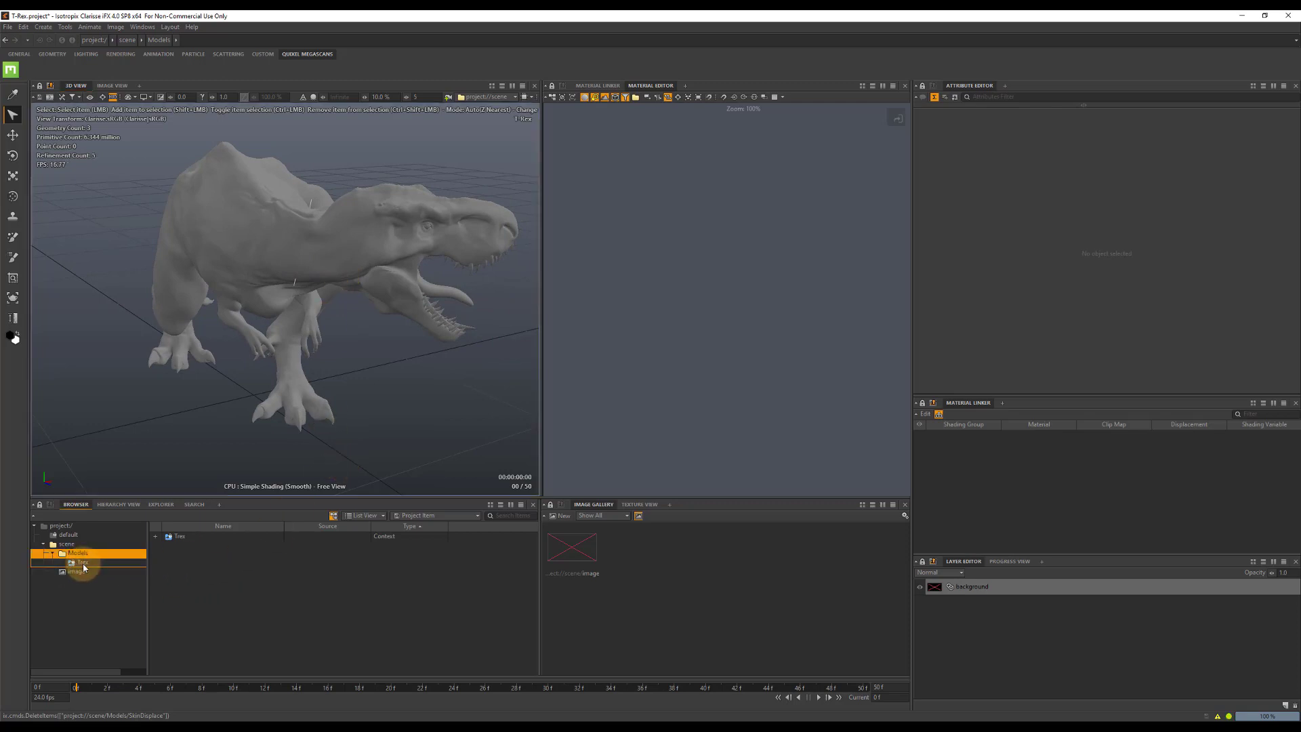
pyautogui.rightClick(205, 576)
pyautogui.moveTo(306, 485)
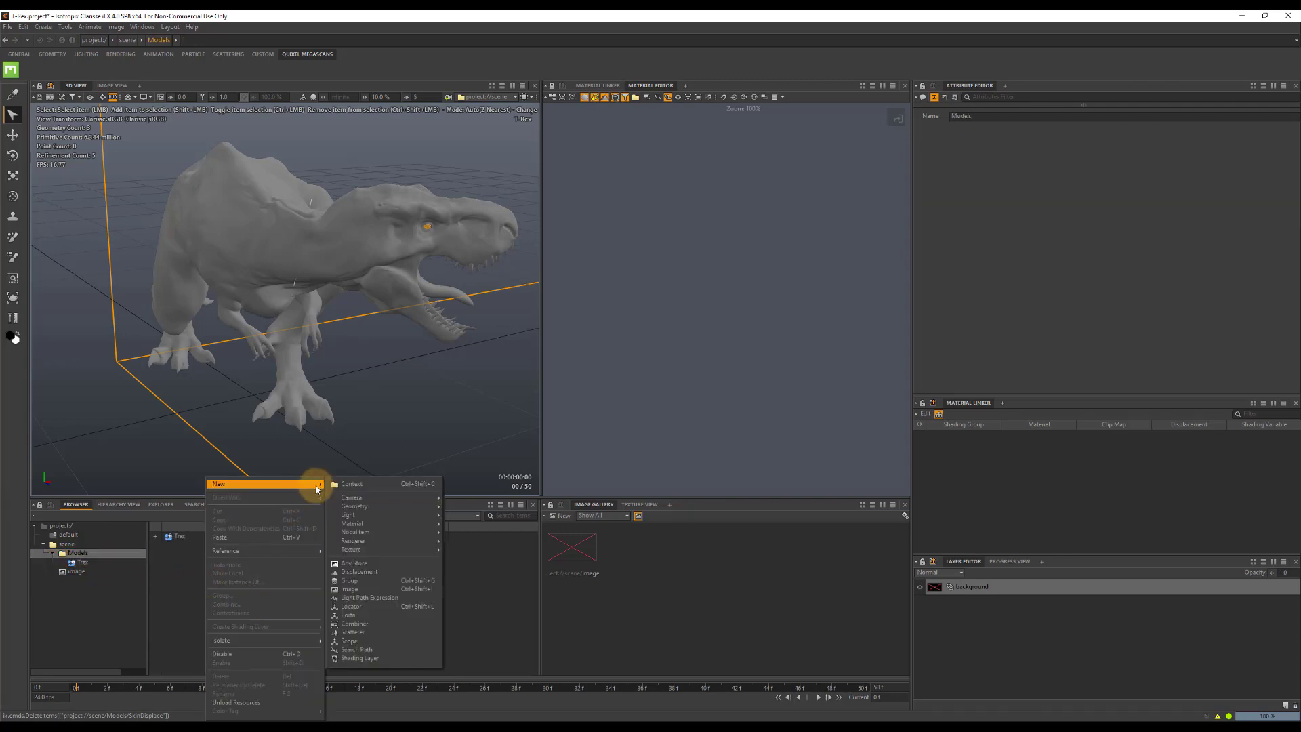
pyautogui.moveTo(379, 506)
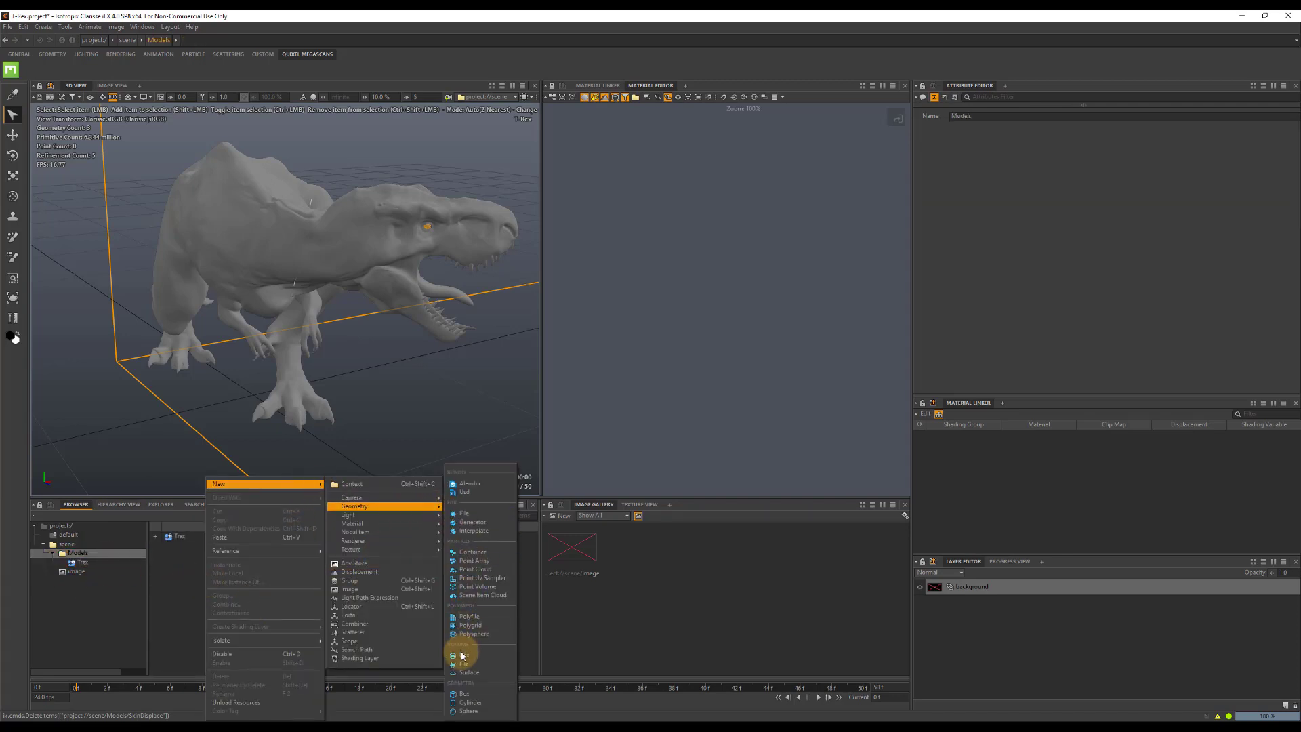
pyautogui.click(470, 625)
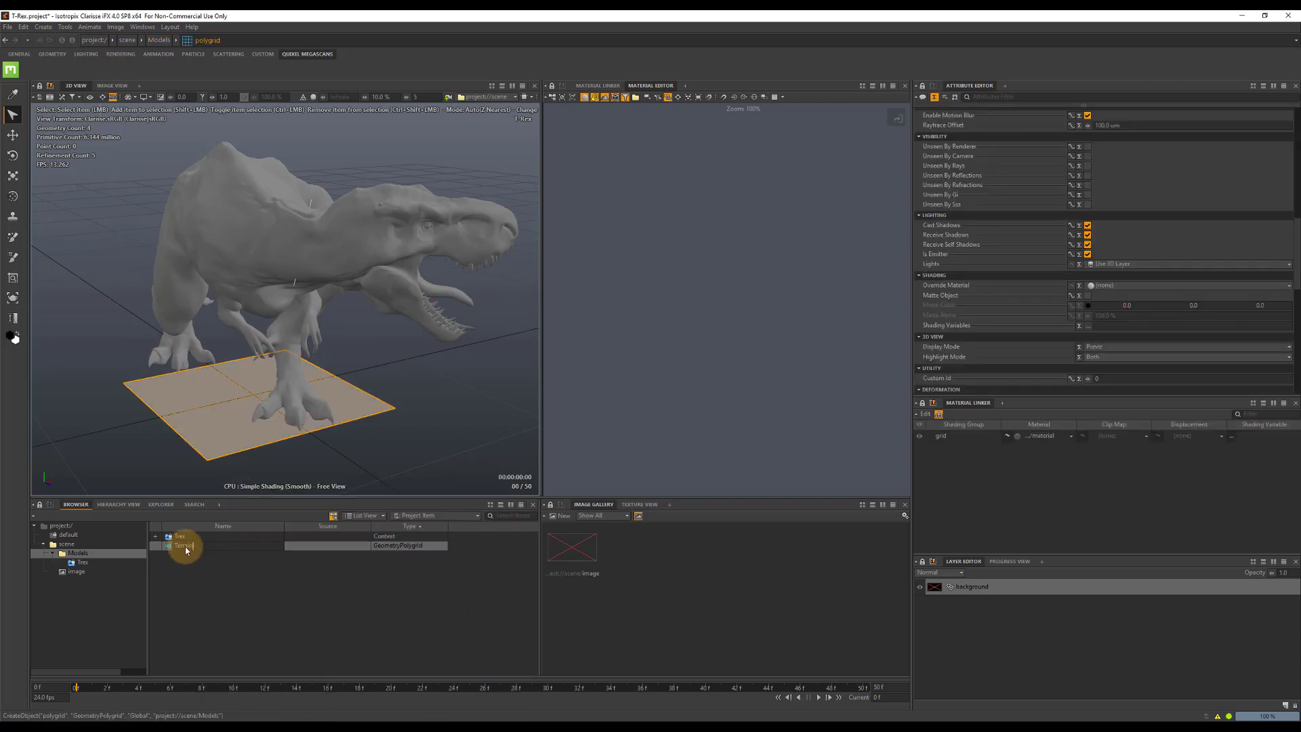
pyautogui.press('Return')
# Set the Terrain polygrid's size to 60 m by 60 m.
pyautogui.scroll(-7, 1269, 298)
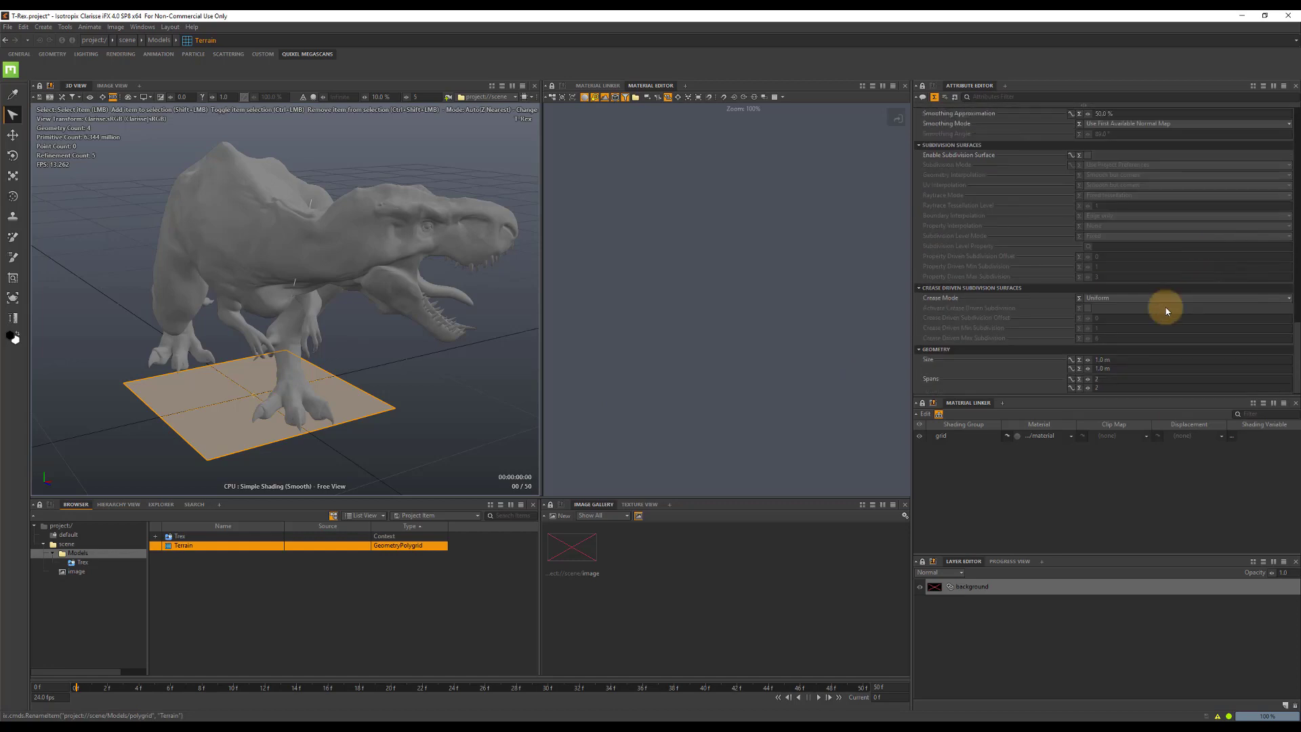
pyautogui.click(1121, 360)
pyautogui.write('60')
pyautogui.press('Tab')
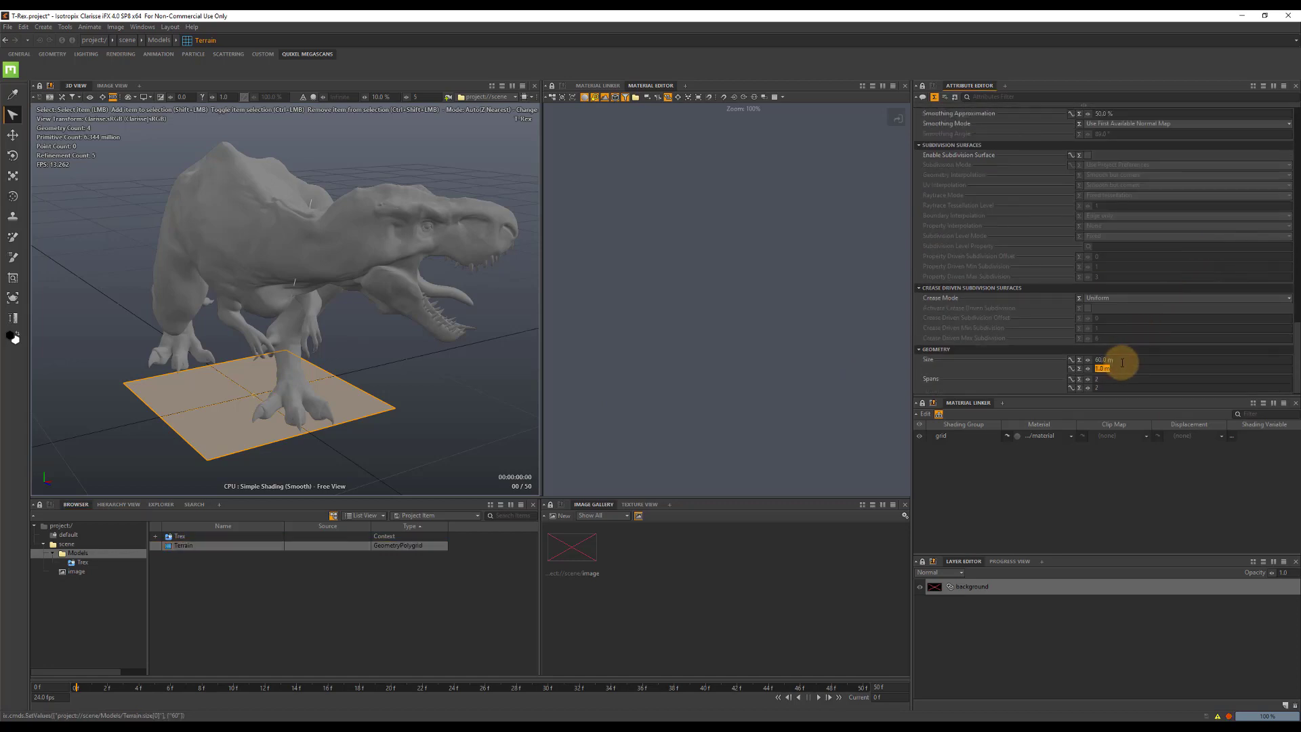
pyautogui.write('60')
# Set the Terrain polygrid's spans to 20 in both directions.
pyautogui.click(1116, 377)
pyautogui.write('0')
pyautogui.press('BackSpace')
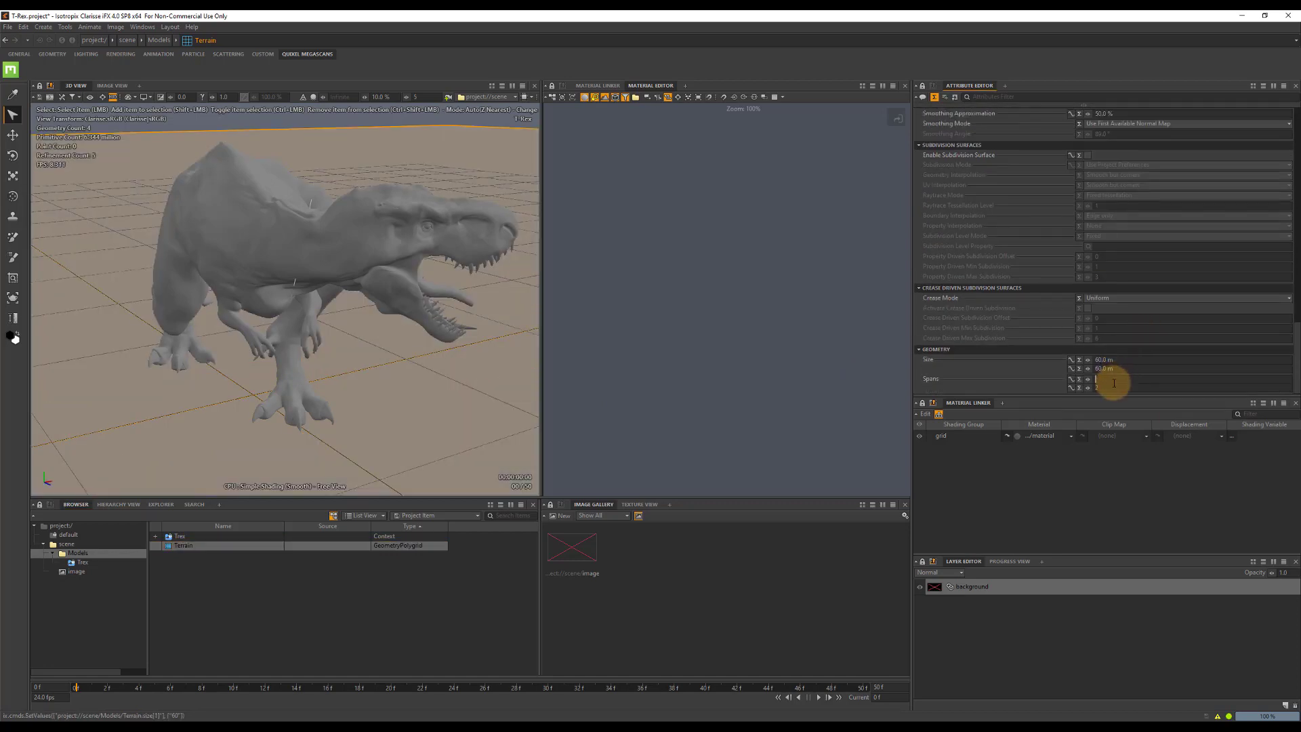
pyautogui.write('20')
pyautogui.press('Tab')
pyautogui.write('20')
pyautogui.press('Return')
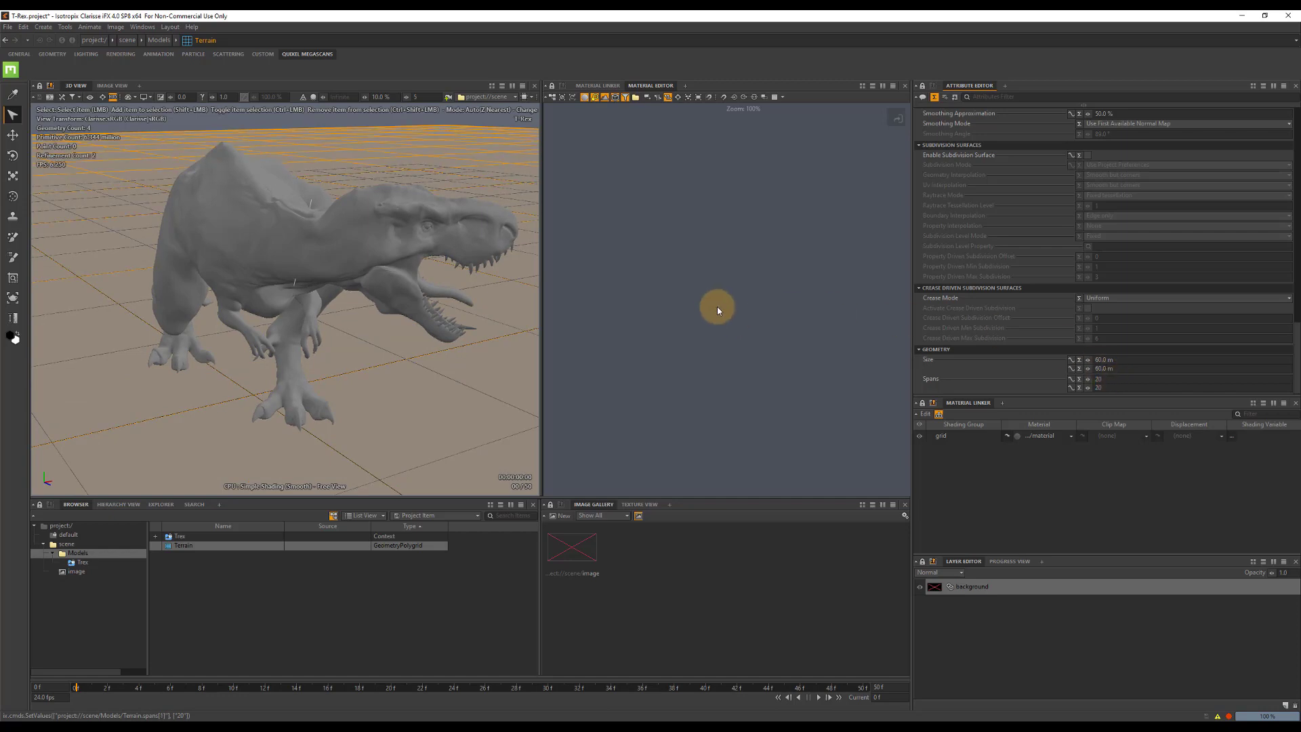
# Check the T-Rex body mesh by showing and re-hiding its Max_MaterialID_1 shading group, and review its displacement and subdivision settings.
pyautogui.click(315, 214)
pyautogui.scroll(-4, 244, 629)
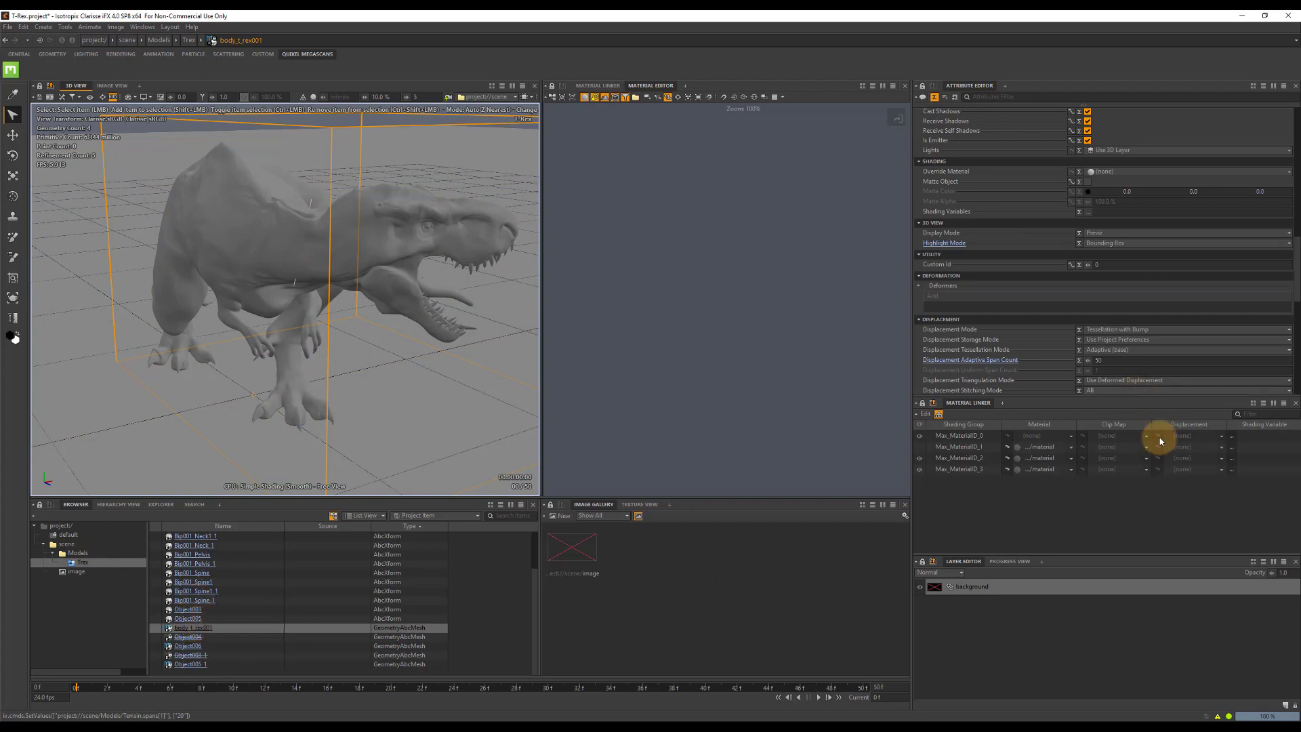
pyautogui.click(920, 446)
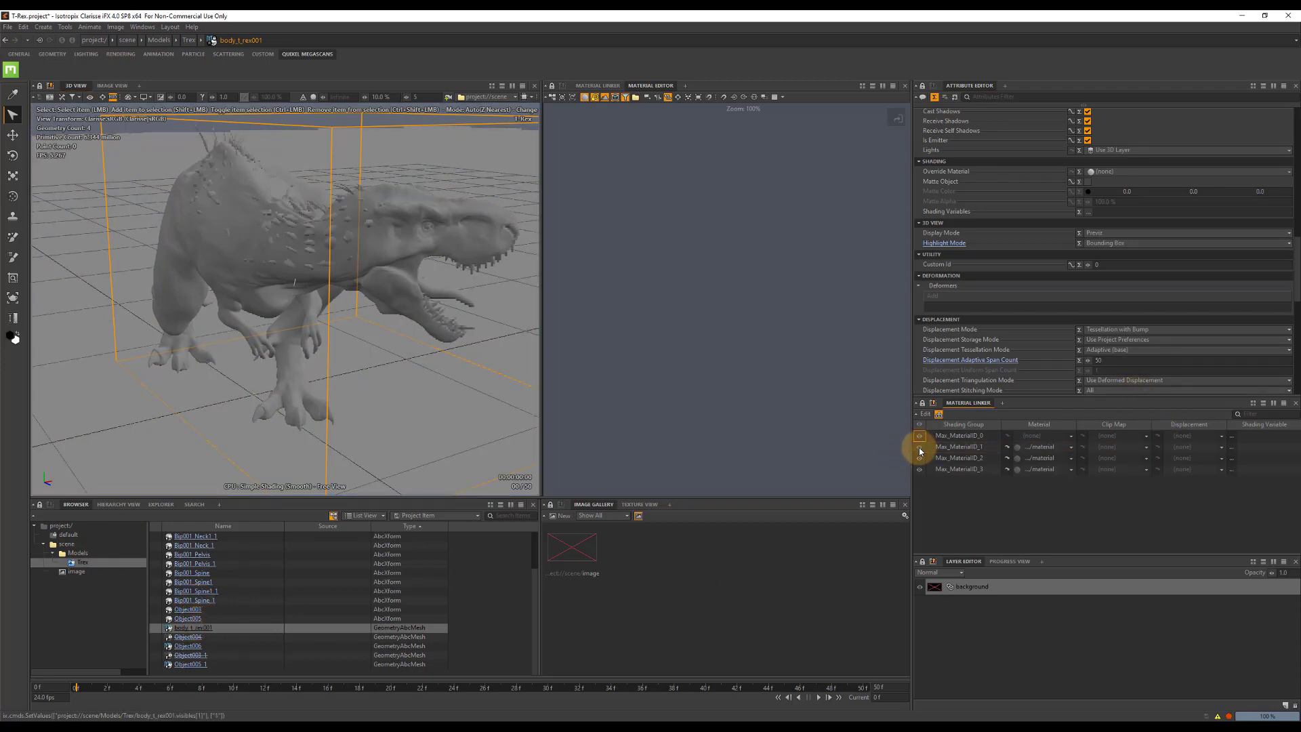
pyautogui.click(919, 447)
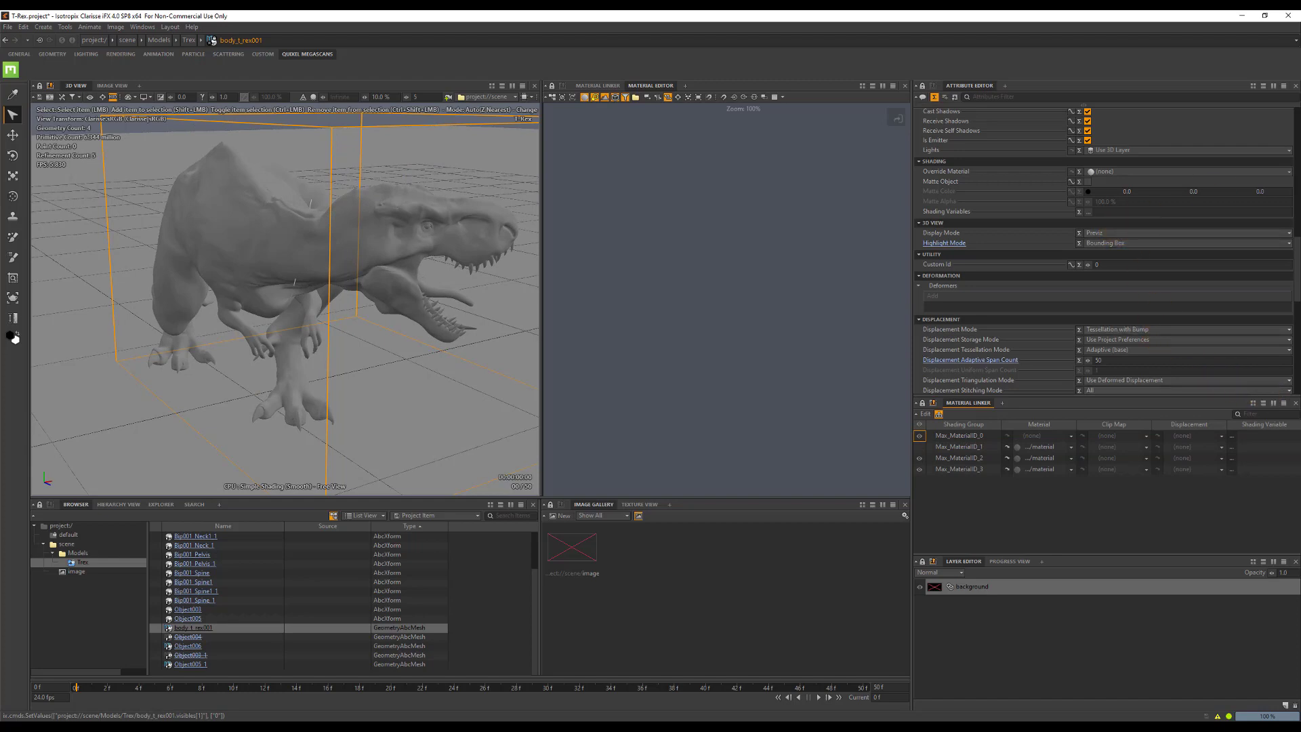
pyautogui.scroll(-6, 1079, 261)
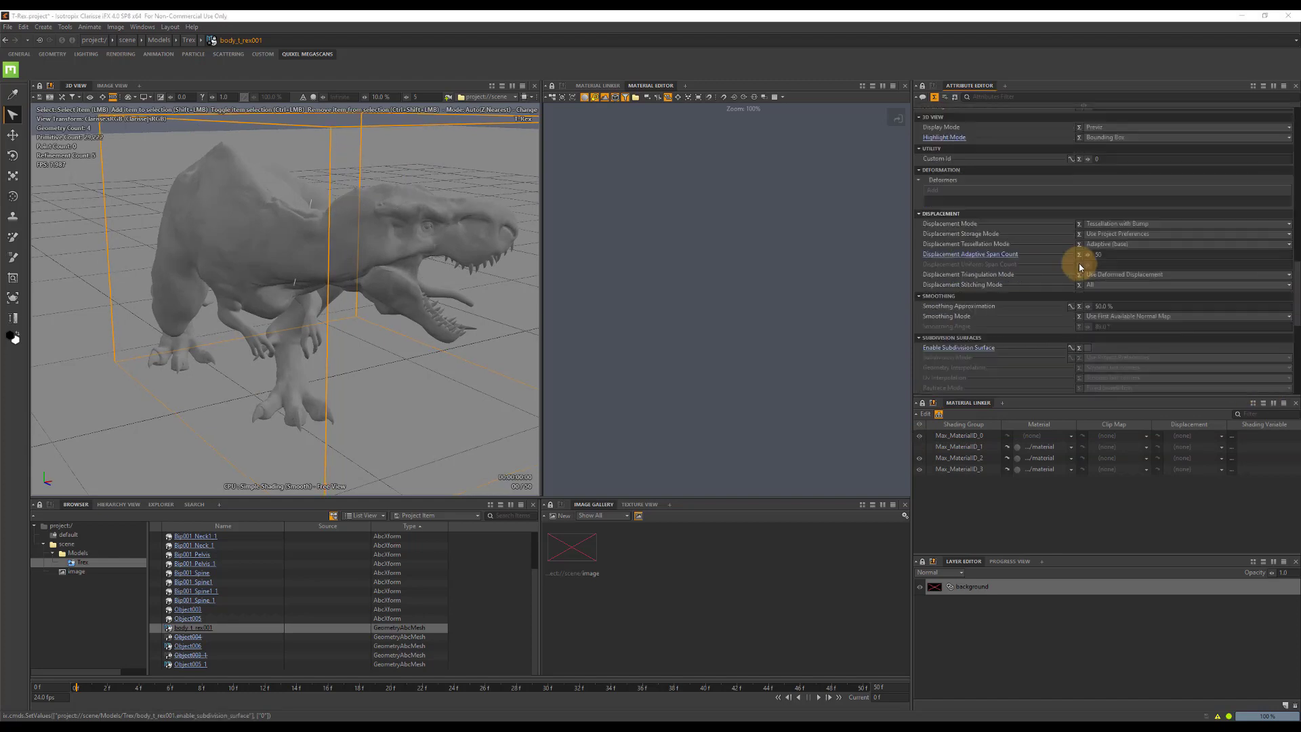
# Enable subdivision surface on the T-Rex body mesh and set its raytrace tessellation level to 4.
pyautogui.click(1087, 242)
pyautogui.click(1087, 243)
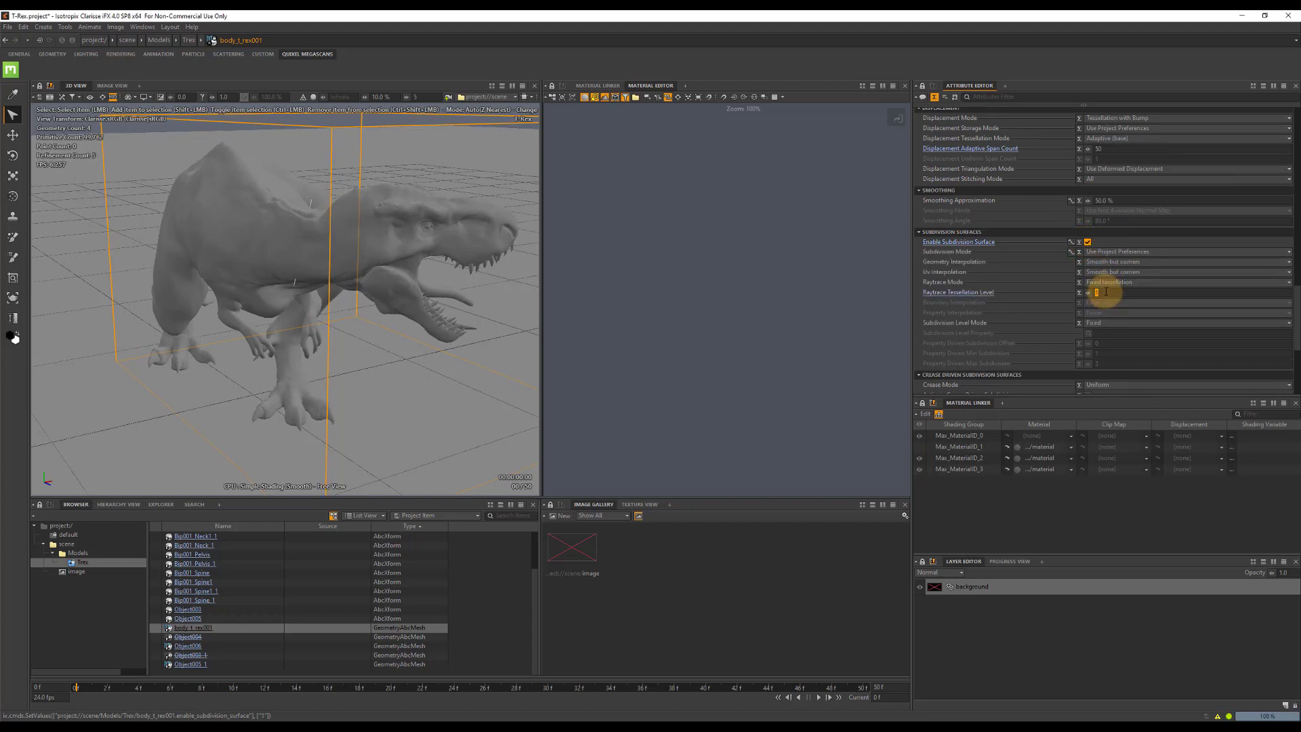
pyautogui.press('Tab')
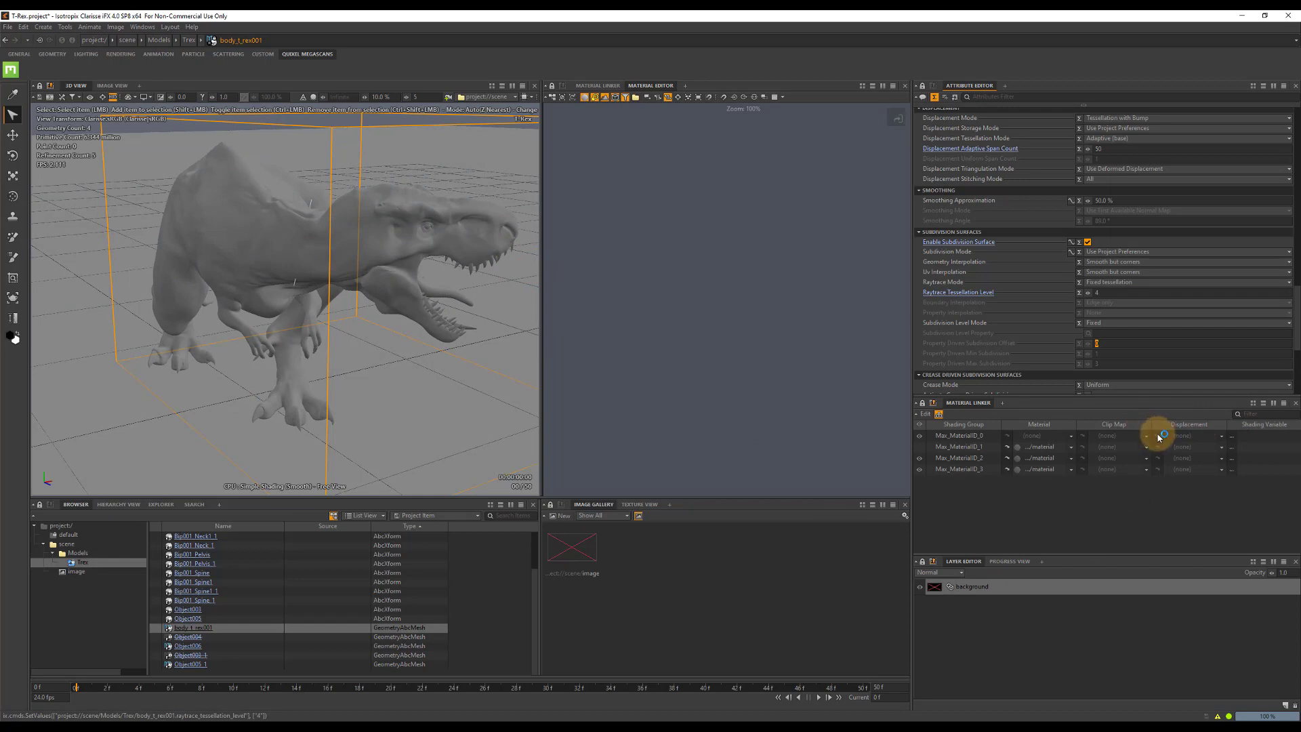
# Create a displacement in the Models context and assign it to the body's Max_MaterialID_0 shading group.
pyautogui.click(1198, 437)
pyautogui.click(1224, 438)
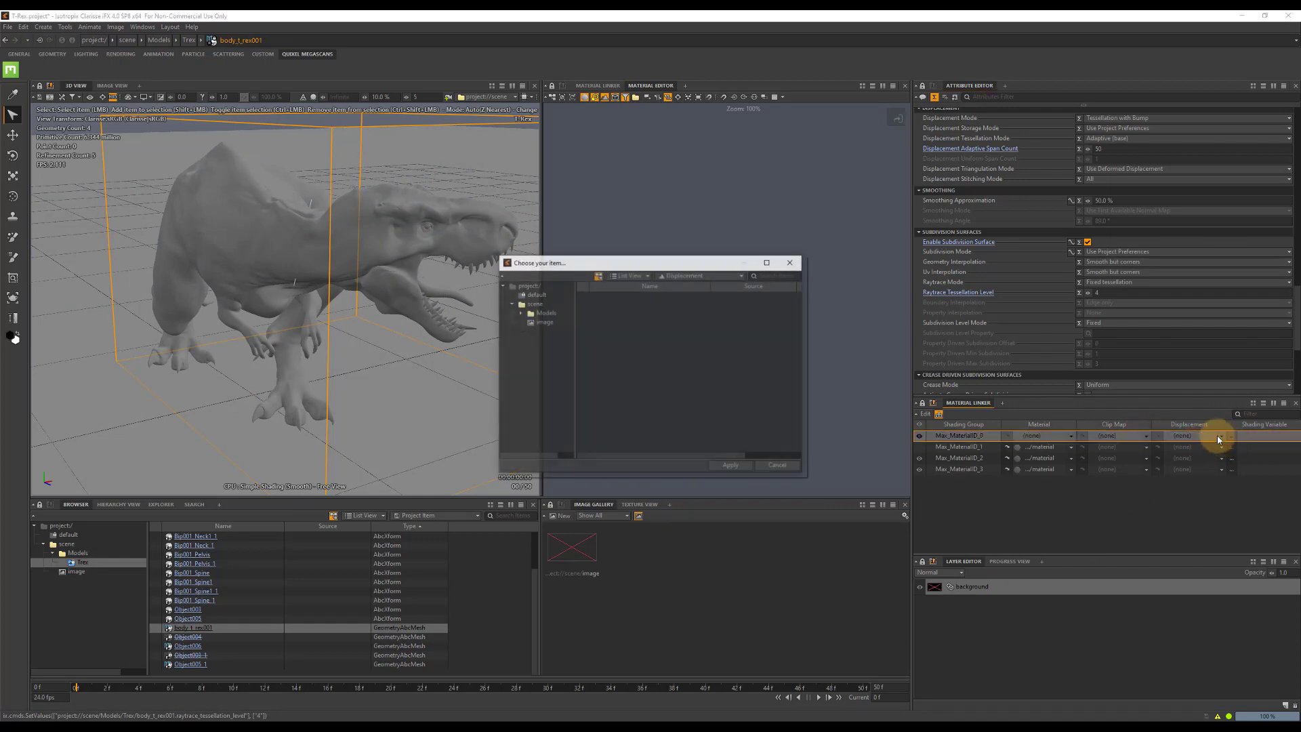
pyautogui.click(541, 316)
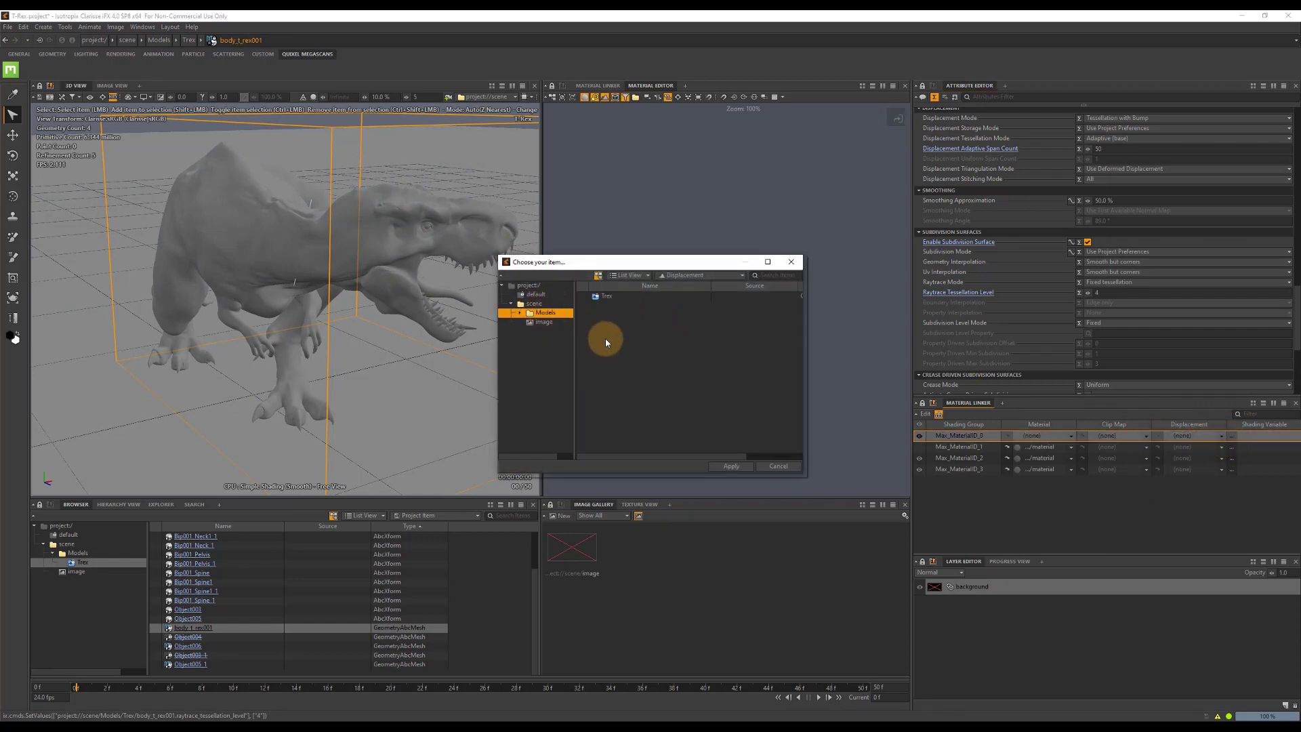
pyautogui.rightClick(605, 341)
pyautogui.moveTo(651, 345)
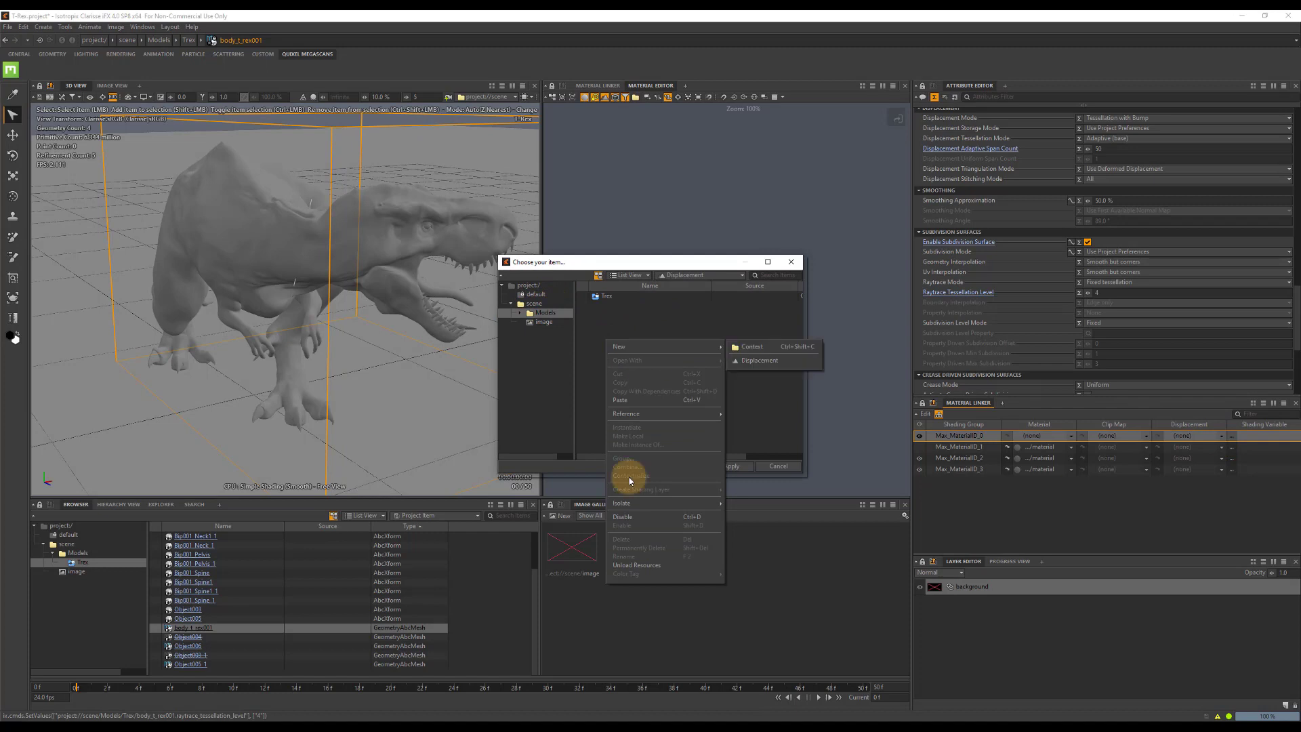
pyautogui.click(753, 360)
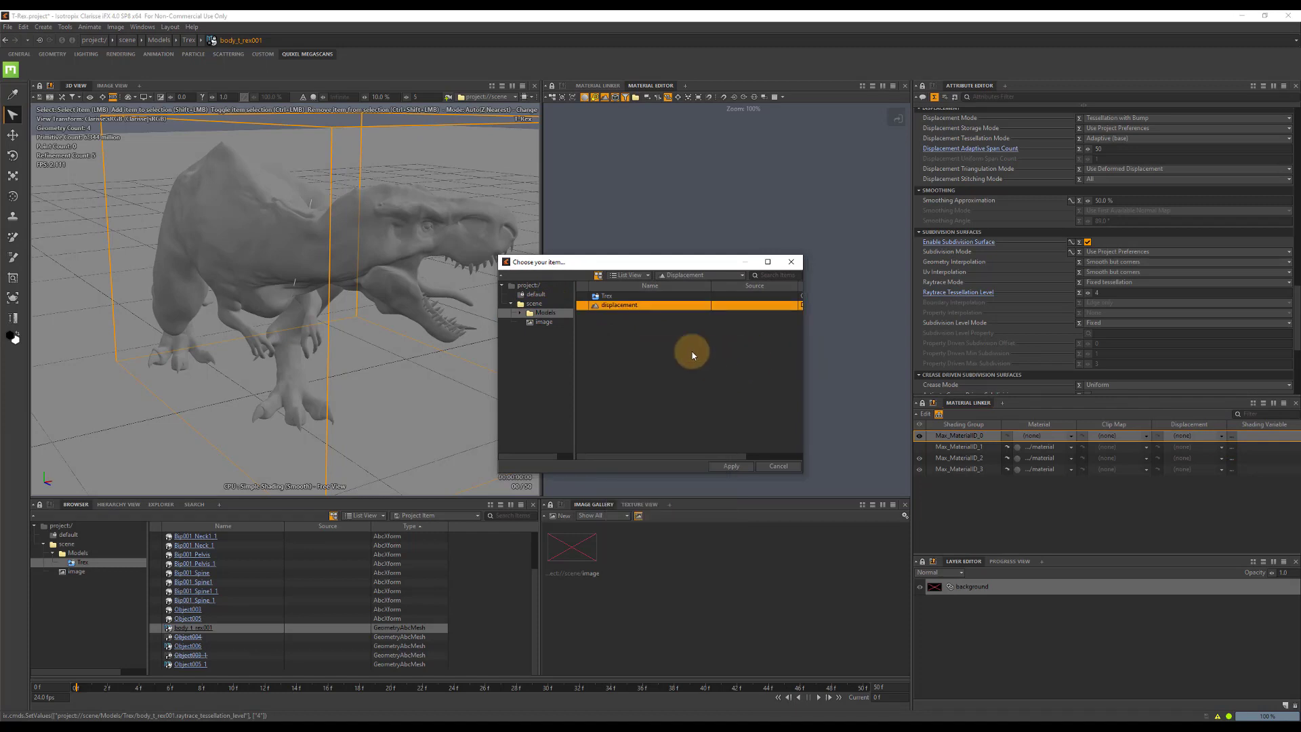
pyautogui.click(731, 466)
pyautogui.click(1158, 437)
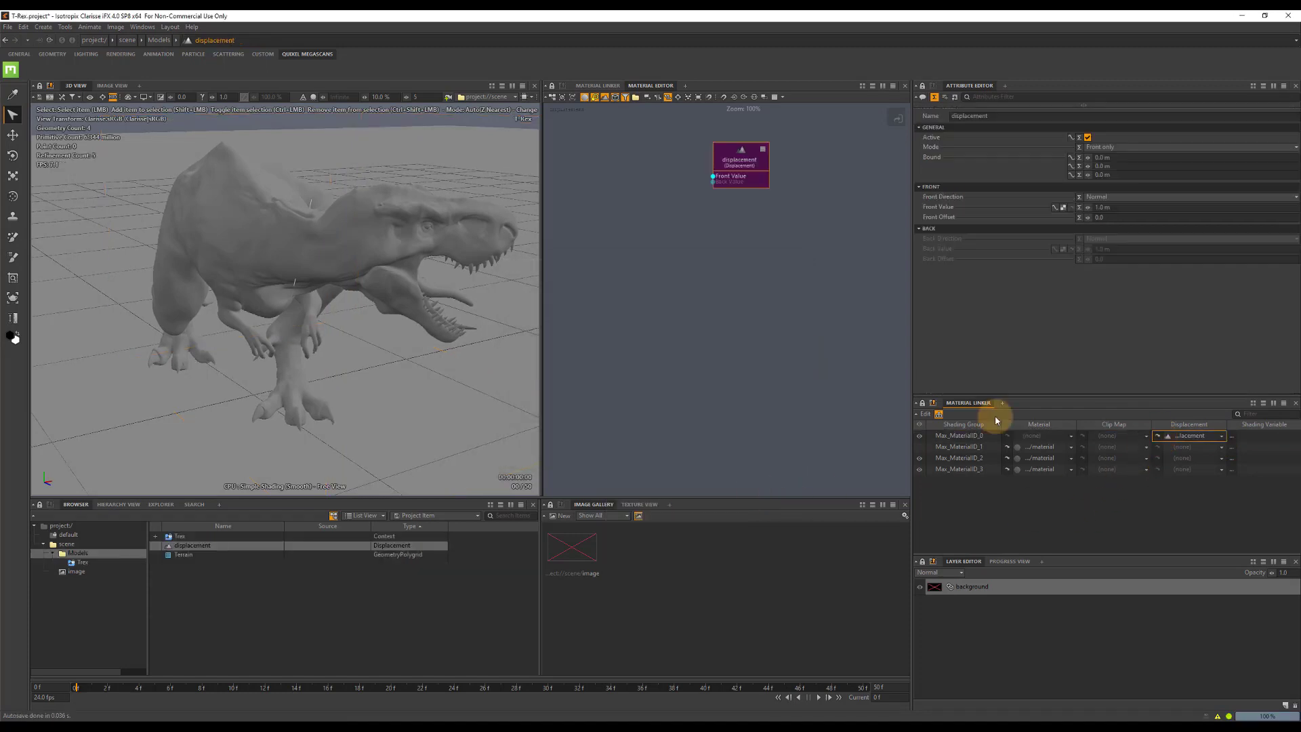
# Set the displacement's bound to 5 m on all three axes.
pyautogui.moveTo(746, 157); pyautogui.dragTo(842, 217)
pyautogui.click(1127, 157)
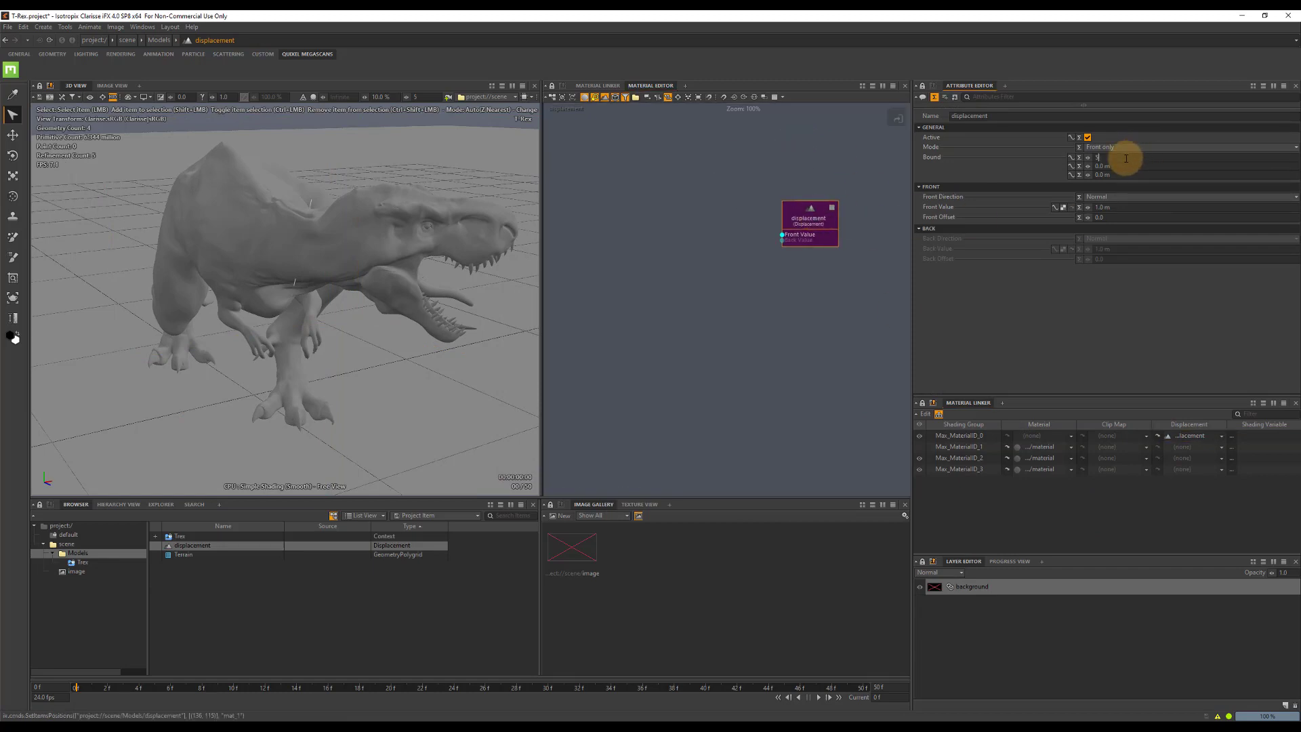
pyautogui.doubleClick(1122, 174)
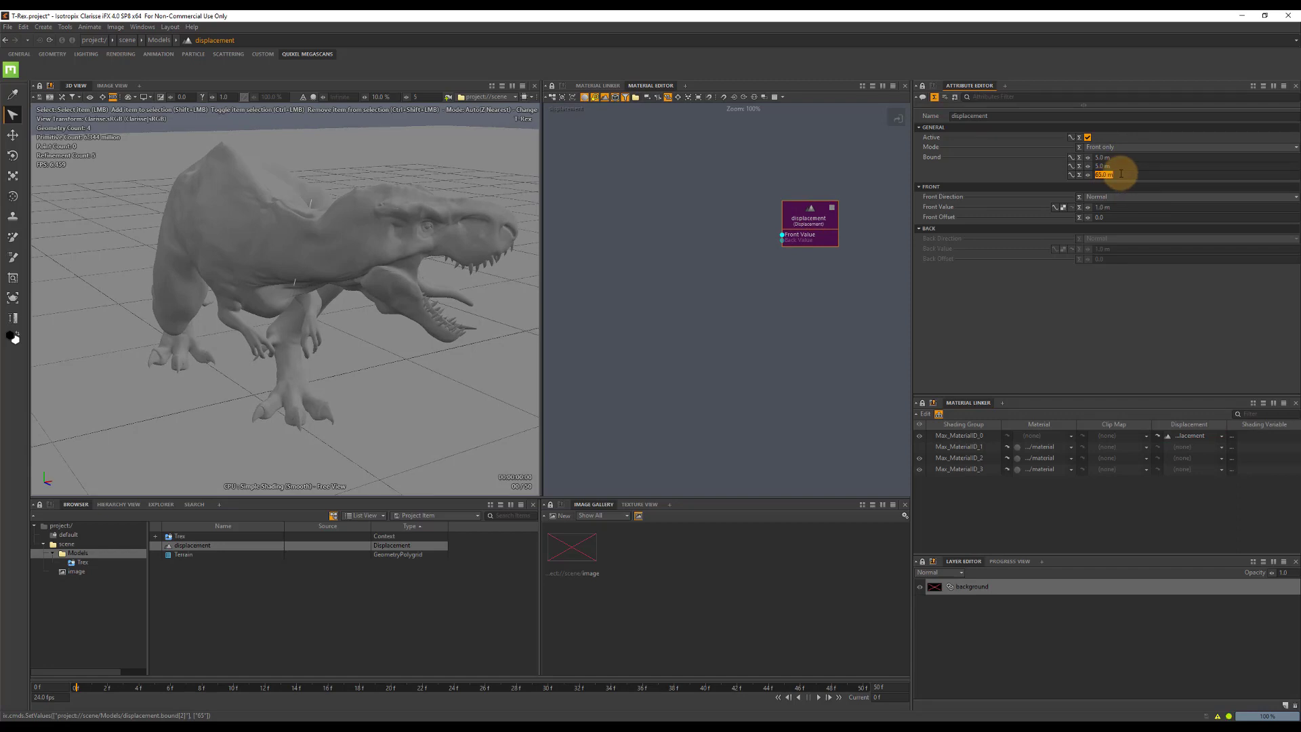
pyautogui.write('5')
pyautogui.press('Tab')
# Add a map file texture node beside the displacement node and rename it Displace_Skin.
pyautogui.rightClick(598, 200)
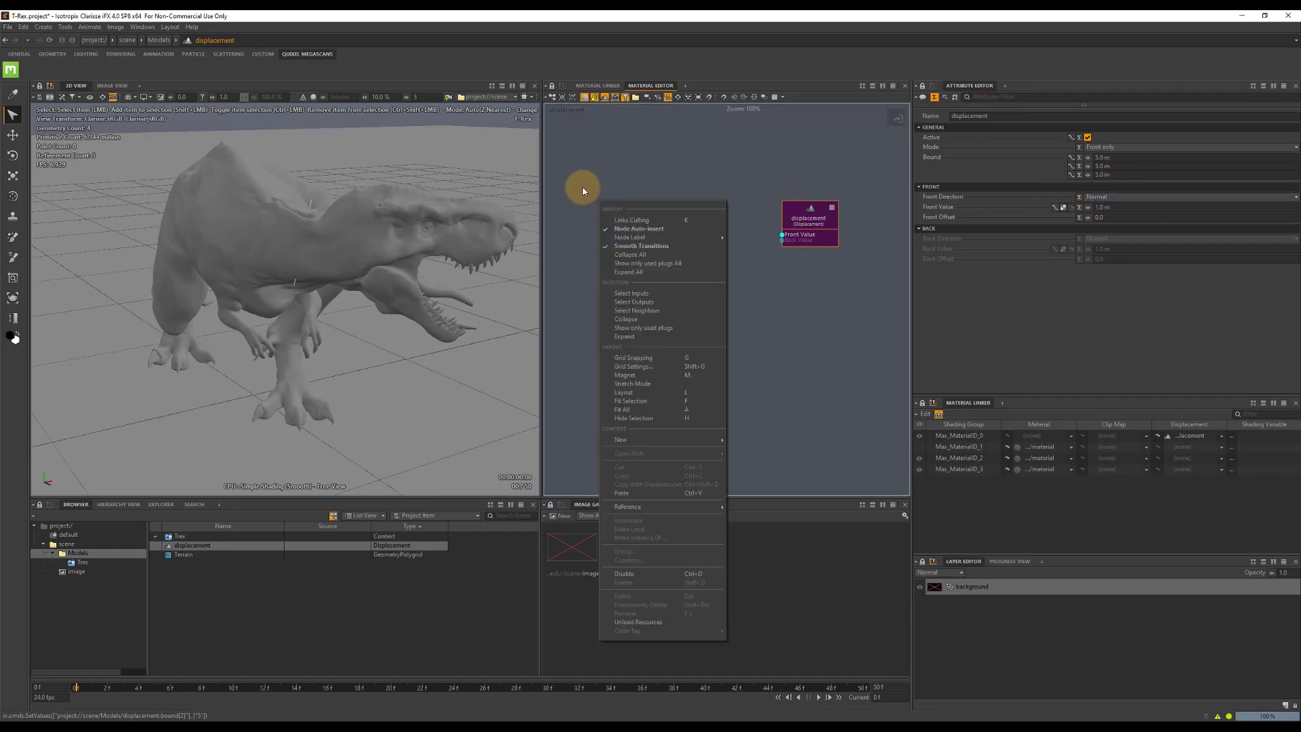
pyautogui.click(587, 176)
pyautogui.press('Tab')
pyautogui.write('map')
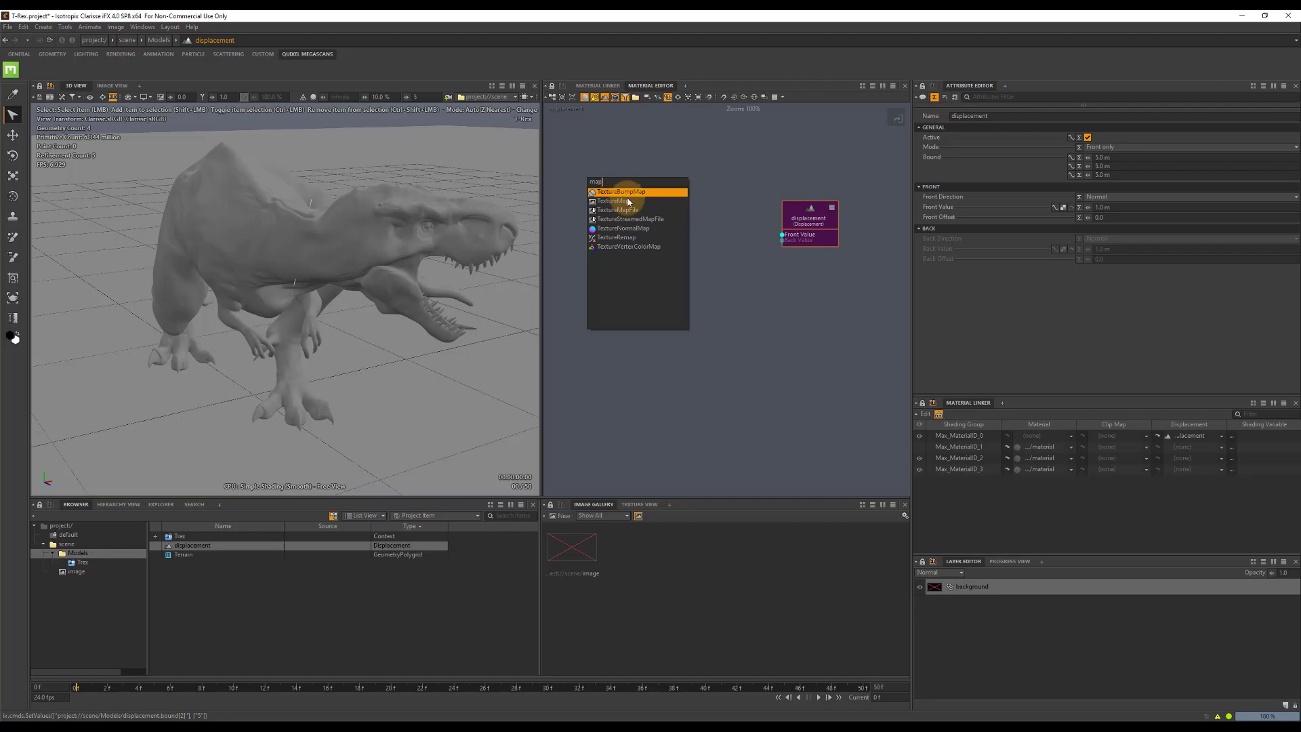
pyautogui.click(629, 210)
pyautogui.click(629, 210)
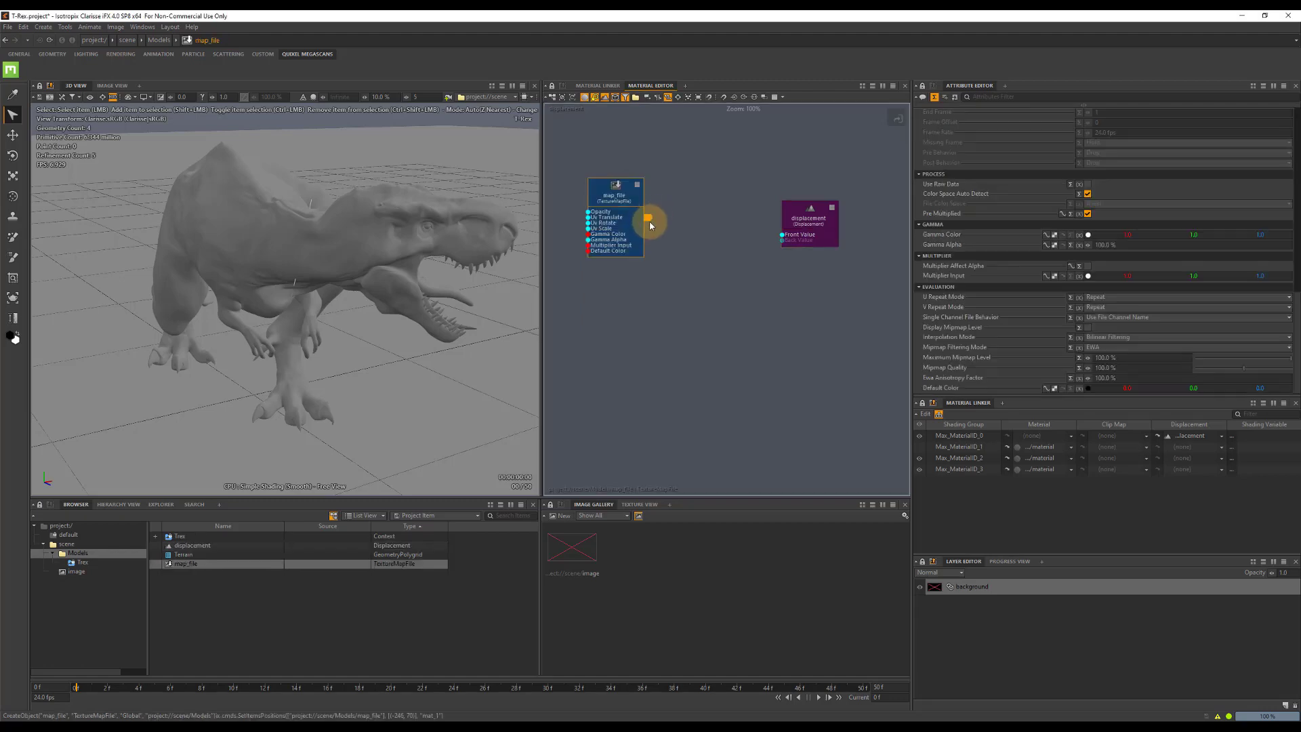
pyautogui.press('F2')
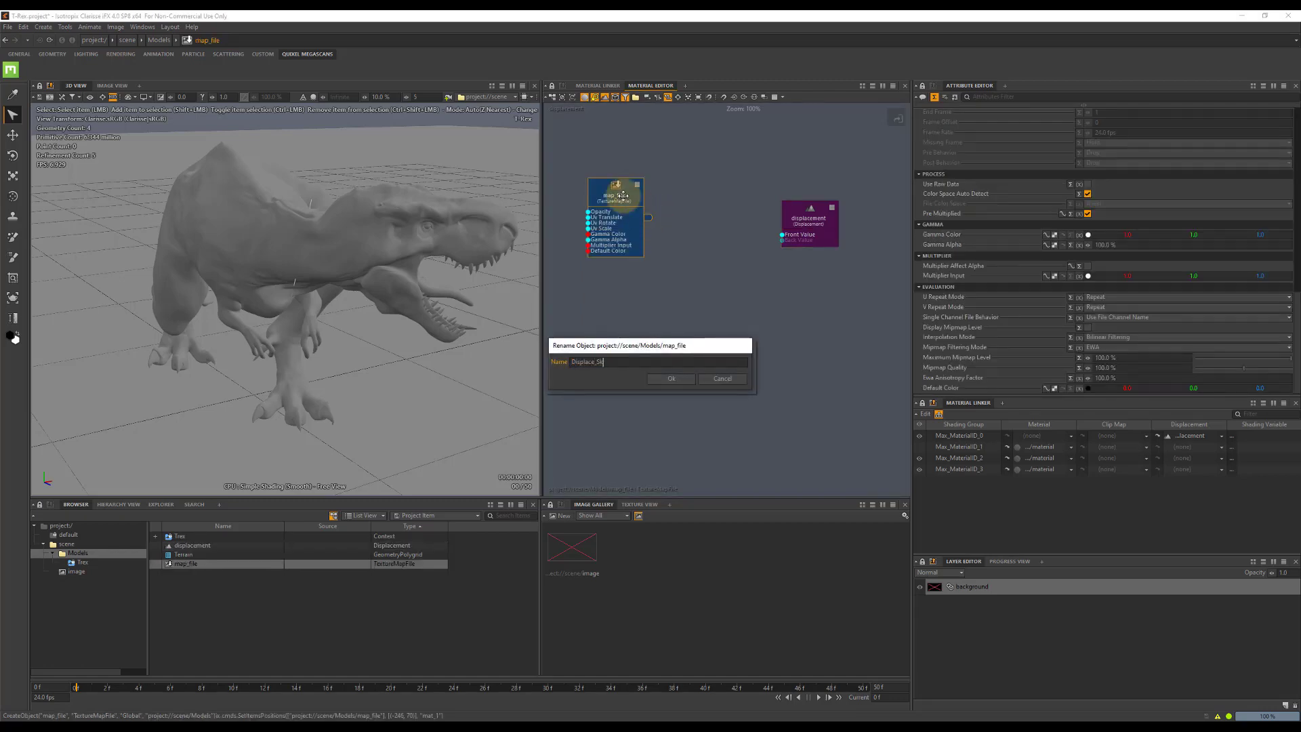
pyautogui.press('Return')
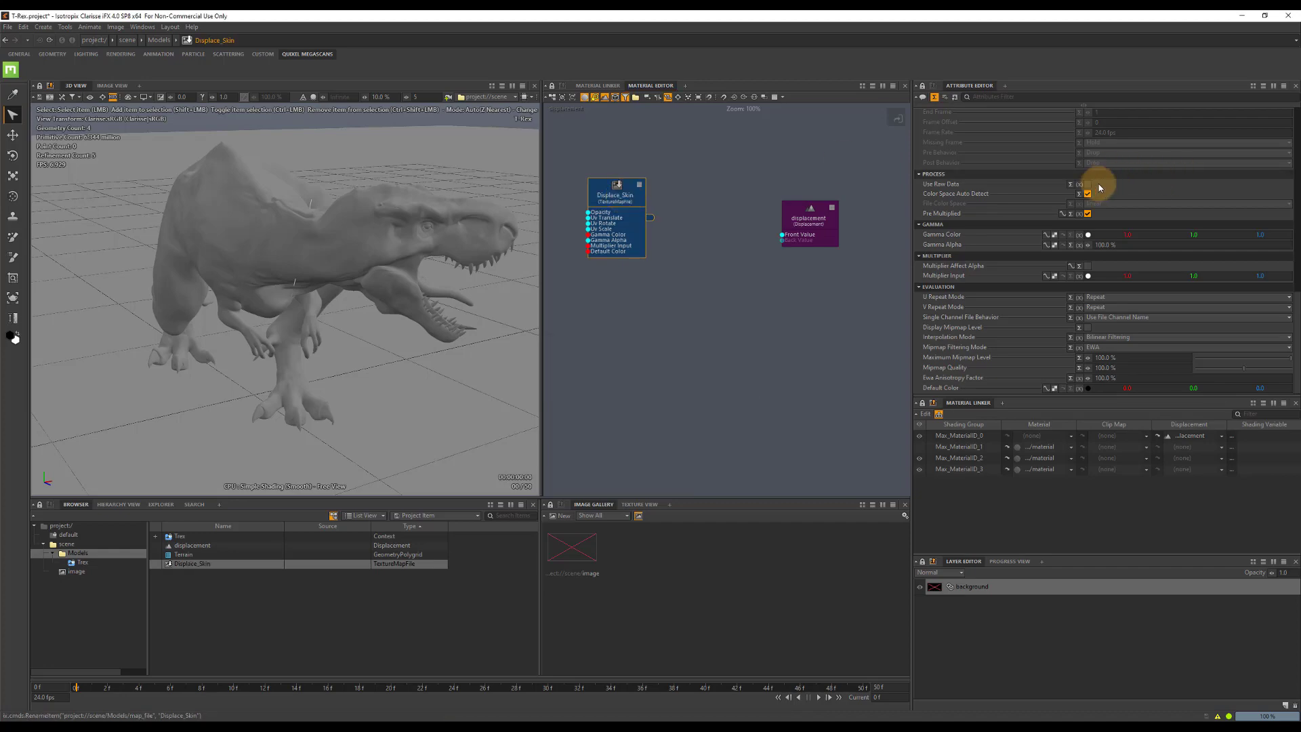
# Load the body displacement TIF from the T-Rex textures folder in Downloads into Displace_Skin.
pyautogui.scroll(3, 1100, 179)
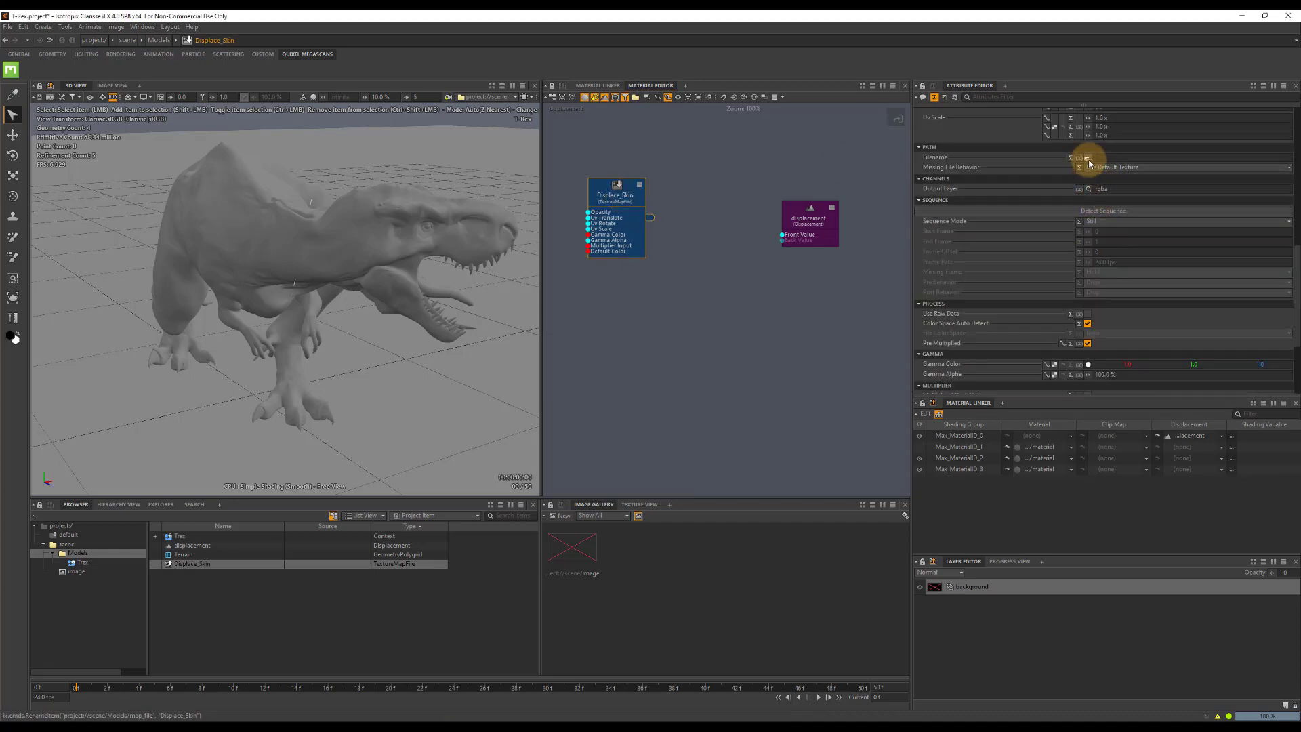
pyautogui.click(1087, 157)
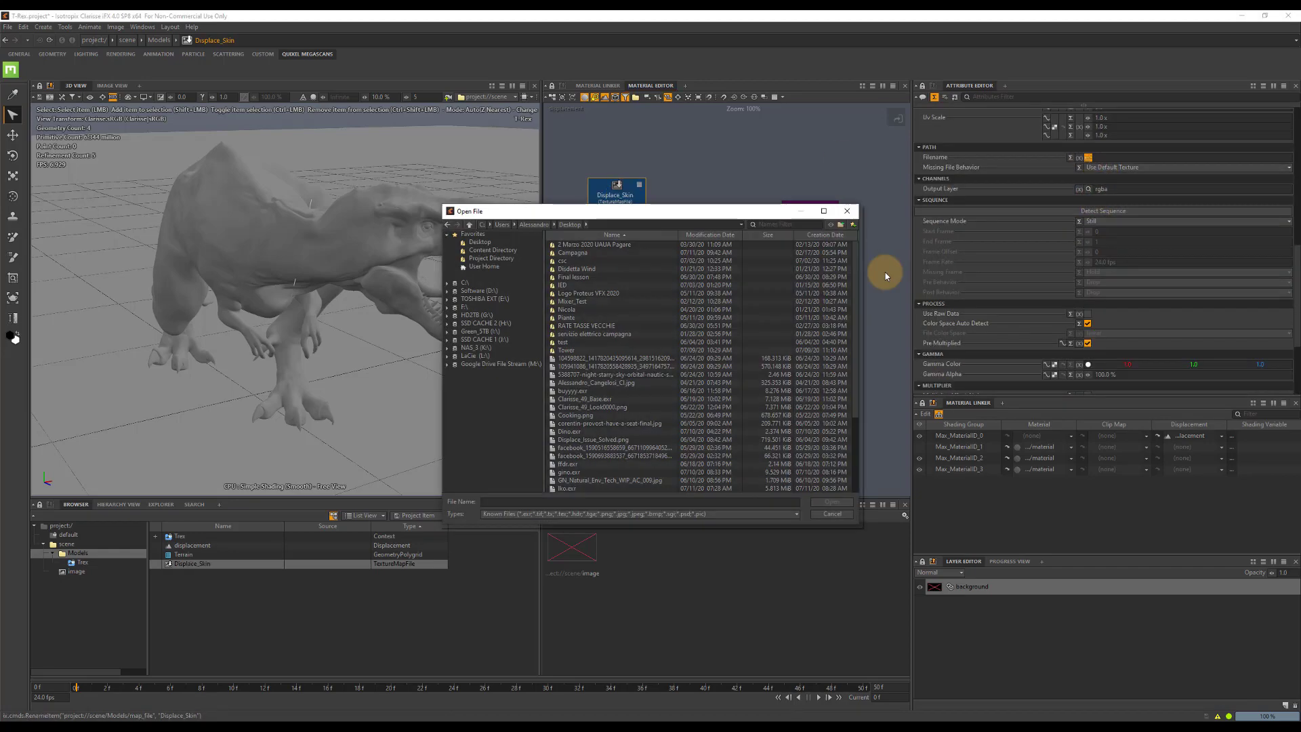
pyautogui.click(486, 266)
pyautogui.doubleClick(581, 325)
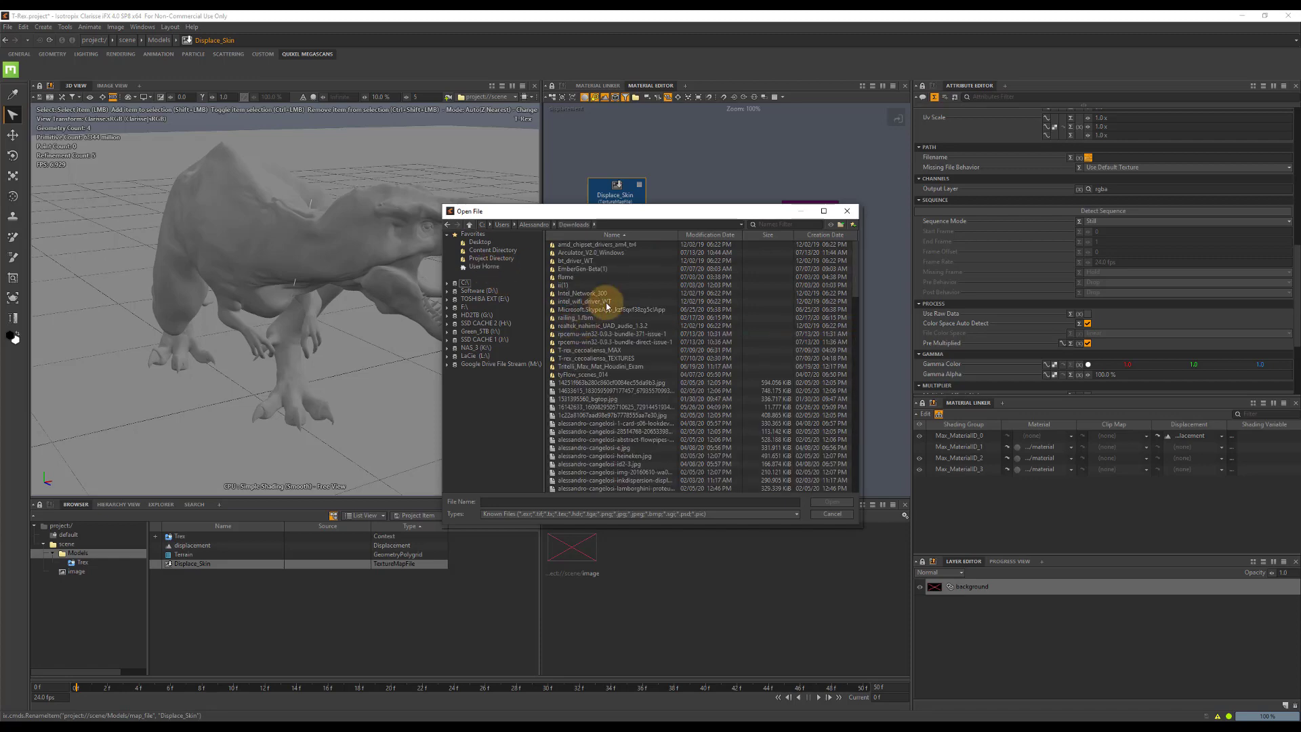
pyautogui.doubleClick(613, 358)
pyautogui.doubleClick(584, 253)
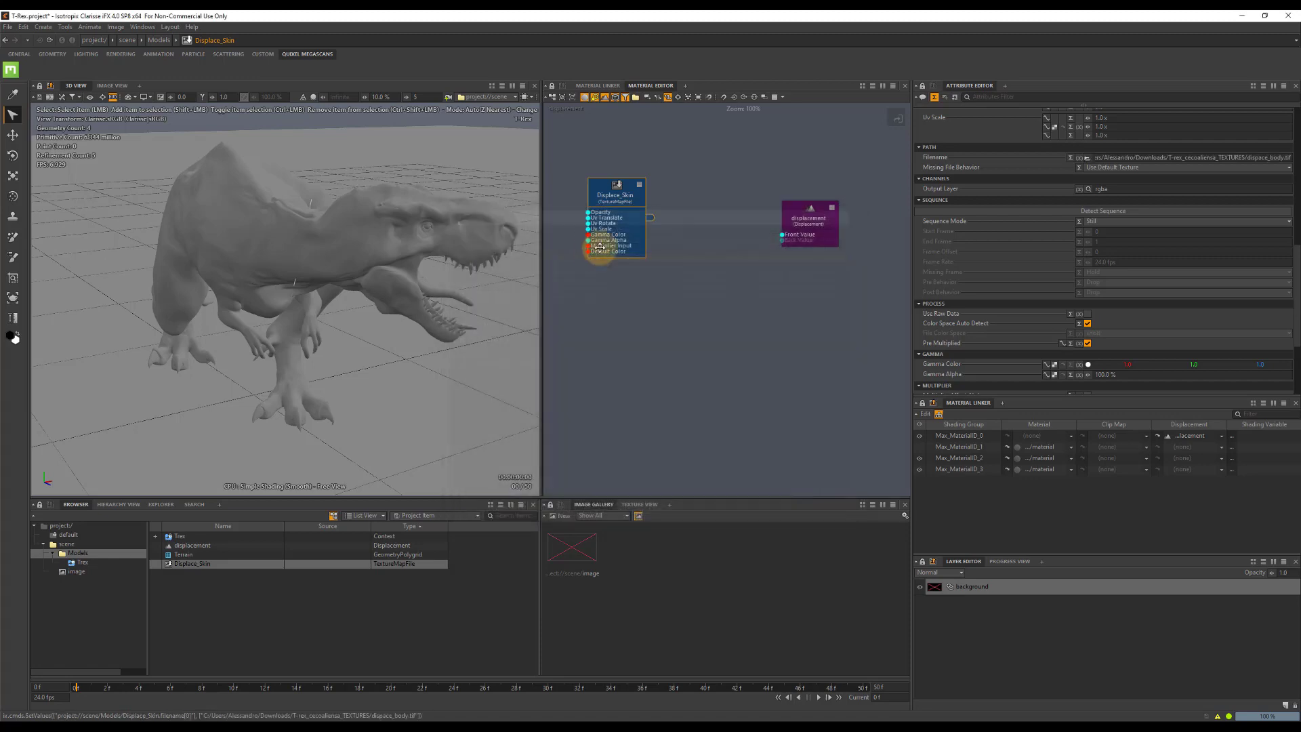
# Make Displace_Skin use raw data and set its single channel file behavior to Force Luminance.
pyautogui.click(1085, 314)
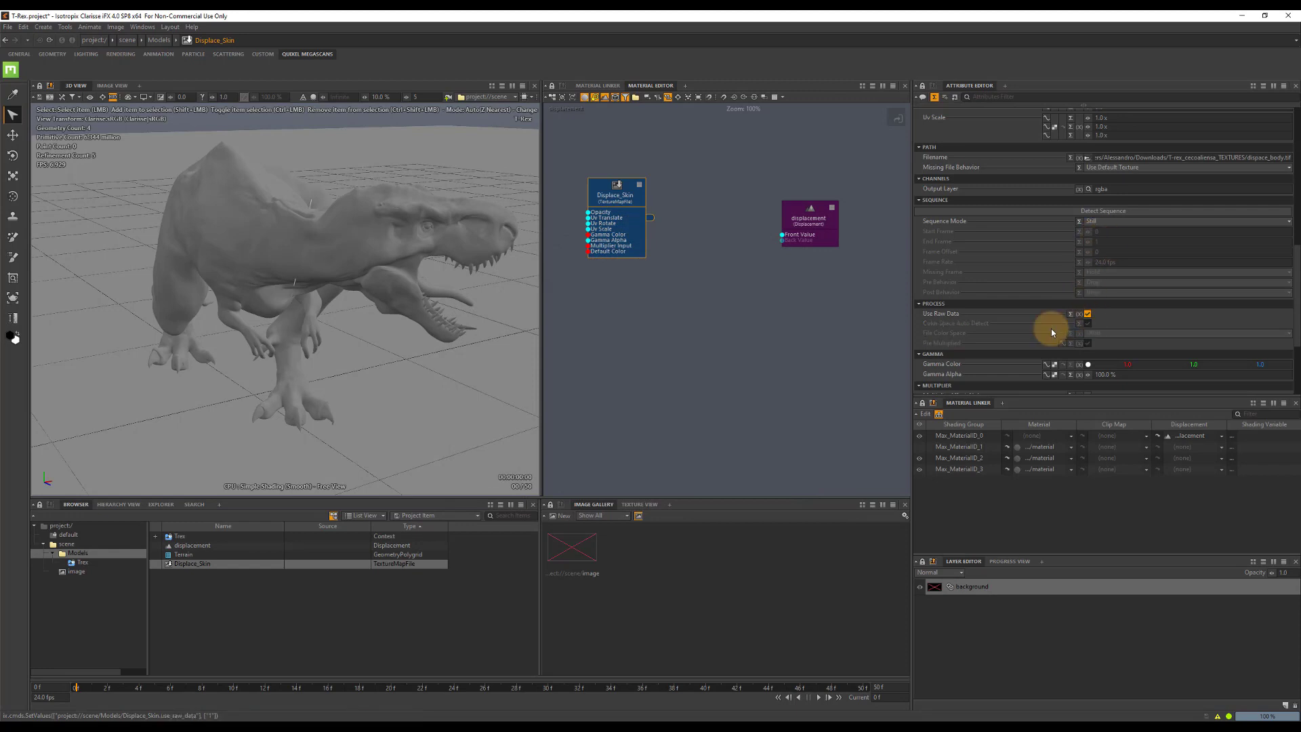
pyautogui.click(640, 504)
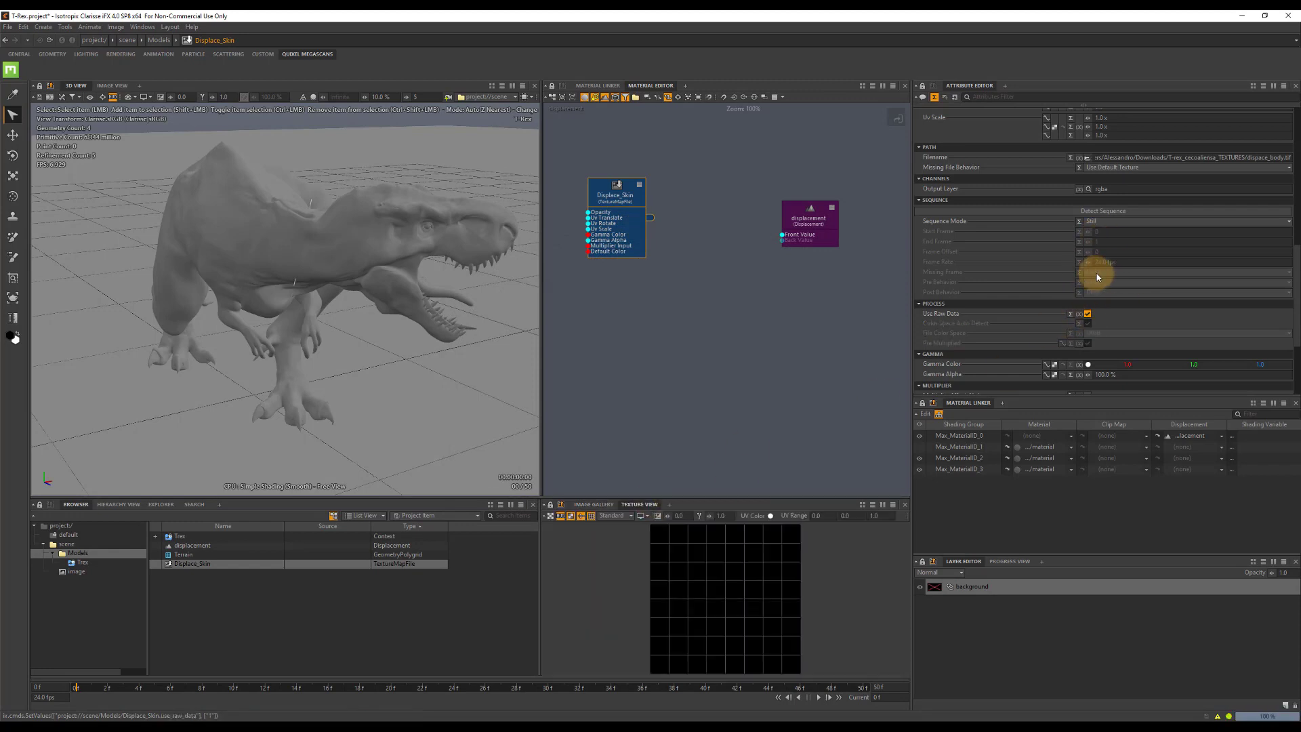
pyautogui.scroll(-3, 1096, 274)
pyautogui.click(1096, 317)
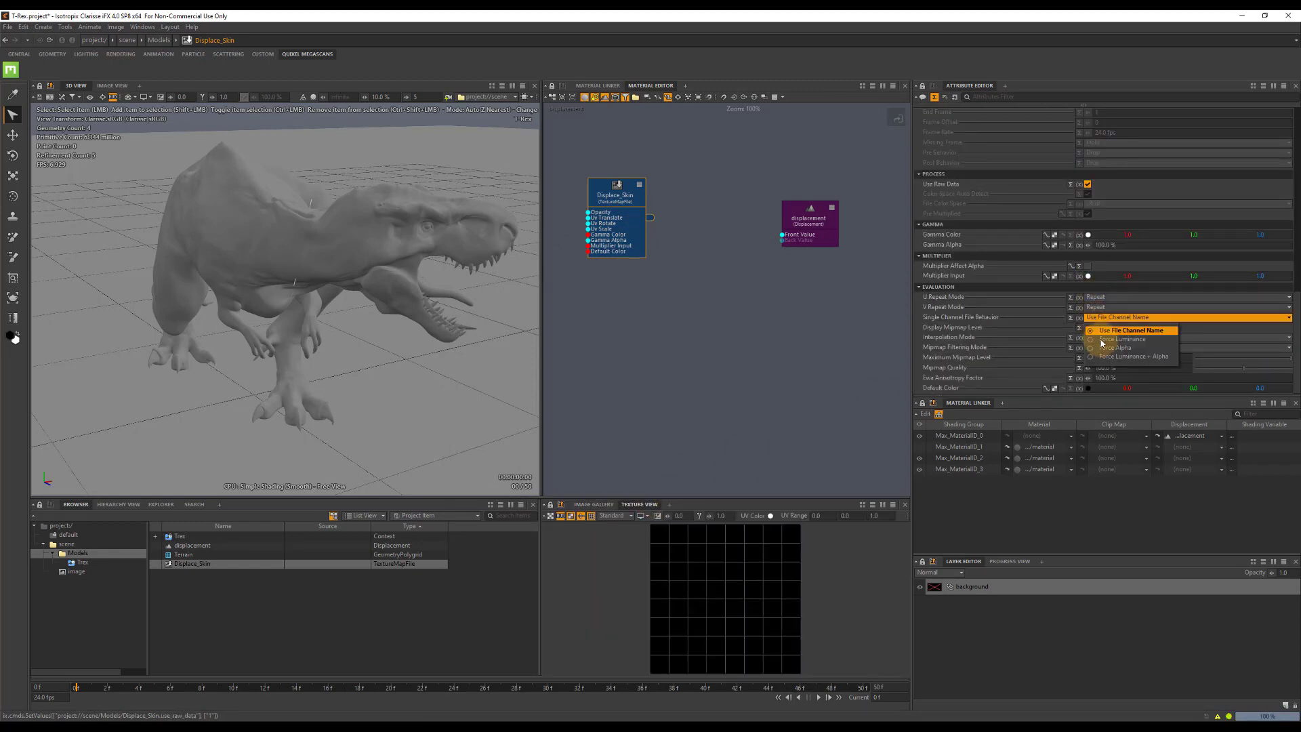
pyautogui.click(1098, 335)
# Connect Displace_Skin to the displacement's Front Value and set that value to 3 m.
pyautogui.moveTo(648, 221)
pyautogui.mouseDown()
pyautogui.moveTo(790, 239)
pyautogui.moveTo(804, 222)
pyautogui.mouseUp()
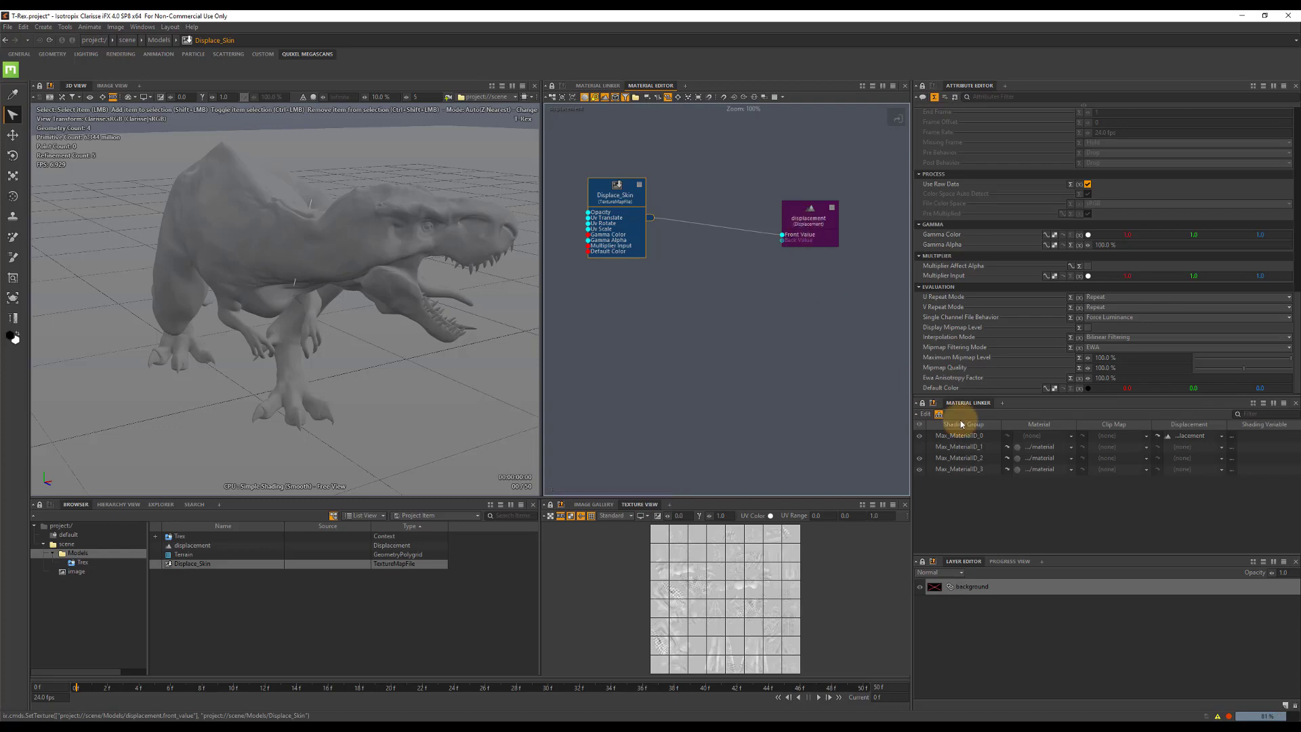
pyautogui.click(1002, 560)
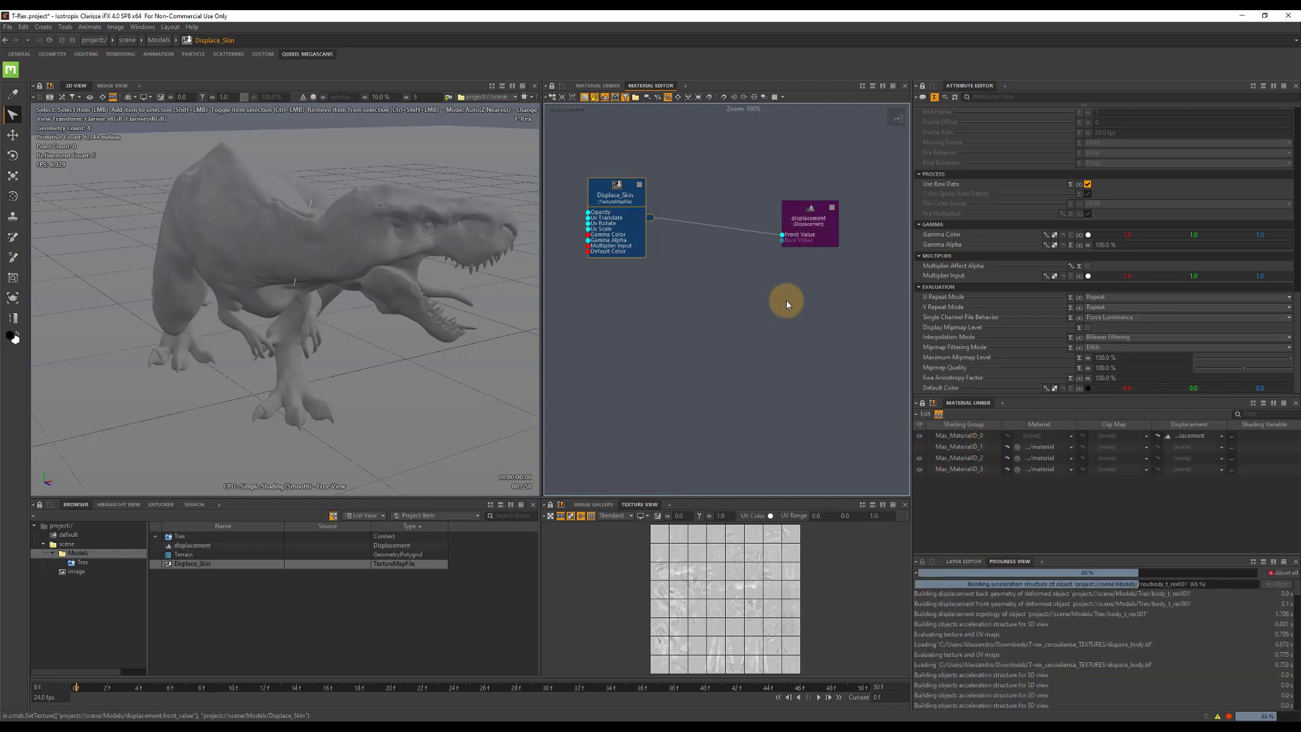
pyautogui.click(807, 218)
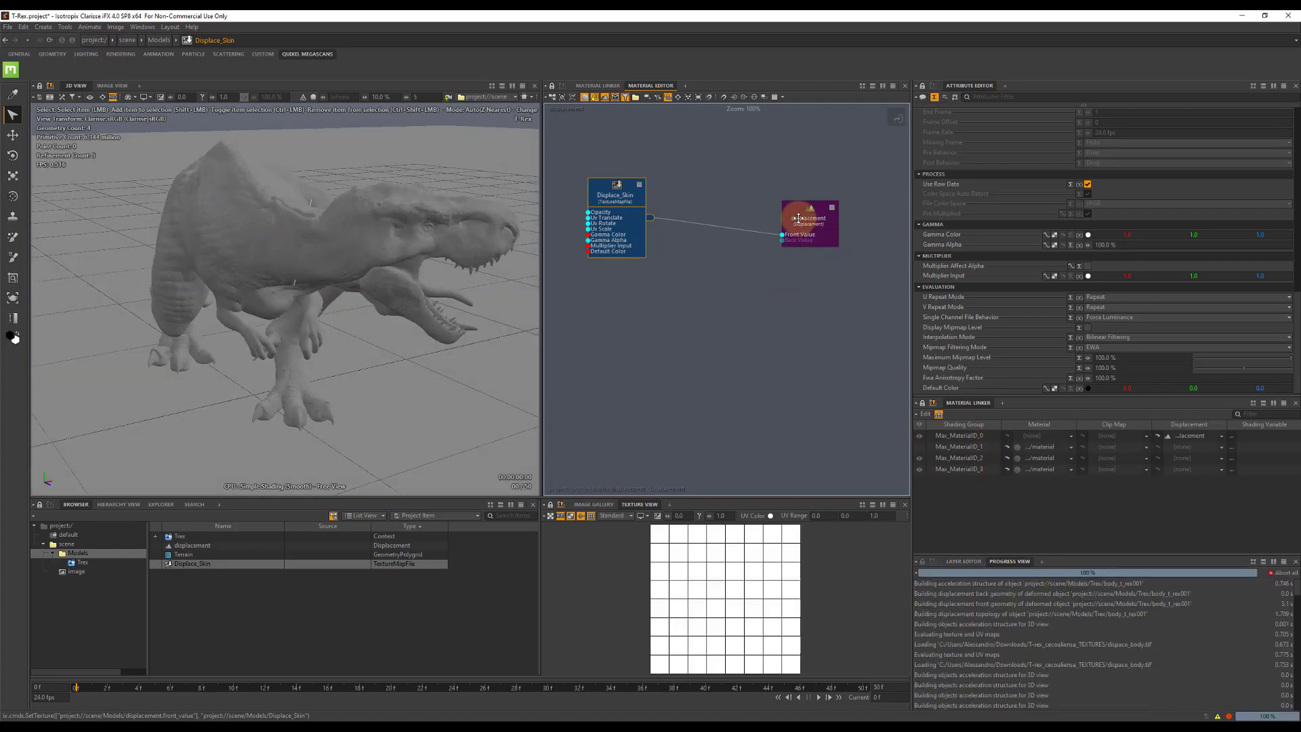
pyautogui.click(1120, 205)
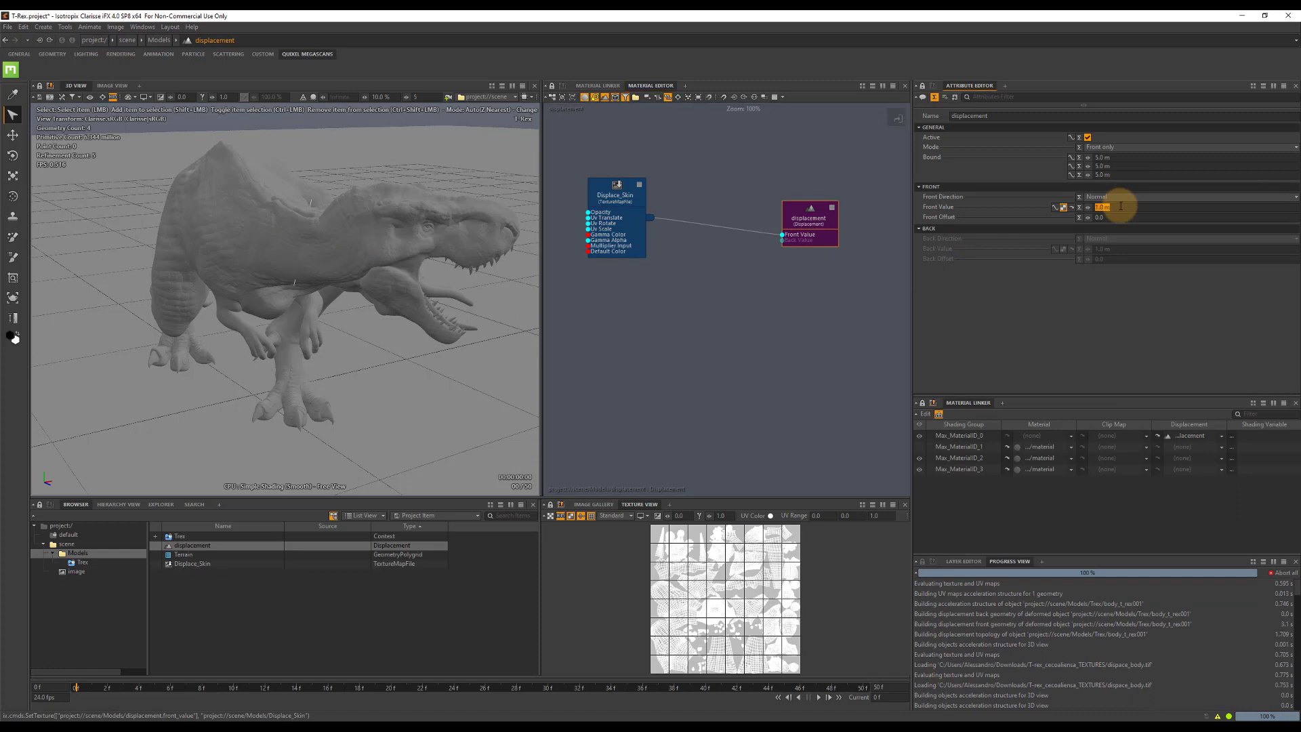
pyautogui.write('3')
# Set the displacement's Front Offset to -0.5.
pyautogui.click(1115, 218)
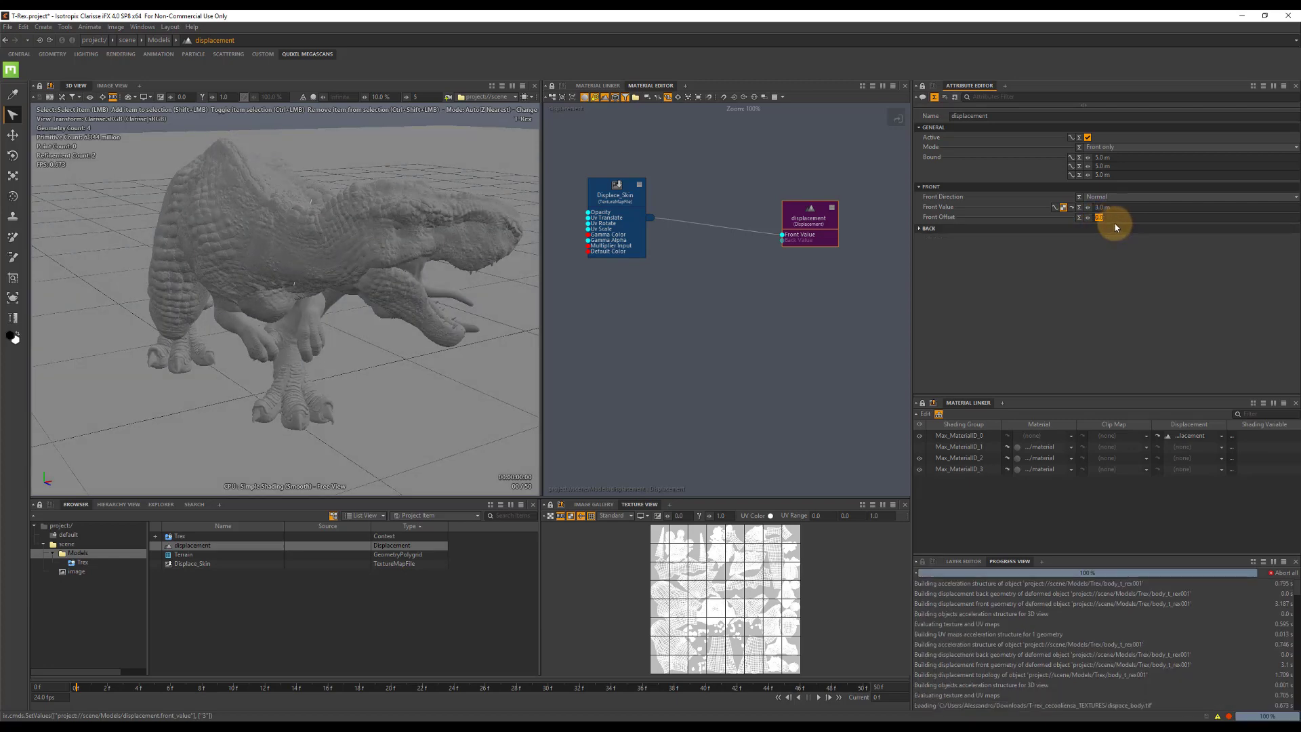
pyautogui.click(1114, 217)
pyautogui.doubleClick(1114, 217)
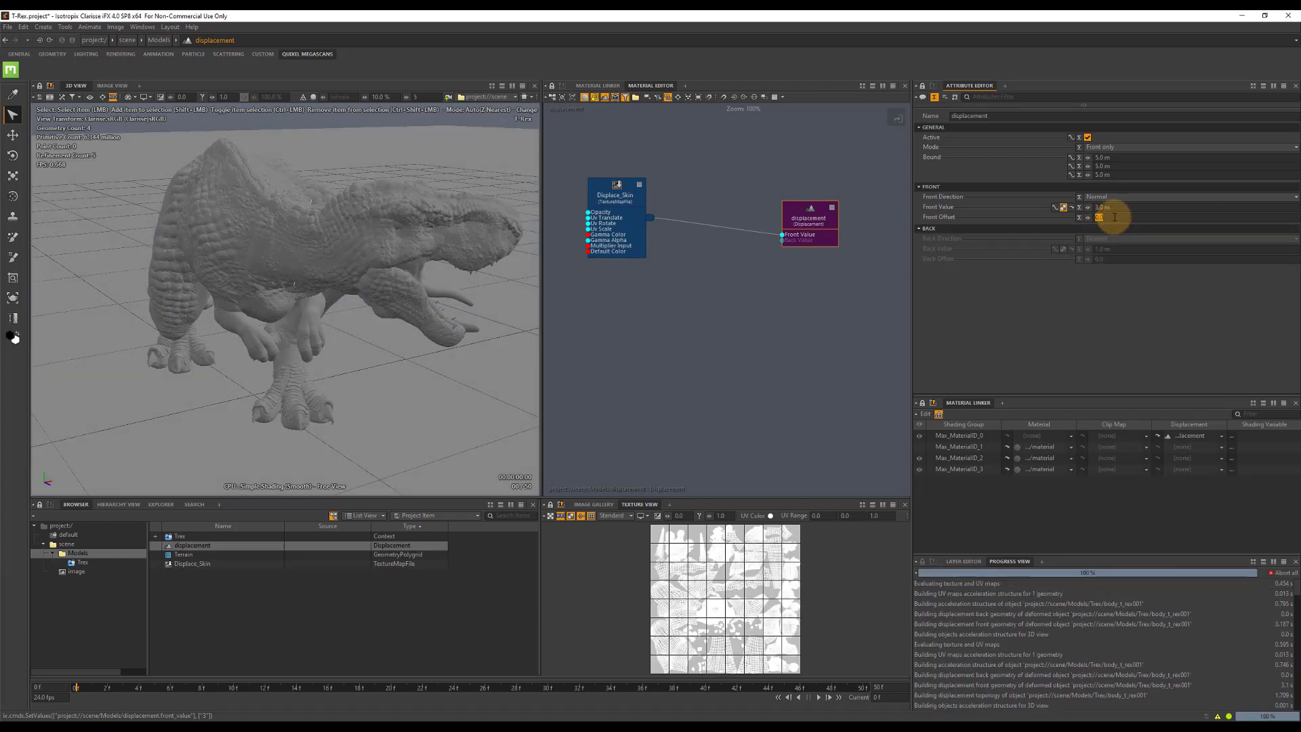
pyautogui.write('-0.5')
pyautogui.press('Tab')
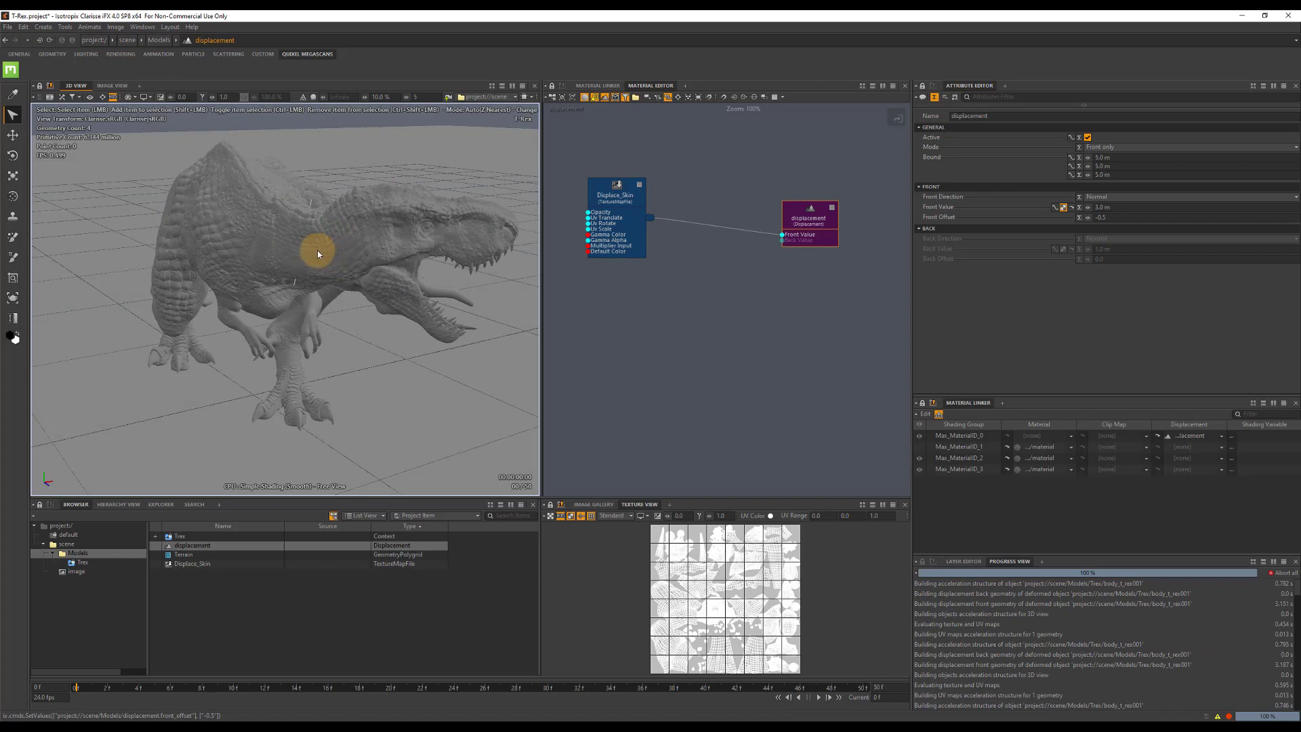
# Frame the T-Rex from above its head and create a camera from this view in the scene context, named camera_render.
pyautogui.keyDown('alt'); pyautogui.moveTo(318, 254); pyautogui.dragTo(261, 254); pyautogui.keyUp('alt')
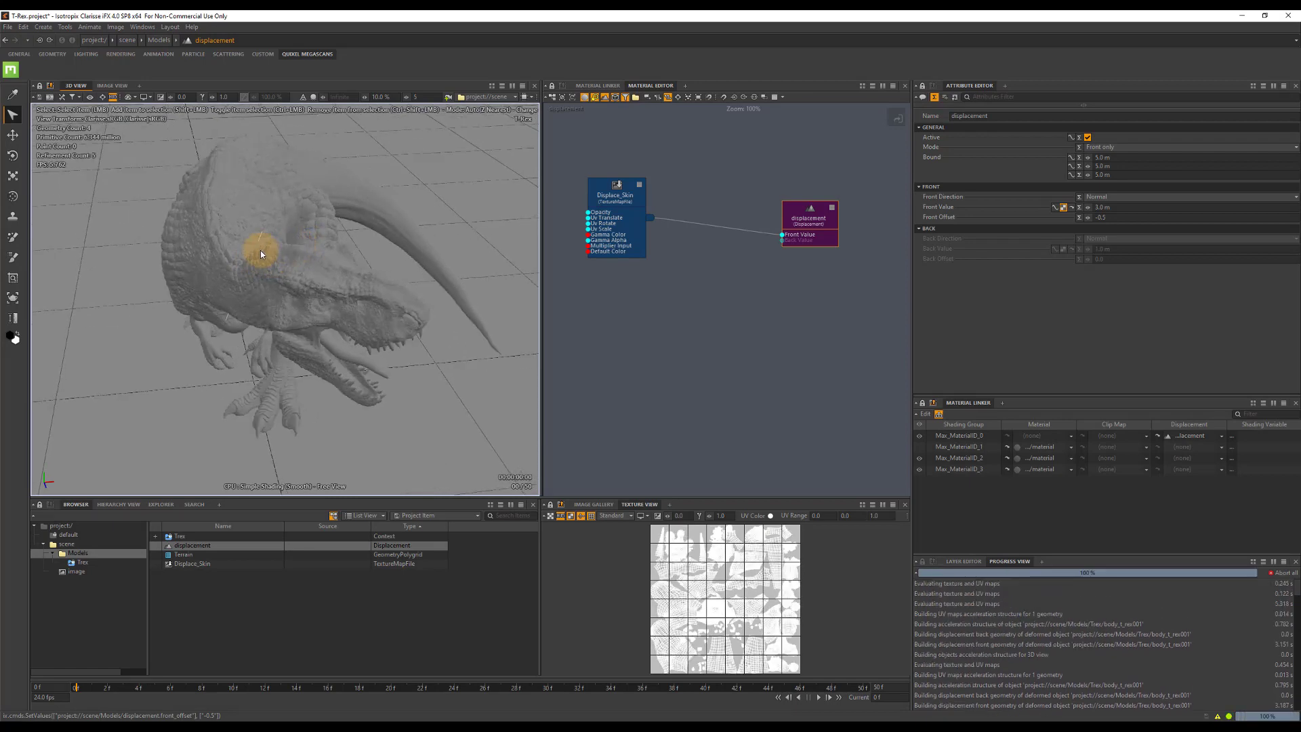
pyautogui.scroll(3, 248, 249)
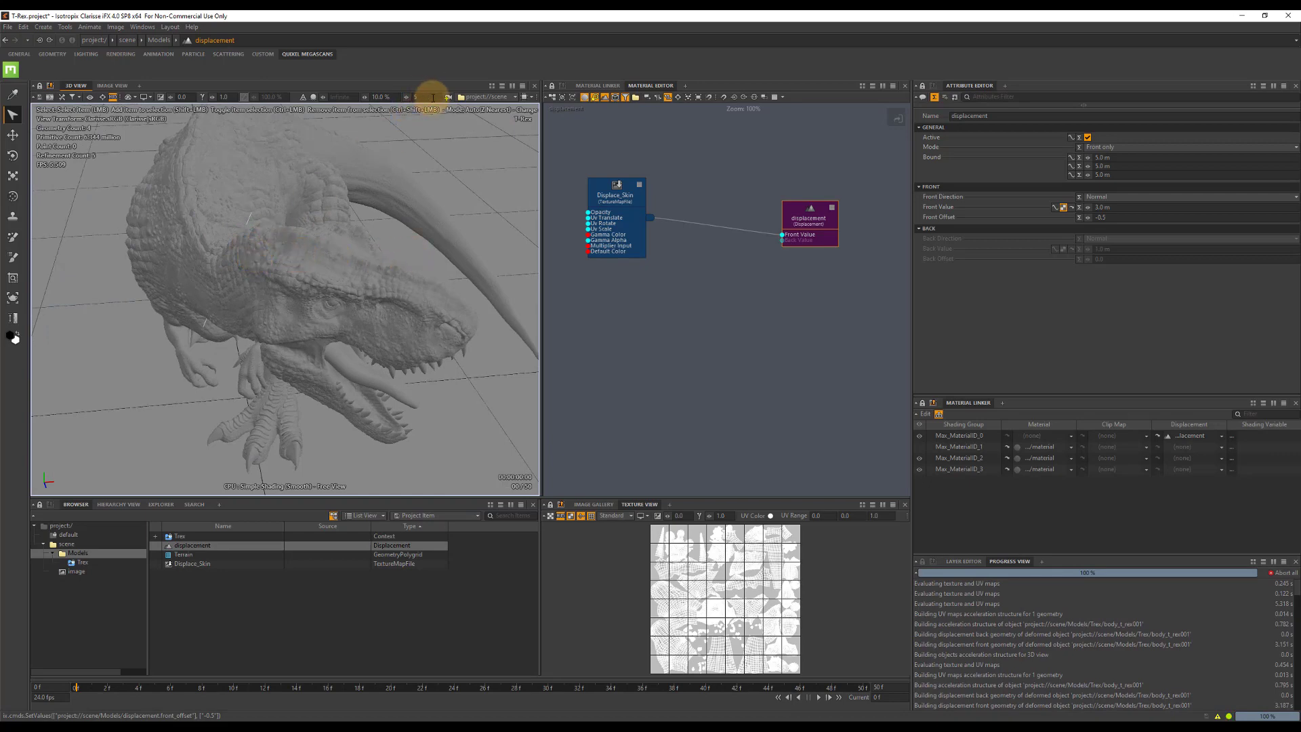
pyautogui.click(67, 546)
pyautogui.click(67, 545)
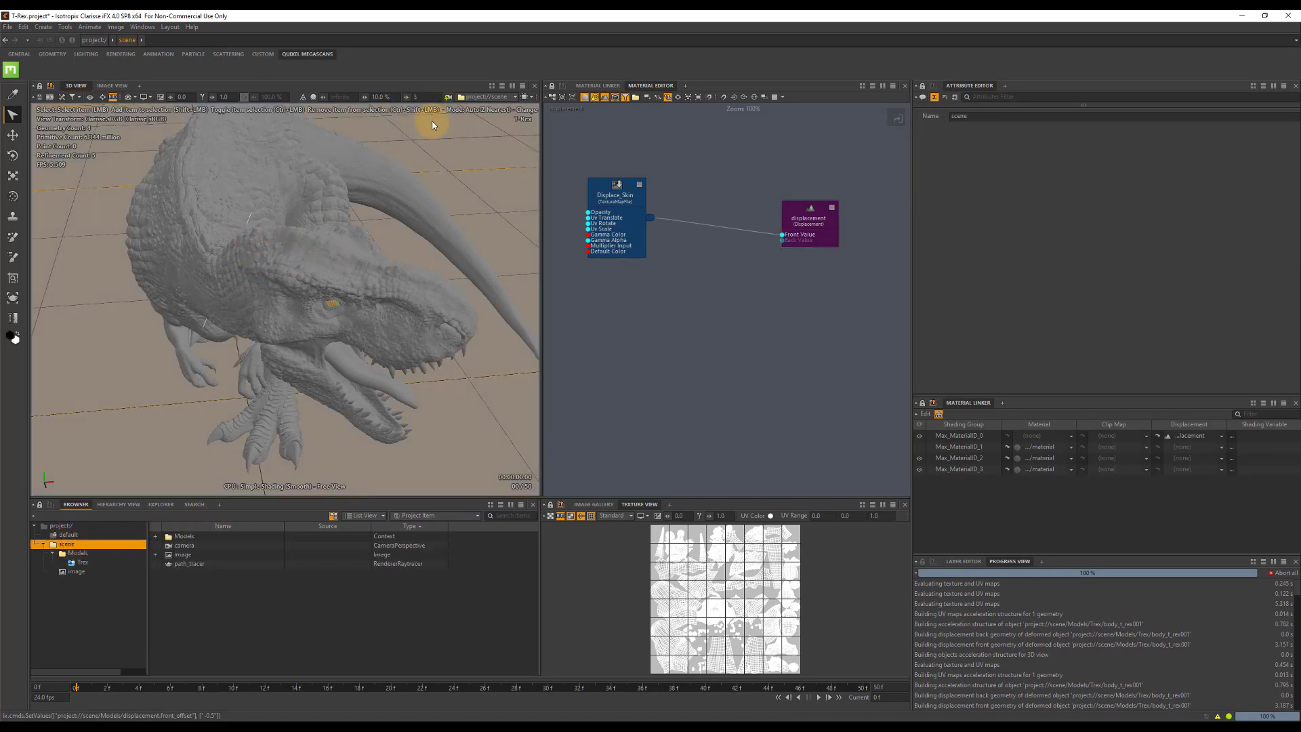
pyautogui.click(448, 96)
pyautogui.click(200, 554)
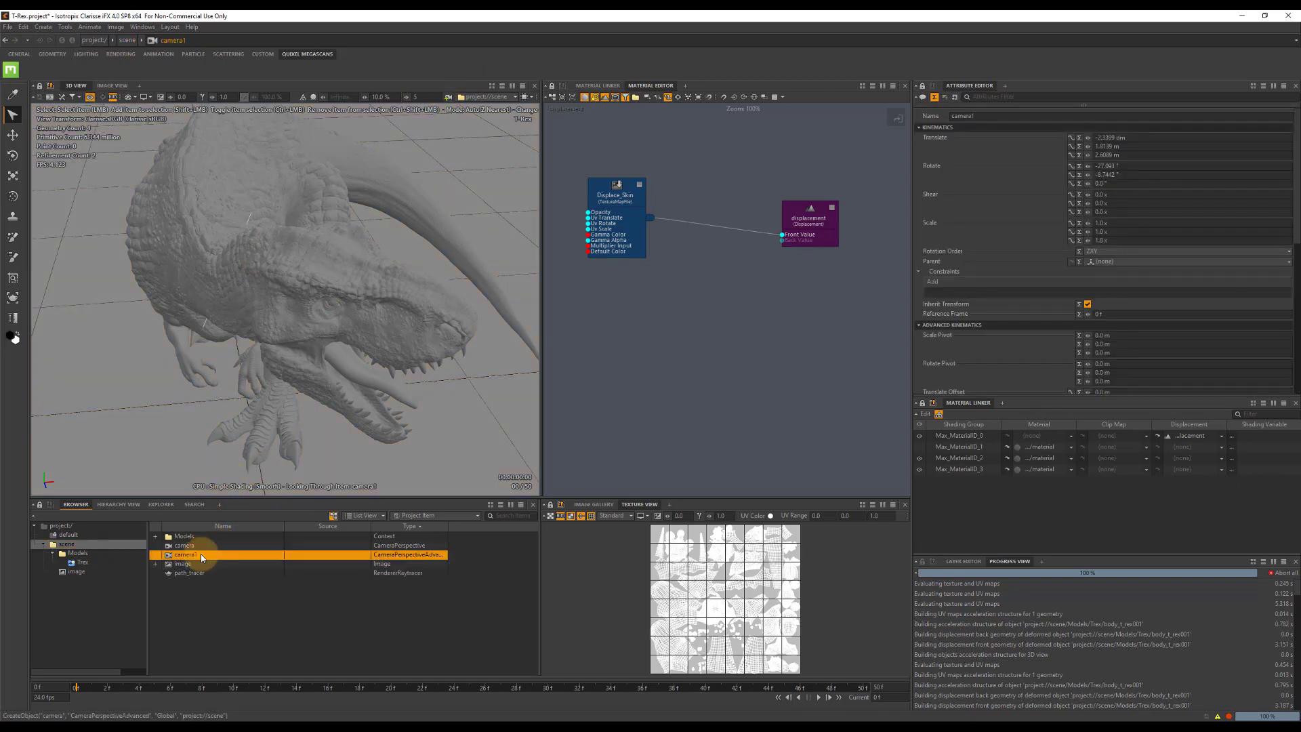
pyautogui.doubleClick(217, 558)
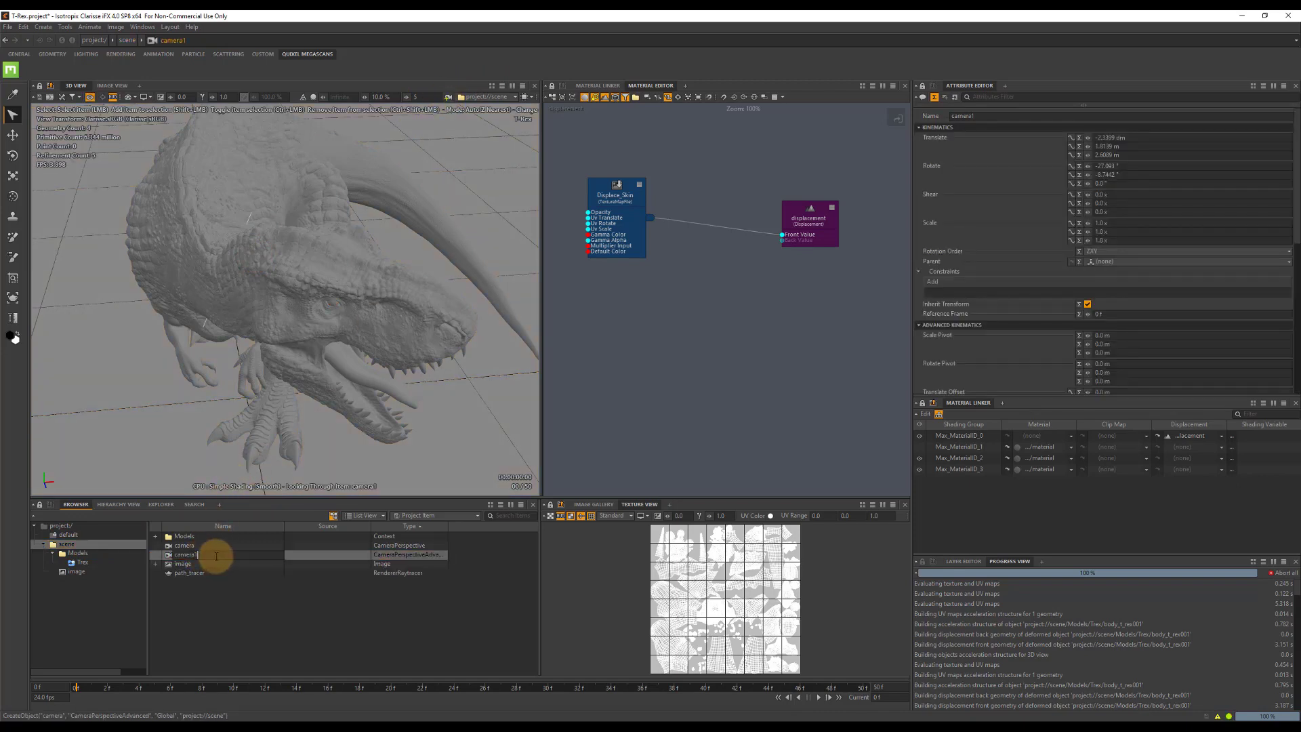
pyautogui.write('camera_render')
pyautogui.press('Return')
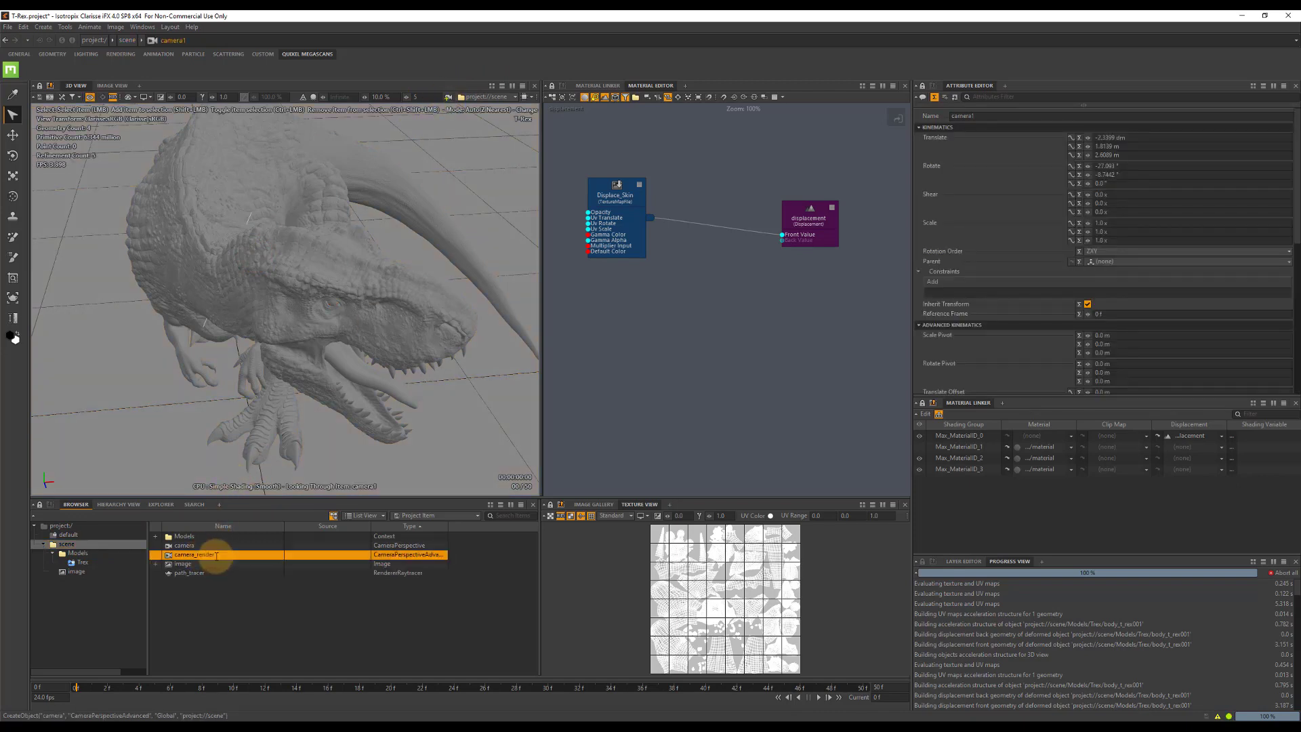
pyautogui.click(962, 561)
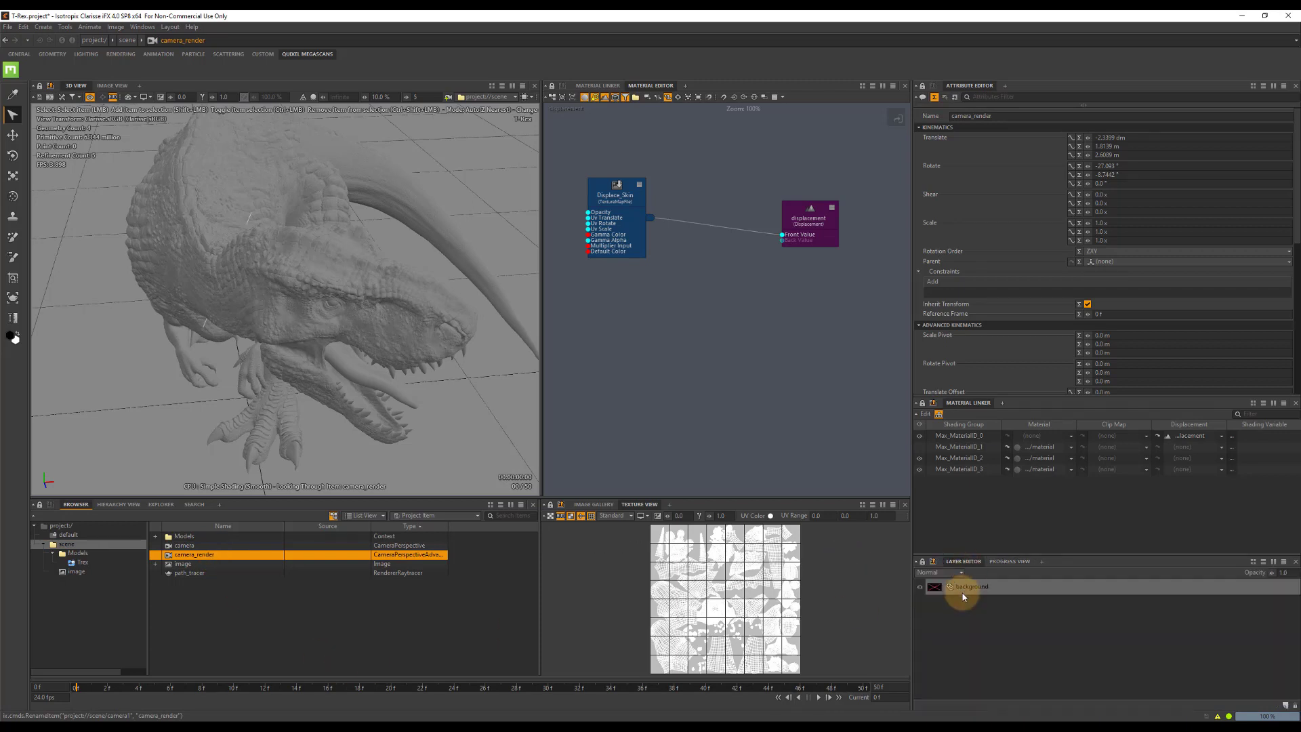
# Set the background layer's active camera to camera_render.
pyautogui.click(964, 591)
pyautogui.click(1117, 361)
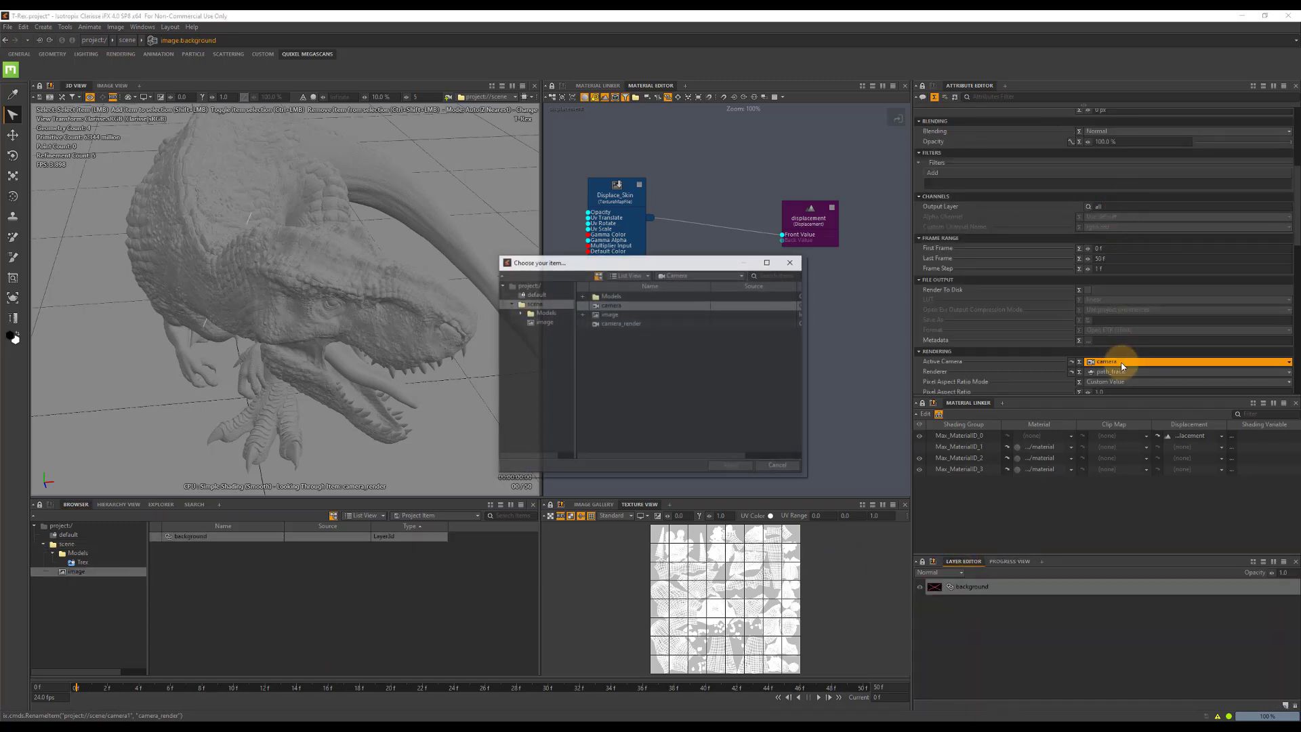
pyautogui.doubleClick(622, 325)
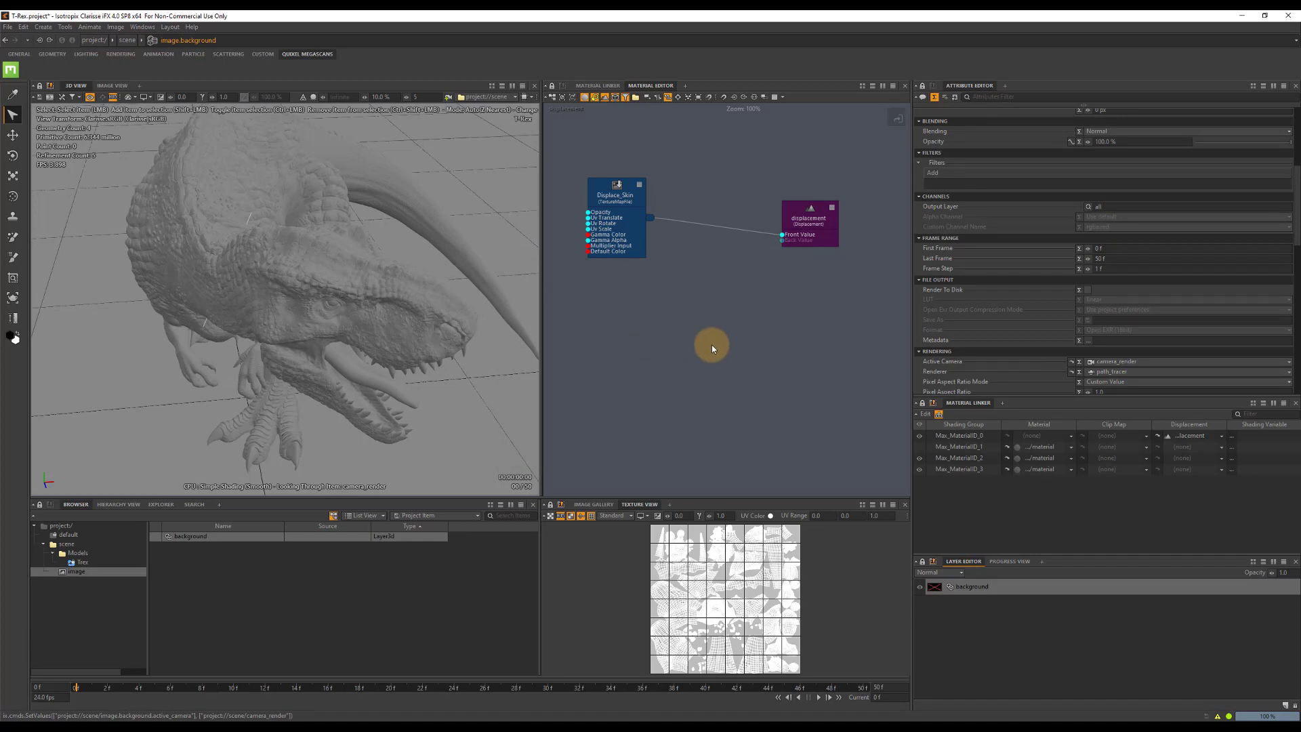
# Display the scene's image as a live render in the image view and widen that view.
pyautogui.click(593, 504)
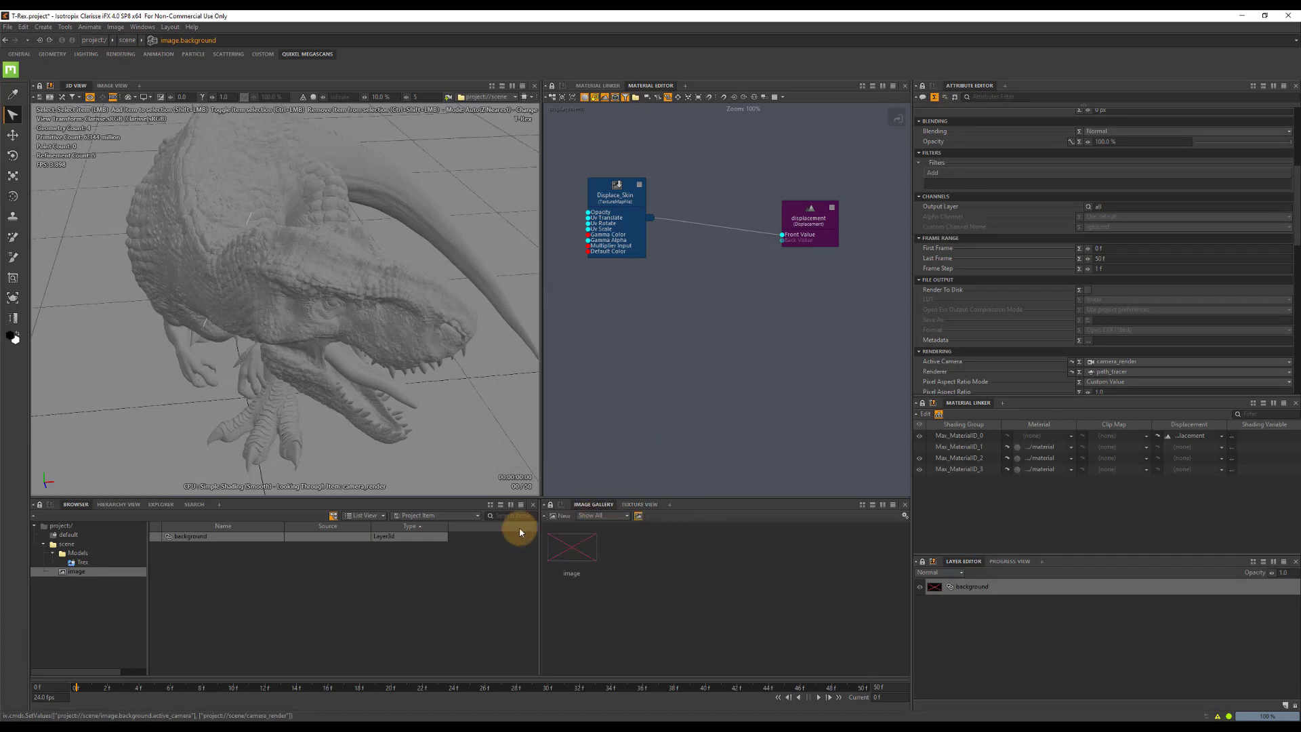
pyautogui.click(565, 545)
pyautogui.click(112, 86)
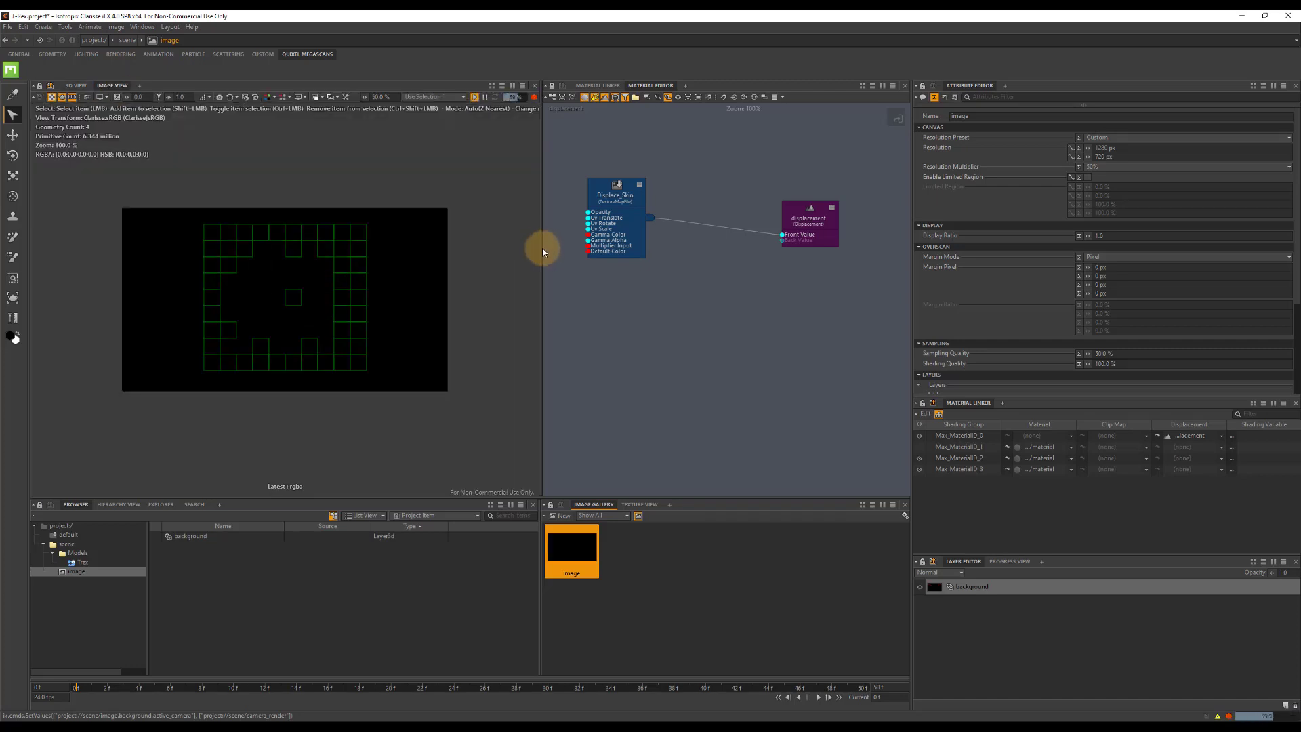
pyautogui.moveTo(541, 247); pyautogui.dragTo(644, 258)
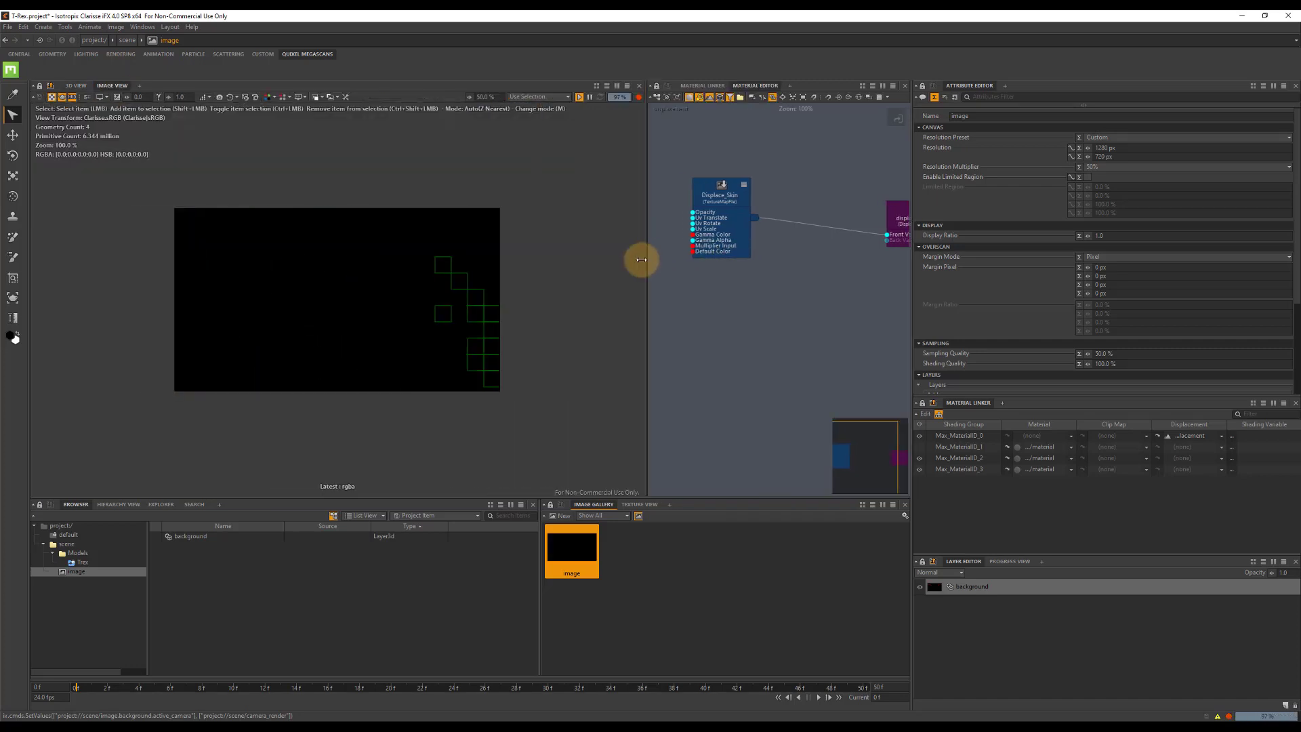
# Create a new context inside the scene context and name it Lights.
pyautogui.click(71, 546)
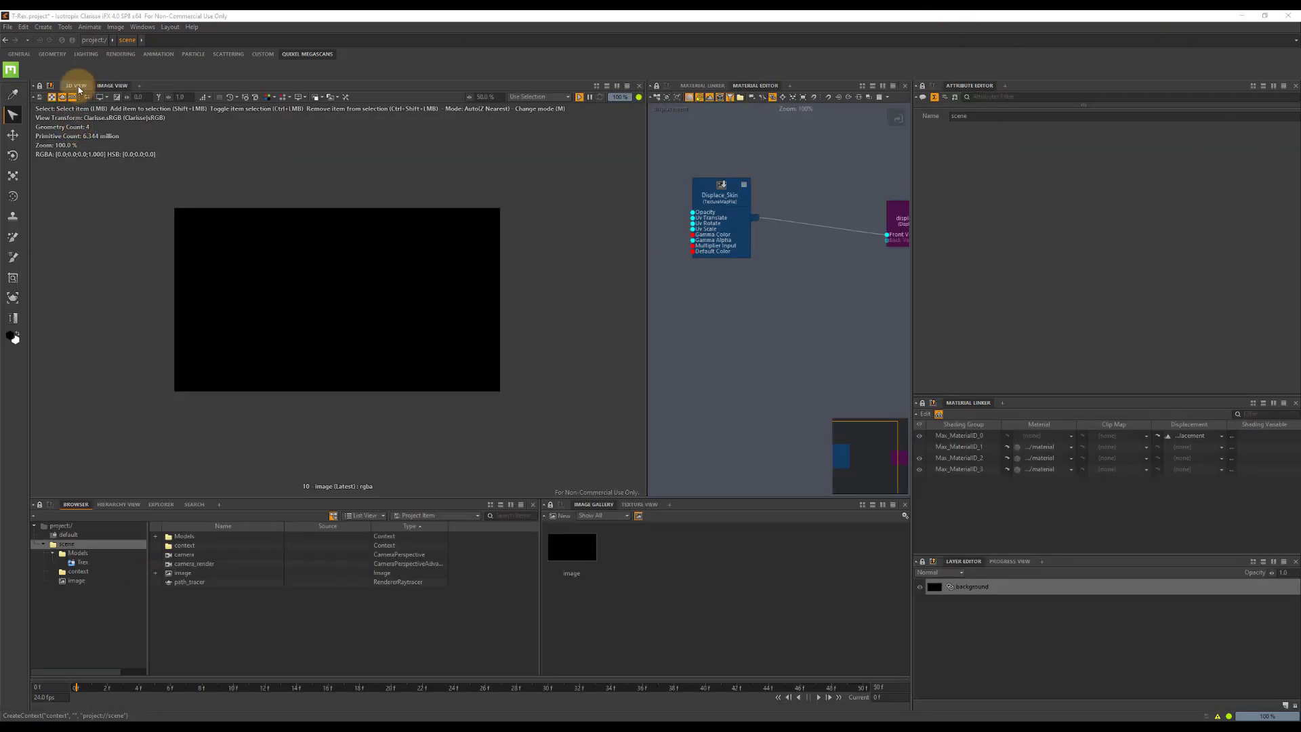
pyautogui.click(58, 543)
pyautogui.click(76, 580)
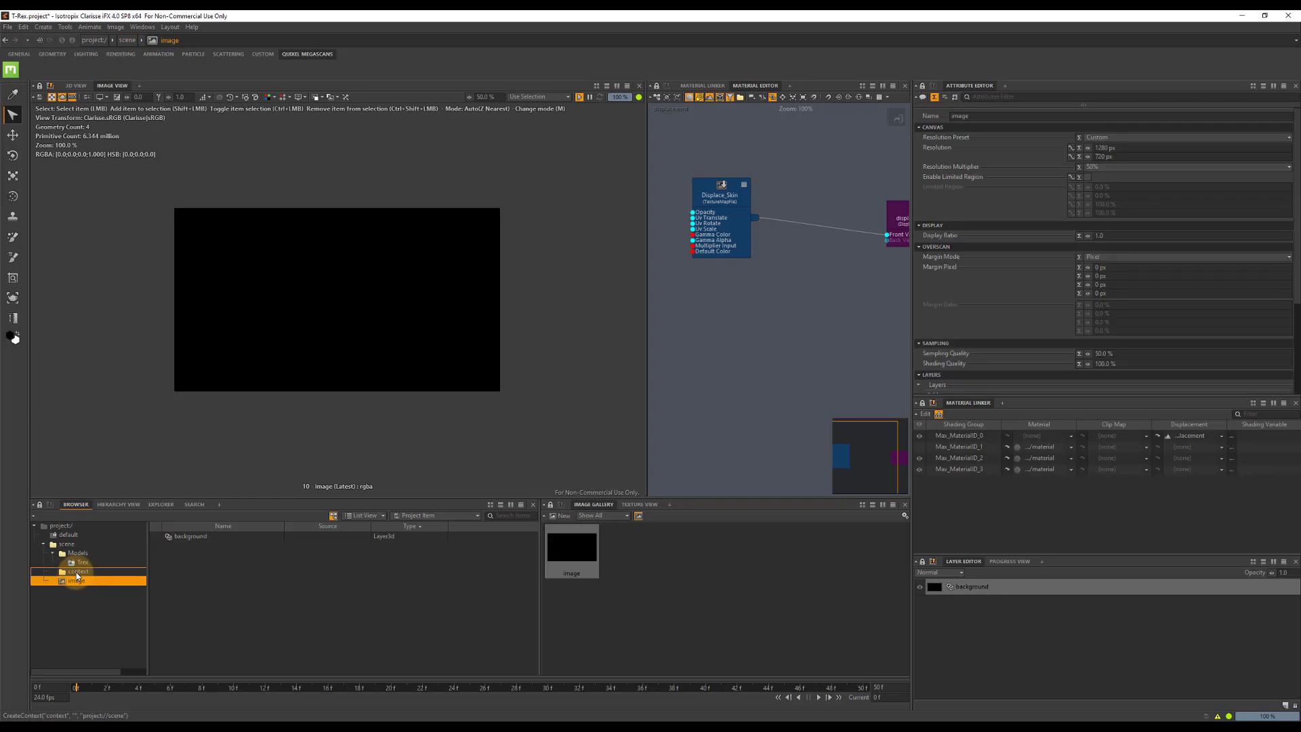
pyautogui.click(78, 573)
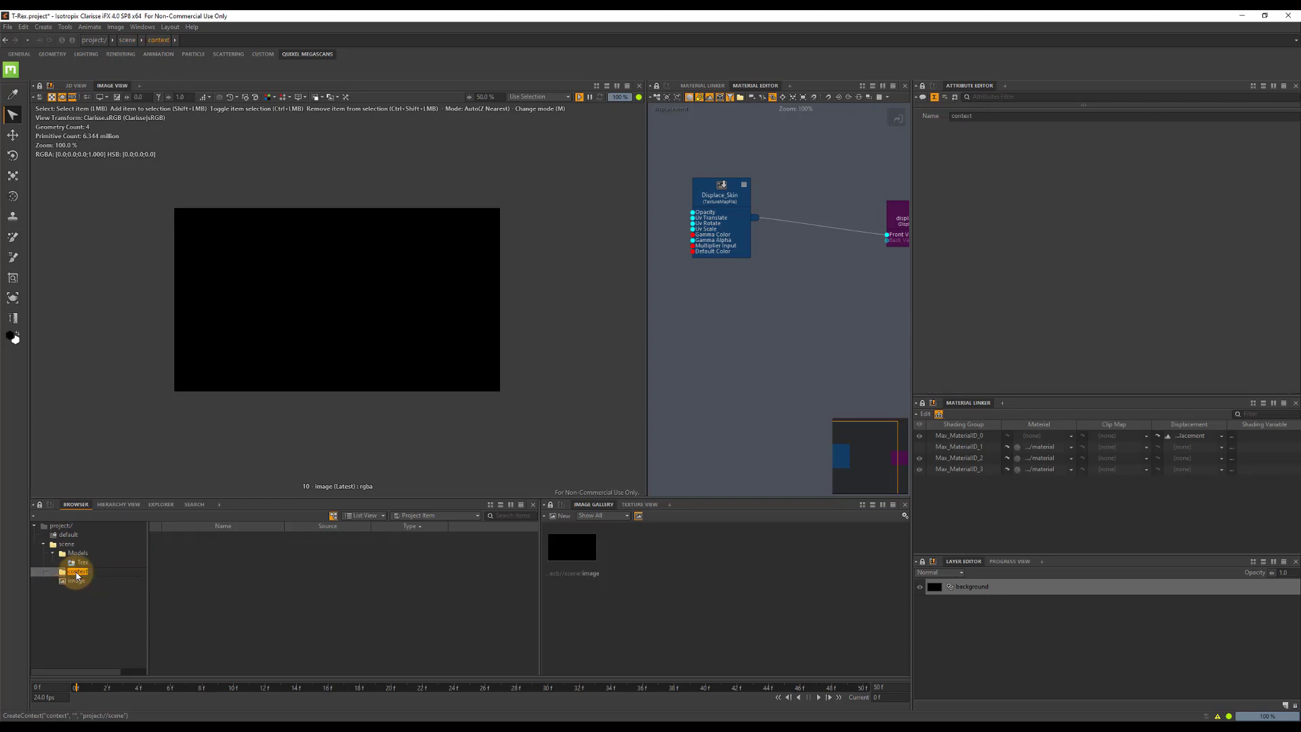
pyautogui.write('Light')
pyautogui.press('Return')
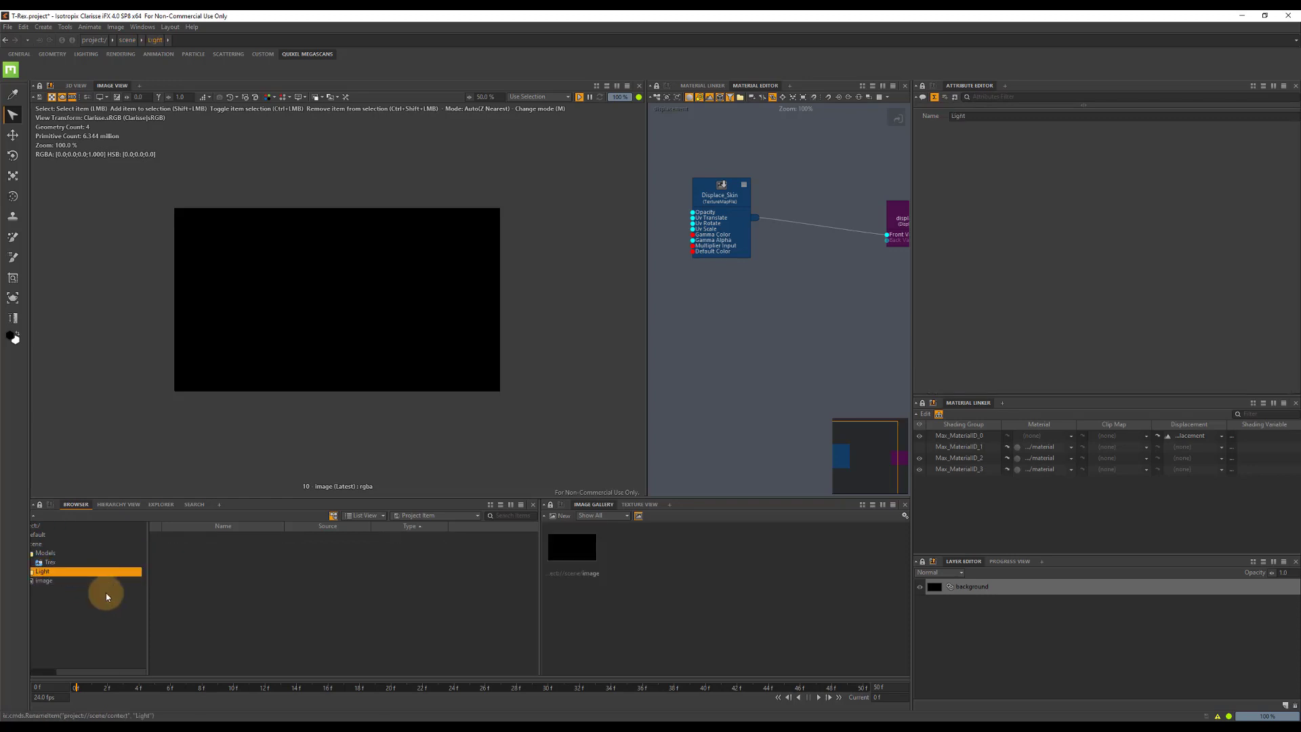
pyautogui.click(48, 670)
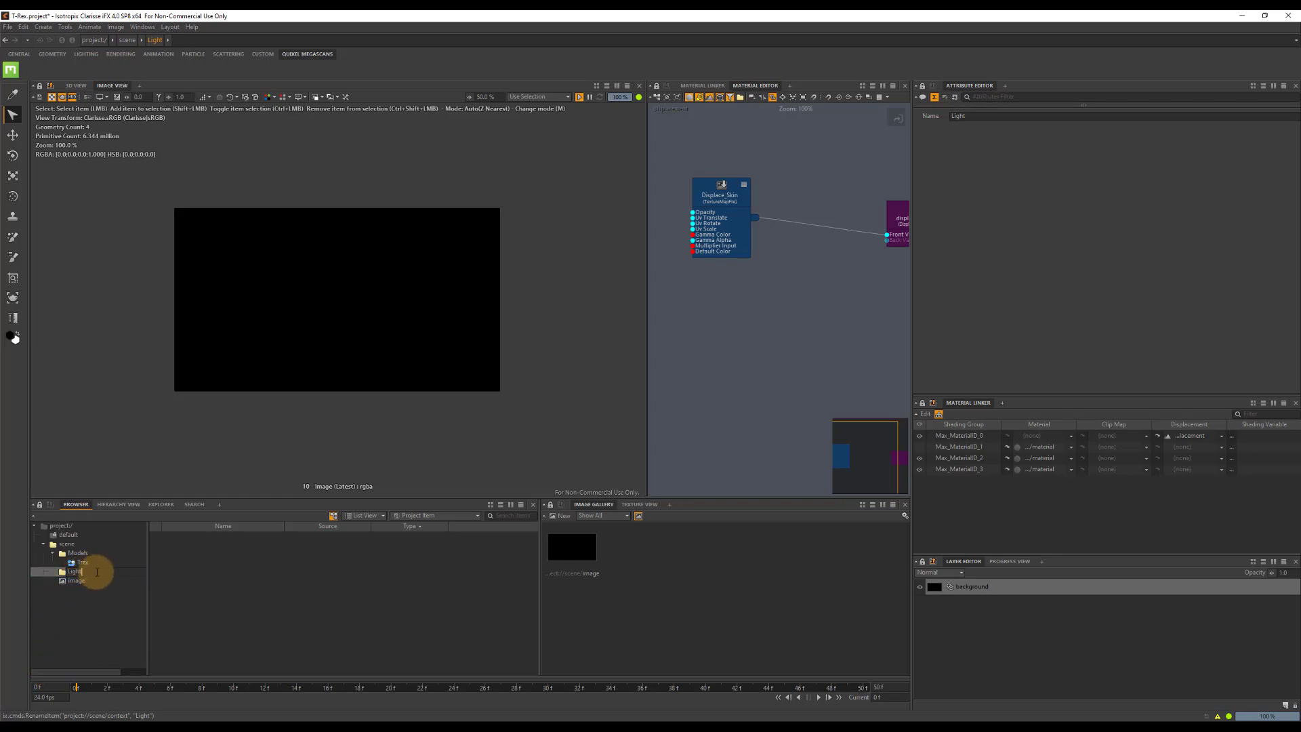
pyautogui.click(244, 577)
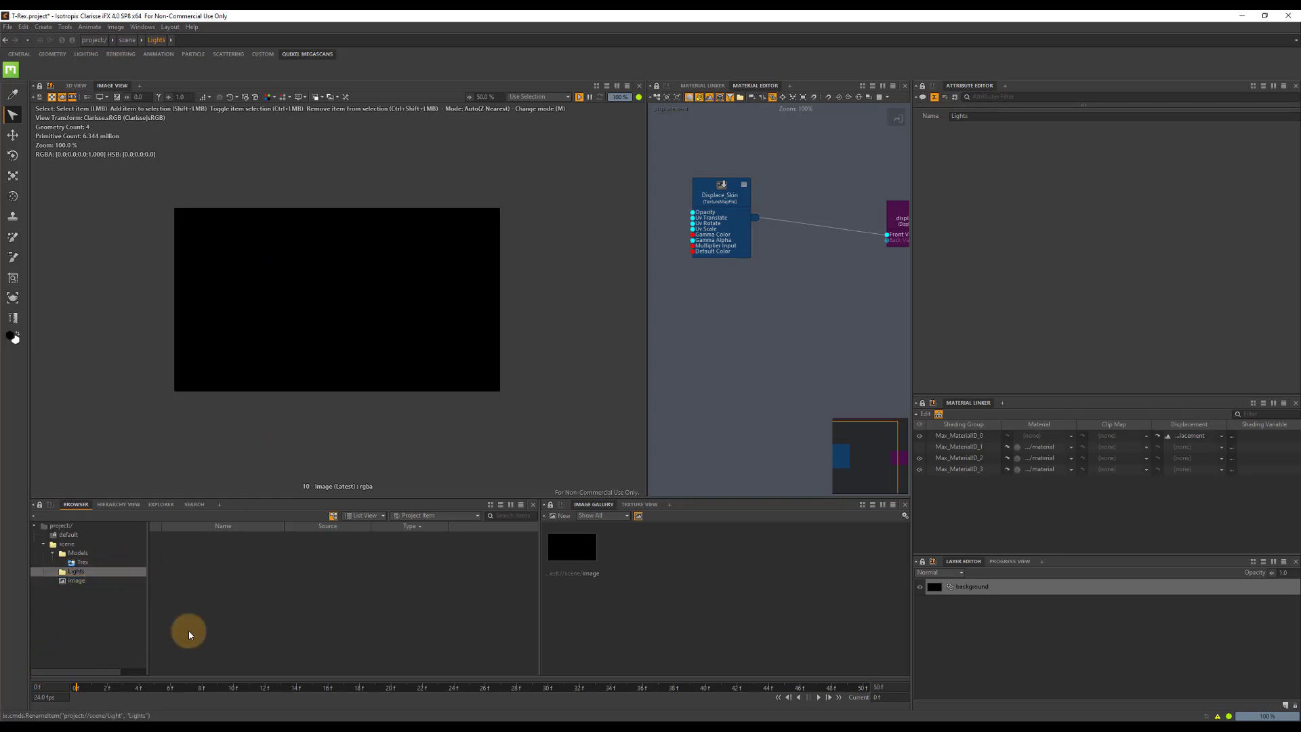
# Add an image-based light to the Lights context using GN_Sky_HDR_16.exr from Gnomon_May_2020/Scene/HDRI, and display the render progress.
pyautogui.rightClick(206, 578)
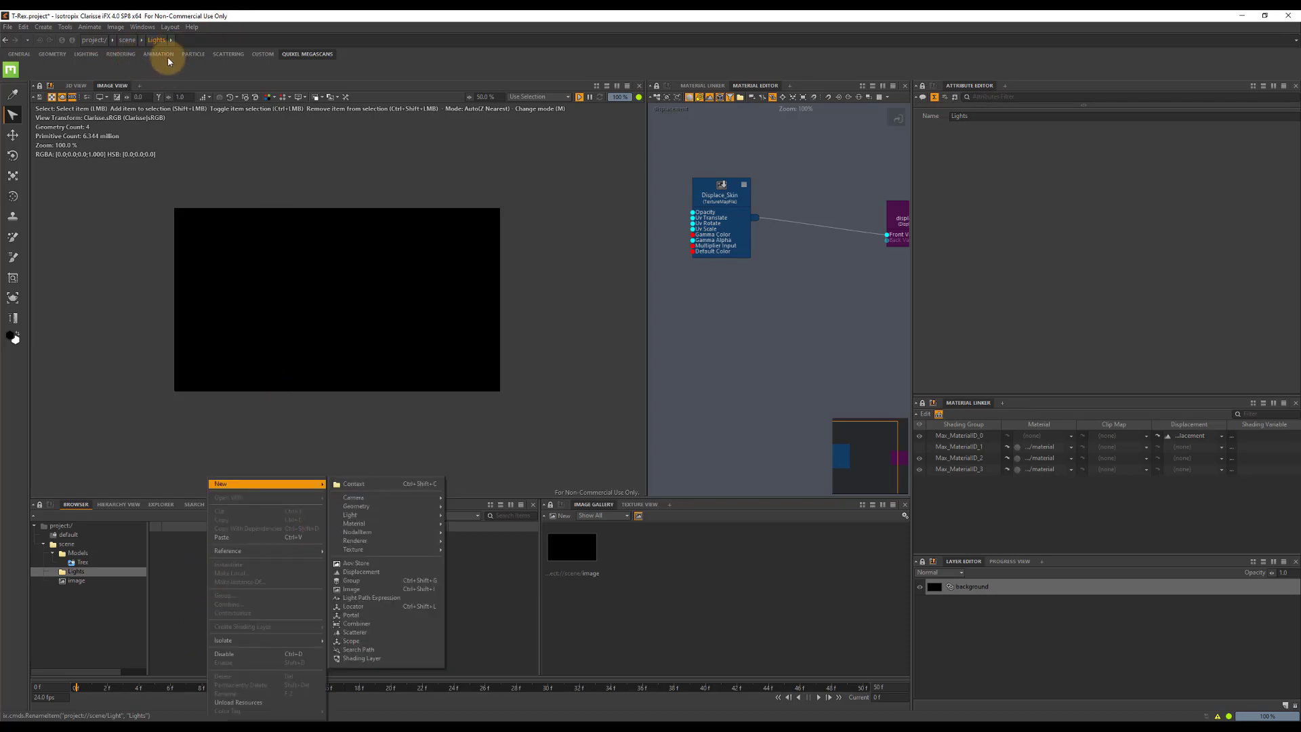
pyautogui.click(145, 57)
pyautogui.click(80, 54)
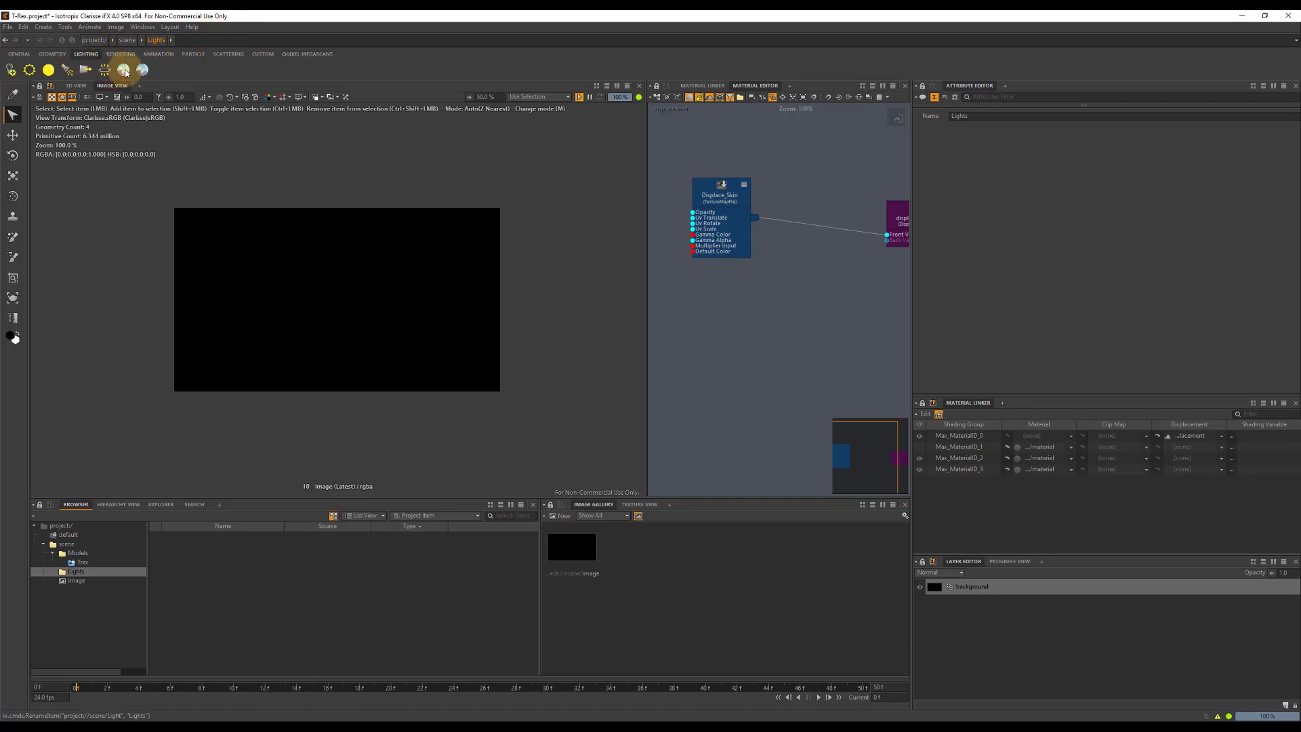
pyautogui.click(142, 70)
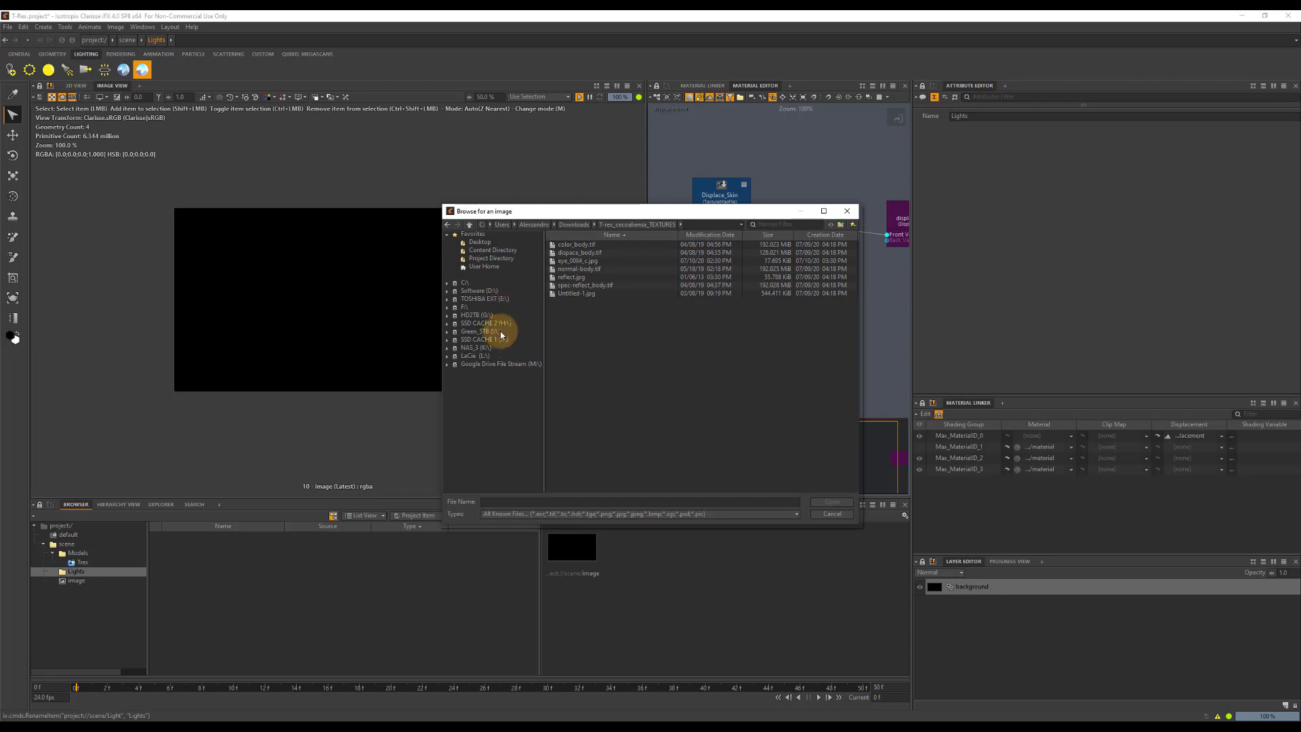
pyautogui.click(476, 355)
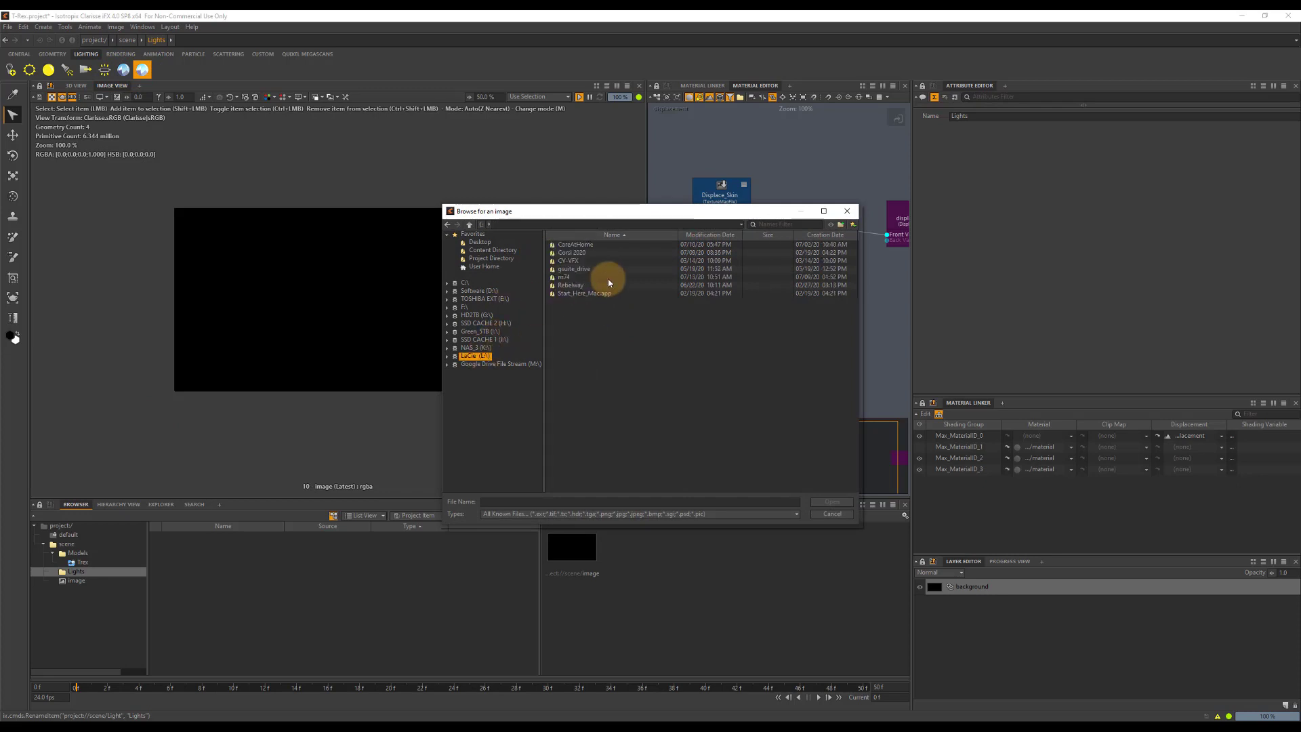
pyautogui.doubleClick(576, 253)
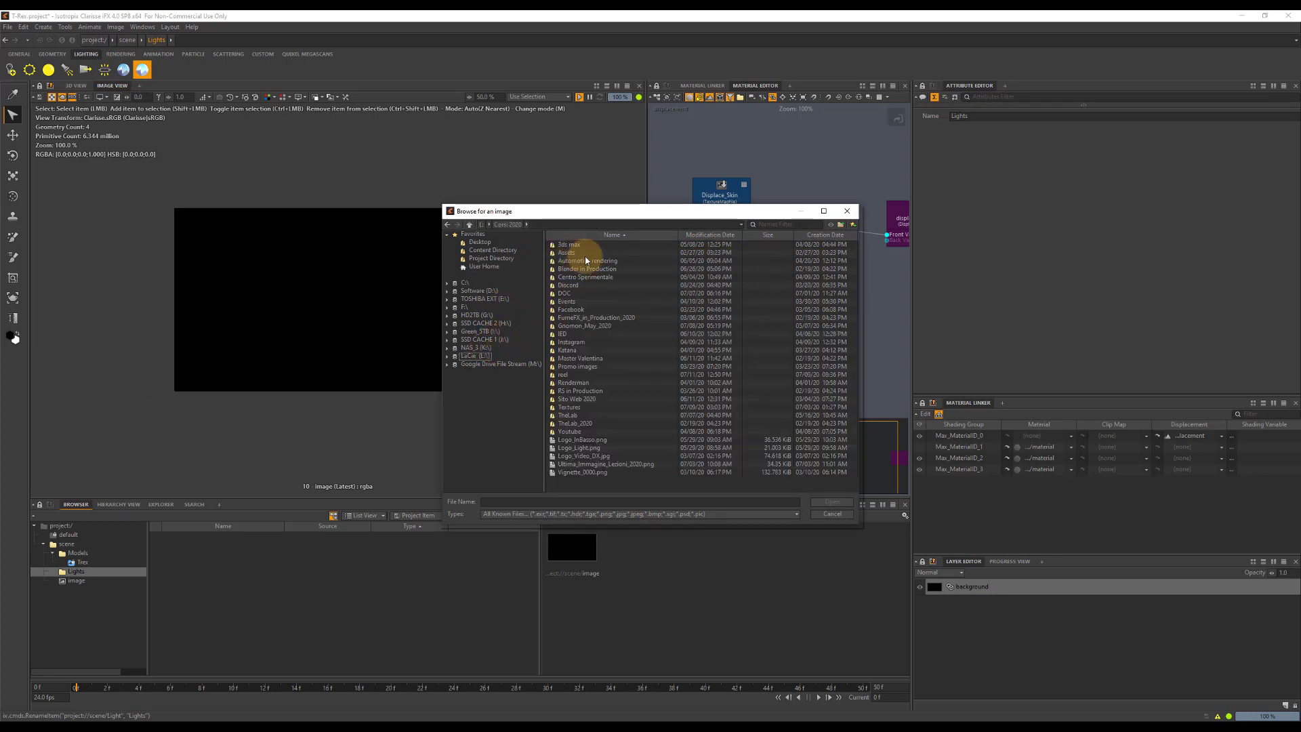
pyautogui.doubleClick(590, 327)
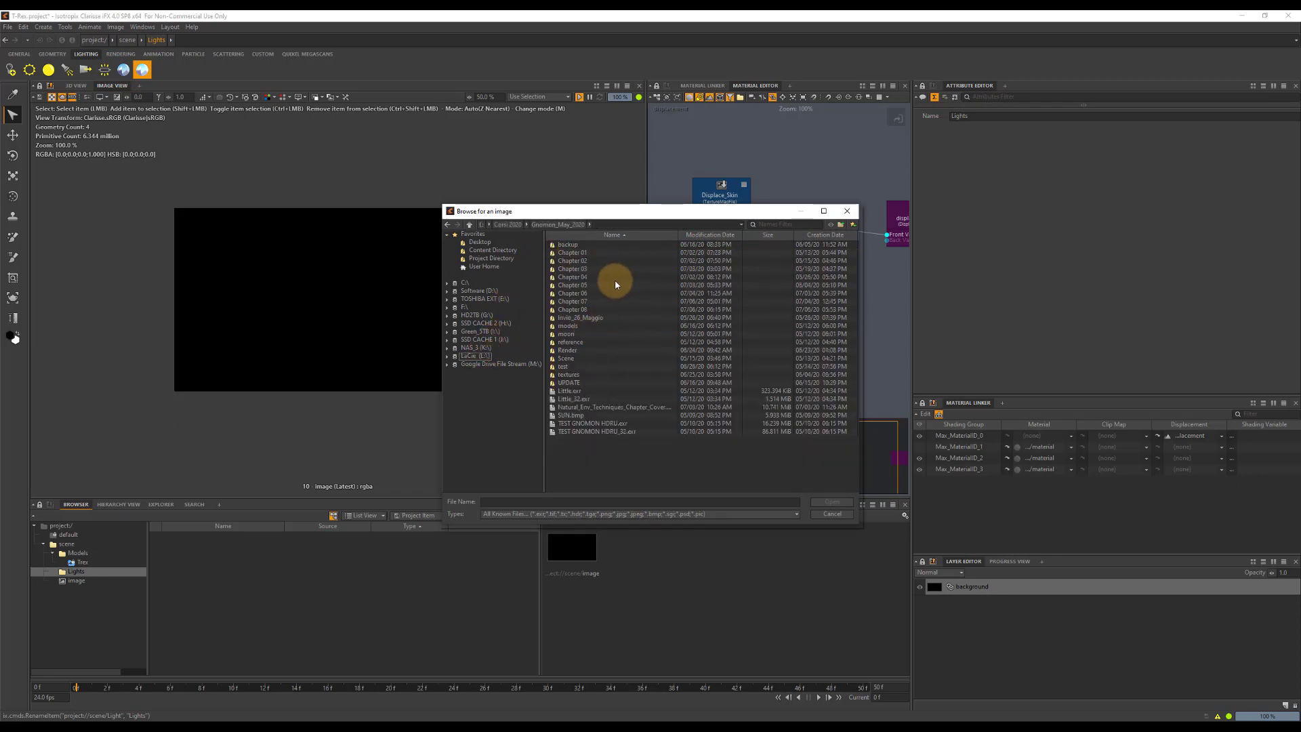
pyautogui.doubleClick(569, 359)
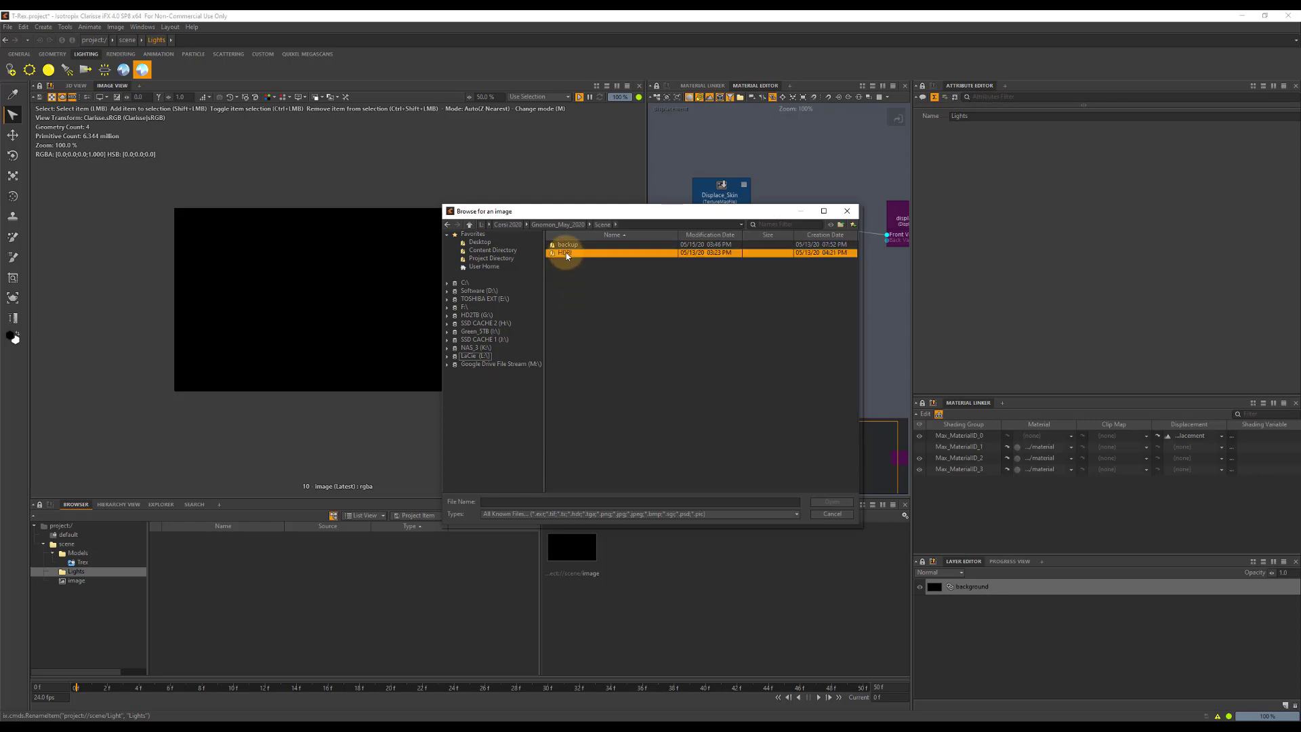
pyautogui.doubleClick(571, 252)
pyautogui.doubleClick(581, 245)
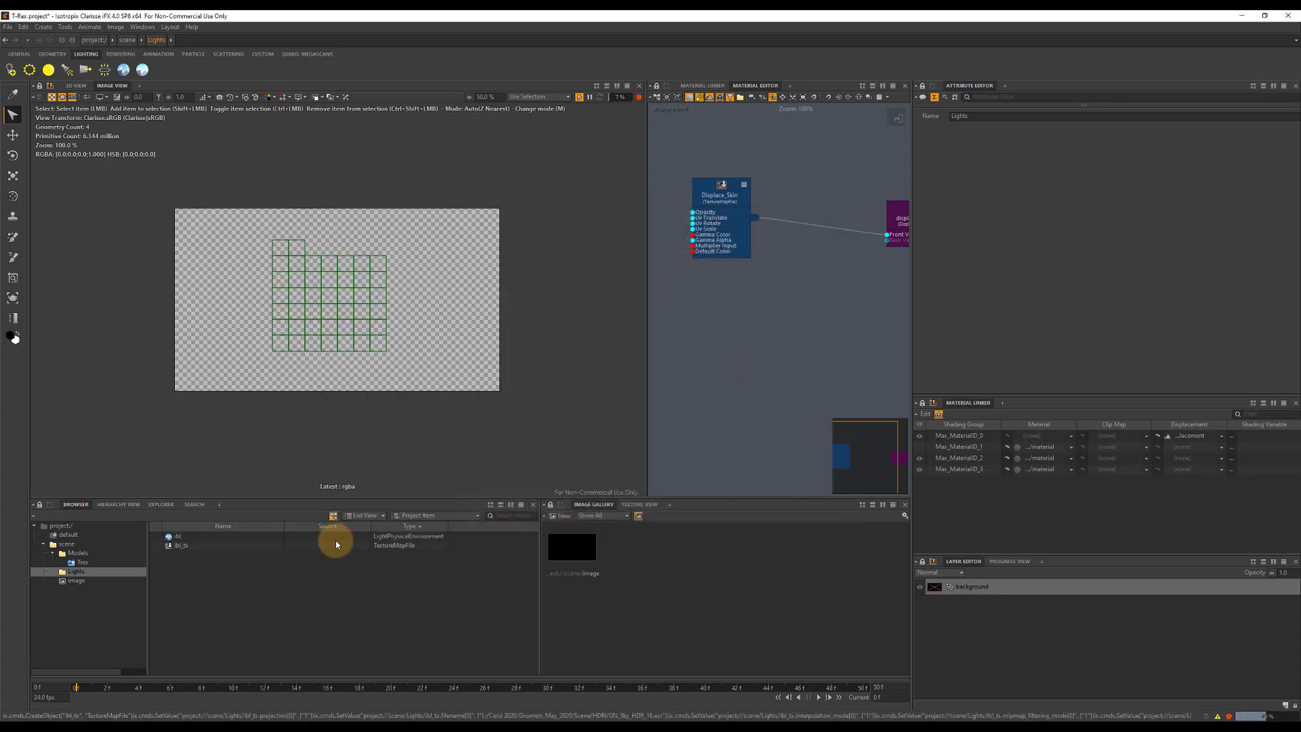
pyautogui.click(1007, 562)
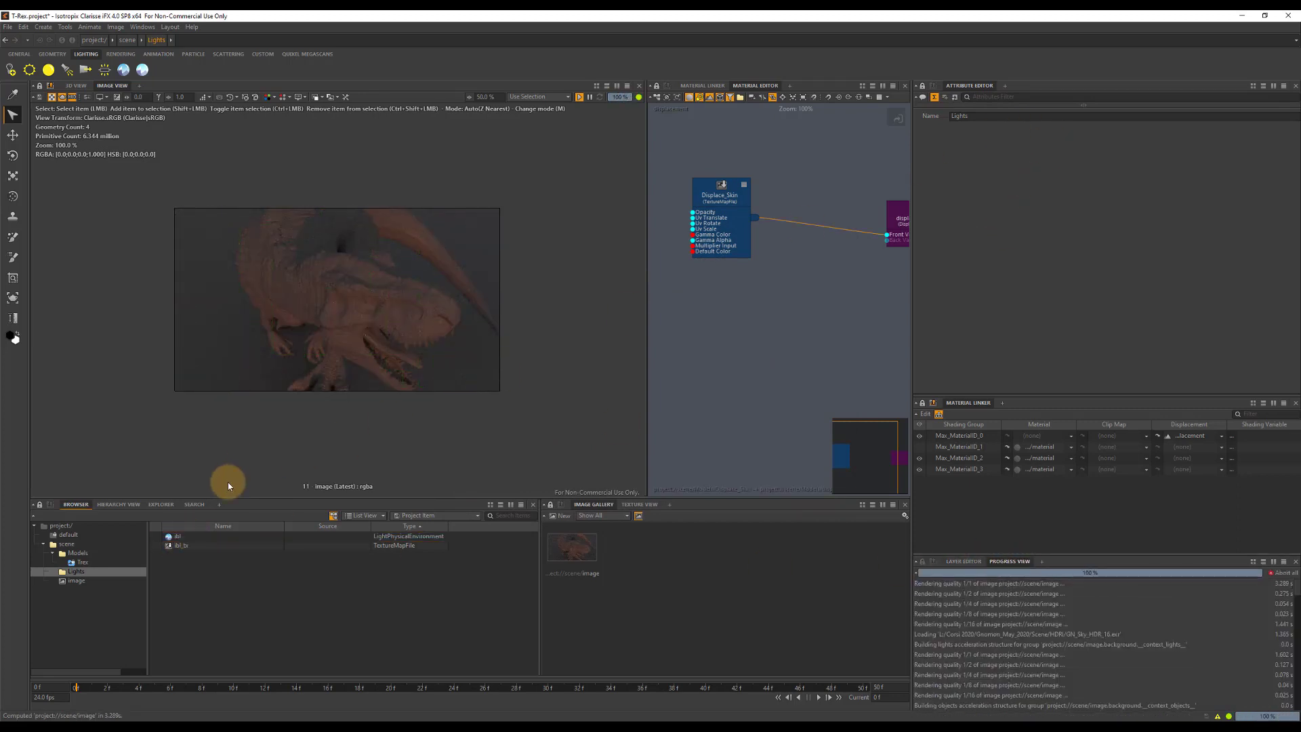
# Rotate the ibl environment light to 140° around the Y axis.
pyautogui.click(173, 536)
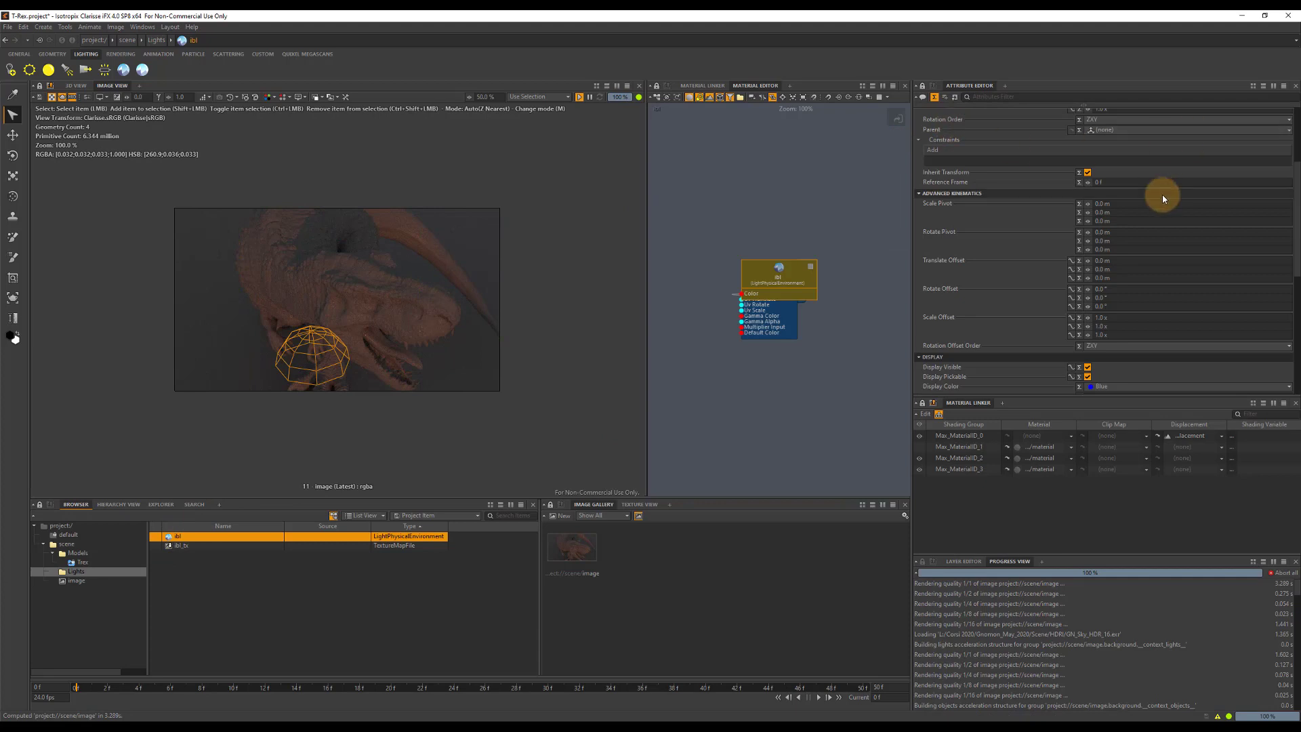
pyautogui.click(1129, 176)
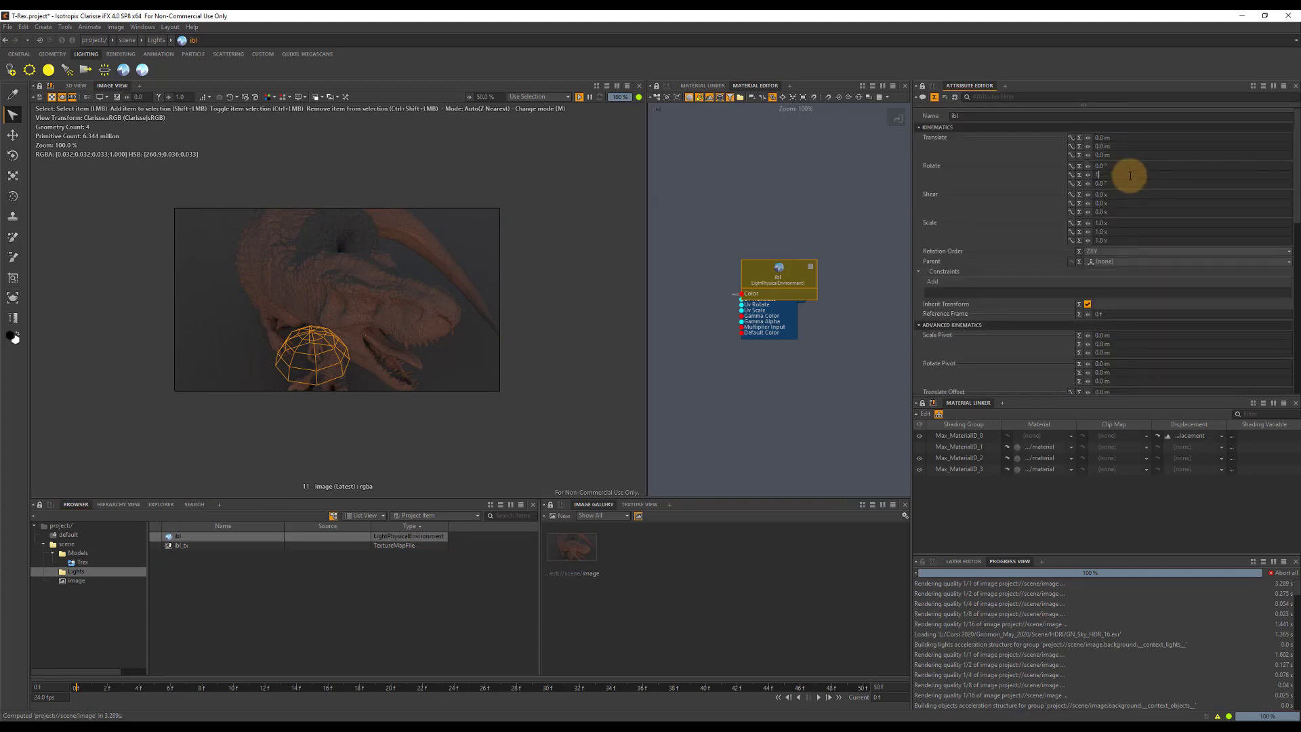
pyautogui.write('140')
pyautogui.press('Return')
# Set the ibl light's sample count to 1024 and its exposure to 3.5.
pyautogui.scroll(-10, 1157, 251)
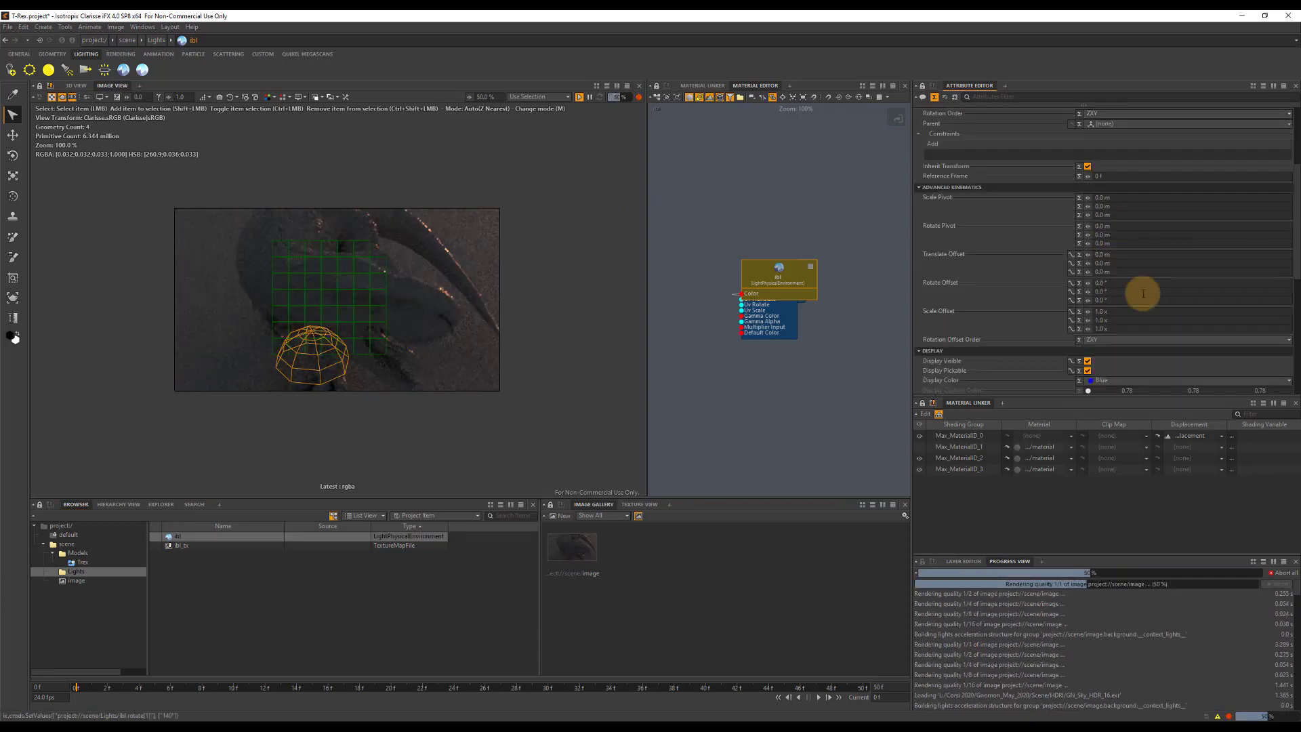
pyautogui.click(1119, 299)
pyautogui.write('10')
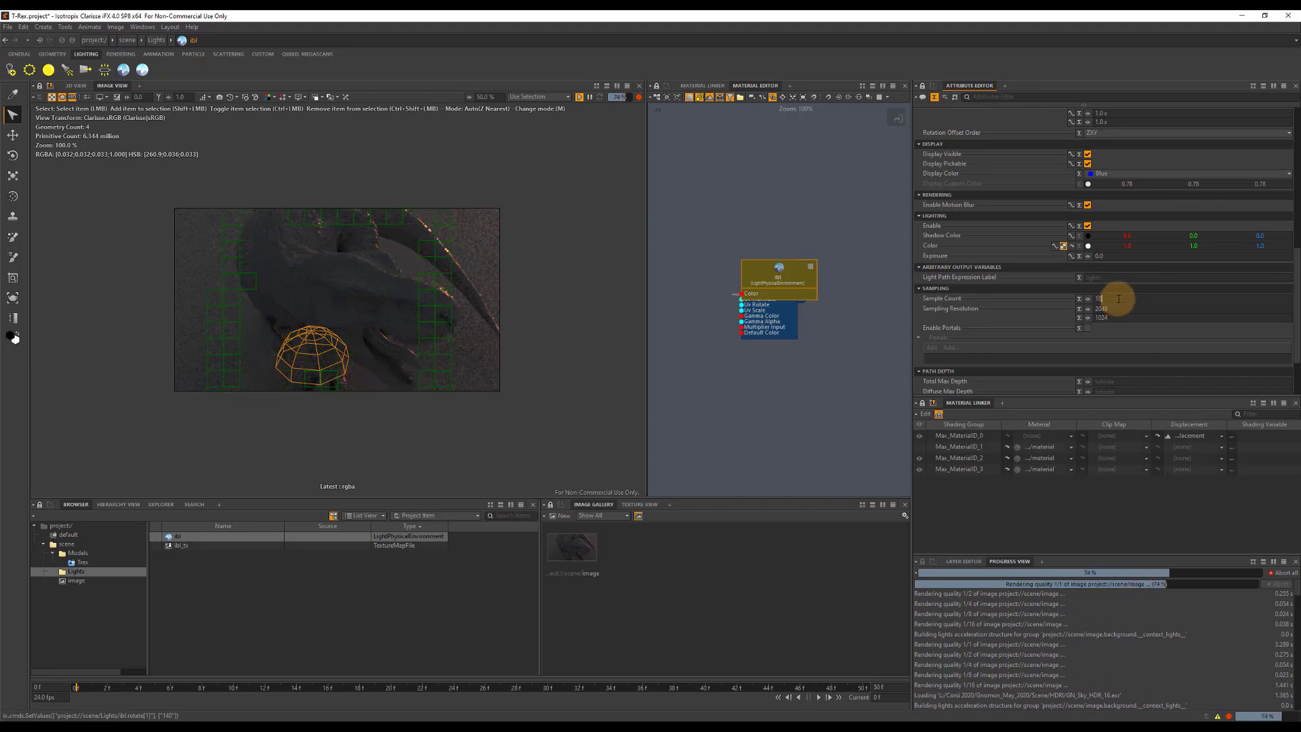
pyautogui.write('24')
pyautogui.press('Tab')
pyautogui.click(1110, 256)
pyautogui.write('3.')
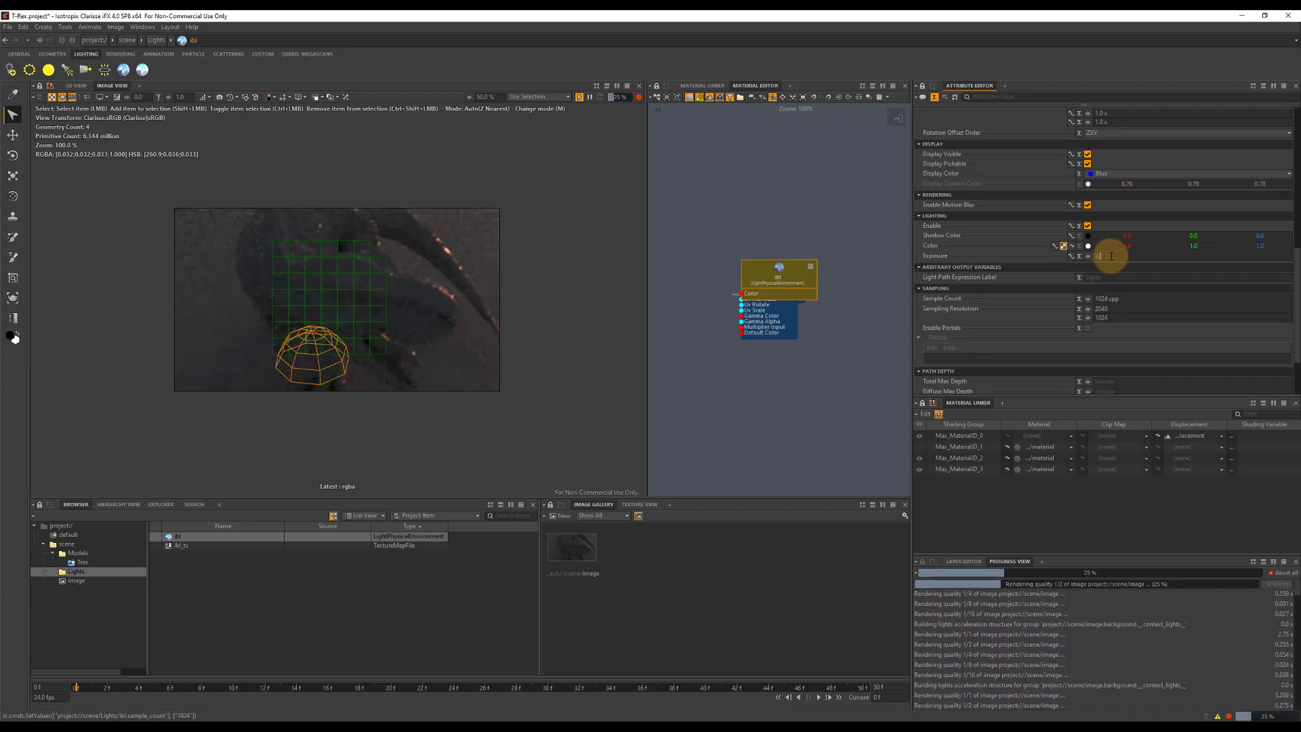
pyautogui.write('5')
pyautogui.press('Tab')
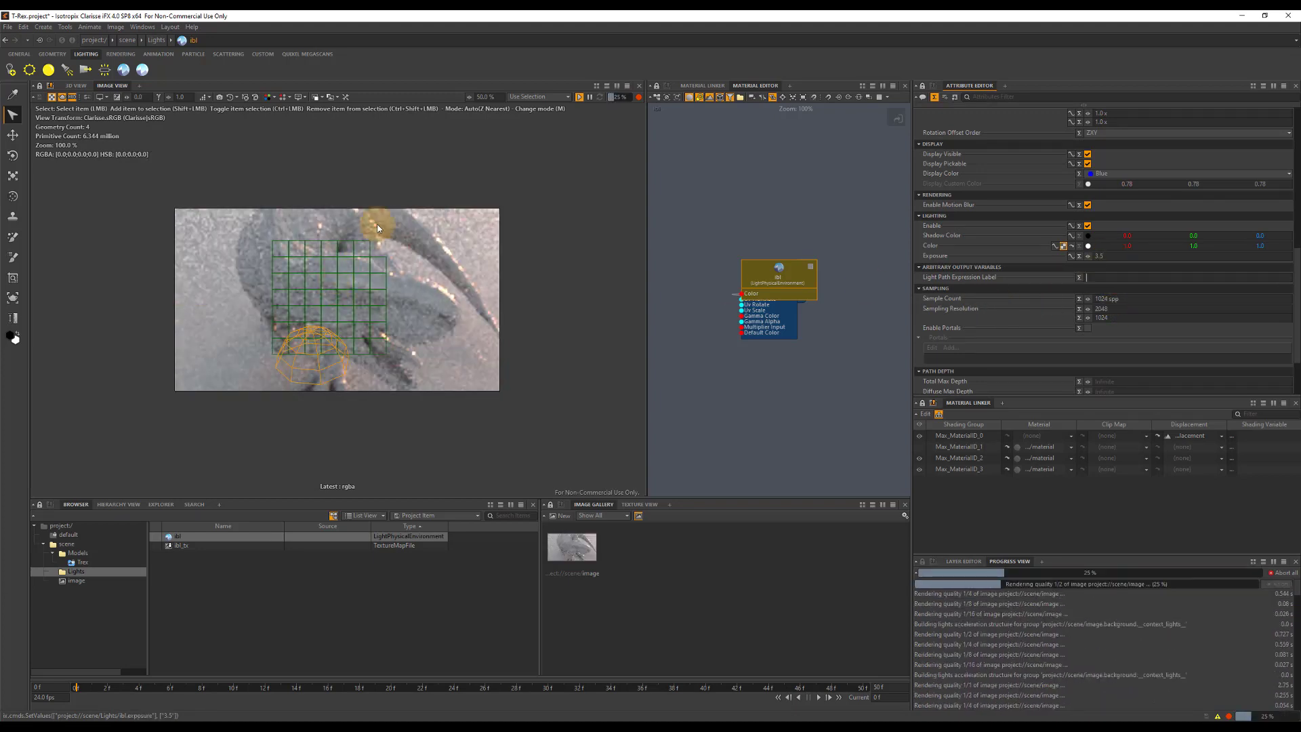
# Create a physical distant light in the Lights context.
pyautogui.click(206, 591)
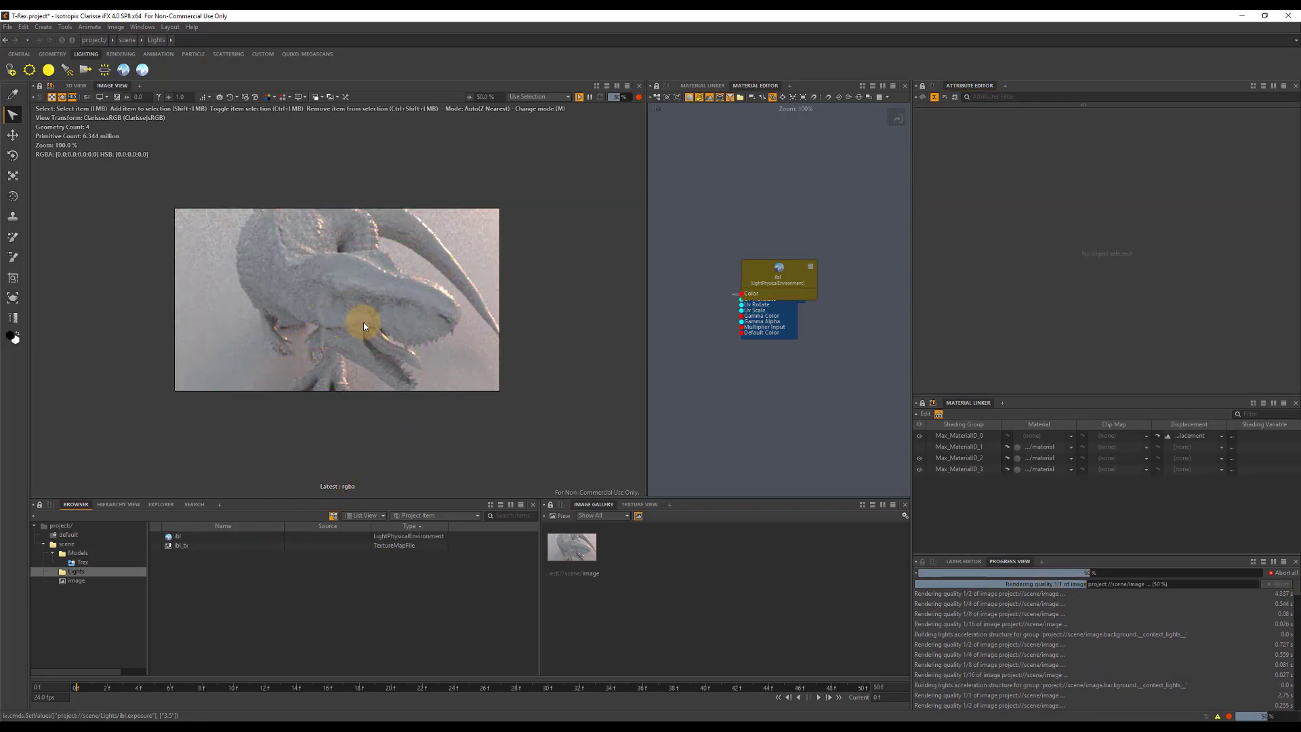
pyautogui.rightClick(216, 592)
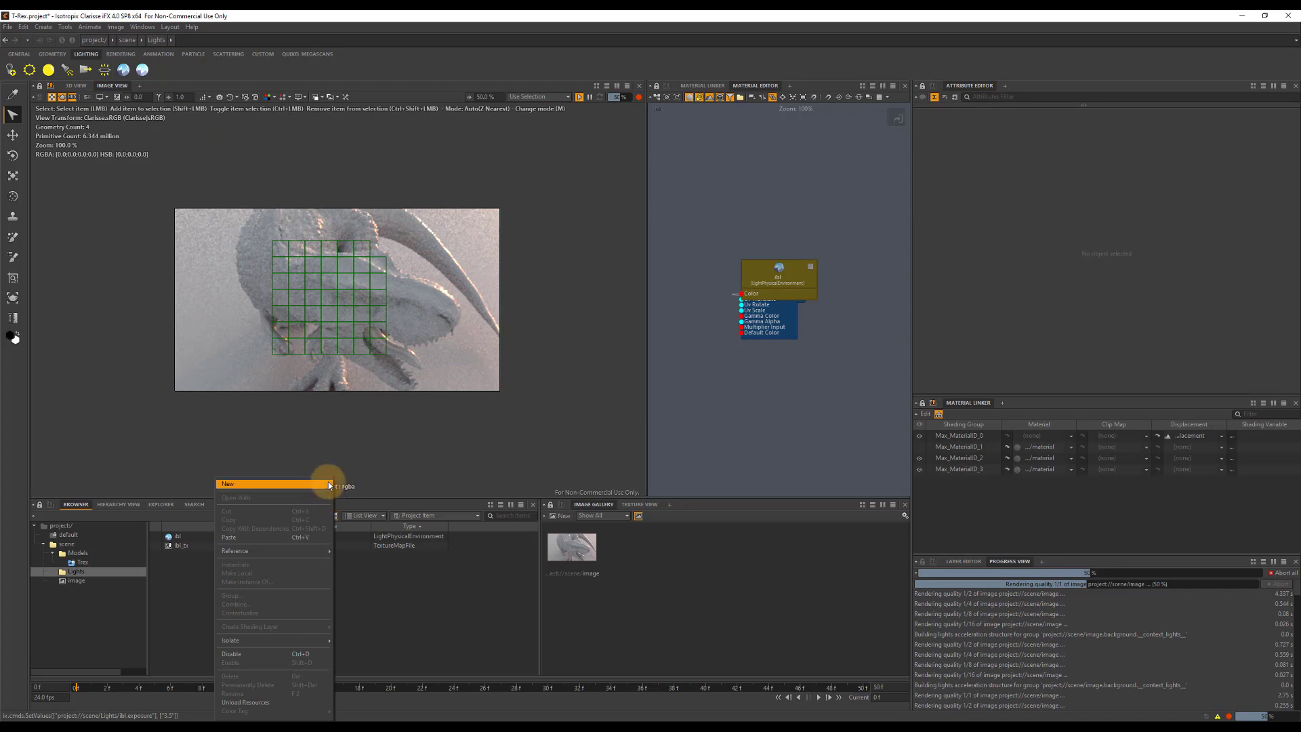
pyautogui.moveTo(329, 485)
pyautogui.moveTo(467, 518)
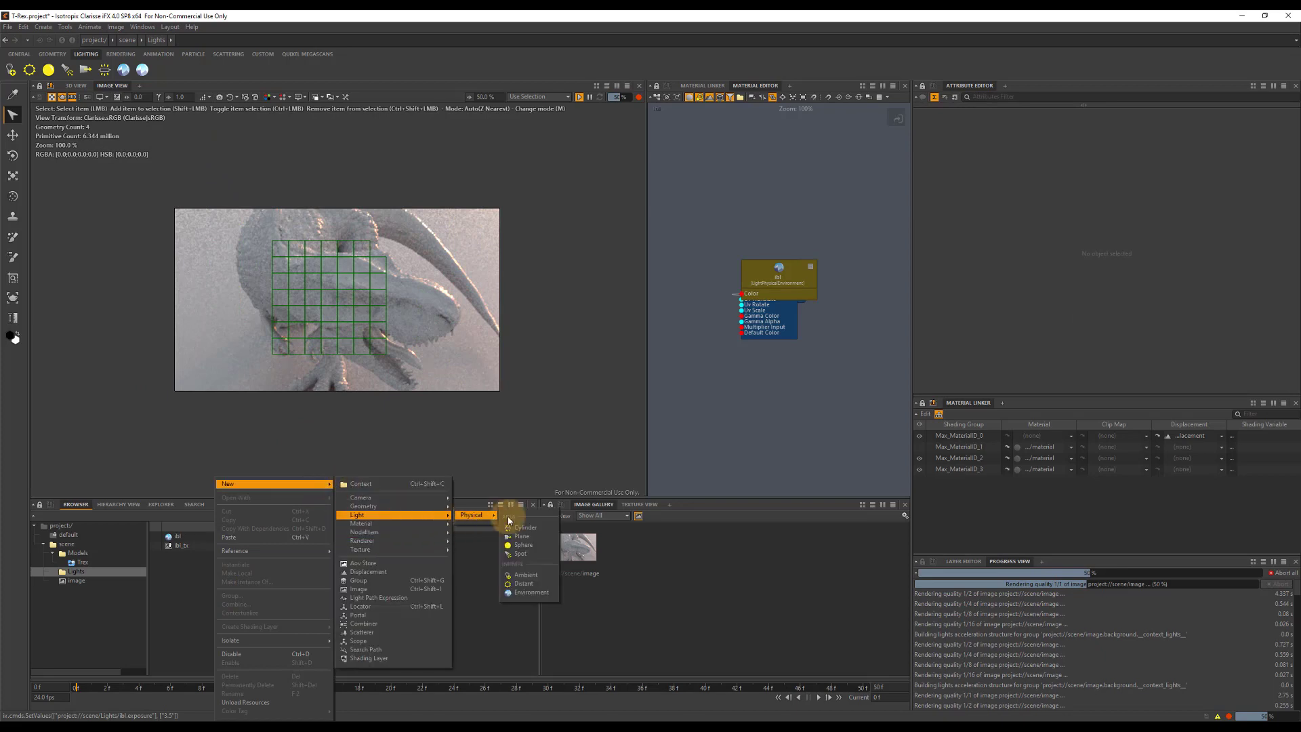
pyautogui.click(519, 581)
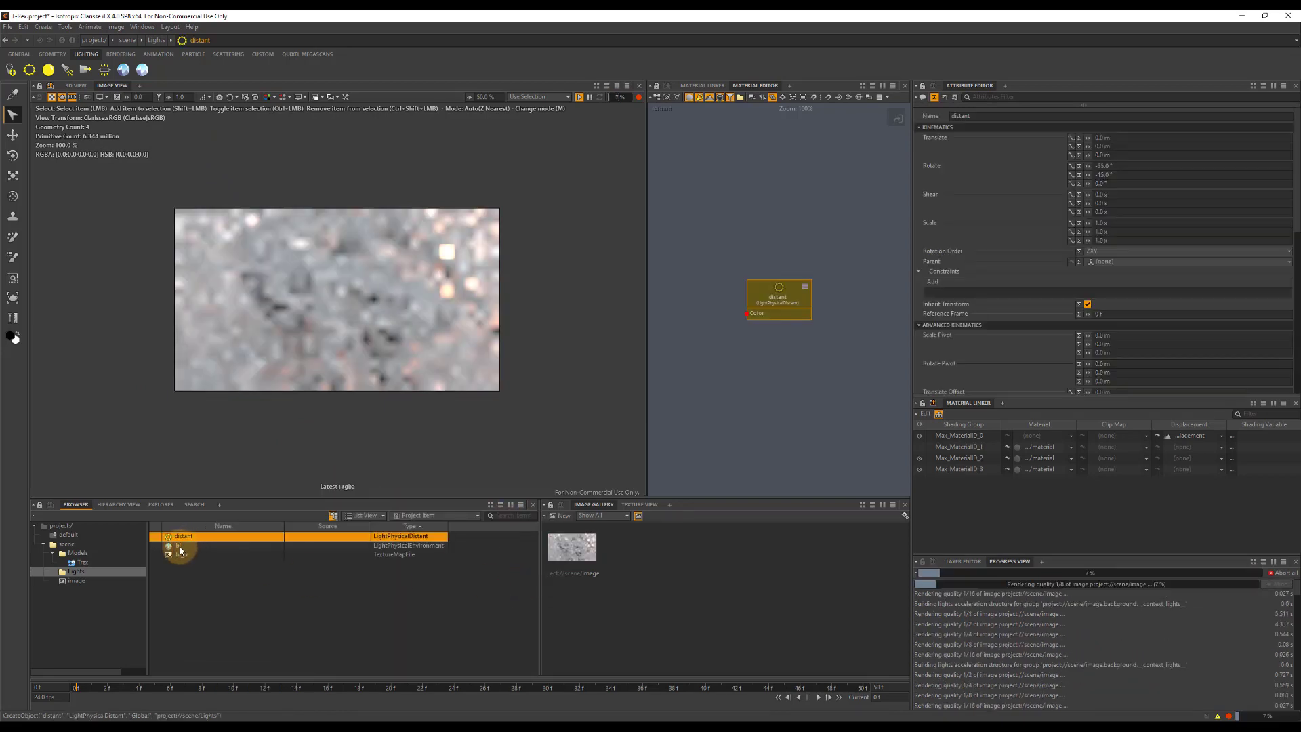
# Disable the ibl environment light's lighting so that only the distant light illuminates the scene.
pyautogui.scroll(-3, 1136, 274)
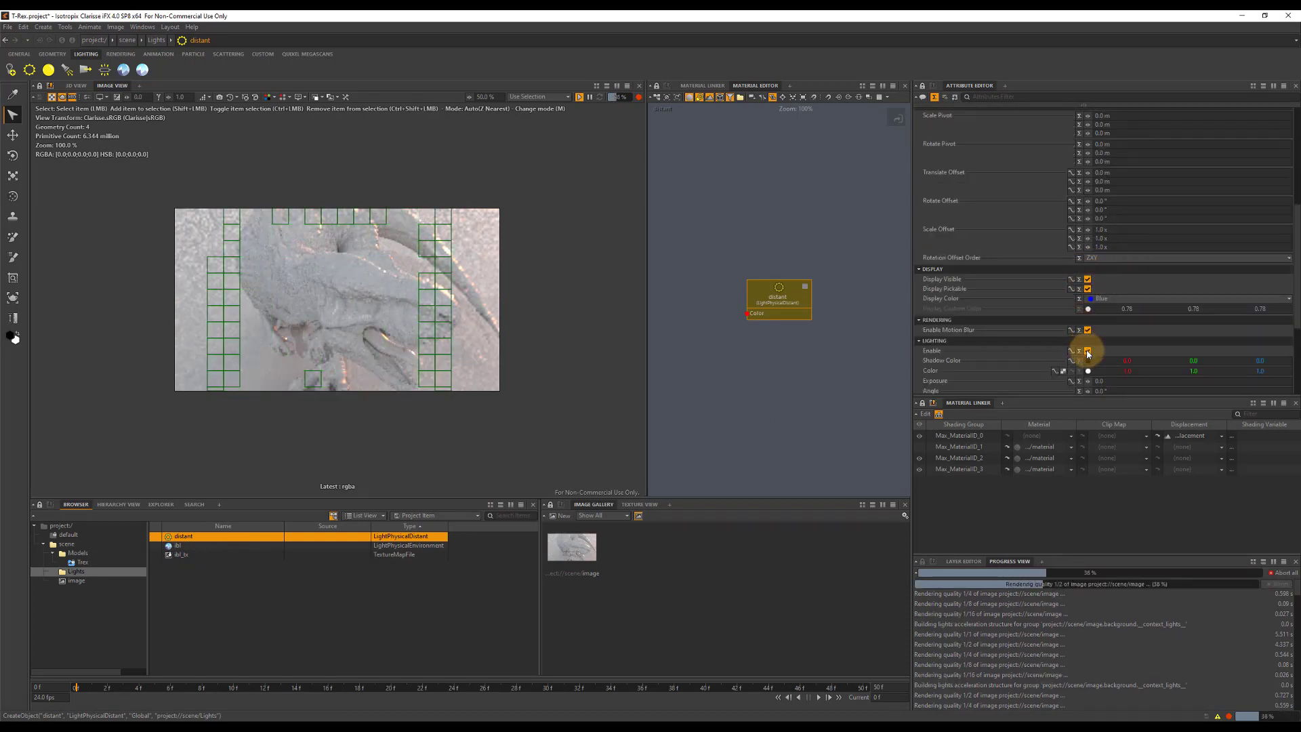
pyautogui.click(177, 545)
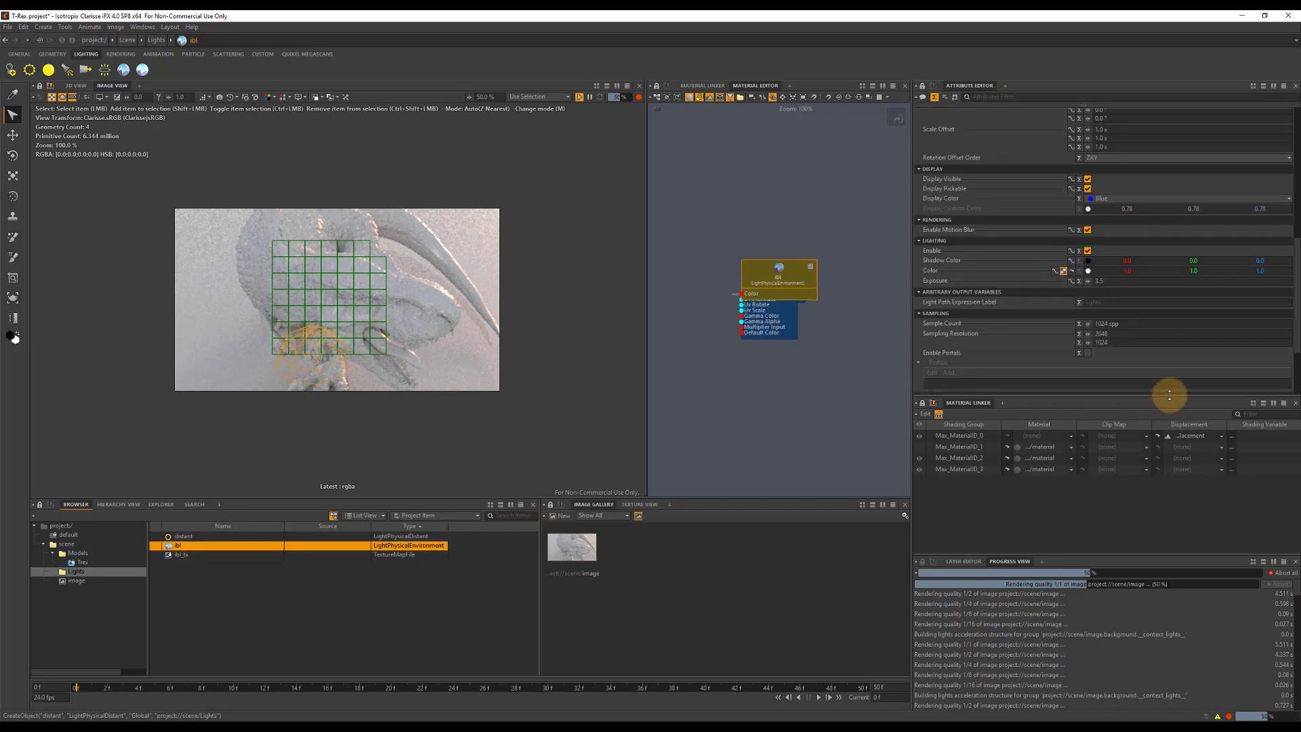
pyautogui.click(1087, 251)
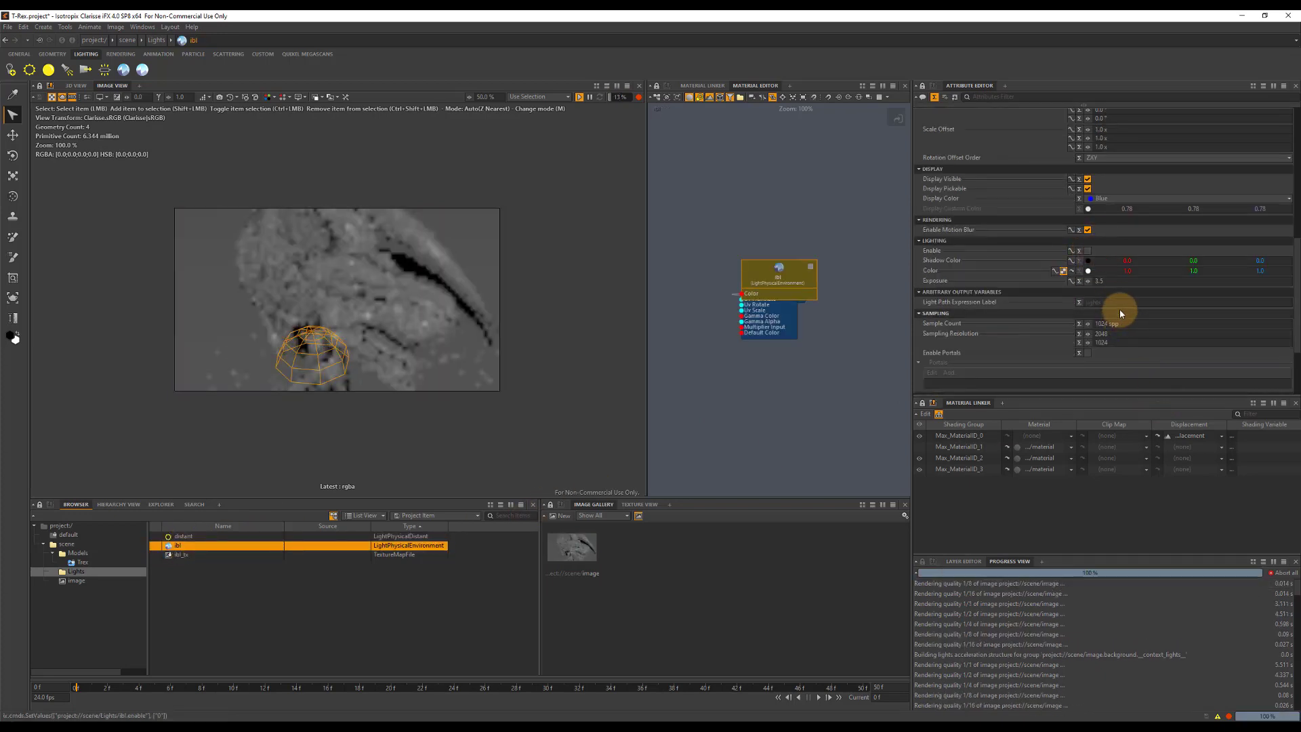
# Move the distant light out from under the T-Rex to the empty ground beside its body.
pyautogui.click(189, 536)
pyautogui.click(12, 135)
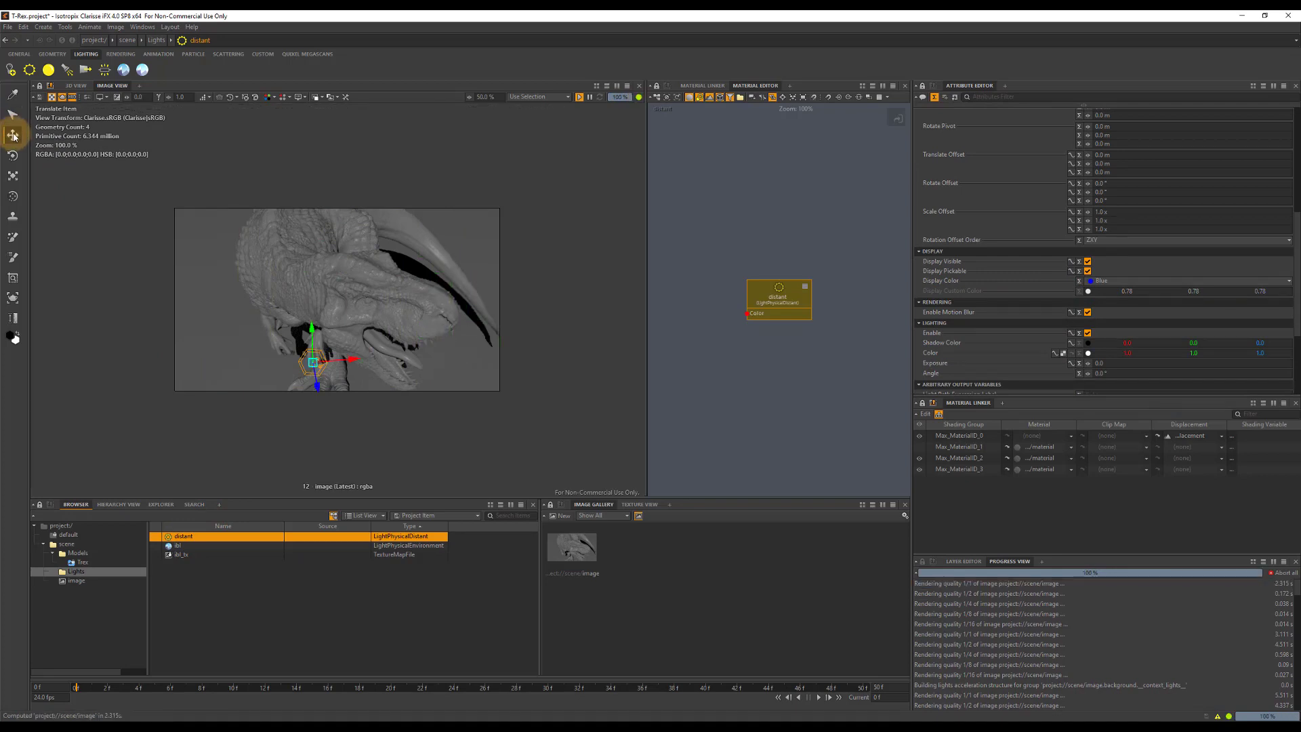
pyautogui.click(221, 313)
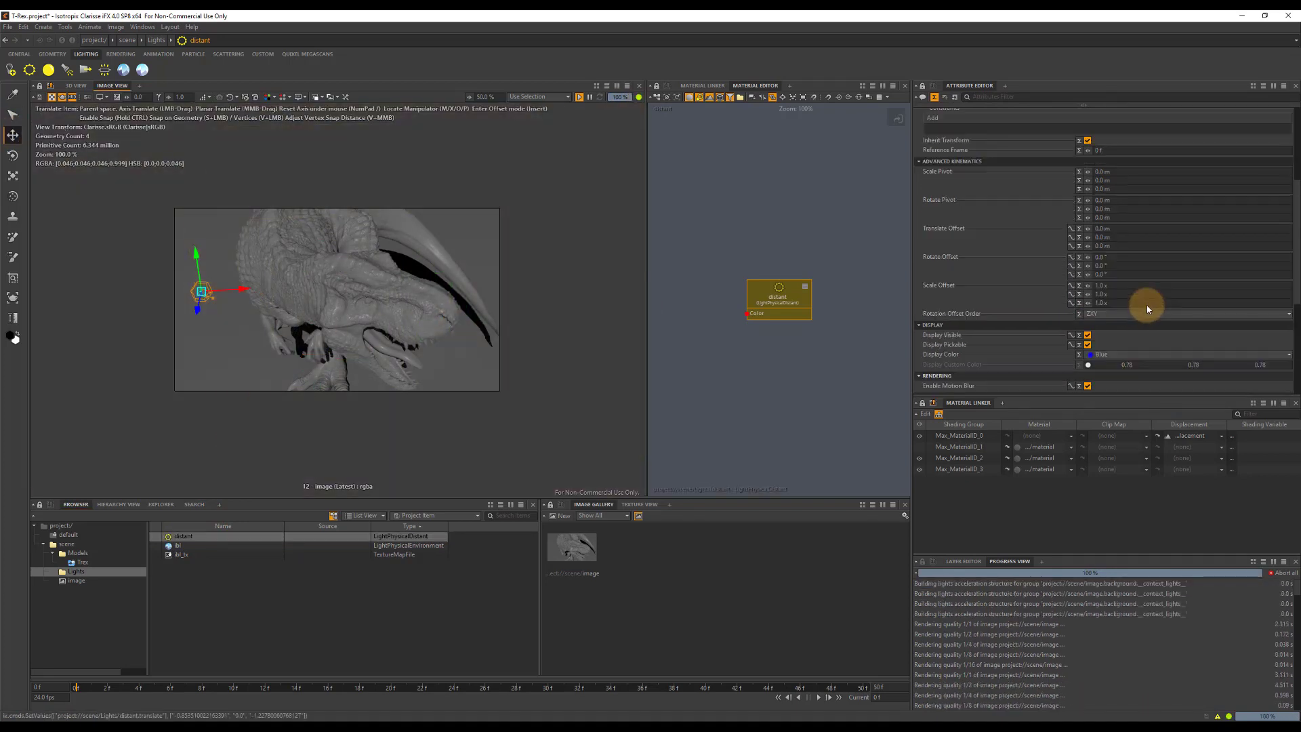
# Tint the distant light a pale warm orange of about 1.0, 0.814, 0.663 and set its angle to 0.5°.
pyautogui.scroll(-2, 1088, 326)
pyautogui.click(1087, 280)
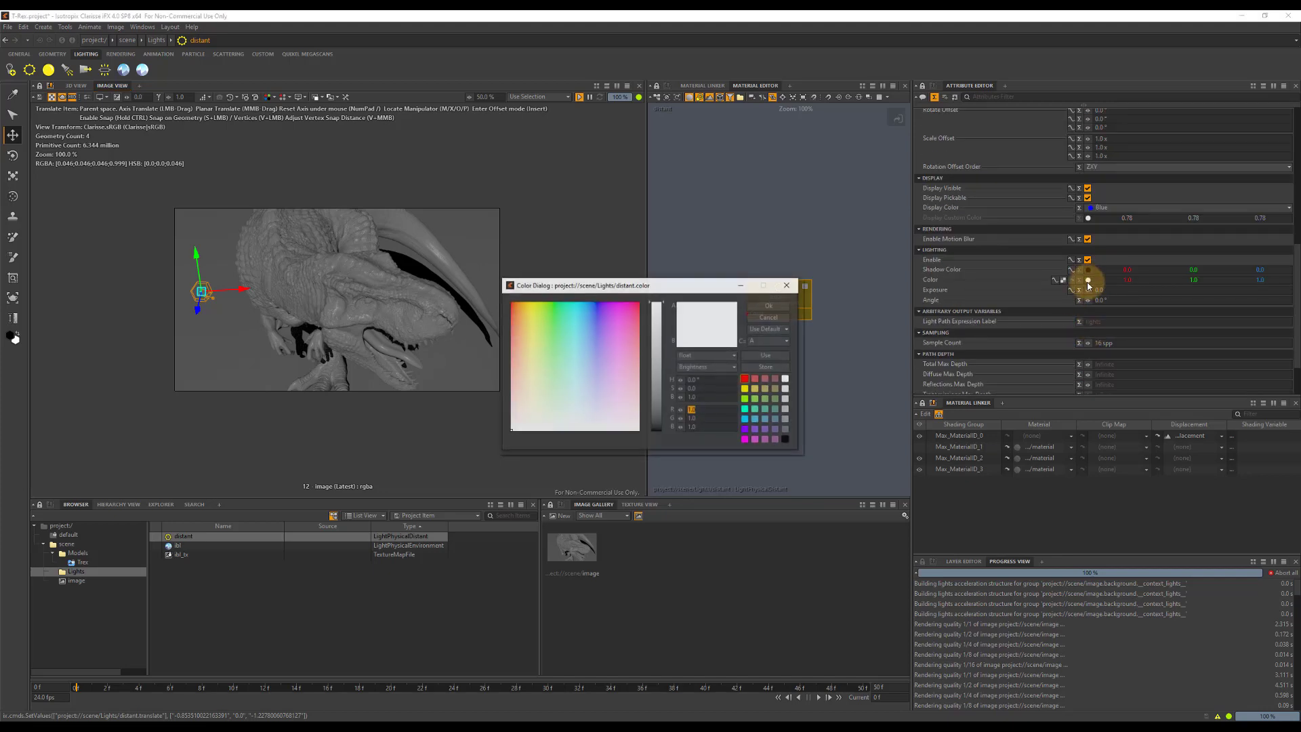
pyautogui.click(526, 364)
pyautogui.moveTo(526, 363); pyautogui.dragTo(519, 388)
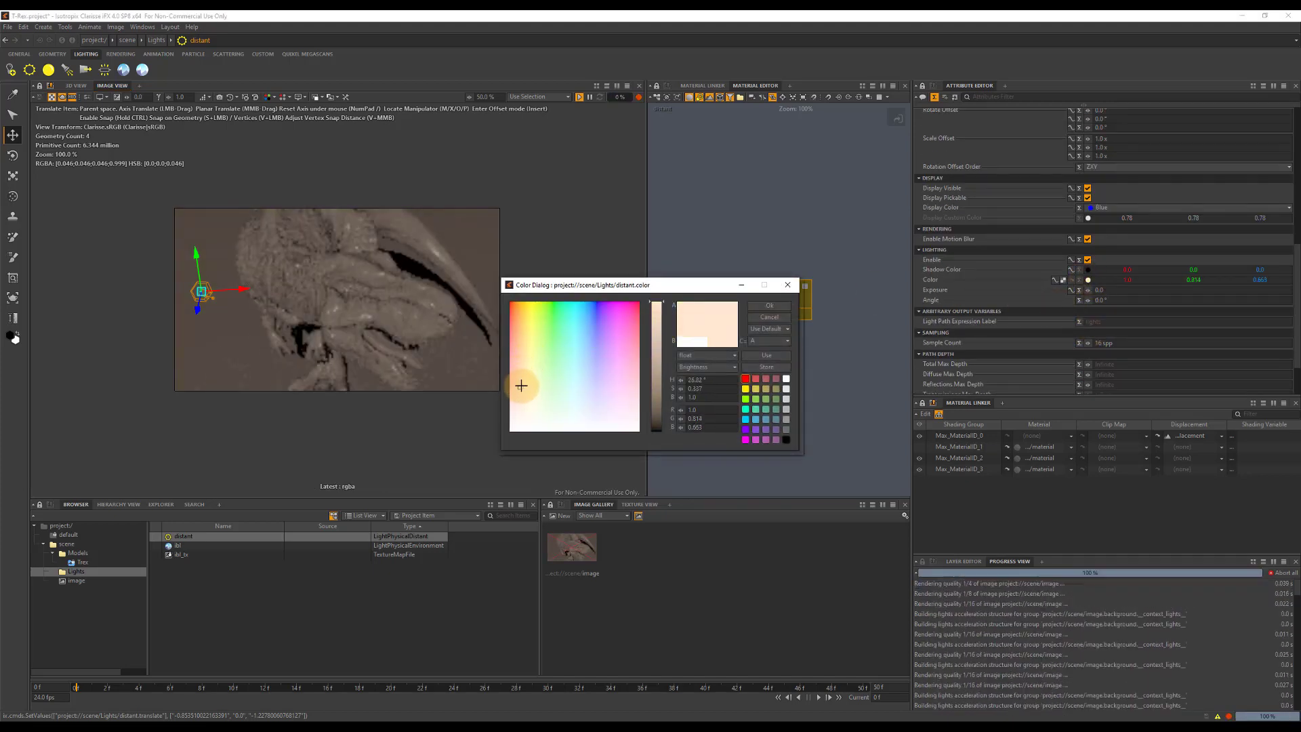
pyautogui.click(1121, 301)
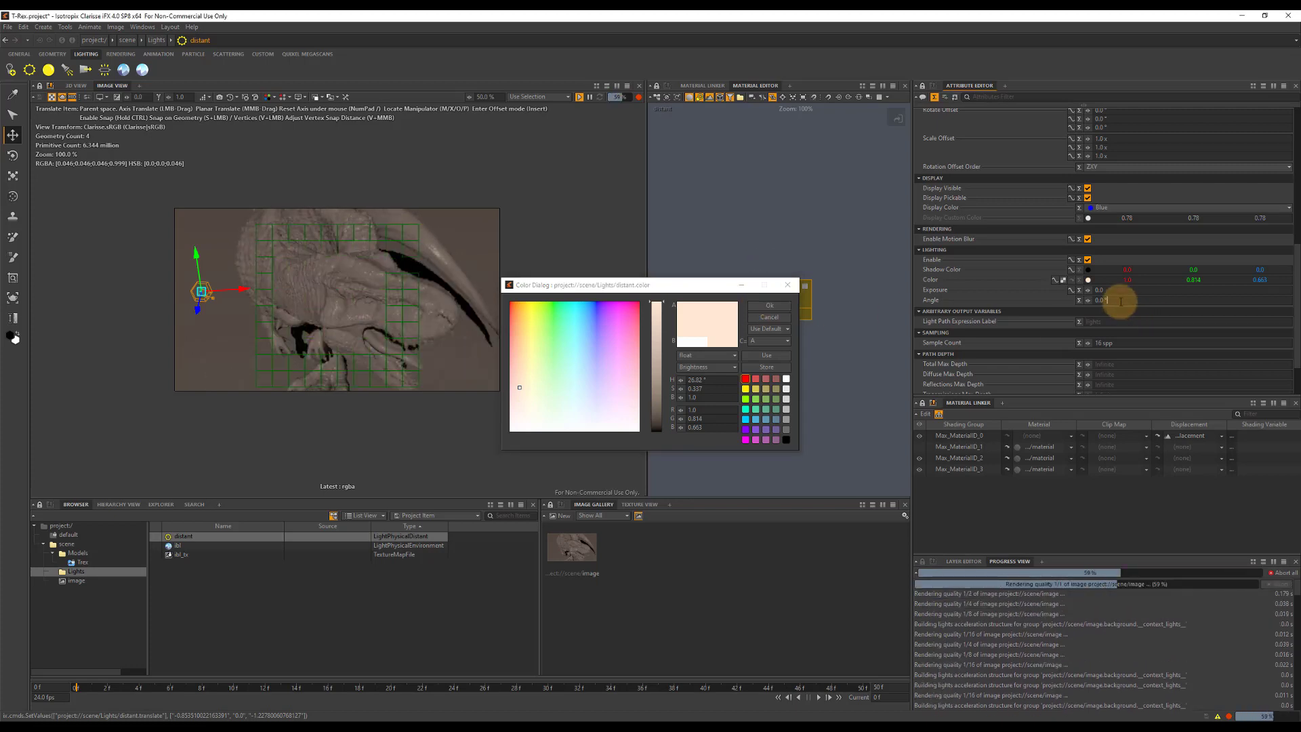
pyautogui.write('0.5')
pyautogui.press('Tab')
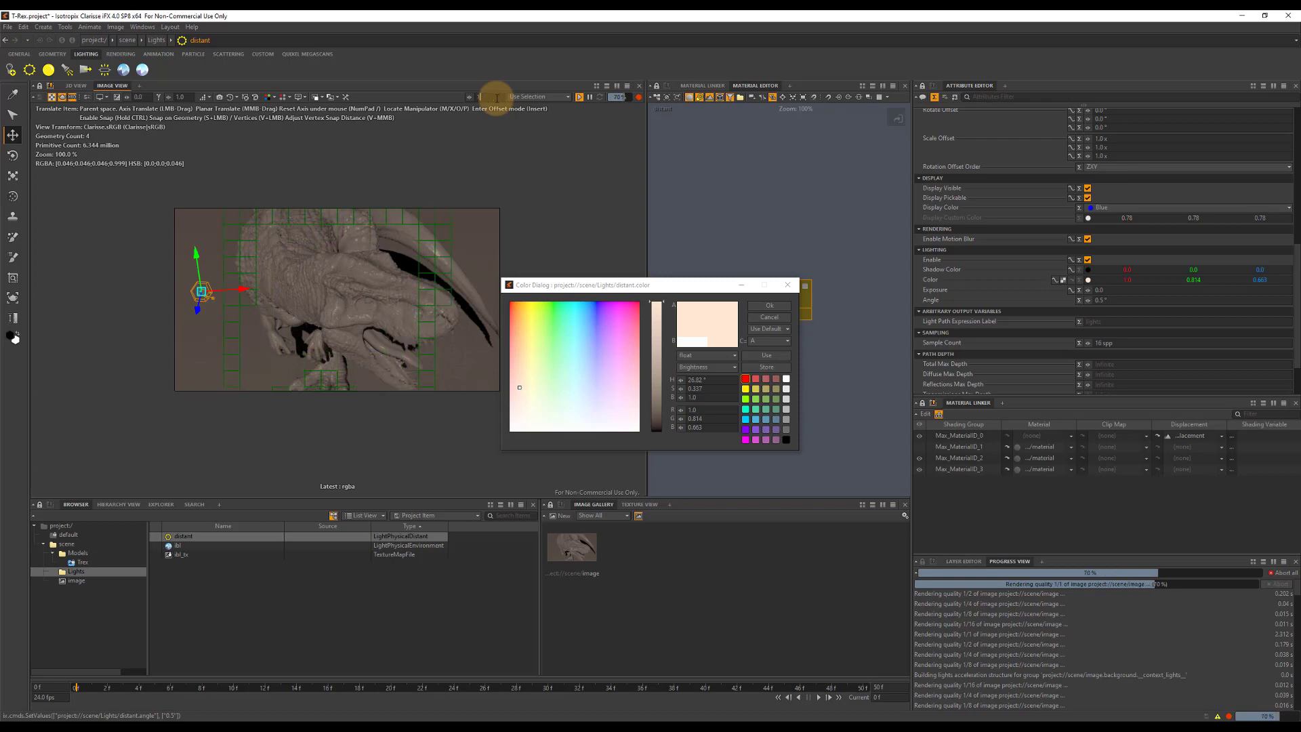
pyautogui.click(768, 304)
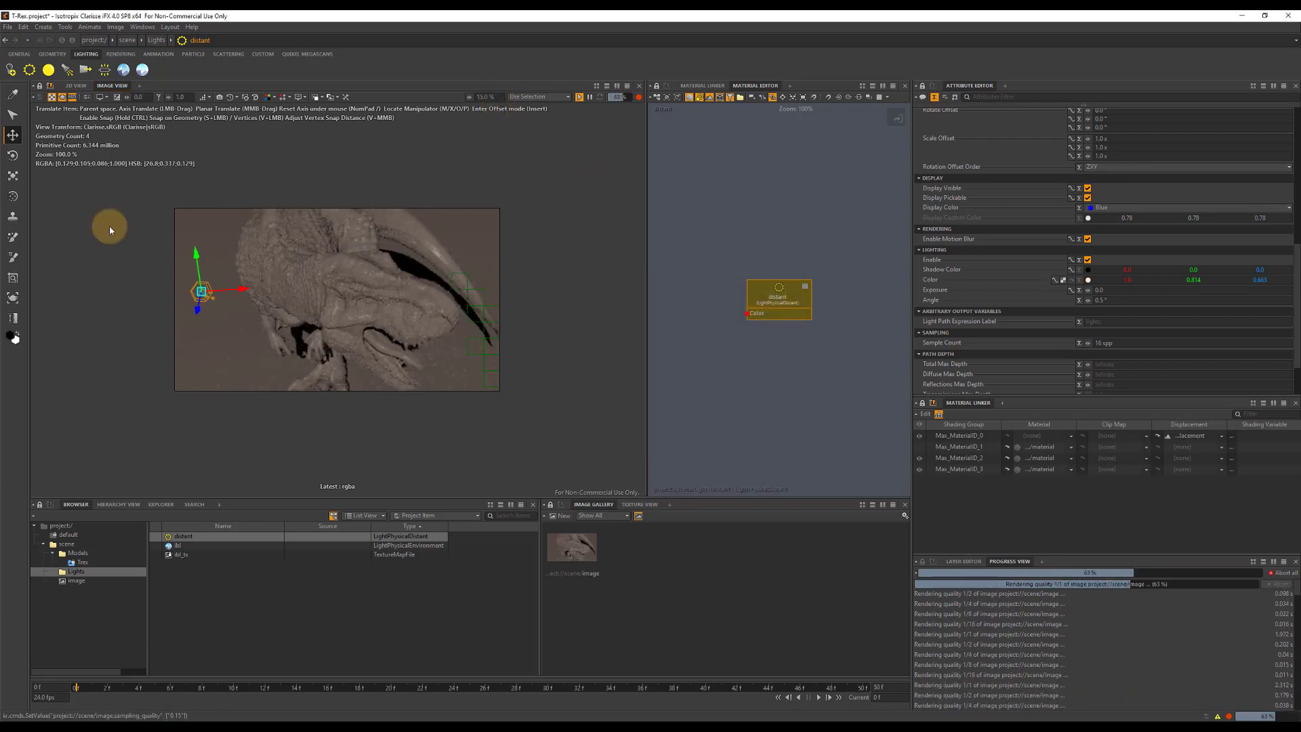
# Try to aim the distant light by rotating it freehand around its axes.
pyautogui.click(12, 155)
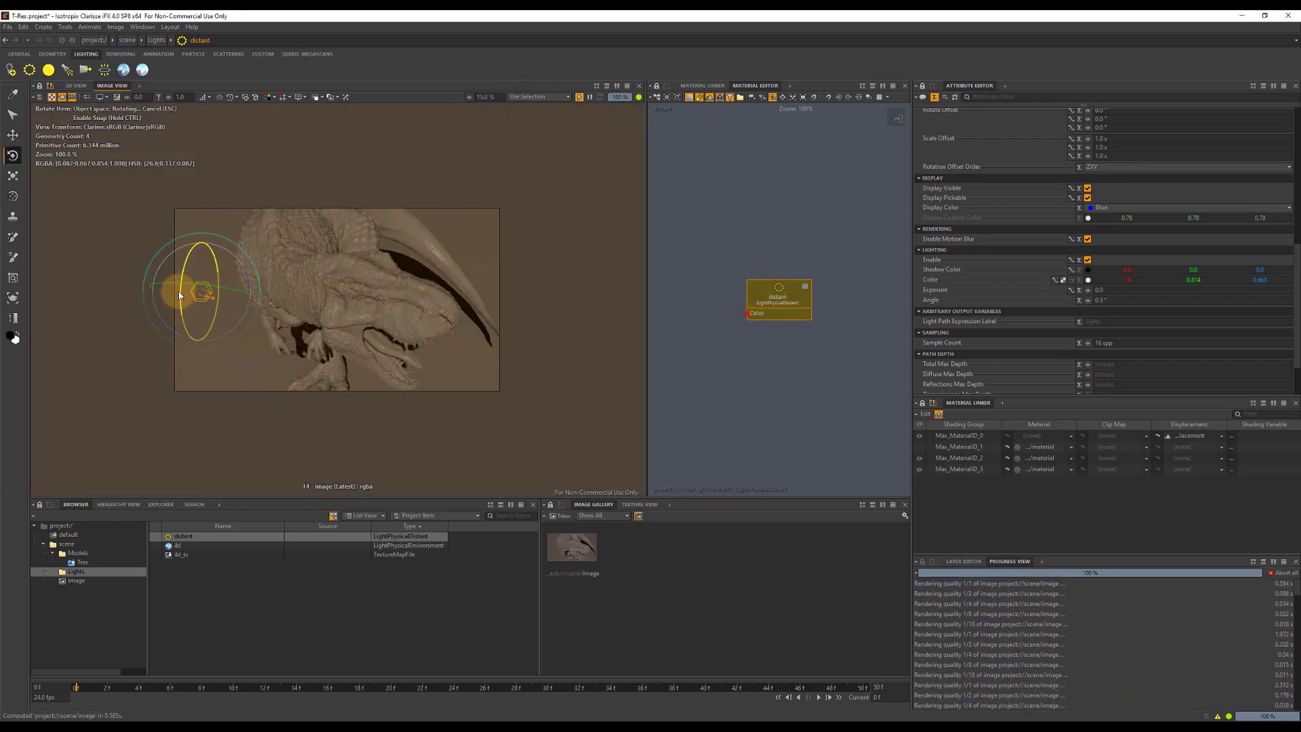
pyautogui.moveTo(180, 296)
pyautogui.mouseDown()
pyautogui.moveTo(189, 255)
pyautogui.moveTo(218, 251)
pyautogui.moveTo(240, 273)
pyautogui.moveTo(210, 274)
pyautogui.moveTo(228, 271)
pyautogui.moveTo(129, 364)
pyautogui.moveTo(219, 260)
pyautogui.moveTo(159, 342)
pyautogui.moveTo(241, 267)
pyautogui.moveTo(225, 262)
pyautogui.moveTo(197, 285)
pyautogui.mouseUp()
pyautogui.scroll(5, 1128, 150)
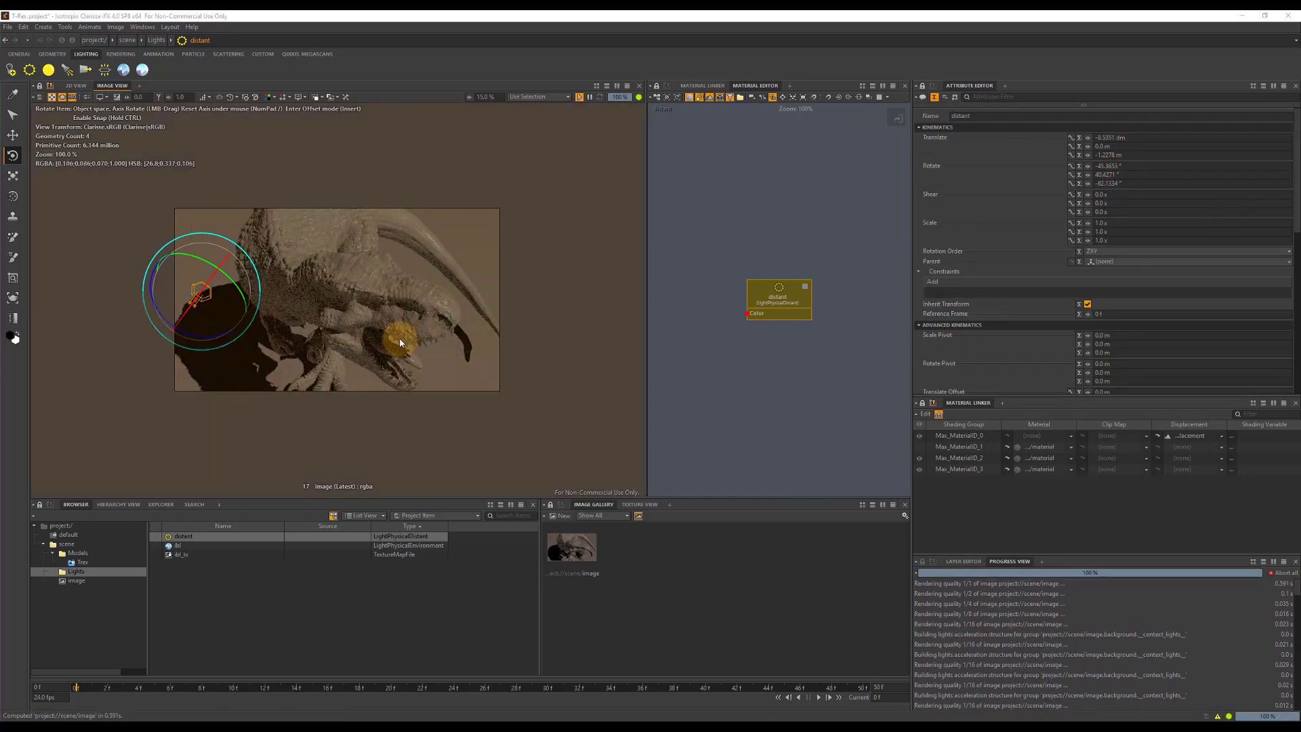
pyautogui.moveTo(209, 283); pyautogui.dragTo(221, 272)
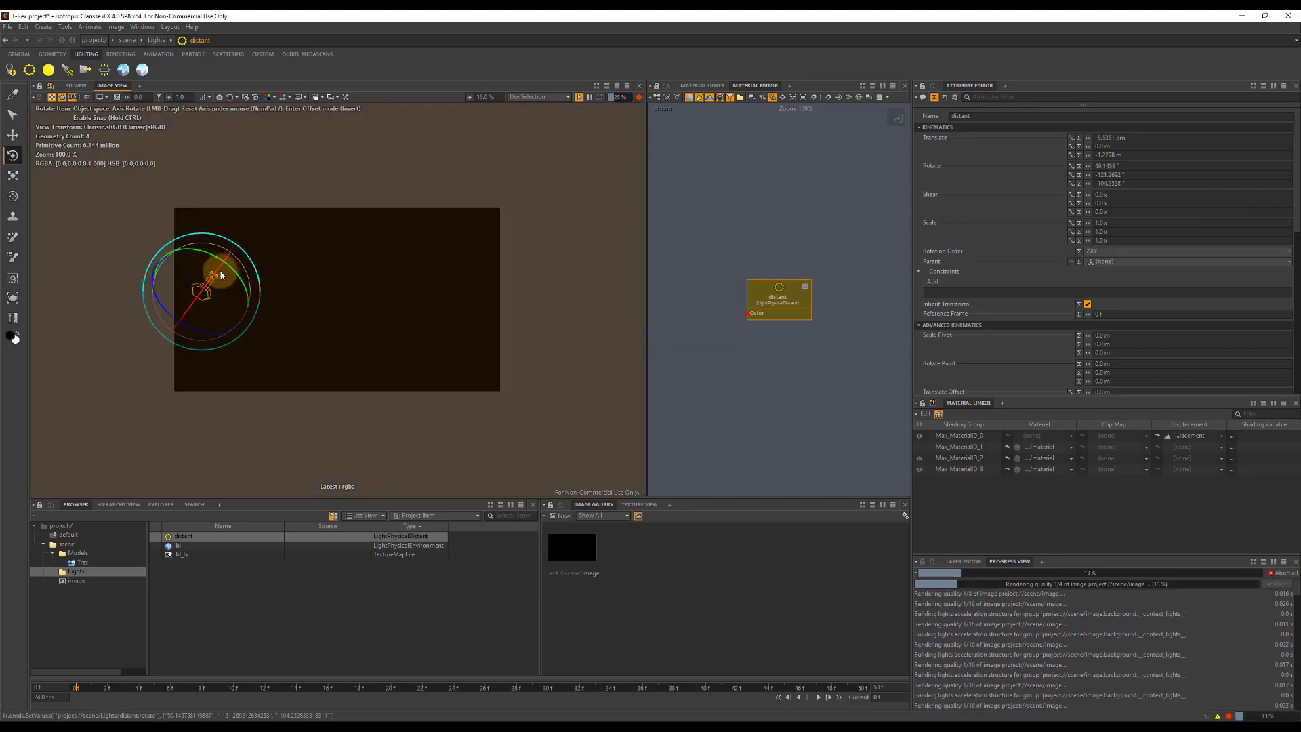
# Set the distant light's rotation to -30° in X, 140° in Y and 160° in Z.
pyautogui.click(1138, 174)
pyautogui.write('140')
pyautogui.press('Tab')
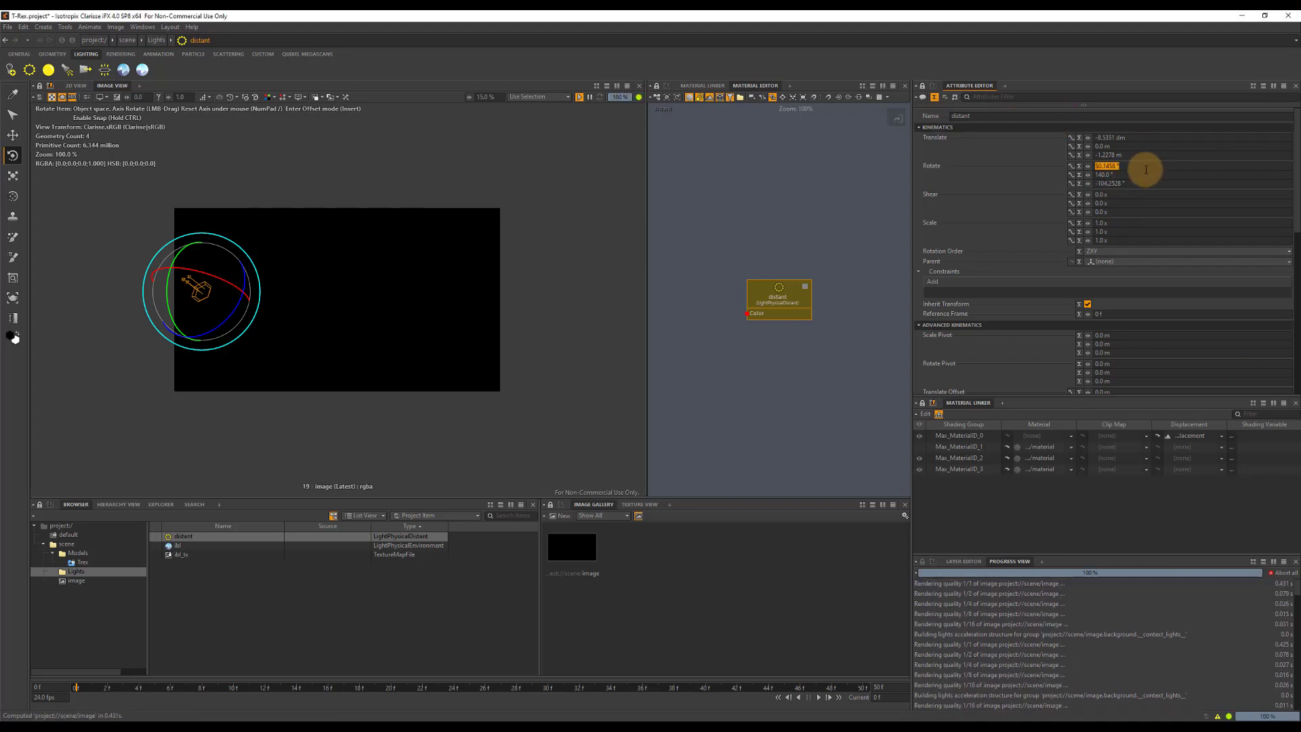
pyautogui.click(1145, 170)
pyautogui.write('-30')
pyautogui.press('Tab')
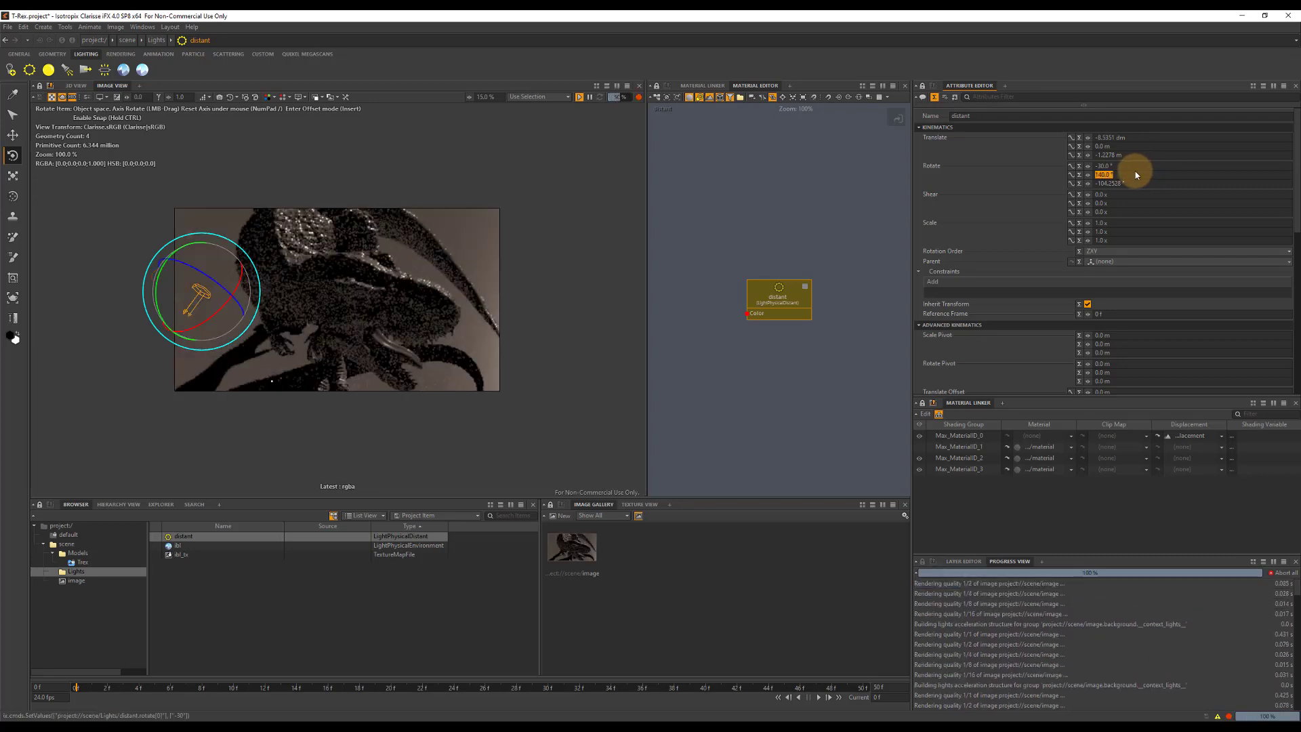
pyautogui.write('1')
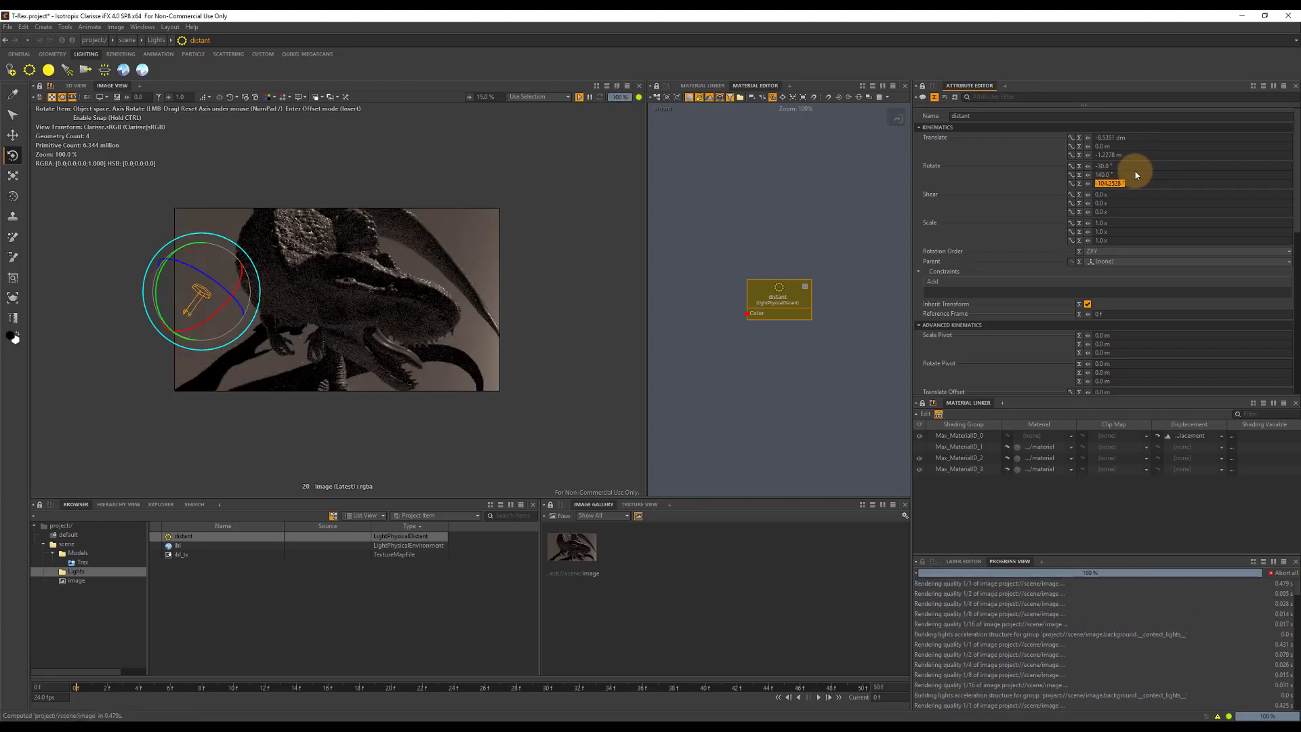
pyautogui.write('60')
pyautogui.press('Tab')
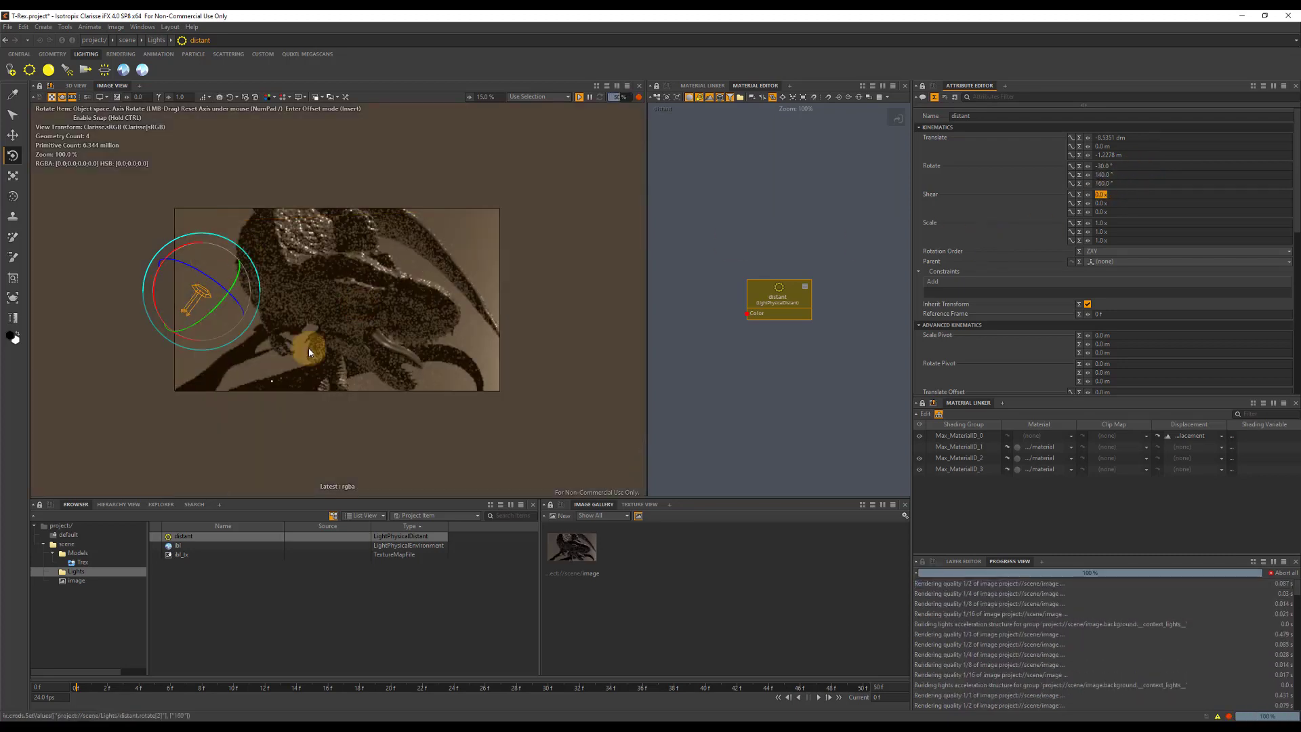
# Set the distant light's sample count to 256 and raise its exposure.
pyautogui.scroll(-3, 1030, 263)
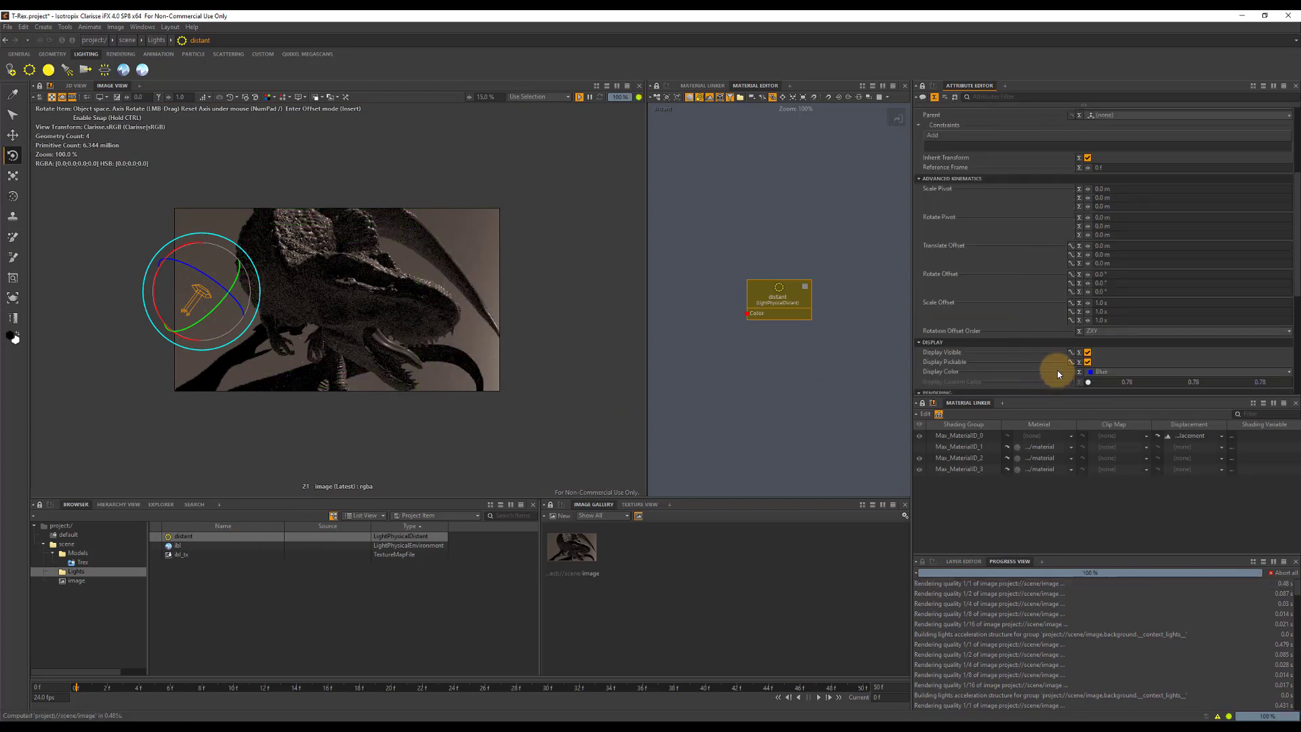
pyautogui.scroll(-4, 1103, 302)
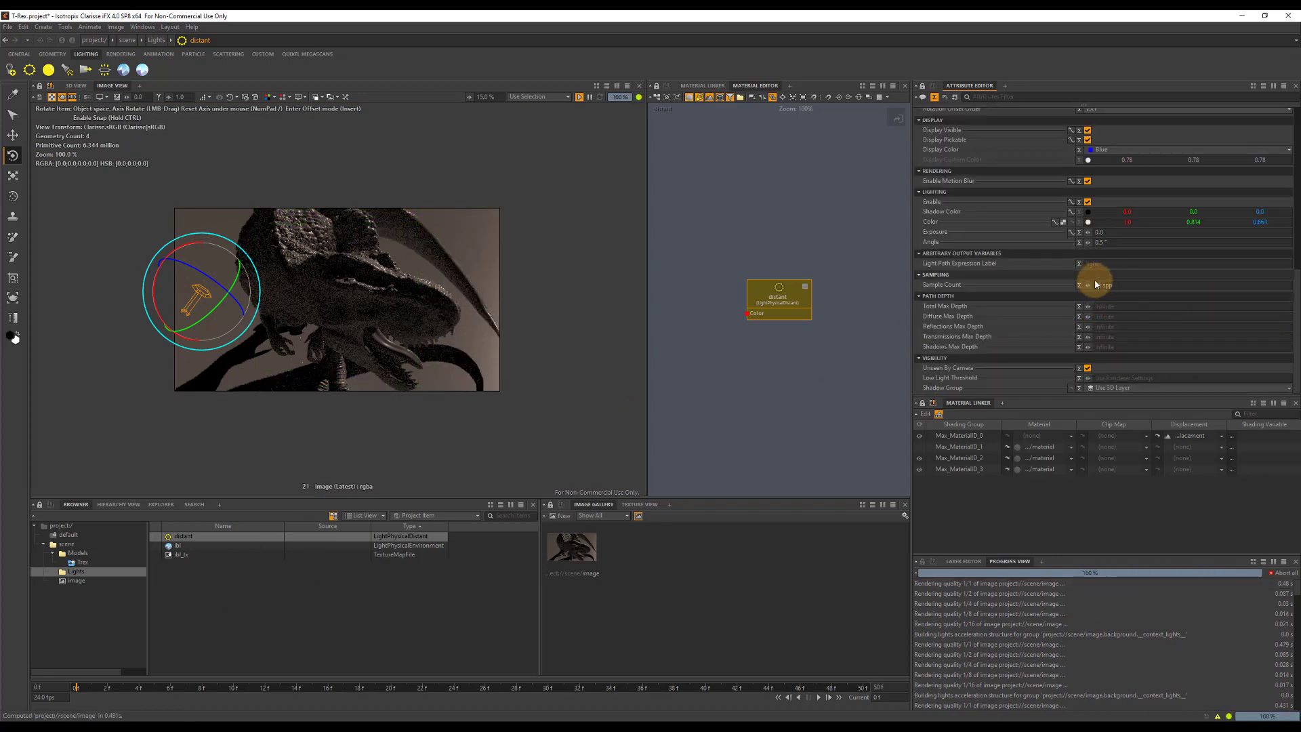
pyautogui.click(1129, 285)
pyautogui.write('256')
pyautogui.press('Tab')
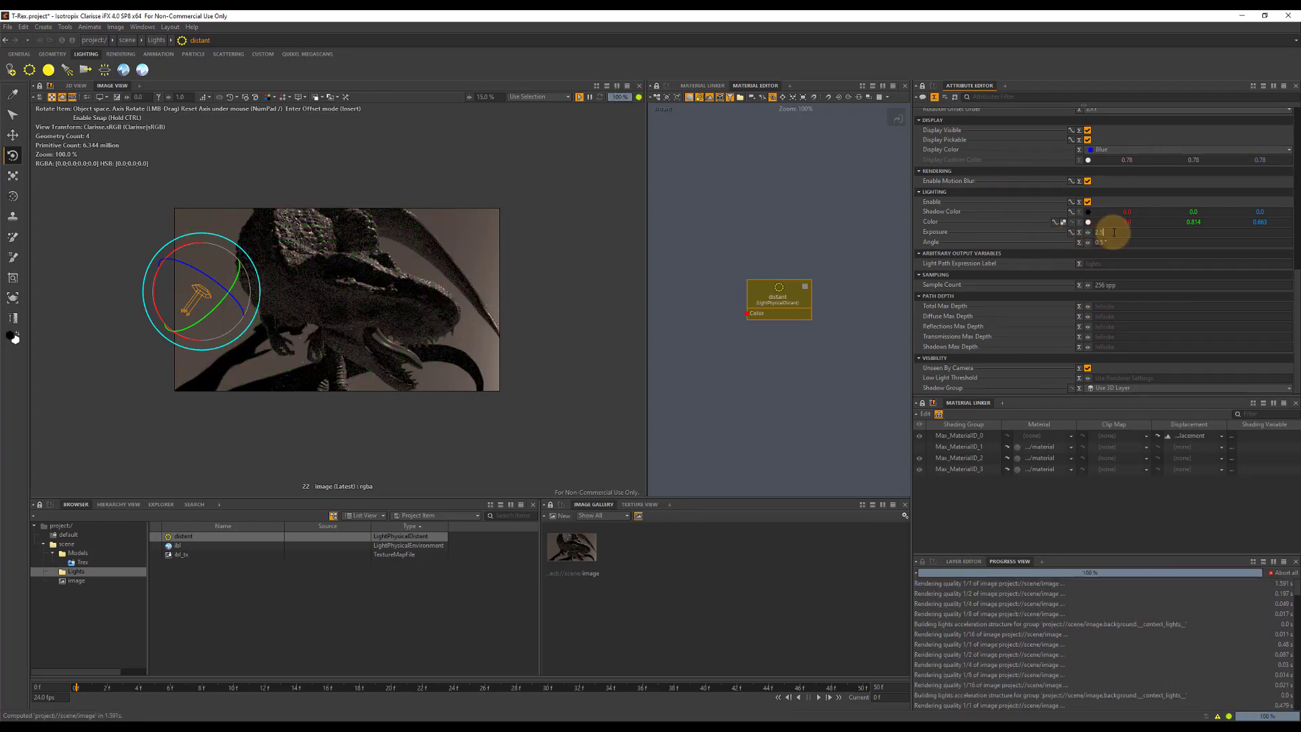
pyautogui.press('Tab')
# Re-enable the ibl environment light's lighting and save the project.
pyautogui.click(180, 548)
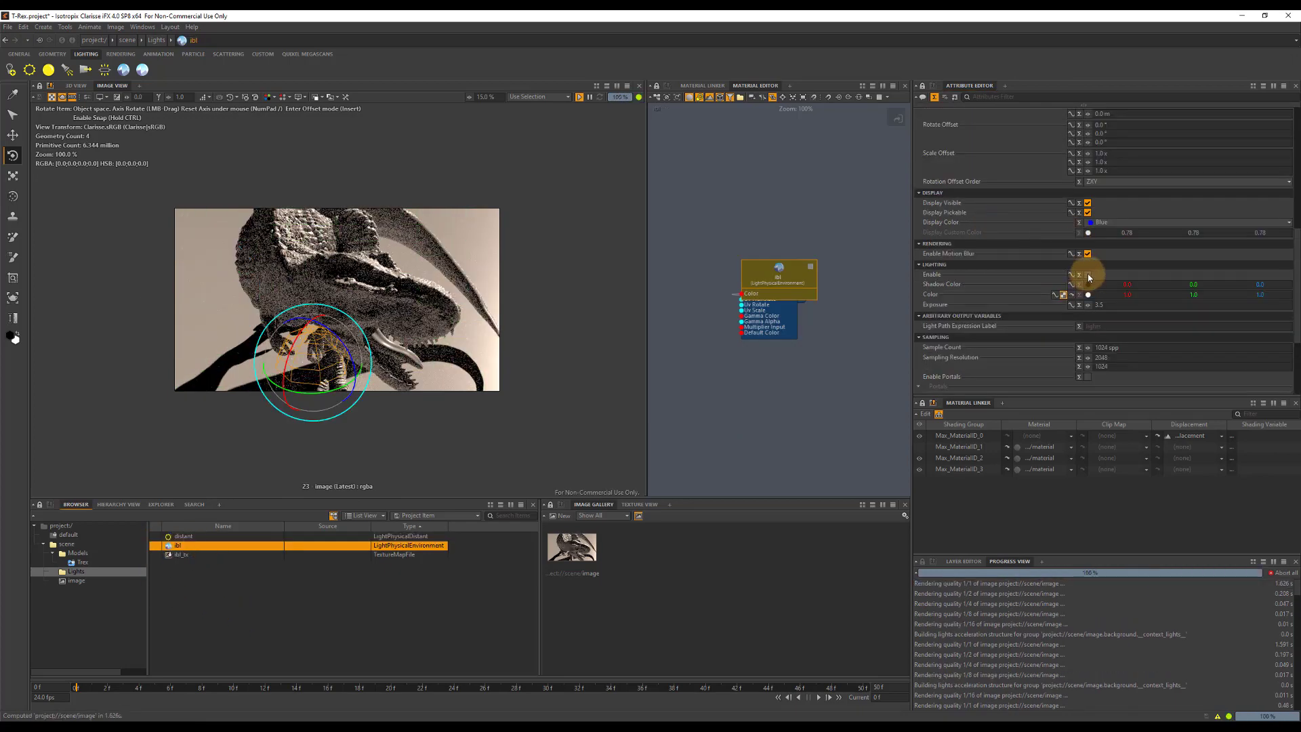
pyautogui.click(1088, 276)
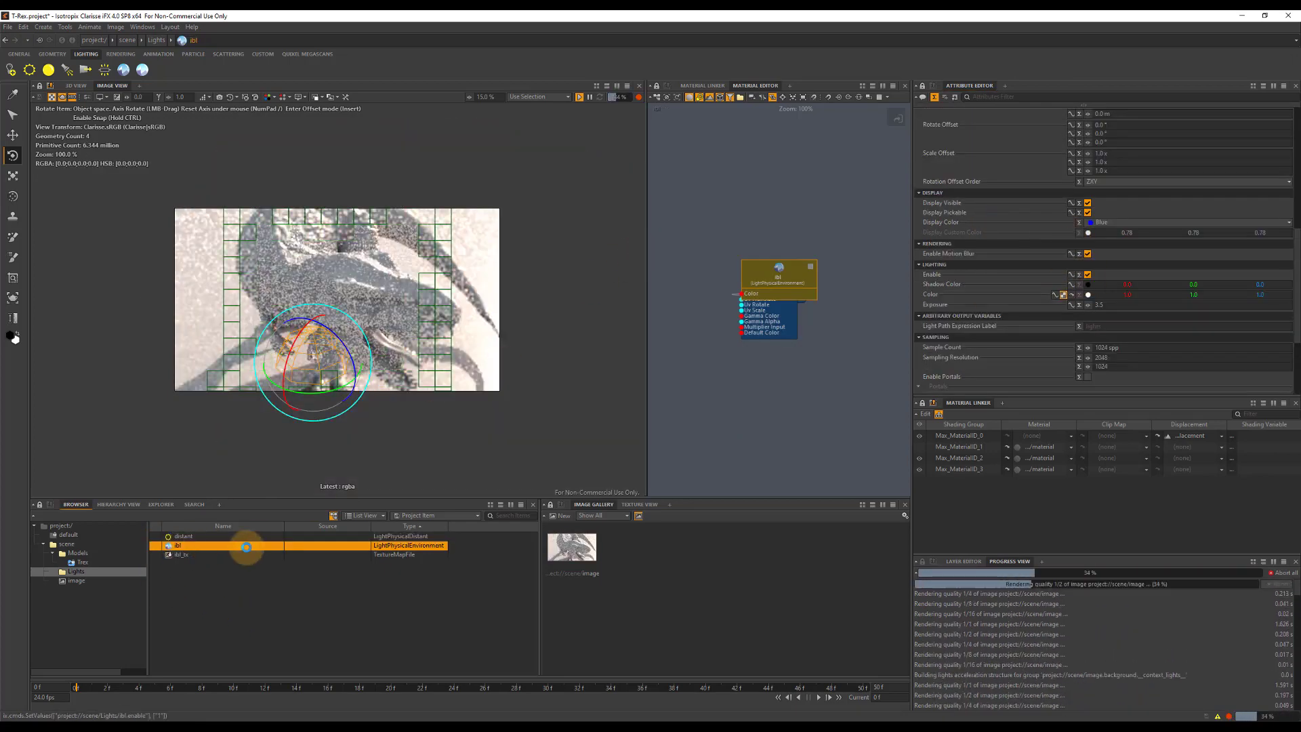
pyautogui.hotkey('ctrl', 's')
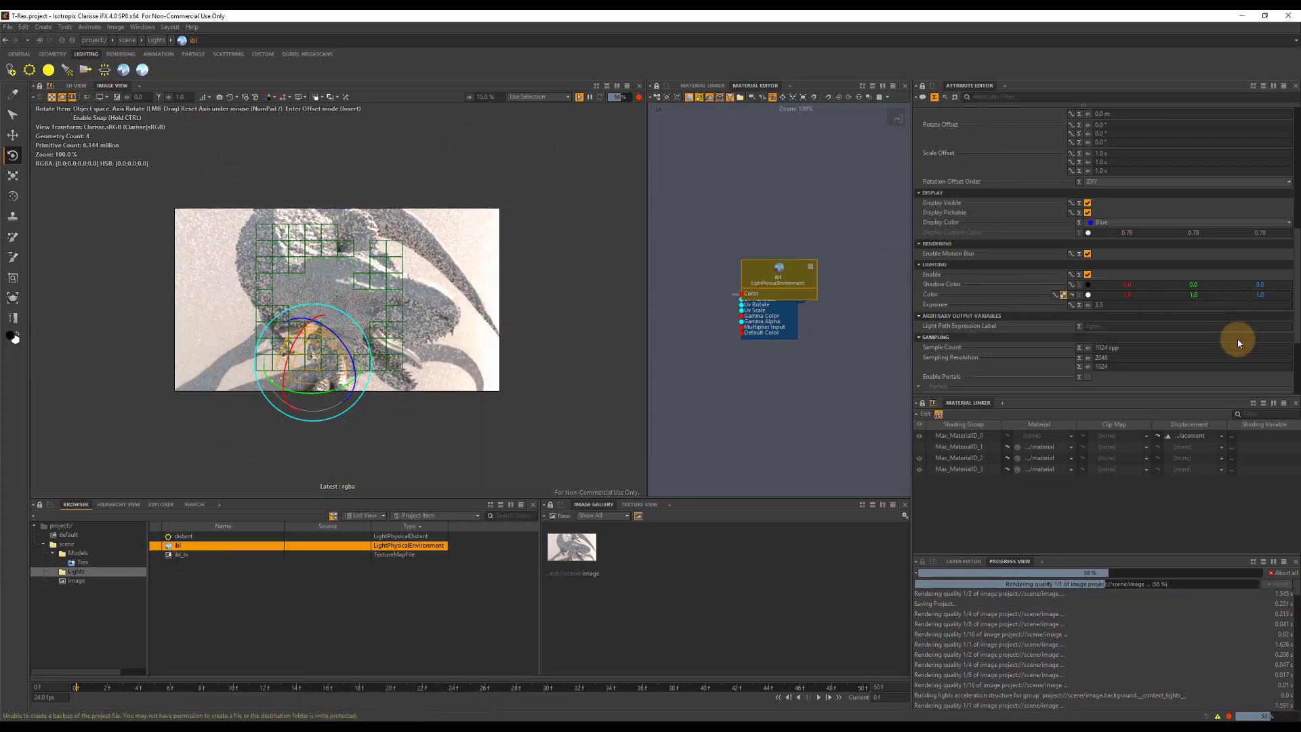
# Switch to Quixel Bridge and export the Old Concrete surface to Clarisse, importing it into the scene context.
pyautogui.click(306, 54)
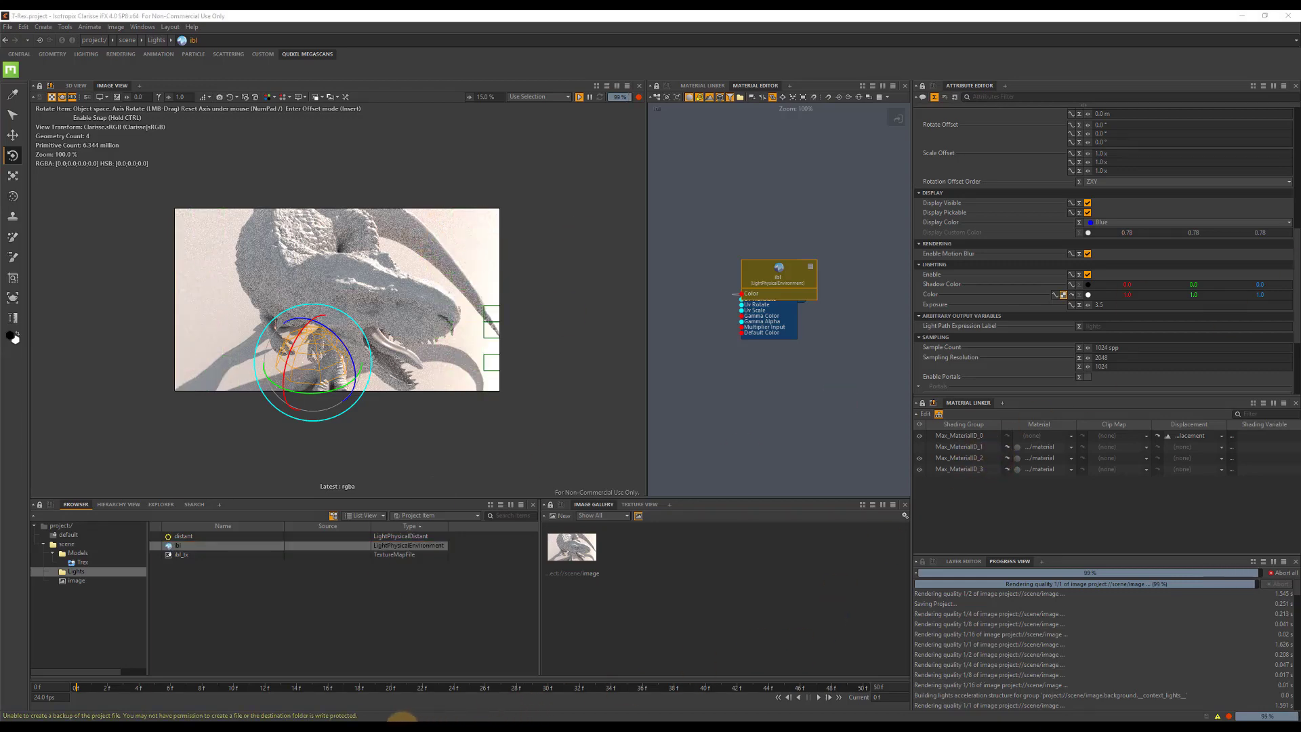
pyautogui.click(361, 727)
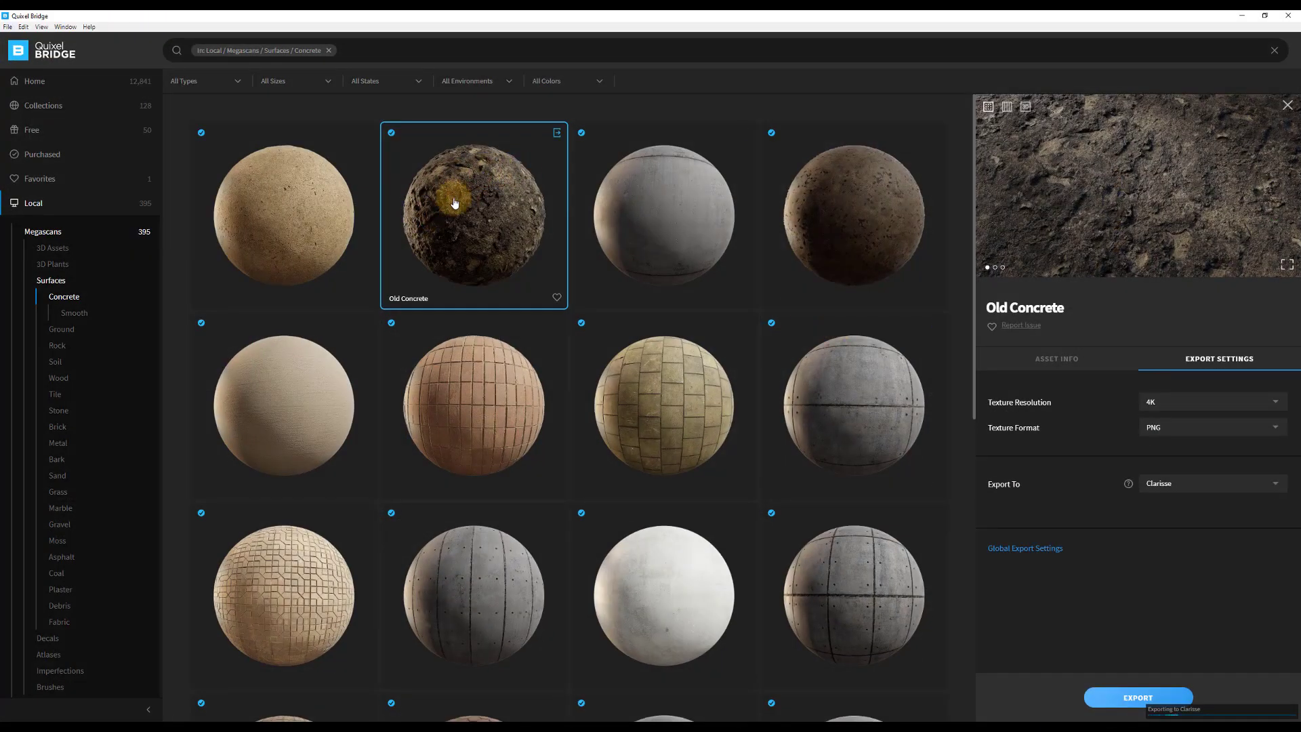
pyautogui.click(1115, 697)
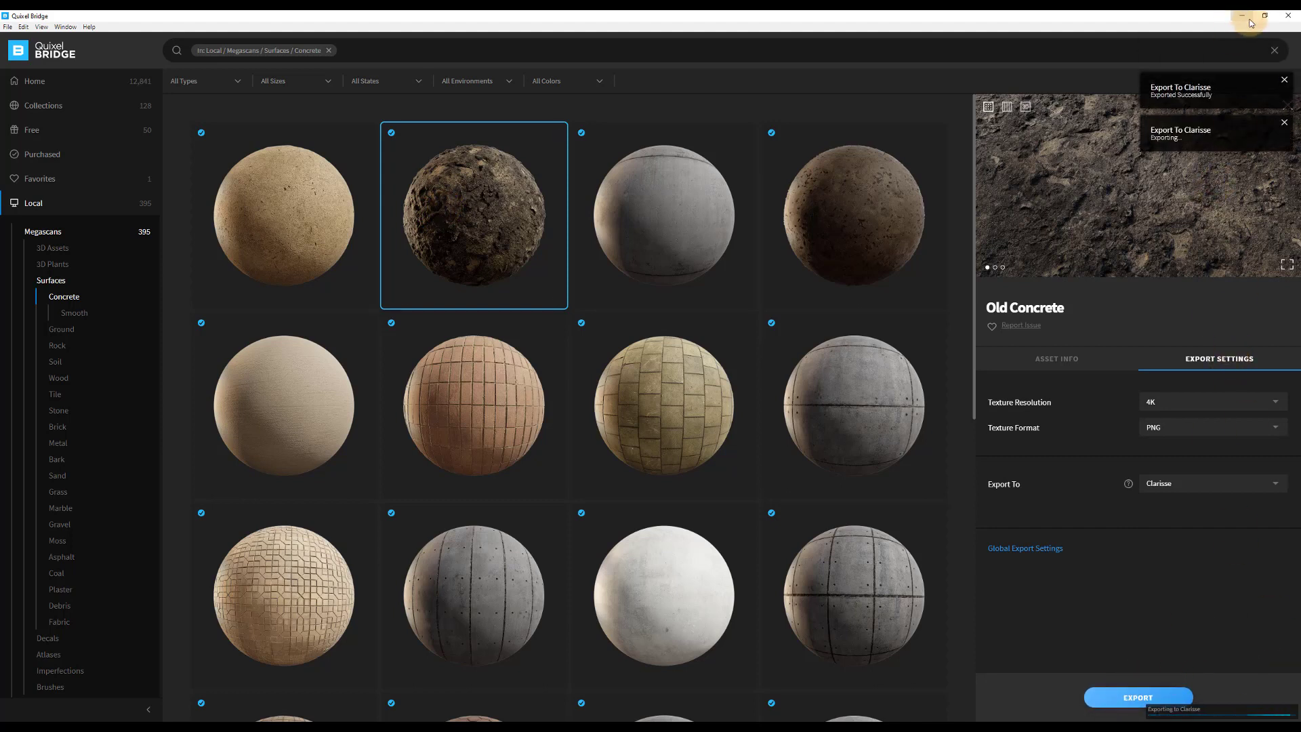
pyautogui.click(1250, 20)
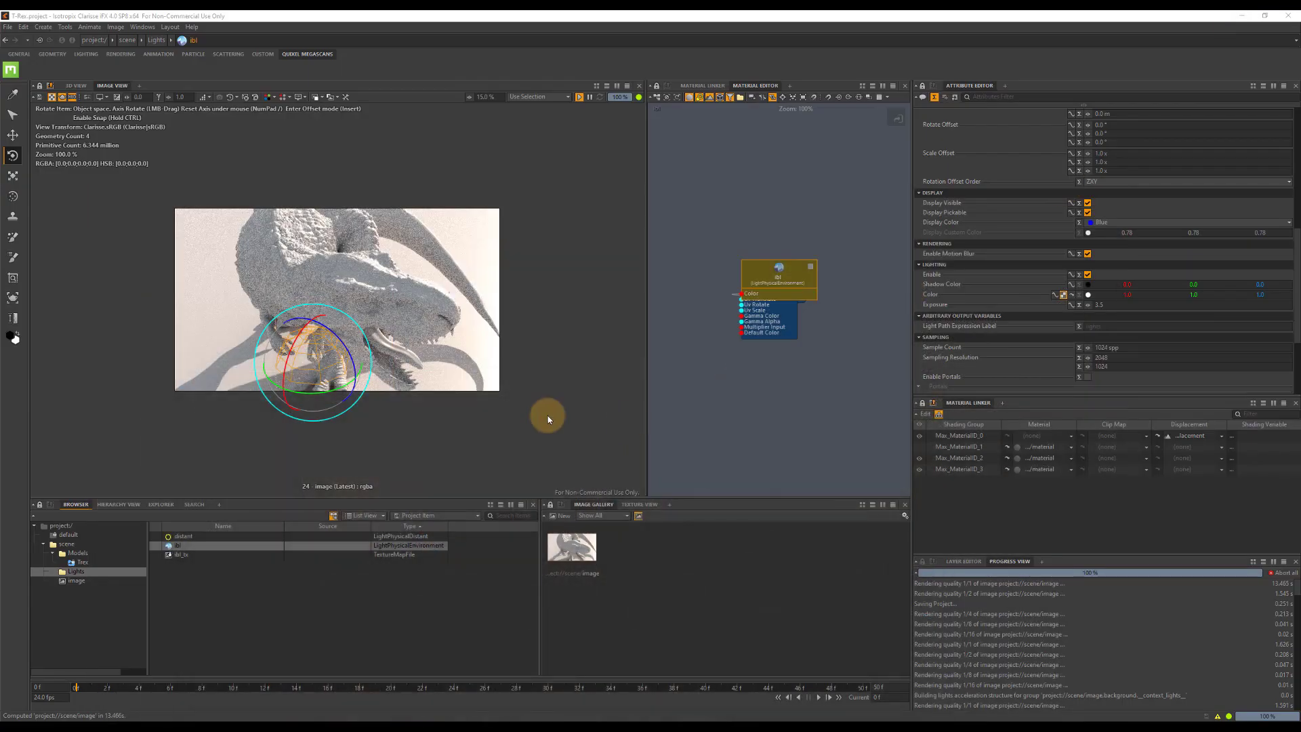
pyautogui.click(65, 543)
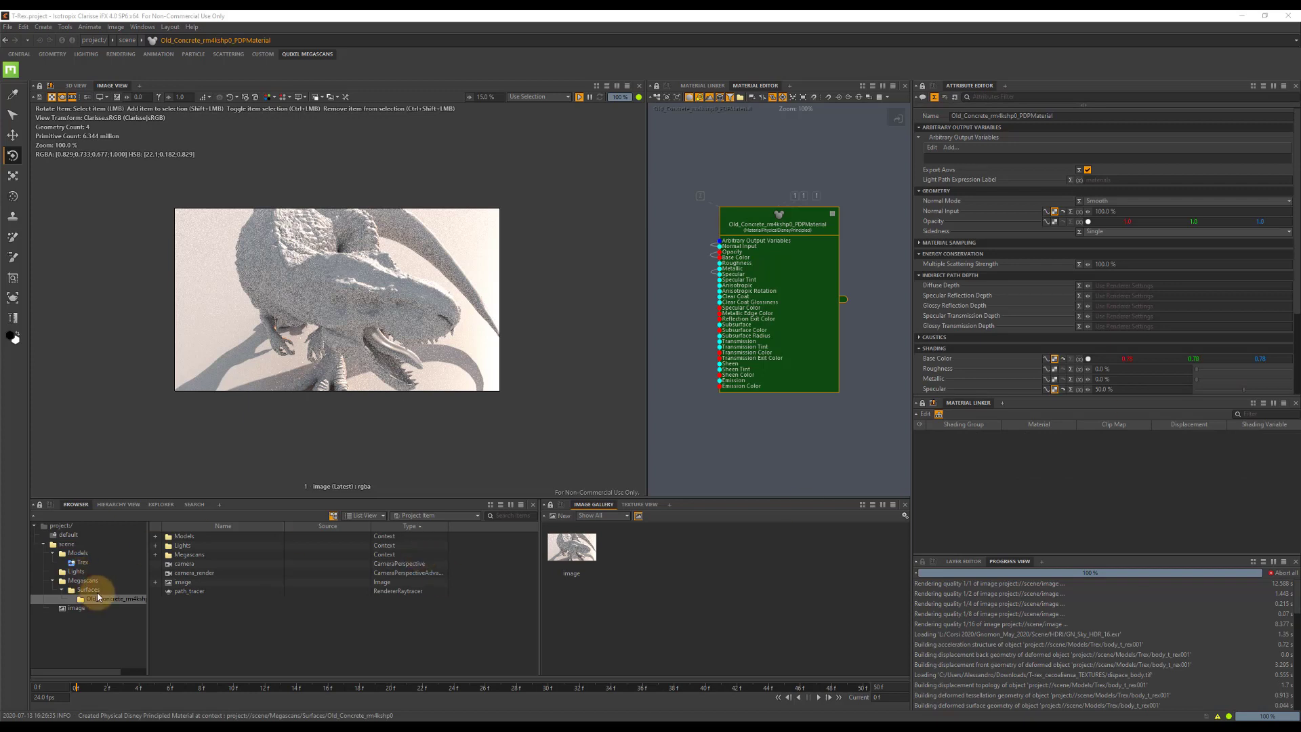
# Assign the imported Old Concrete physical standard material (SMaterial) to the terrain under the T-Rex.
pyautogui.click(90, 590)
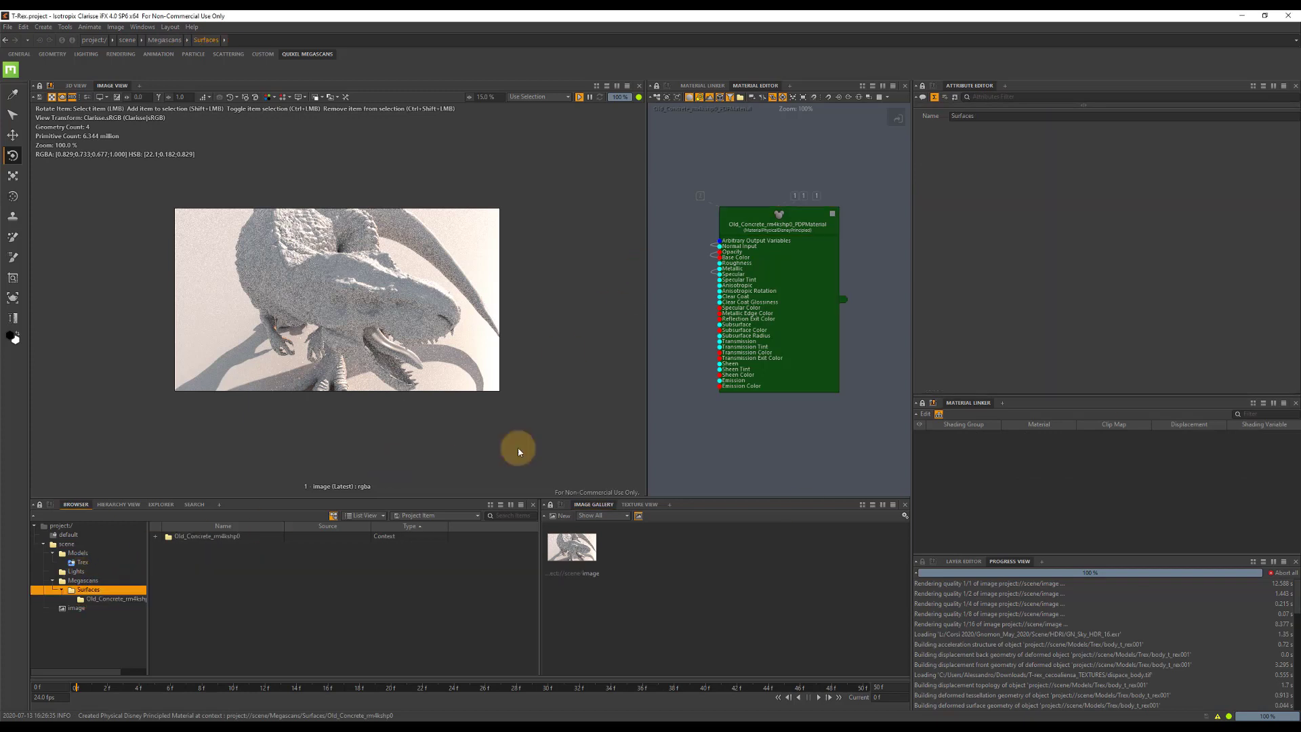
pyautogui.click(116, 598)
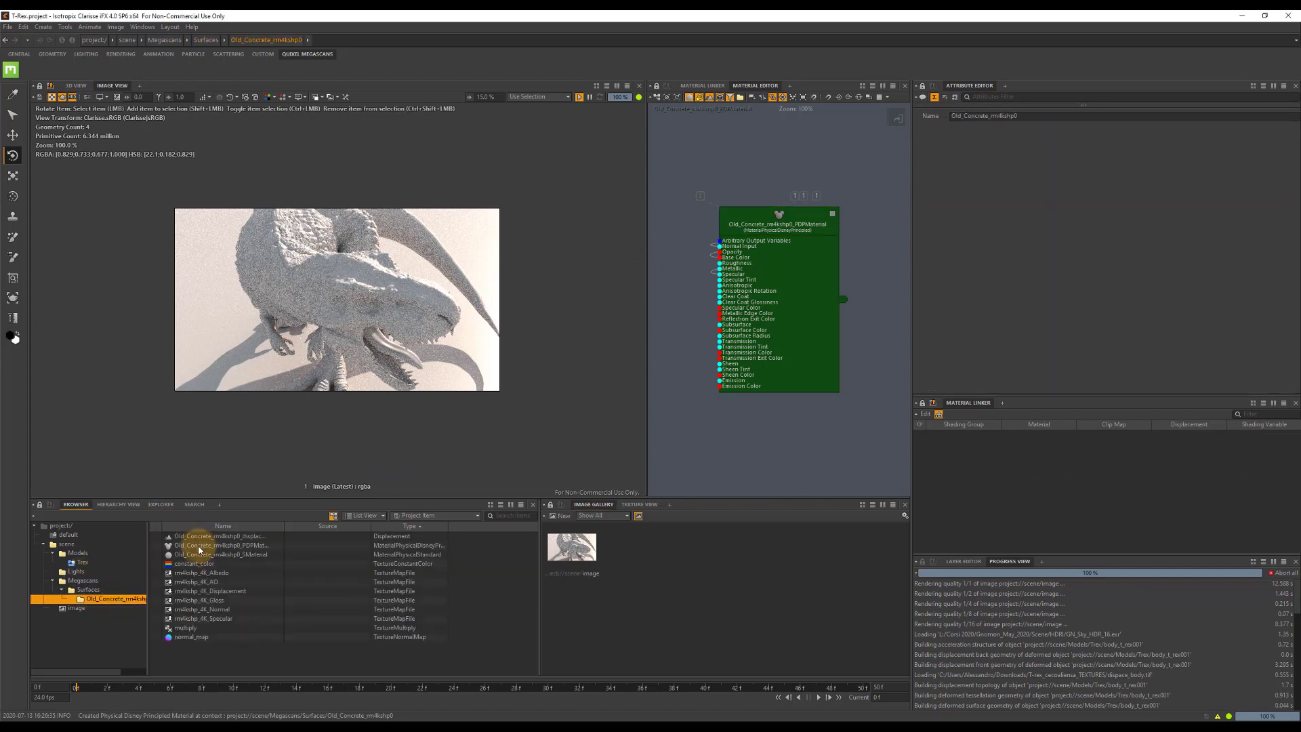
pyautogui.moveTo(199, 550); pyautogui.dragTo(189, 369)
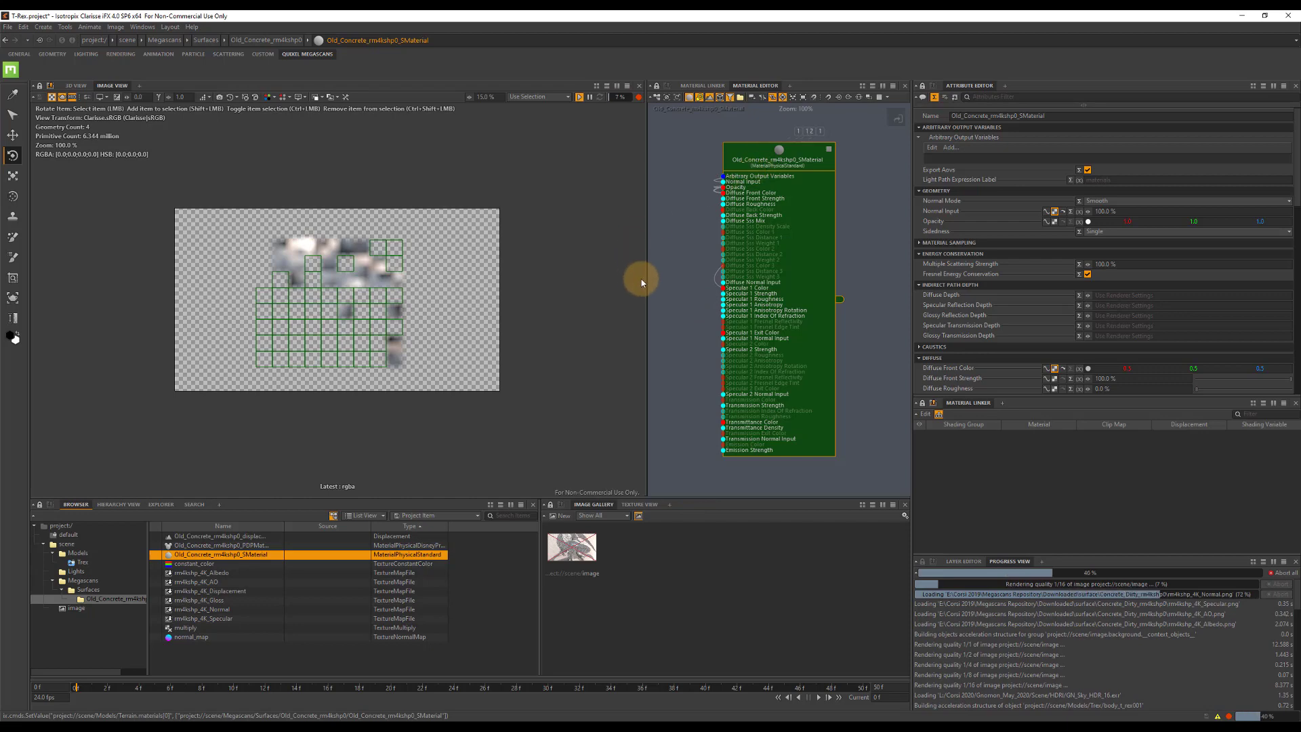
# Widen the Material Editor and lay out the Old Concrete material's shading network so its texture nodes are spread apart.
pyautogui.moveTo(644, 279); pyautogui.dragTo(464, 276)
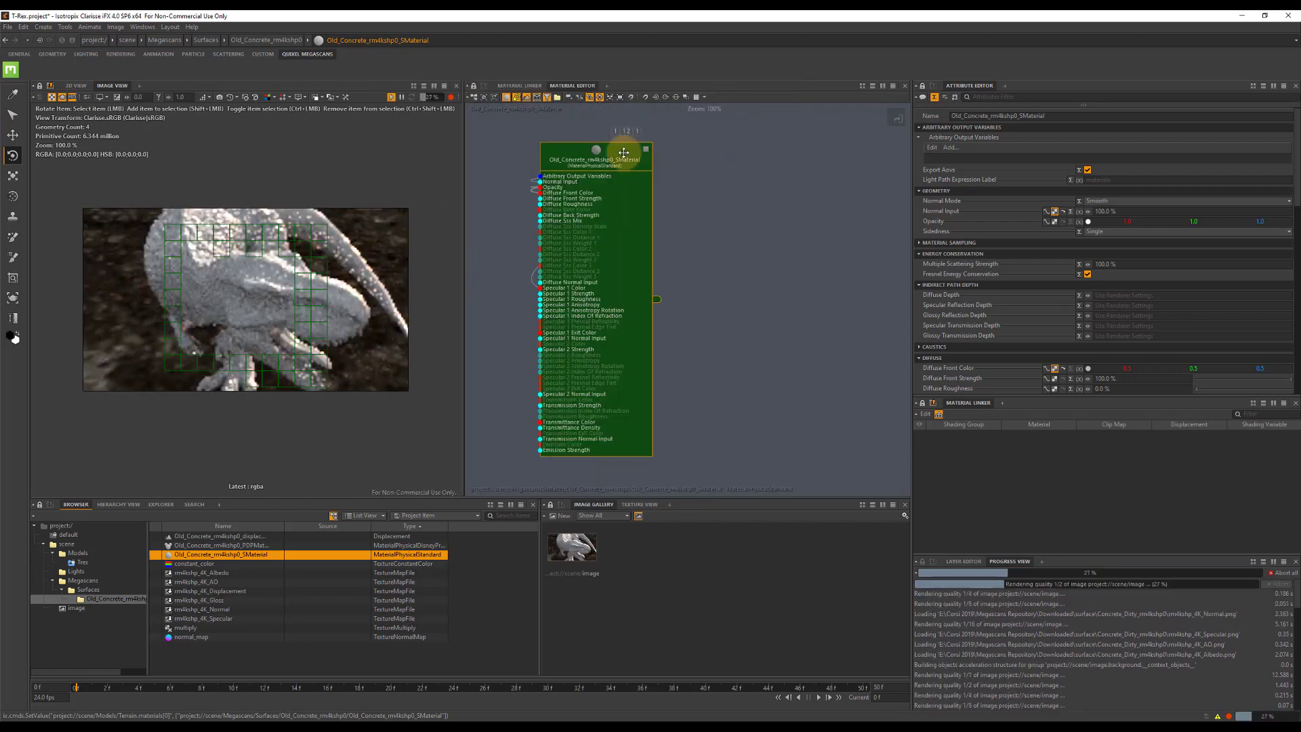
pyautogui.moveTo(600, 180); pyautogui.dragTo(837, 208)
pyautogui.moveTo(512, 121); pyautogui.dragTo(818, 449)
pyautogui.press('l')
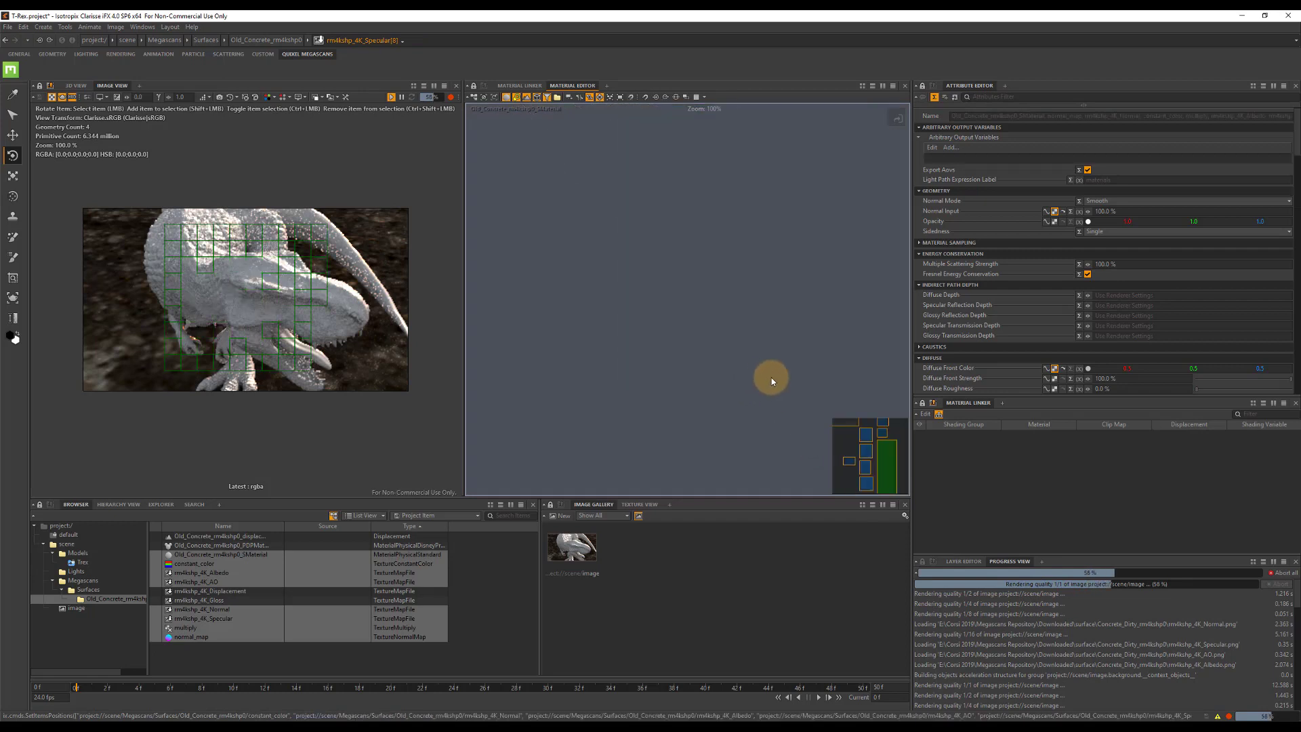
pyautogui.click(841, 430)
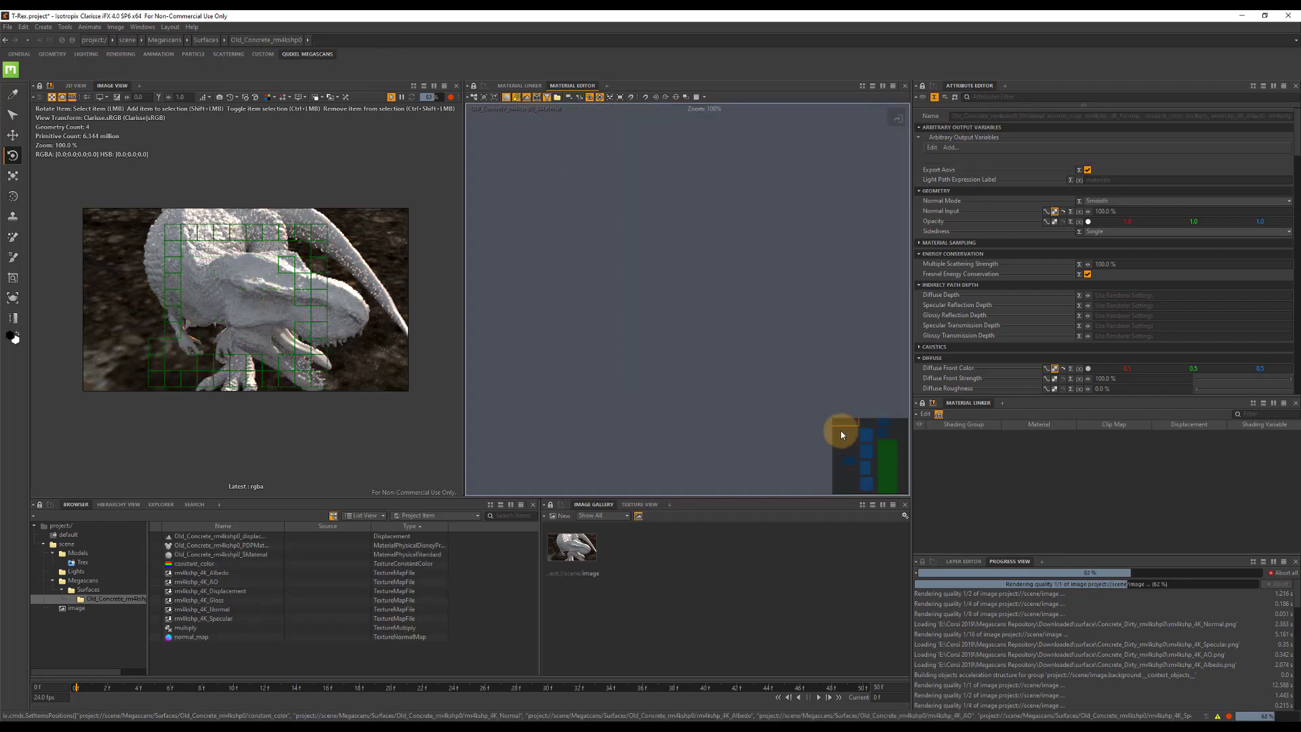
pyautogui.rightClick(702, 306)
pyautogui.write('a')
pyautogui.click(701, 37)
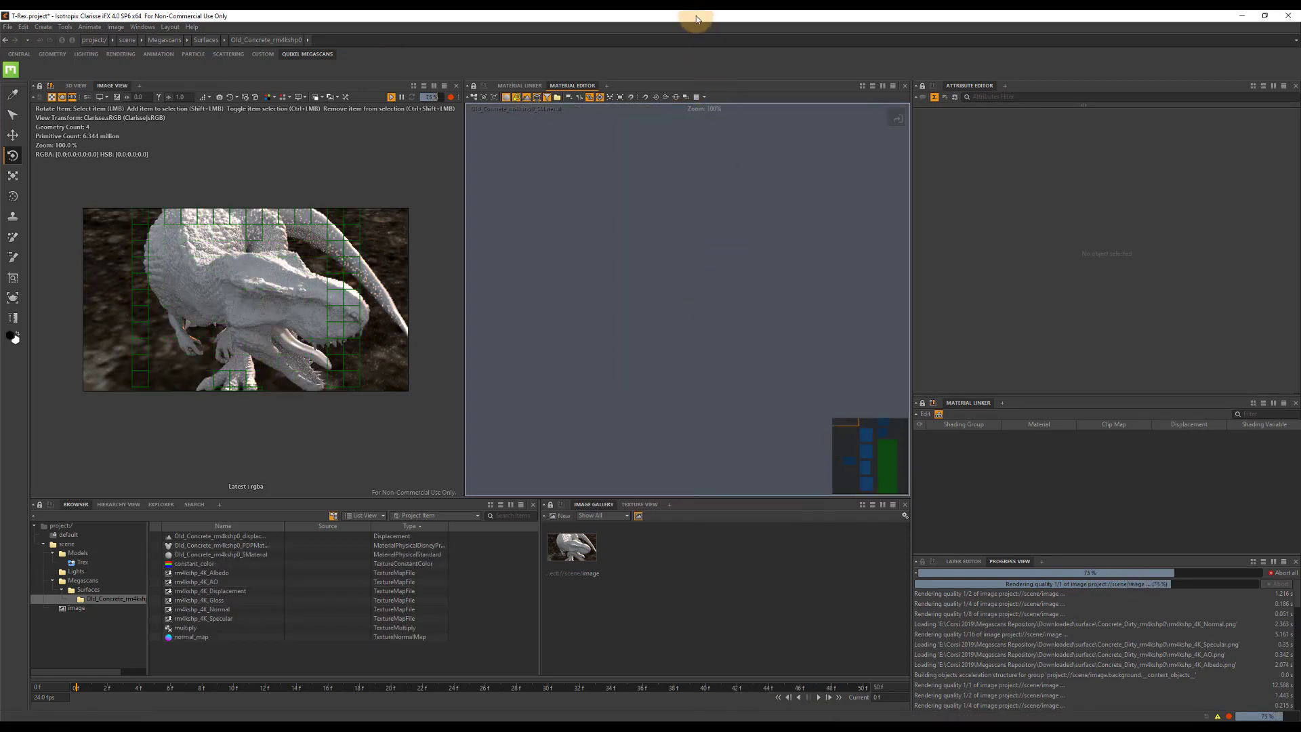
pyautogui.moveTo(846, 419); pyautogui.dragTo(893, 491)
# Set the red, green and blue values of the constant_color texture feeding the Old Concrete maps to 0.1.
pyautogui.click(588, 291)
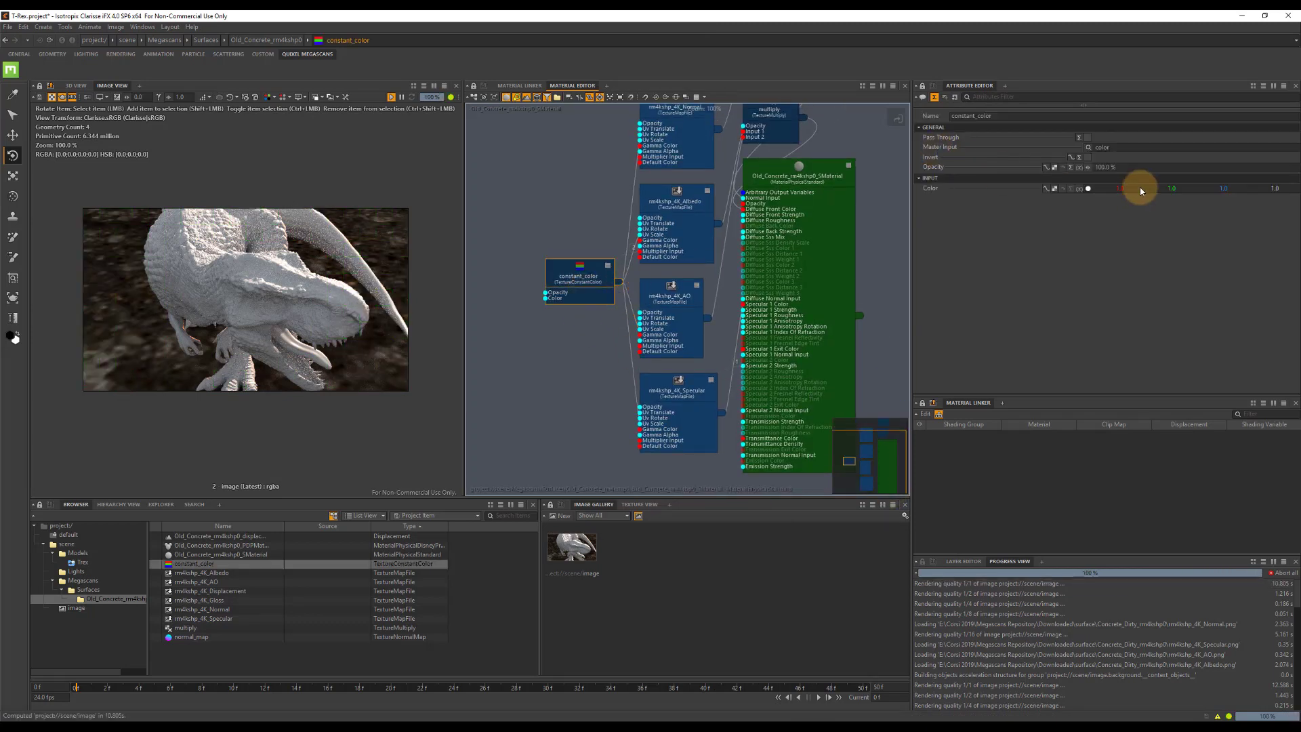
pyautogui.click(1115, 187)
pyautogui.write('0')
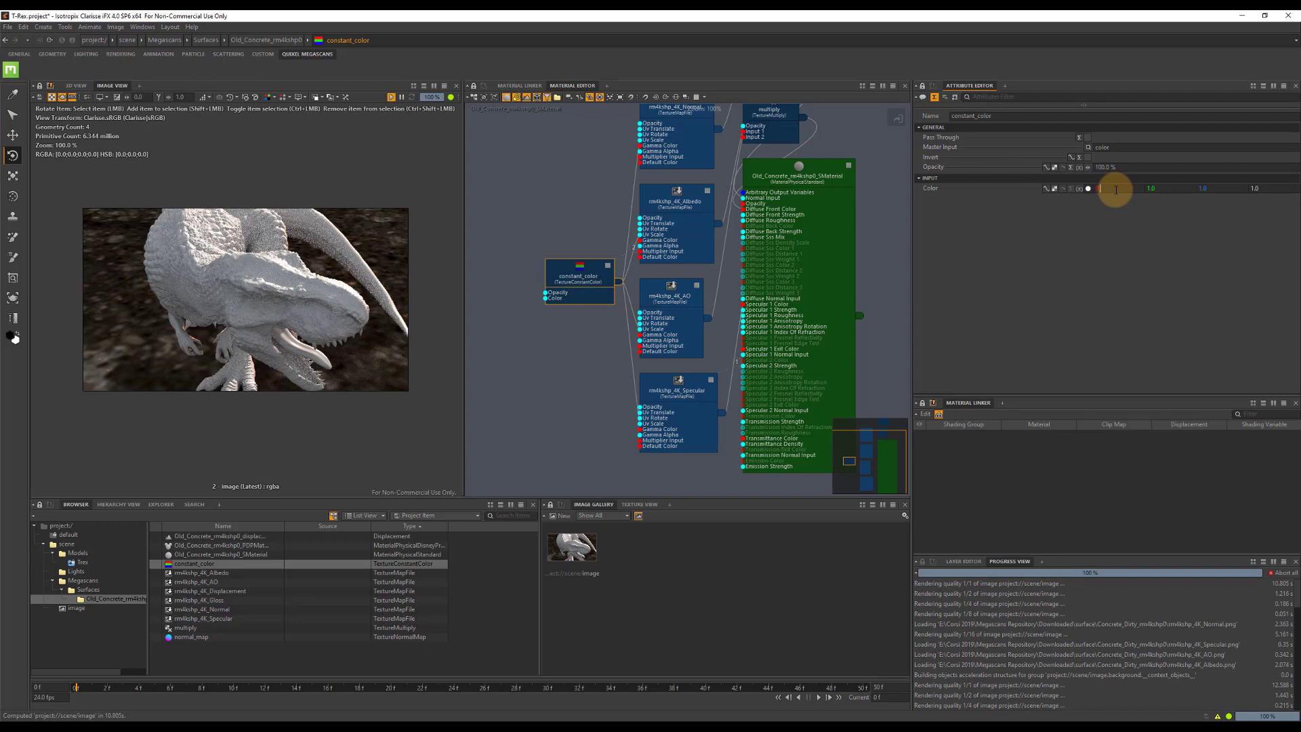
pyautogui.write('.1')
pyautogui.press('Tab')
pyautogui.write('0.1')
pyautogui.press('Tab')
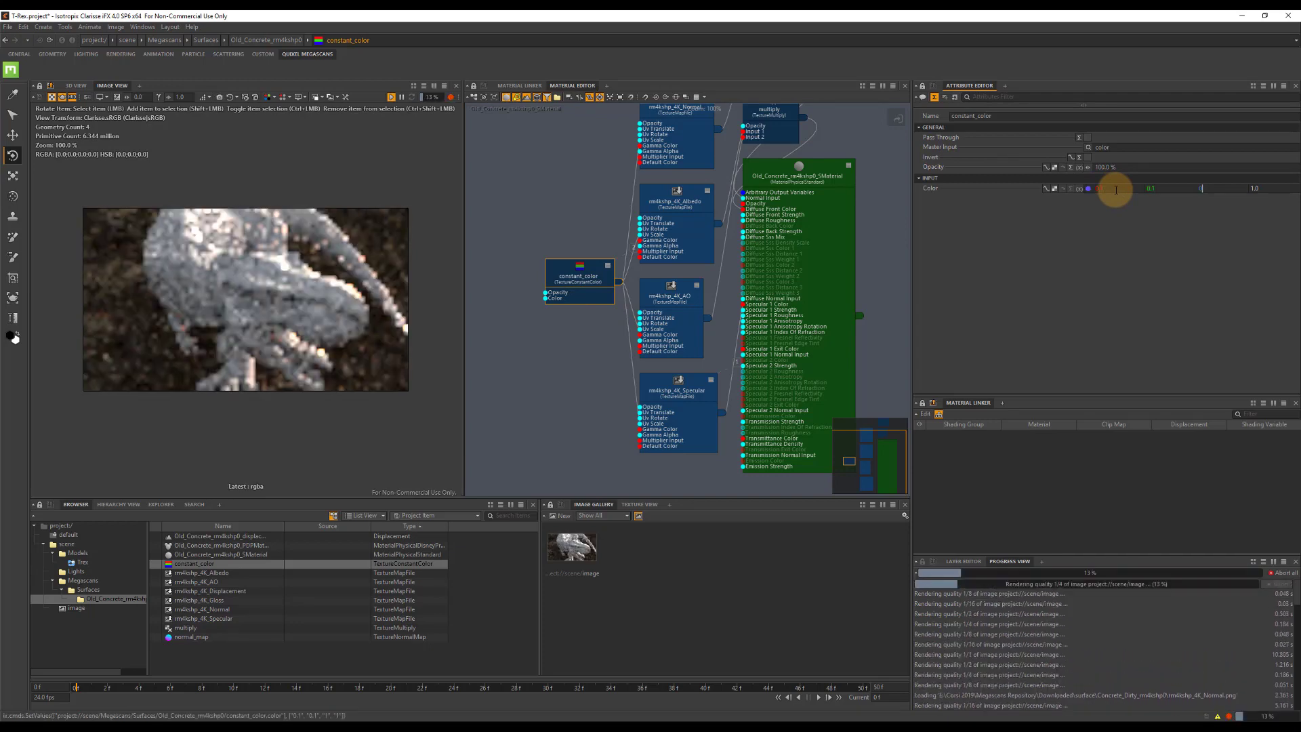
pyautogui.write('0.1')
pyautogui.press('Tab')
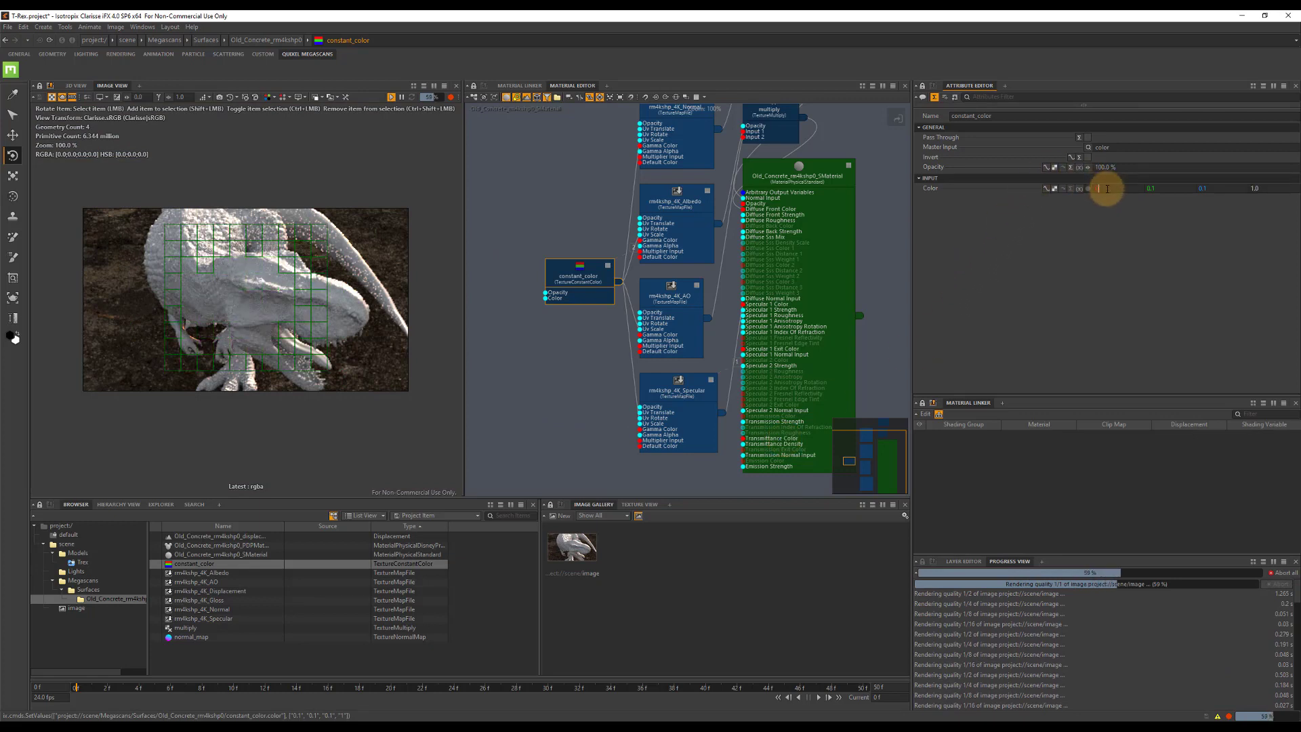
# Lower the constant_color texture's red, green and blue values to 0.01.
pyautogui.press('Tab')
pyautogui.write('0.01')
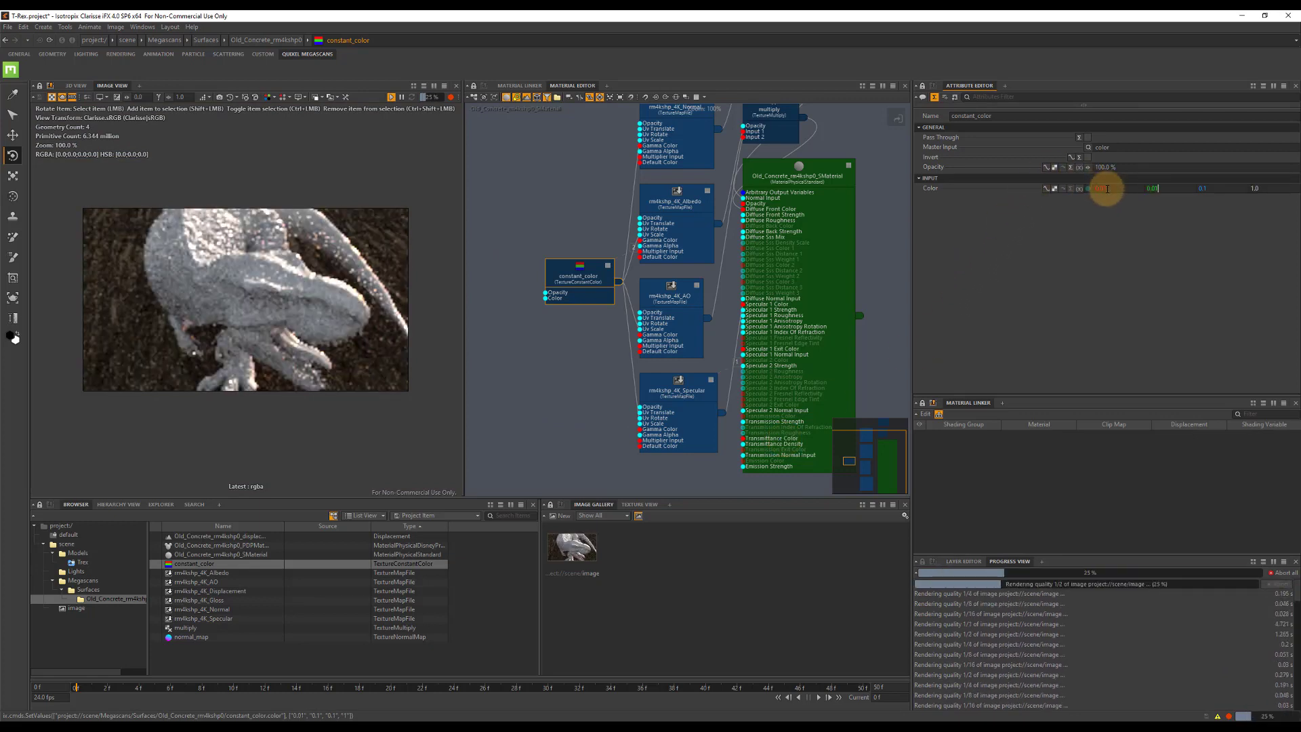
pyautogui.press('Tab')
pyautogui.write('0.0')
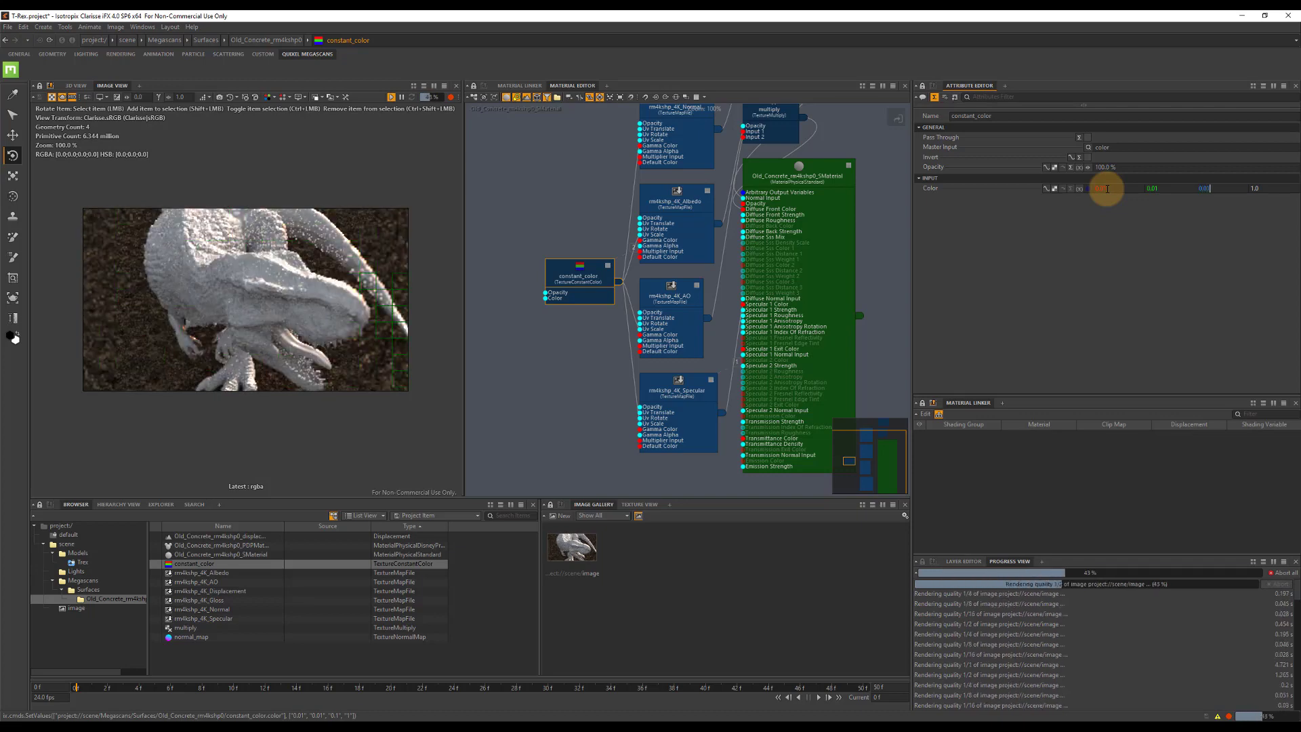
pyautogui.write('1')
pyautogui.press('Tab')
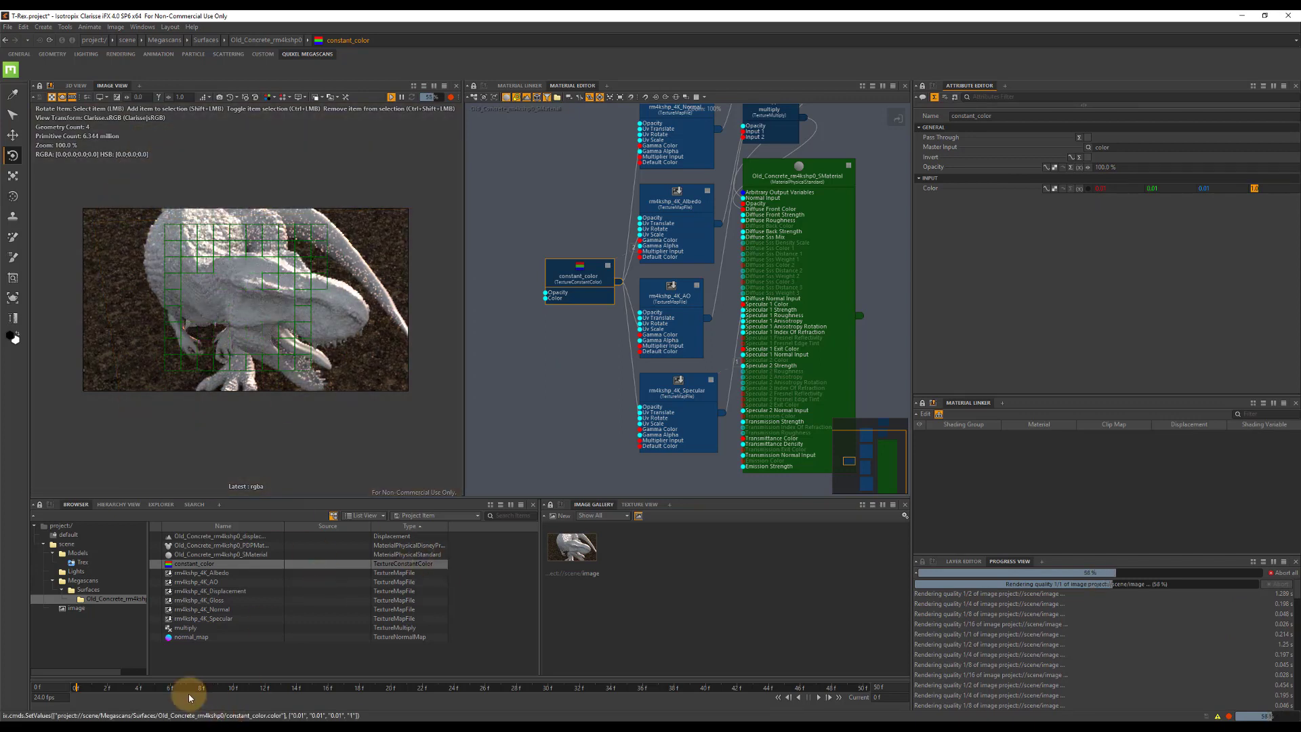
# Create a new context inside the scene context and name it Materials.
pyautogui.click(76, 552)
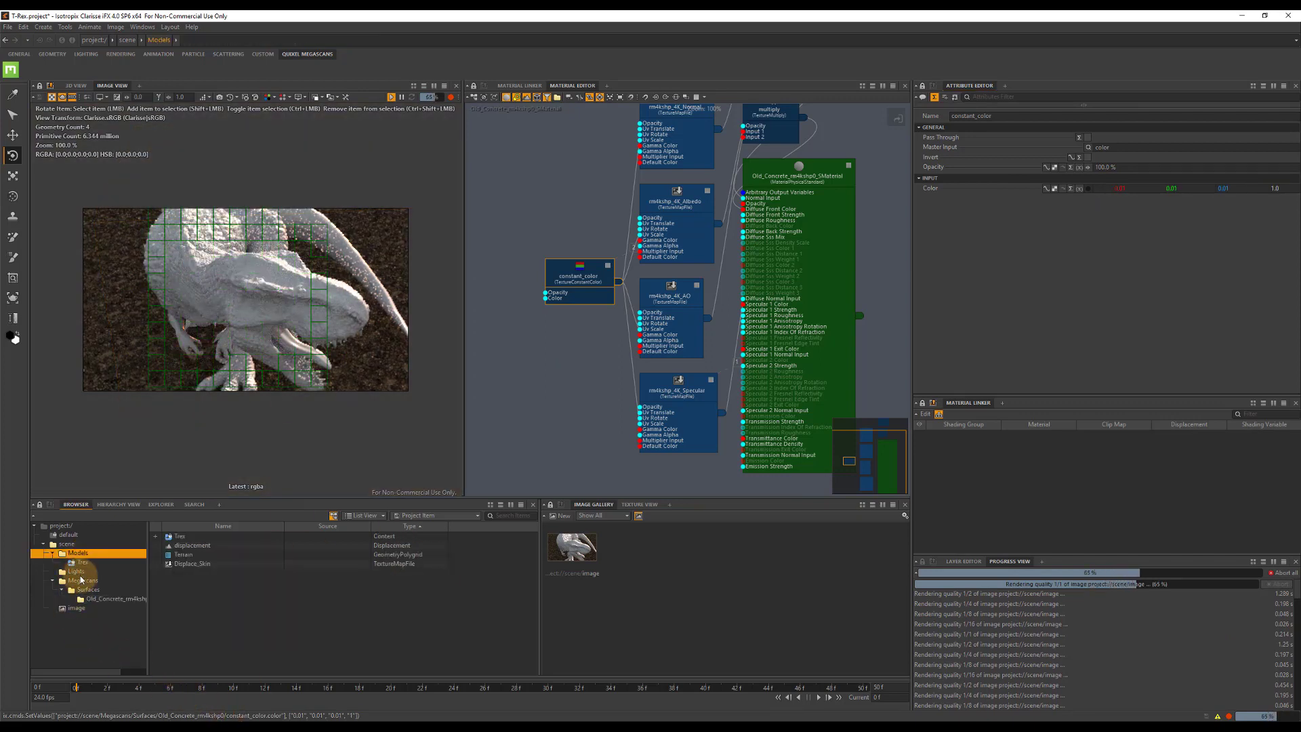
pyautogui.click(66, 544)
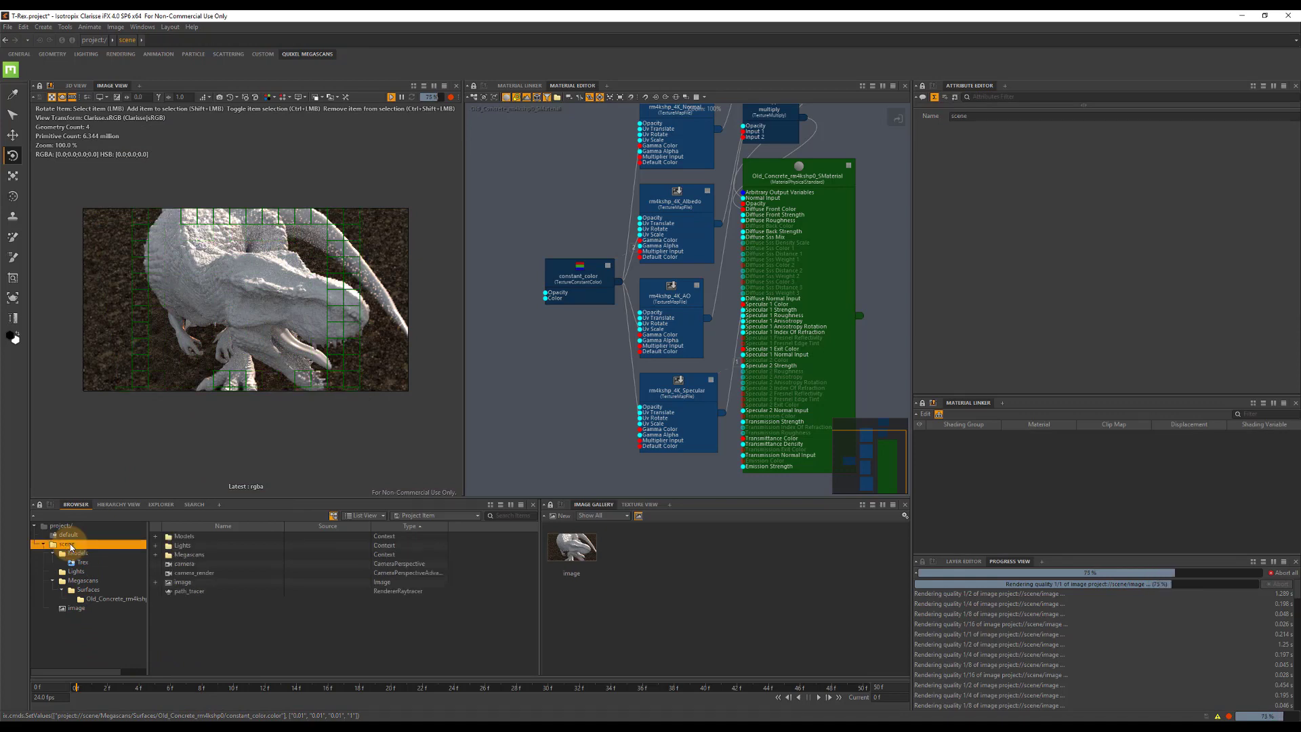
pyautogui.hotkey('ctrl', 'shift', 'x')
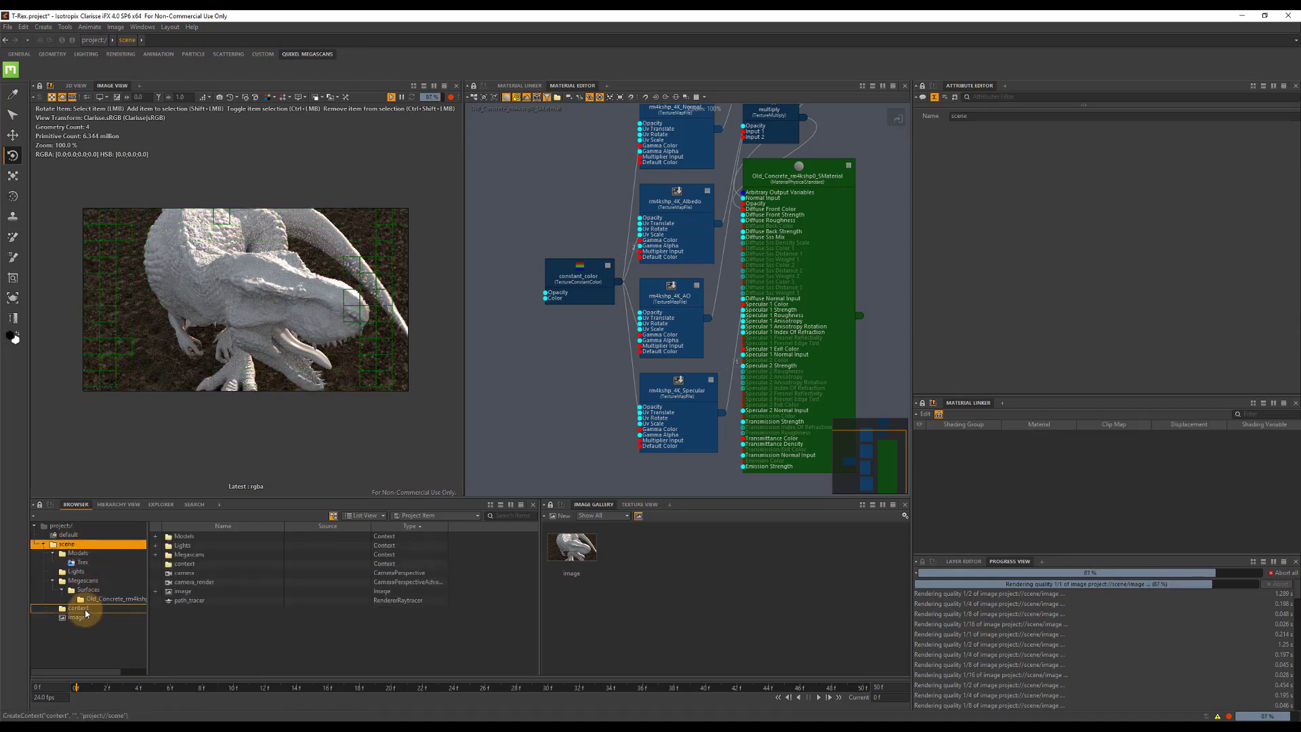
pyautogui.click(78, 609)
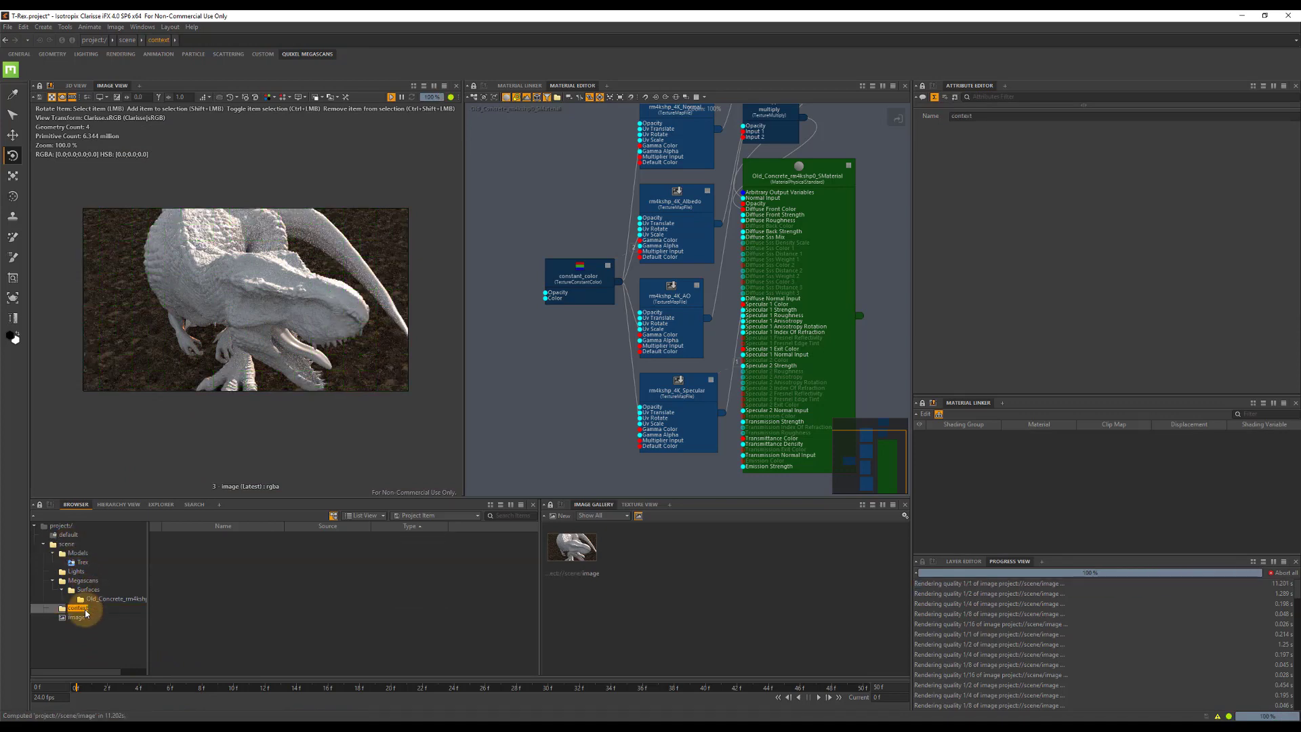
pyautogui.press('Return')
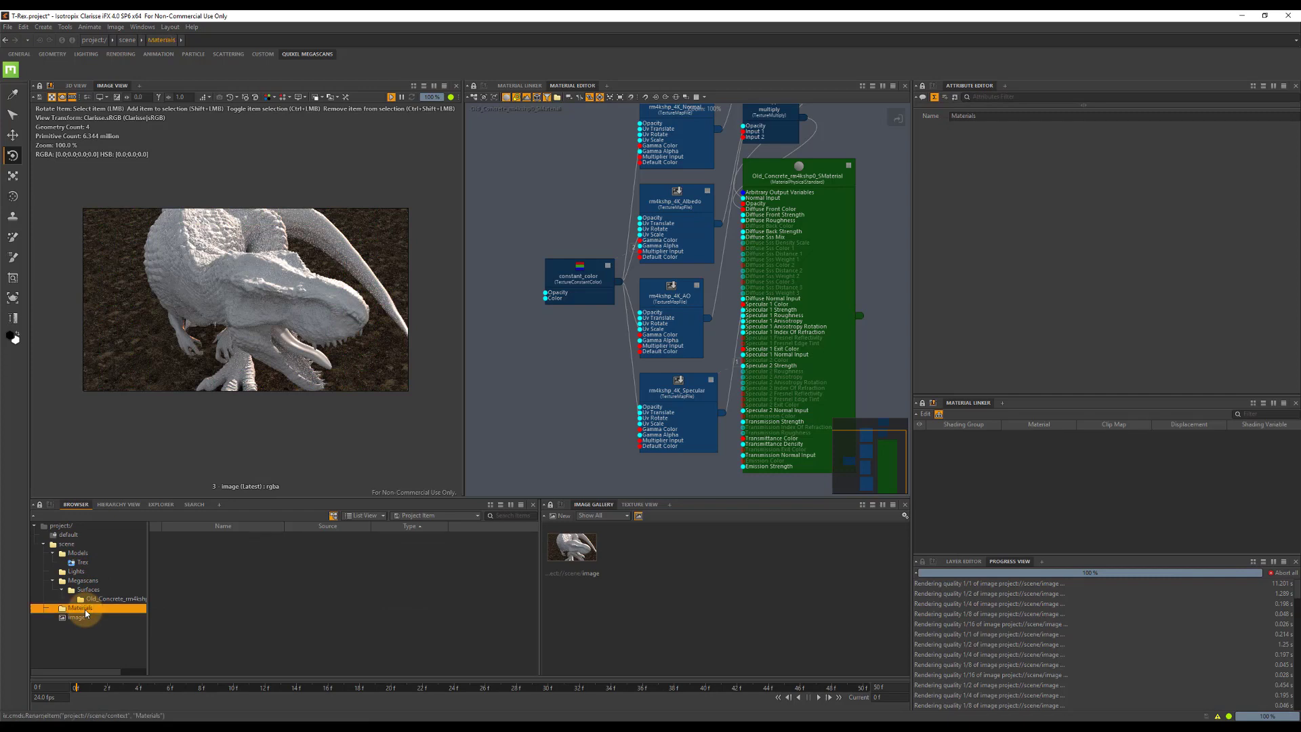
# Create a Standard physical material in the Materials context and name it Skin.
pyautogui.rightClick(209, 538)
pyautogui.moveTo(262, 485)
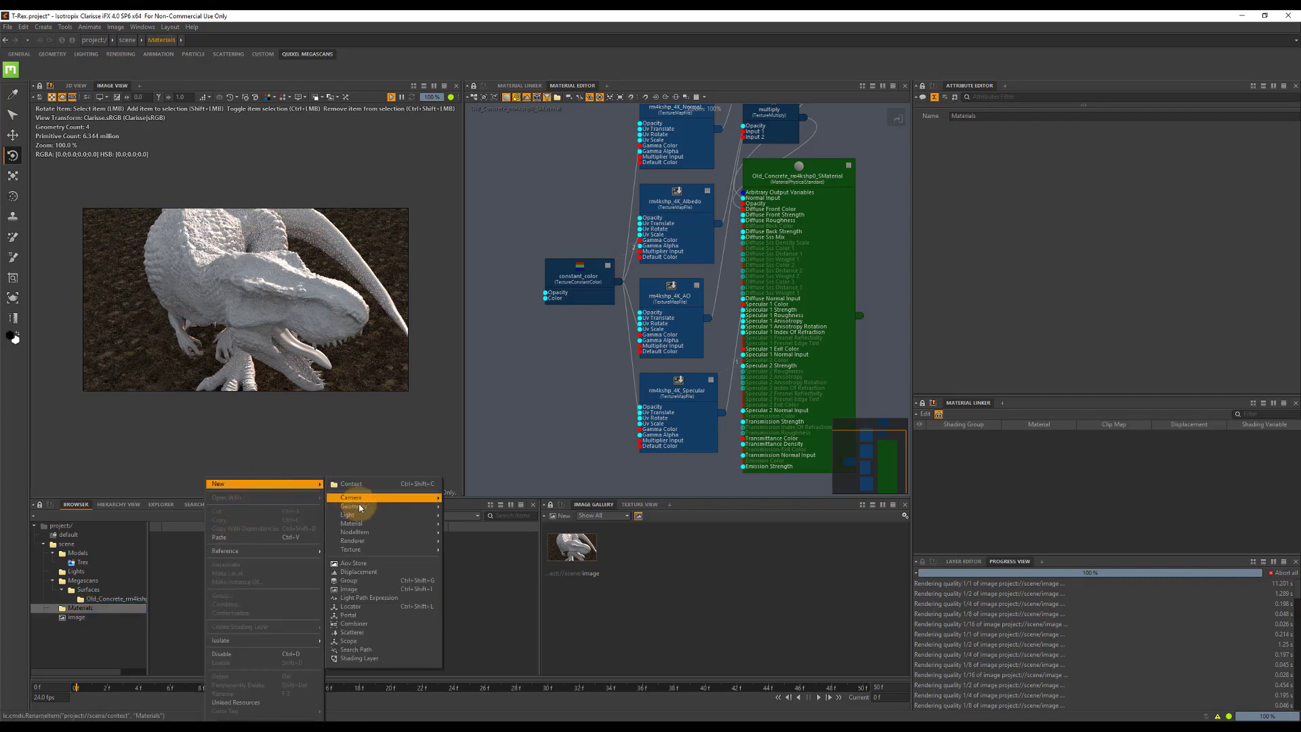
pyautogui.moveTo(385, 525)
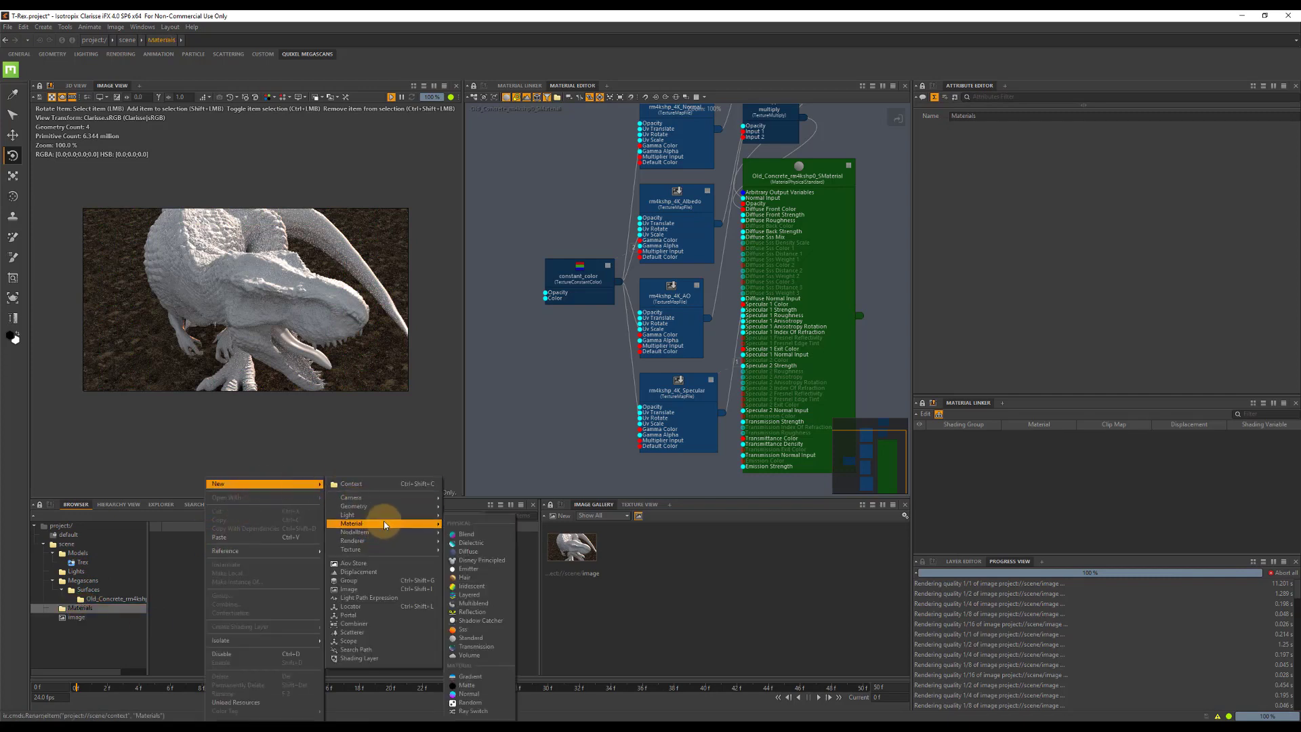
pyautogui.click(472, 639)
pyautogui.doubleClick(201, 540)
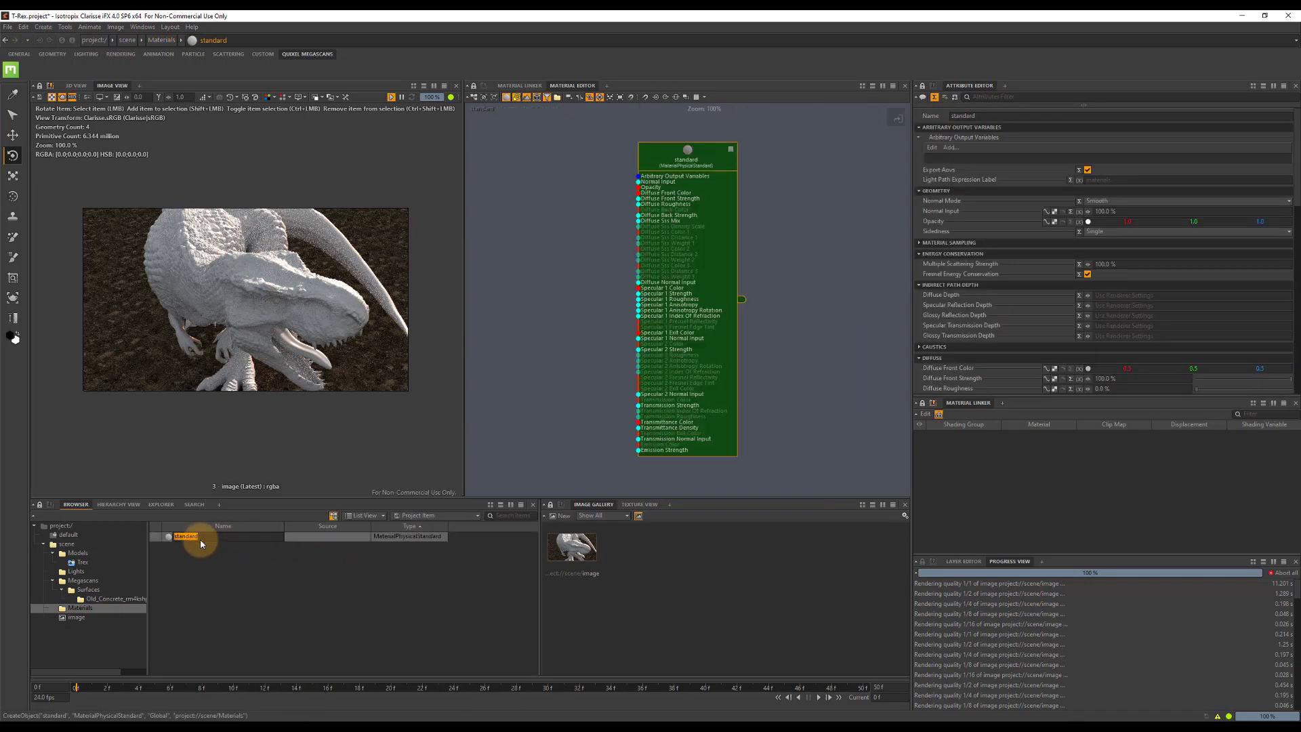
pyautogui.write('Skin')
pyautogui.press('Return')
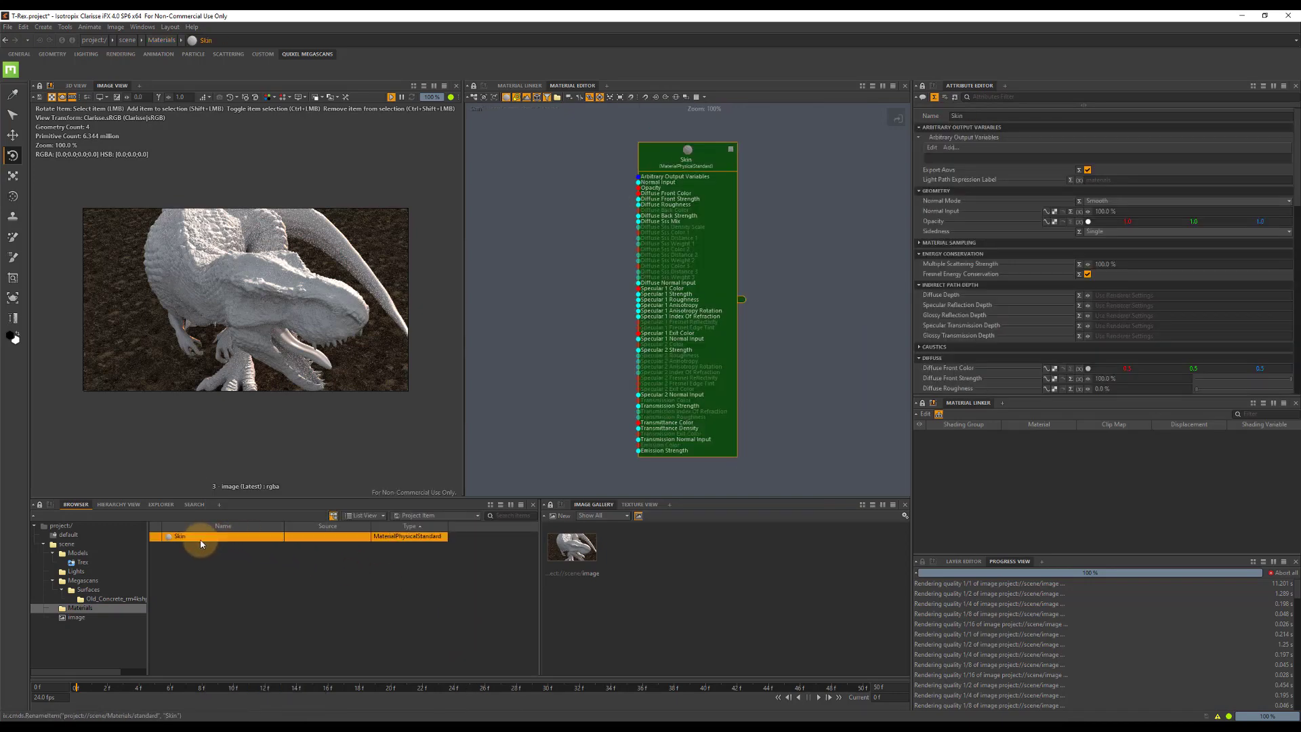
# Assign the Skin material to the Max_MaterialID_0 shading group of the body_t_rex001 mesh in the Trex context.
pyautogui.click(82, 562)
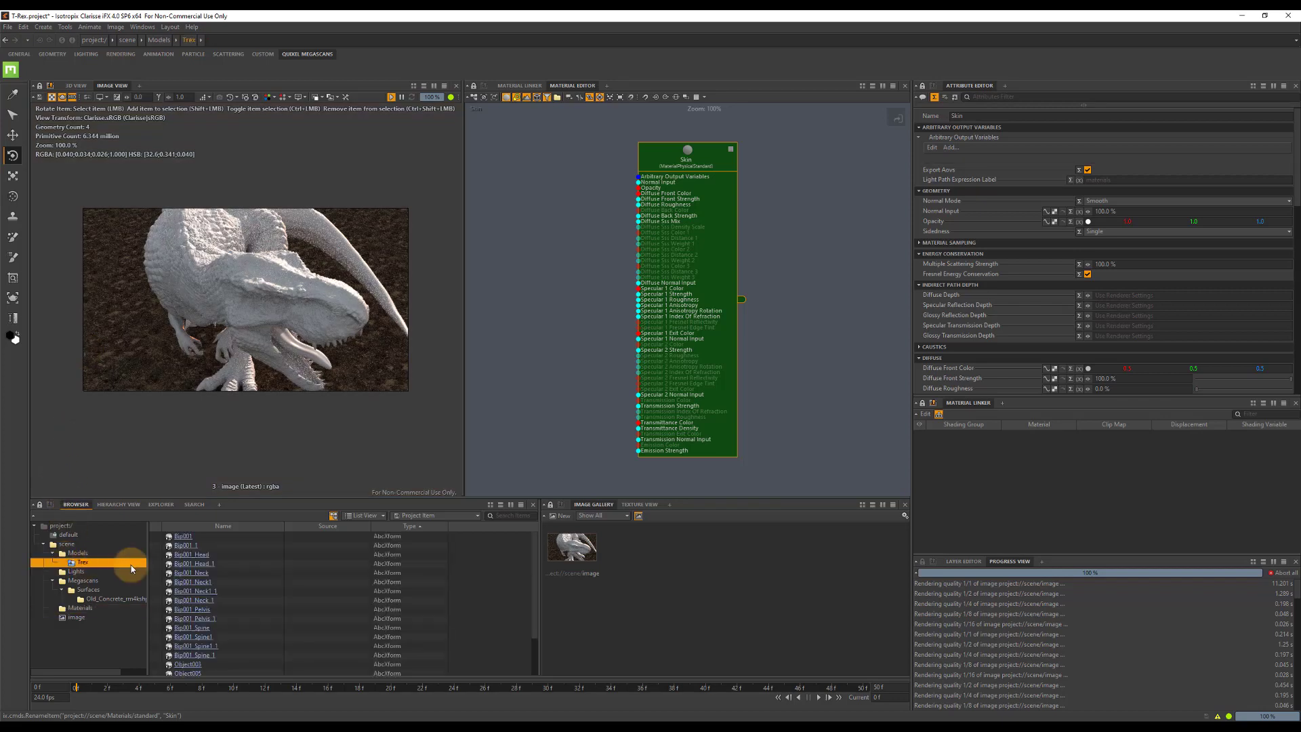
pyautogui.scroll(-3, 224, 626)
pyautogui.click(195, 628)
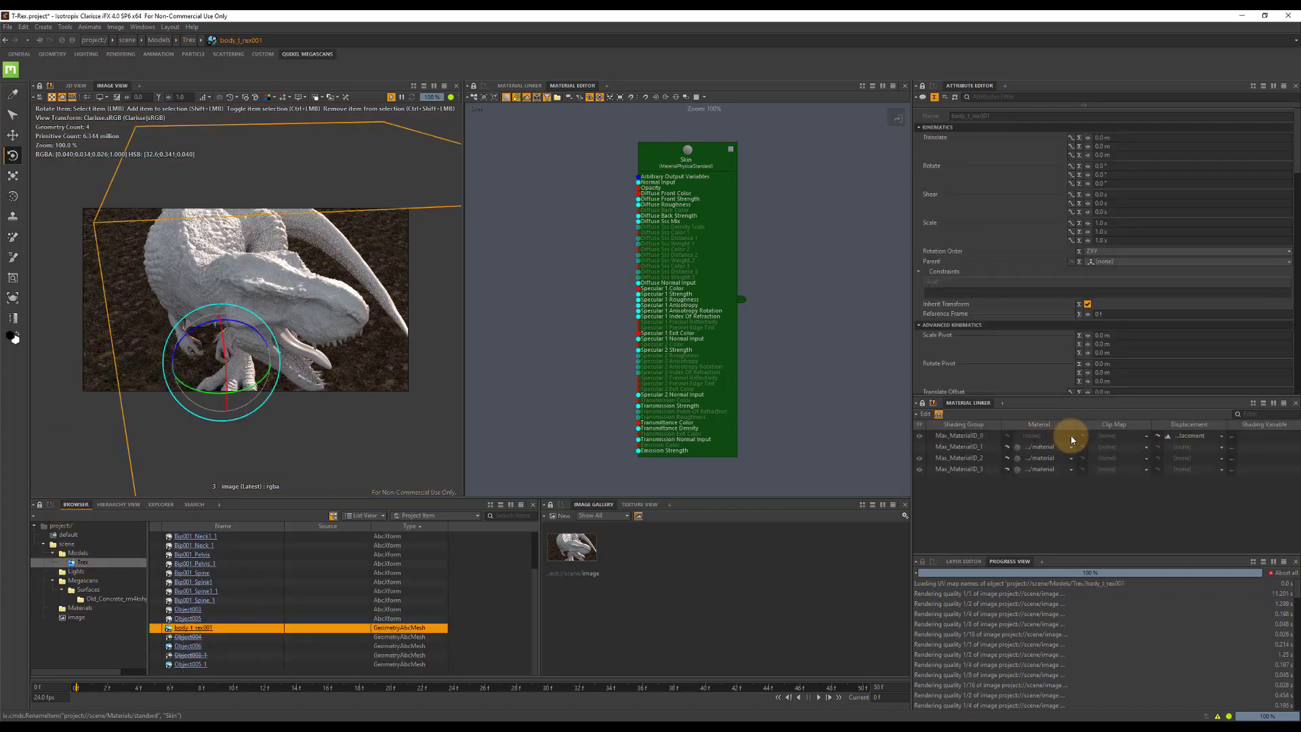
pyautogui.click(1072, 439)
pyautogui.click(521, 287)
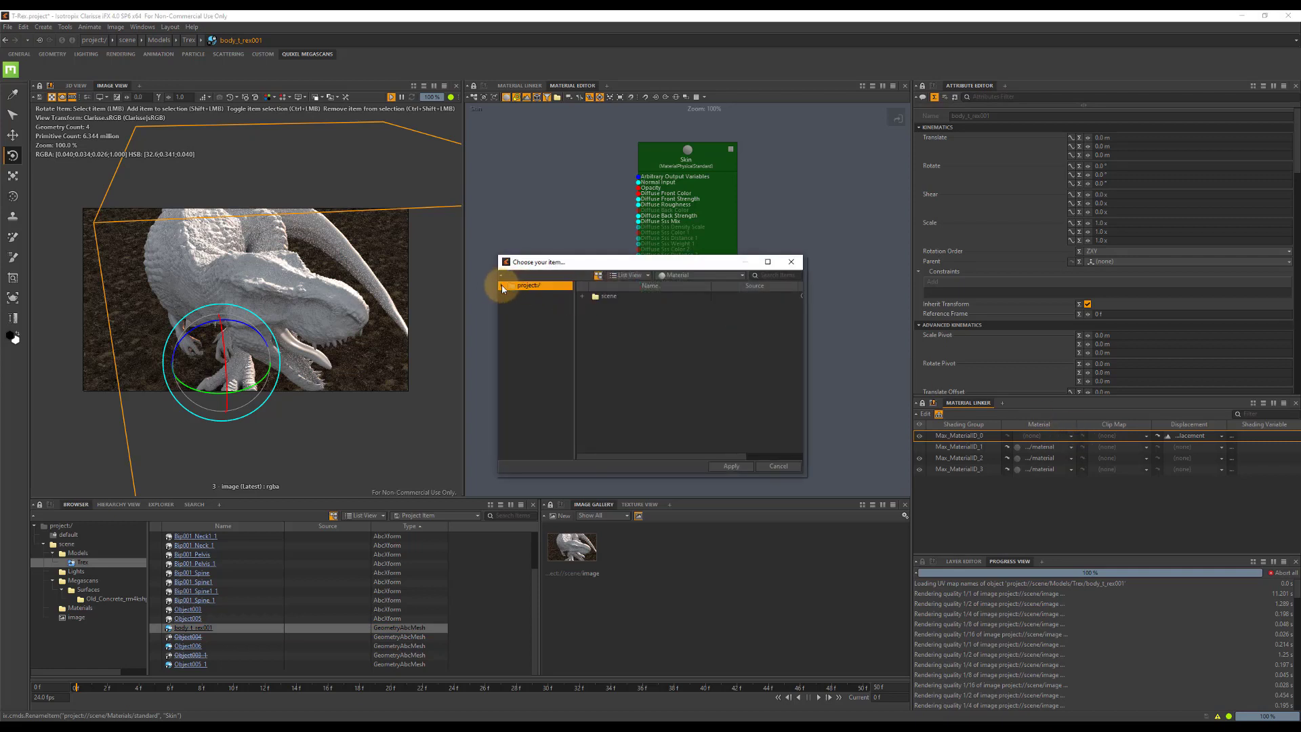
pyautogui.click(533, 305)
pyautogui.click(547, 339)
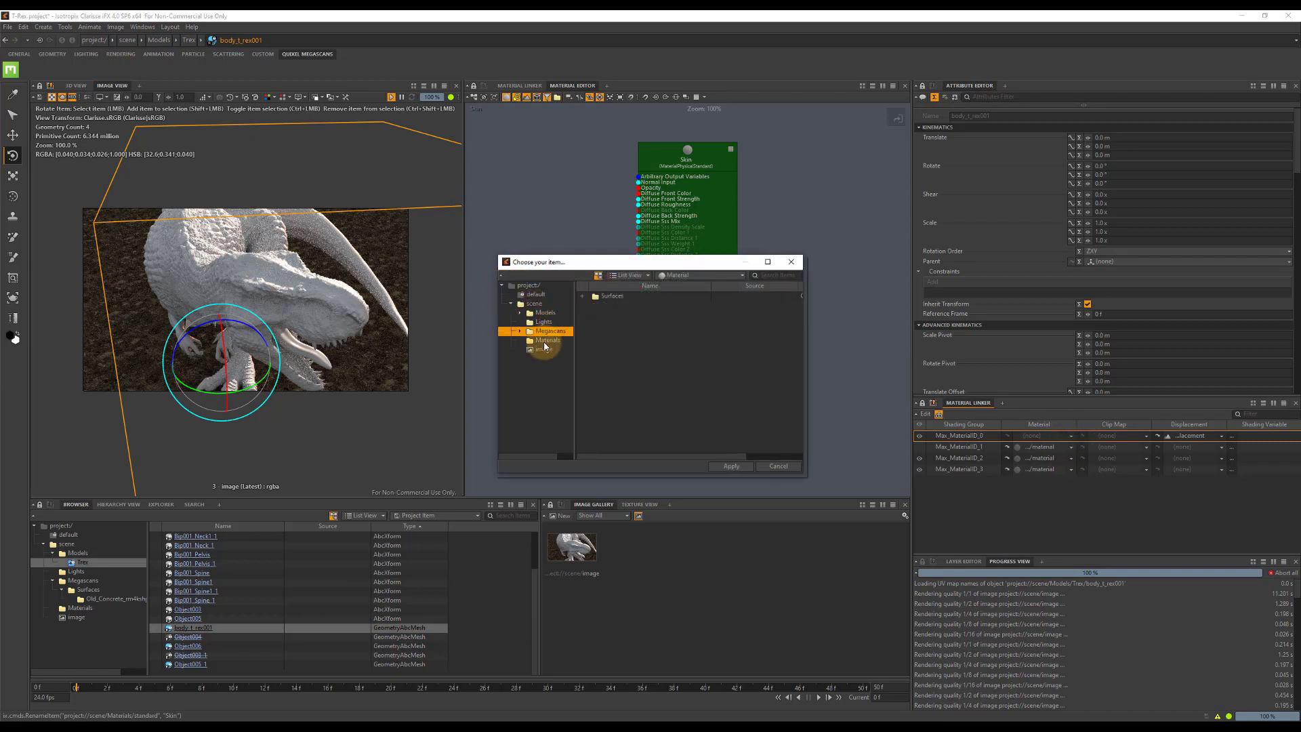
pyautogui.doubleClick(603, 298)
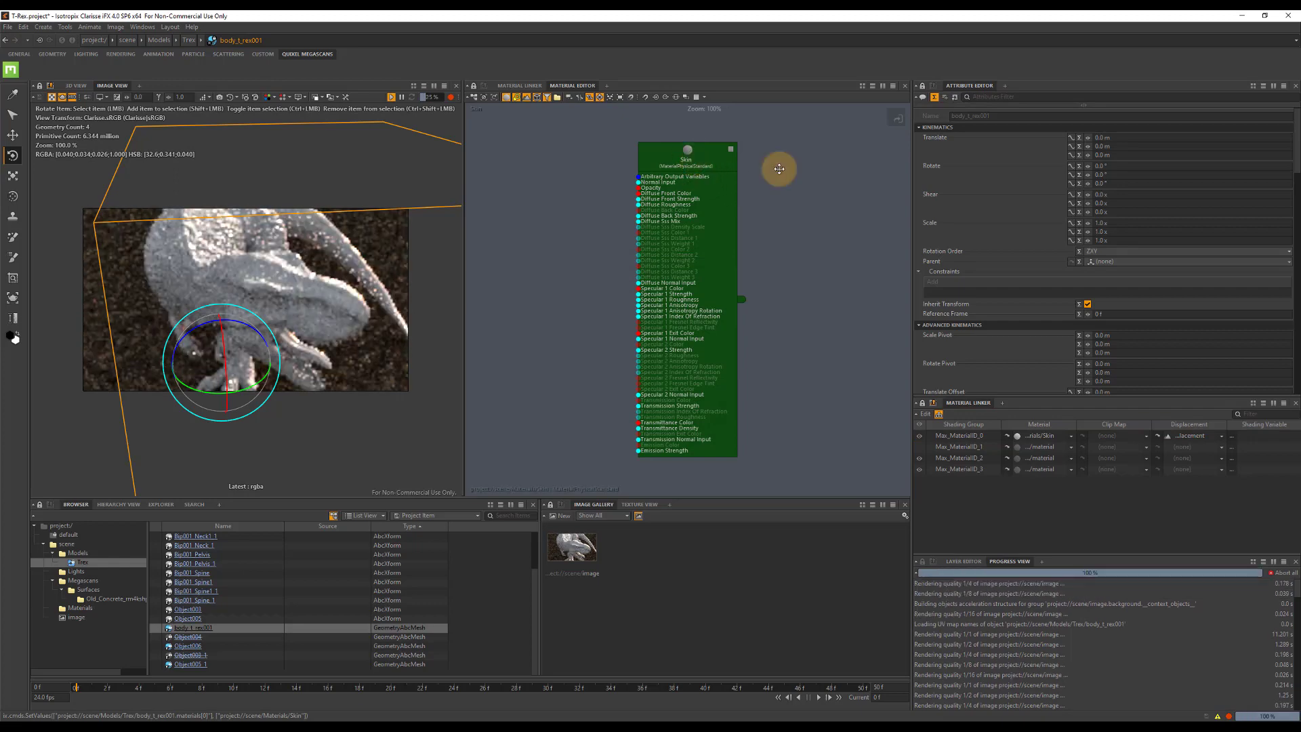
# Set the Skin material's Diffuse Sss Mix to 100% and Diffuse Sss Distance 1 to 0.03.
pyautogui.moveTo(704, 159); pyautogui.dragTo(820, 169)
pyautogui.scroll(-4, 1132, 271)
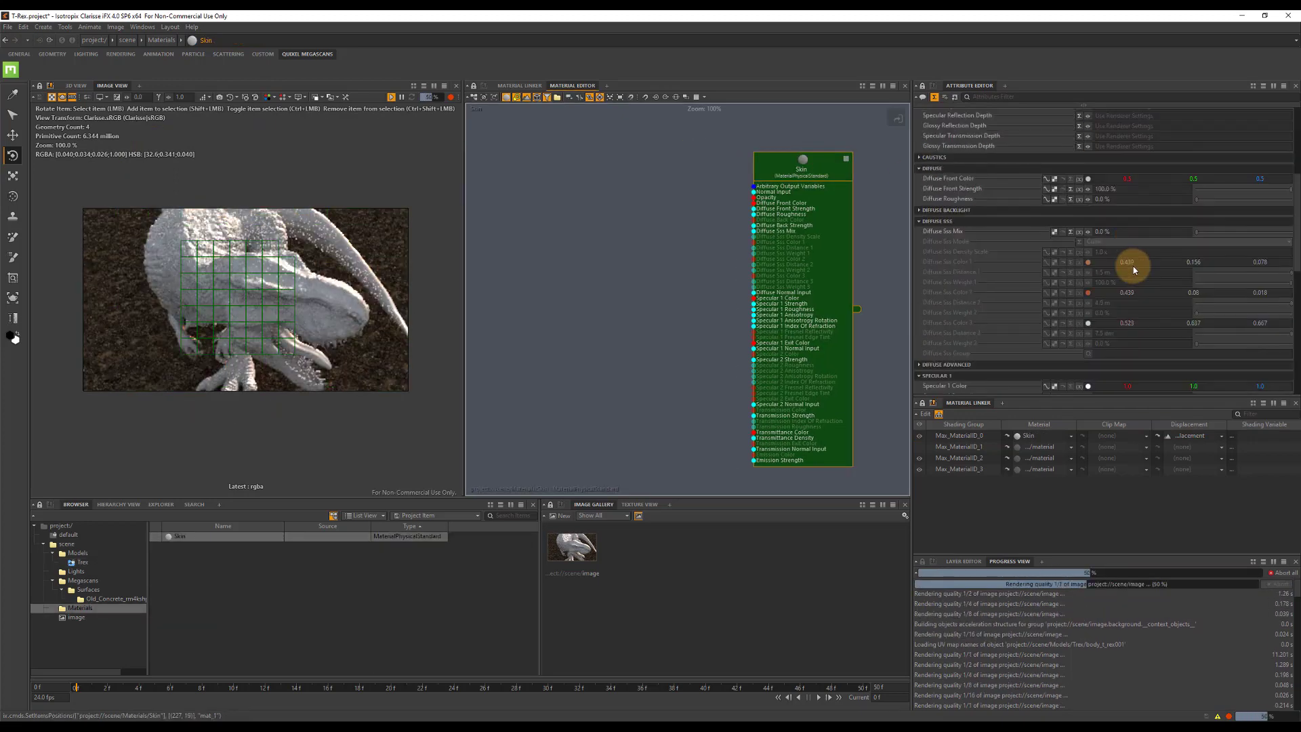
pyautogui.moveTo(1205, 235); pyautogui.dragTo(1273, 234)
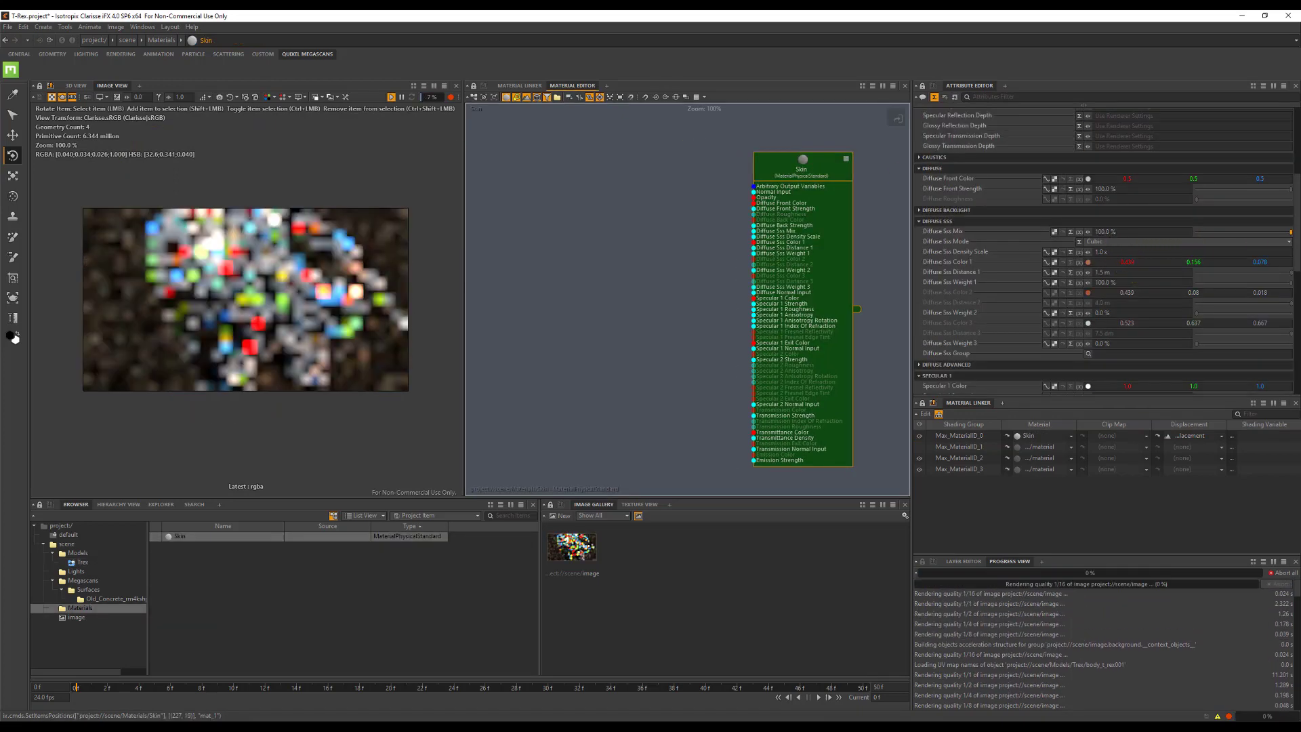
pyautogui.click(1121, 271)
pyautogui.write('0.03')
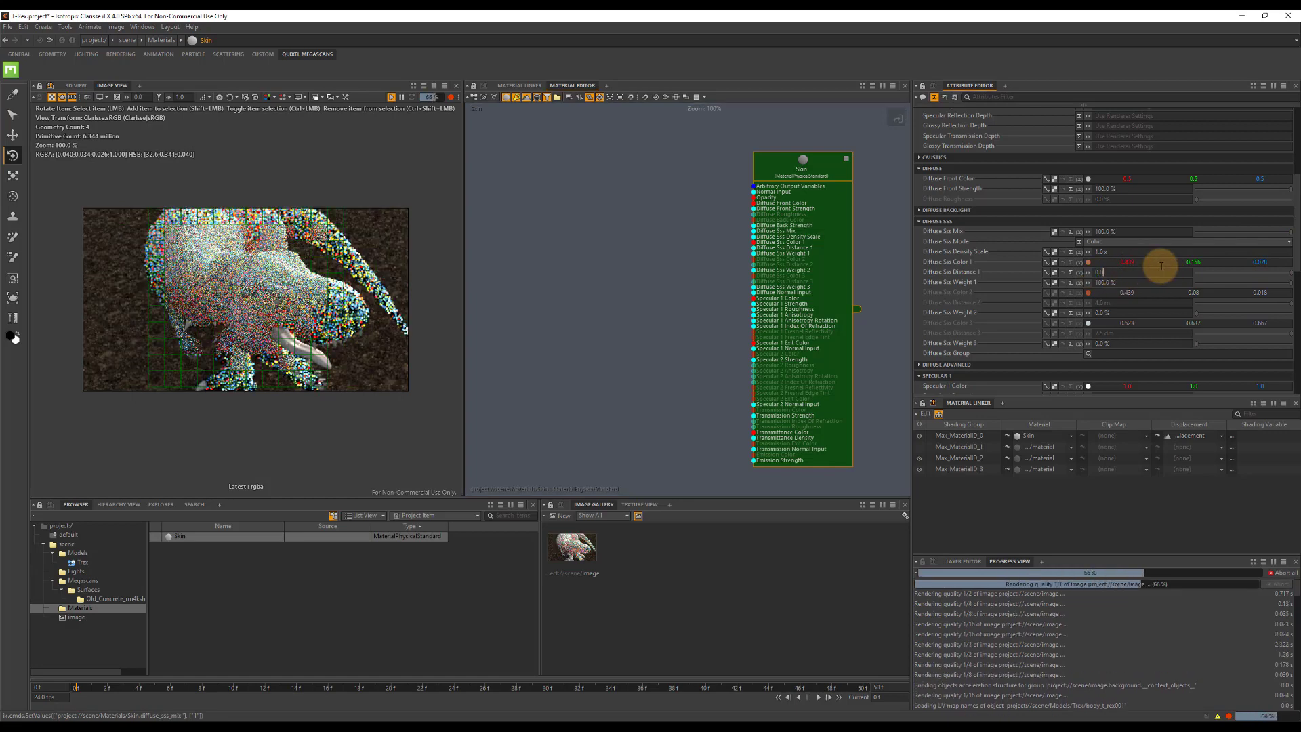
pyautogui.press('Tab')
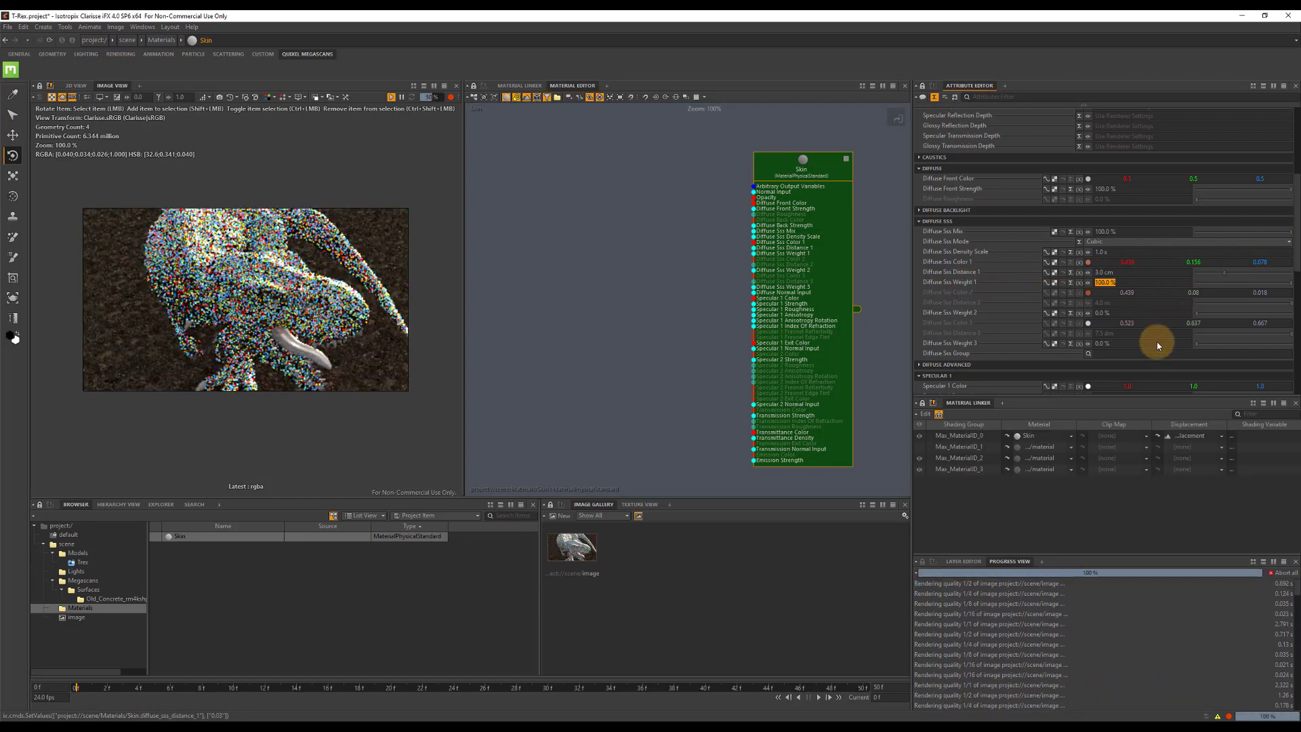
# Set the Skin material's Specular 1 Roughness to 45% and raise its Specular 1 Index Of Refraction.
pyautogui.scroll(-3, 1140, 289)
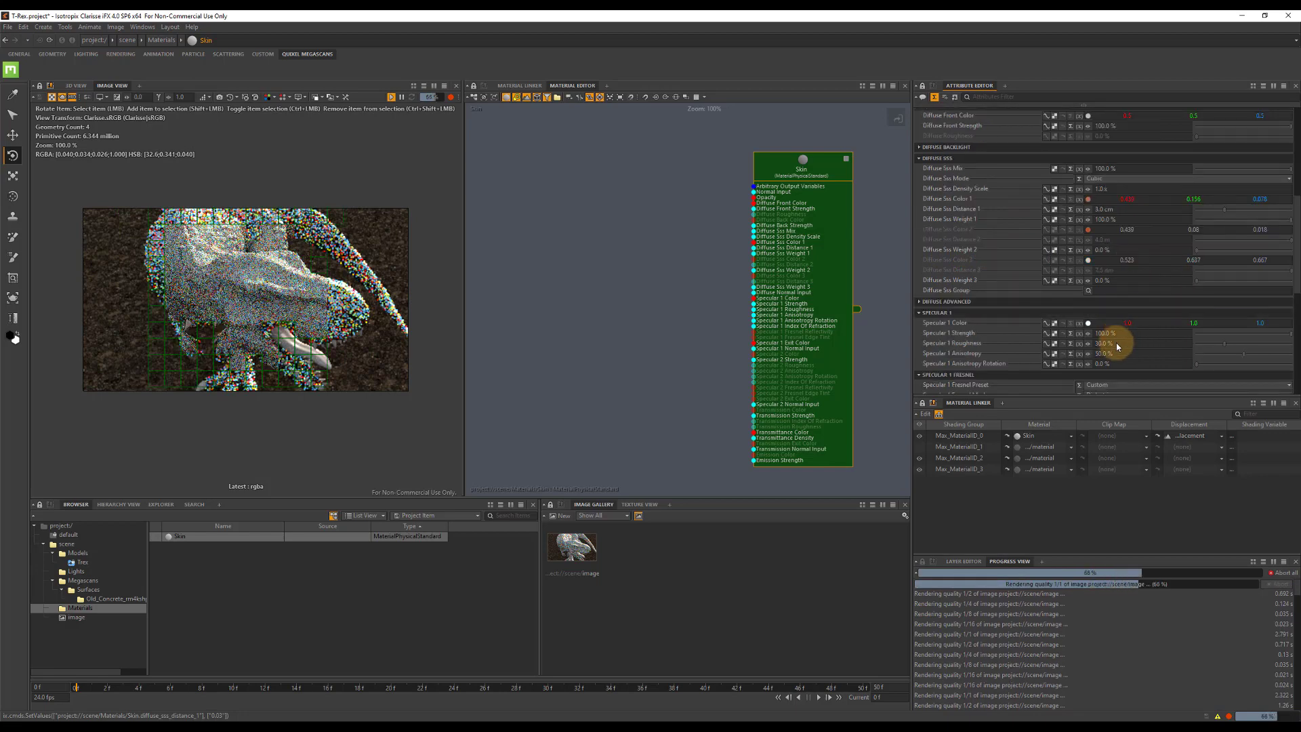
pyautogui.click(1149, 350)
pyautogui.write('45')
pyautogui.press('Tab')
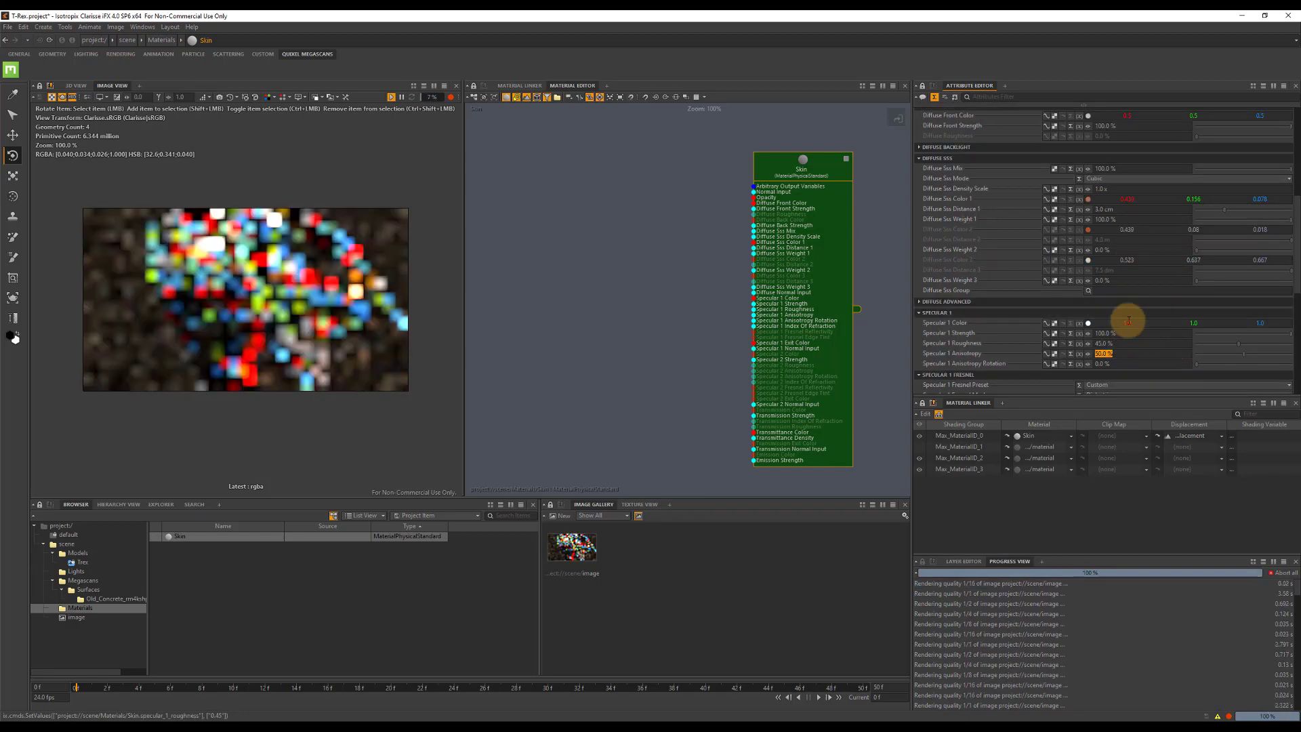
pyautogui.scroll(-6, 1127, 316)
pyautogui.scroll(-3, 1150, 315)
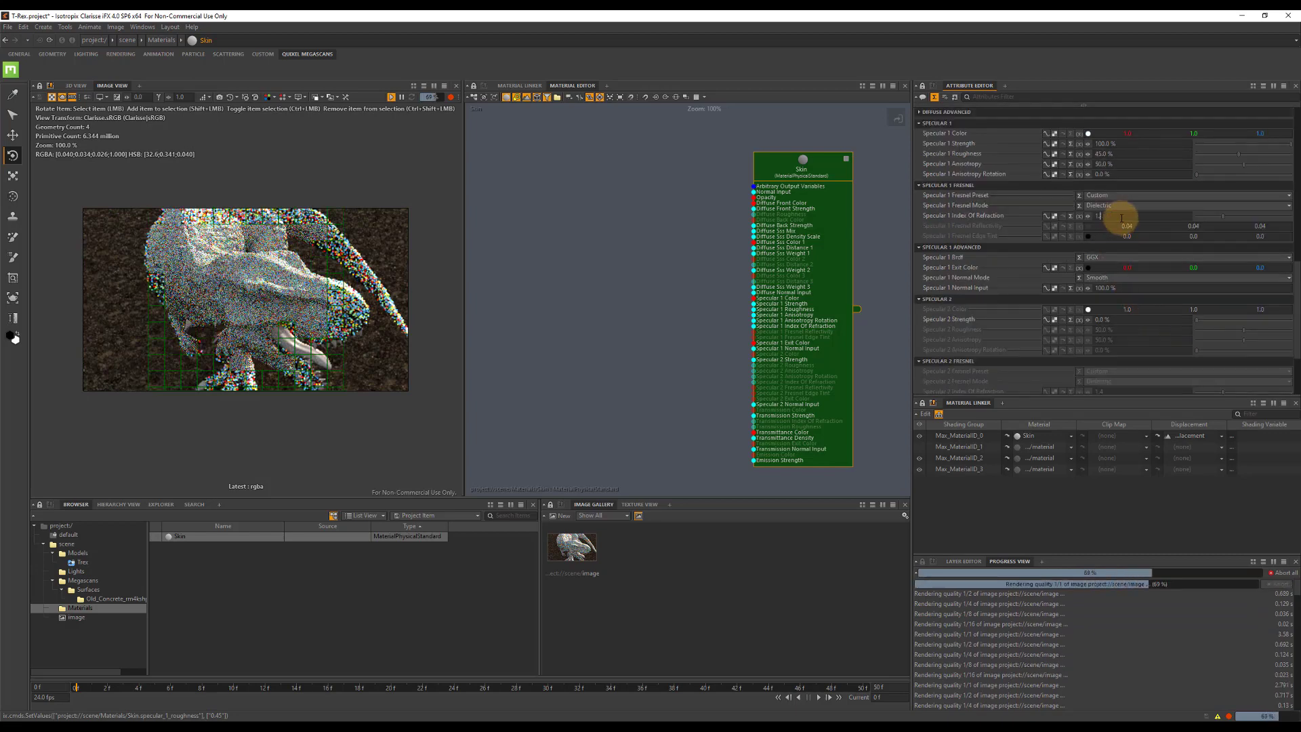
pyautogui.press('Tab')
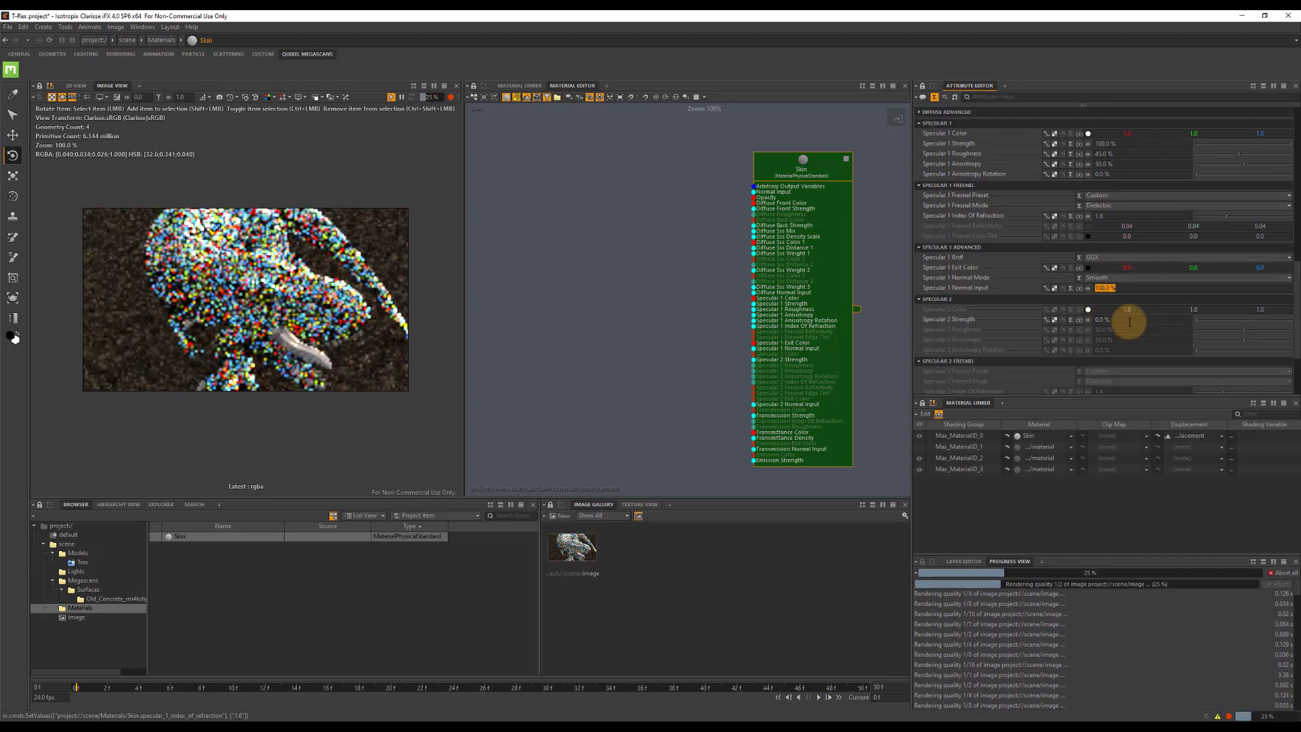
# Configure the Skin material's second specular layer with 20% strength, 30% roughness and an index of refraction of 1.7.
pyautogui.click(1129, 322)
pyautogui.write('20')
pyautogui.press('Tab')
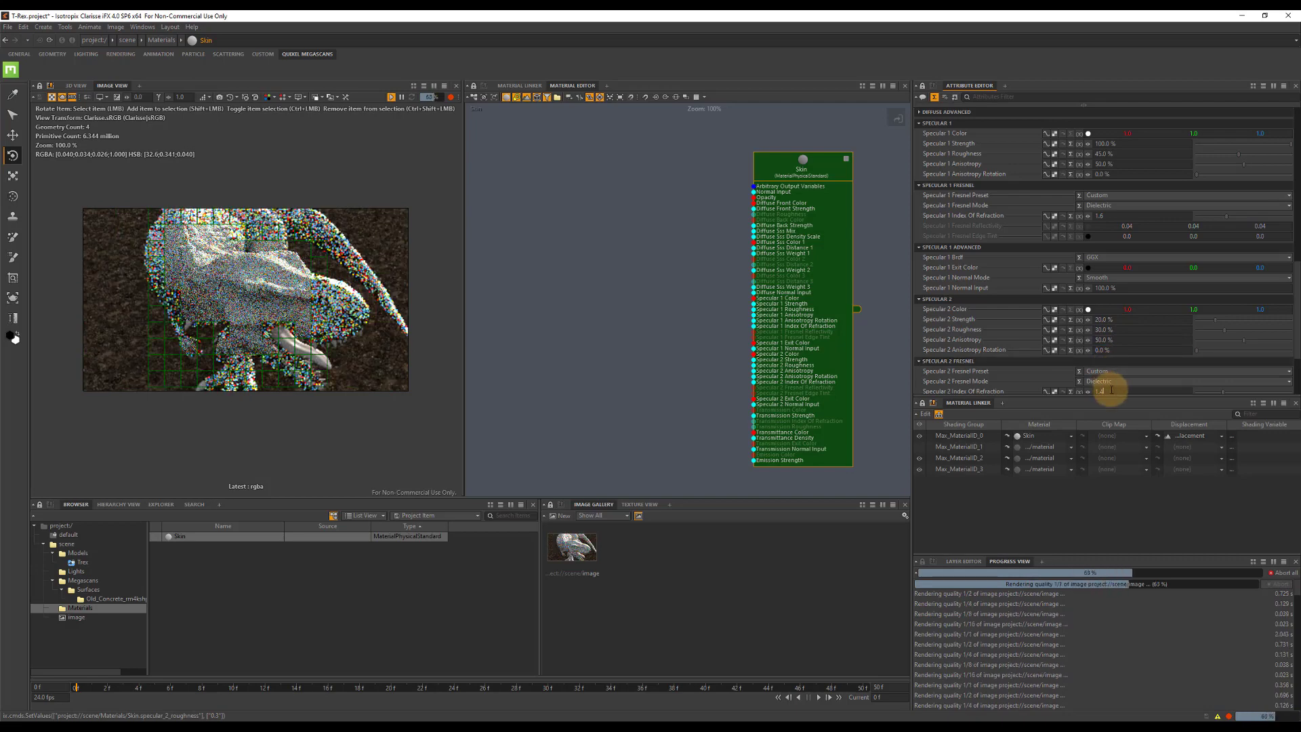
pyautogui.press('Return')
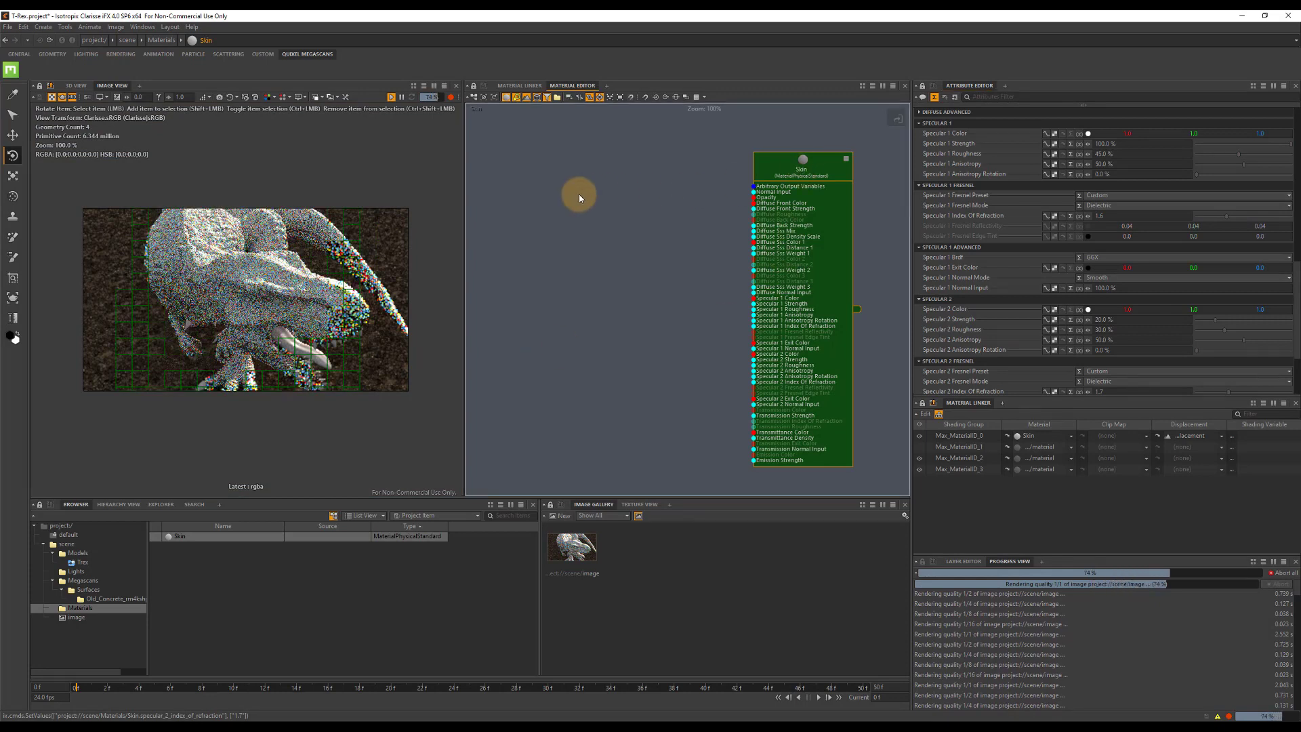
# Add a TextureMapFile node beside the Skin material in the Material Editor and name it Skin_Diffuse.
pyautogui.click(527, 199)
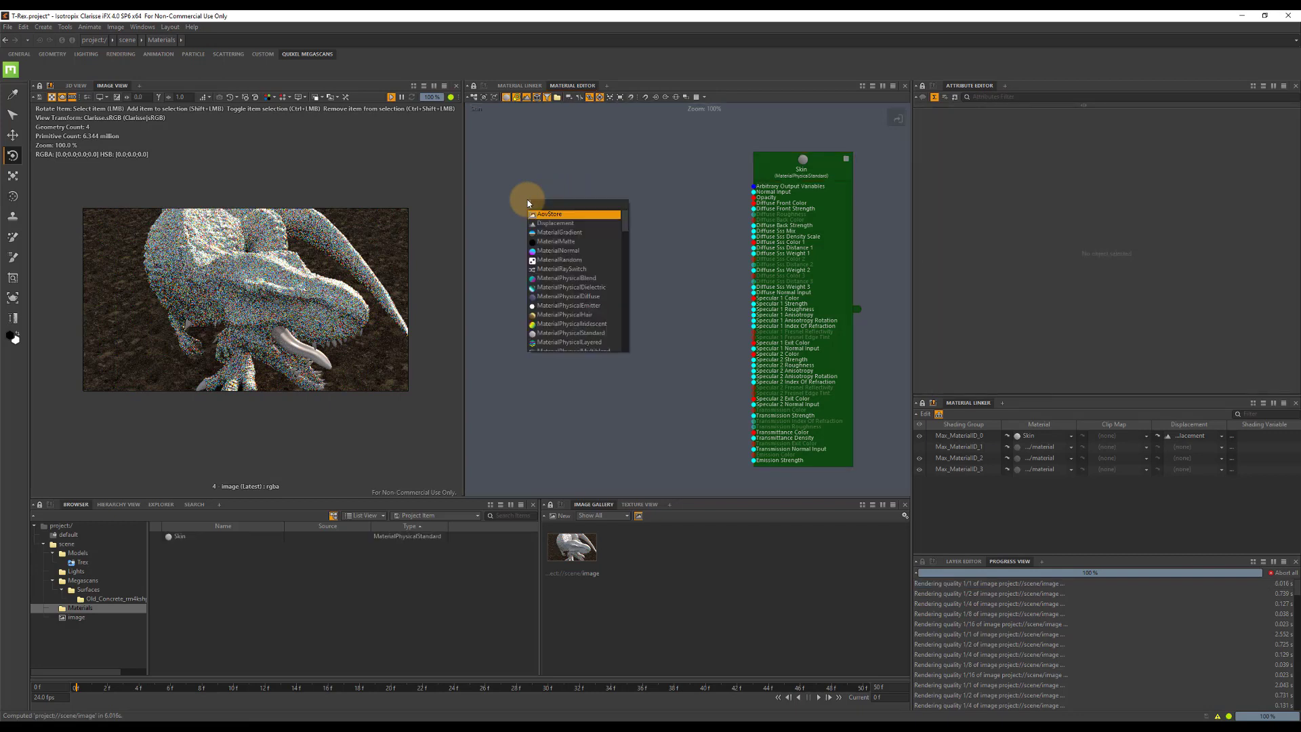
pyautogui.write('map')
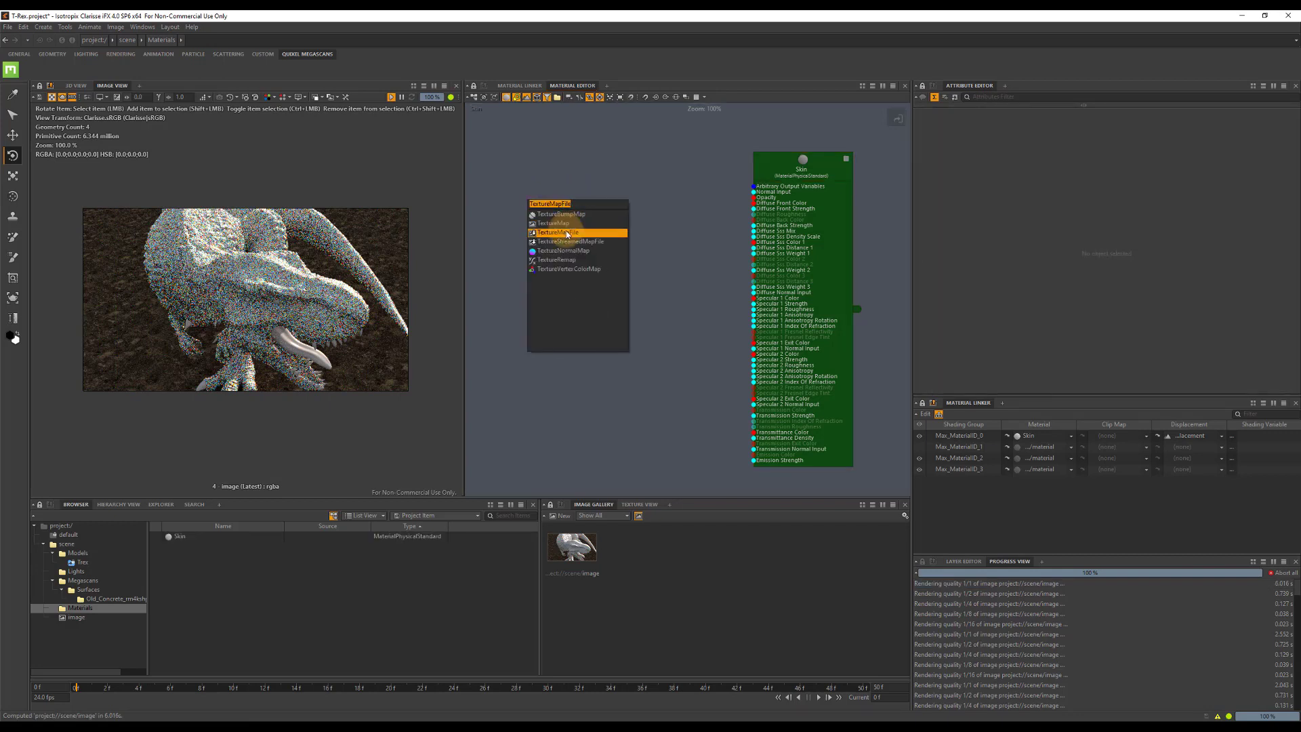
pyautogui.click(558, 233)
pyautogui.press('F2')
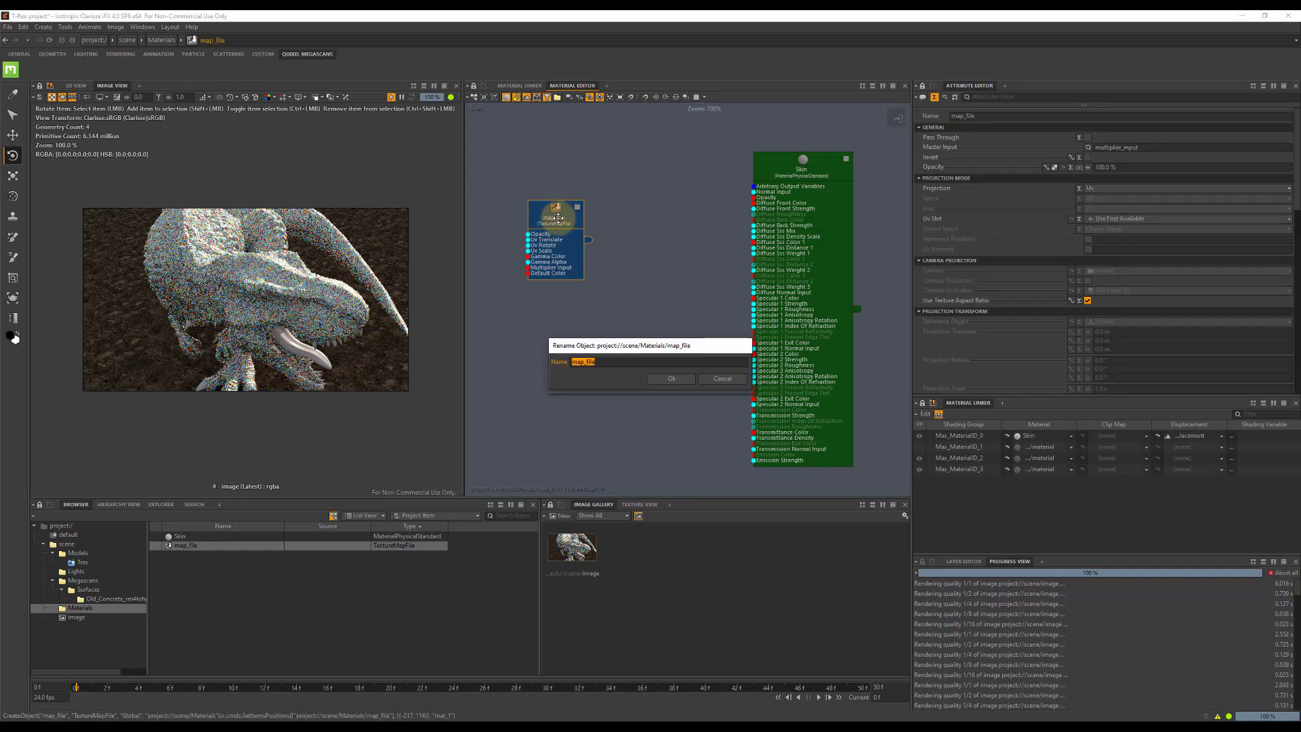
pyautogui.write('Skin_Diffuse')
pyautogui.press('Return')
# Load color_body.tif from the T-Rex textures folder into Skin_Diffuse and connect the node to the Skin material's Diffuse Front Color.
pyautogui.scroll(-2, 1173, 300)
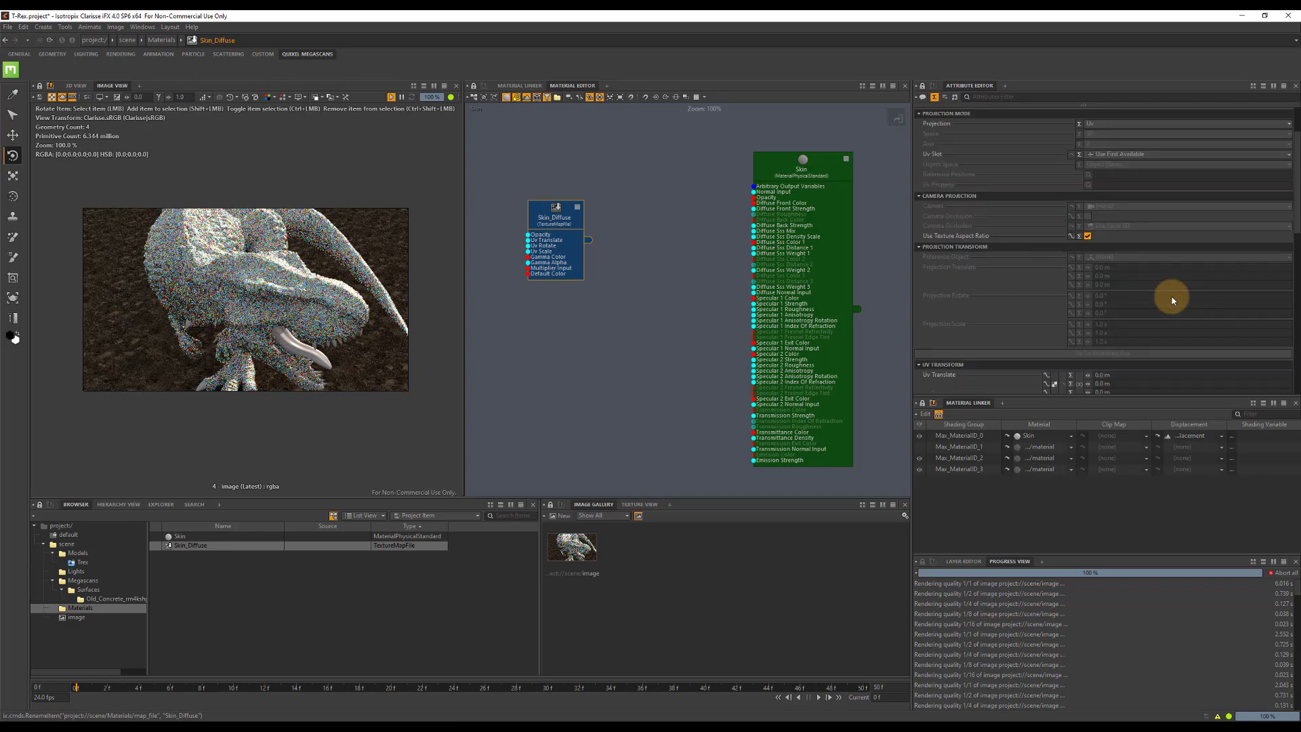
pyautogui.scroll(-5, 1173, 300)
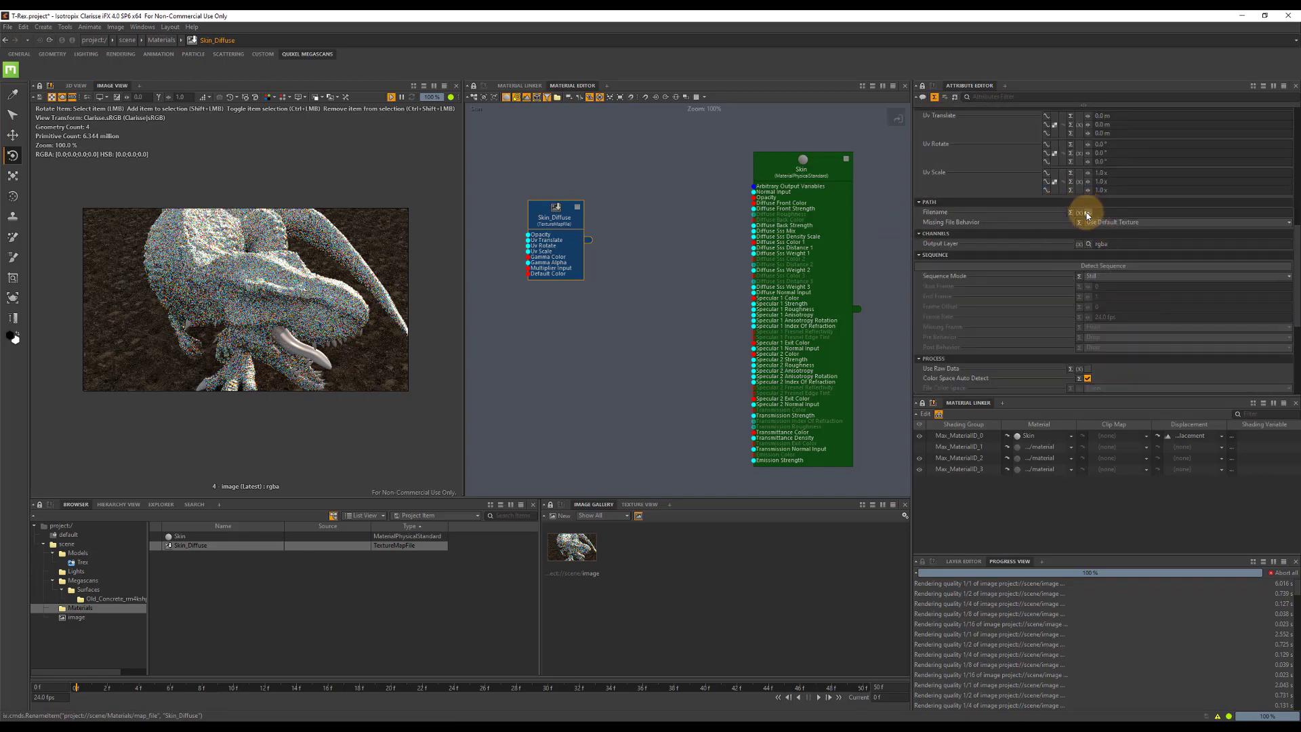
pyautogui.click(1086, 214)
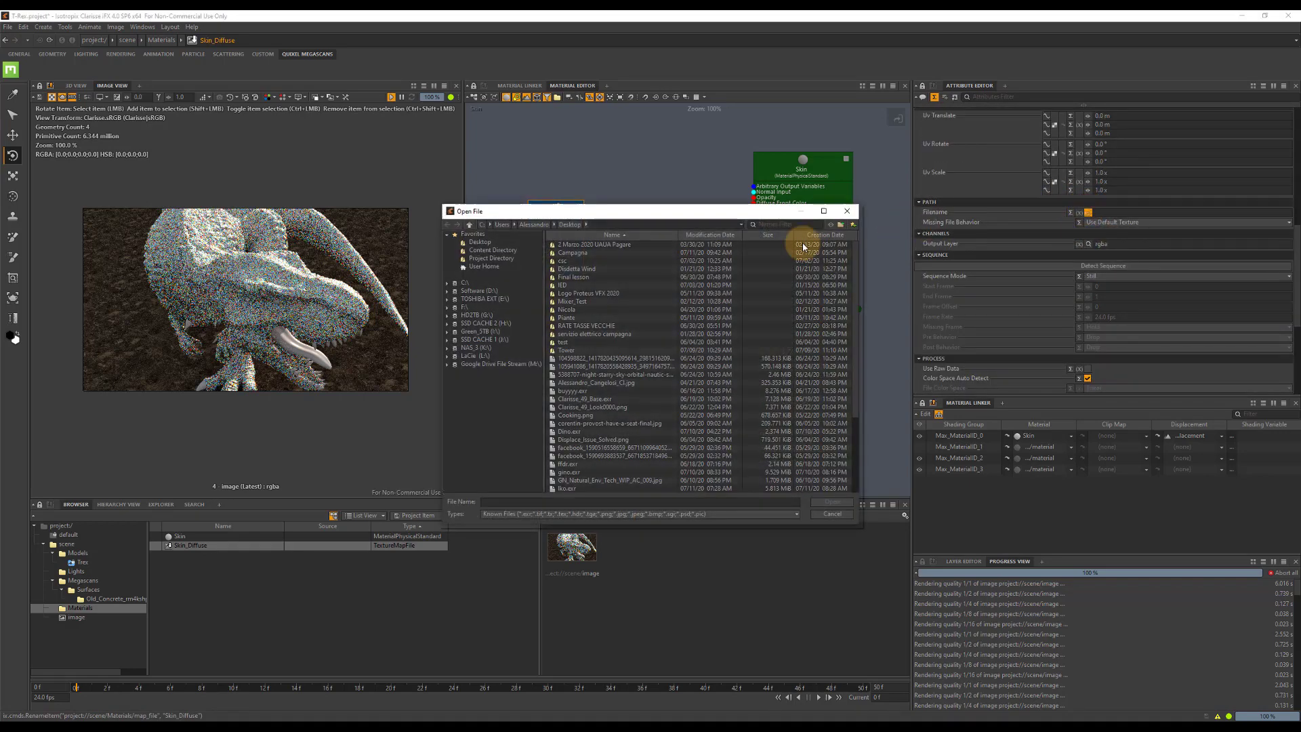
pyautogui.click(484, 266)
pyautogui.click(575, 317)
pyautogui.doubleClick(573, 326)
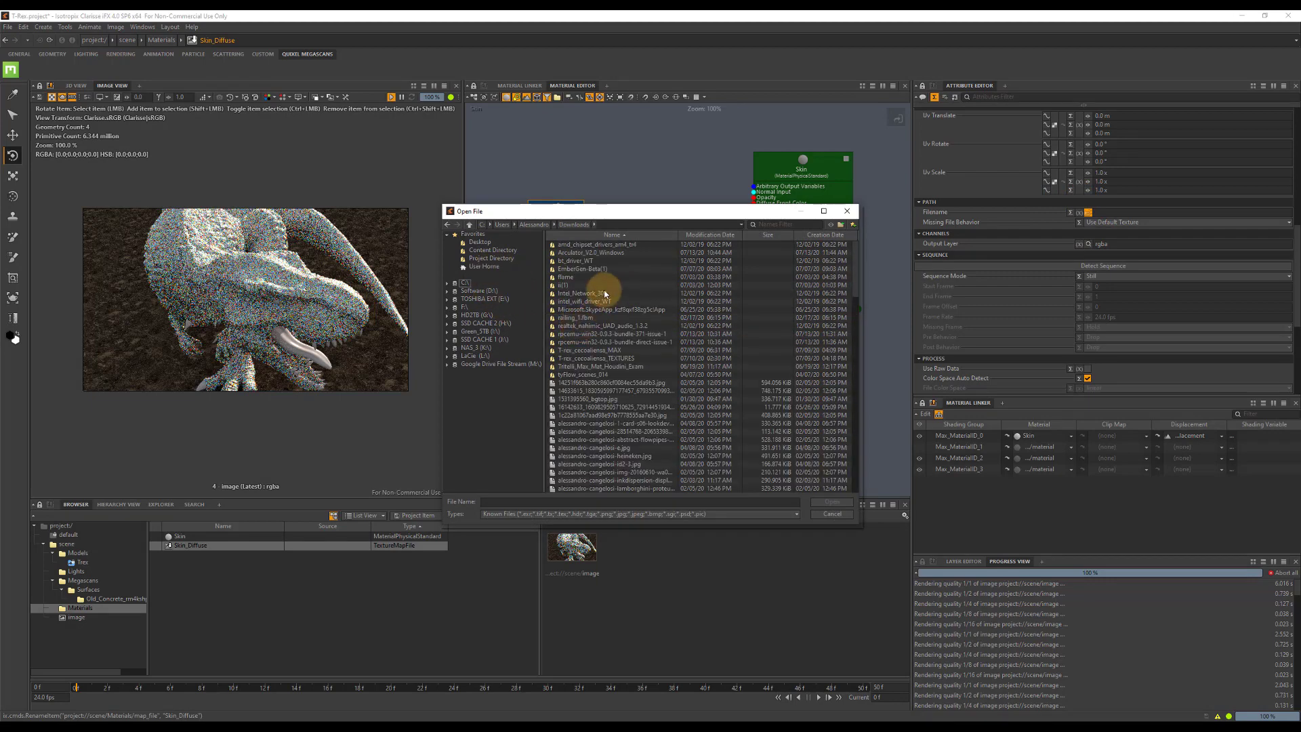
pyautogui.click(622, 341)
pyautogui.doubleClick(616, 359)
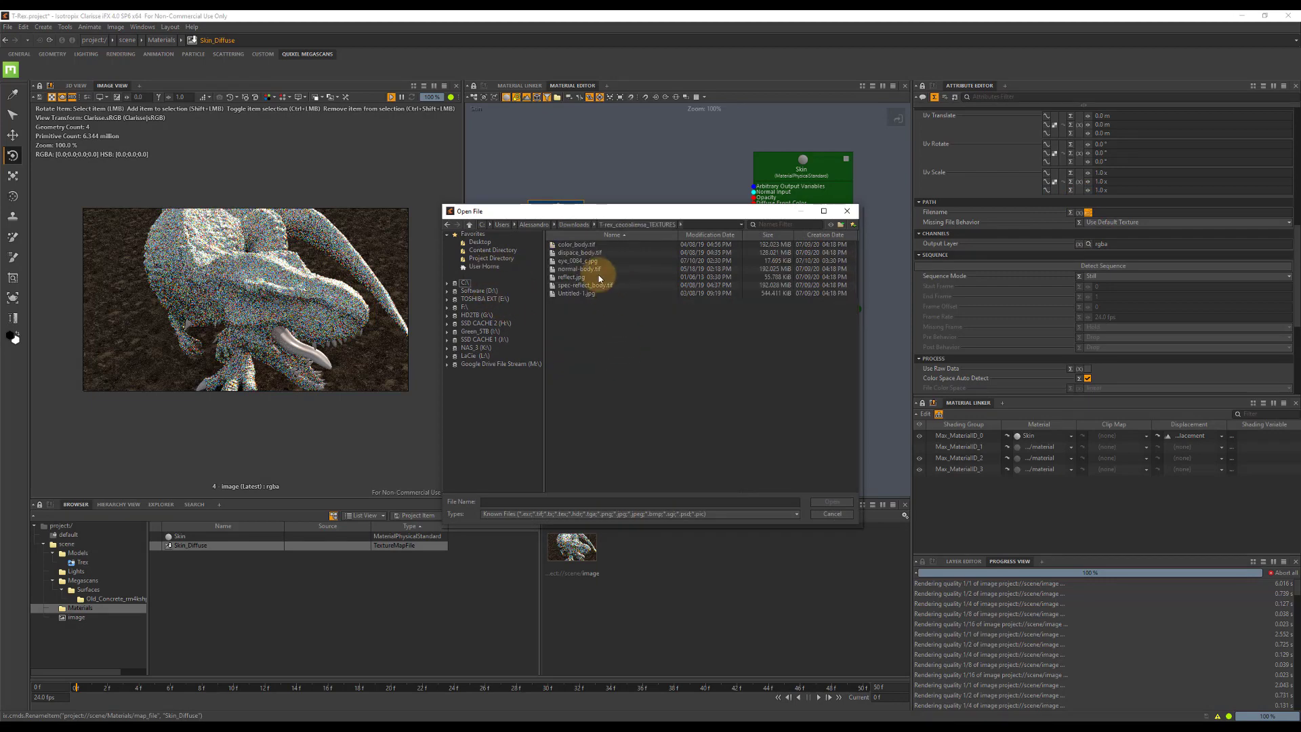
pyautogui.doubleClick(587, 244)
pyautogui.moveTo(587, 242); pyautogui.dragTo(749, 208)
pyautogui.moveTo(531, 241); pyautogui.dragTo(492, 219)
# Add a TextureBlend node between the Skin_Diffuse texture and the Skin material.
pyautogui.click(584, 267)
pyautogui.rightClick(584, 267)
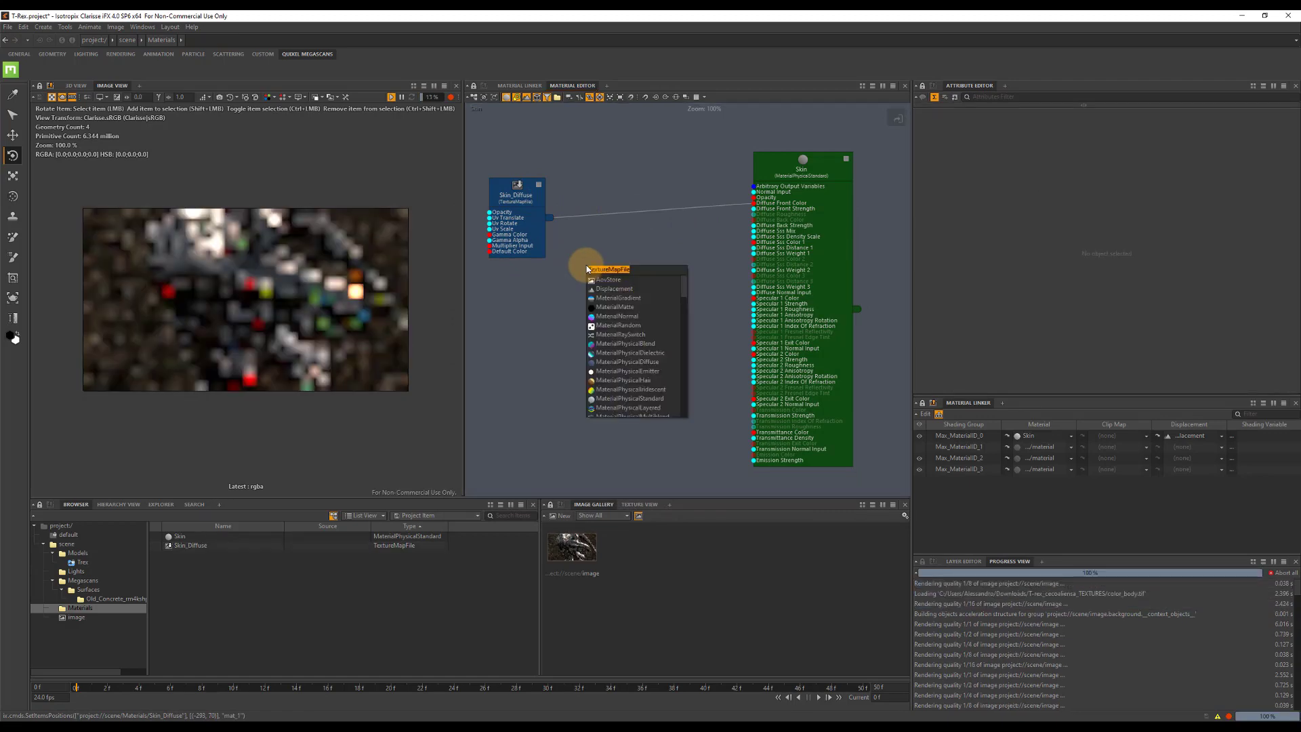
pyautogui.write('ben')
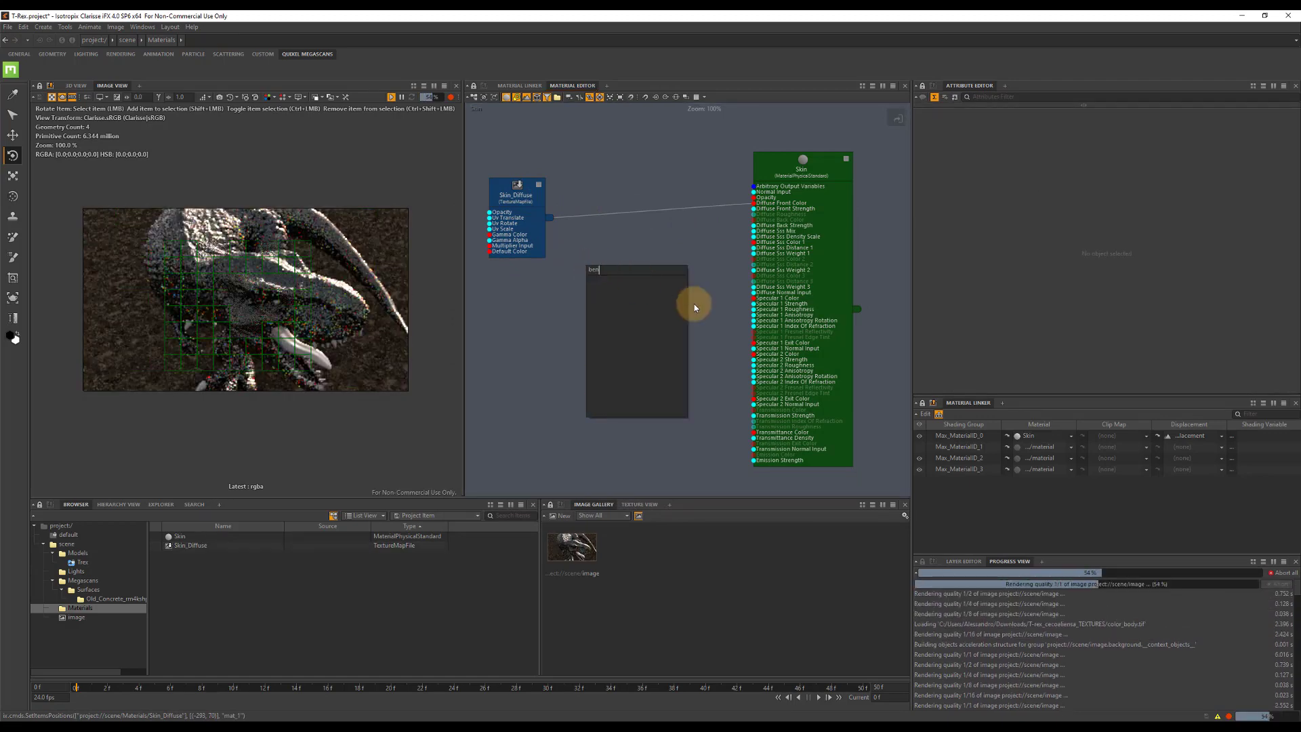
pyautogui.press('BackSpace')
pyautogui.press('BackSpace')
pyautogui.write('lend')
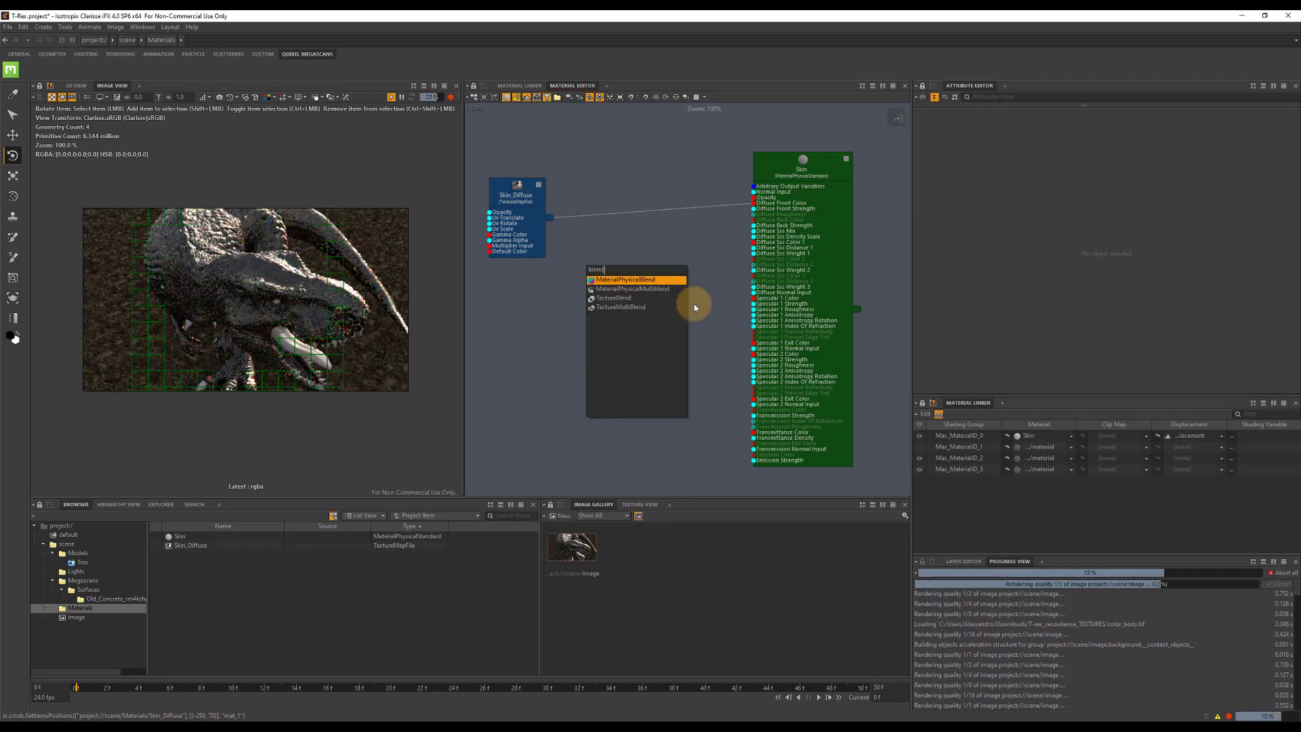
pyautogui.click(613, 298)
pyautogui.moveTo(608, 277); pyautogui.dragTo(622, 252)
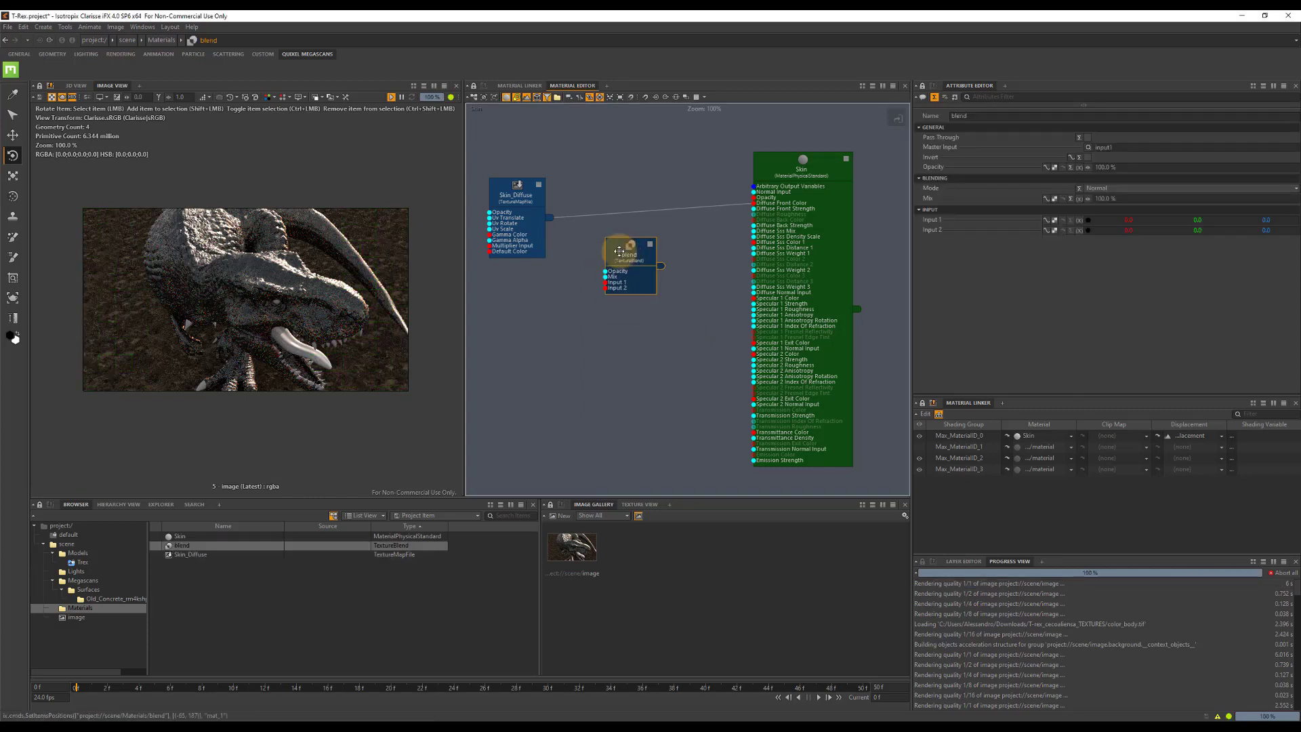
# Duplicate the Skin_Diffuse node, place the copy below the original and rename it Skin_Spec.
pyautogui.click(789, 172)
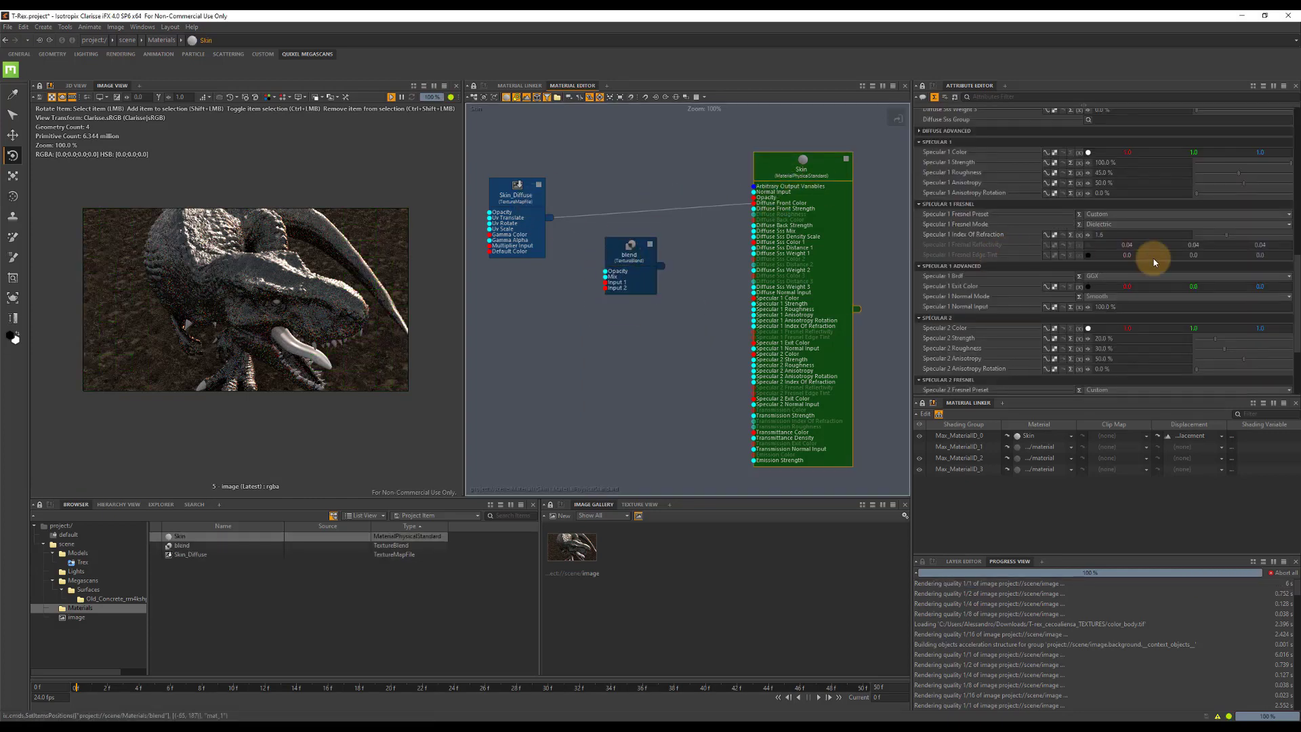
pyautogui.click(525, 202)
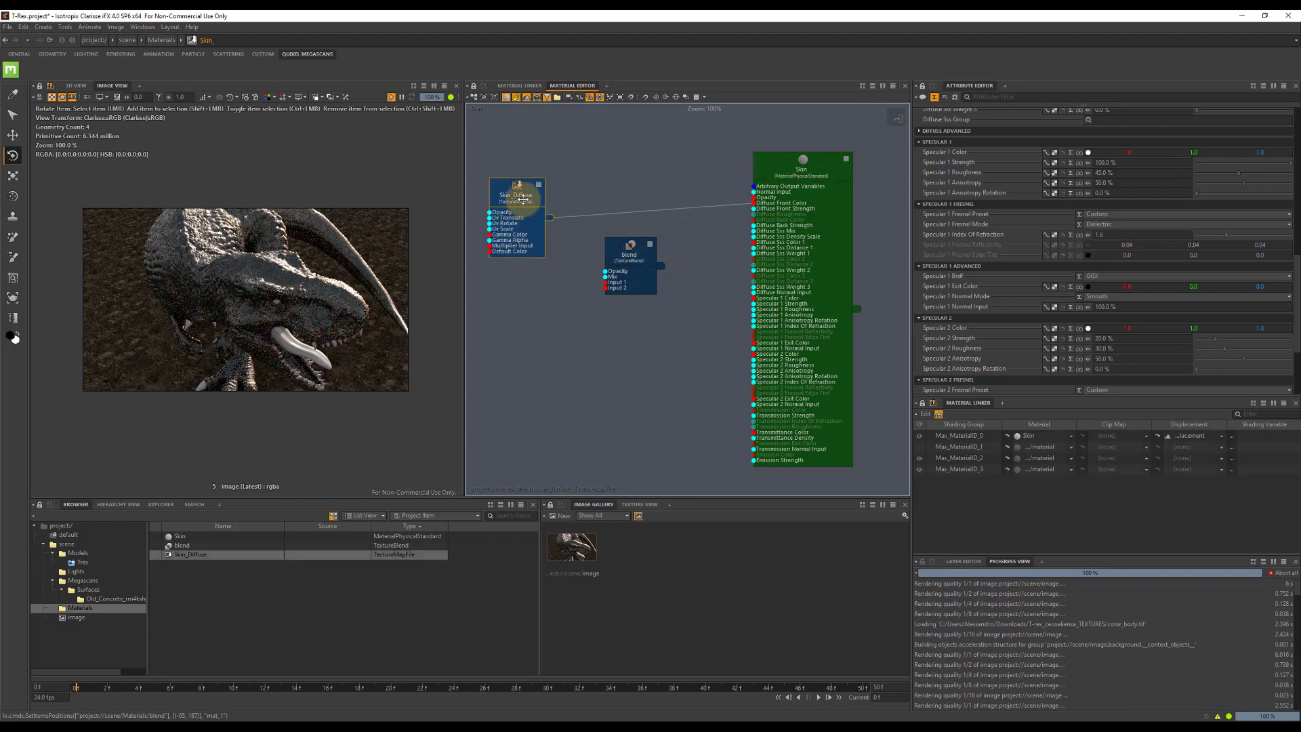
pyautogui.hotkey('ctrl', 'v')
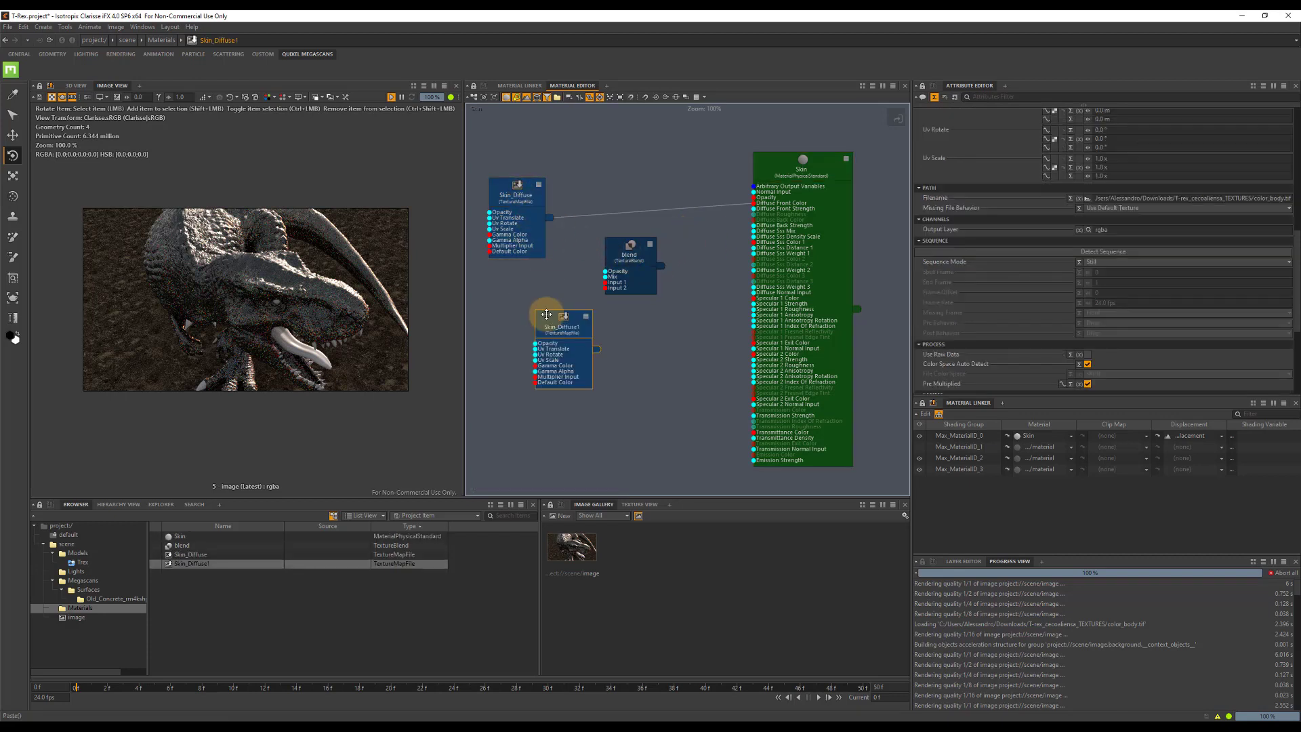
pyautogui.moveTo(543, 313); pyautogui.dragTo(511, 306)
pyautogui.press('F2')
pyautogui.click(643, 360)
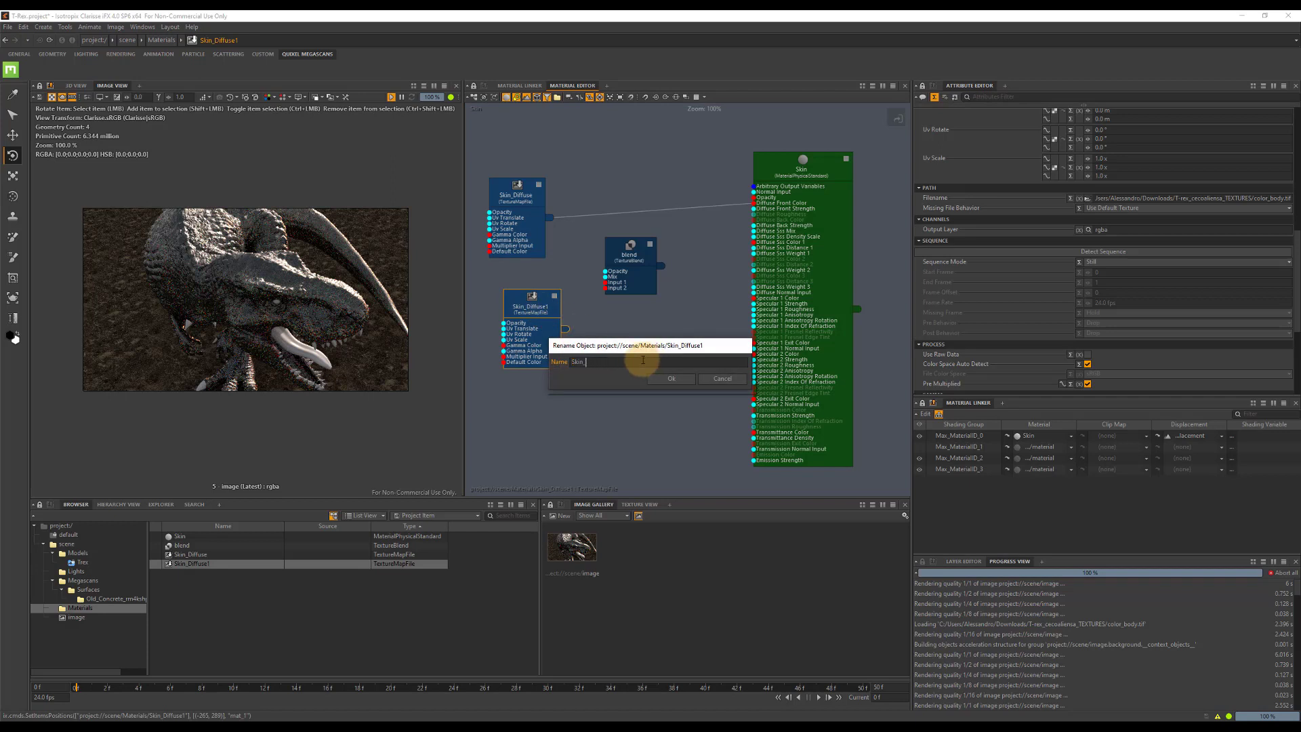
pyautogui.write('Spec')
pyautogui.press('Return')
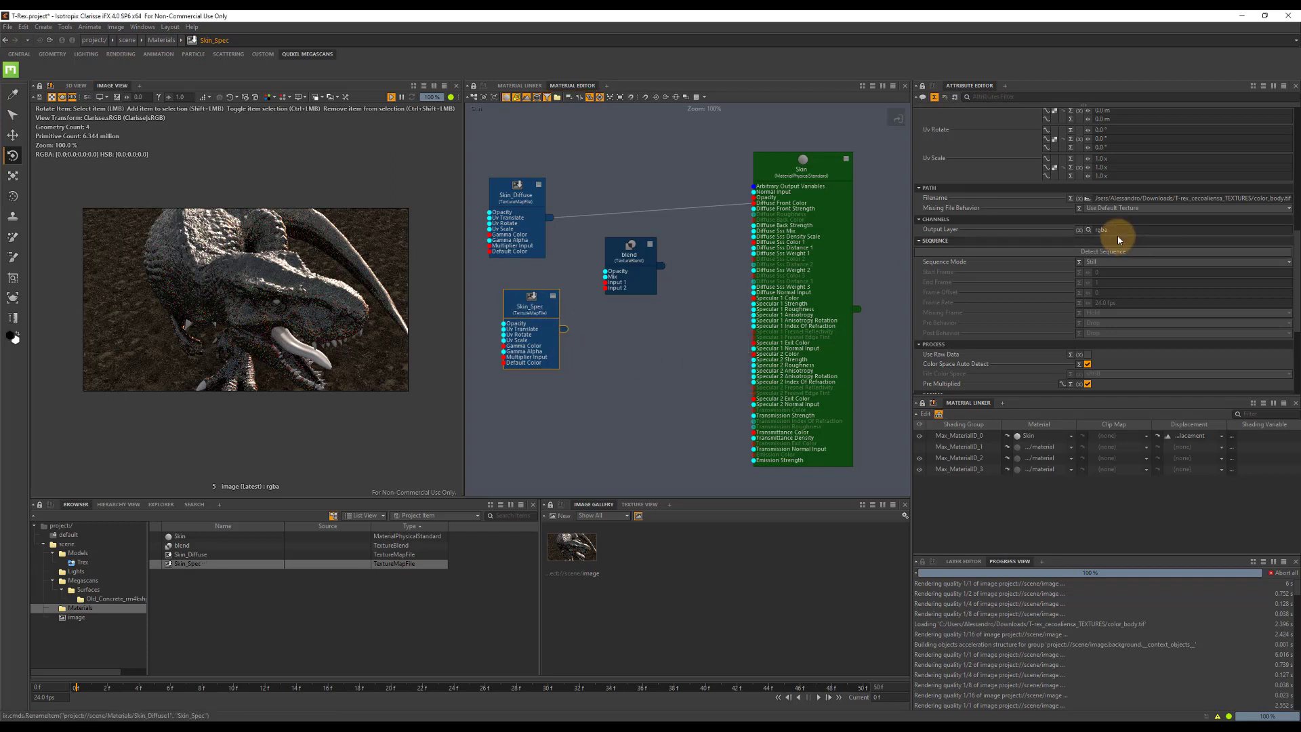
# Load spec-reflect_body.tif into Skin_Spec, preview the texture, and connect the node to the Skin material's Specular 1 Strength.
pyautogui.click(1081, 197)
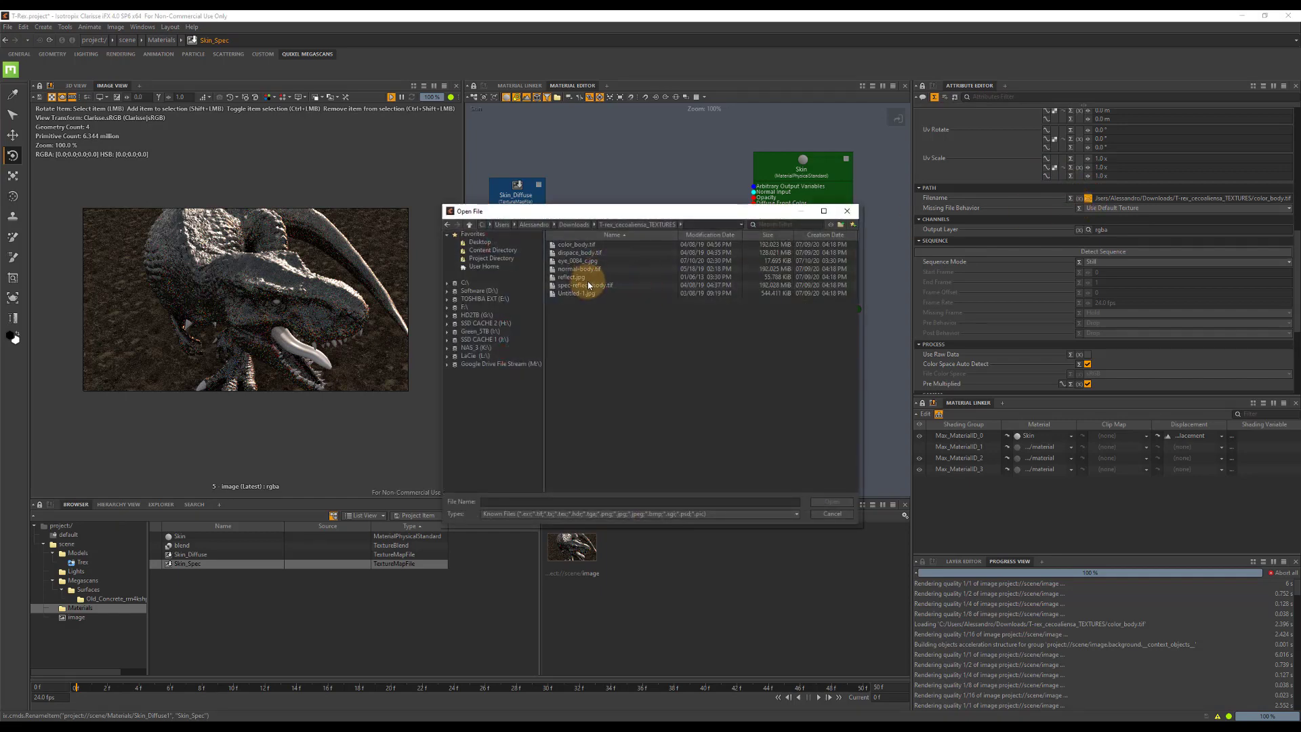
pyautogui.click(587, 285)
pyautogui.doubleClick(588, 285)
pyautogui.click(639, 504)
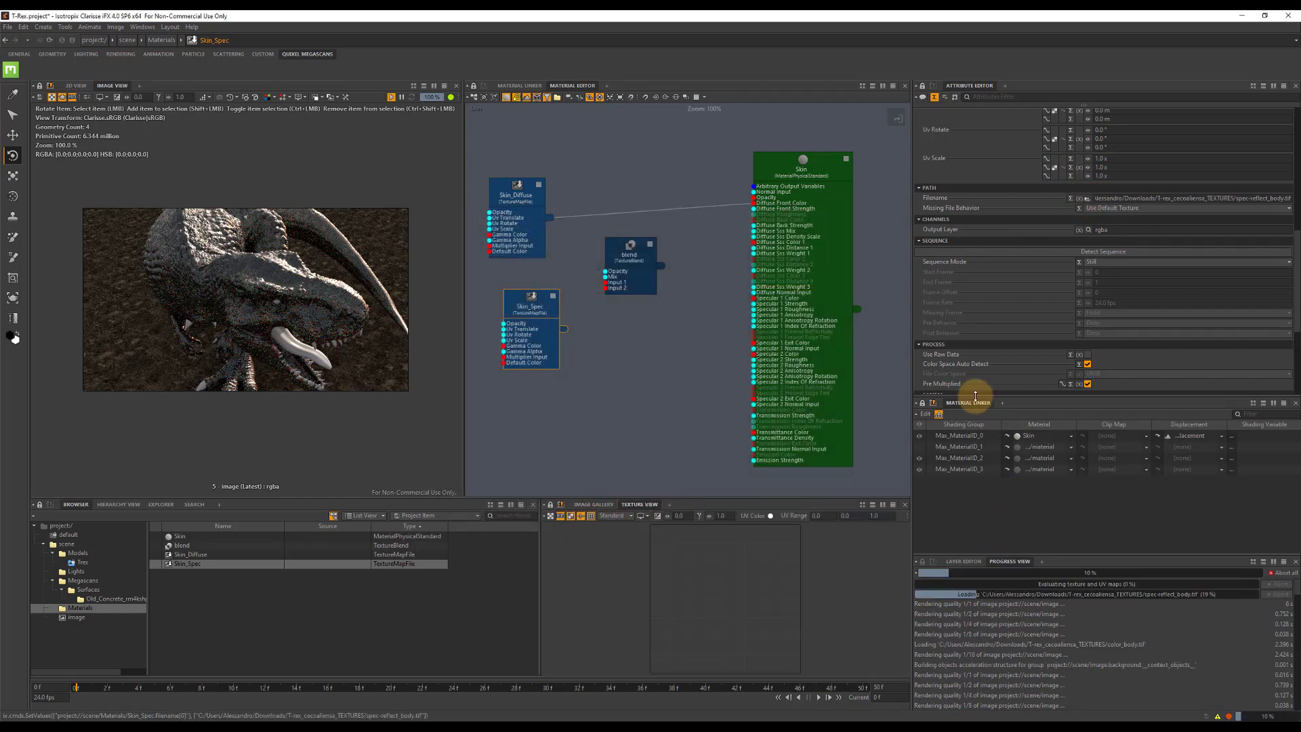
pyautogui.scroll(-5, 1162, 229)
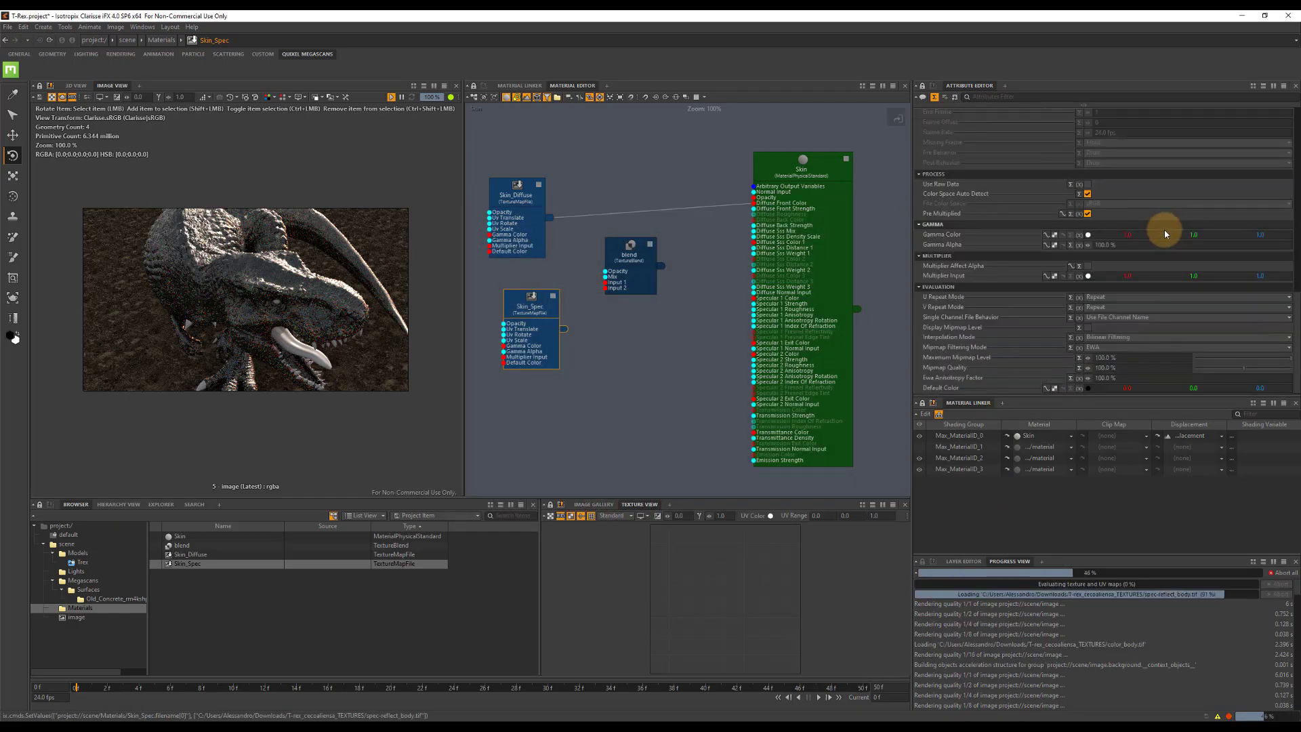
pyautogui.moveTo(563, 328); pyautogui.dragTo(750, 307)
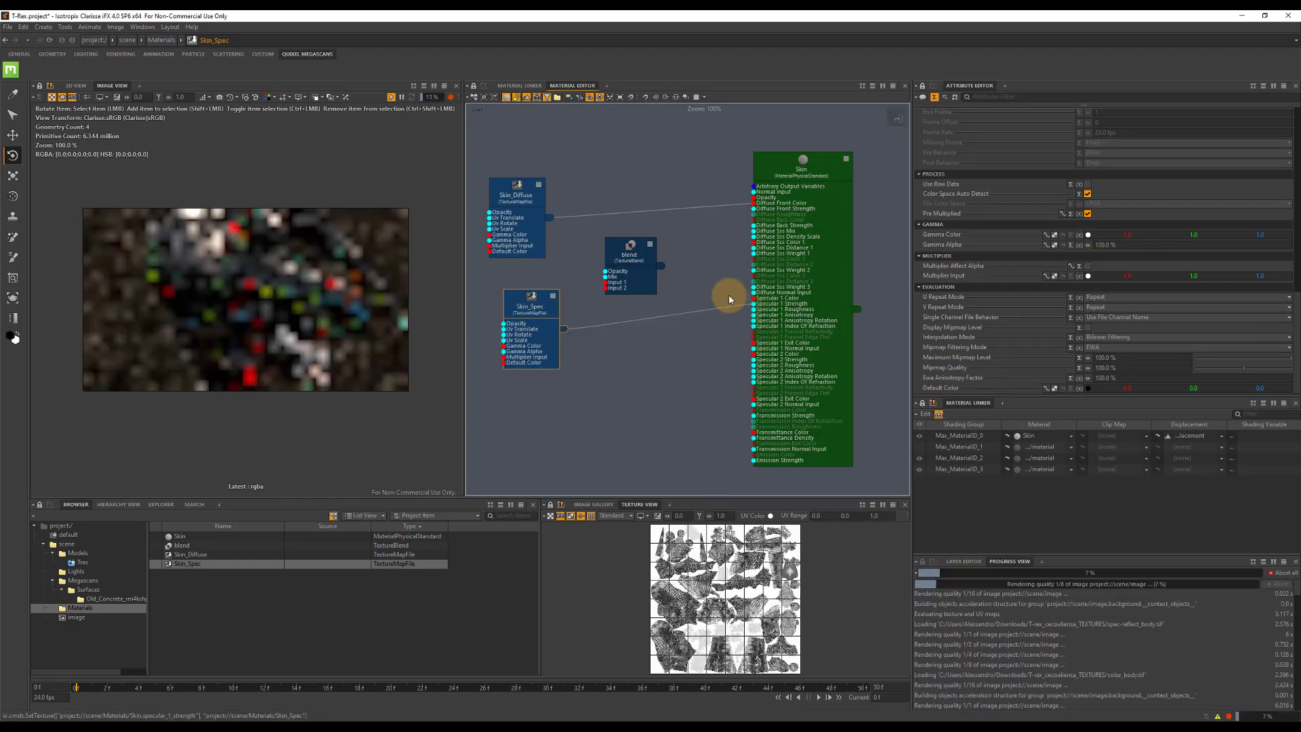
# Rearrange the Skin_Diffuse and blend nodes, and add a TextureConstantColor node set to red.
pyautogui.click(515, 195)
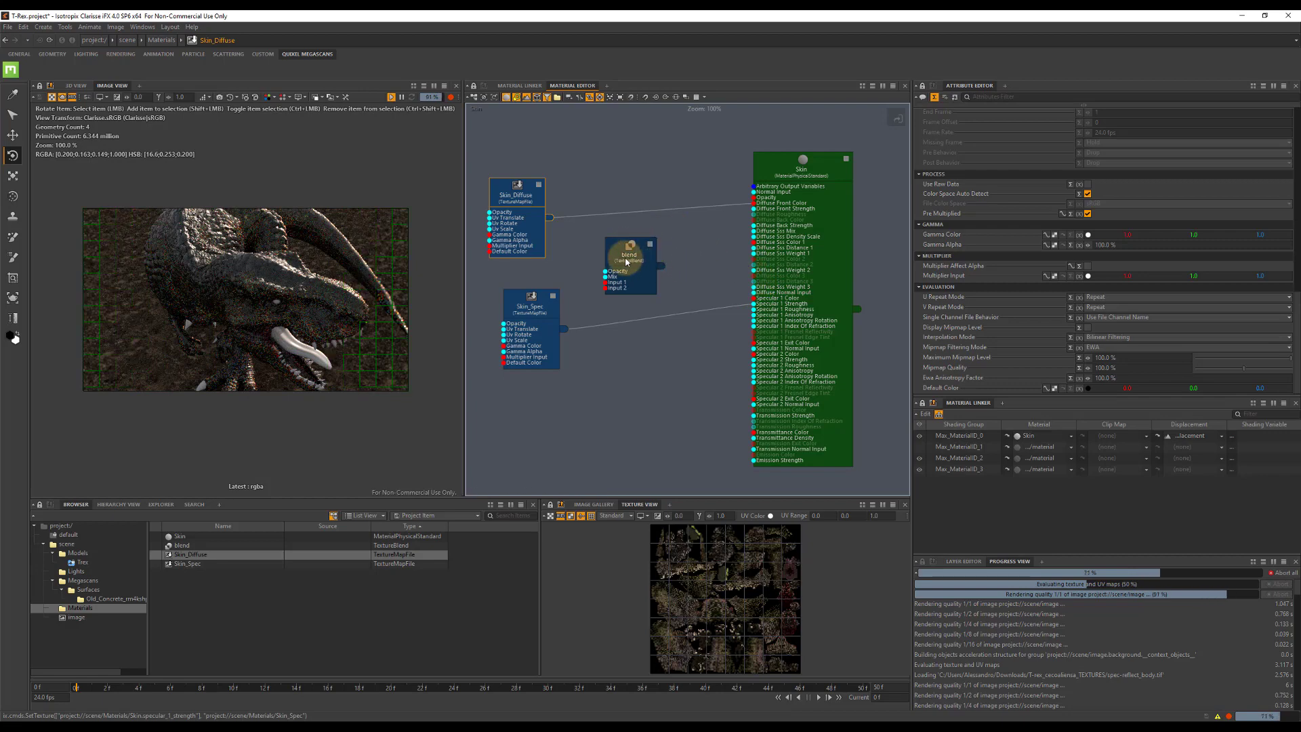
pyautogui.moveTo(619, 249); pyautogui.dragTo(642, 240)
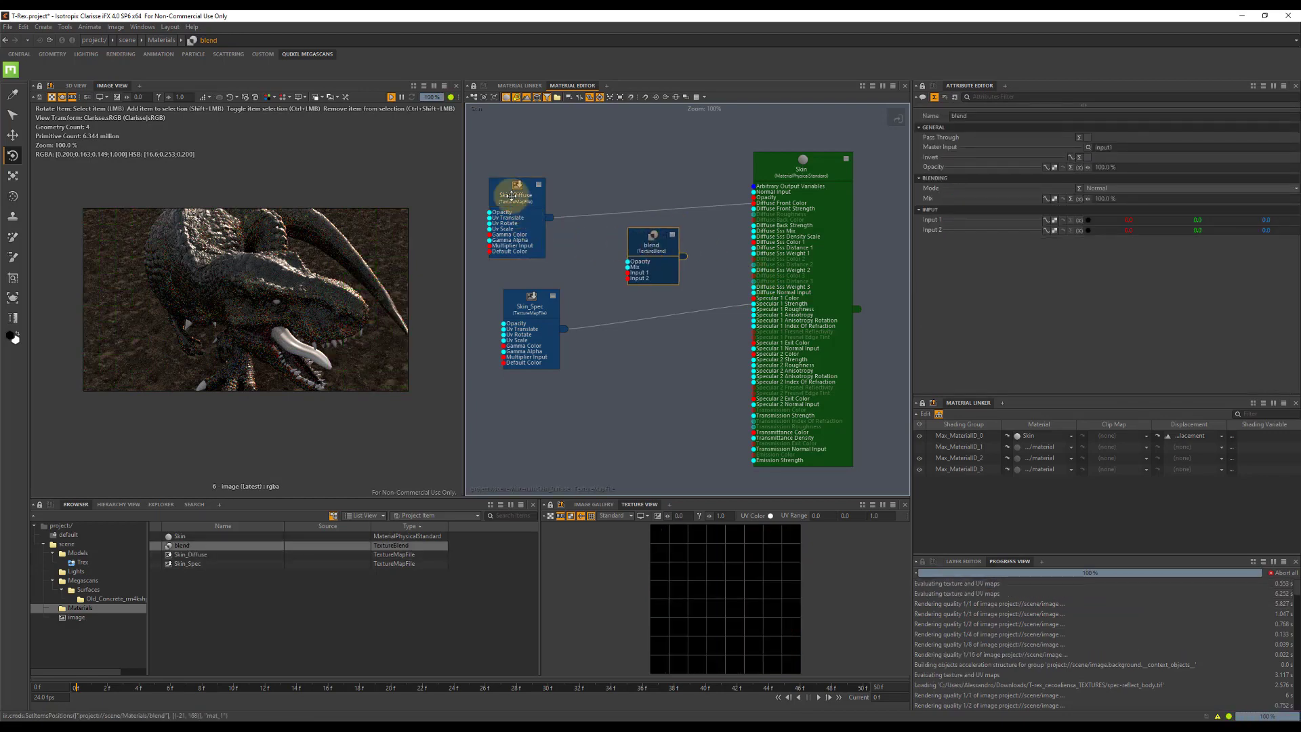
pyautogui.moveTo(512, 195); pyautogui.dragTo(489, 147)
pyautogui.rightClick(563, 242)
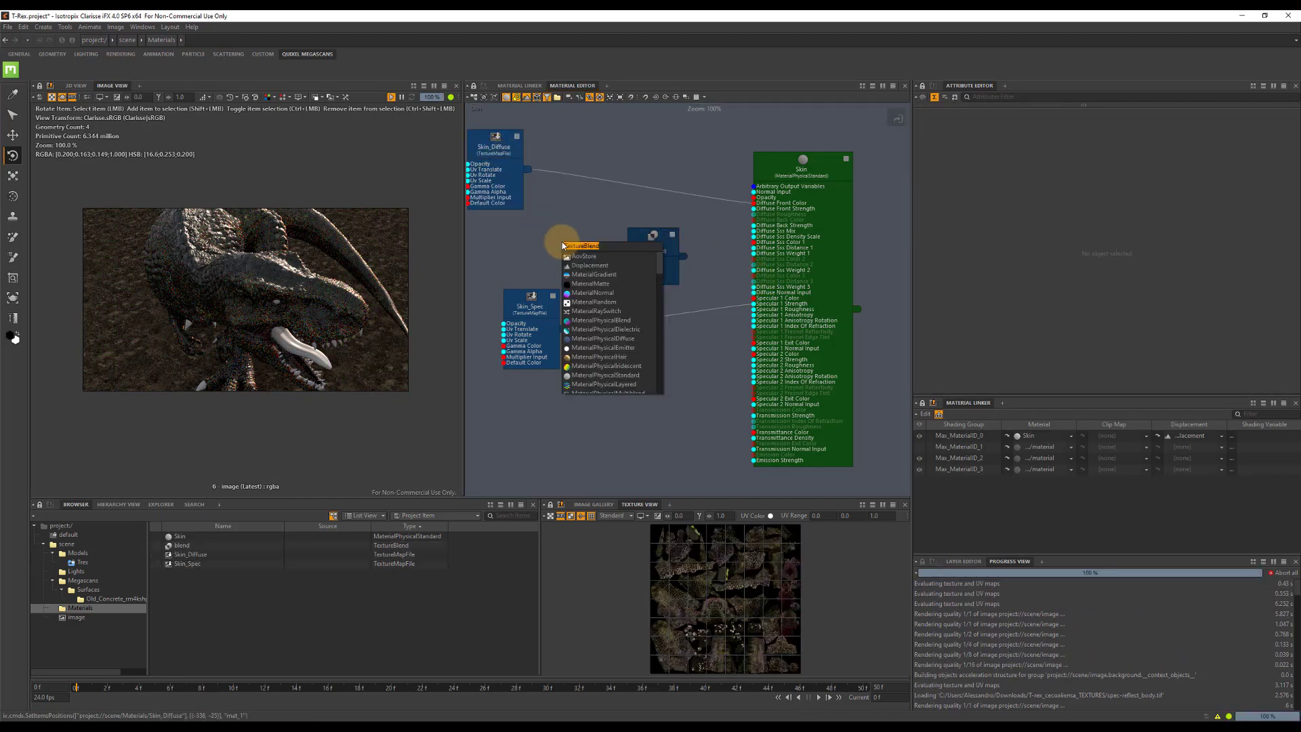
pyautogui.write('const')
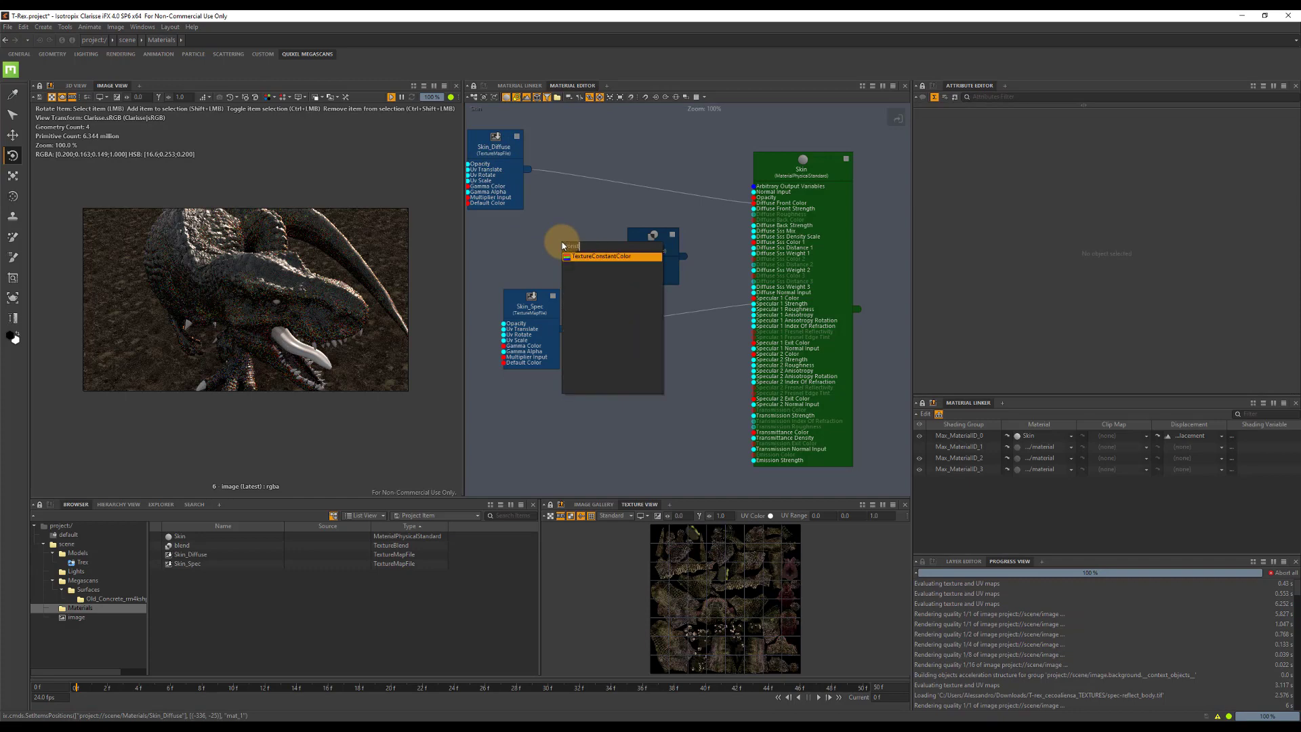
pyautogui.click(597, 257)
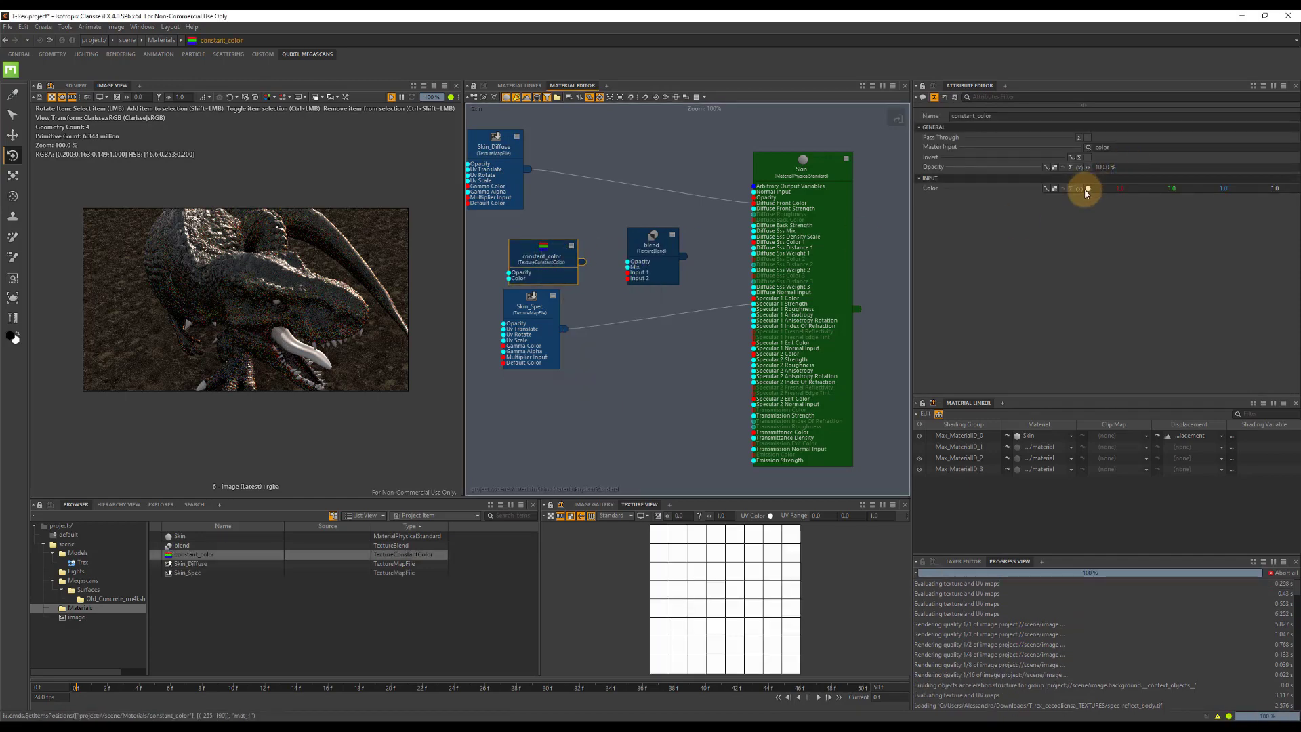
pyautogui.click(1088, 188)
pyautogui.moveTo(598, 340); pyautogui.dragTo(666, 334)
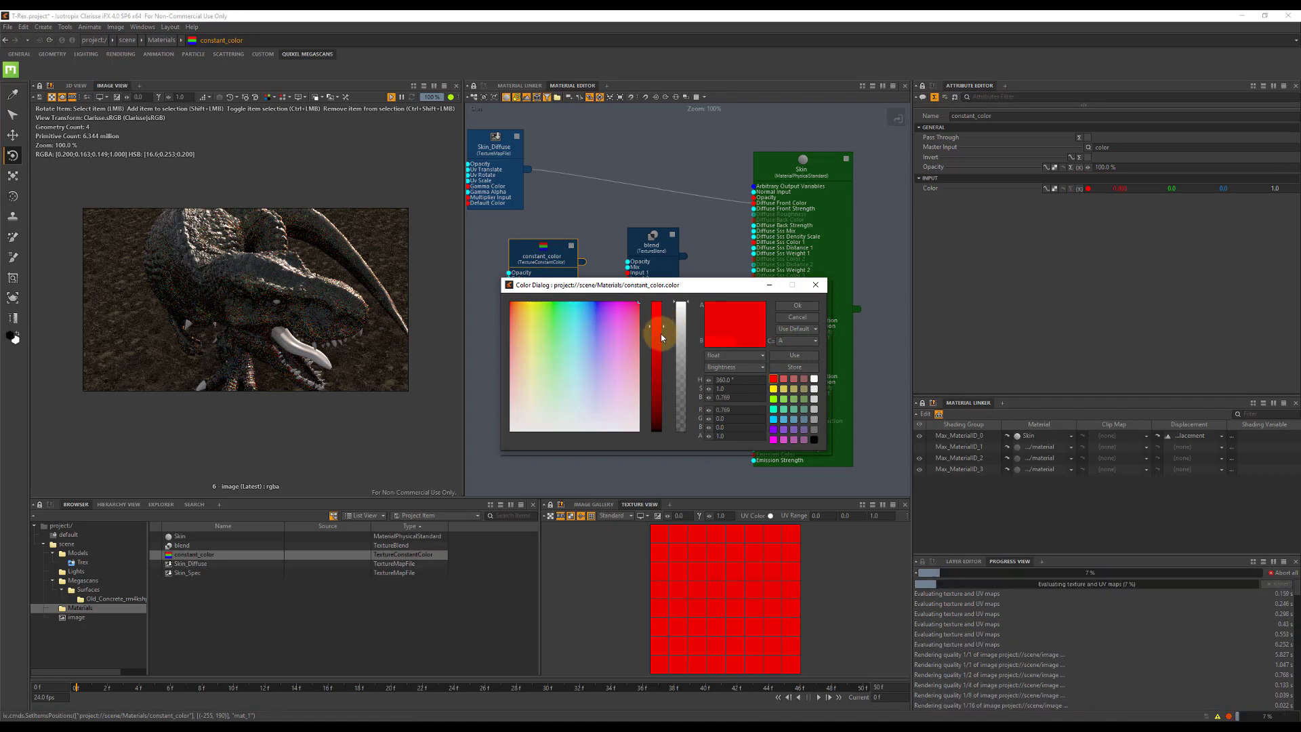
pyautogui.click(797, 305)
# Connect Skin_Diffuse to the blend node's Input 1 and constant_color to Input 2, and set the blending mode to Multiply.
pyautogui.moveTo(532, 176); pyautogui.dragTo(631, 278)
pyautogui.click(653, 238)
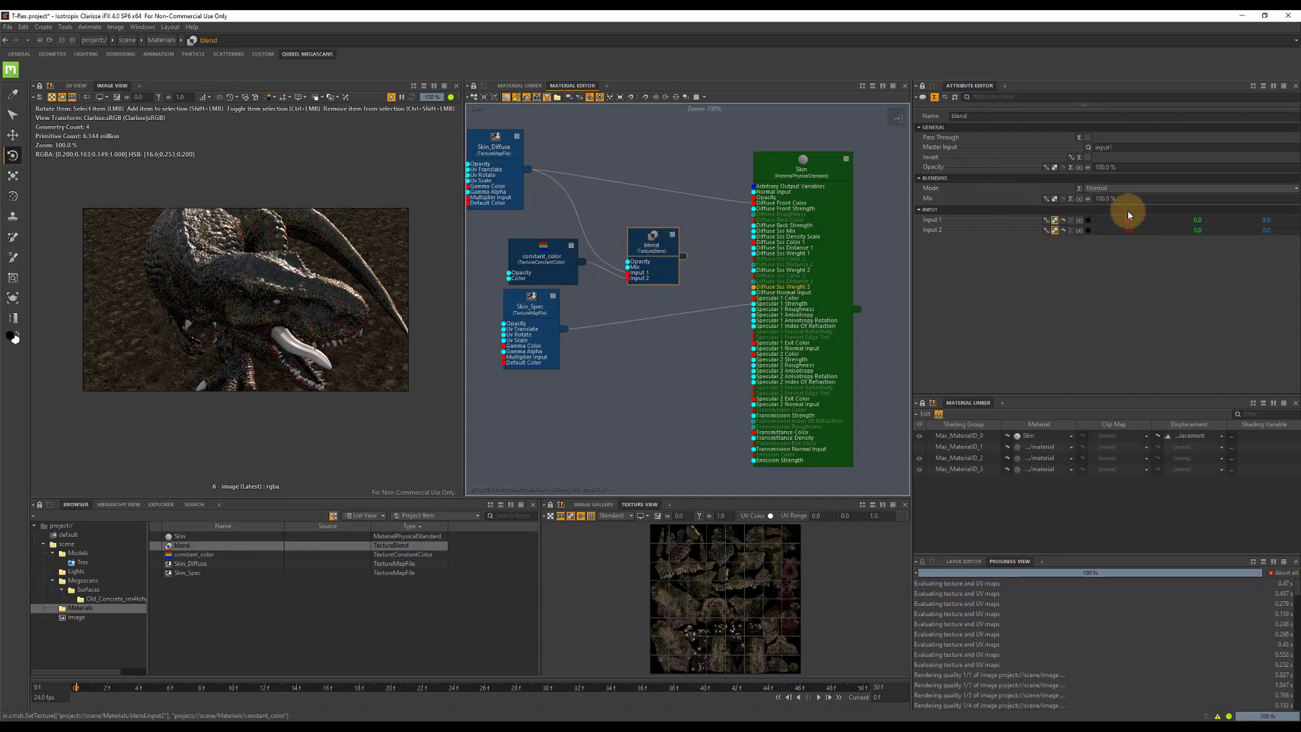
pyautogui.click(1108, 178)
pyautogui.click(1111, 178)
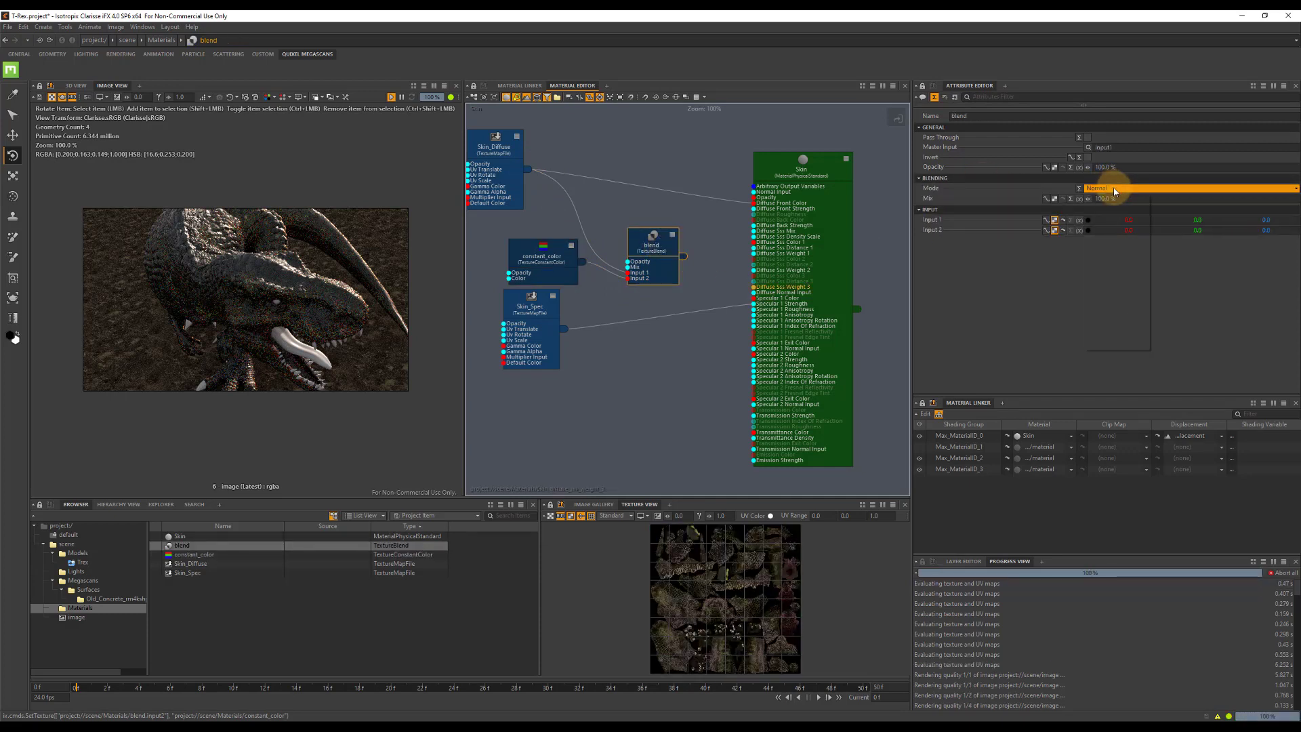
pyautogui.click(1117, 189)
pyautogui.click(1111, 266)
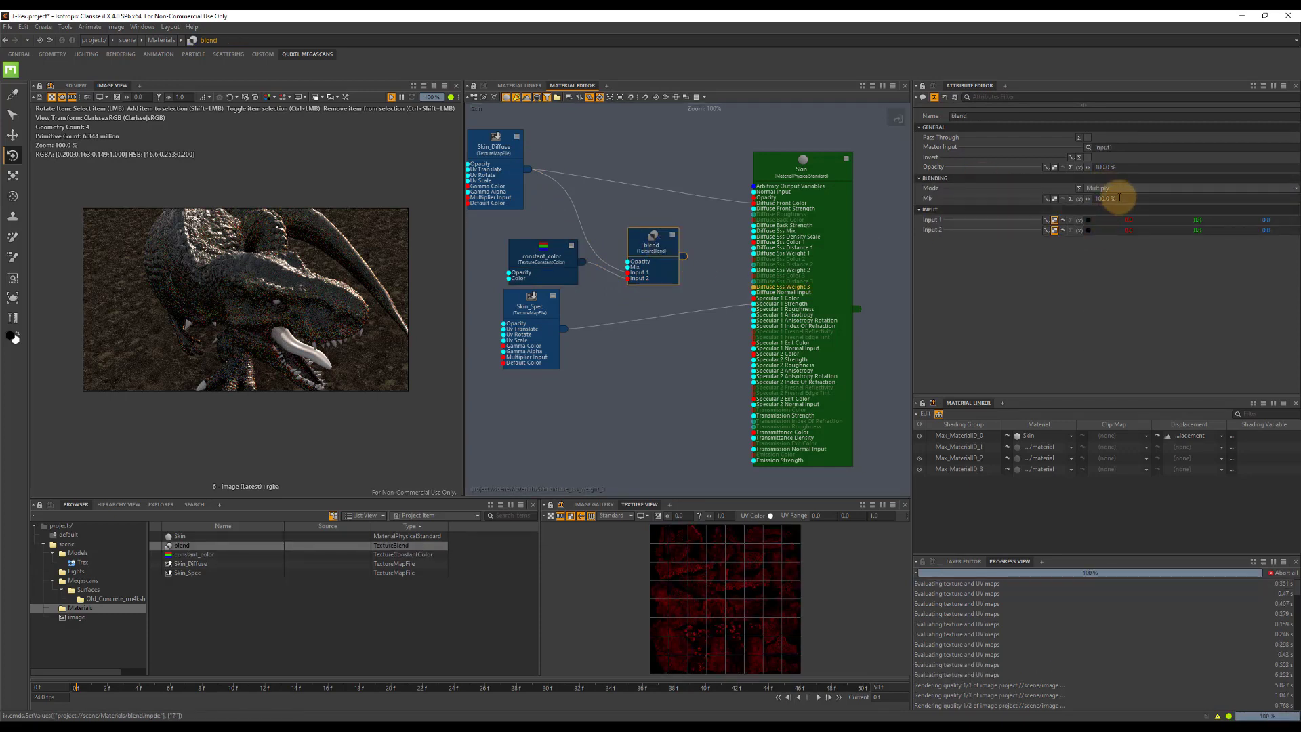
# Set the blend node's Mix to 10% and connect its output to the Skin material's Diffuse Sss Color 1.
pyautogui.moveTo(1121, 198); pyautogui.dragTo(996, 196)
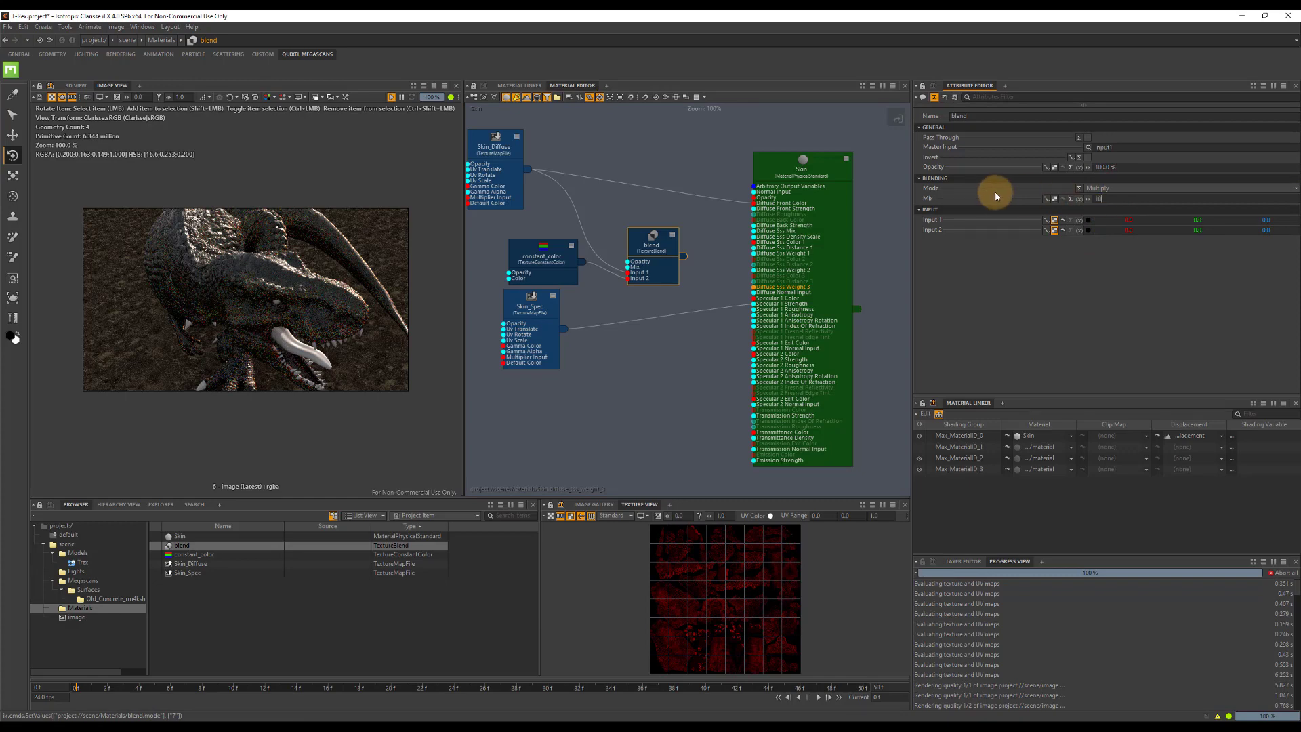
pyautogui.write('10')
pyautogui.press('Return')
pyautogui.moveTo(685, 256); pyautogui.dragTo(662, 224)
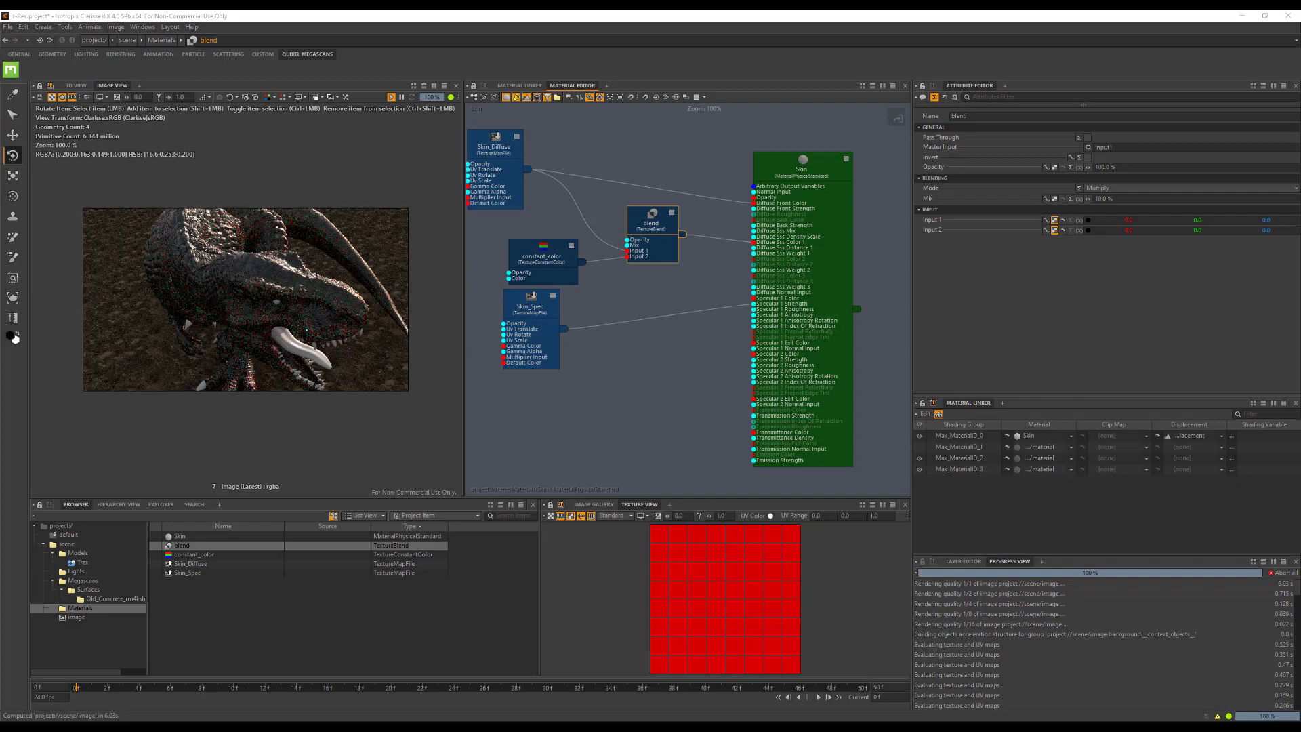
# Duplicate the Skin_Diffuse node, place the copy beside the original and rename it Skin_Normals.
pyautogui.click(502, 148)
pyautogui.hotkey('ctrl', 'c')
pyautogui.hotkey('ctrl', 'v')
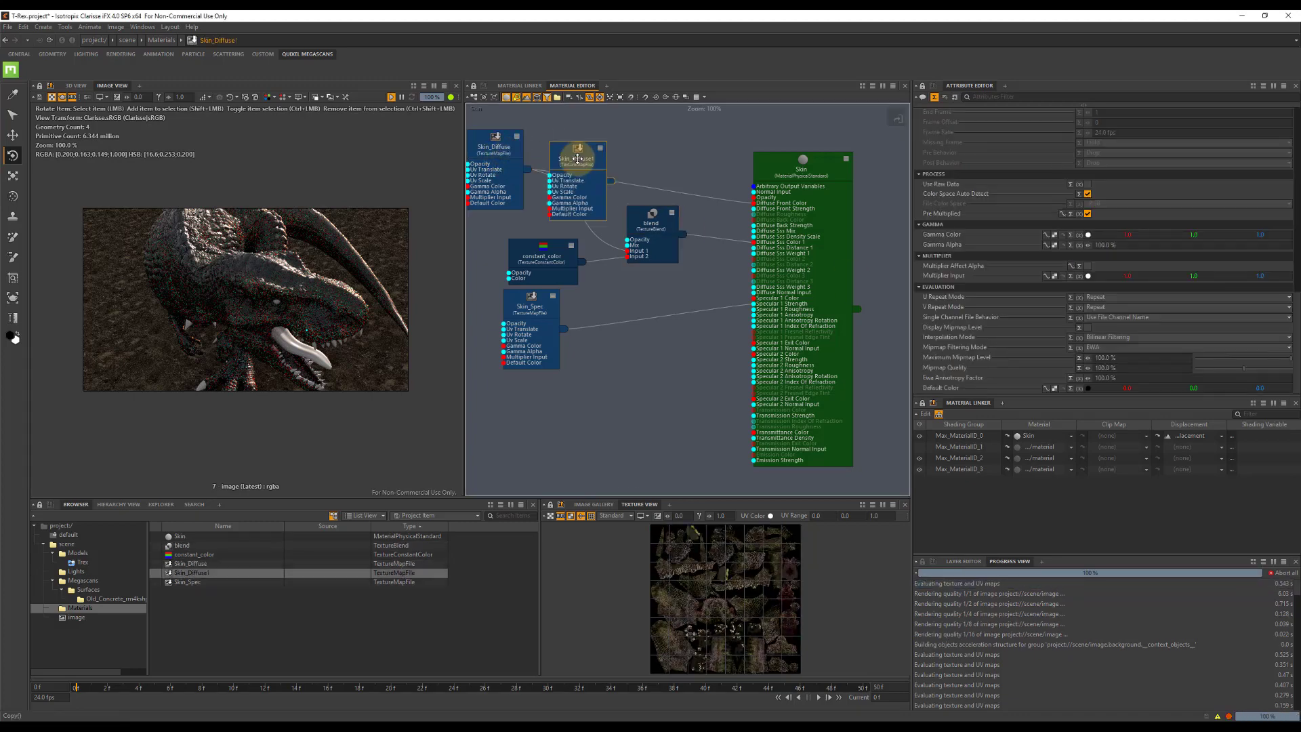
pyautogui.moveTo(578, 160); pyautogui.dragTo(582, 147)
pyautogui.press('F2')
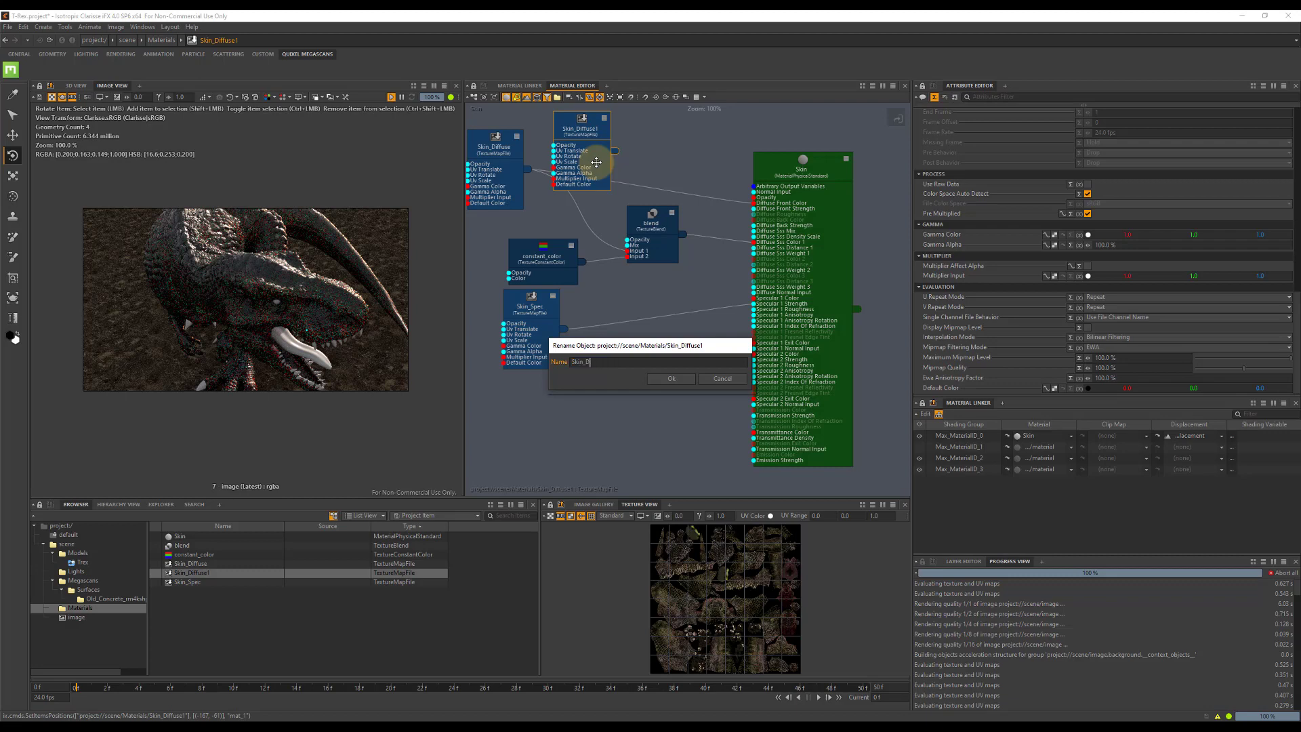
pyautogui.write('Skin_Normals')
pyautogui.press('Return')
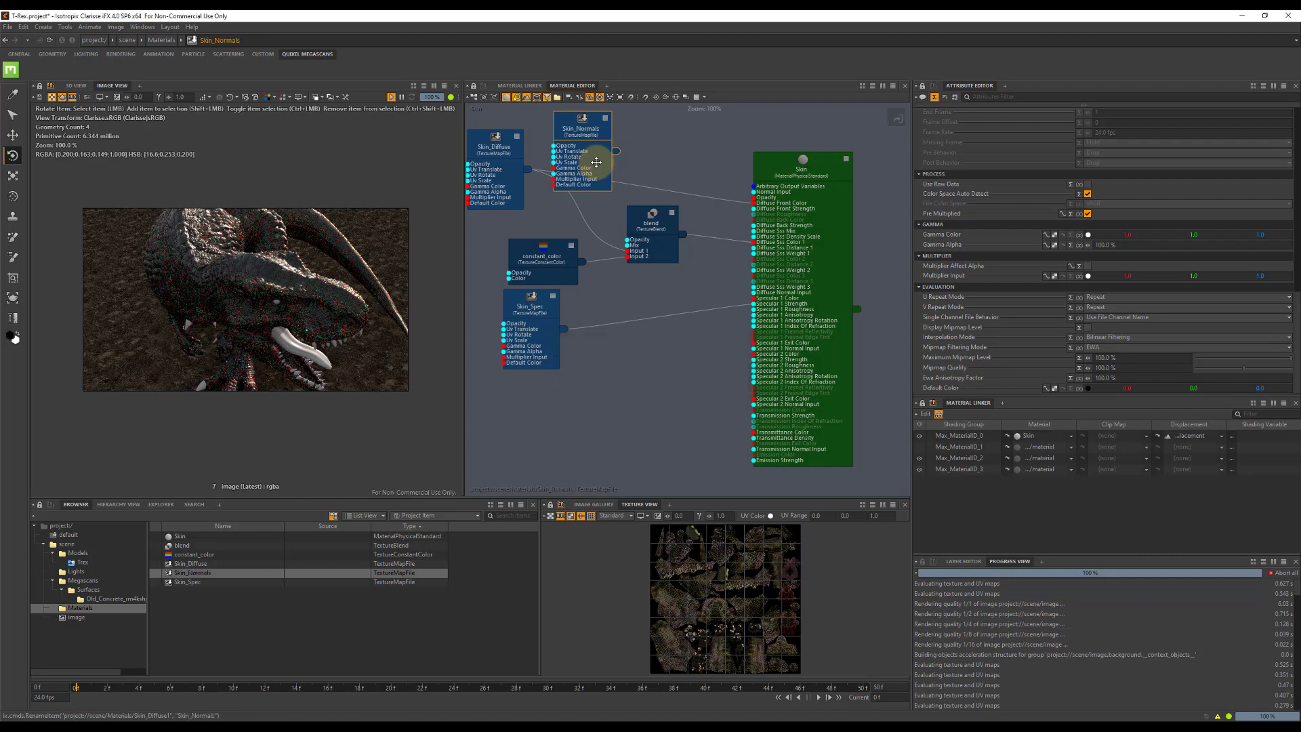
# Add a TextureNormalMap node, feed Skin_Normals into its input and connect it to the Skin material's Normal Input.
pyautogui.doubleClick(656, 160)
pyautogui.write('norma')
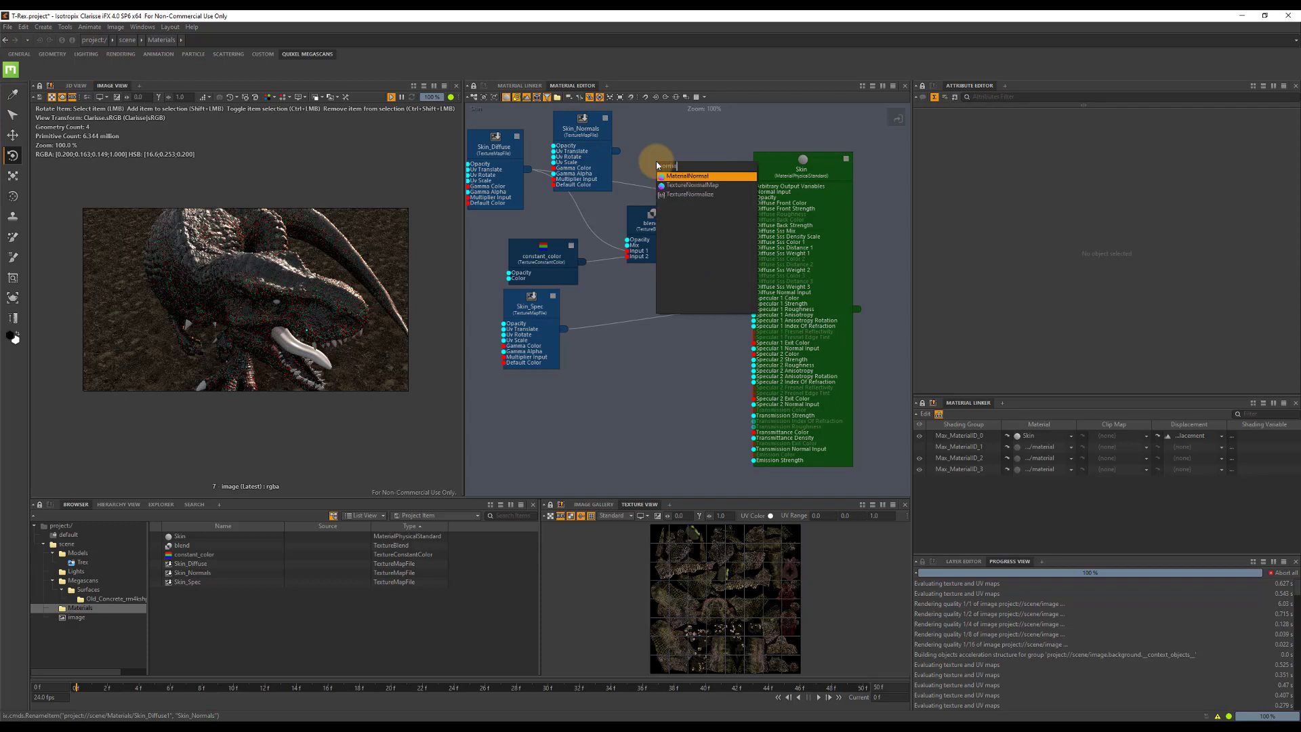
pyautogui.click(705, 185)
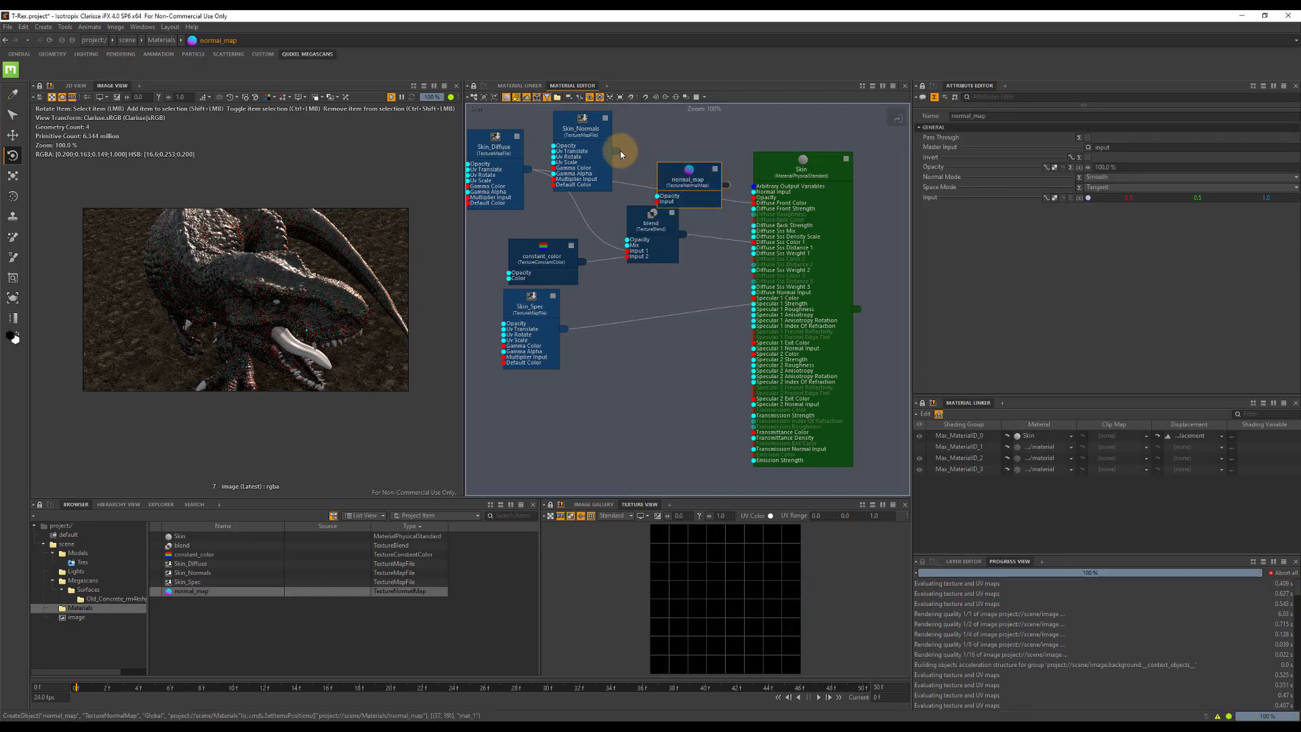
pyautogui.moveTo(618, 150); pyautogui.dragTo(757, 192)
pyautogui.click(581, 128)
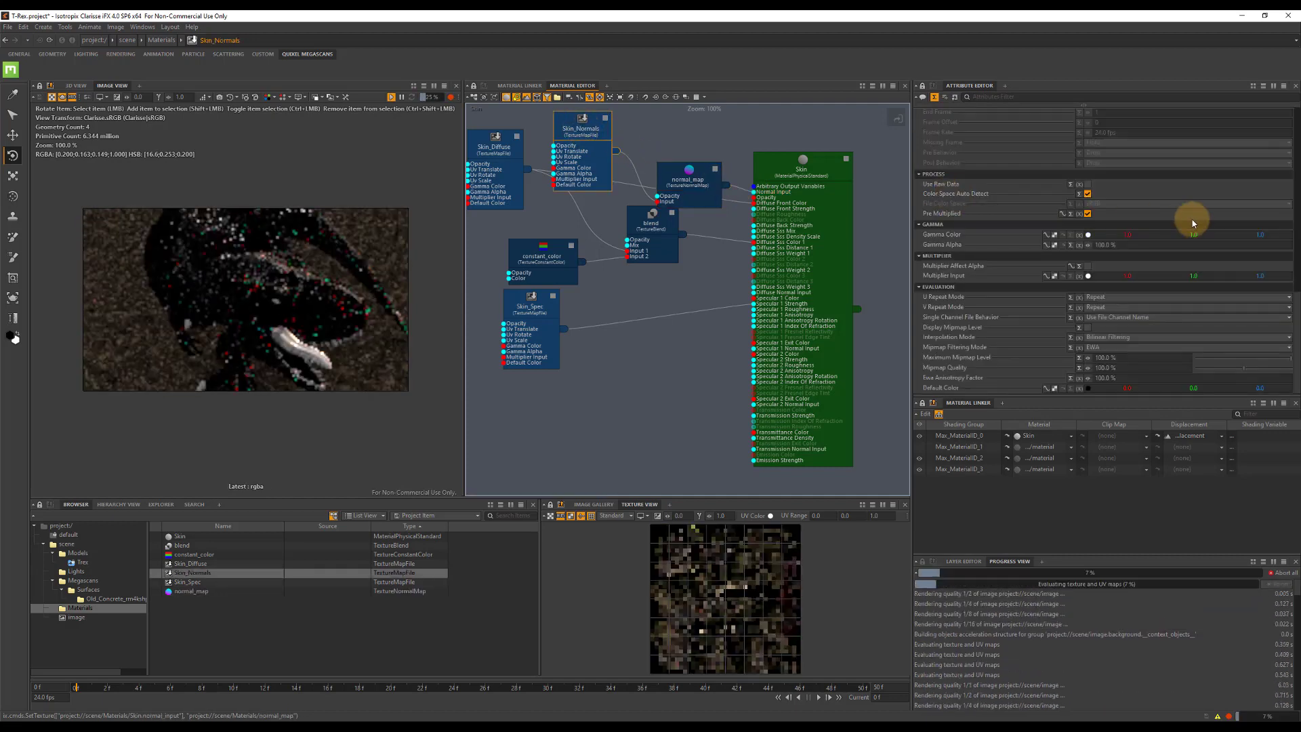
# Enable Use Raw Data on Skin_Normals and load normal-body.tif as its texture file.
pyautogui.click(1090, 184)
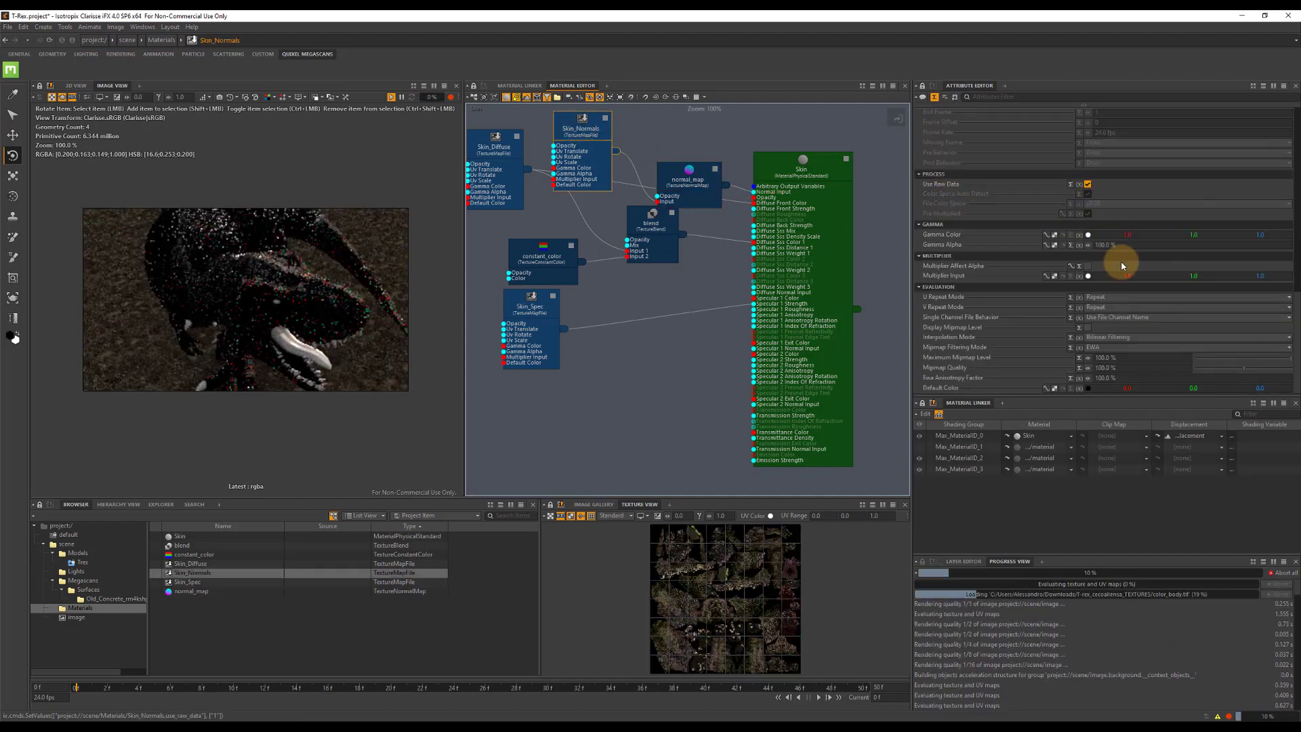
pyautogui.scroll(-5, 1122, 258)
pyautogui.click(1087, 287)
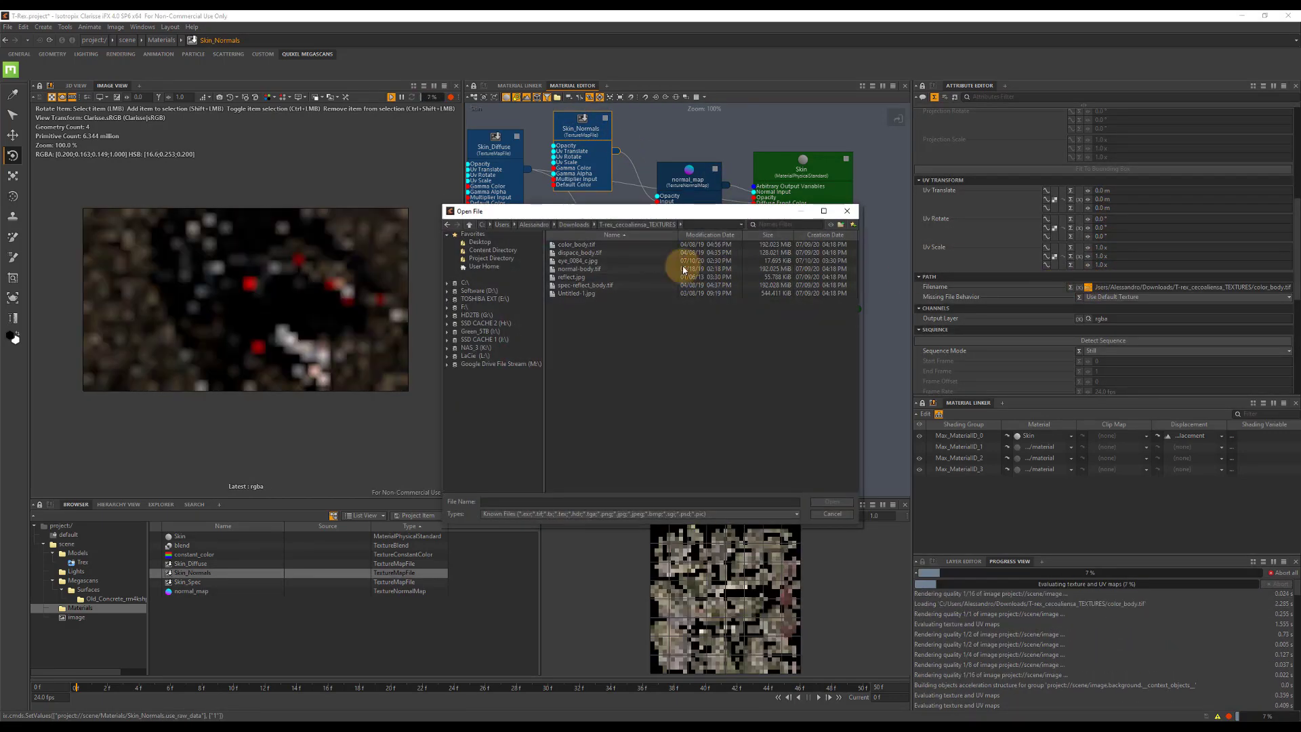
pyautogui.doubleClick(590, 269)
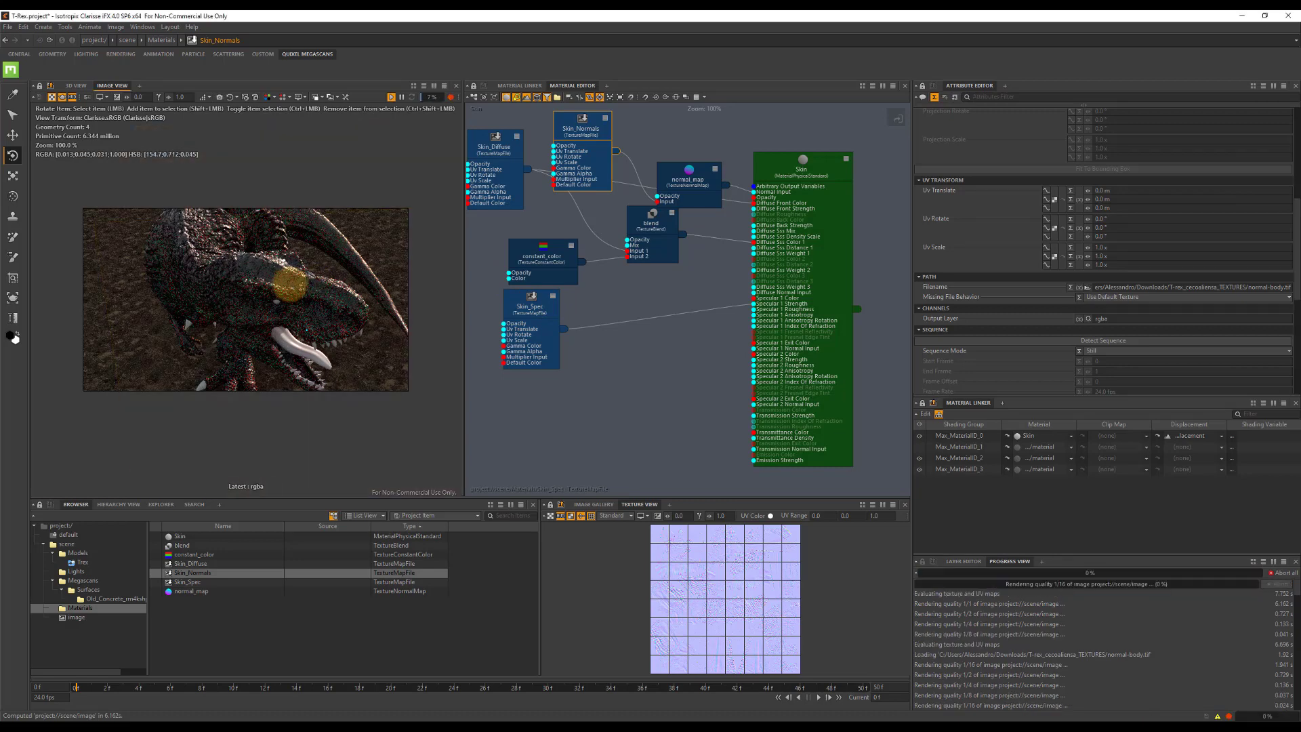
# Reframe the render camera on the T-Rex's head and upper body and check the normal-mapped skin in the render.
pyautogui.moveTo(290, 288)
pyautogui.keyDown('alt'); pyautogui.mouseDown()
pyautogui.moveTo(248, 295)
pyautogui.moveTo(263, 267)
pyautogui.moveTo(241, 278)
pyautogui.moveTo(261, 294)
pyautogui.moveTo(298, 284)
pyautogui.mouseUp(); pyautogui.keyUp('alt')
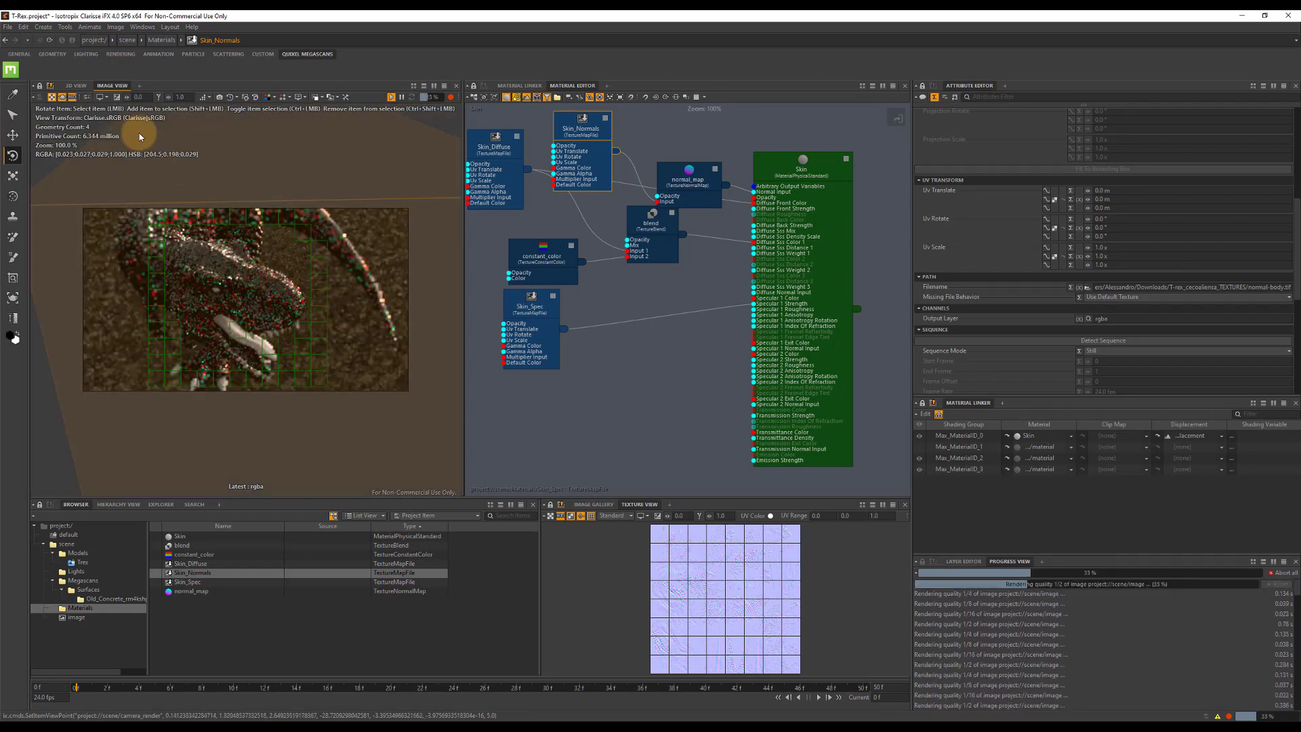
pyautogui.click(76, 86)
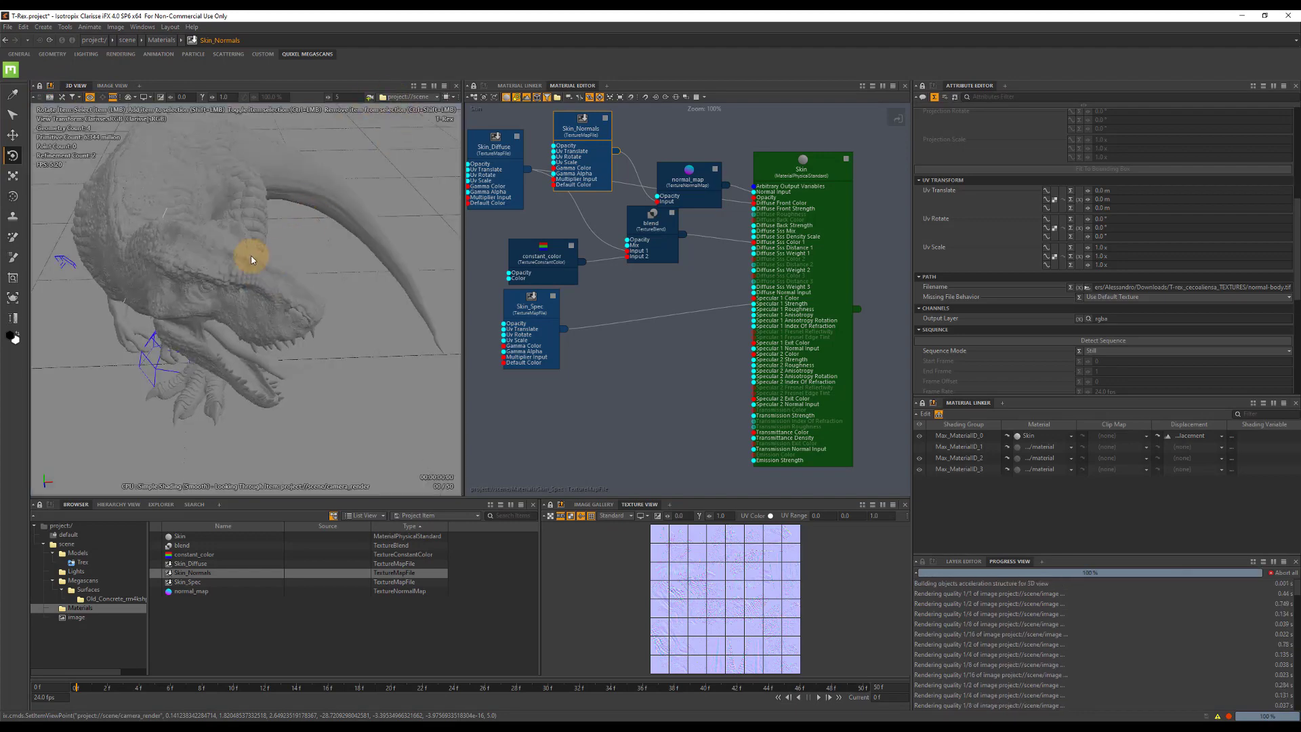
pyautogui.keyDown('alt'); pyautogui.moveTo(250, 258); pyautogui.dragTo(254, 256); pyautogui.keyUp('alt')
pyautogui.keyDown('alt'); pyautogui.moveTo(255, 256); pyautogui.dragTo(254, 258, button='middle'); pyautogui.keyUp('alt')
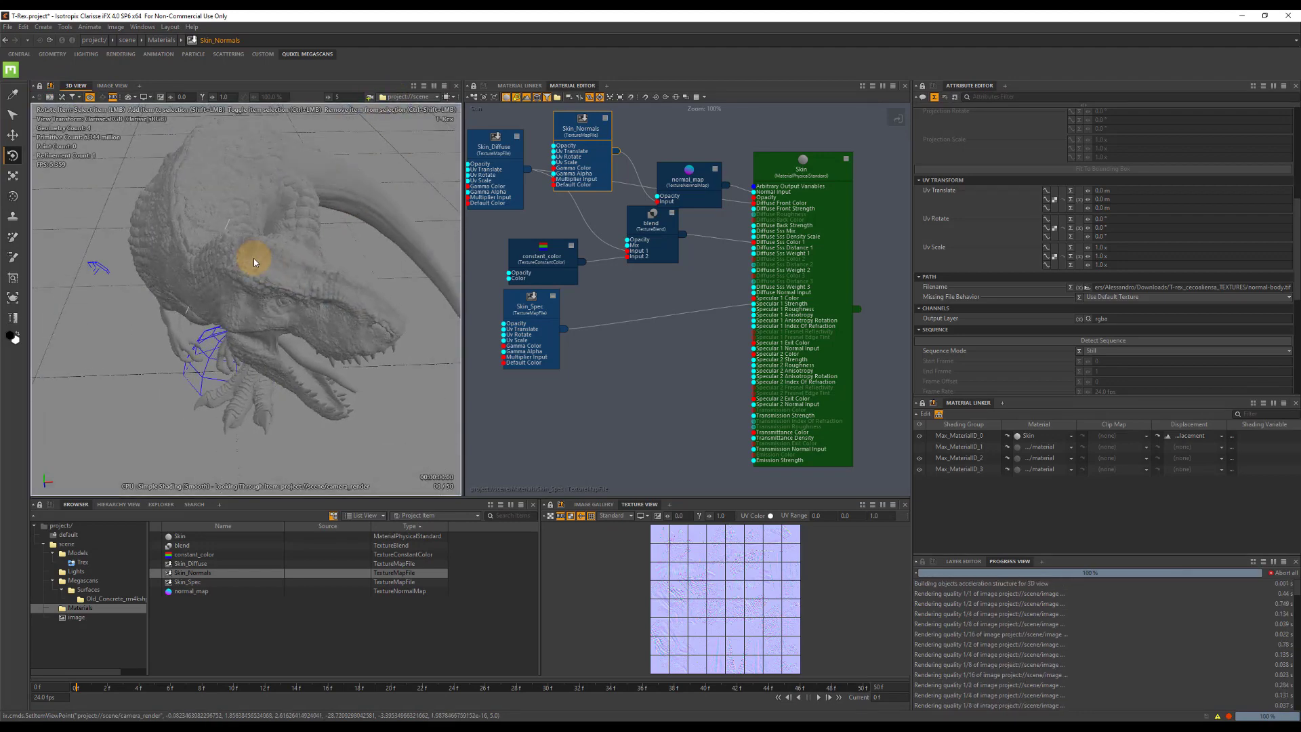
pyautogui.click(112, 86)
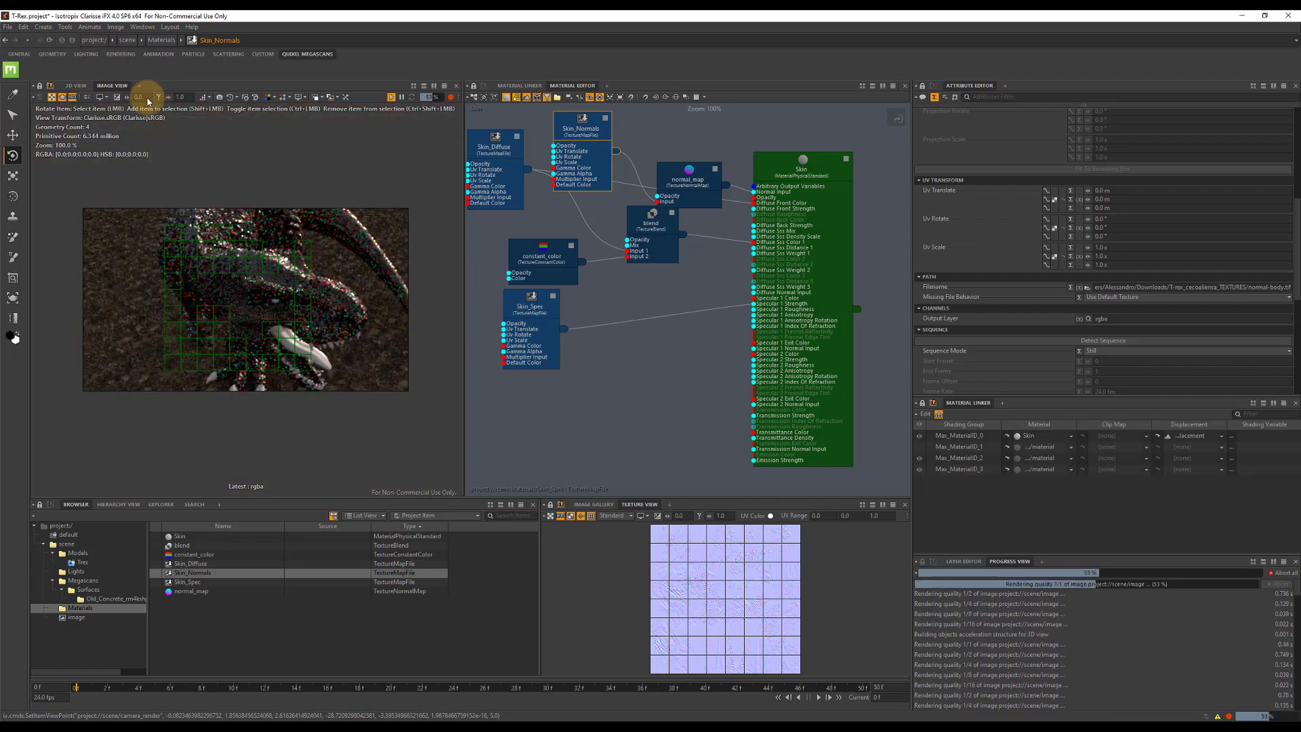
# Widen the 3D view and turn on its ambient occlusion shading with a 1.0 m radius.
pyautogui.click(76, 85)
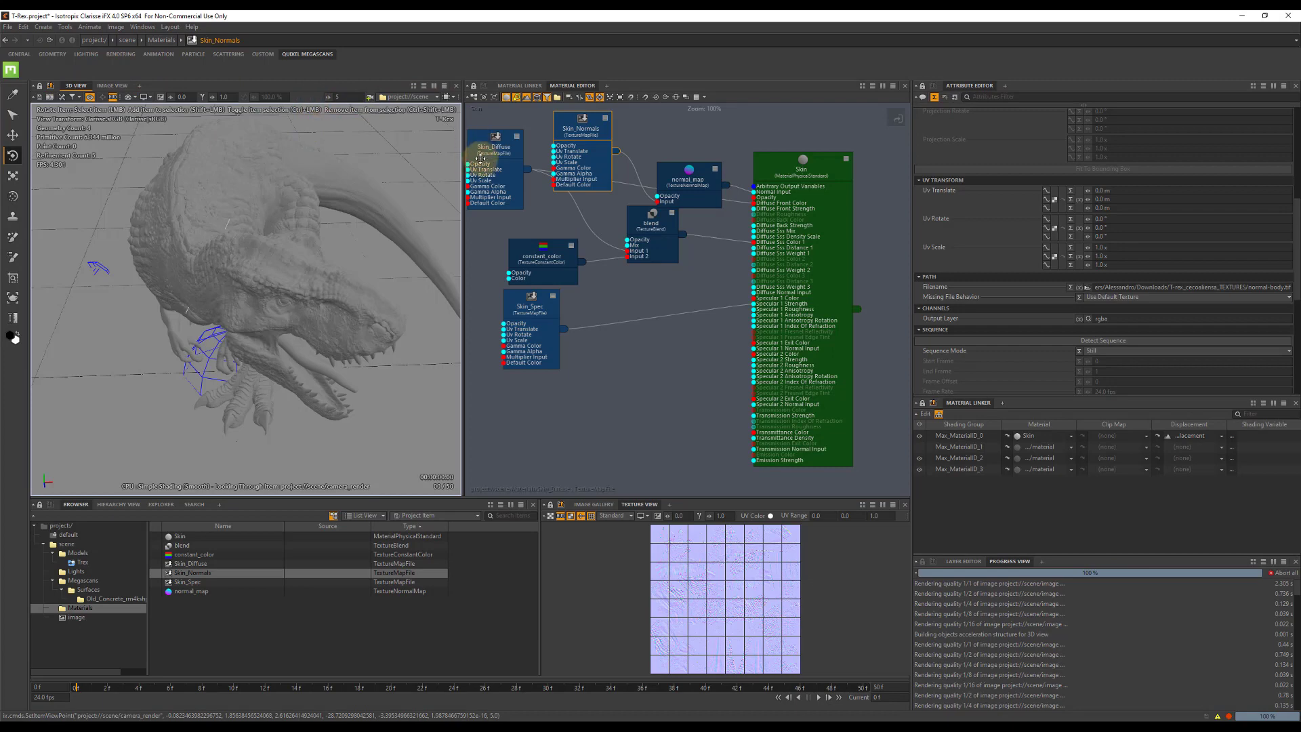
pyautogui.moveTo(462, 157); pyautogui.dragTo(568, 154)
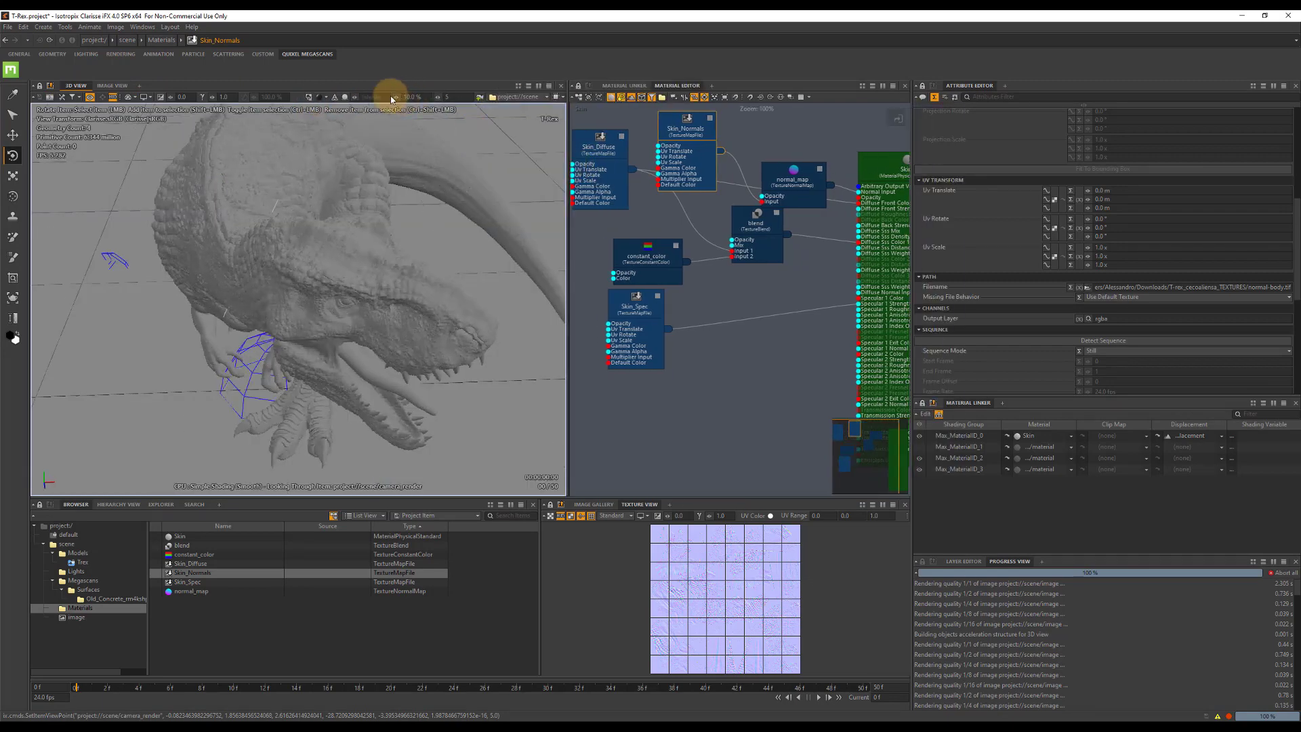
pyautogui.click(344, 96)
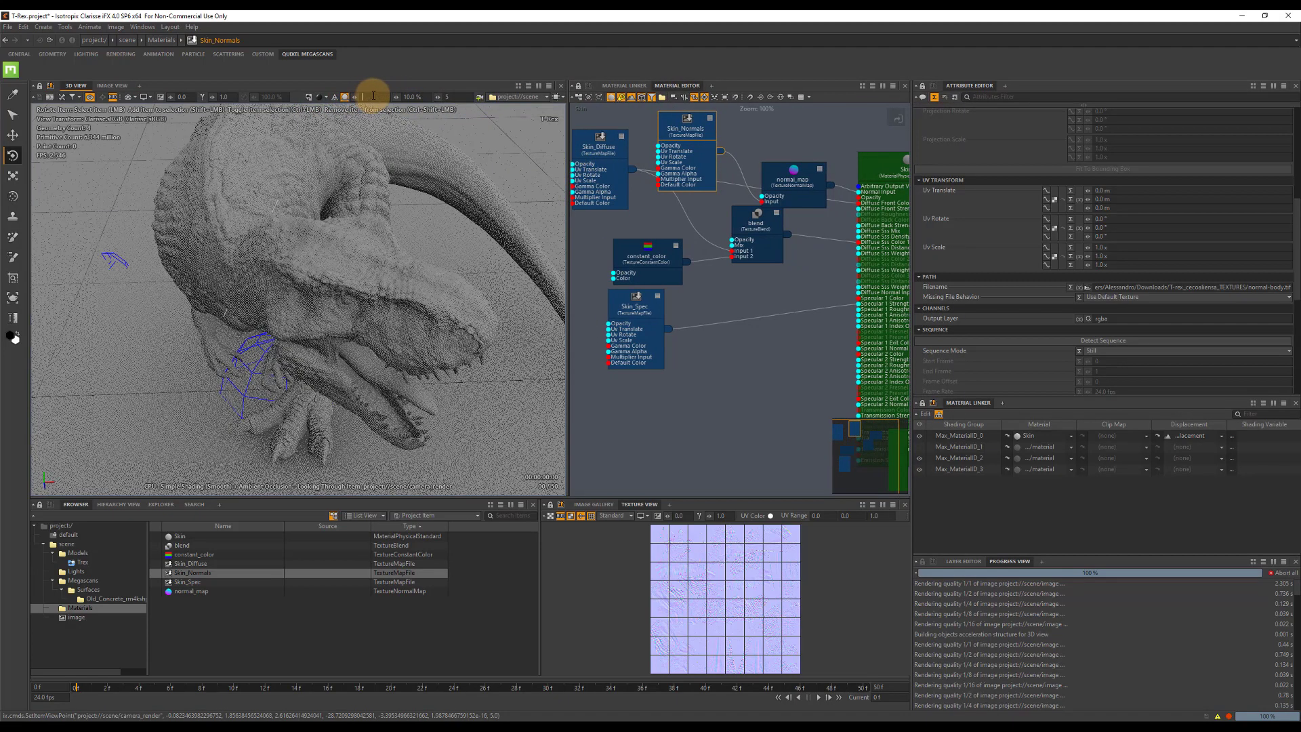
pyautogui.press('Return')
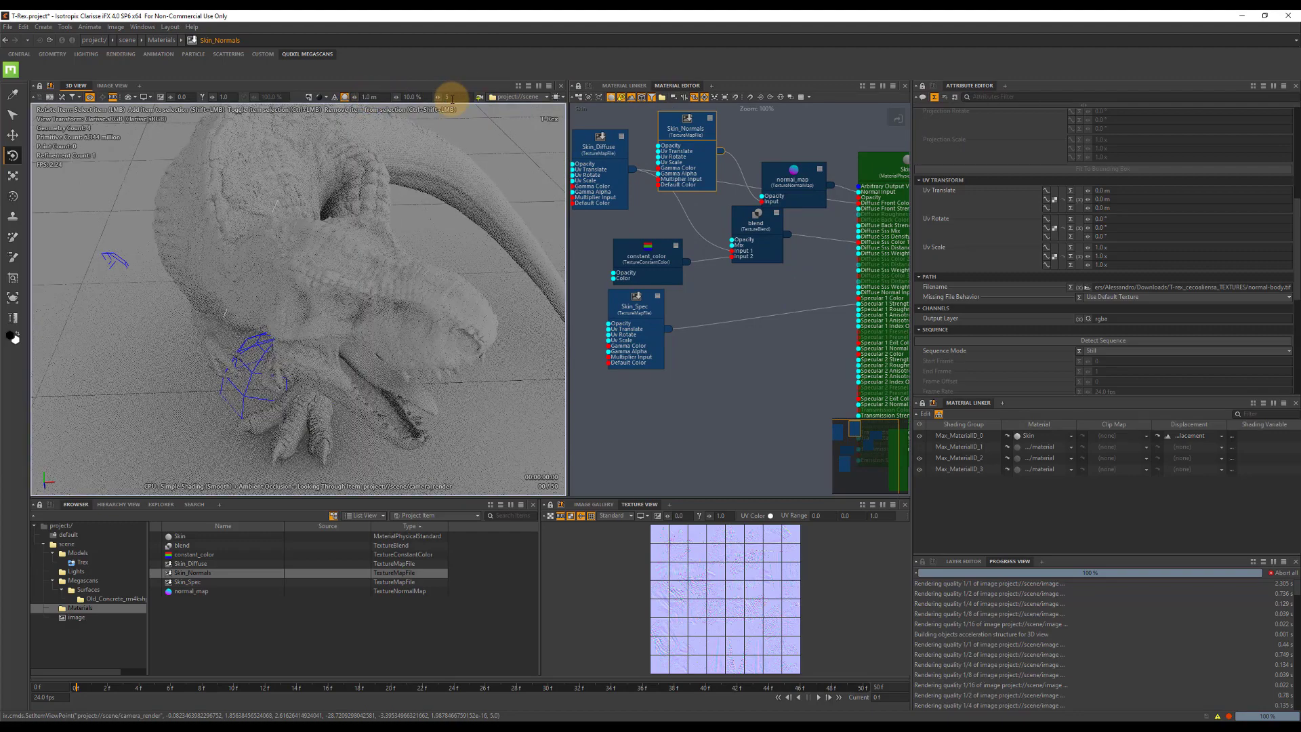
# Create a new context inside scene and rename it Environ.
pyautogui.click(226, 601)
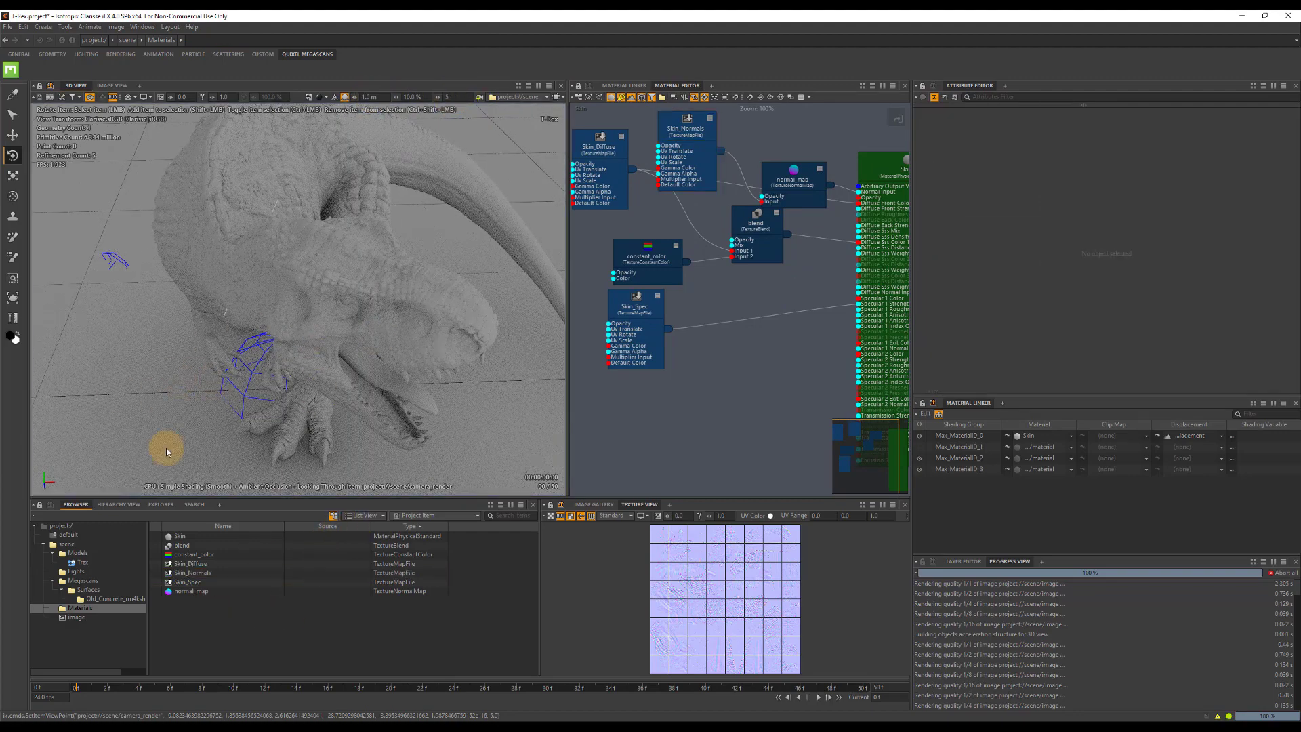
pyautogui.click(66, 544)
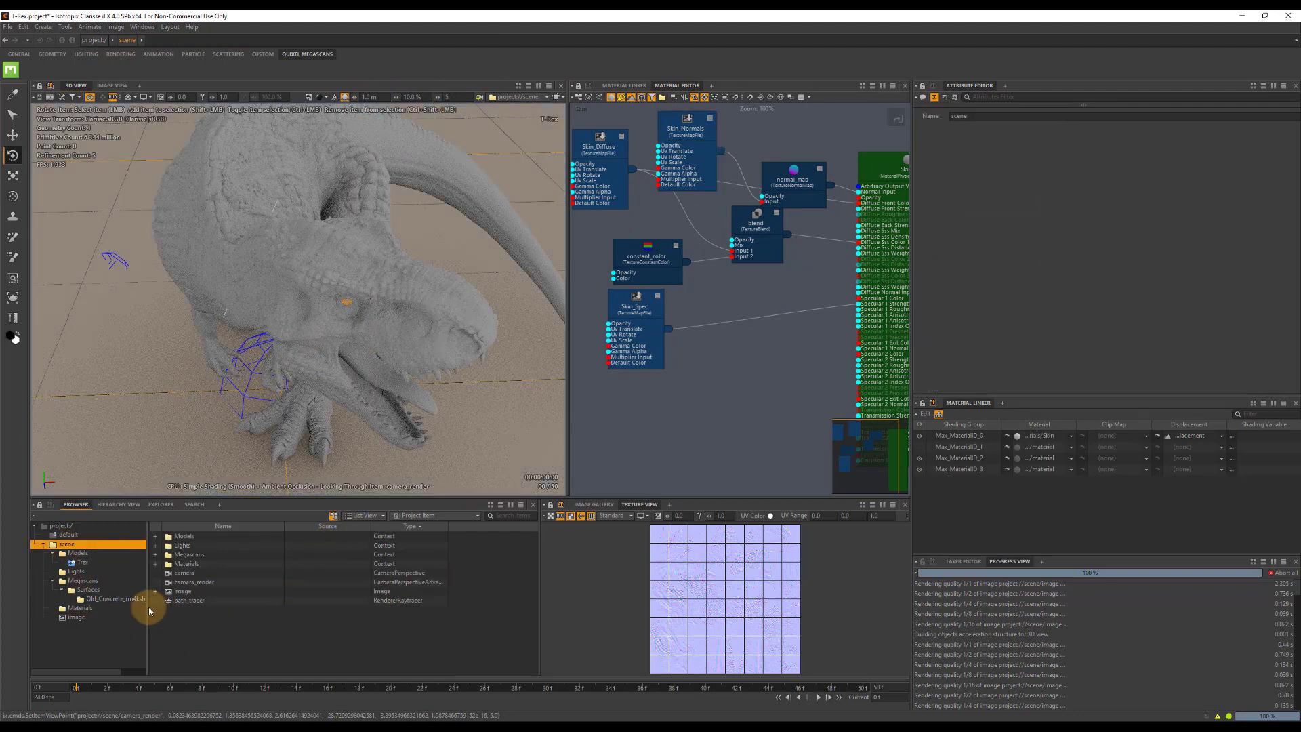
pyautogui.hotkey('ctrl', 'shift', 'x')
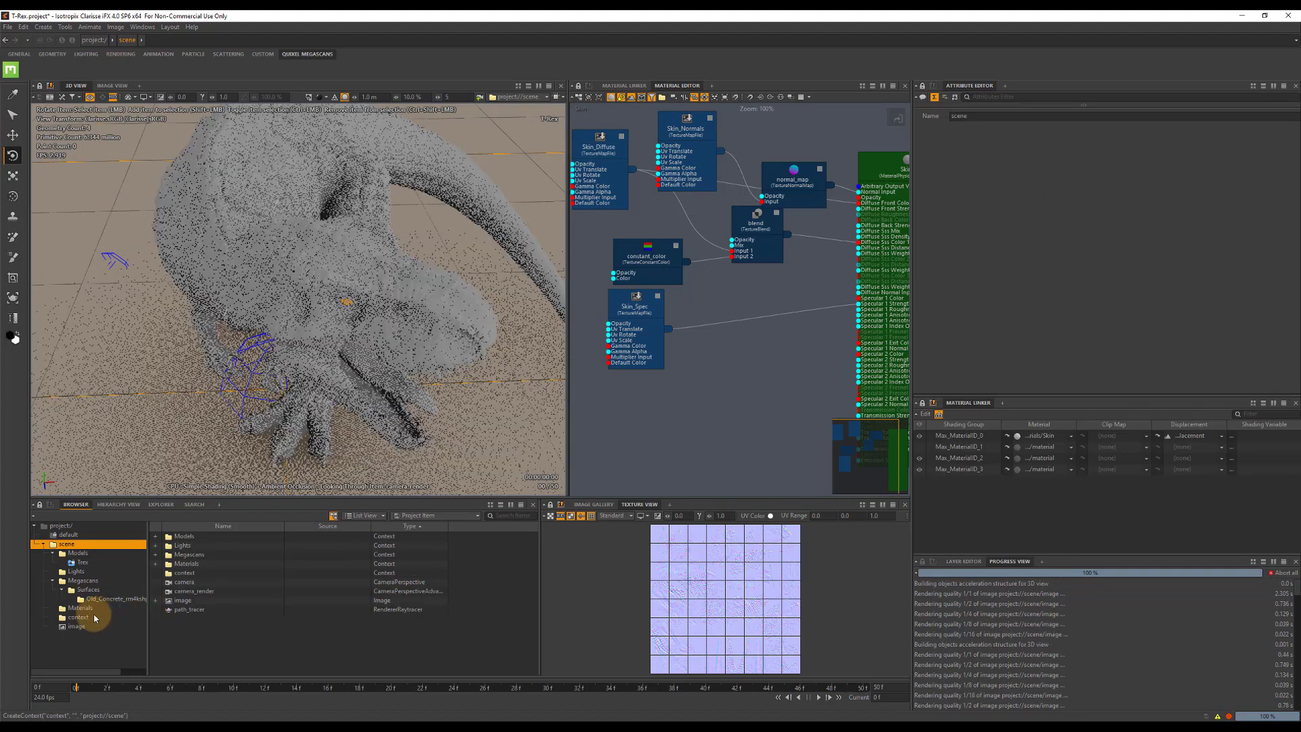
pyautogui.click(82, 621)
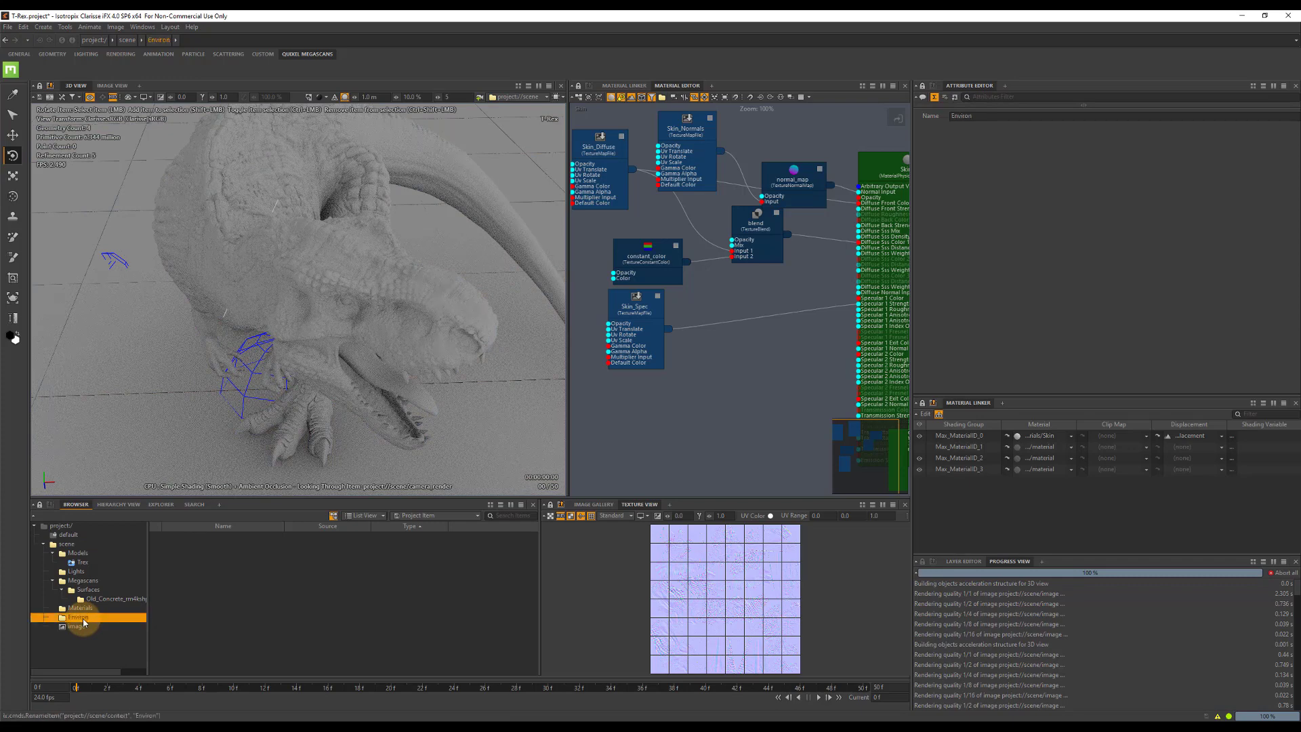
# Add a Scope object to the Environ context and move it across the ground beside the T-Rex's feet.
pyautogui.click(229, 577)
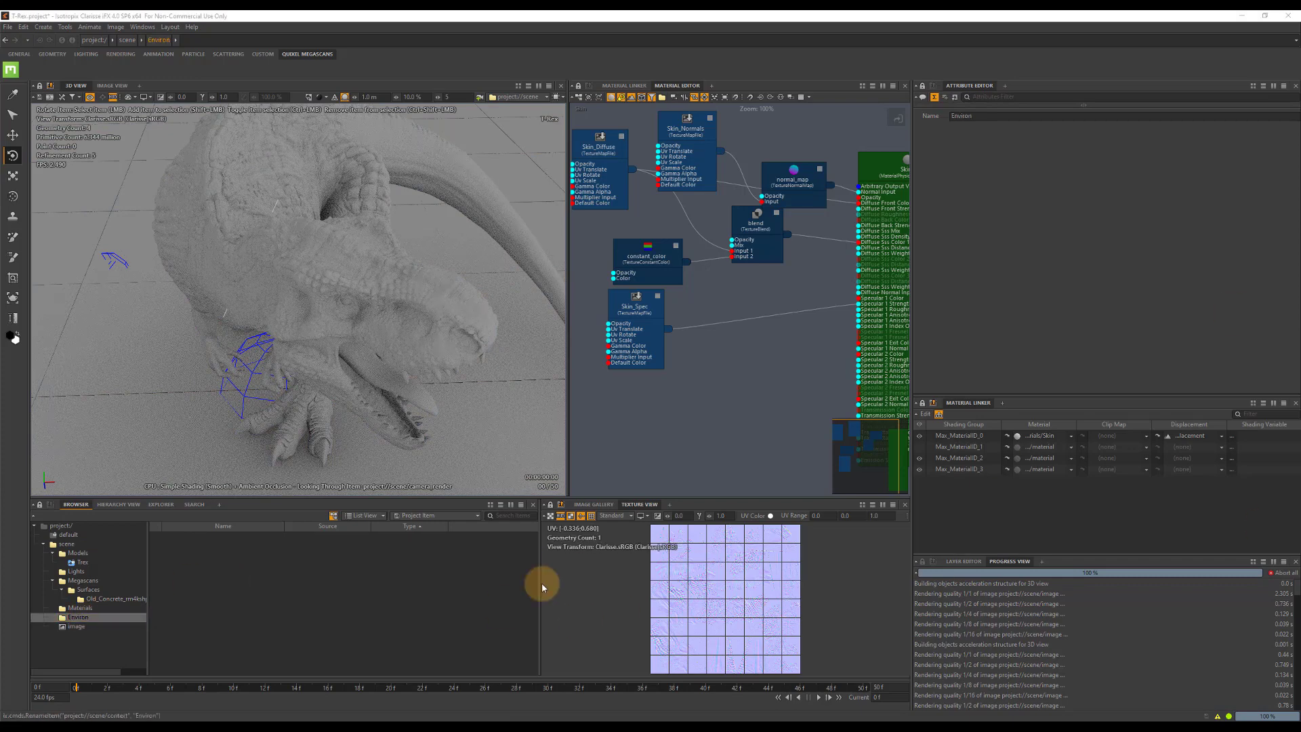
pyautogui.rightClick(219, 560)
pyautogui.moveTo(326, 485)
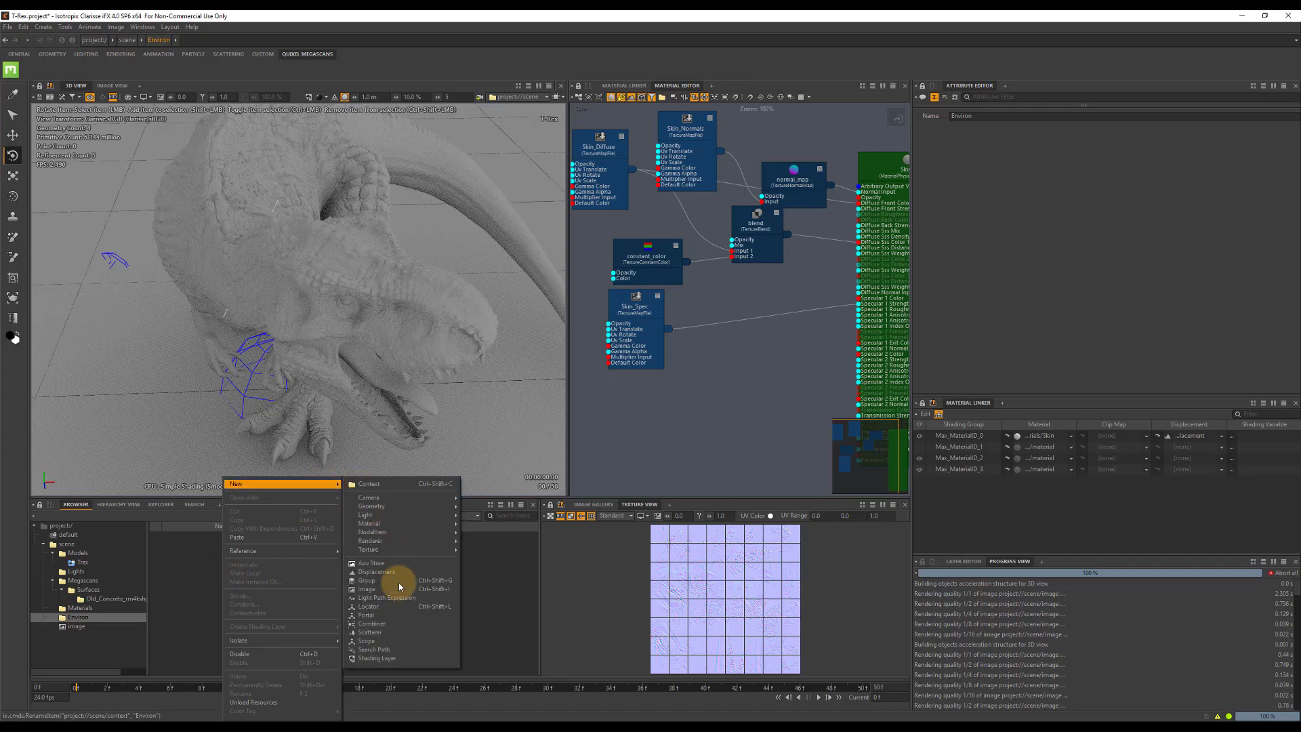
pyautogui.click(376, 627)
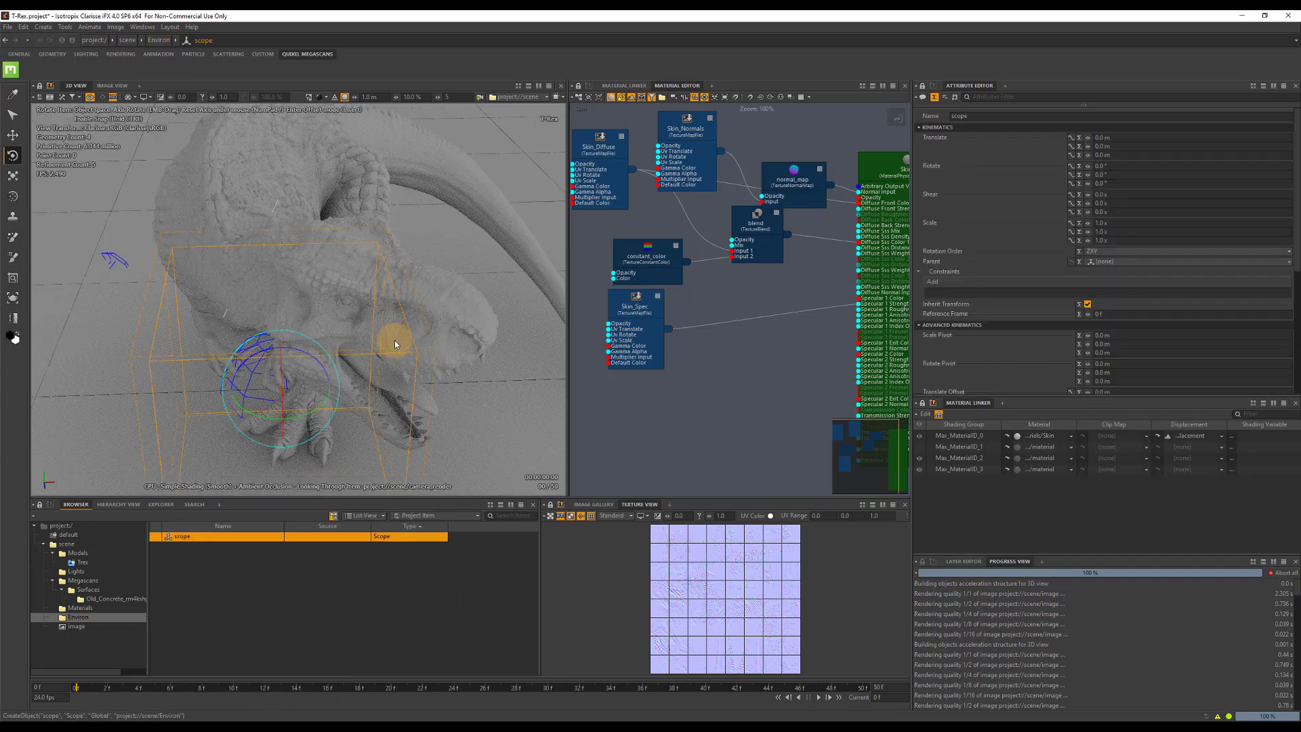
pyautogui.scroll(-4, 1128, 285)
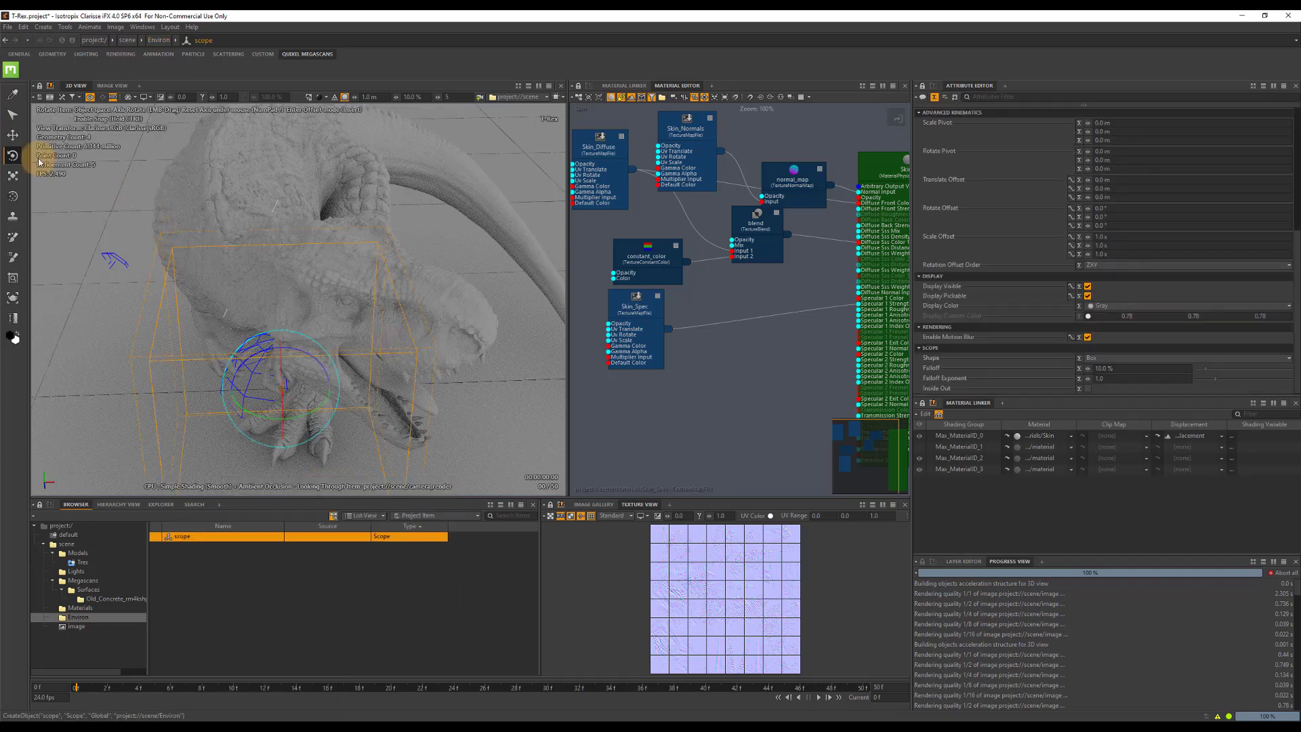
pyautogui.click(13, 135)
pyautogui.moveTo(212, 433); pyautogui.dragTo(229, 412)
# Change the scope's shape to Sphere and set its Scale Offset to 20 on all three axes.
pyautogui.click(1111, 359)
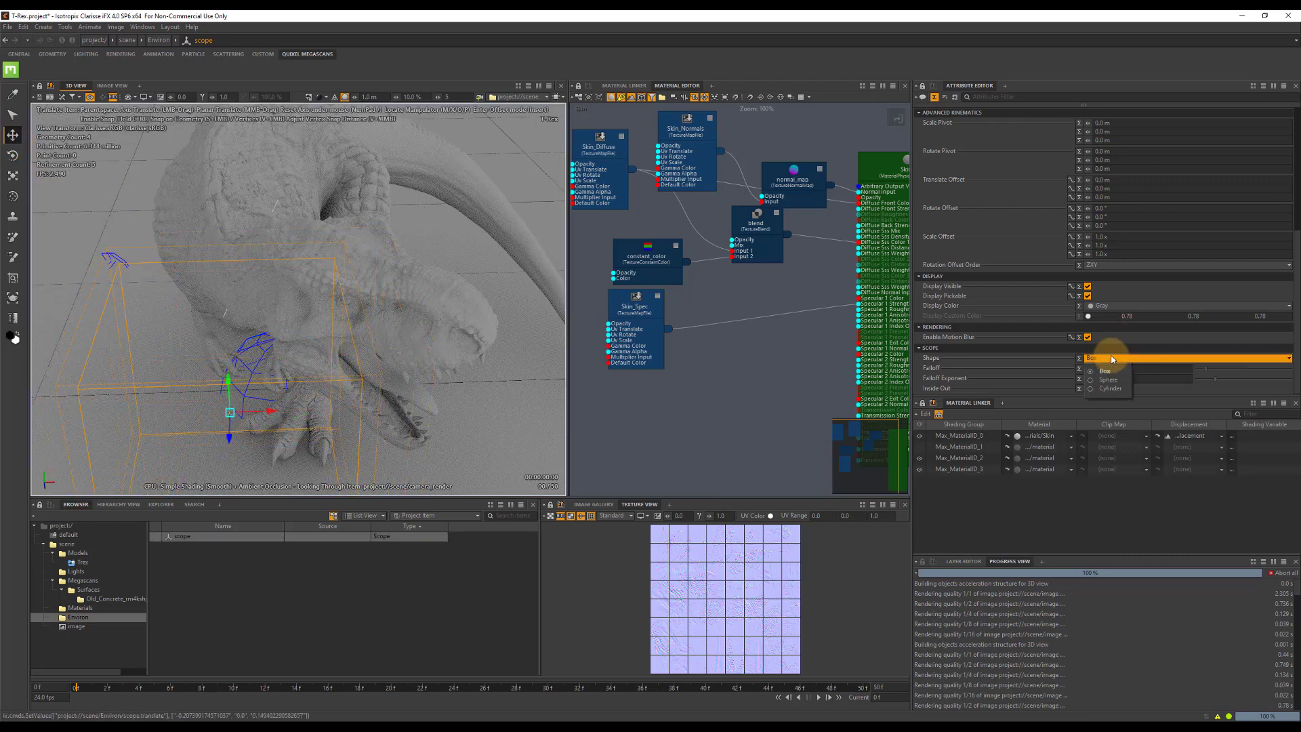
pyautogui.click(1111, 380)
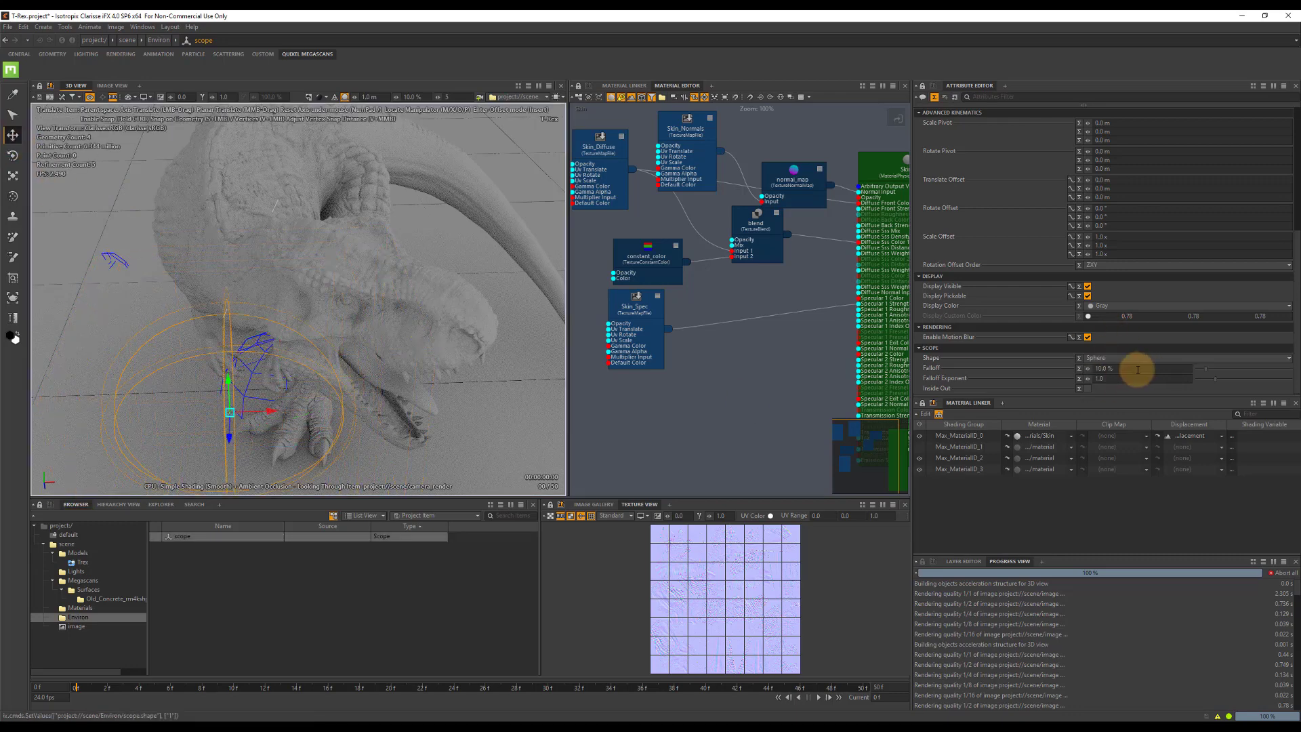
pyautogui.click(1119, 237)
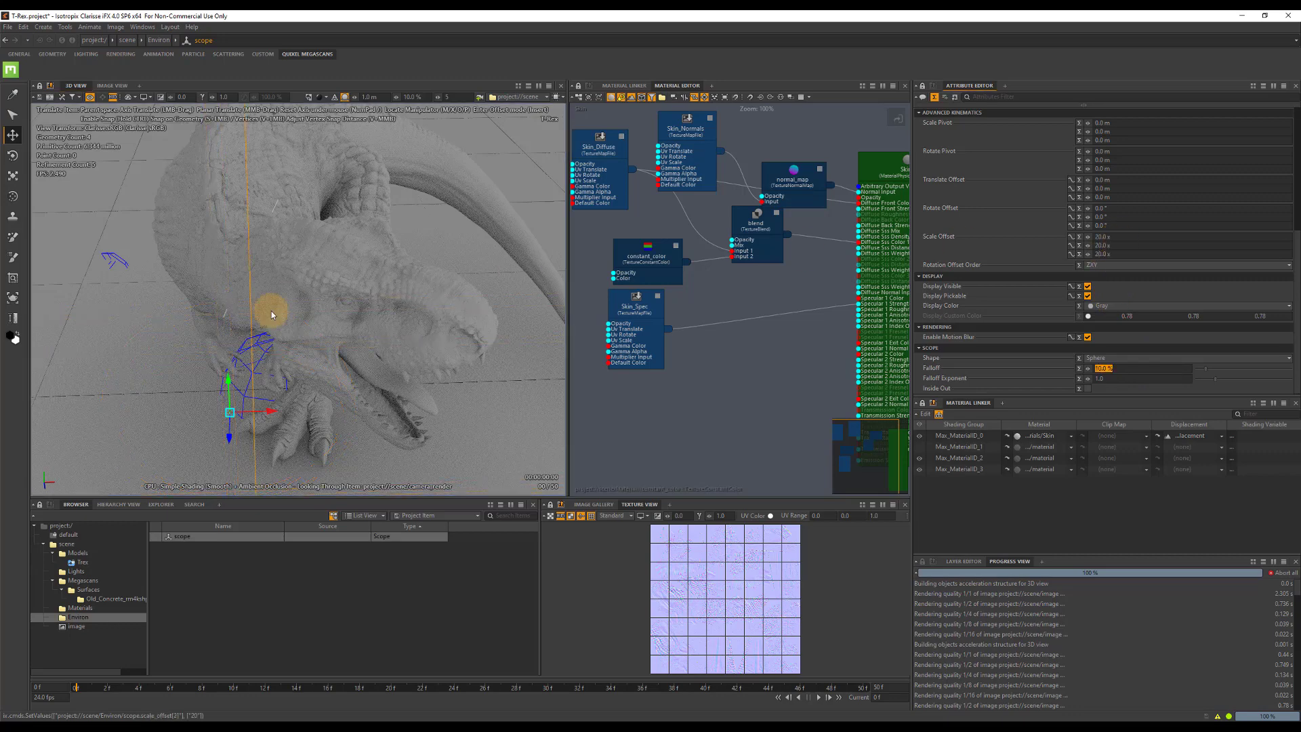
# Create a Point Cloud geometry in the Environ context and rename it PC_Plants.
pyautogui.click(164, 579)
pyautogui.rightClick(164, 579)
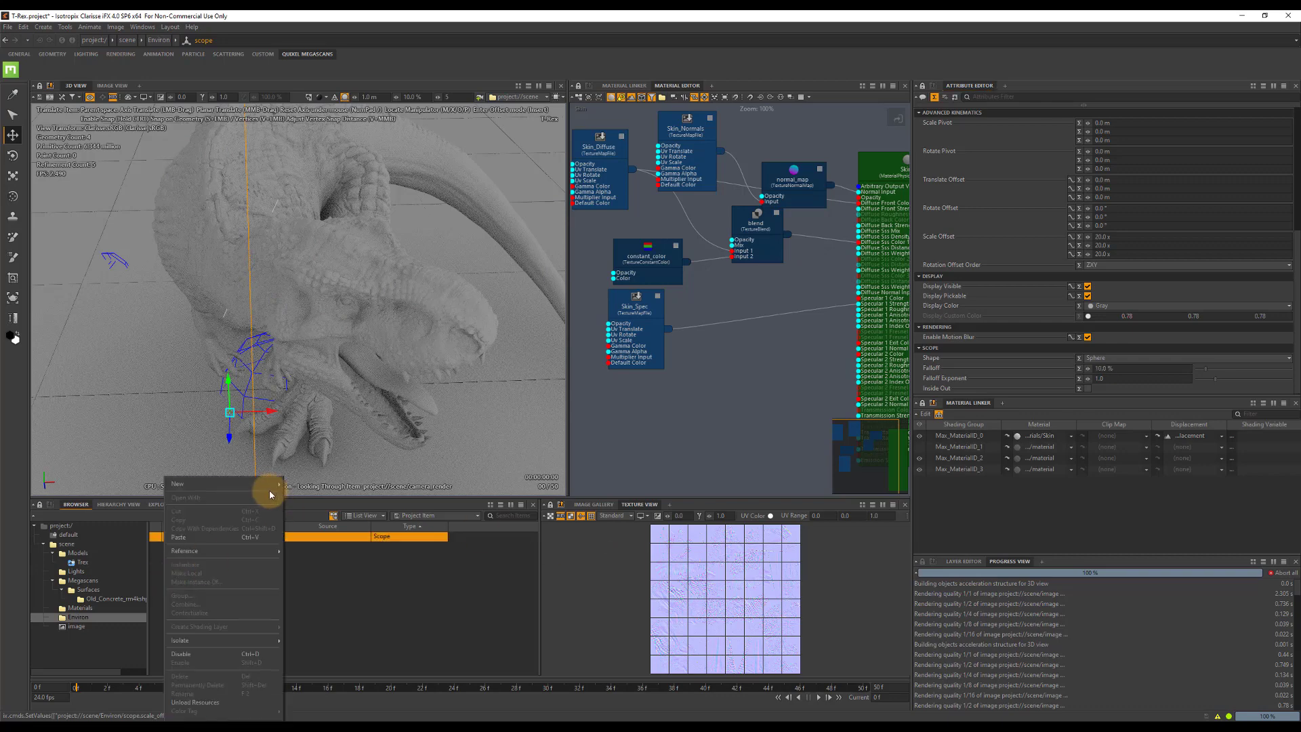
pyautogui.moveTo(267, 485)
pyautogui.moveTo(355, 506)
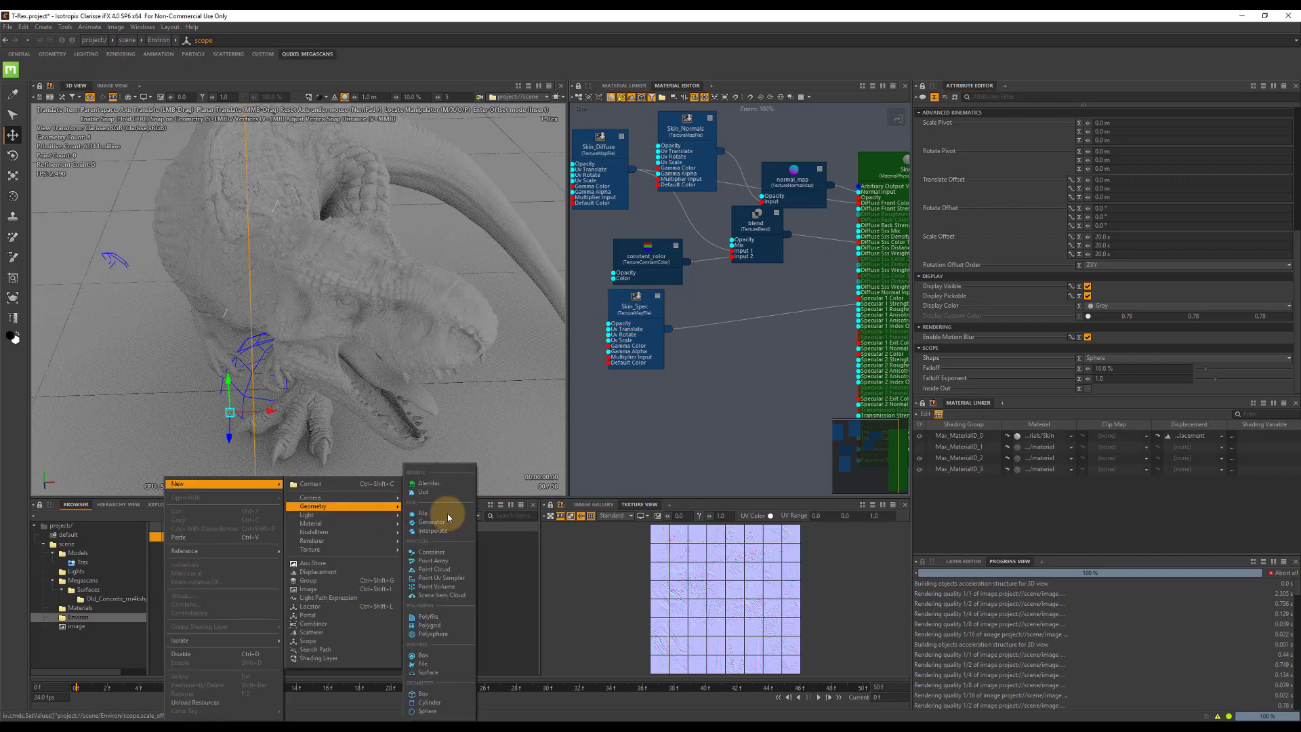
pyautogui.click(449, 574)
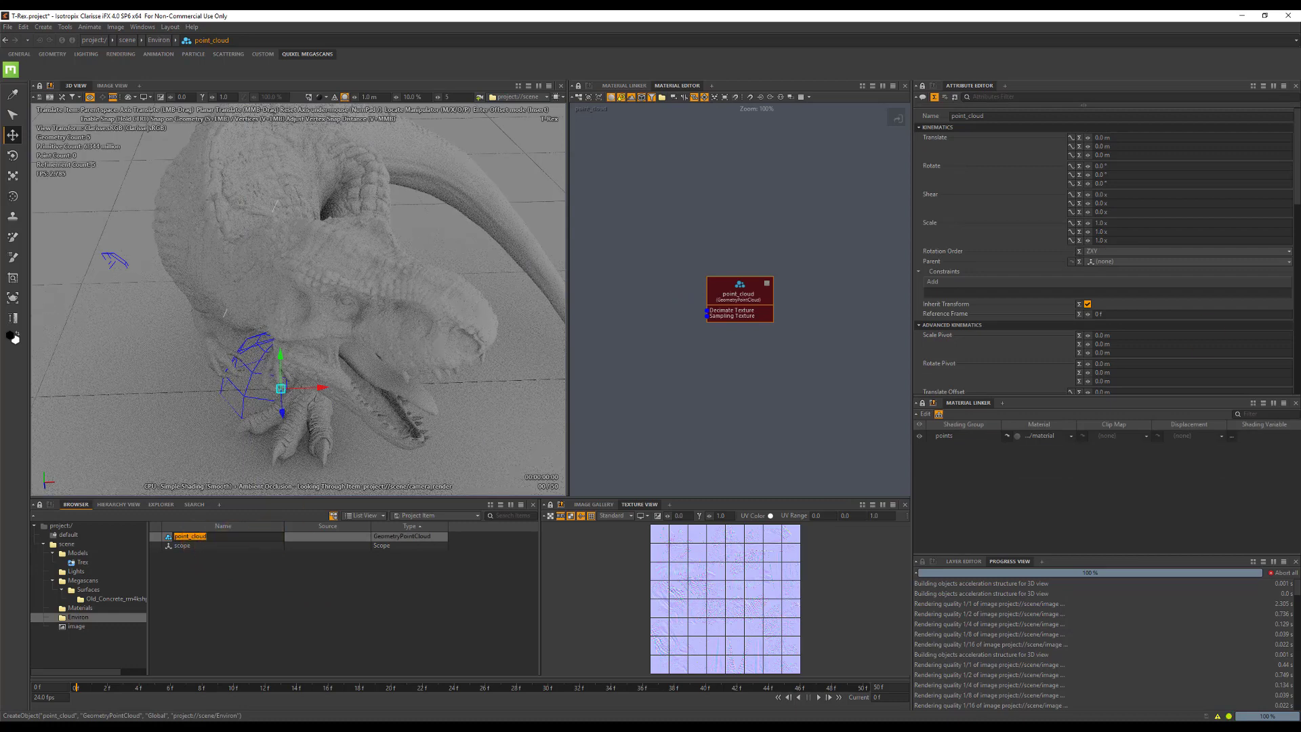
pyautogui.press('Return')
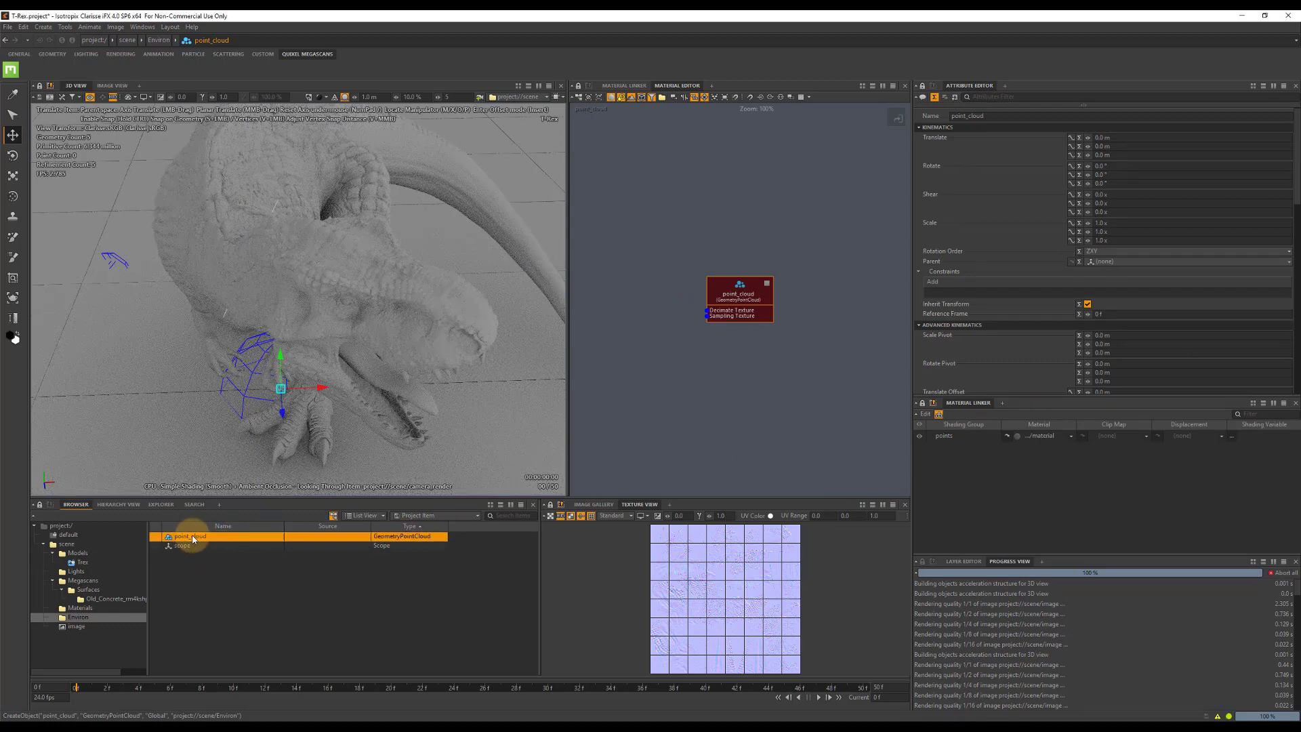
pyautogui.doubleClick(193, 537)
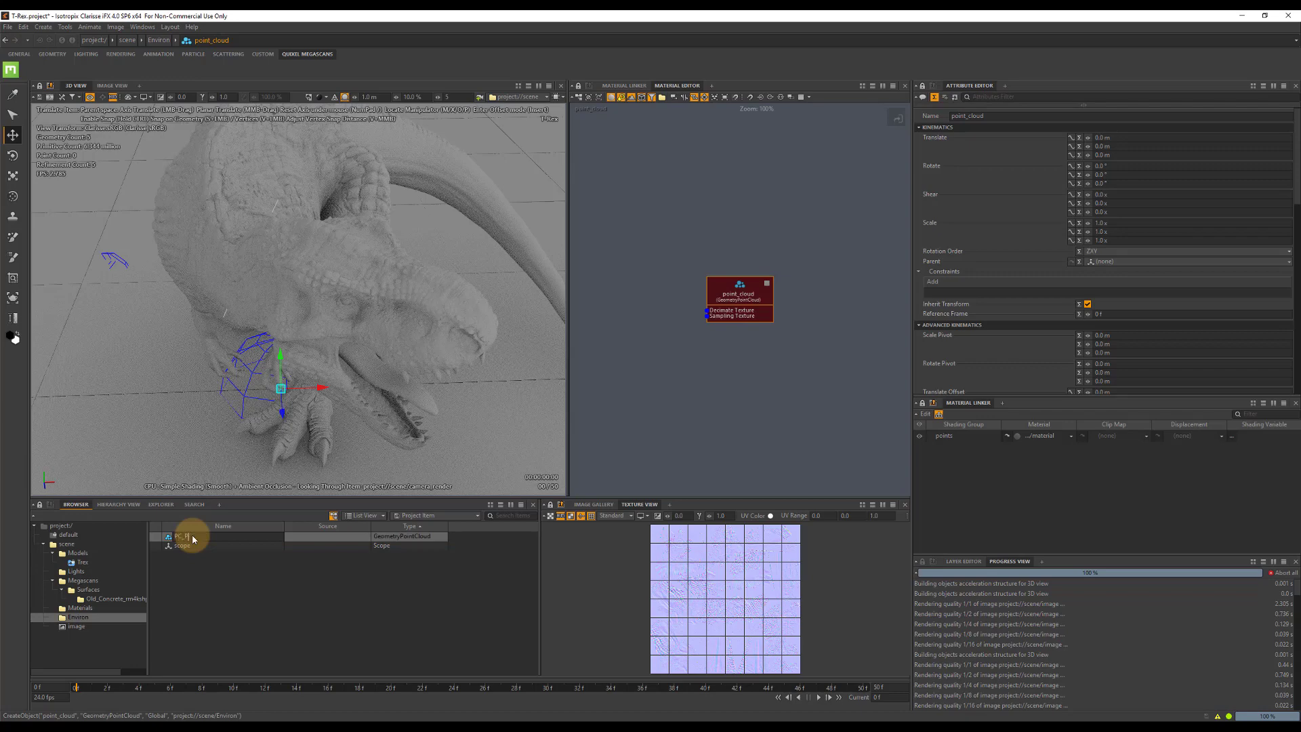
pyautogui.write('PC_Plants')
pyautogui.press('Return')
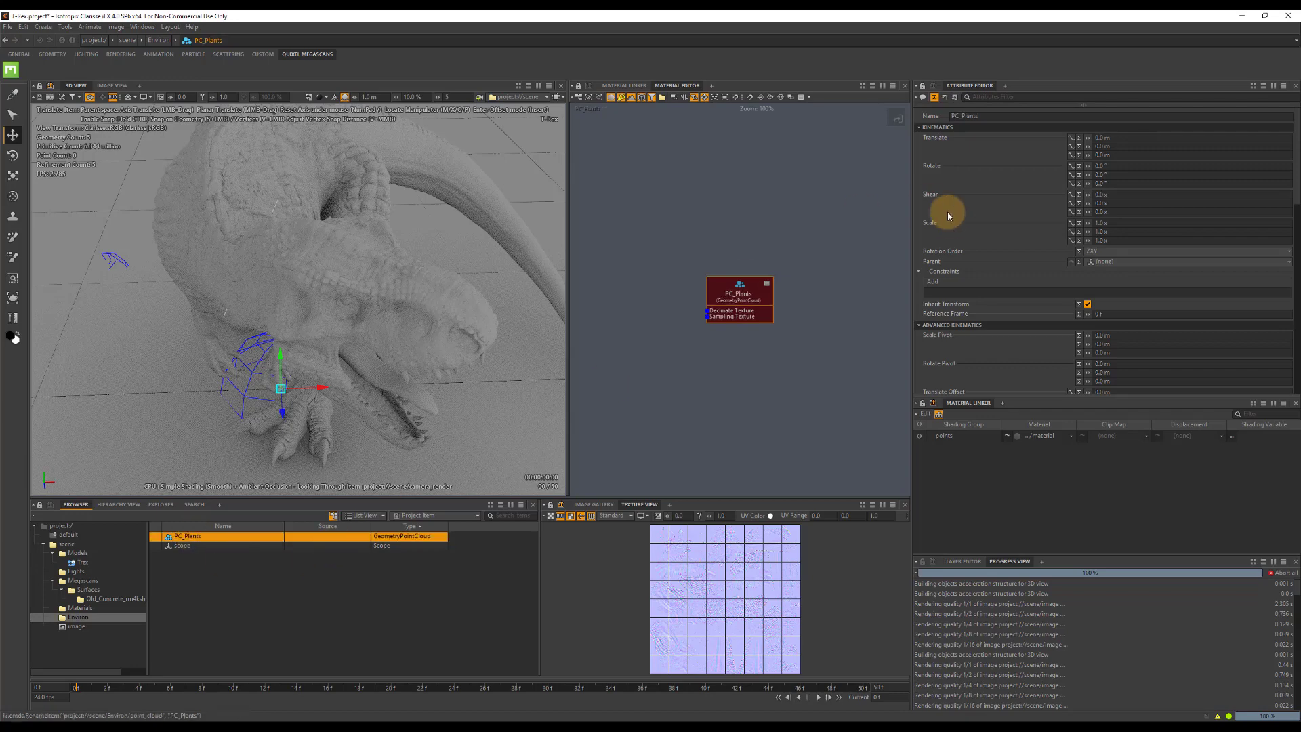
# Assign Terrain as the PC_Plants scattering geometry and set its Point Count to 100000.
pyautogui.scroll(-10, 1001, 238)
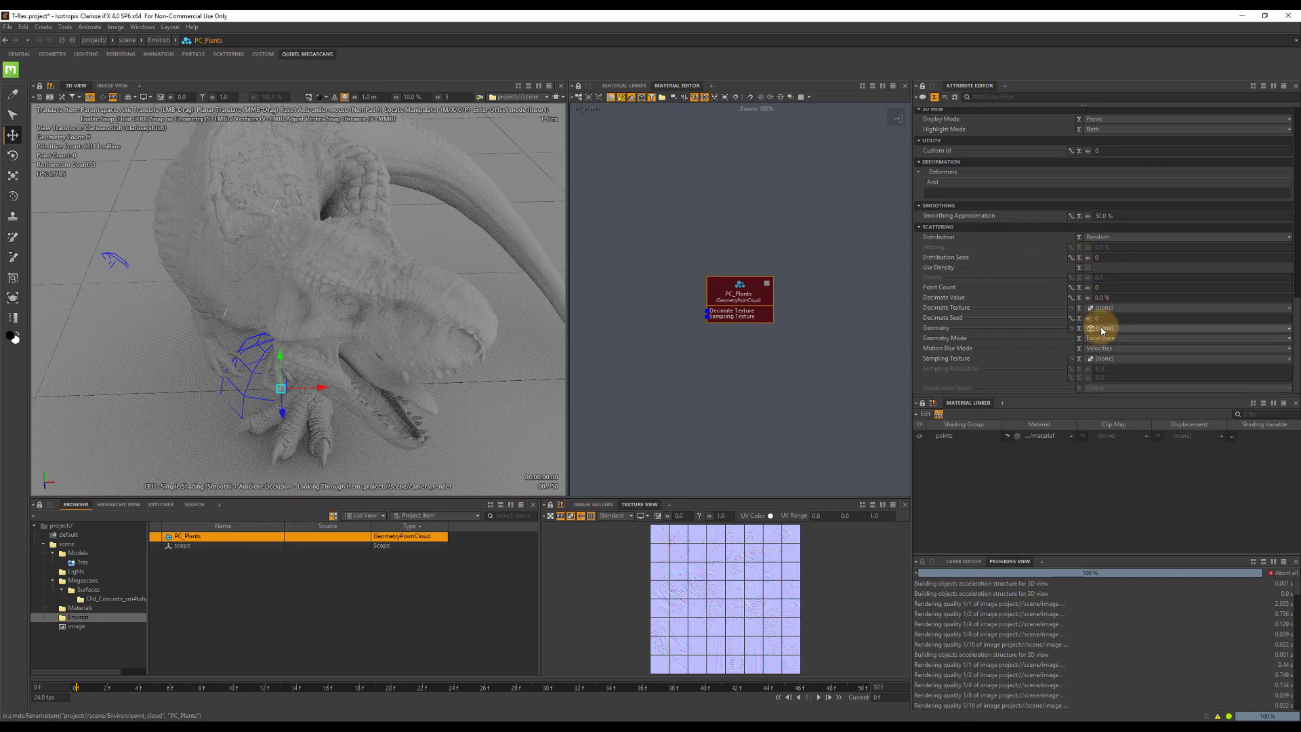
pyautogui.click(1101, 330)
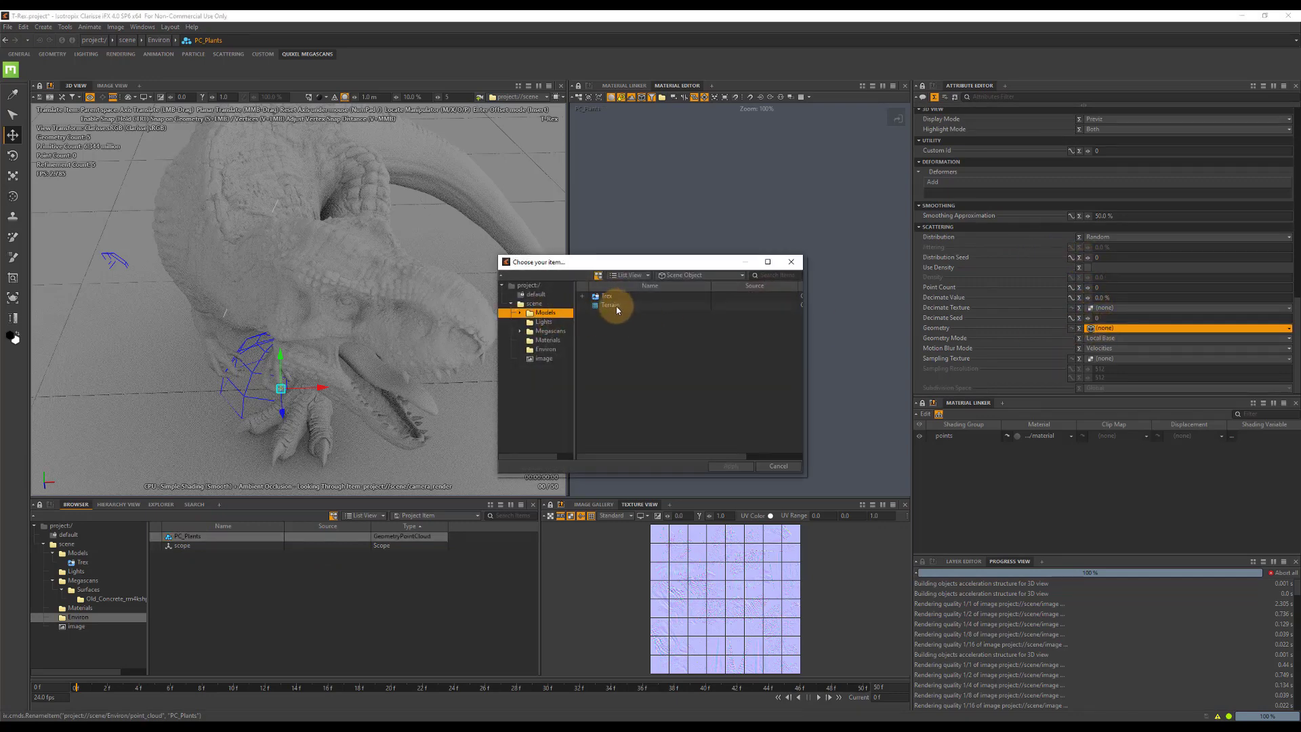
pyautogui.doubleClick(613, 307)
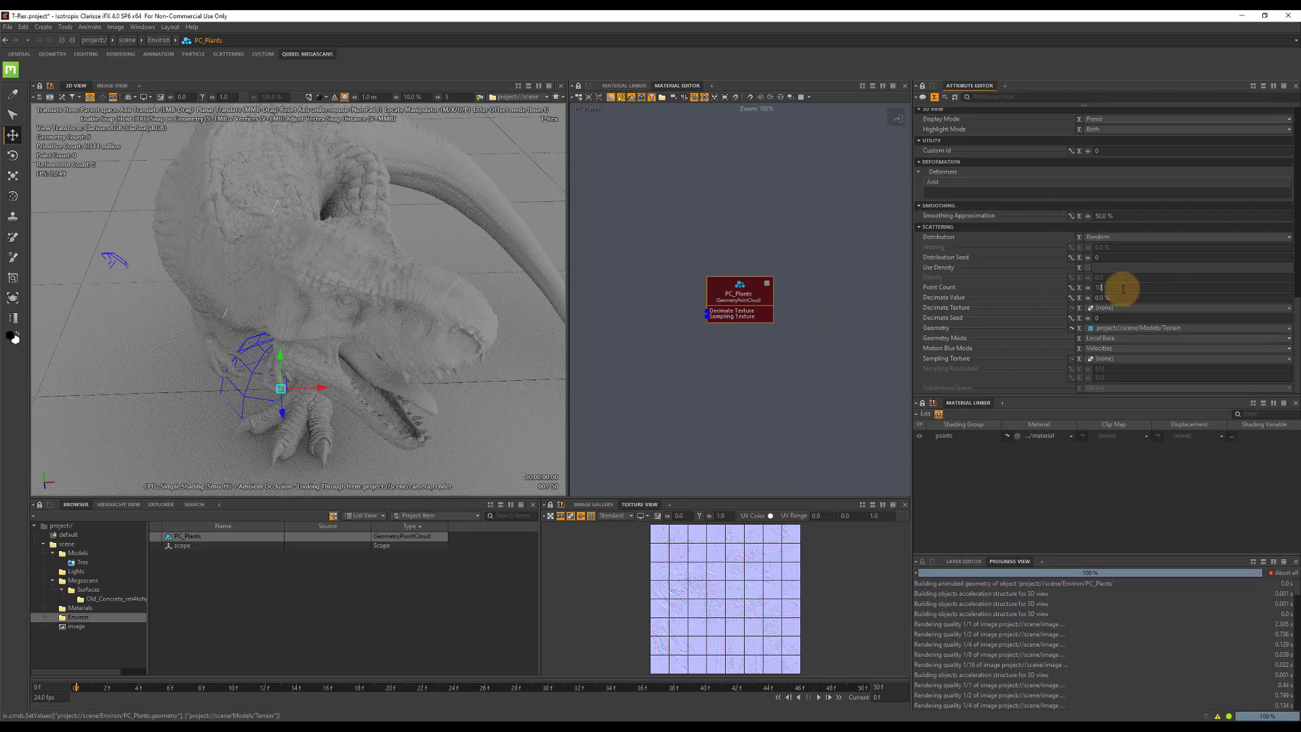
pyautogui.press('Return')
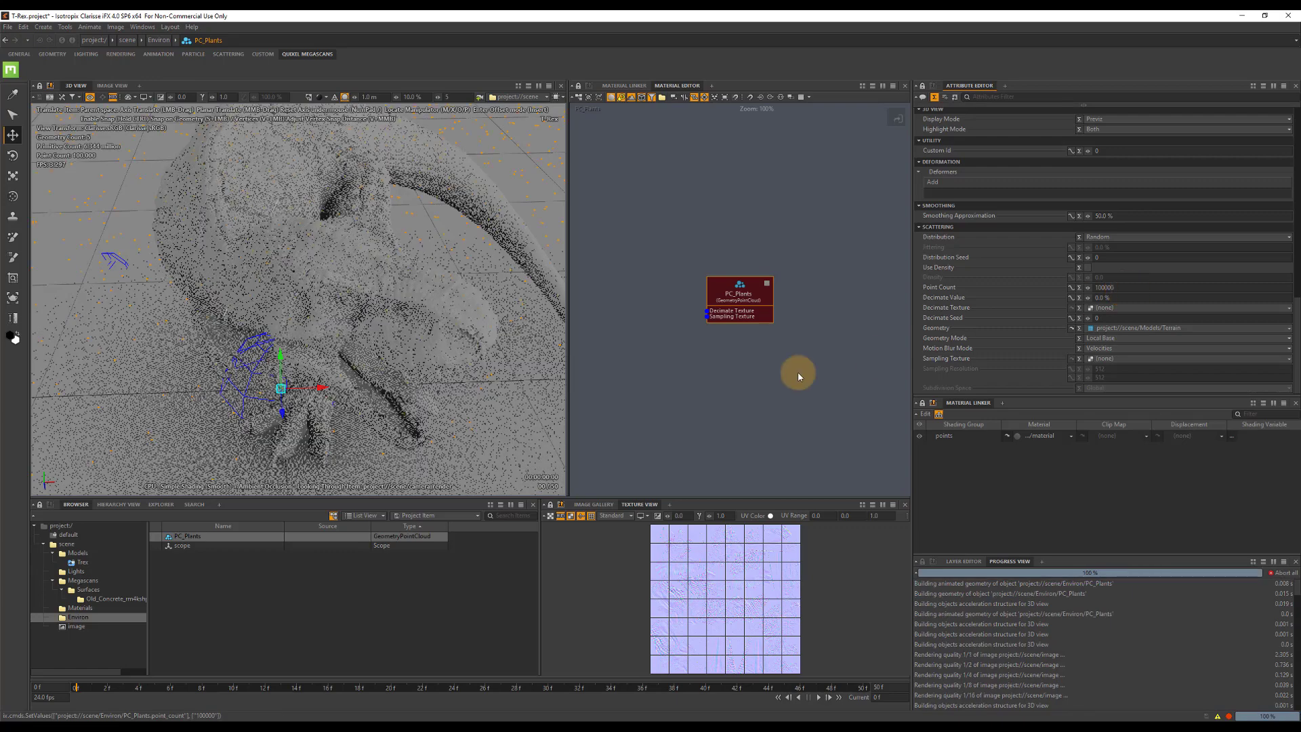
# Create a Scatterer named scatterer_Plants in the Environ context and save the project.
pyautogui.rightClick(183, 573)
pyautogui.moveTo(298, 484)
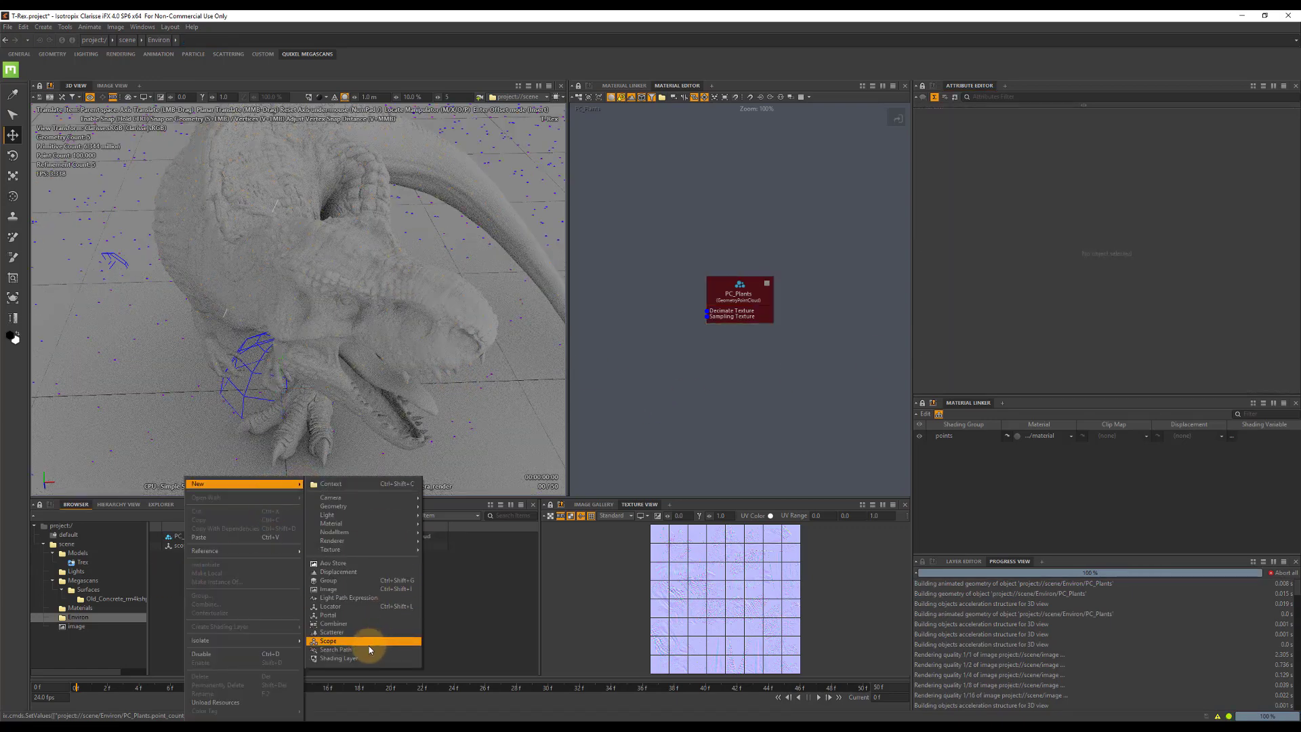
pyautogui.click(333, 632)
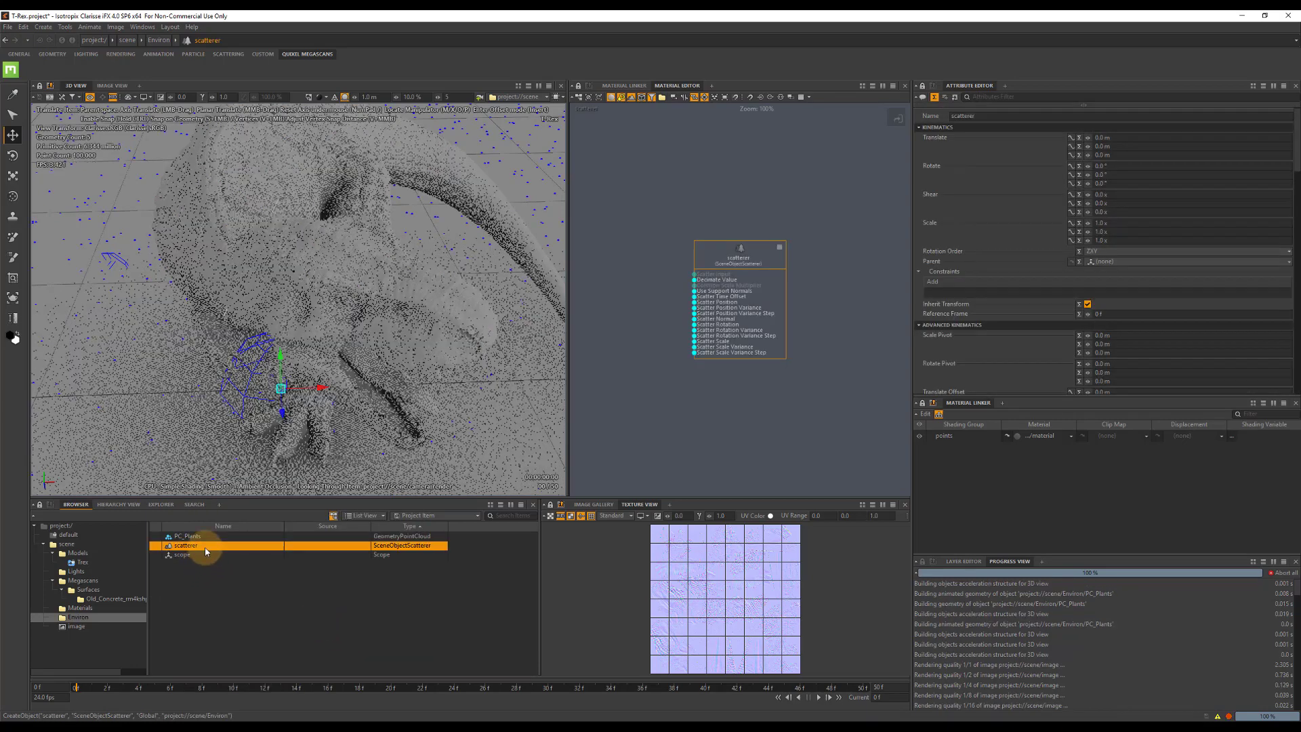
pyautogui.doubleClick(204, 543)
pyautogui.click(213, 544)
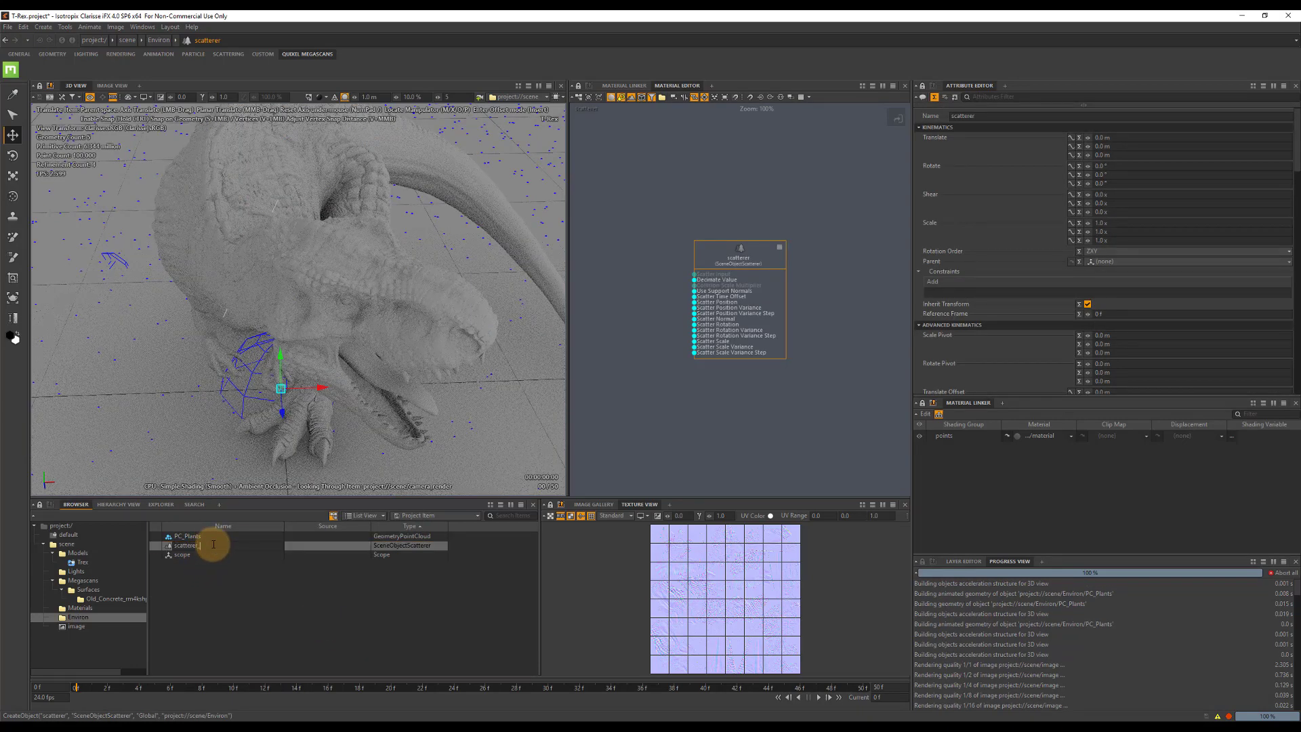
pyautogui.write('_Plants')
pyautogui.press('Return')
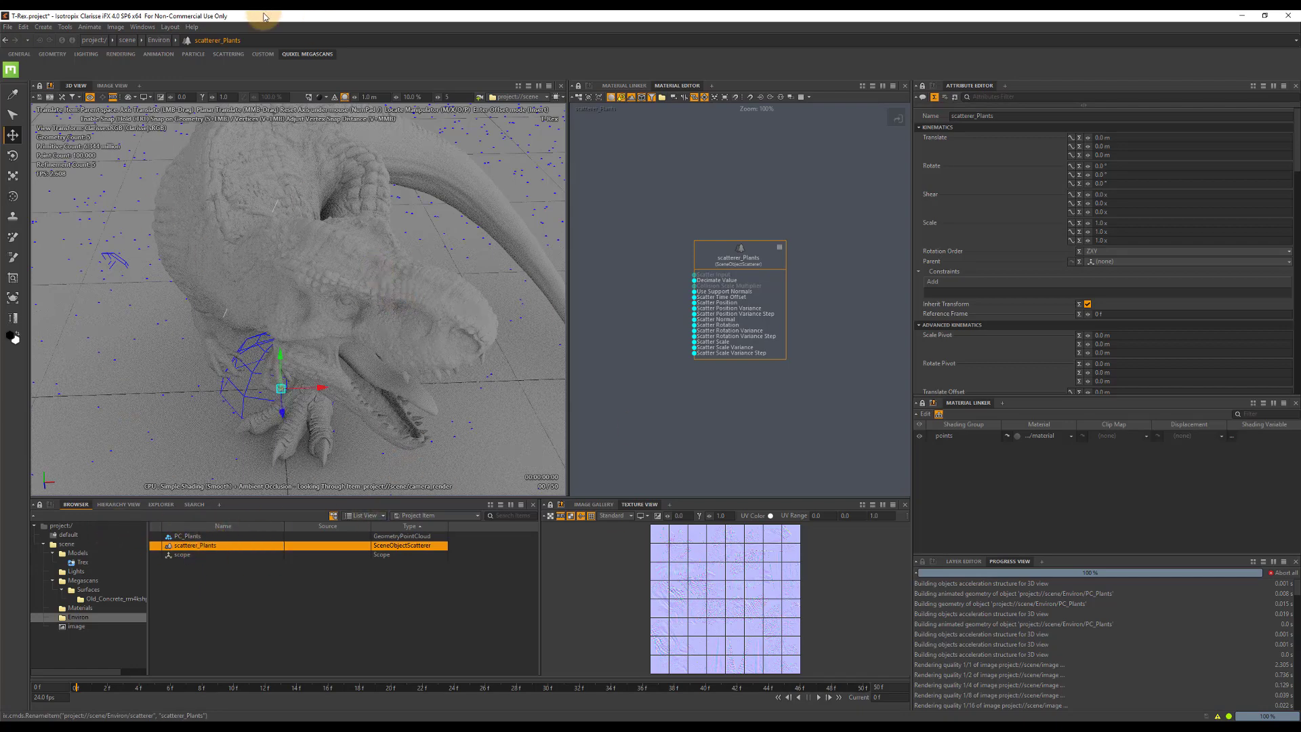
pyautogui.hotkey('ctrl', 's')
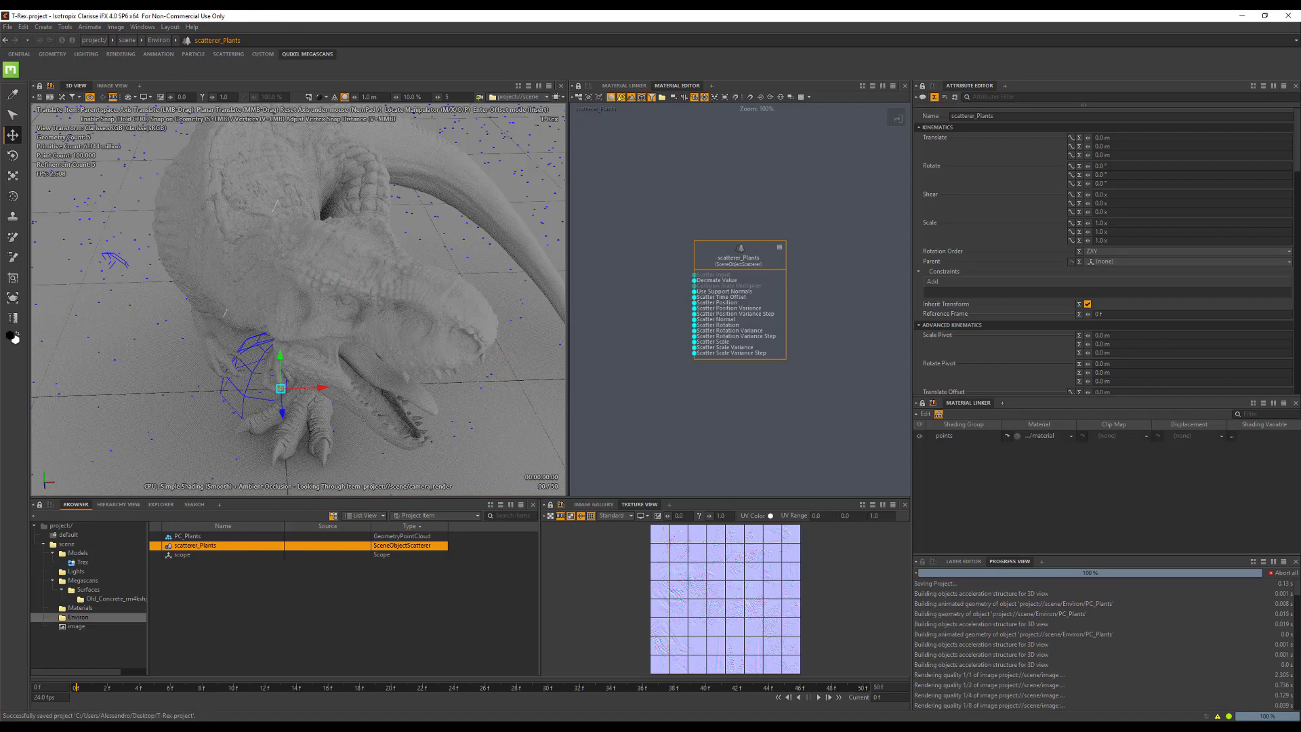
# Switch to Quixel Bridge and export the Common Fern and Bracken Fern from the local Megascans 3D Plants to Clarisse.
pyautogui.click(467, 717)
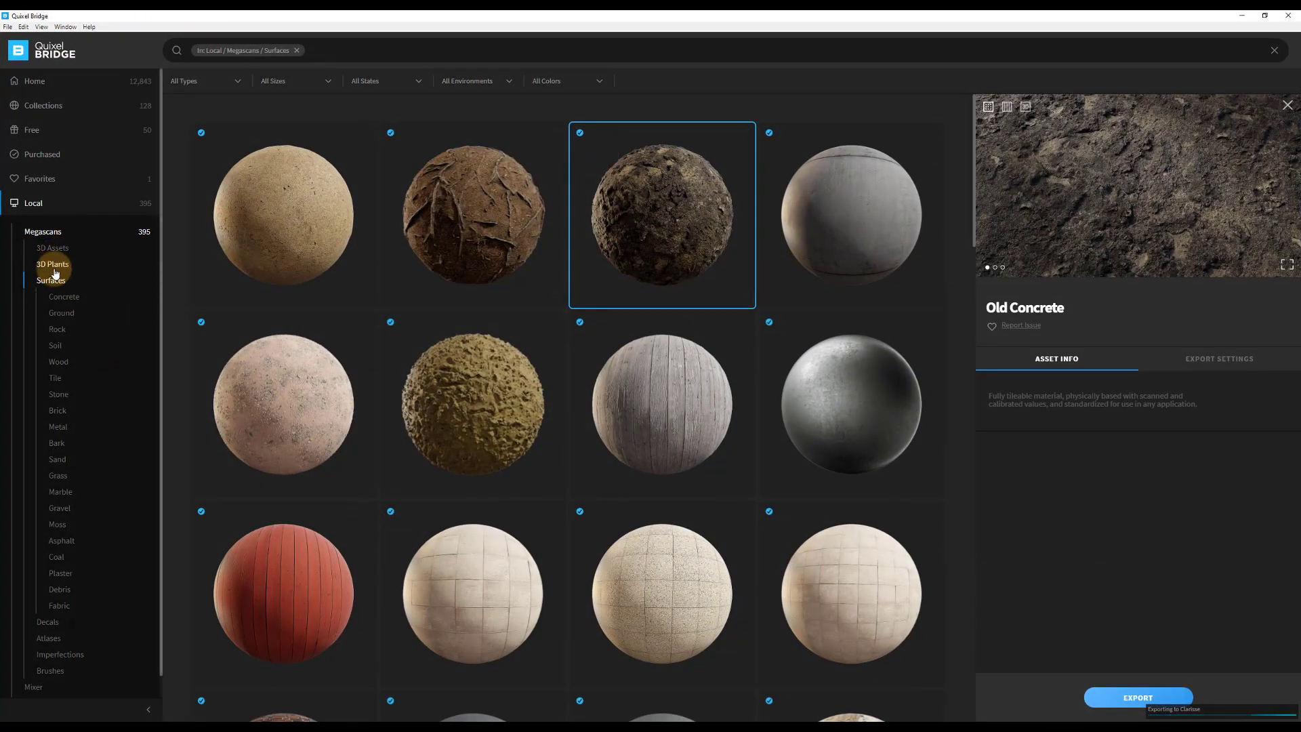
pyautogui.click(54, 267)
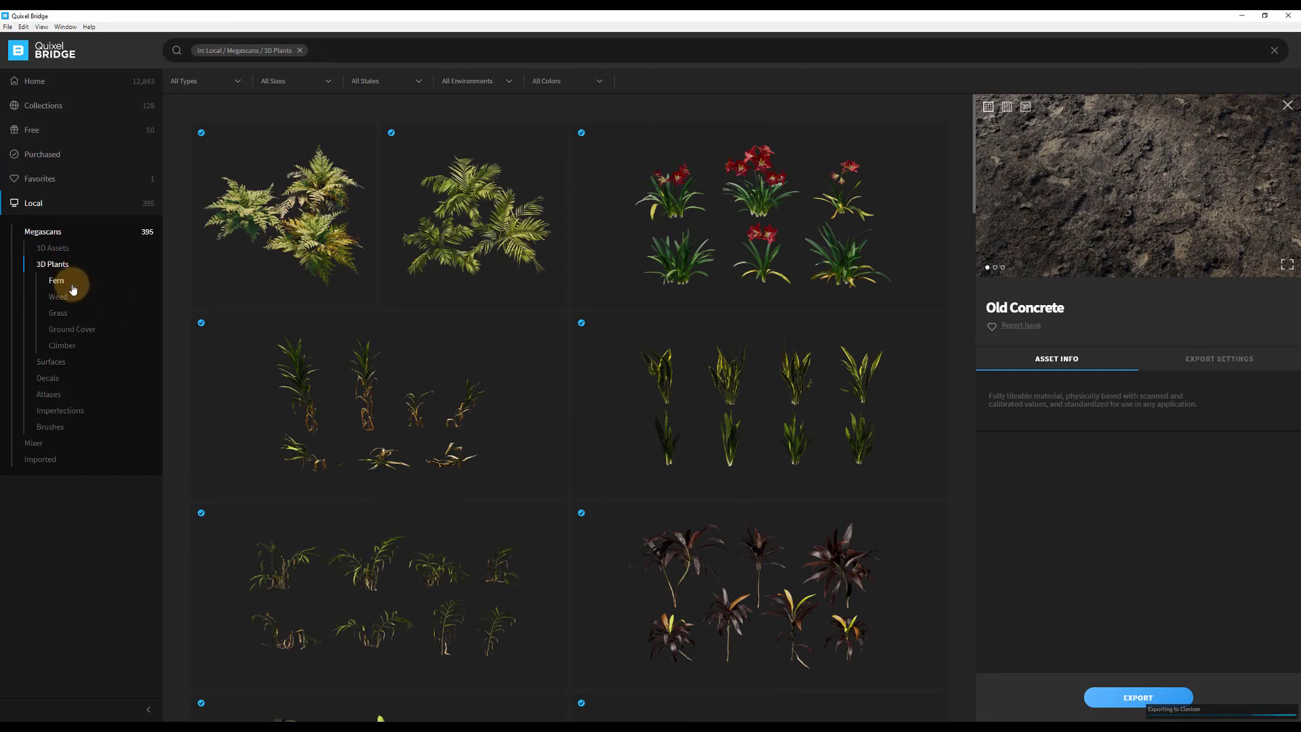
pyautogui.click(65, 287)
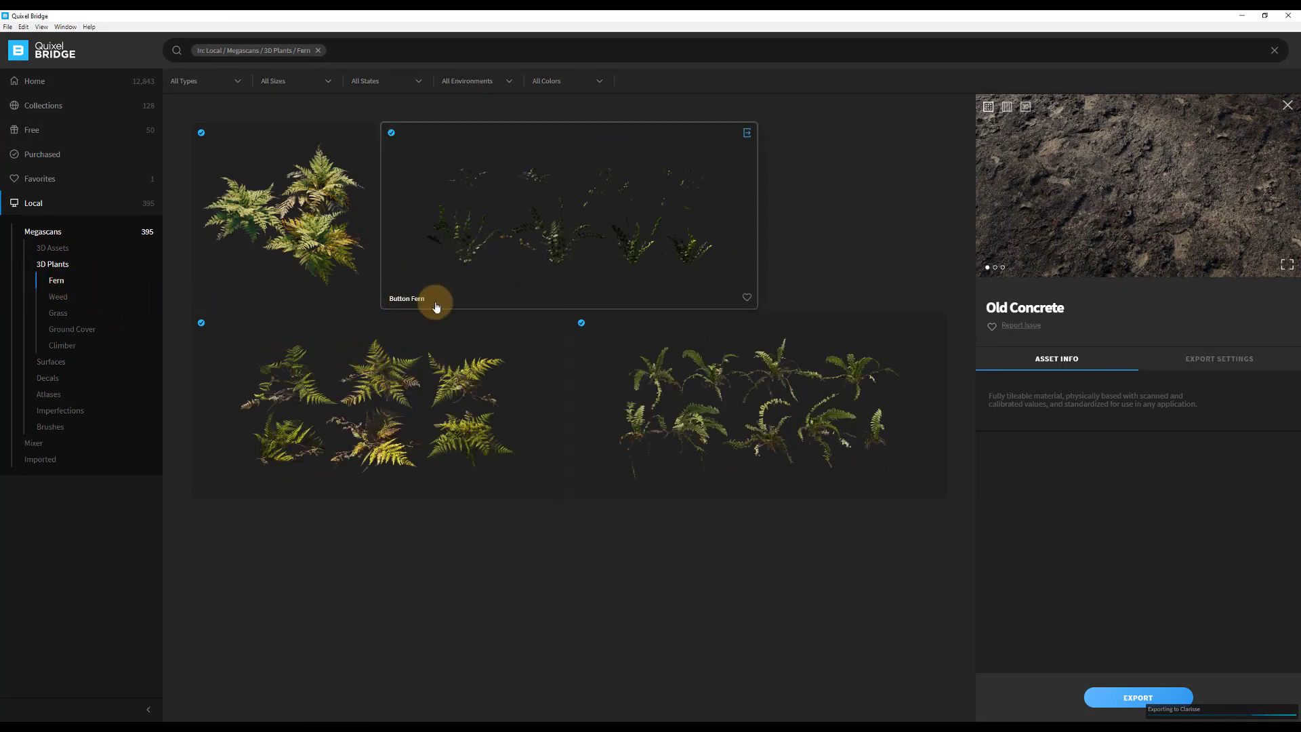
pyautogui.click(285, 218)
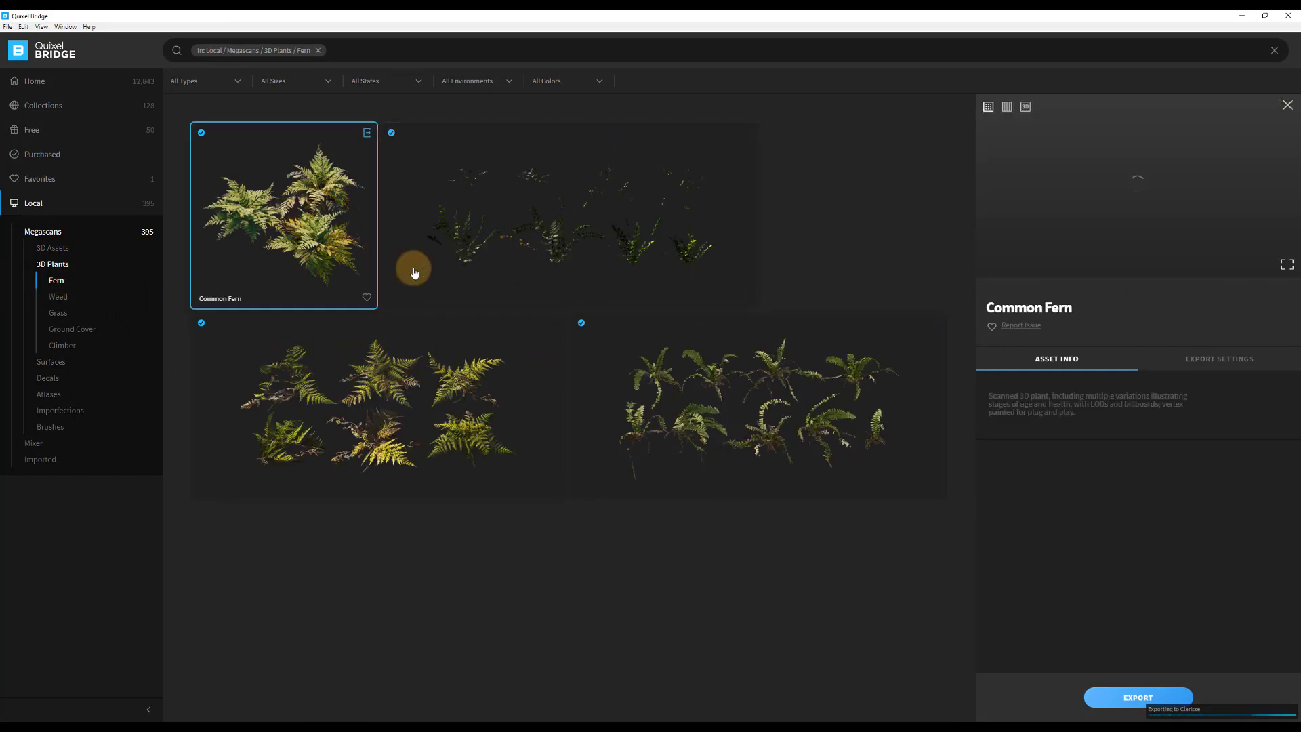
pyautogui.click(1219, 372)
pyautogui.click(1129, 695)
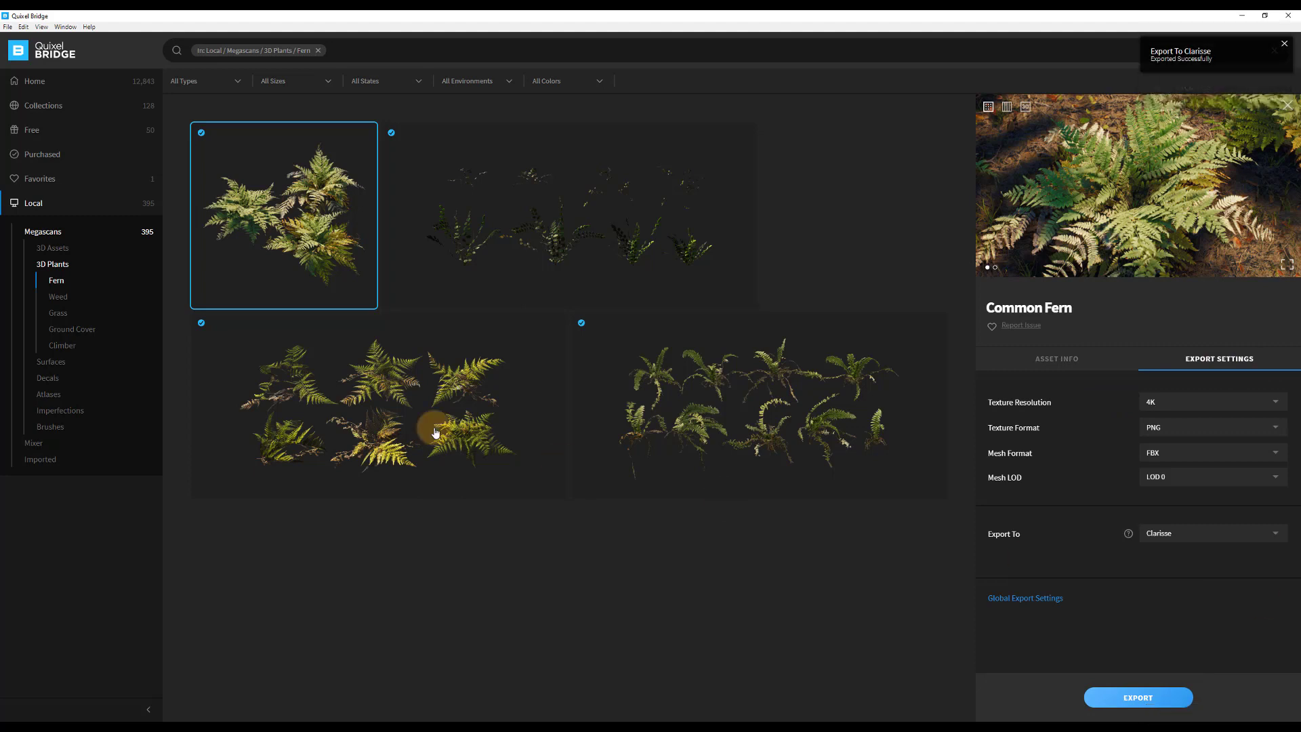
pyautogui.click(368, 369)
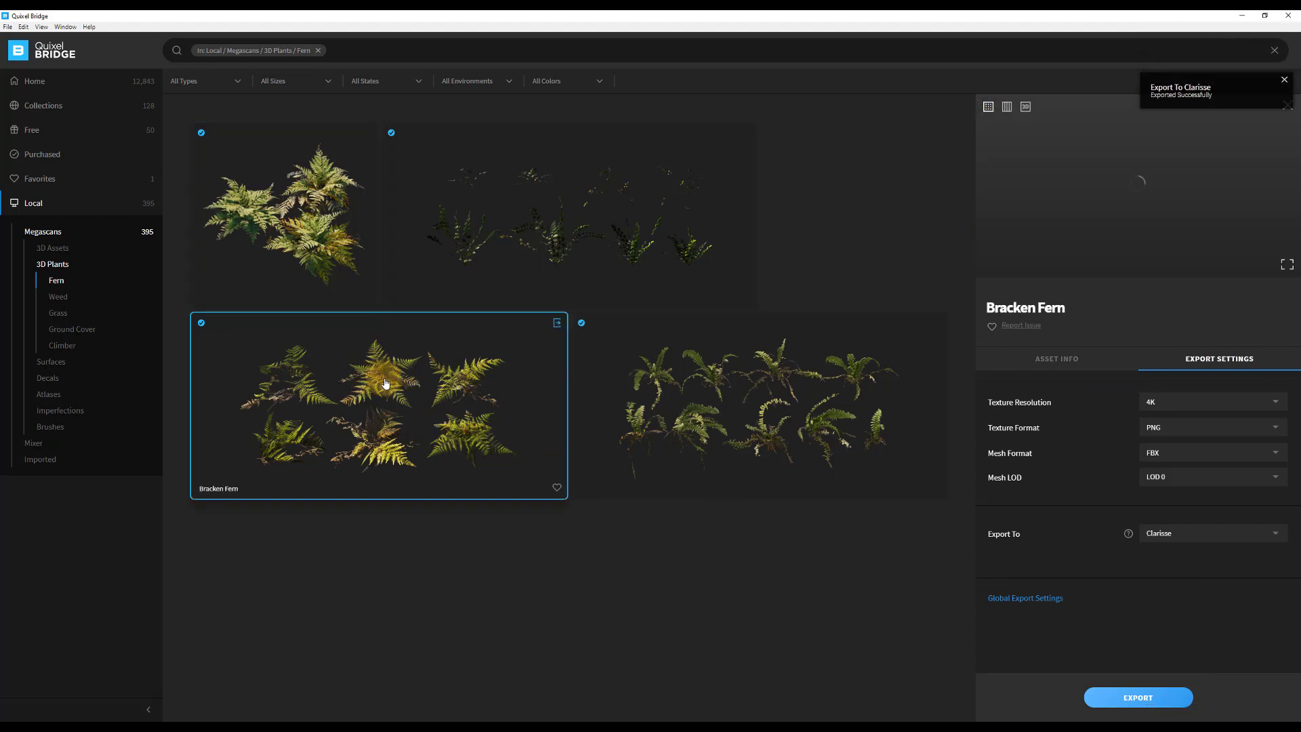
pyautogui.click(1135, 699)
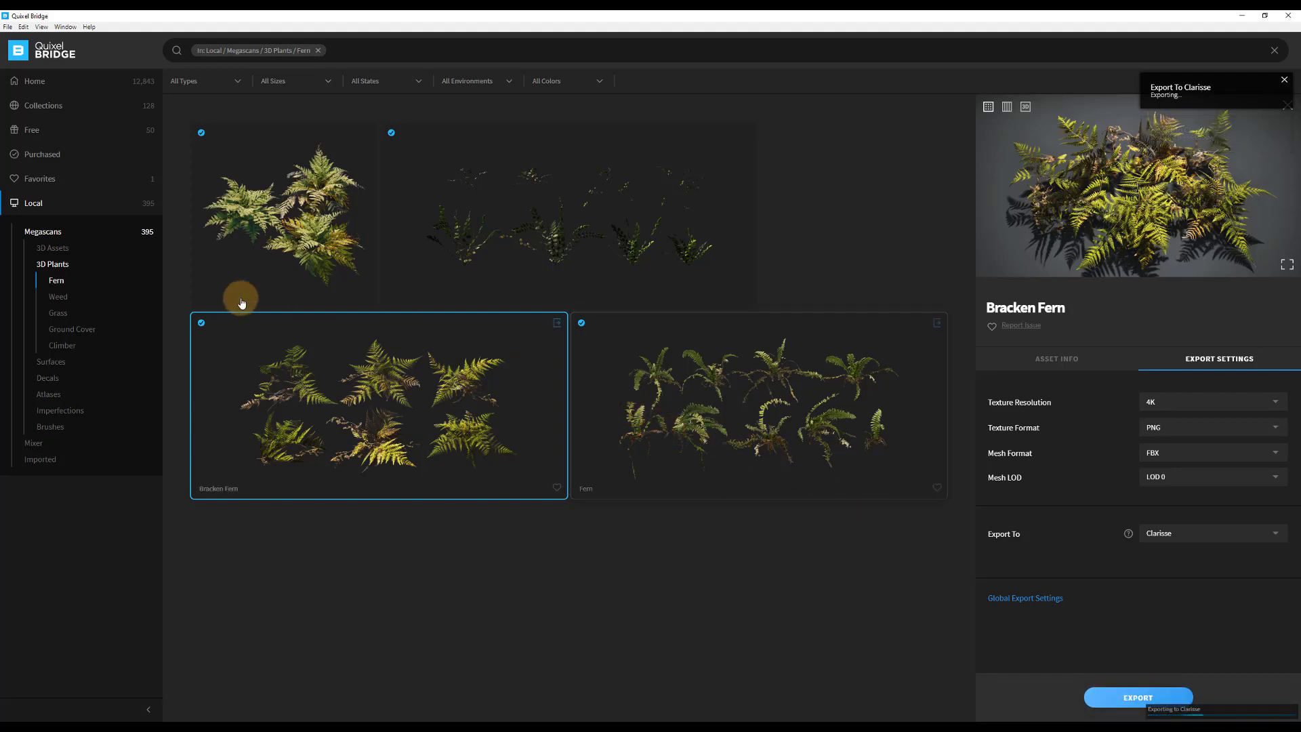
# Look through the other local 3D plant categories and export the Pink Cordyline to Clarisse.
pyautogui.click(59, 298)
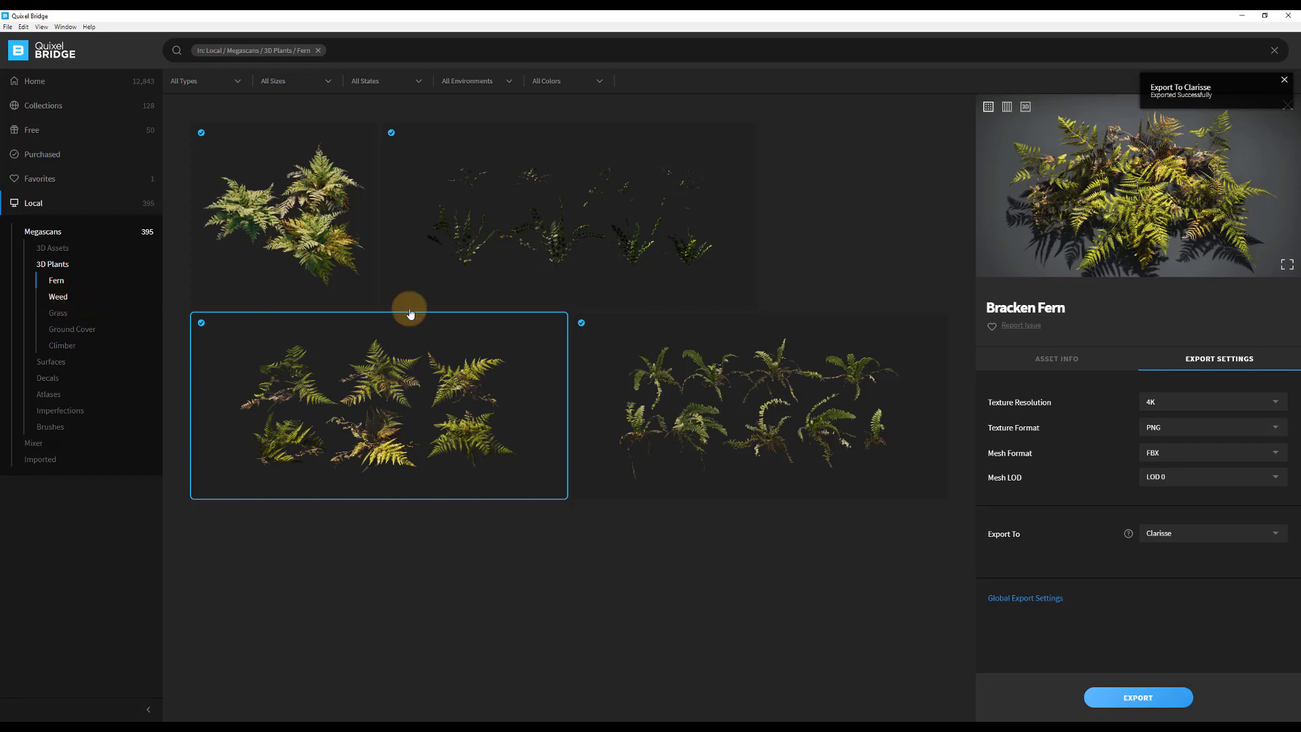
pyautogui.scroll(-3, 535, 323)
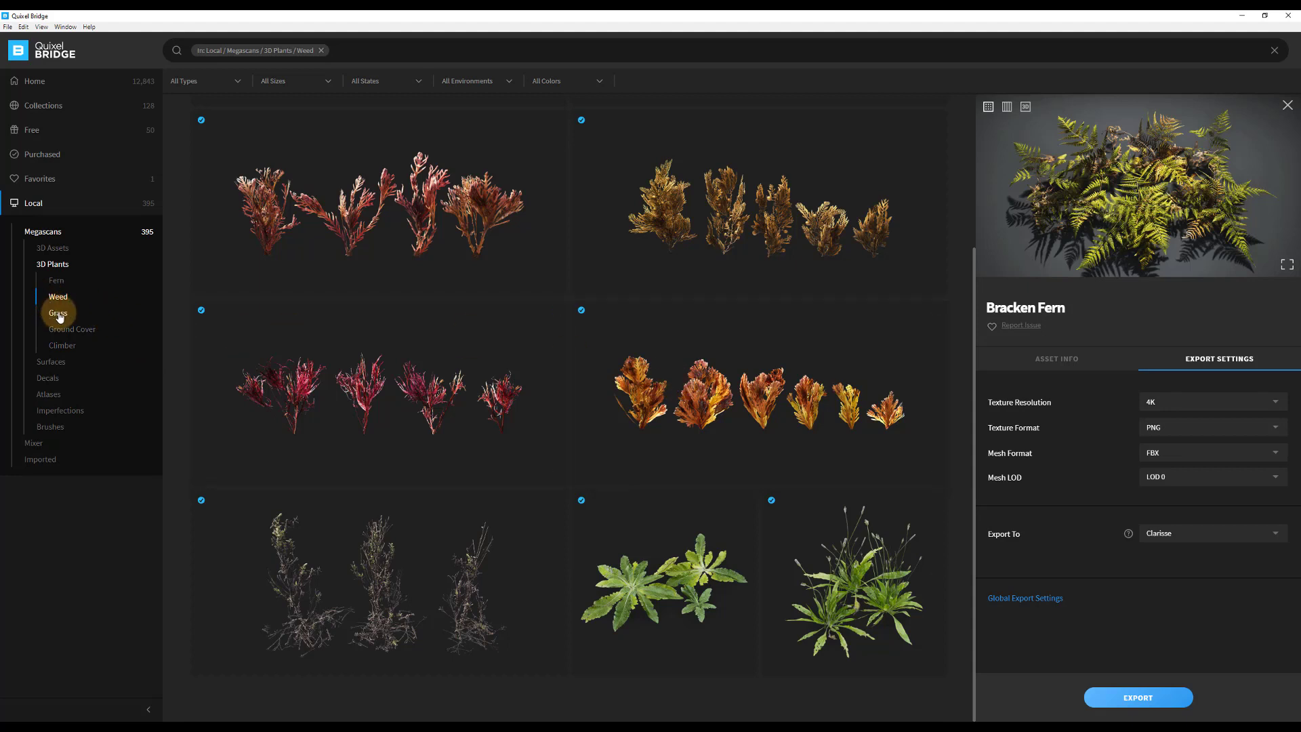
pyautogui.click(75, 320)
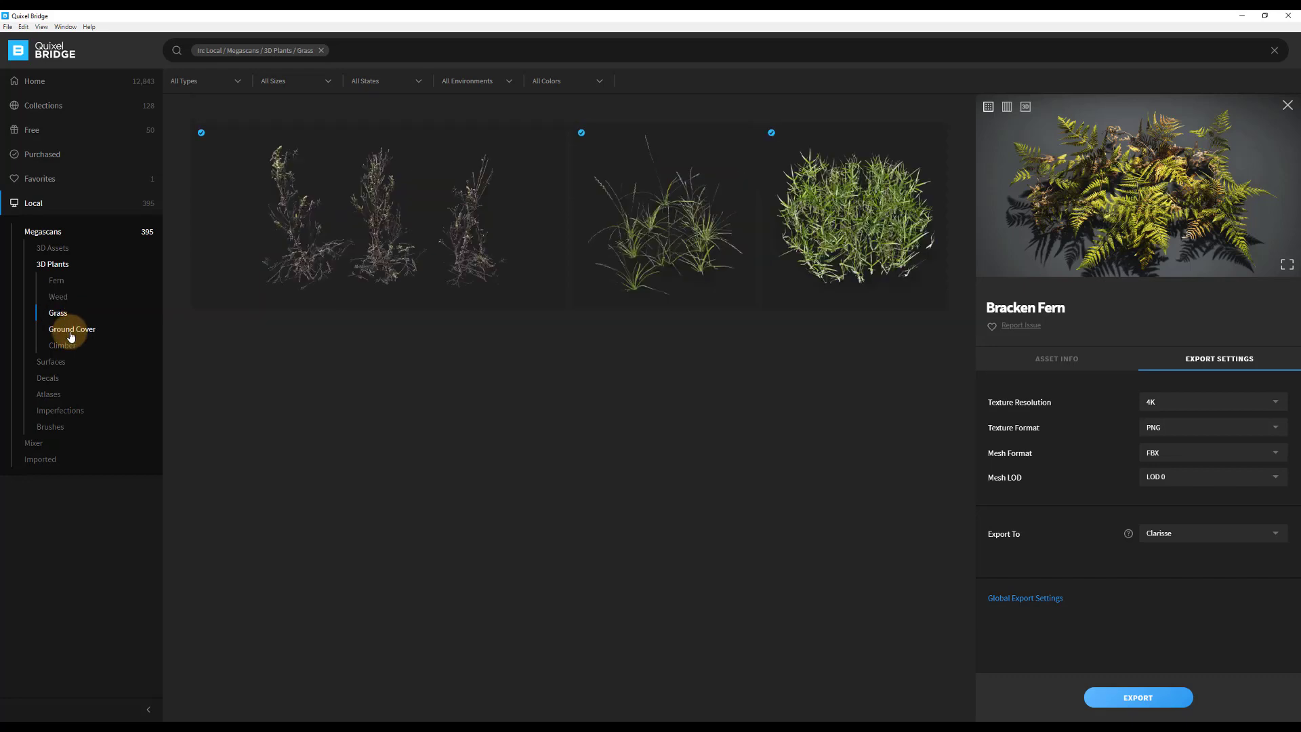
pyautogui.click(72, 331)
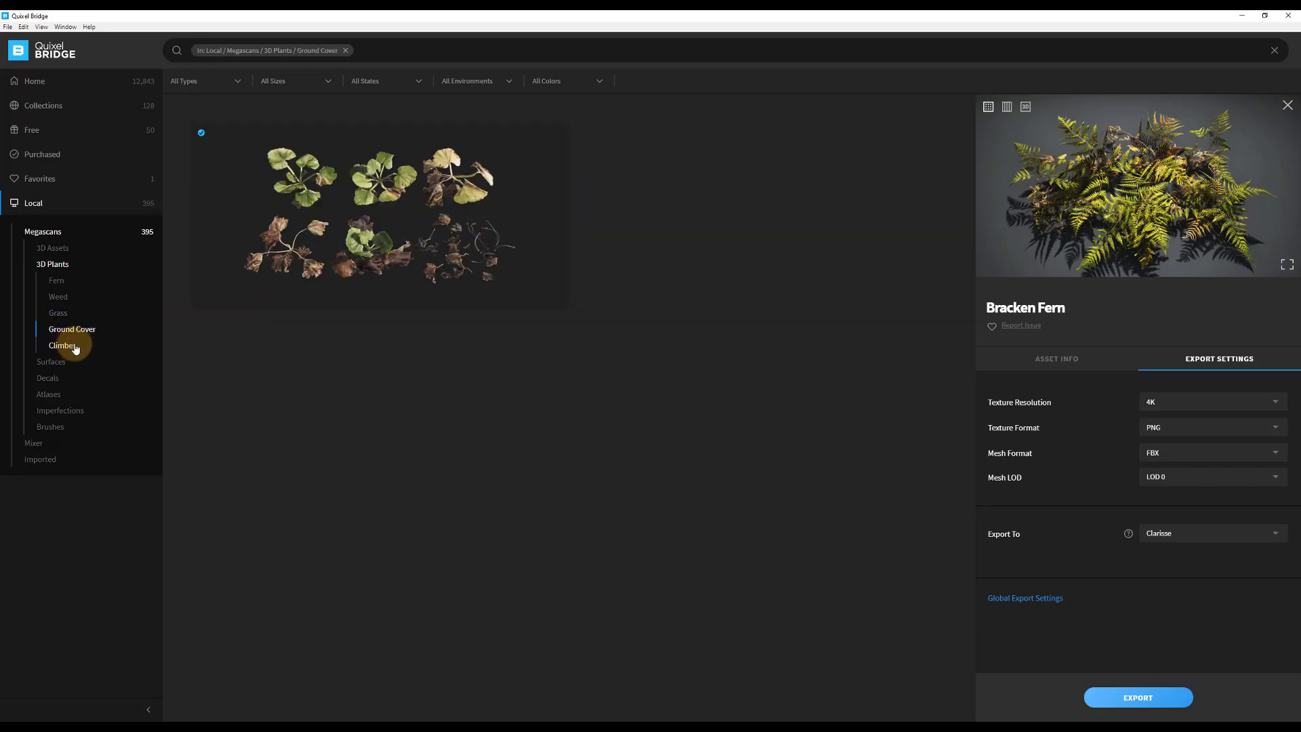
pyautogui.click(68, 346)
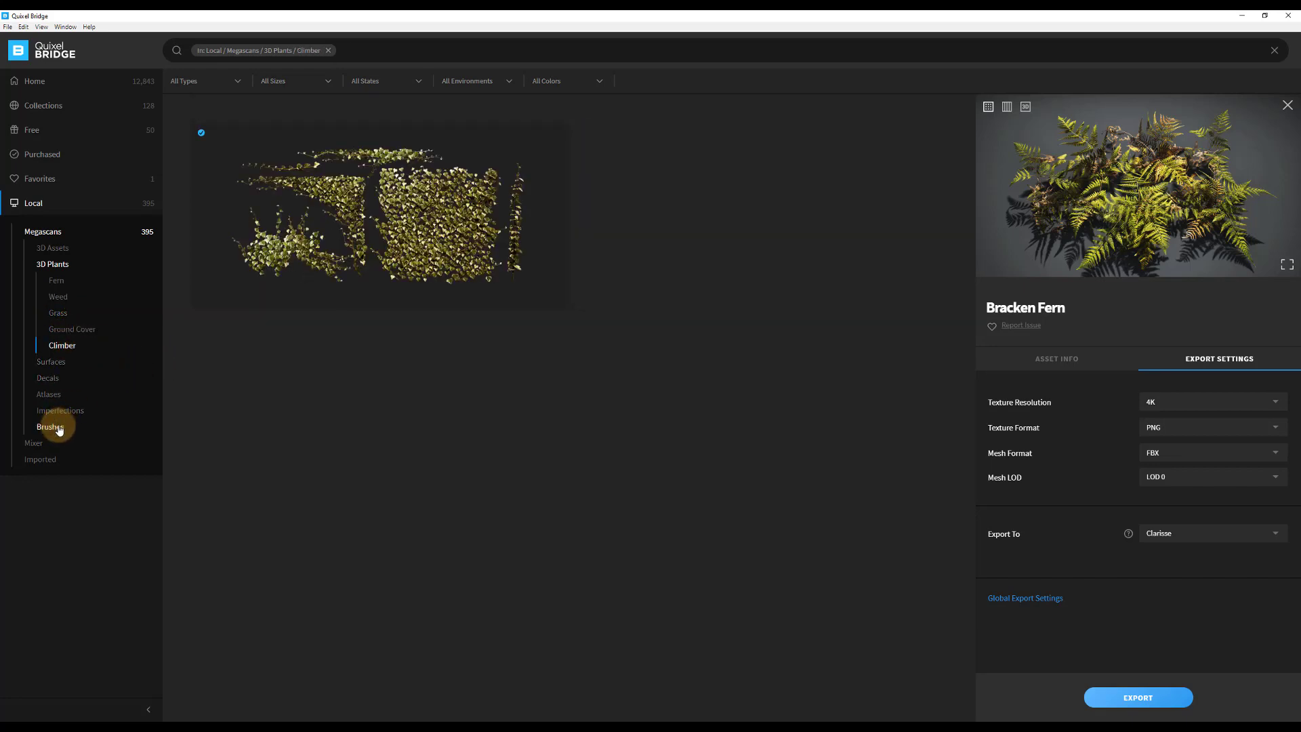
pyautogui.click(52, 248)
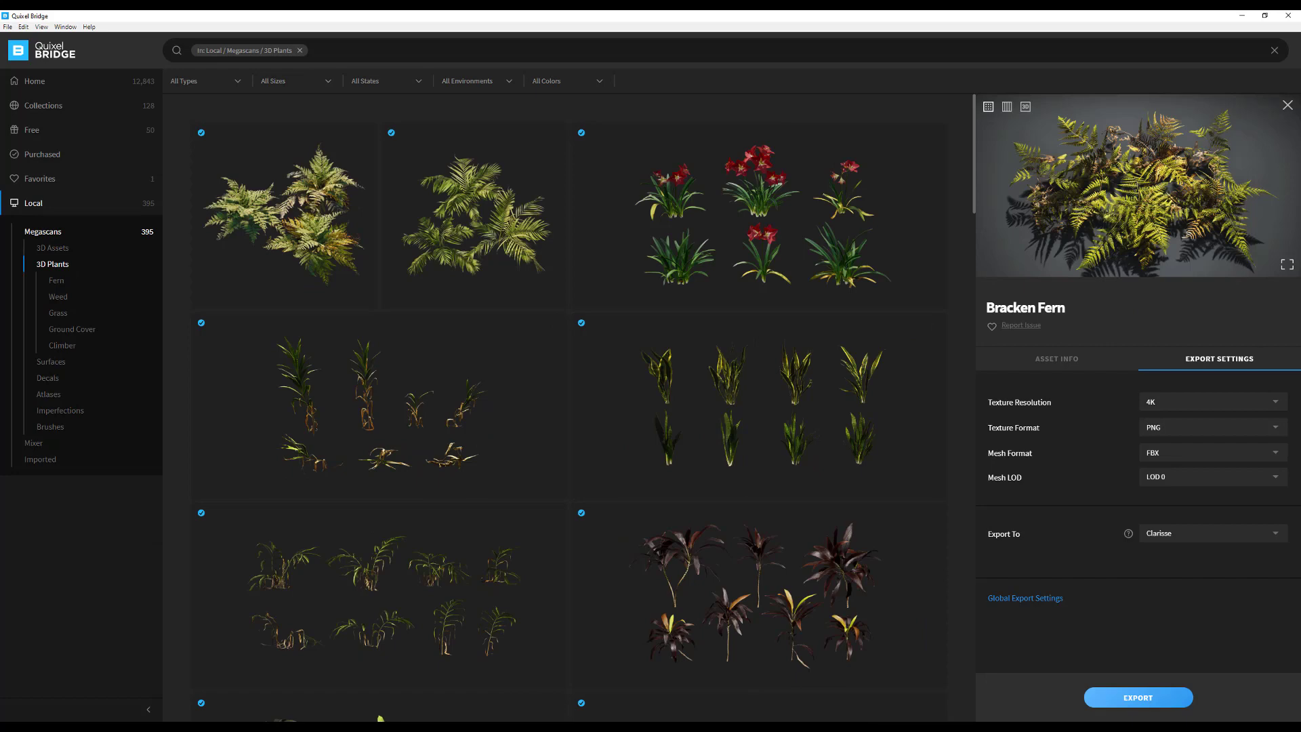
pyautogui.scroll(-7, 885, 282)
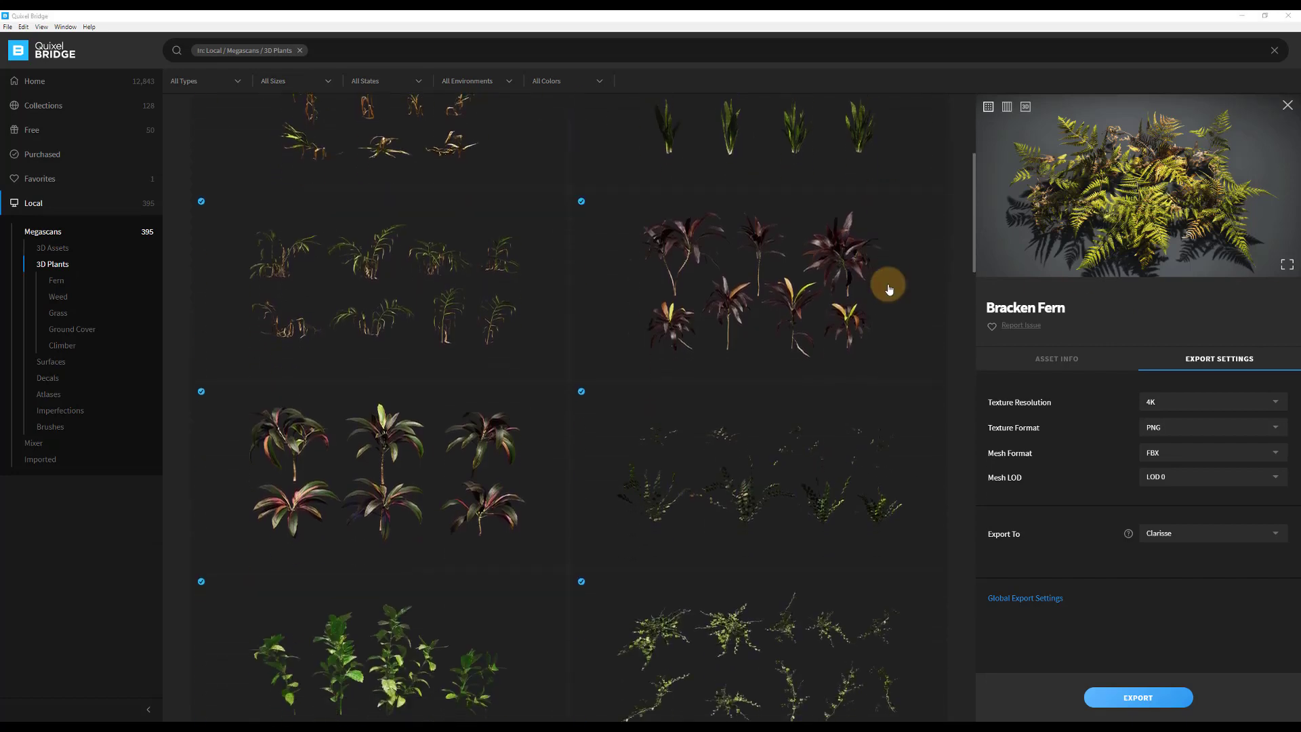
pyautogui.click(398, 266)
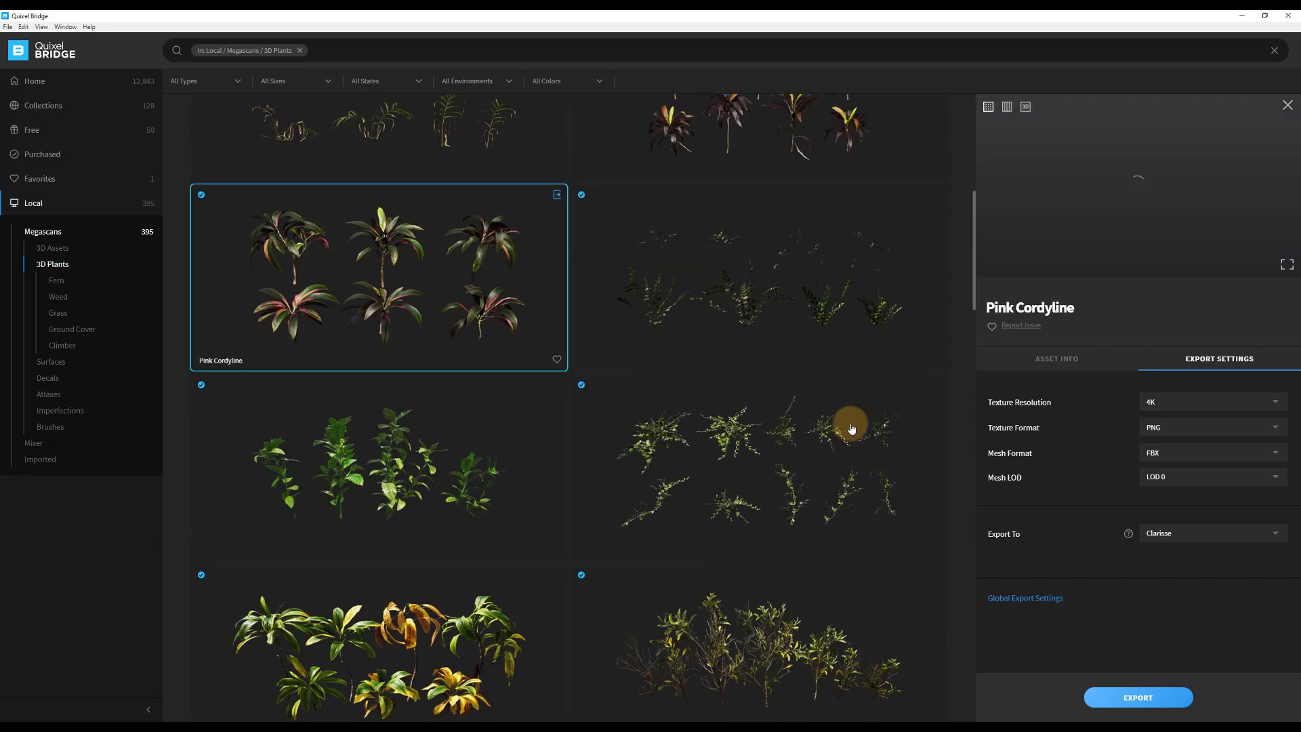
pyautogui.click(1155, 700)
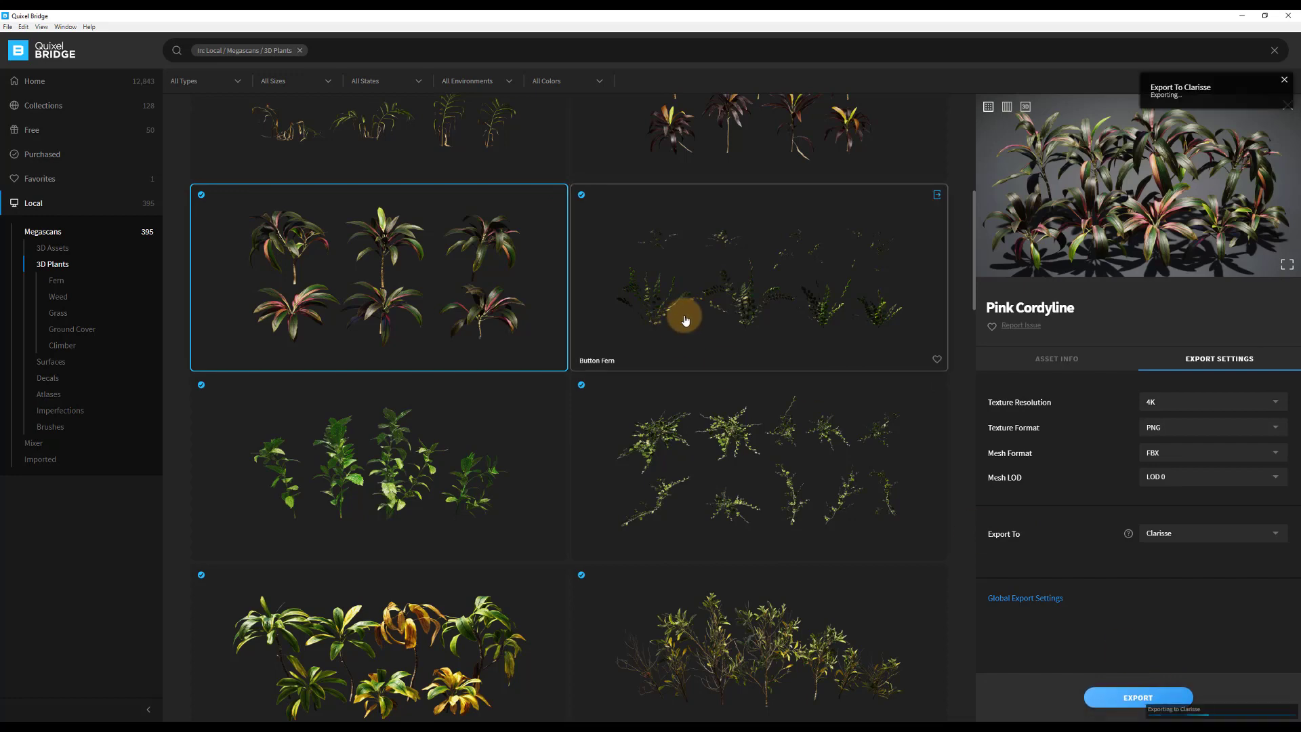
# Find the Fan Palm among the local 3D Plants and export it to Clarisse.
pyautogui.scroll(-5, 678, 318)
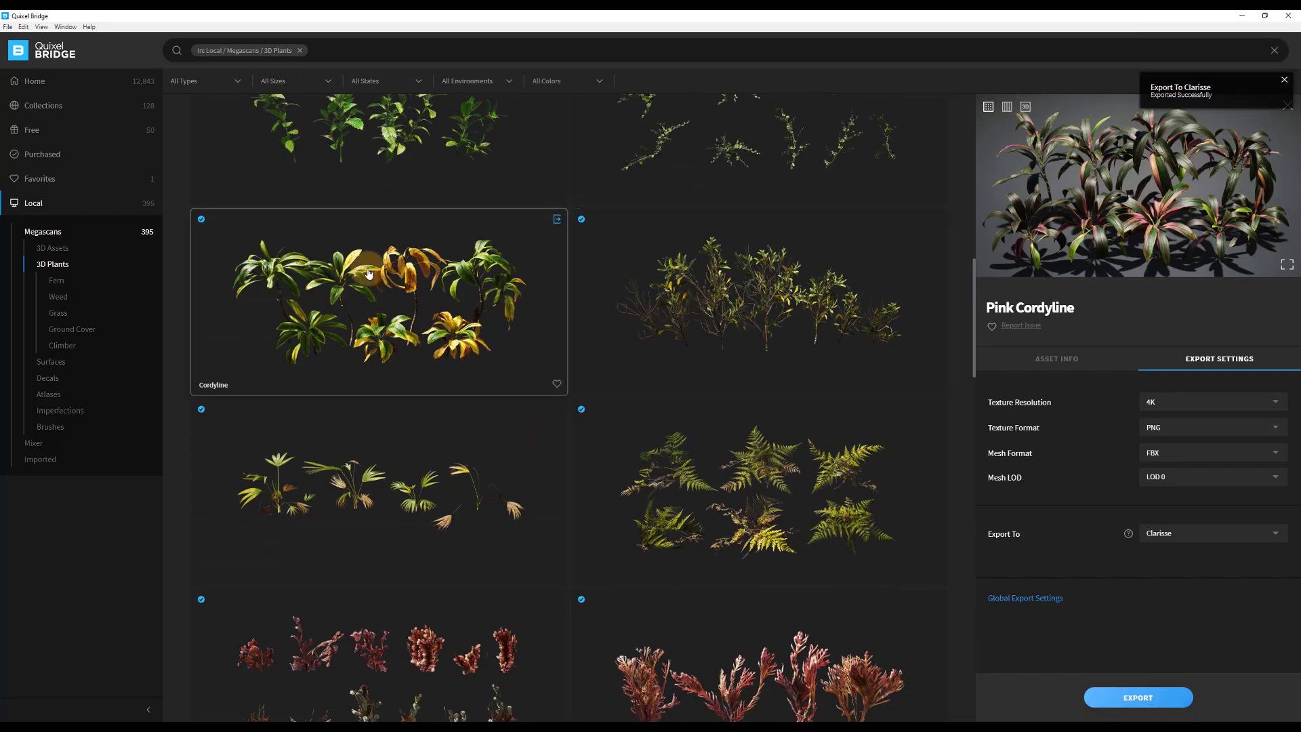
pyautogui.scroll(-3, 369, 273)
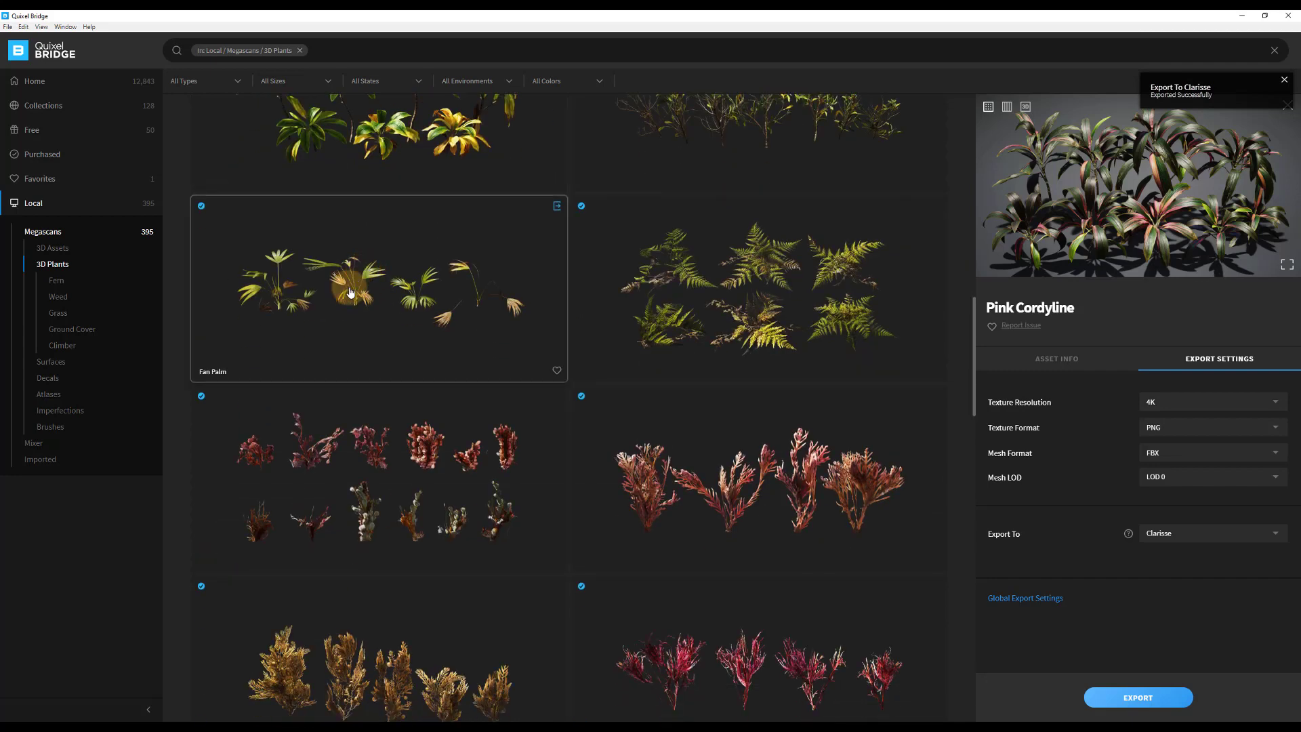
pyautogui.click(350, 292)
pyautogui.click(1127, 694)
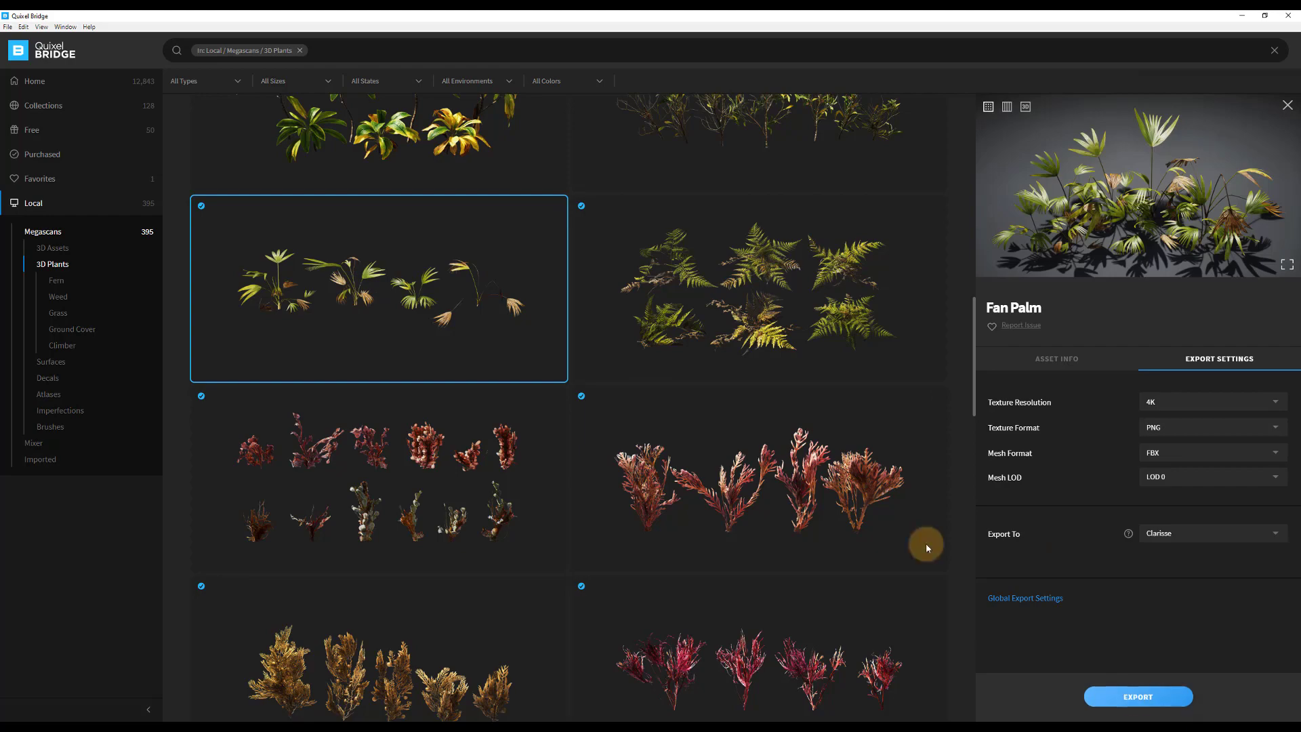
# Review the remaining local 3D Plants, export the Tropical Palm to Clarisse, and return to Clarisse.
pyautogui.scroll(-10, 619, 348)
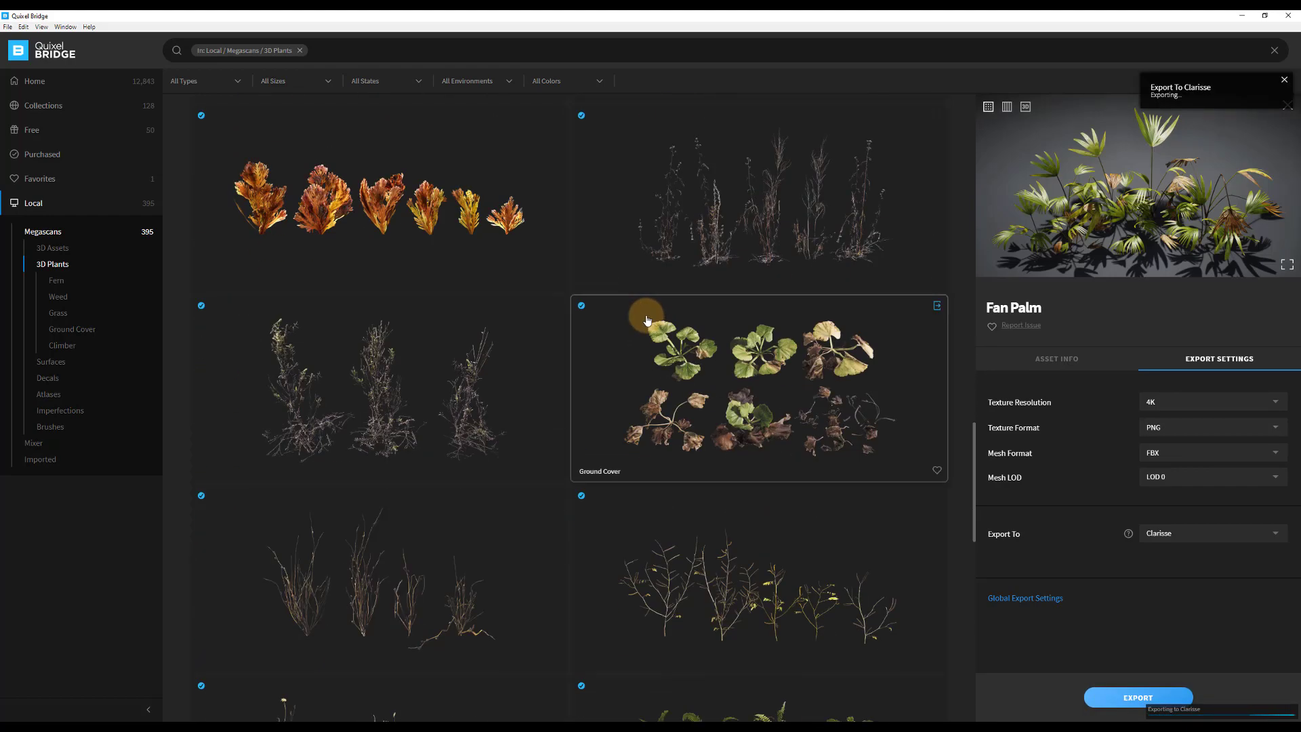
pyautogui.scroll(-6, 647, 320)
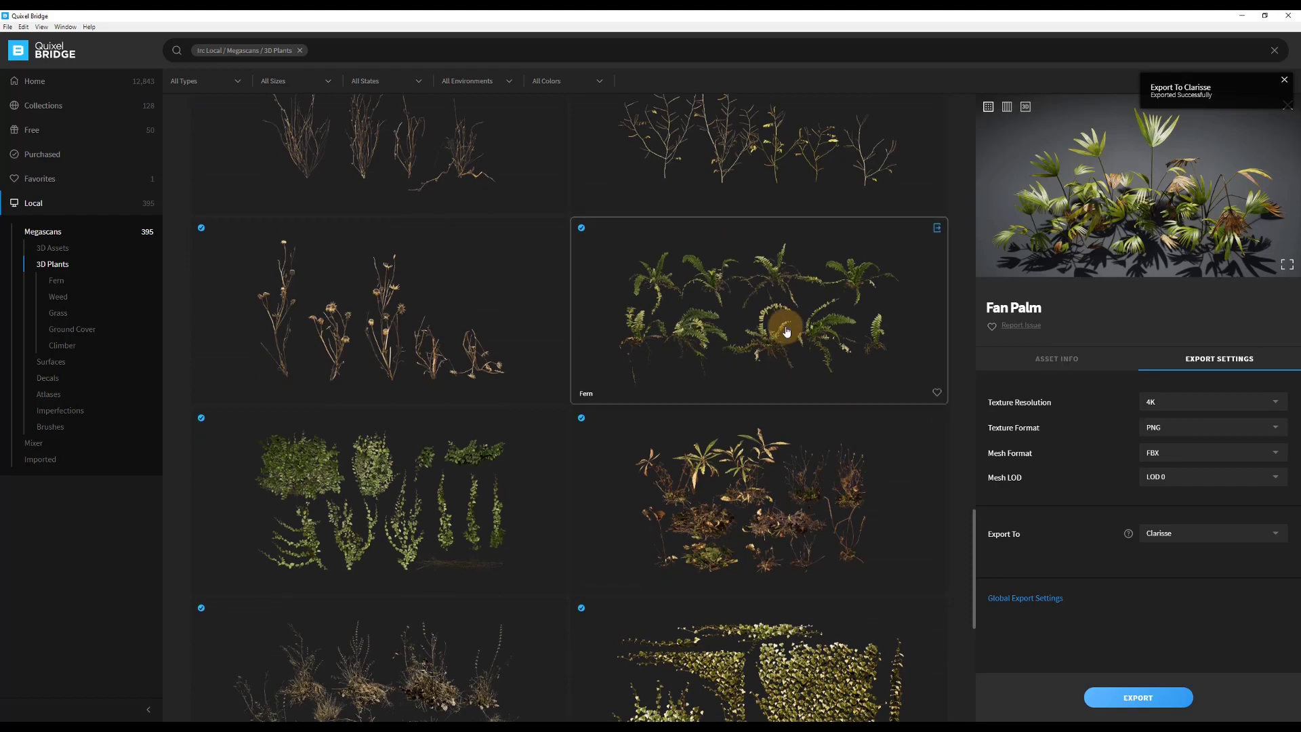
pyautogui.scroll(-6, 780, 331)
pyautogui.scroll(4, 786, 331)
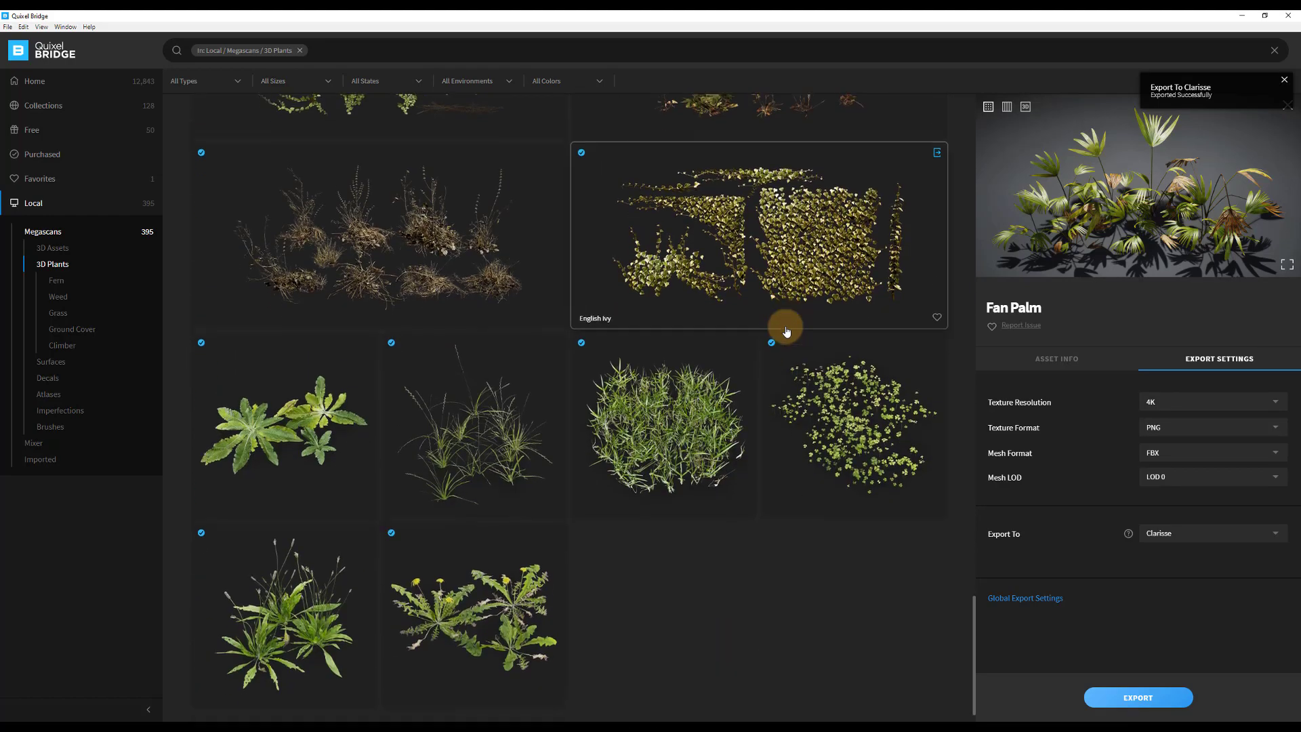
pyautogui.scroll(10, 777, 326)
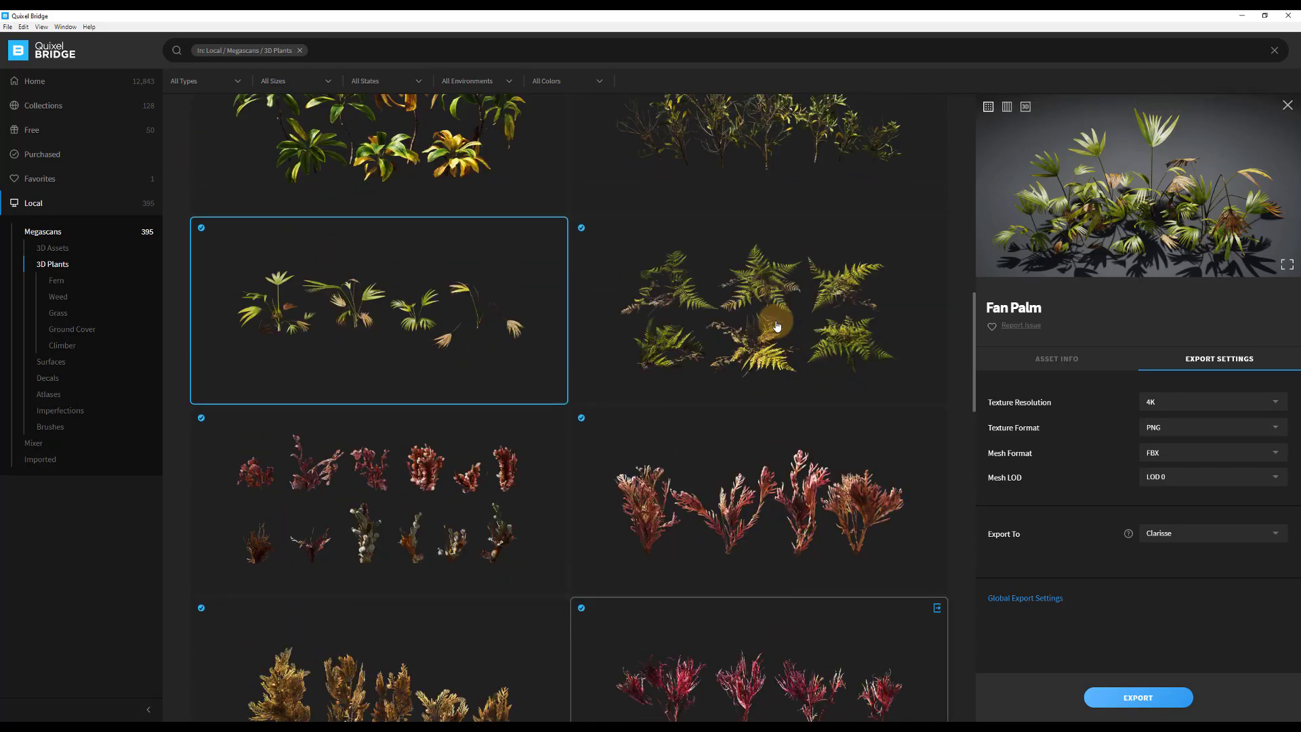
pyautogui.scroll(-3, 779, 325)
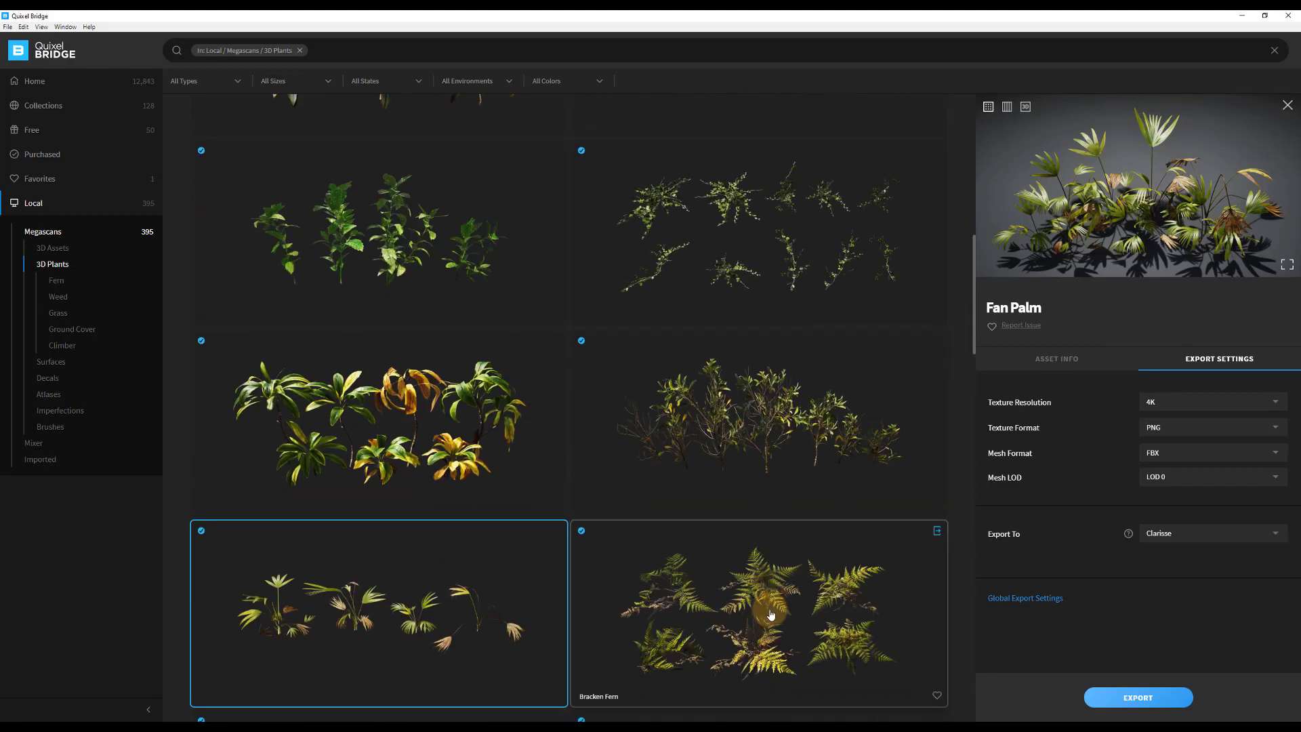
pyautogui.scroll(6, 759, 596)
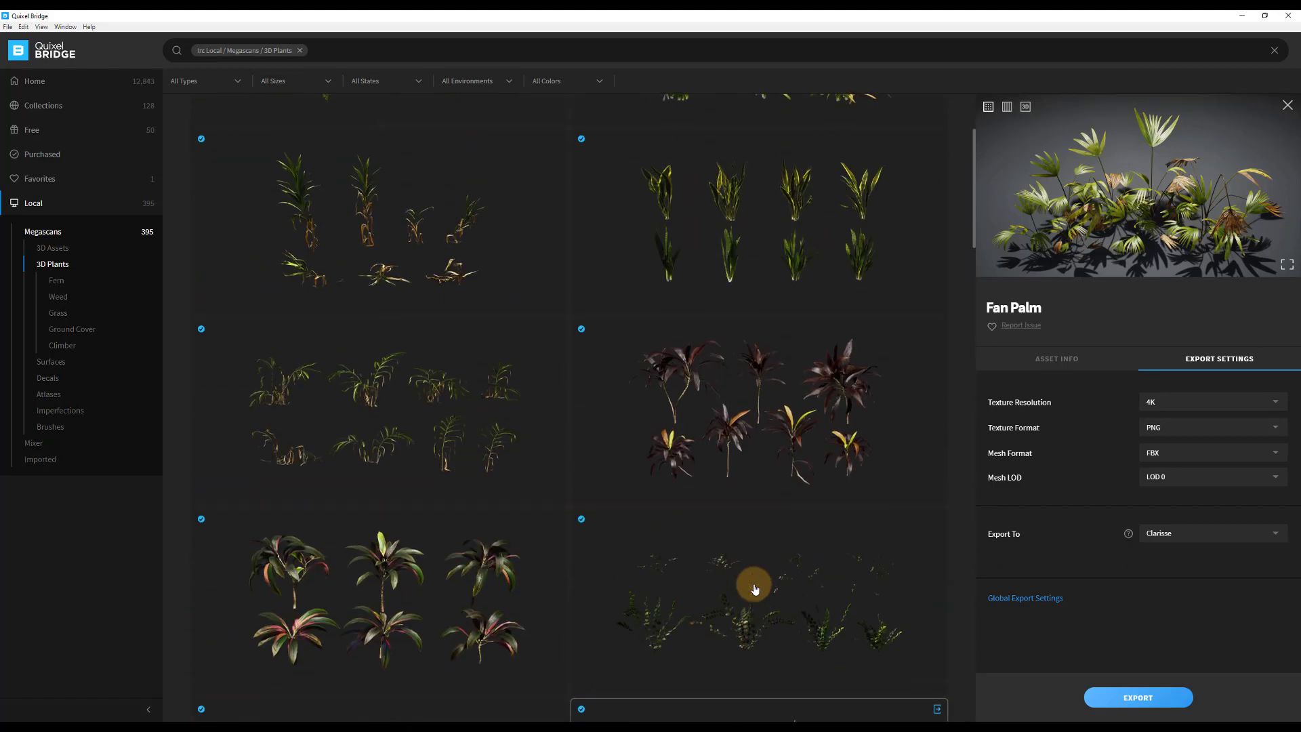
pyautogui.scroll(-1, 749, 587)
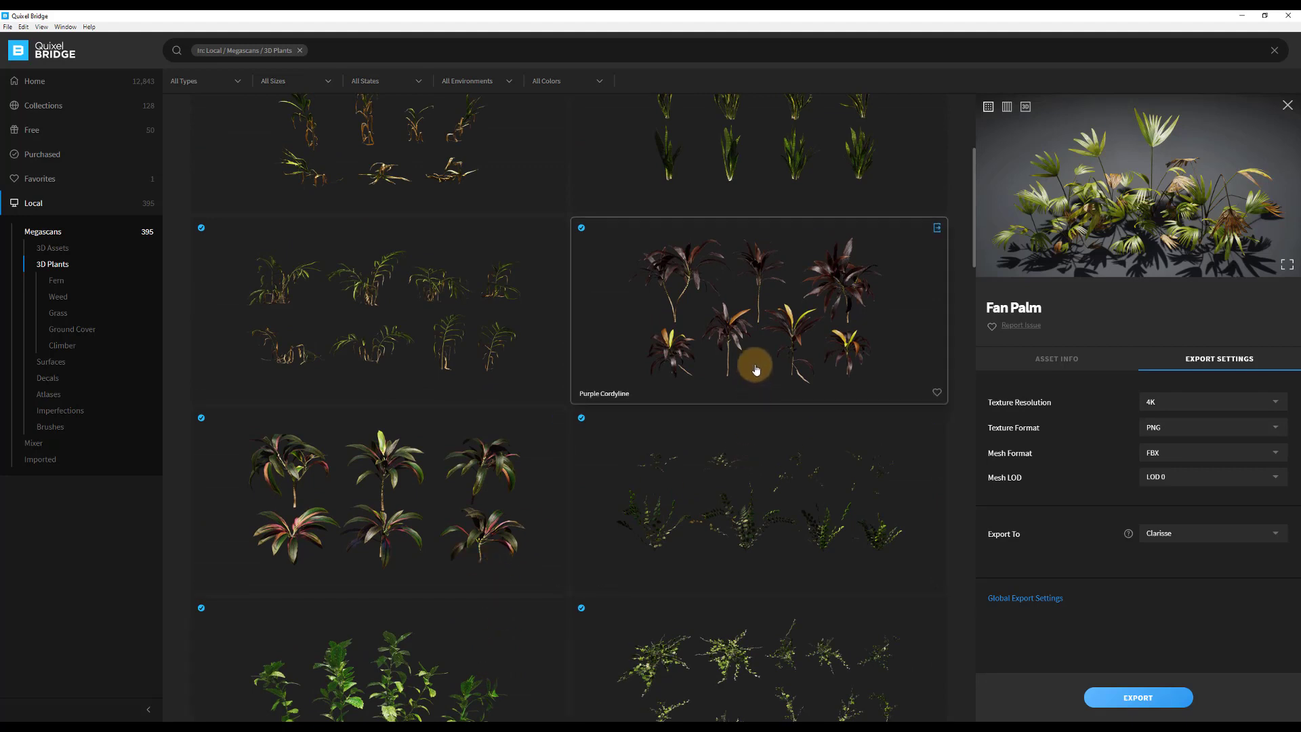
pyautogui.scroll(1, 756, 369)
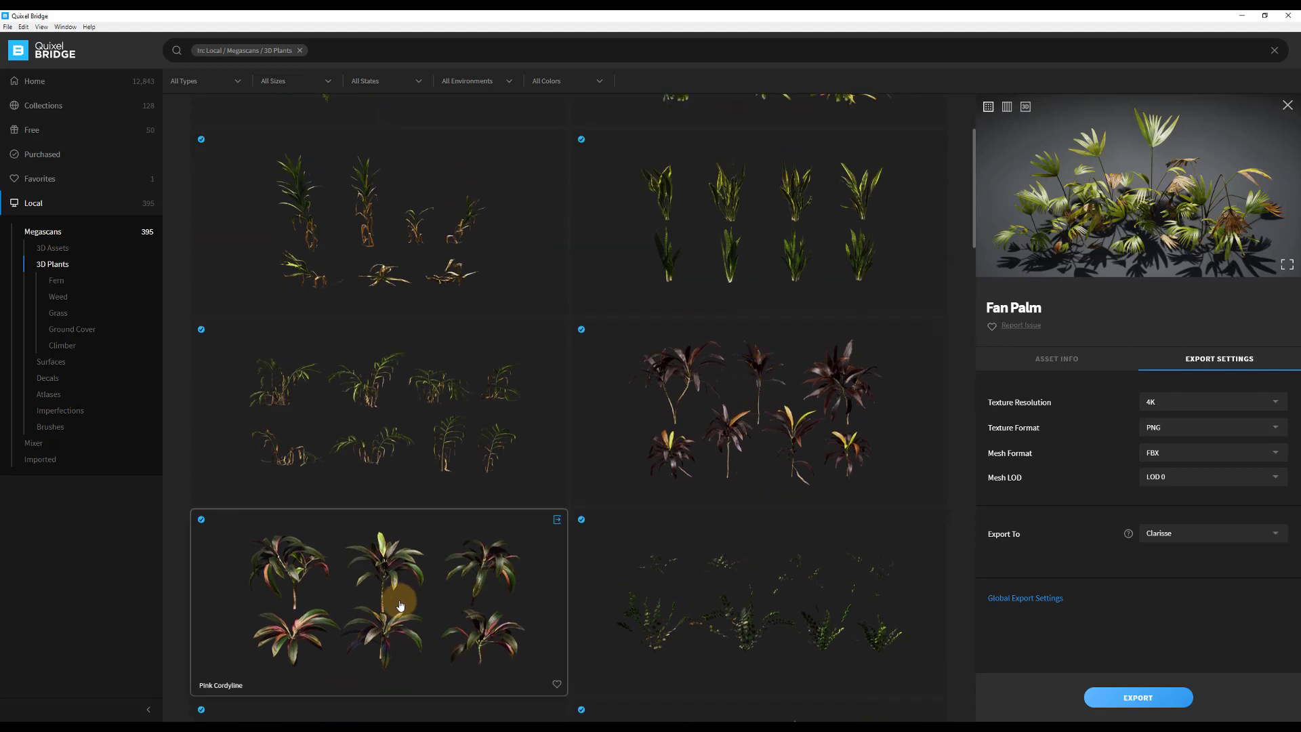
pyautogui.scroll(2, 348, 247)
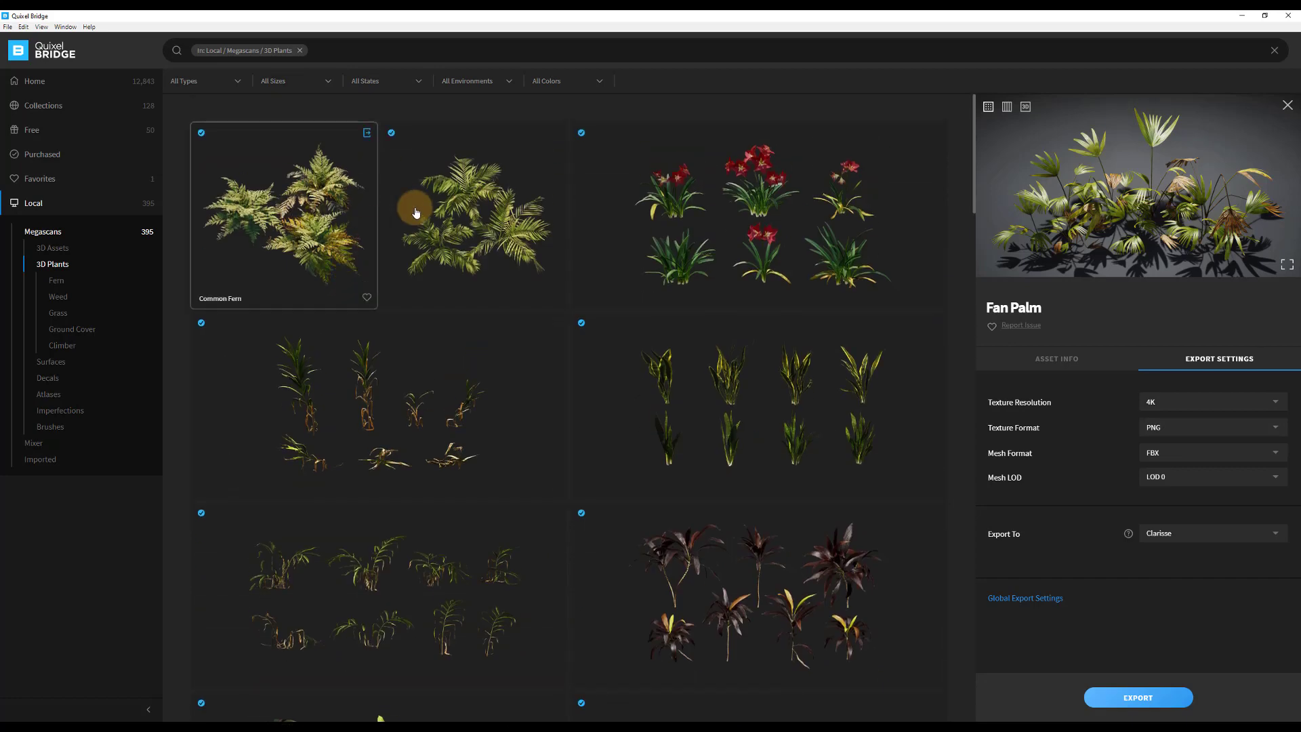
pyautogui.click(469, 226)
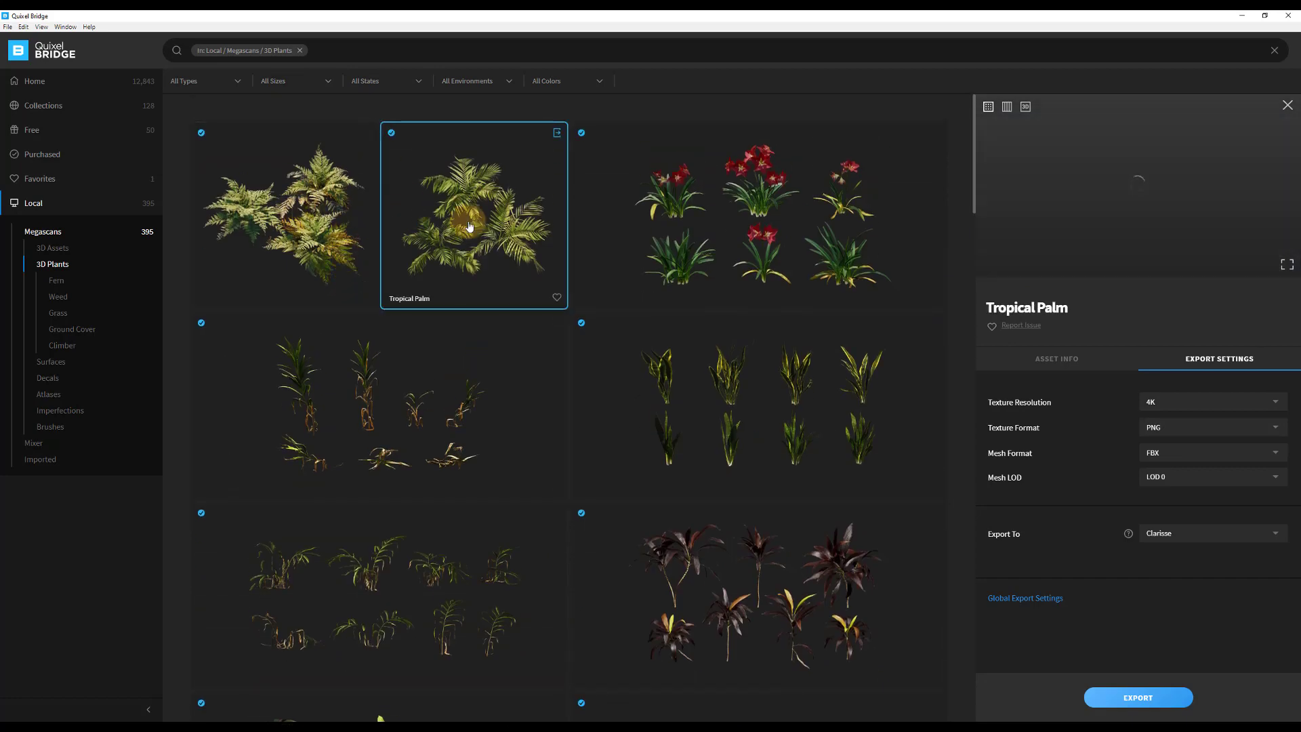
pyautogui.click(1152, 697)
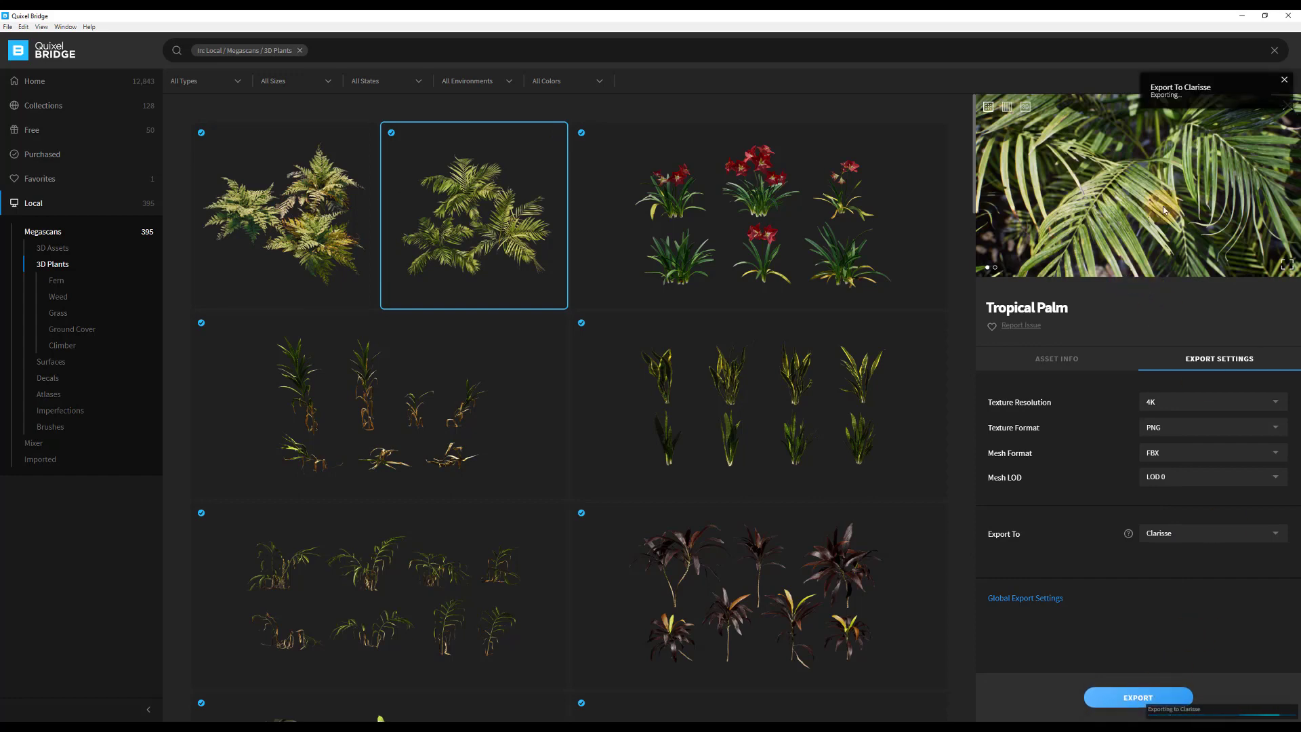
pyautogui.click(1250, 16)
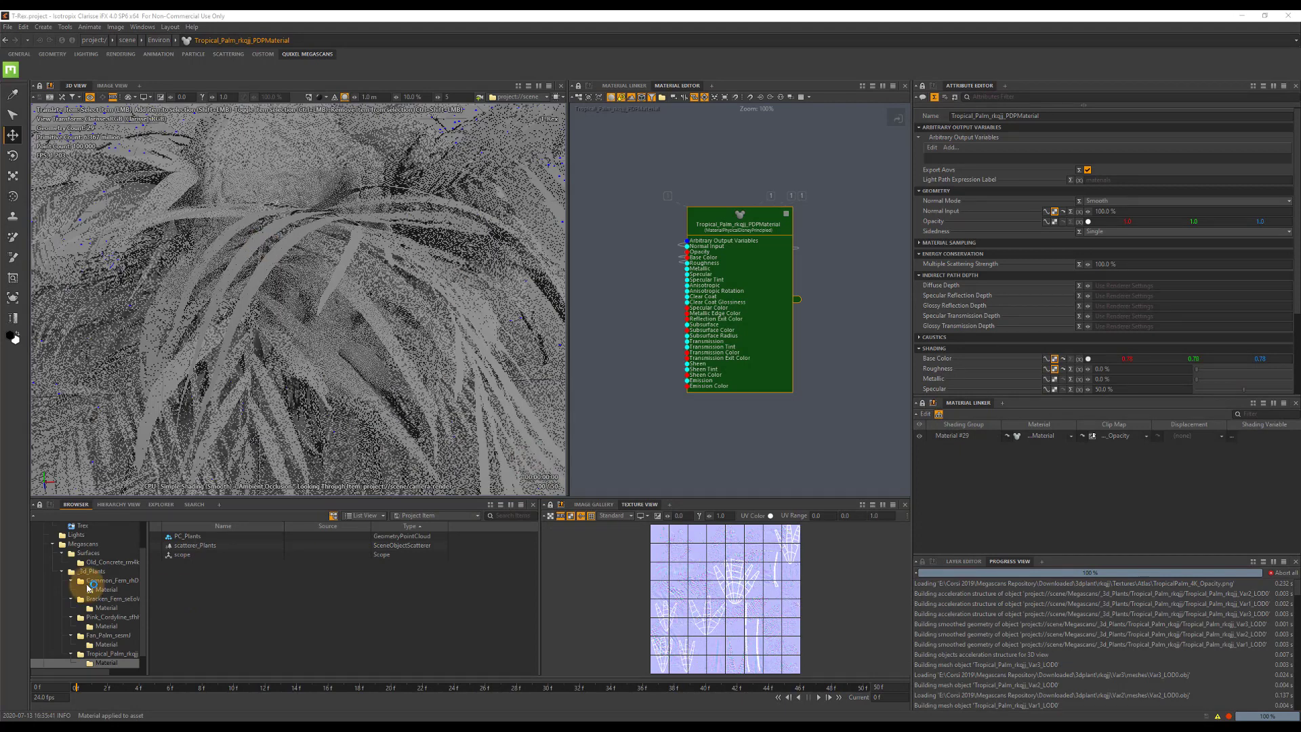
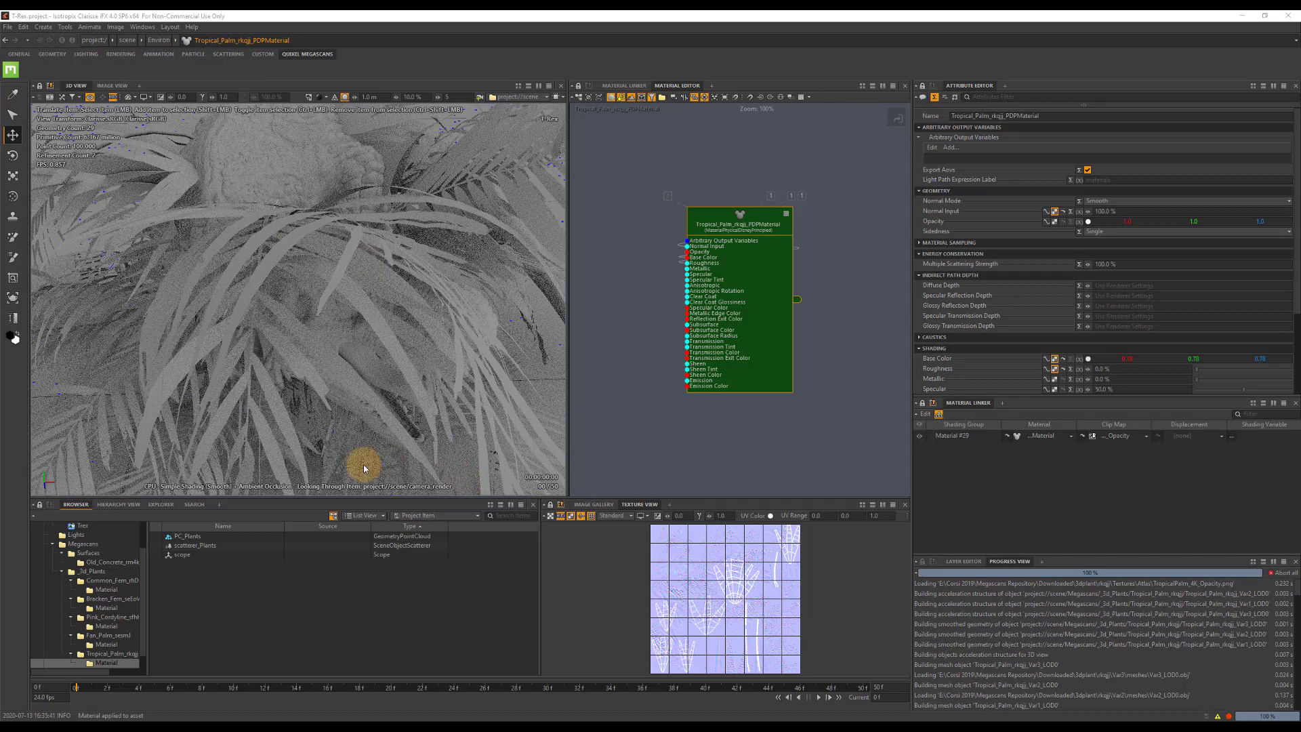
# Make all three Common Fern variants unseen by camera and unseen by rays.
pyautogui.click(114, 581)
pyautogui.click(198, 546)
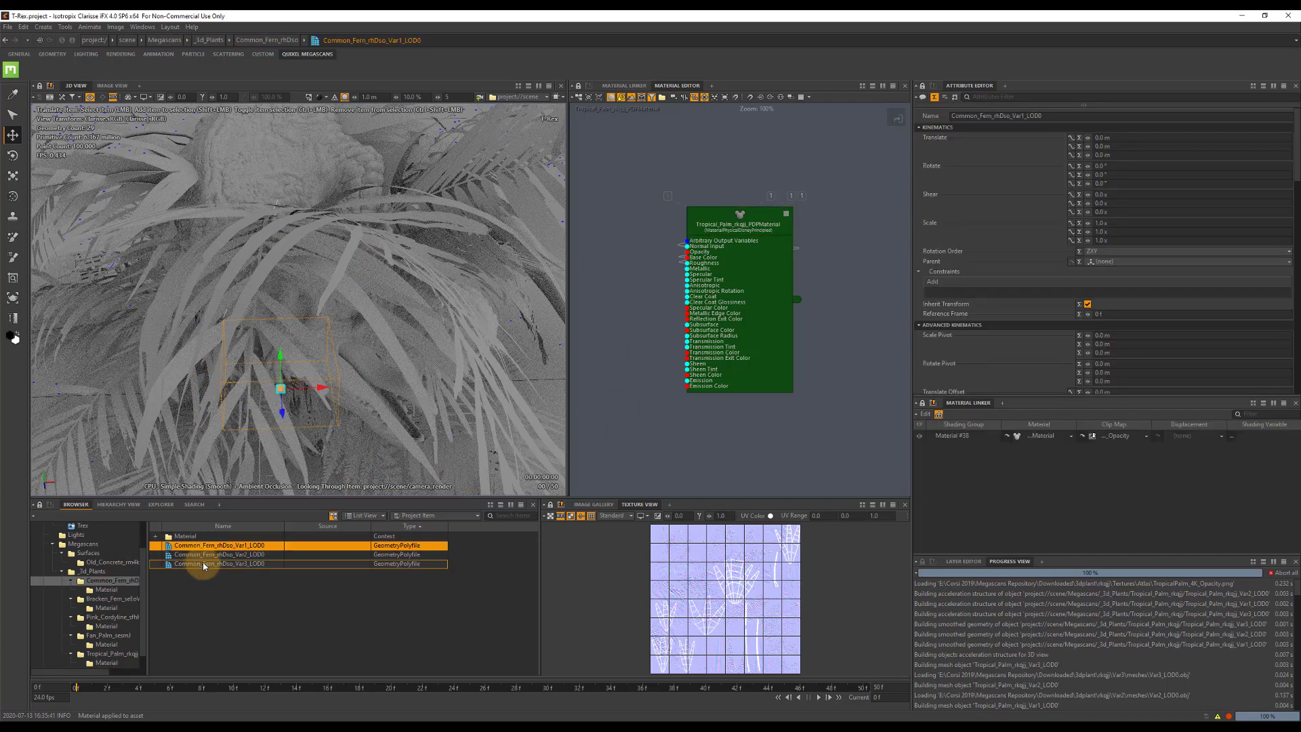
pyautogui.keyDown('shift'); pyautogui.click(204, 564); pyautogui.keyUp('shift')
pyautogui.scroll(-5, 1121, 279)
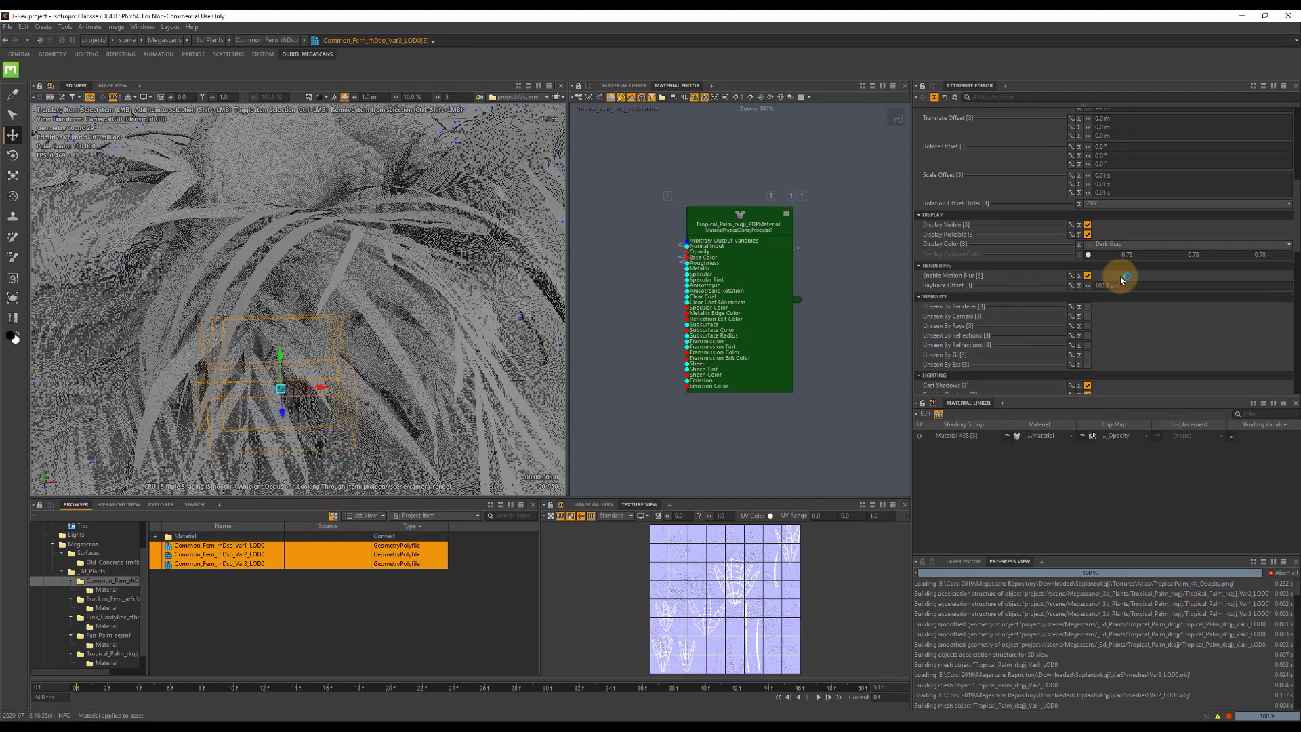
pyautogui.scroll(-3, 1122, 279)
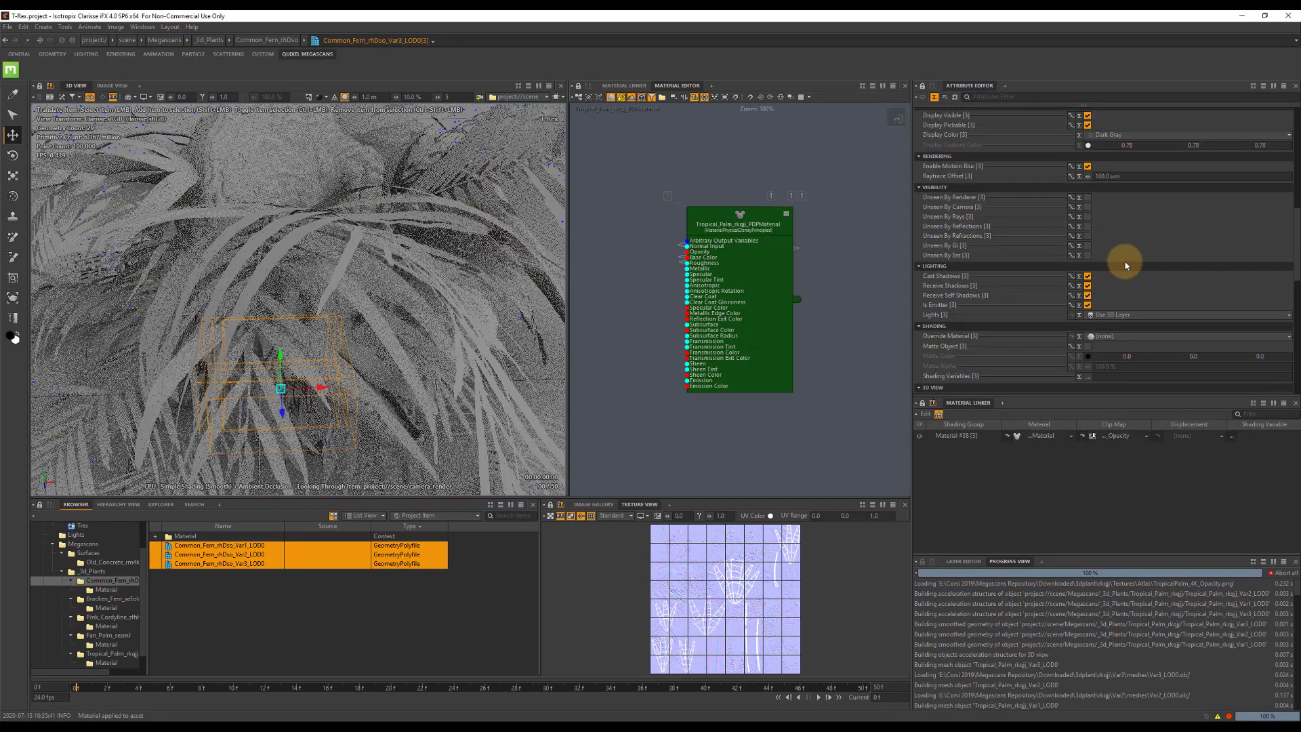
pyautogui.click(1087, 208)
pyautogui.click(1088, 217)
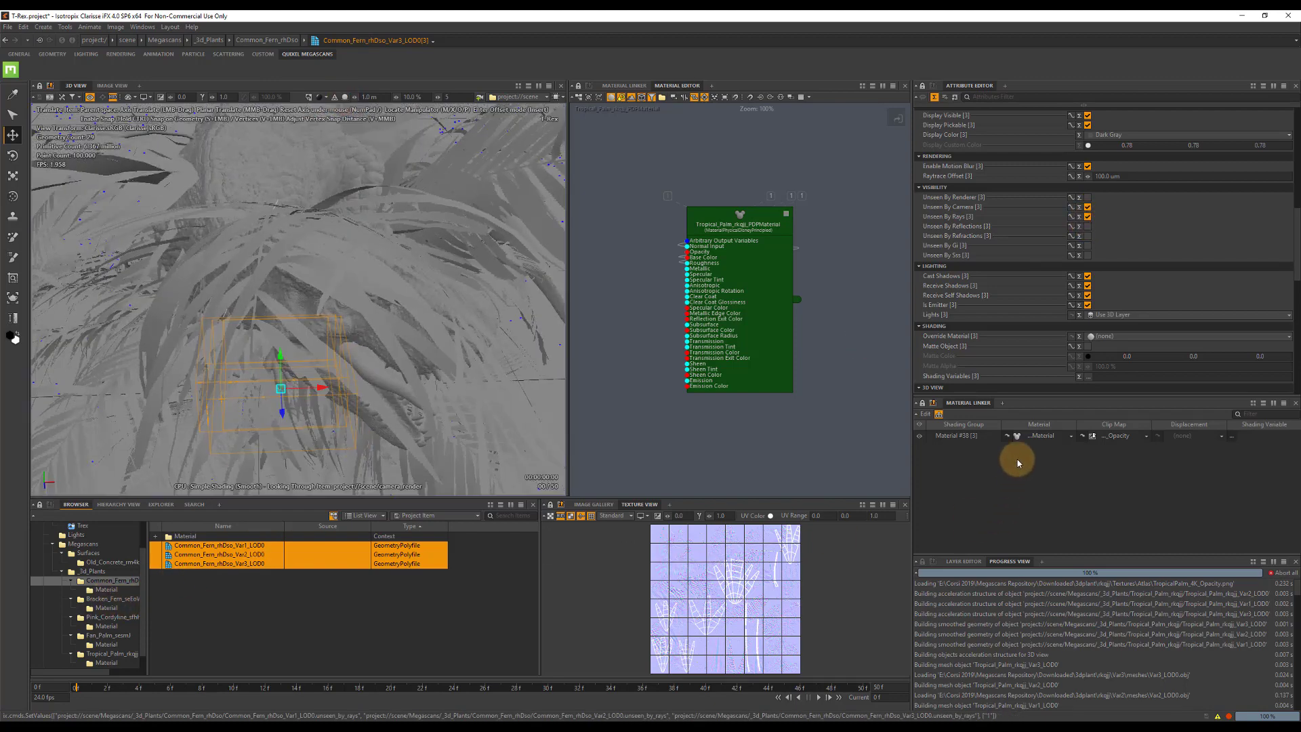
# Assign Common_Fern_rhDso_SMaterial to the three Common Fern variants and set the material's sidedness to Double.
pyautogui.click(1006, 436)
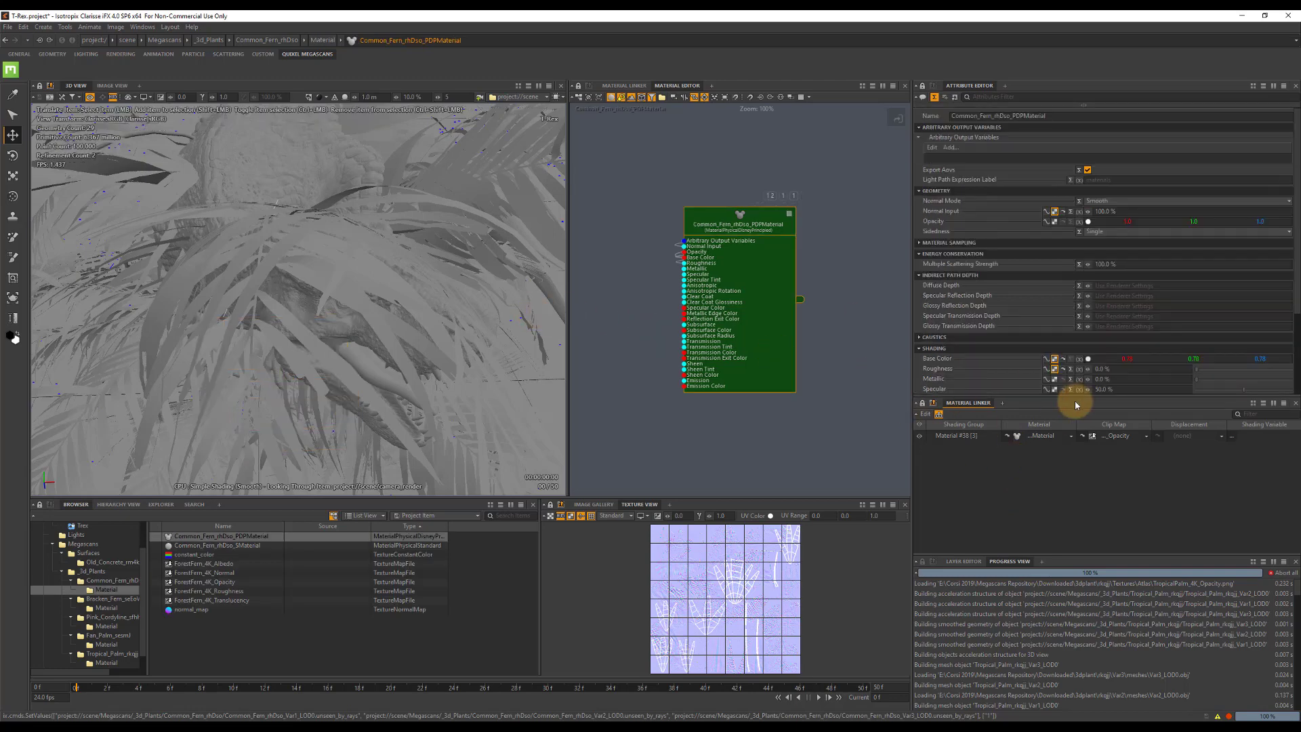
pyautogui.click(1071, 436)
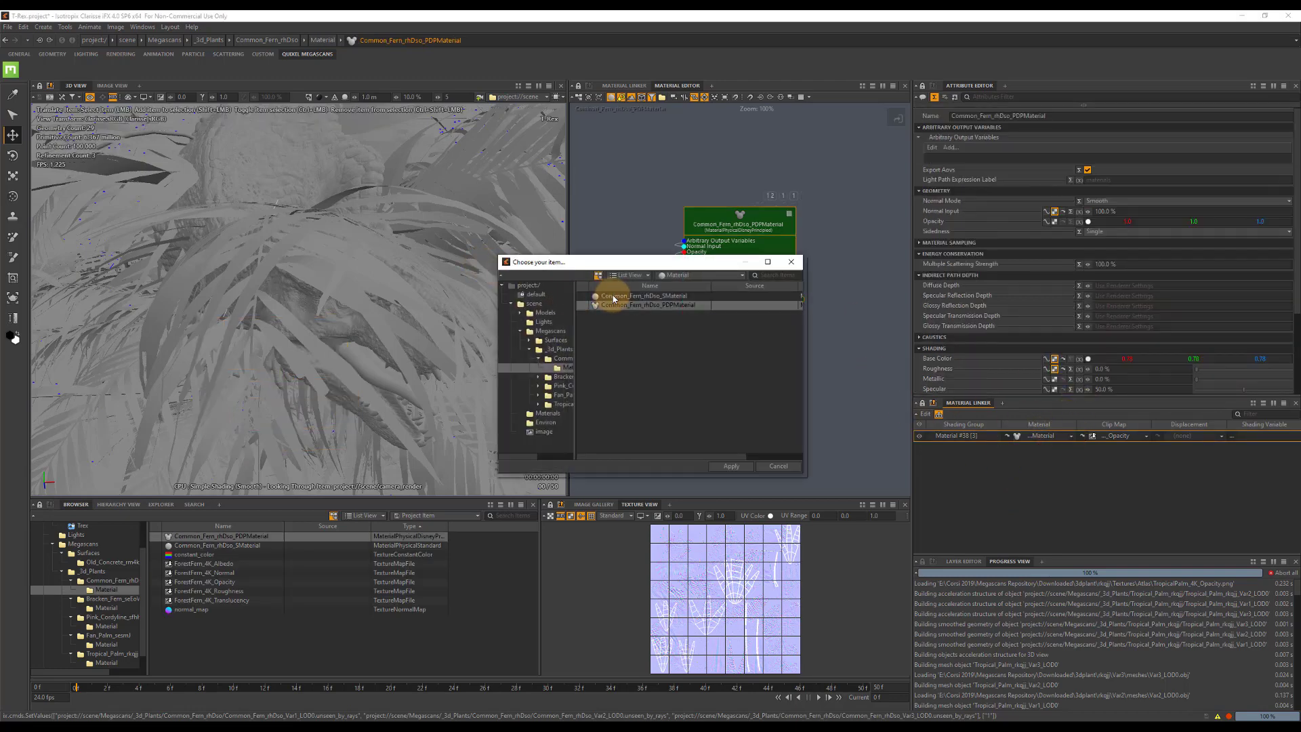
pyautogui.doubleClick(613, 298)
pyautogui.click(226, 546)
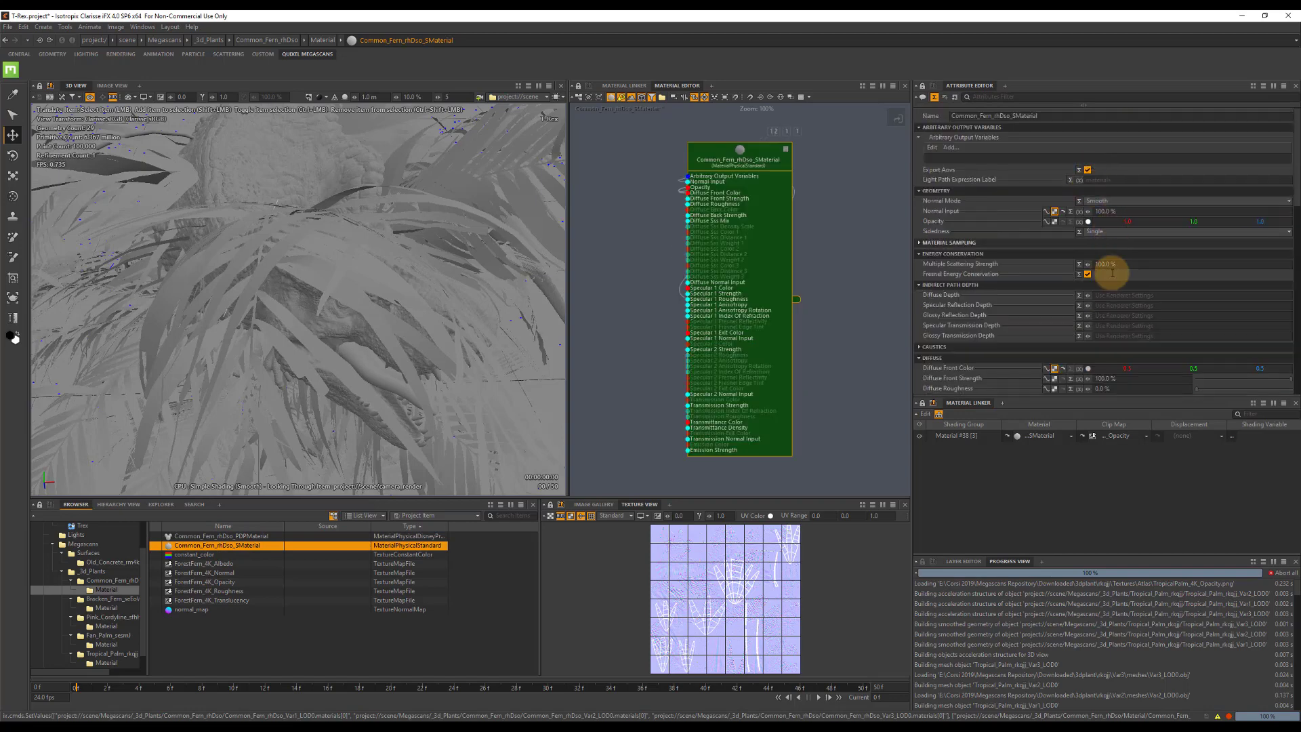
pyautogui.click(1109, 233)
pyautogui.click(1104, 250)
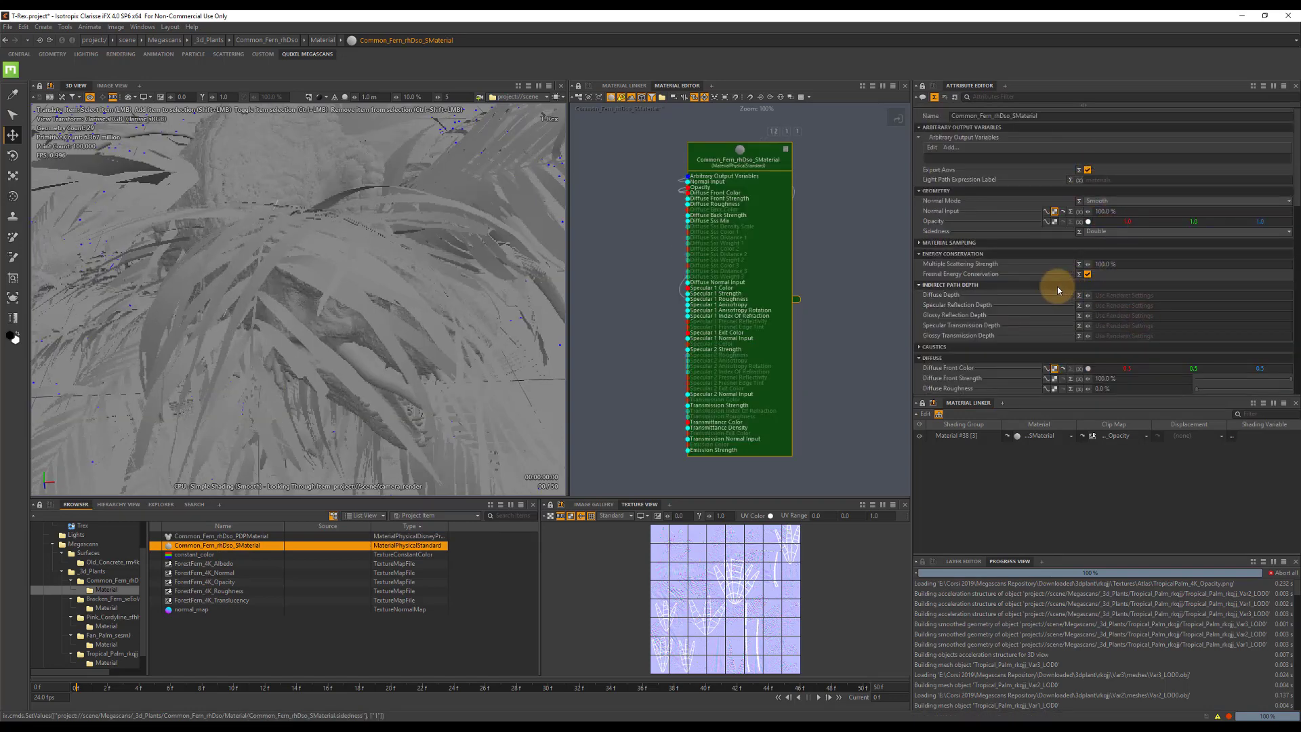
# Enable Use Raw Data on the ForestFern_4K_Normal texture map.
pyautogui.click(226, 574)
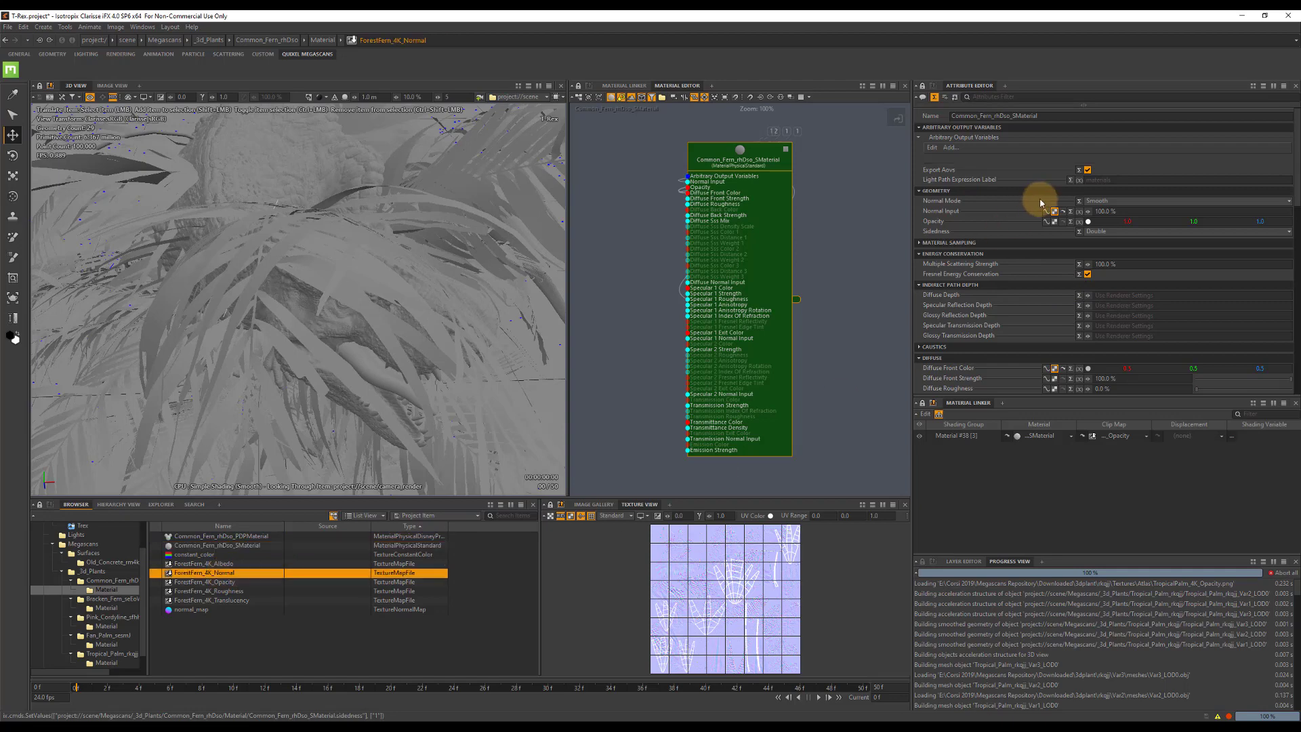
pyautogui.scroll(-3, 1147, 230)
pyautogui.scroll(-3, 1147, 229)
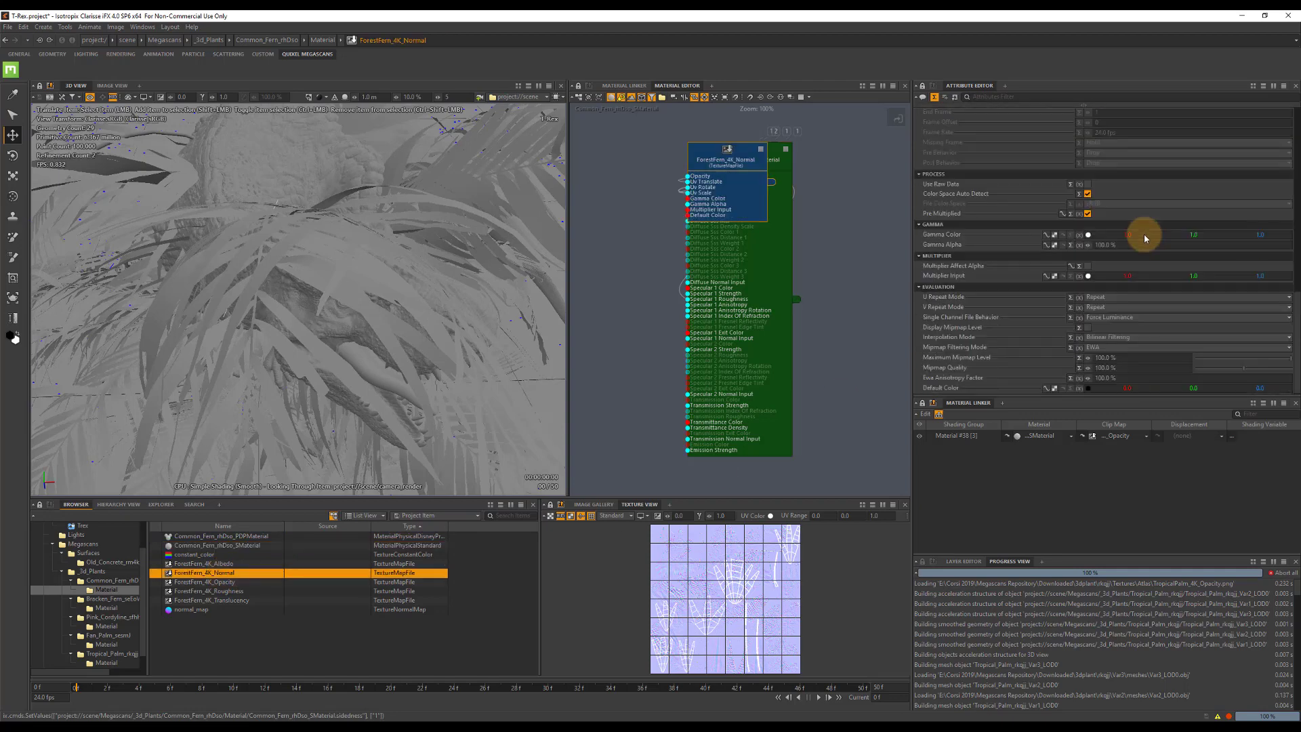
pyautogui.click(1088, 185)
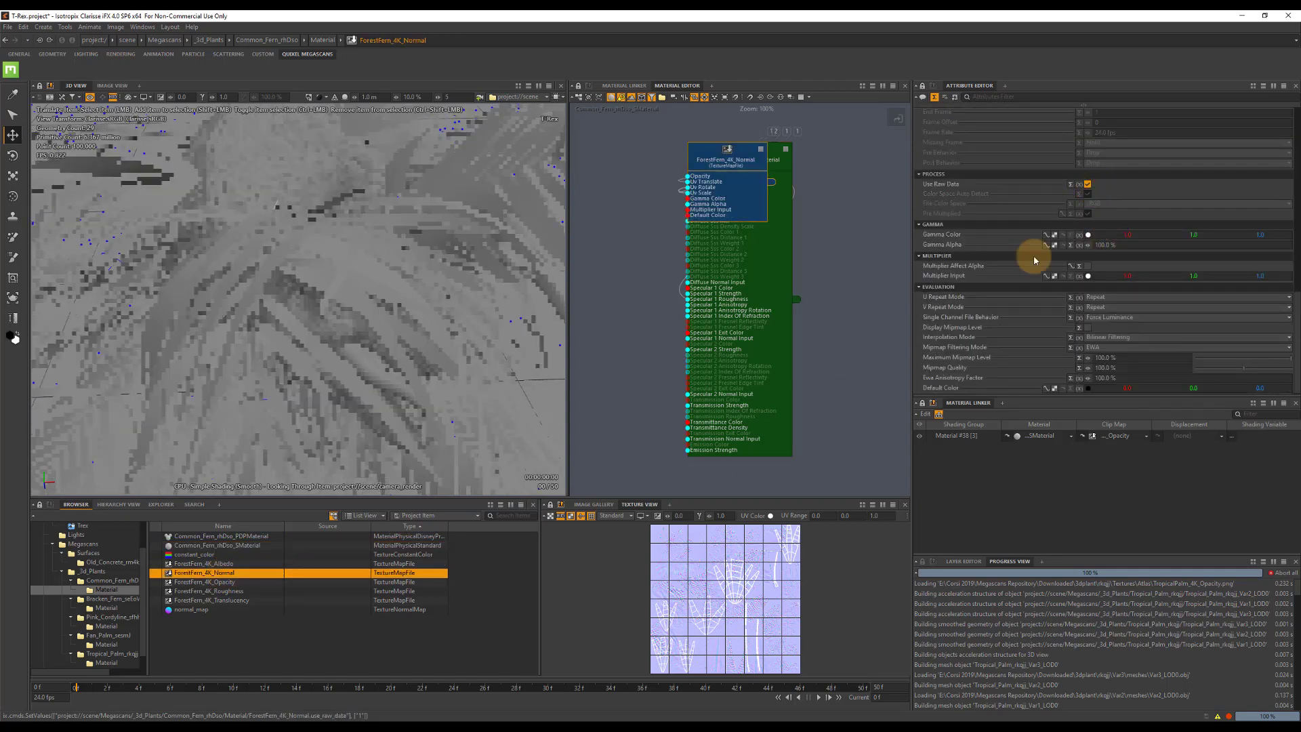
# Enable subdivision surfaces on all three Common Fern variants with a raytrace tessellation level of 2.
pyautogui.click(103, 588)
pyautogui.click(102, 582)
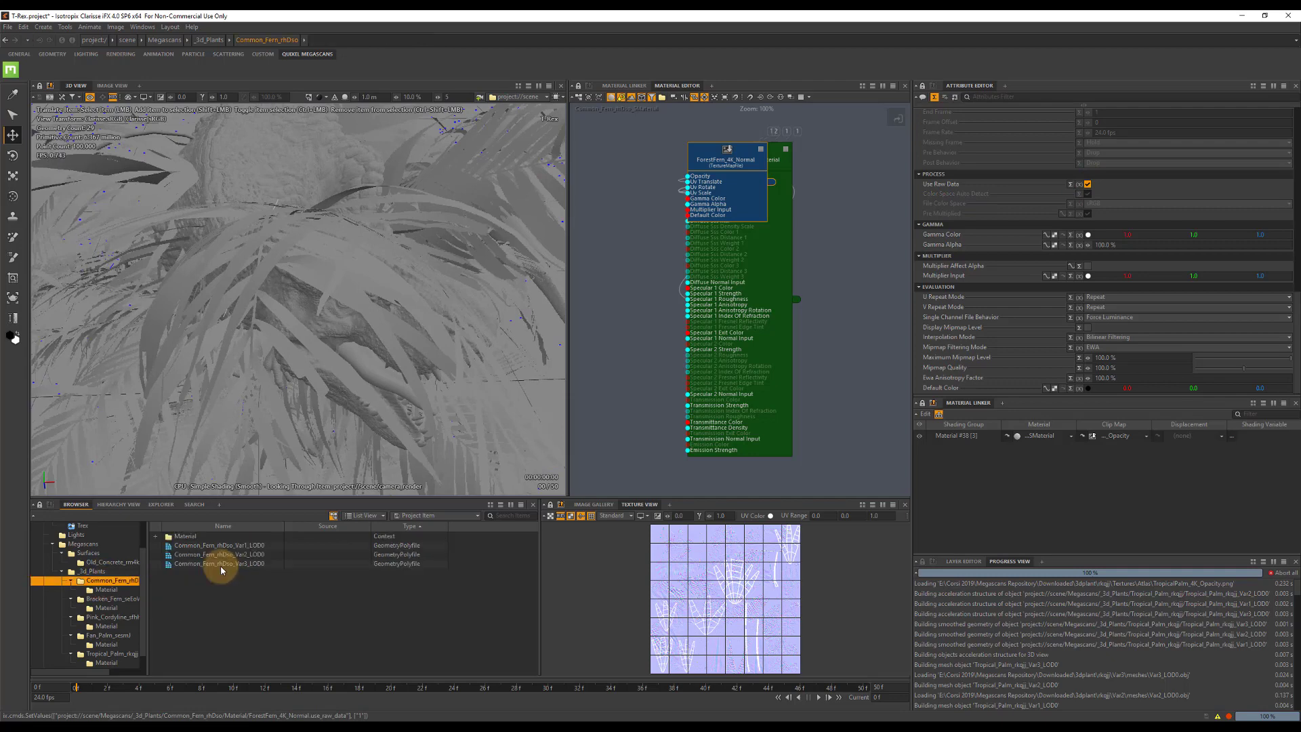
pyautogui.click(227, 545)
pyautogui.keyDown('shift'); pyautogui.click(226, 565); pyautogui.keyUp('shift')
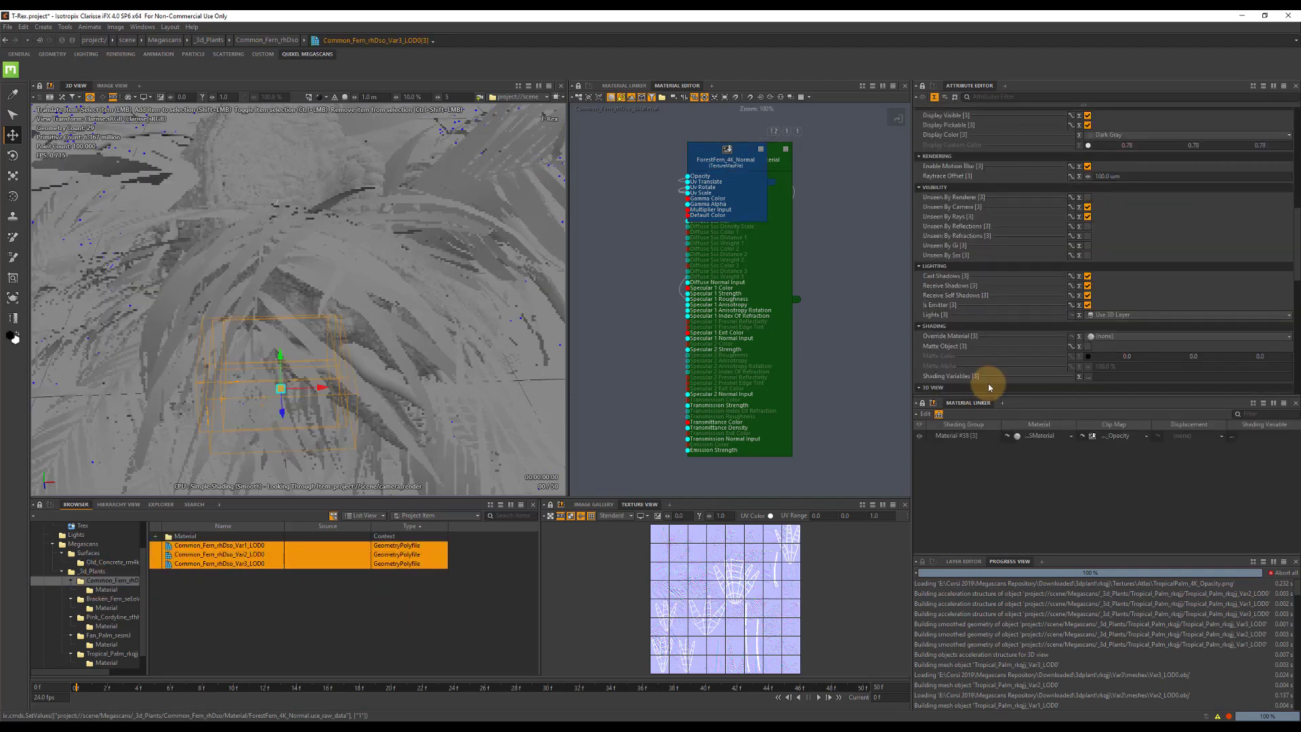
pyautogui.scroll(-5, 1150, 296)
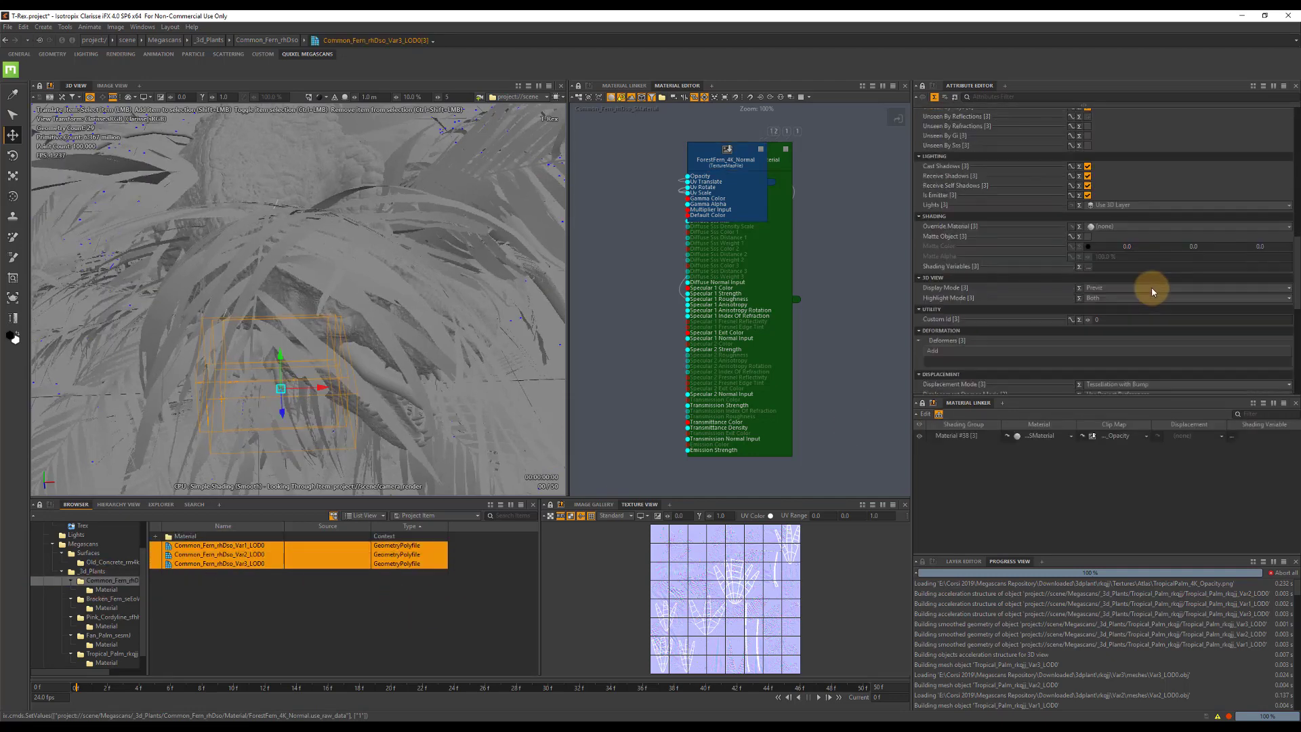
pyautogui.click(1089, 290)
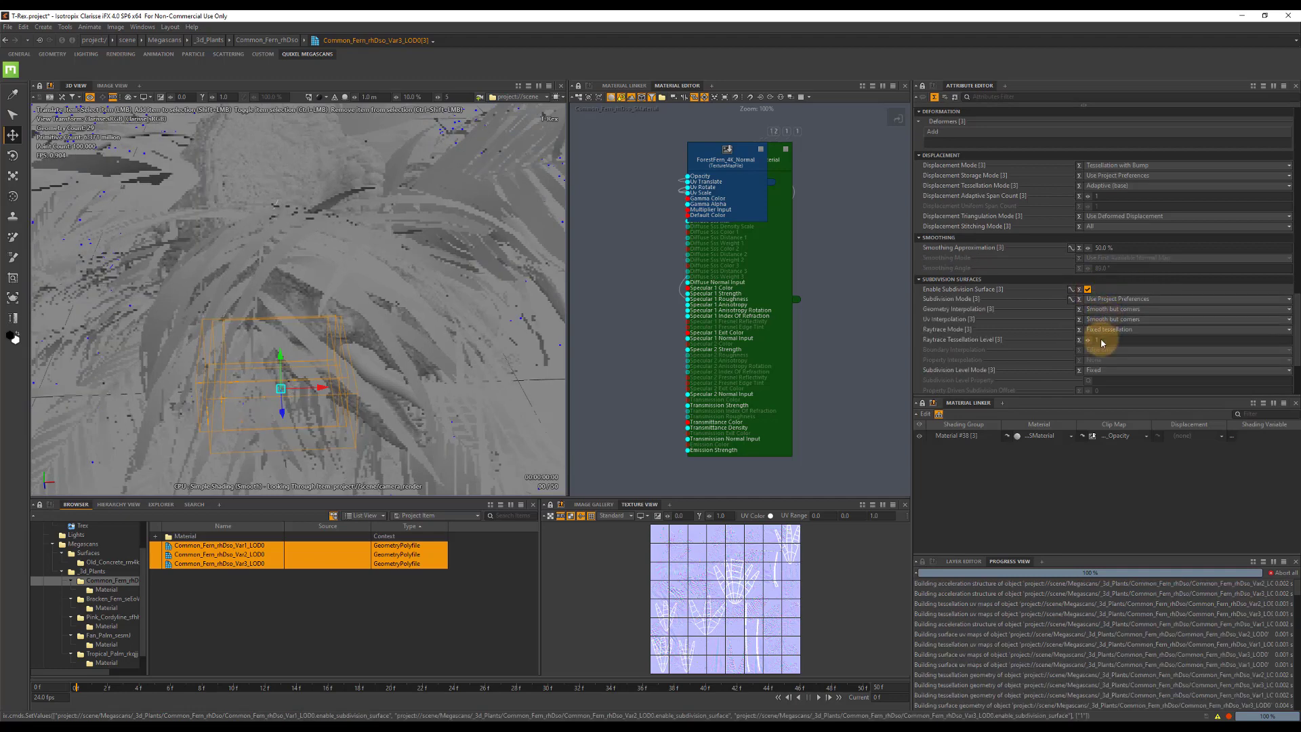
pyautogui.click(1103, 339)
pyautogui.press('Tab')
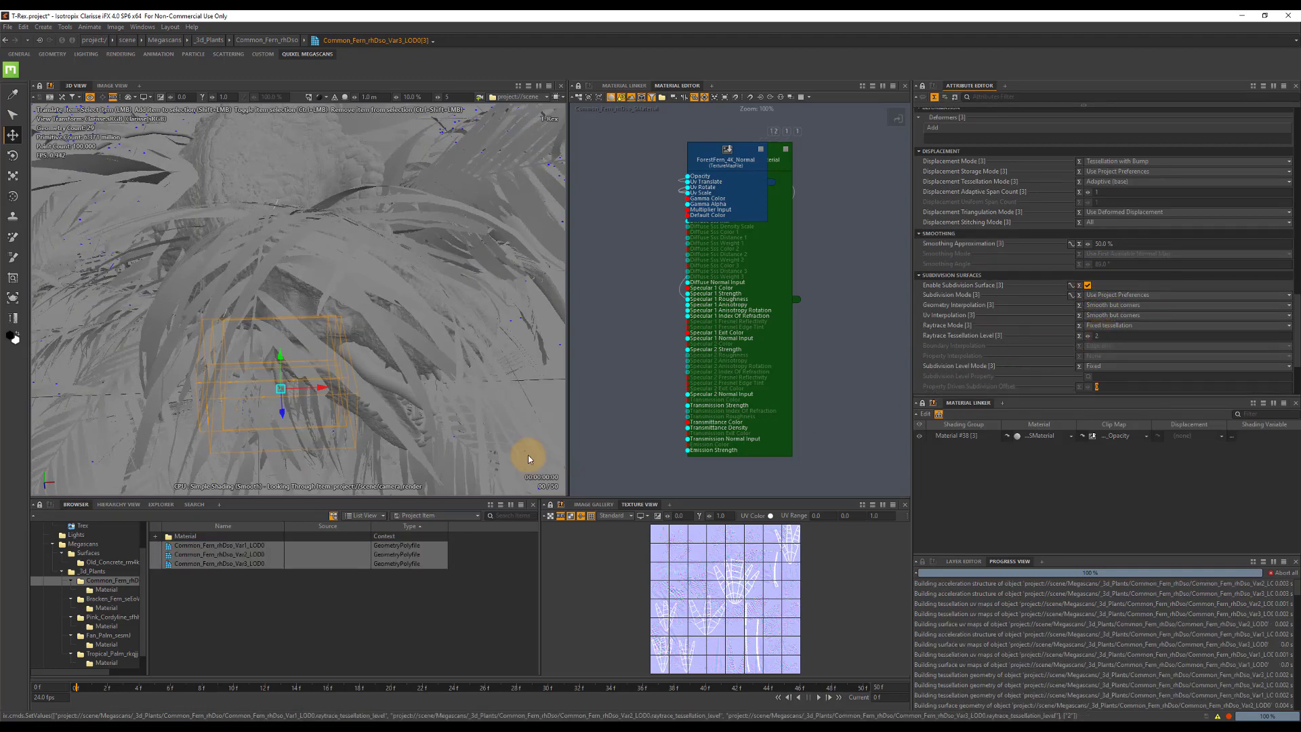
# Assign the Bracken Fern's SMaterial to both shading groups of all six Bracken Fern variants.
pyautogui.click(121, 601)
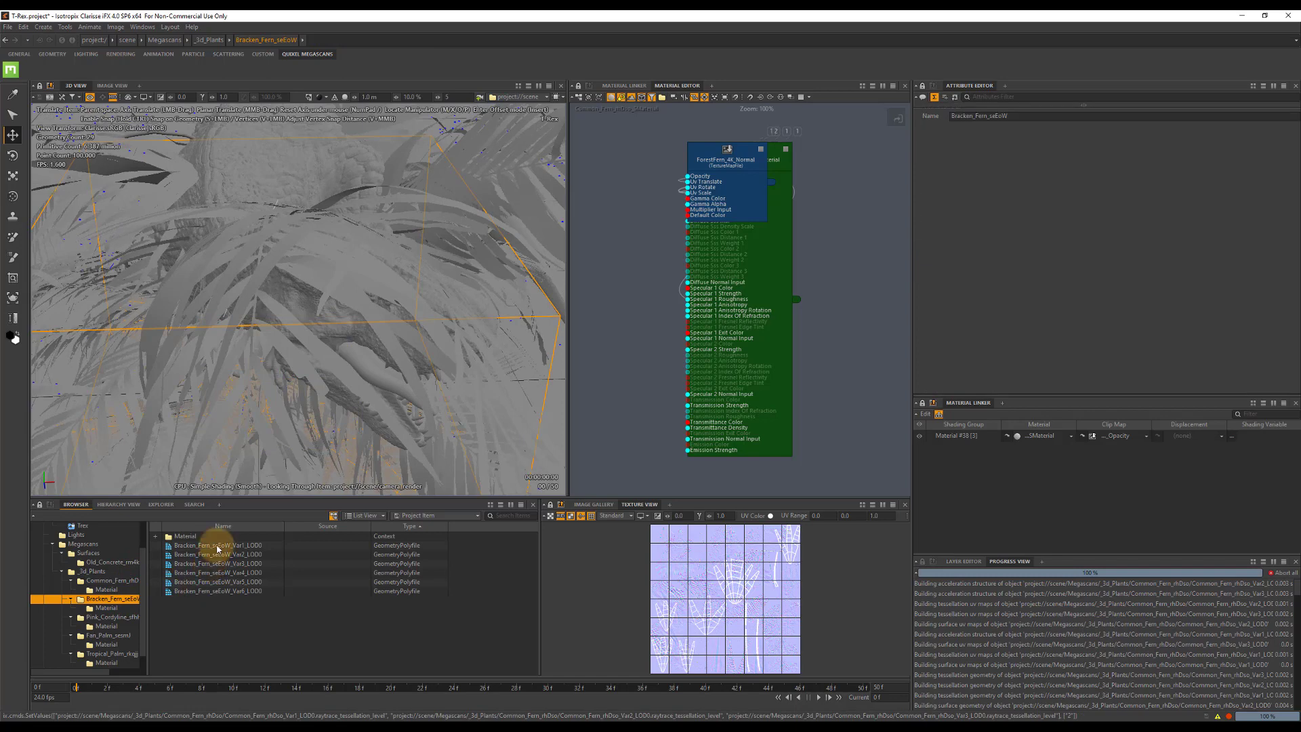
pyautogui.click(244, 556)
pyautogui.click(241, 545)
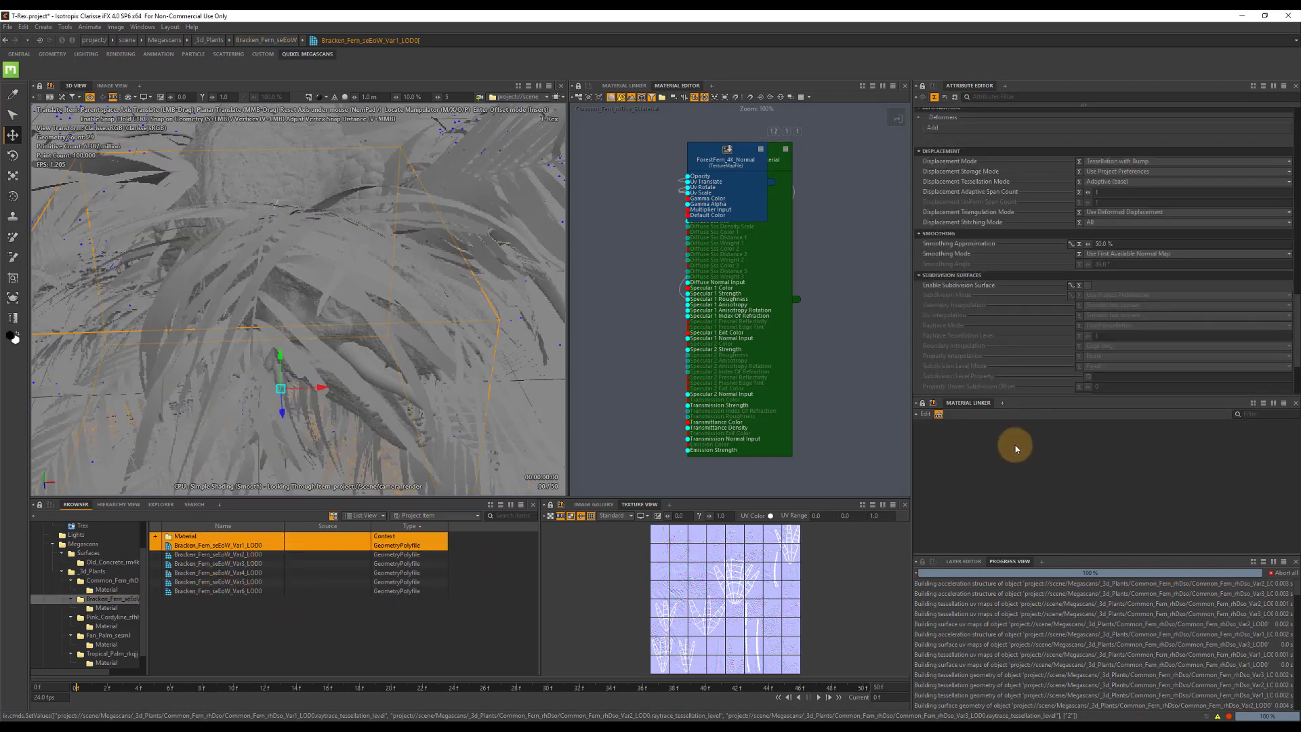
pyautogui.click(252, 545)
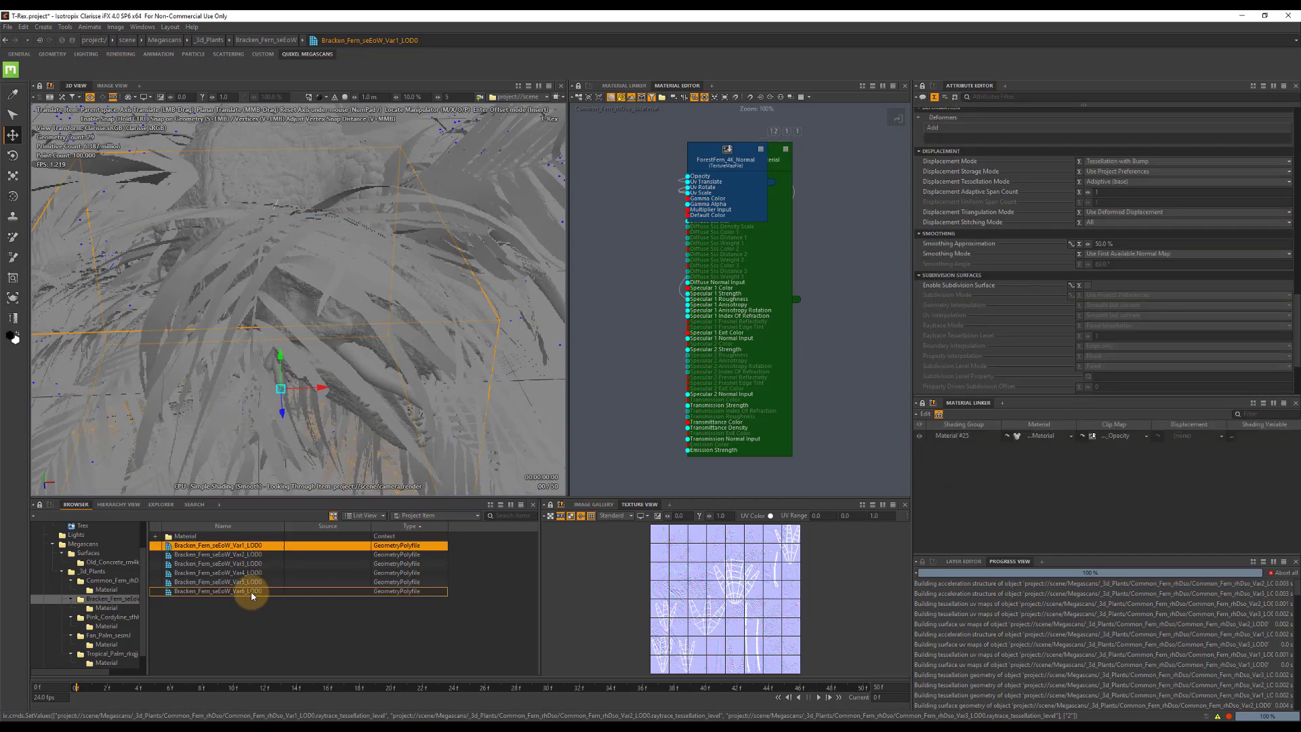
pyautogui.keyDown('shift'); pyautogui.click(252, 591); pyautogui.keyUp('shift')
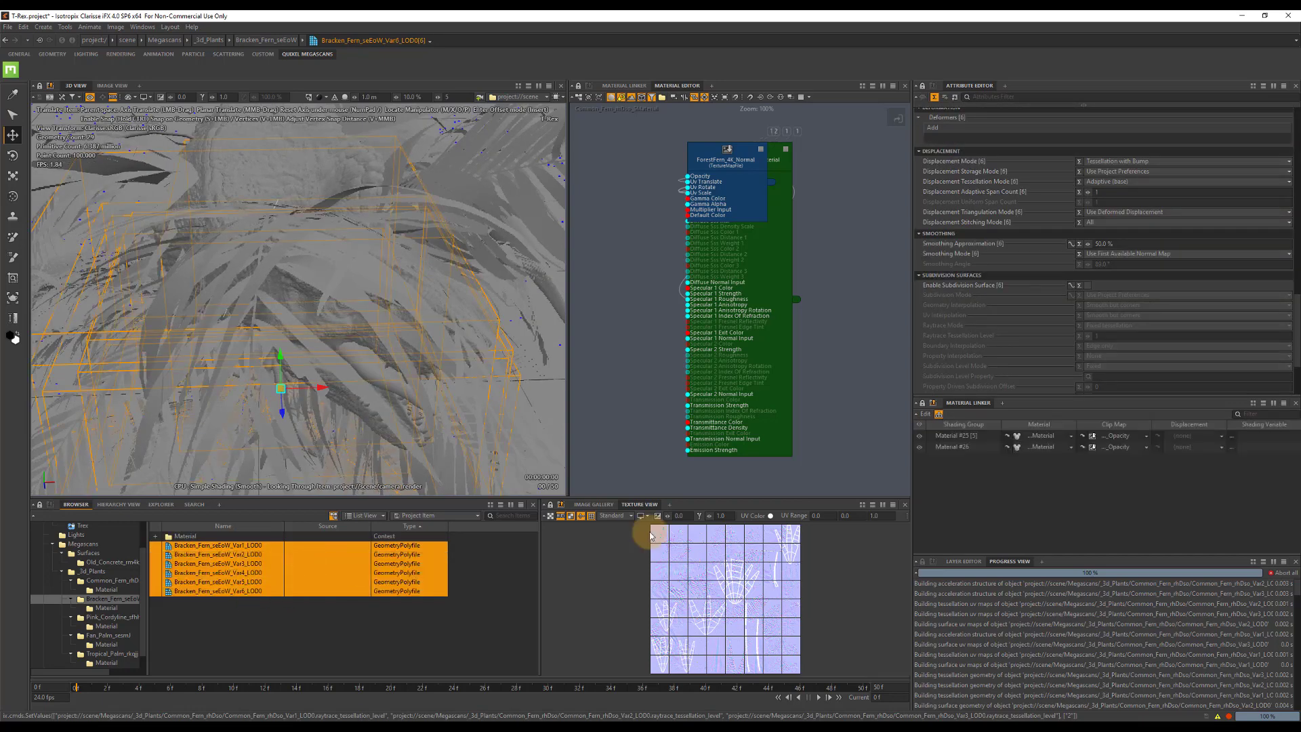
pyautogui.click(1043, 440)
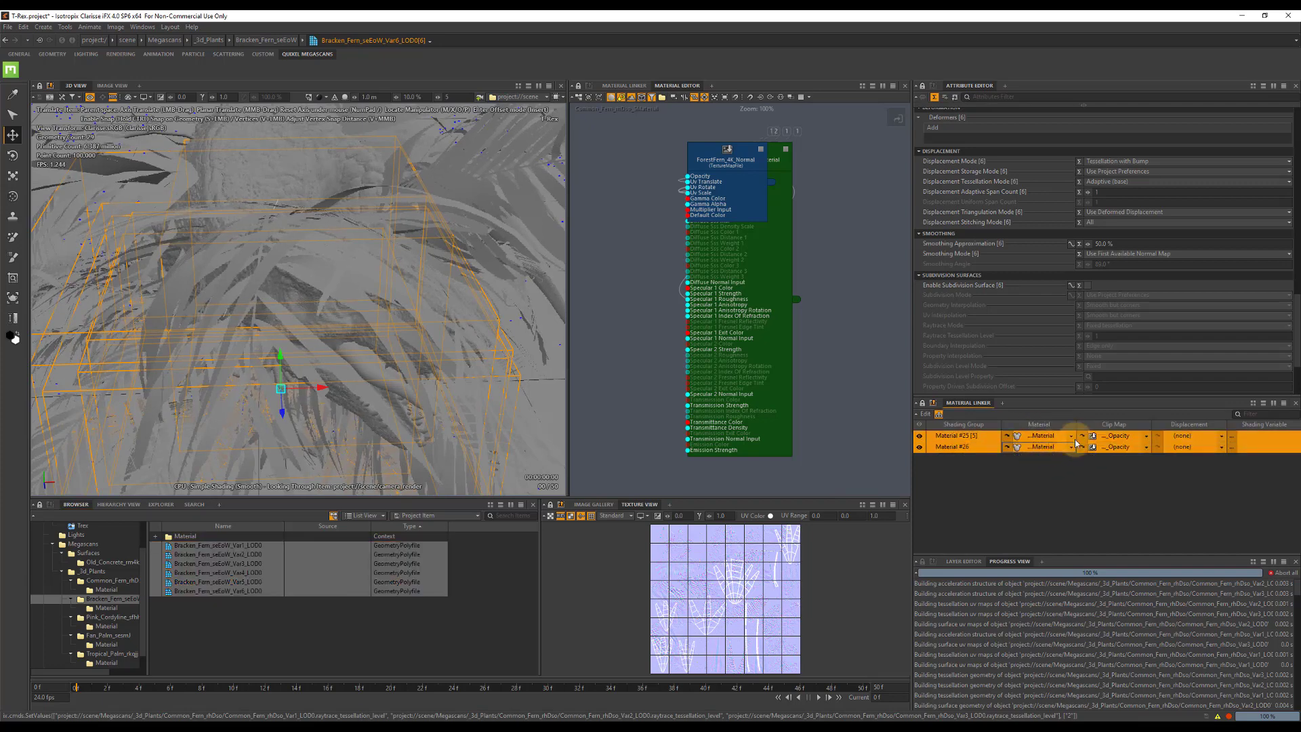
pyautogui.click(1073, 440)
pyautogui.doubleClick(664, 304)
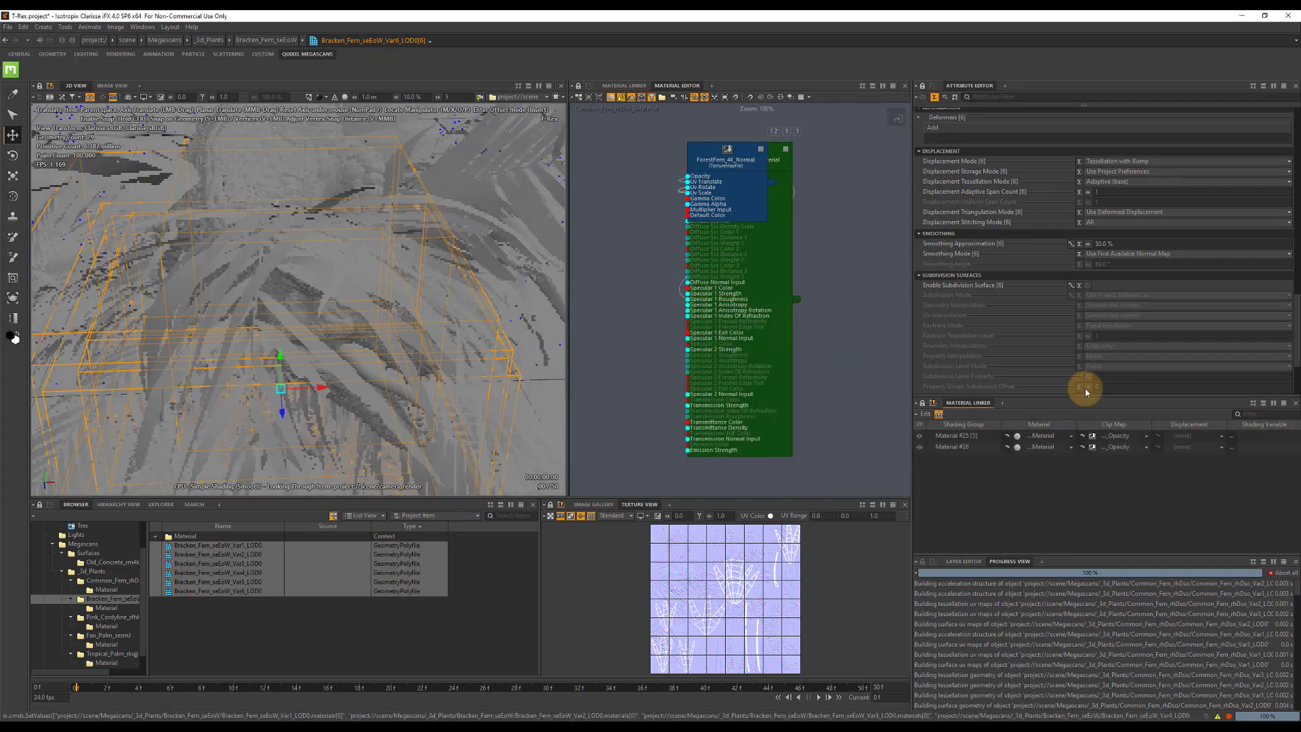
# Enable subdivision surfaces on the six Bracken Fern variants and set their raytrace tessellation level to 2.
pyautogui.click(1087, 286)
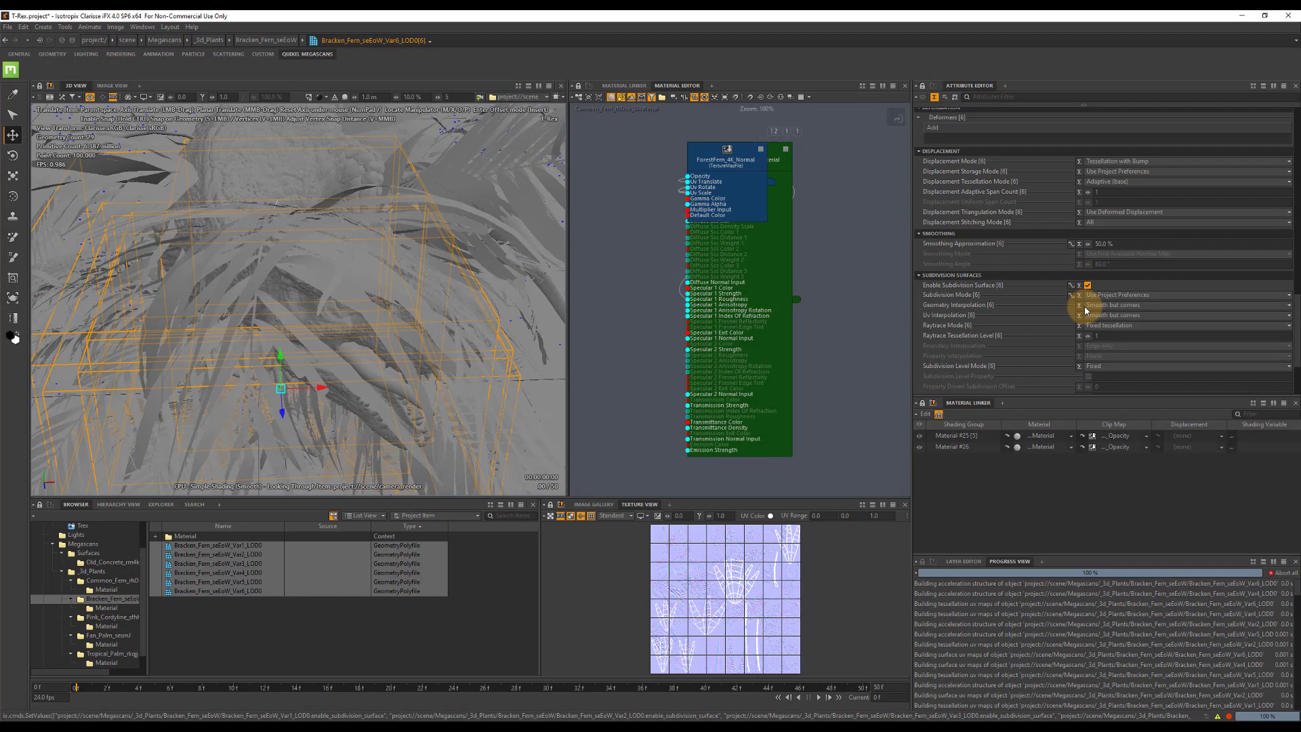
pyautogui.click(1101, 336)
pyautogui.write('2')
pyautogui.press('Return')
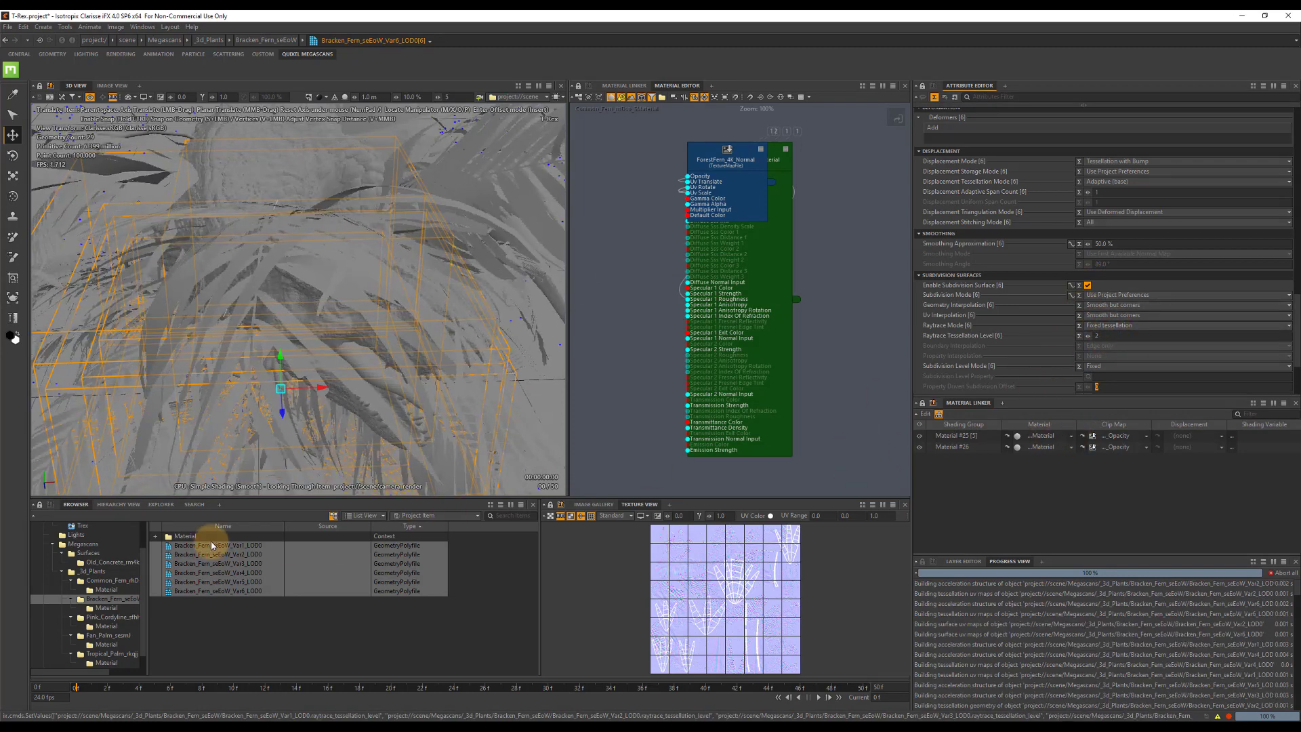
# Set the Bracken Fern SMaterial's sidedness to Double and enable Use Raw Data on the Bracken_4K_Normal texture map.
pyautogui.click(1009, 445)
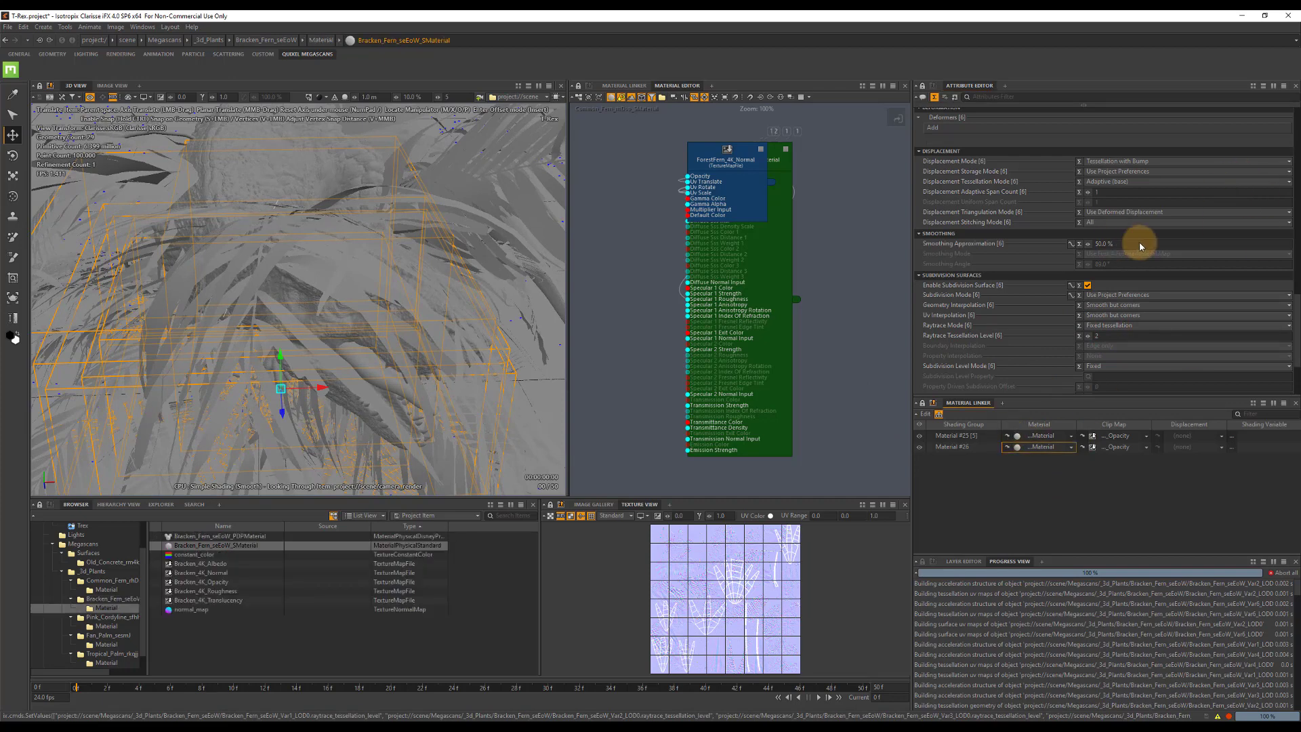
pyautogui.click(1109, 231)
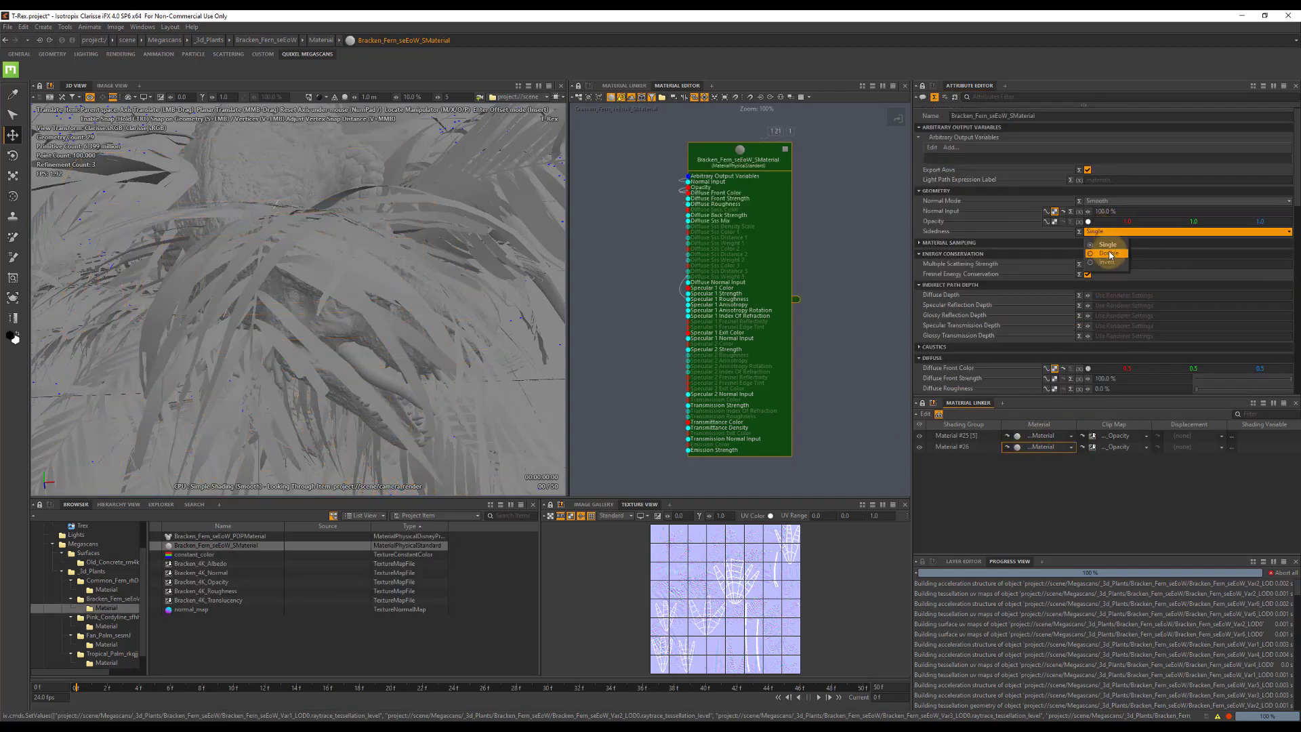
pyautogui.click(1101, 246)
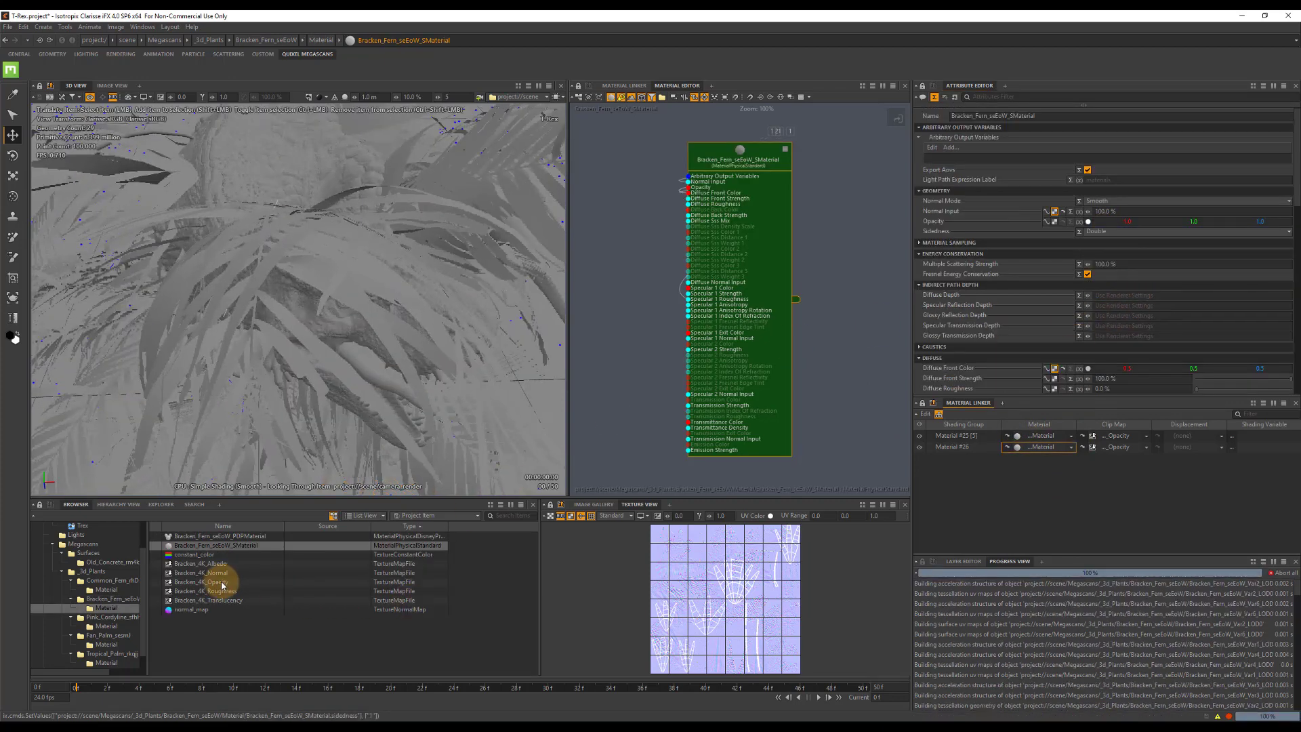
pyautogui.click(203, 572)
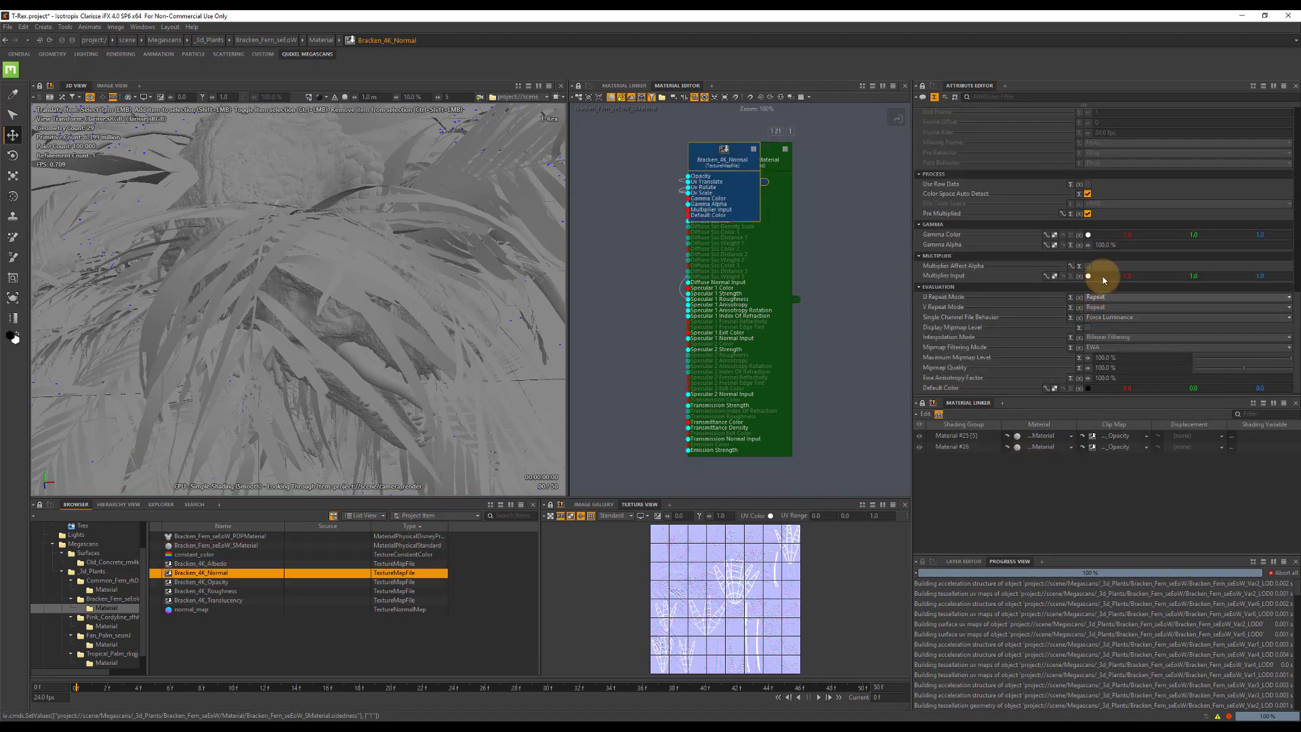
pyautogui.click(1087, 185)
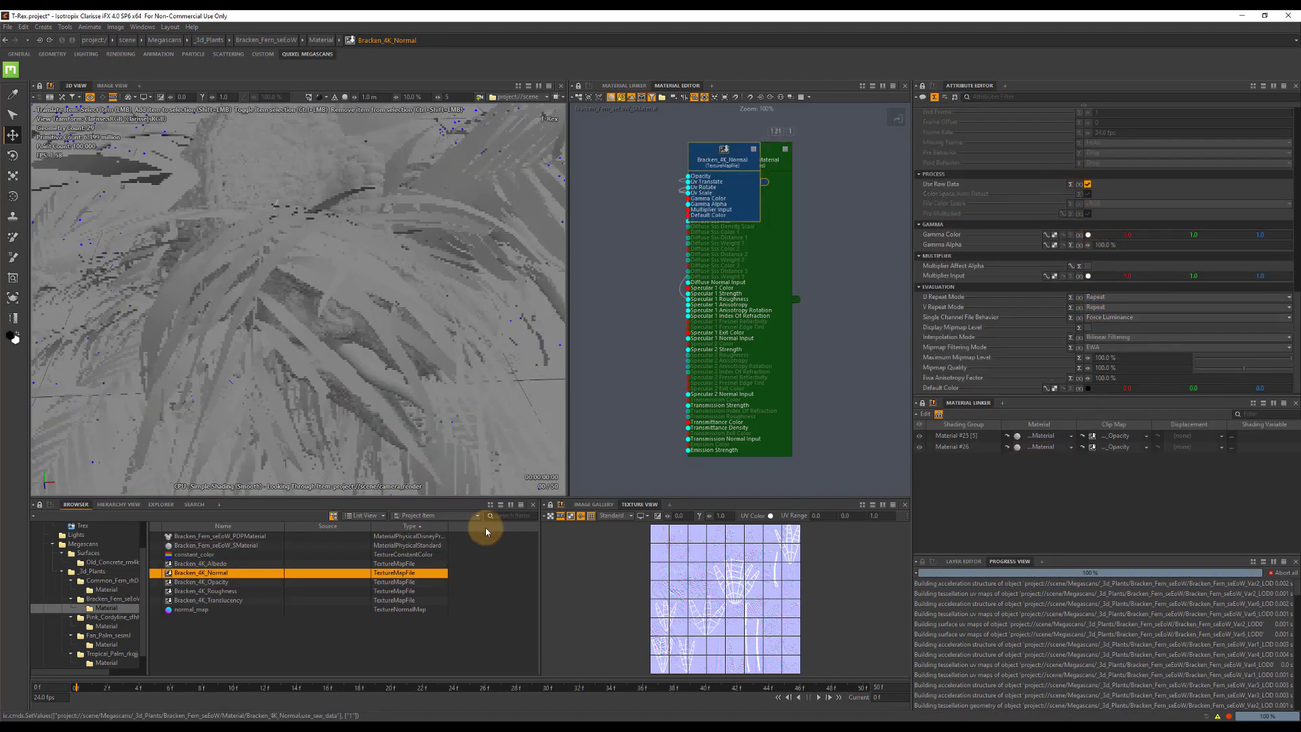
# Enable subdivision surfaces on all Pink Cordyline variants and set their raytrace tessellation level to 2.
pyautogui.click(105, 608)
pyautogui.click(109, 617)
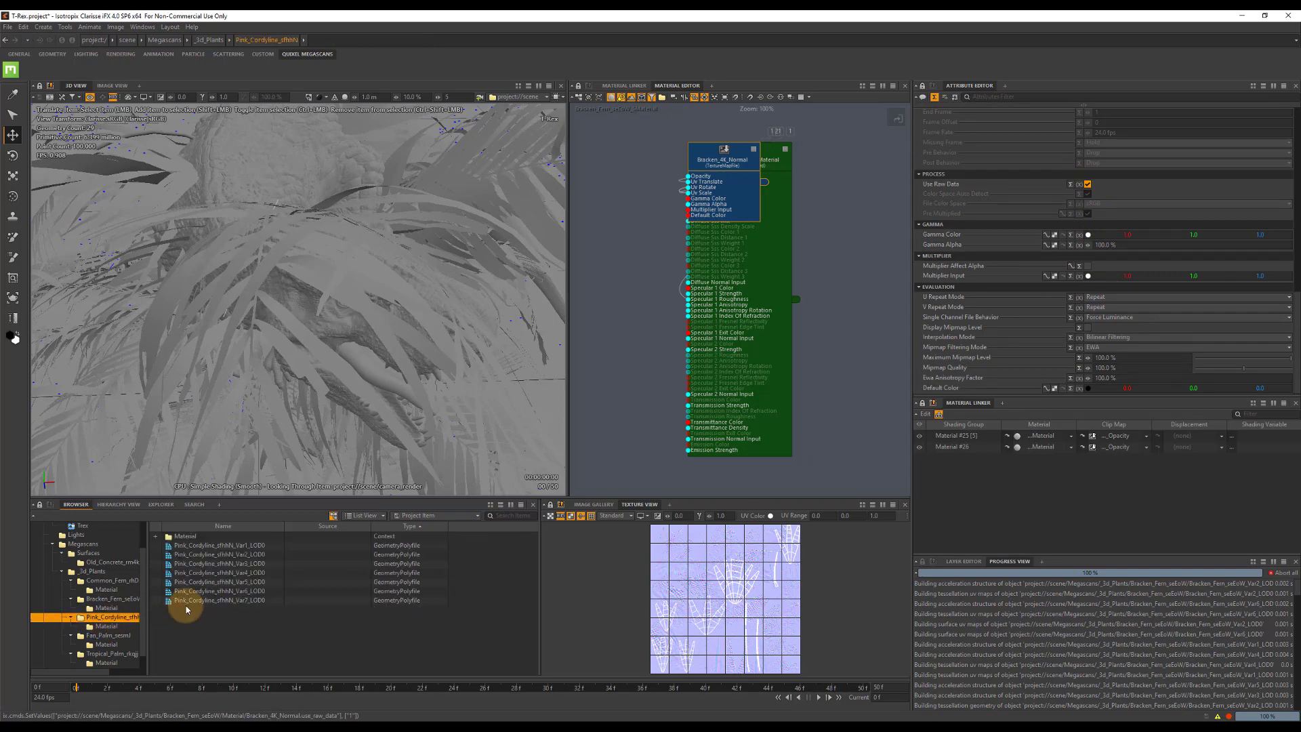
pyautogui.click(235, 546)
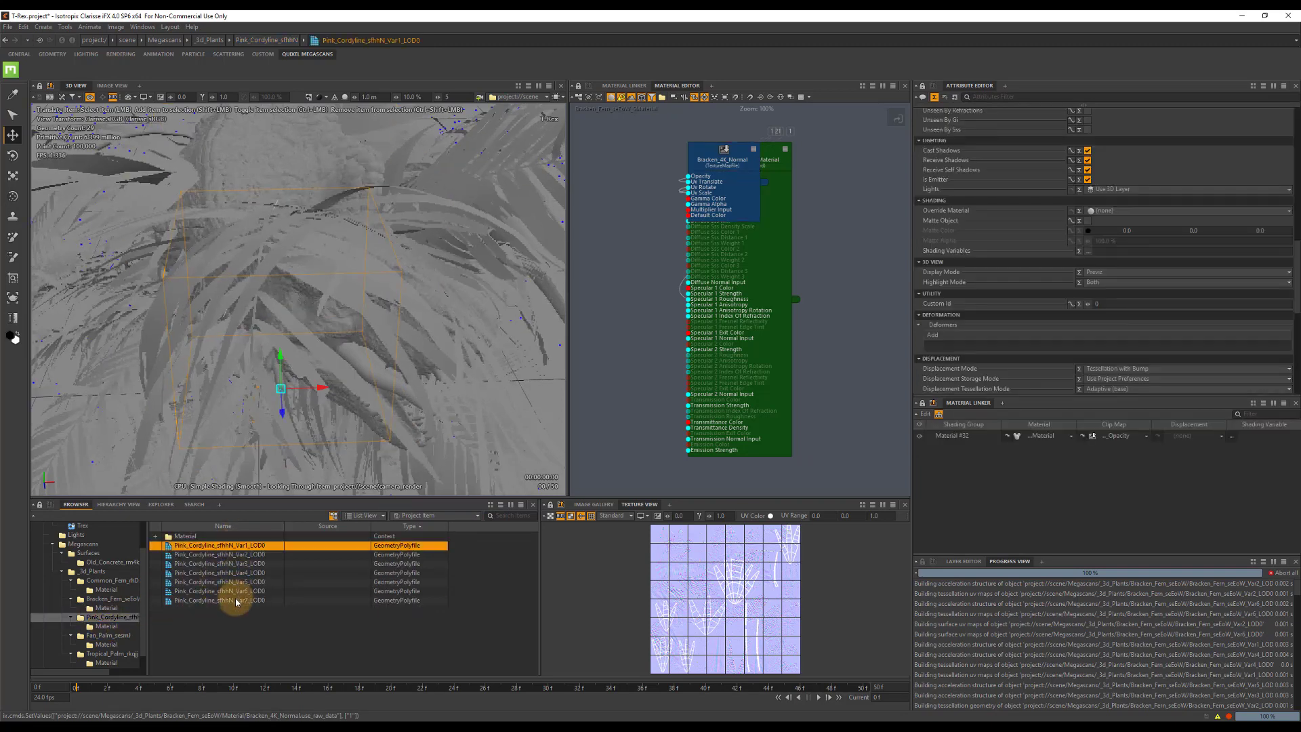
pyautogui.keyDown('shift'); pyautogui.click(218, 600); pyautogui.keyUp('shift')
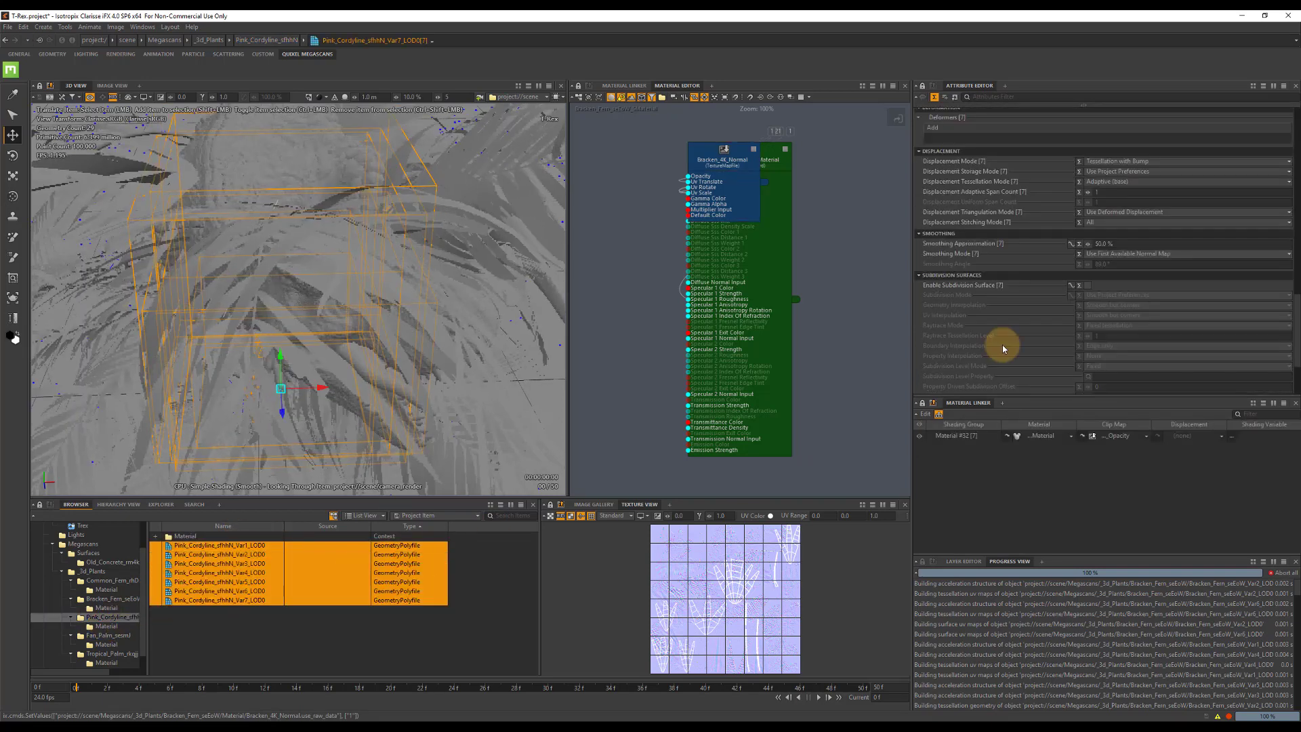
pyautogui.click(1088, 285)
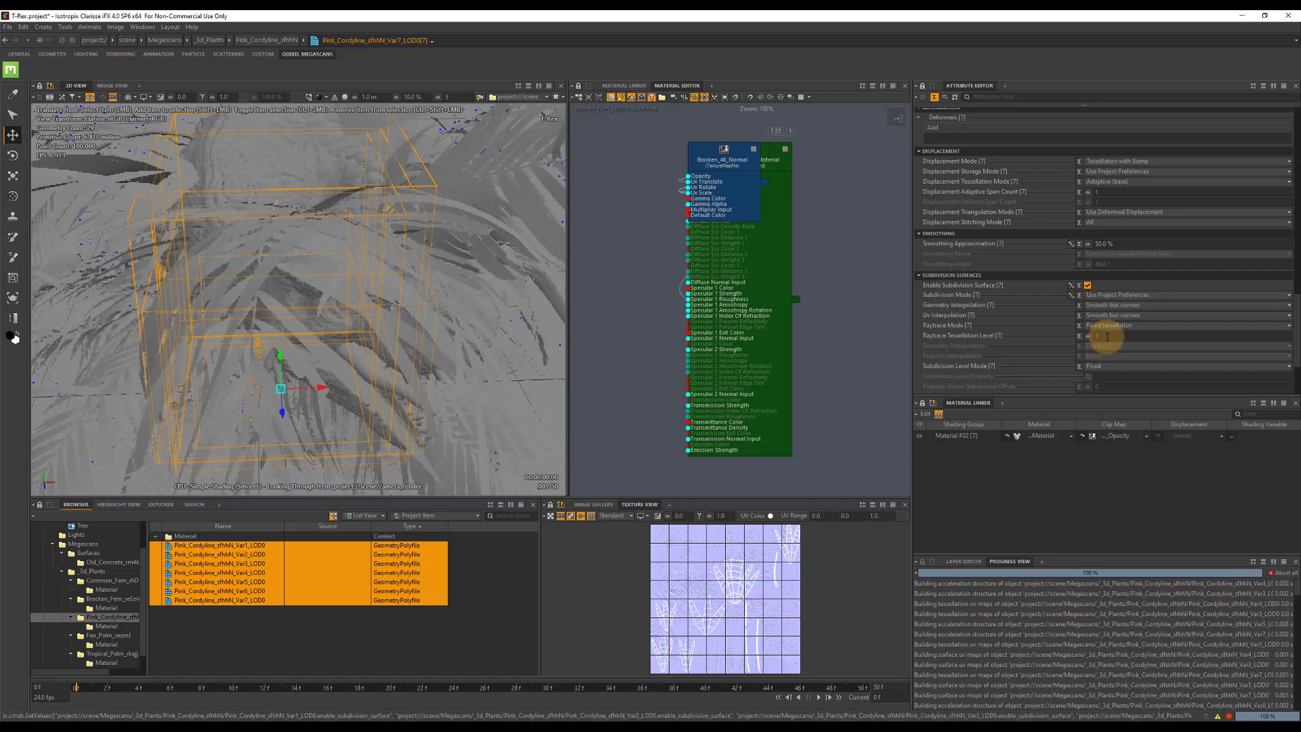
pyautogui.click(1104, 336)
pyautogui.write('2')
pyautogui.press('Tab')
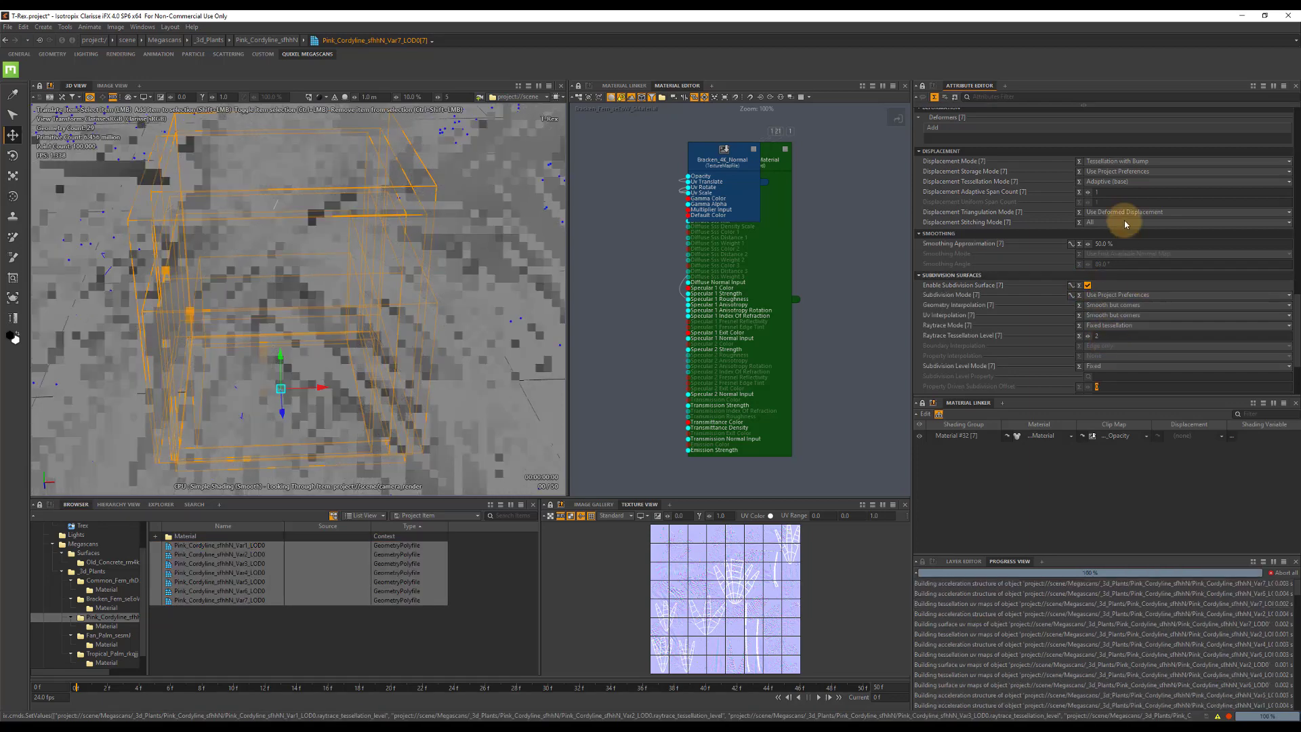
# Assign the Pink Cordyline SMaterial to all seven Pink Cordyline variants and enable Use Raw Data on the Cordyline_4K_Normal texture map.
pyautogui.click(1070, 437)
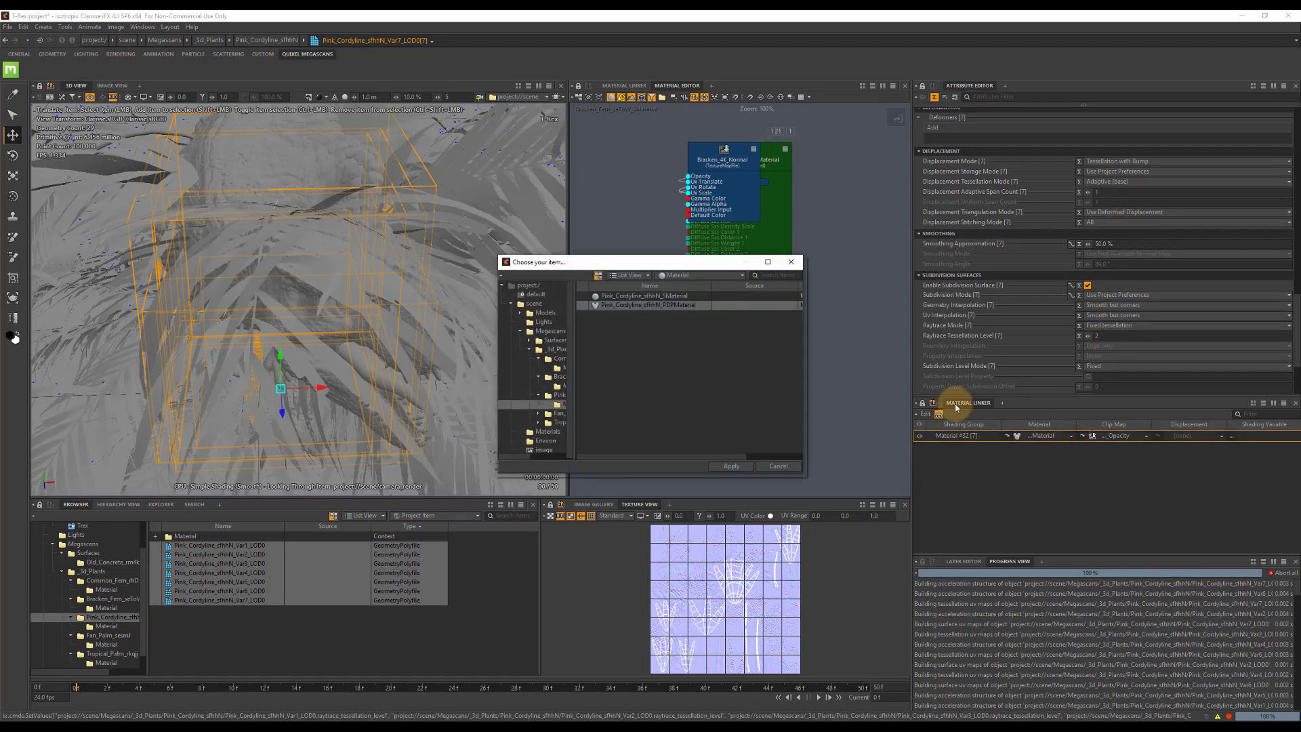
pyautogui.doubleClick(610, 300)
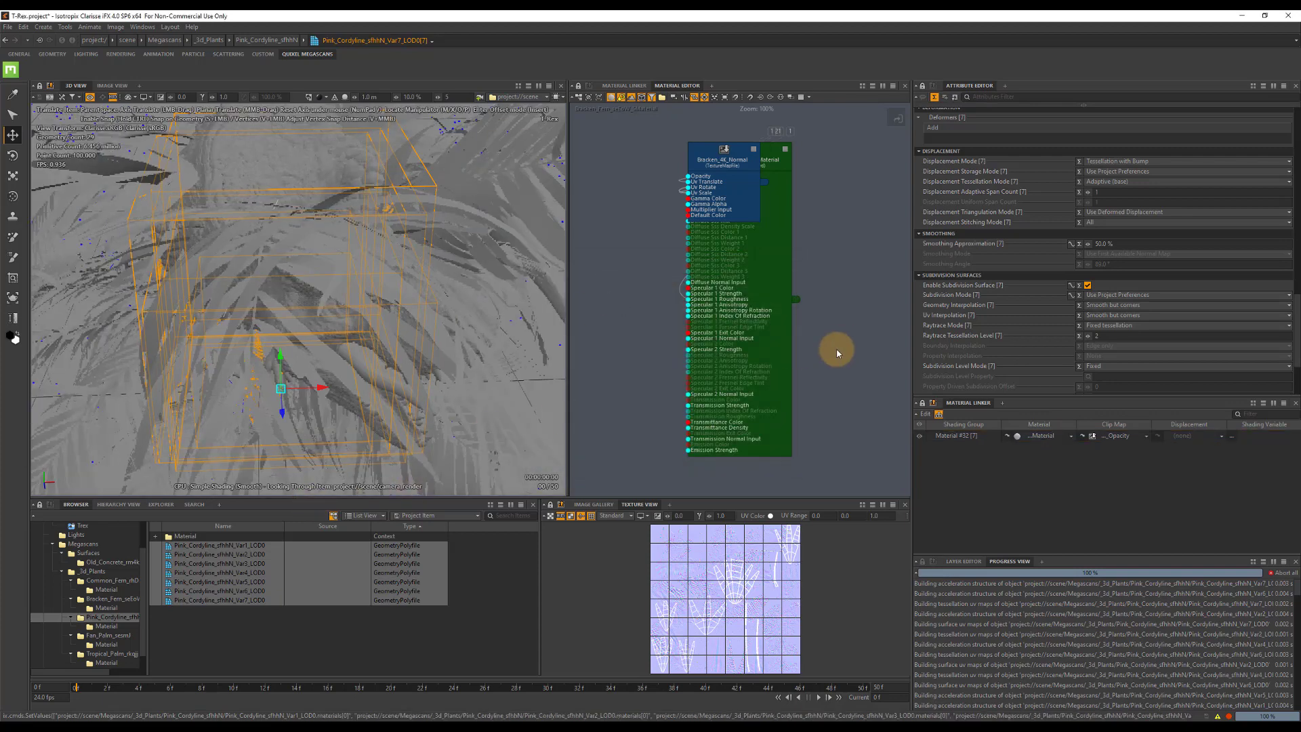
pyautogui.click(105, 626)
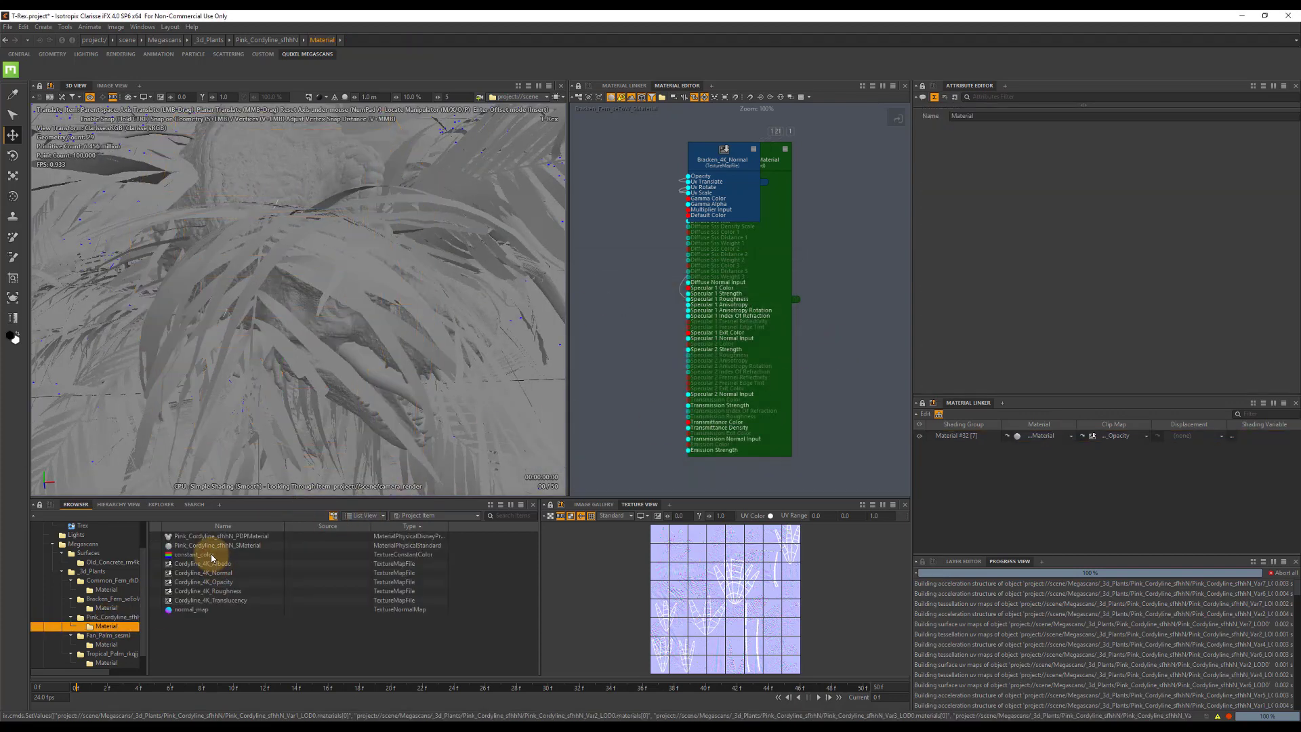
pyautogui.click(221, 573)
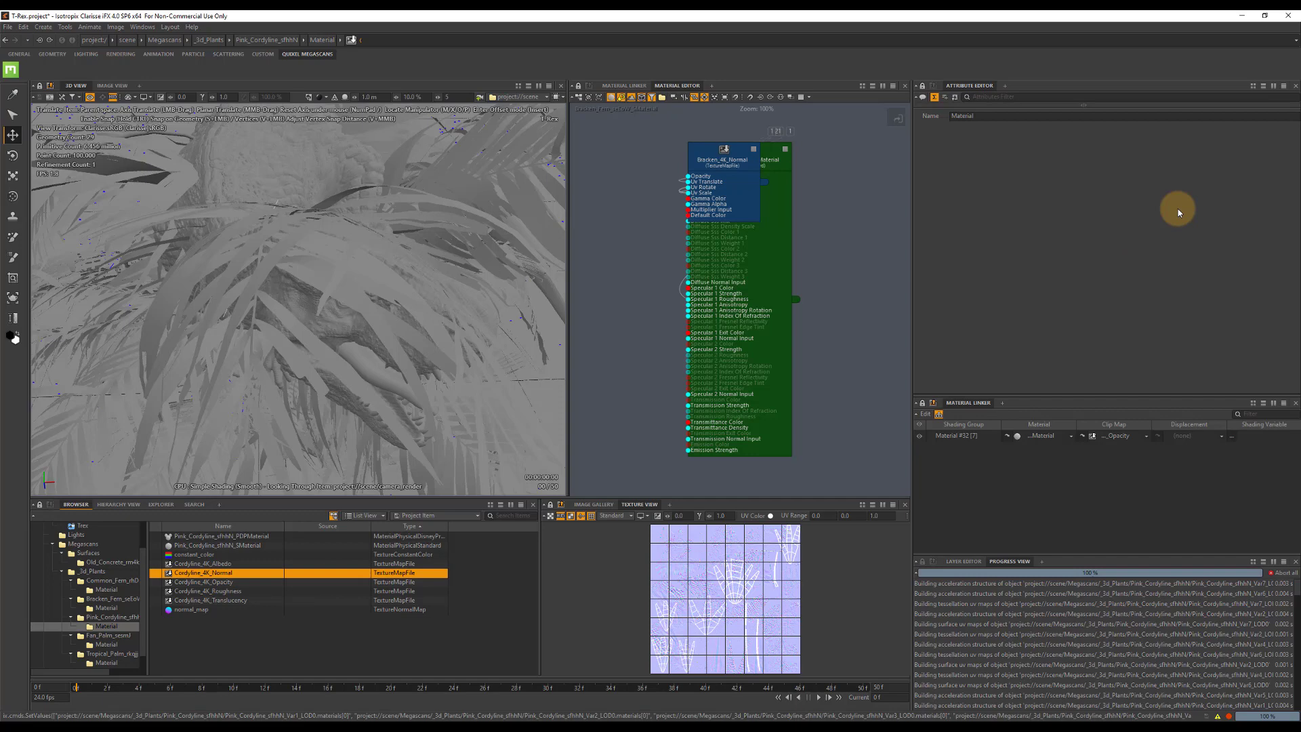
pyautogui.click(1087, 184)
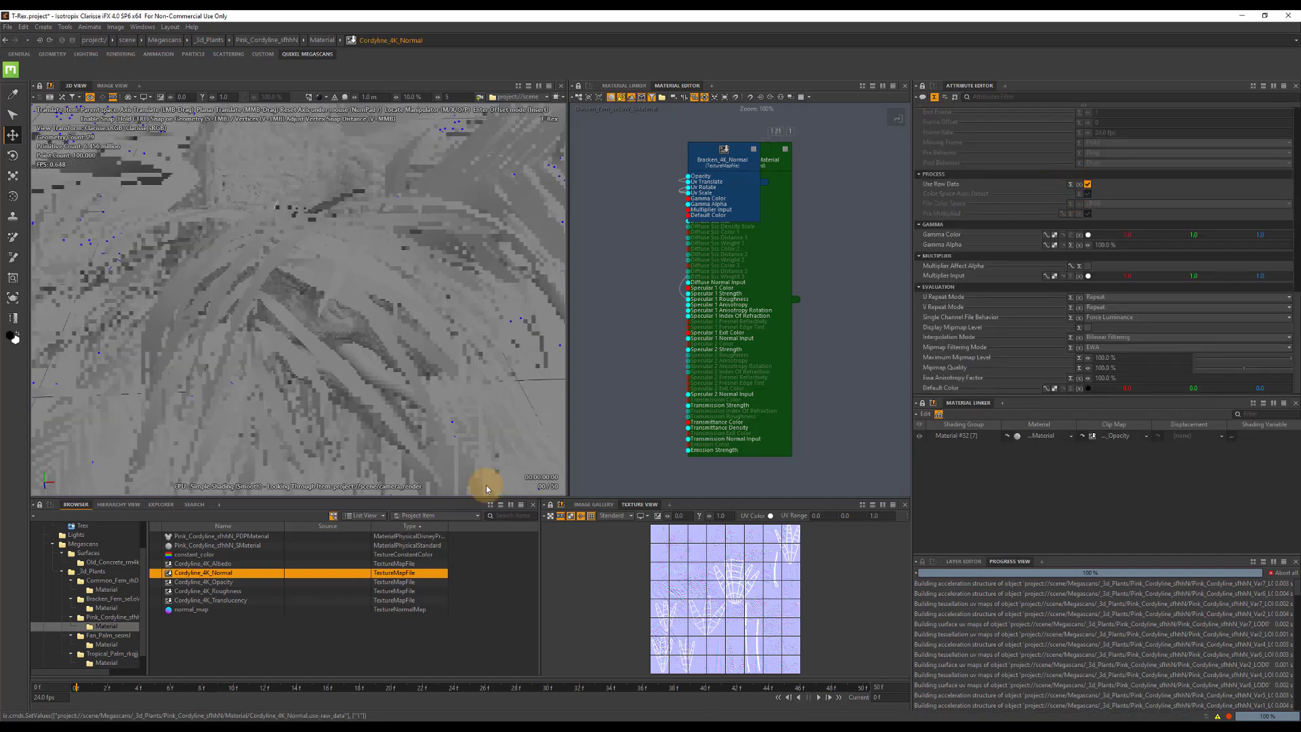
# Set the sidedness of the Pink Cordyline SMaterial to Double.
pyautogui.click(205, 546)
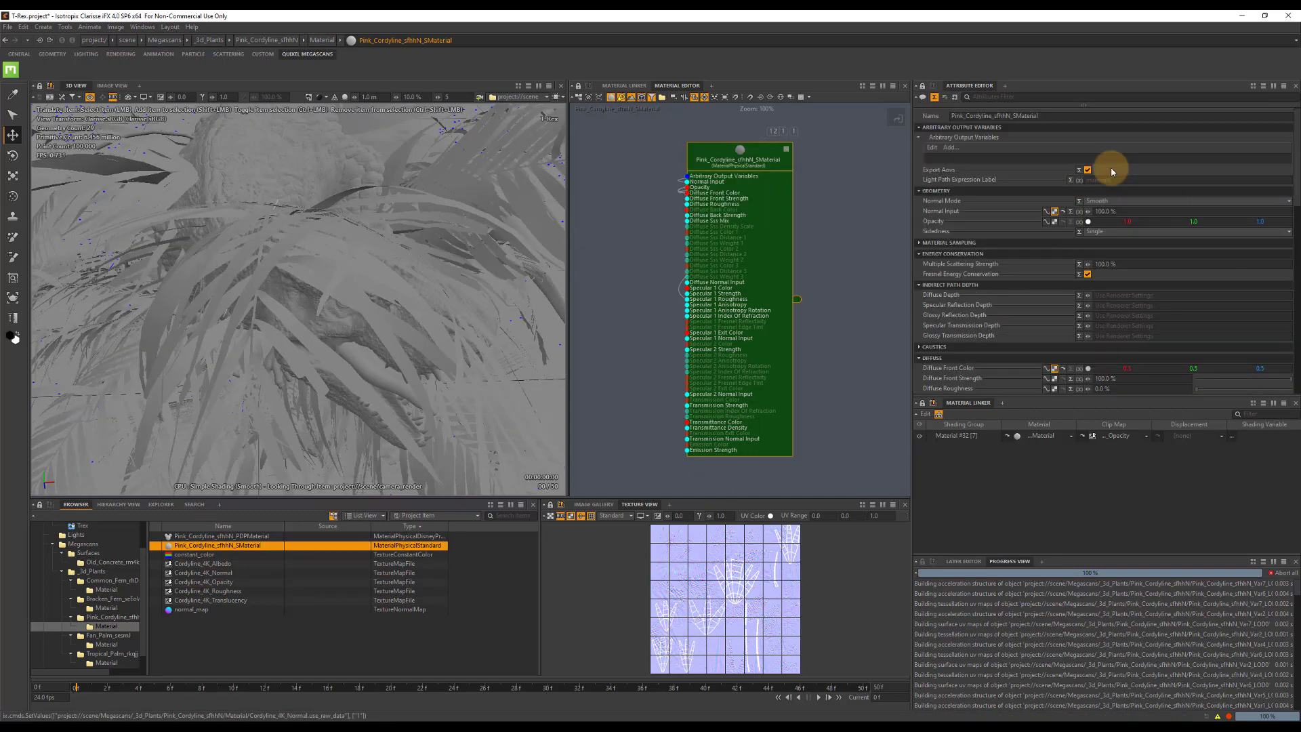
pyautogui.click(1096, 231)
pyautogui.click(1101, 254)
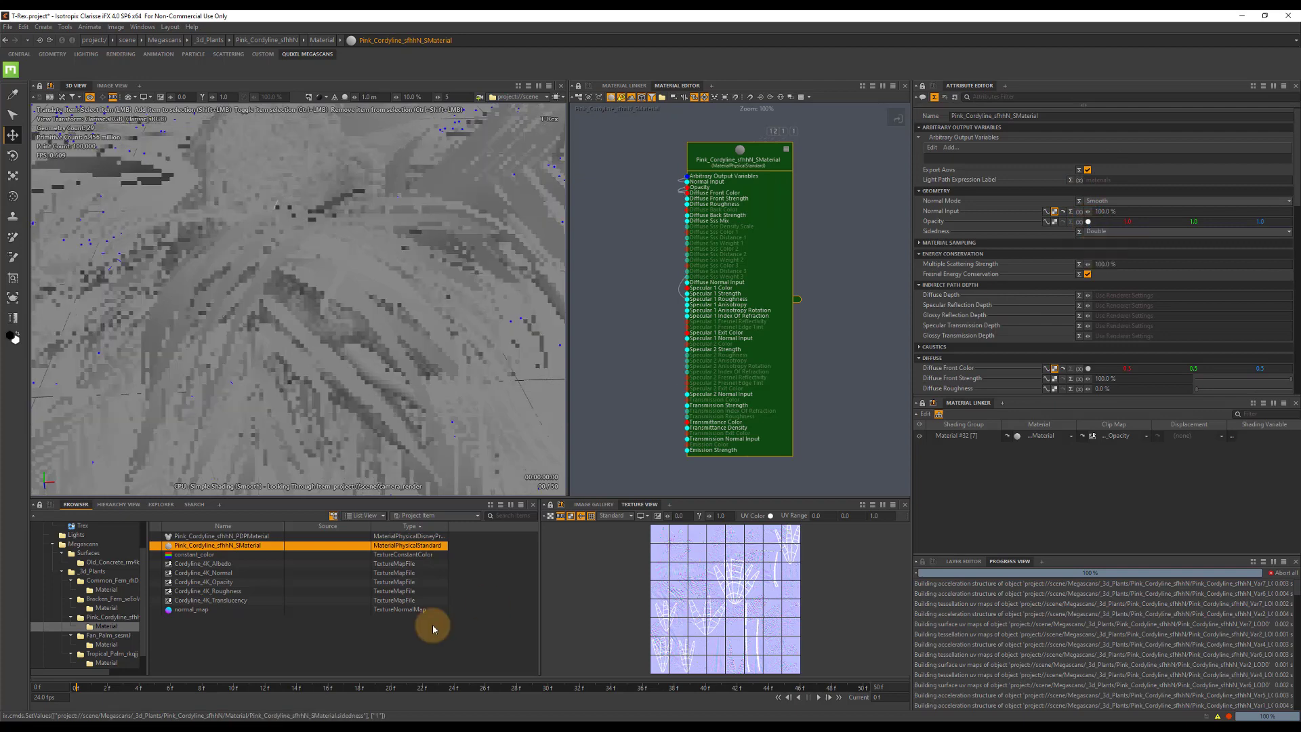
# Assign the Fan Palm SMaterial to the shading group of all five Fan Palm variants.
pyautogui.click(108, 635)
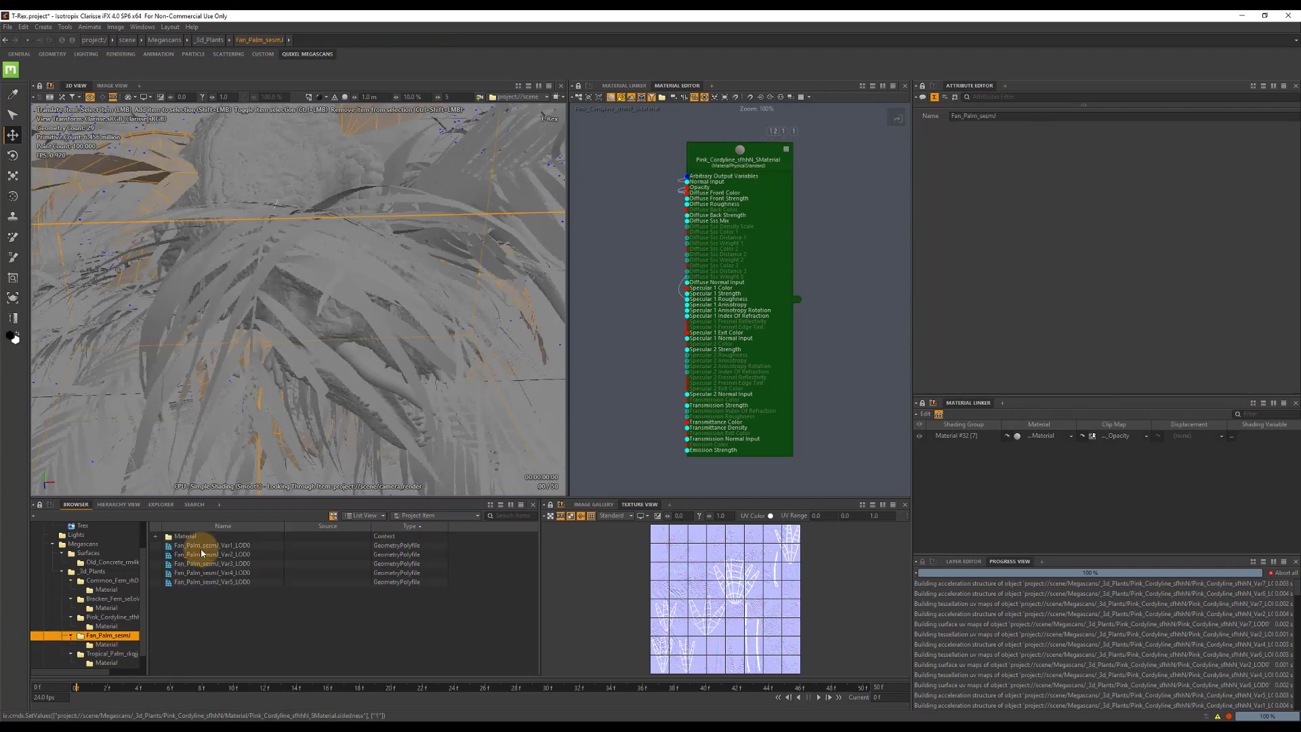
pyautogui.click(206, 545)
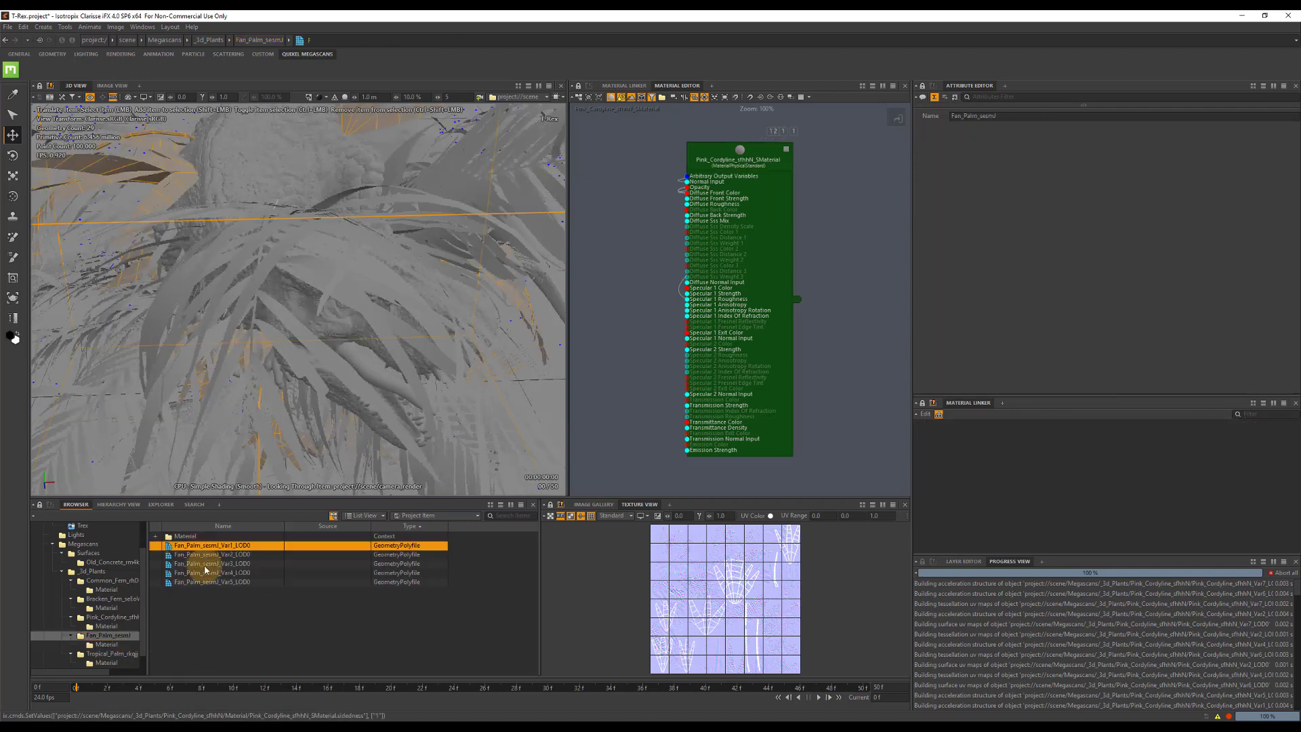
pyautogui.keyDown('shift'); pyautogui.click(416, 627); pyautogui.keyUp('shift')
pyautogui.click(251, 545)
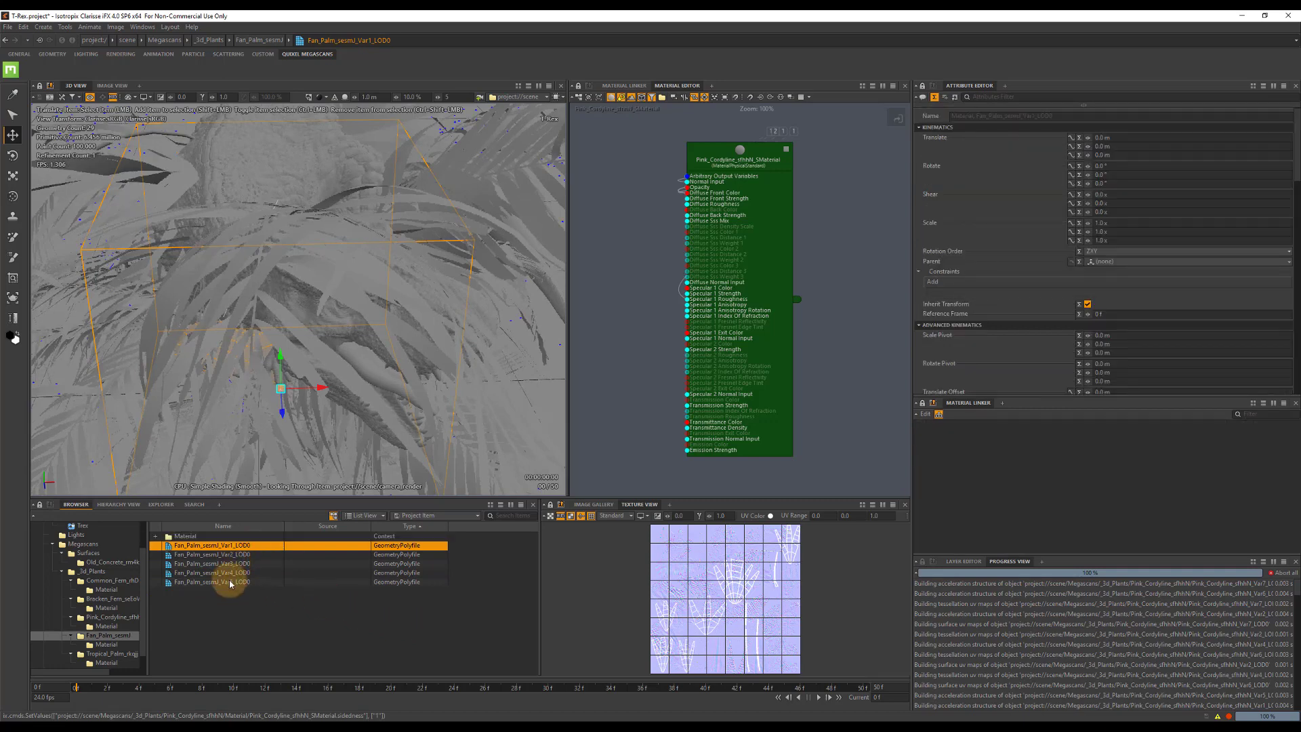
pyautogui.keyDown('shift'); pyautogui.click(230, 583); pyautogui.keyUp('shift')
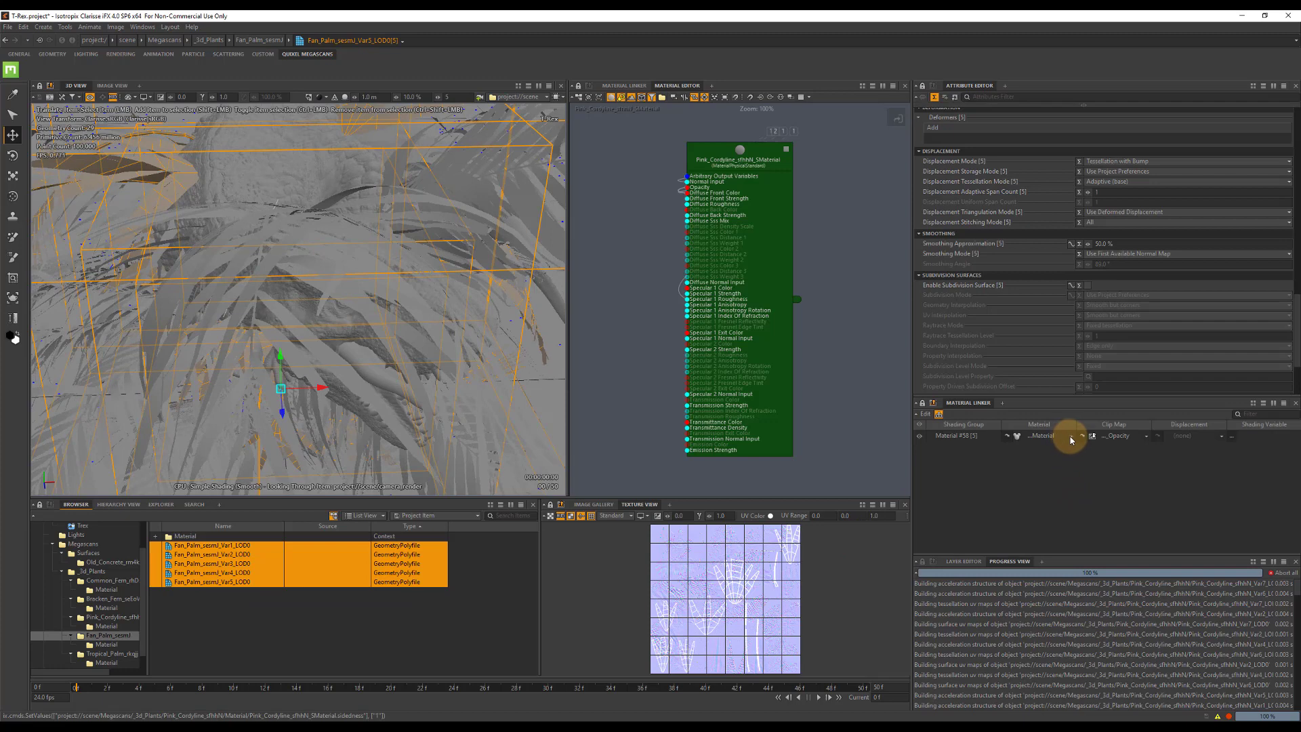
pyautogui.click(1071, 439)
pyautogui.doubleClick(621, 298)
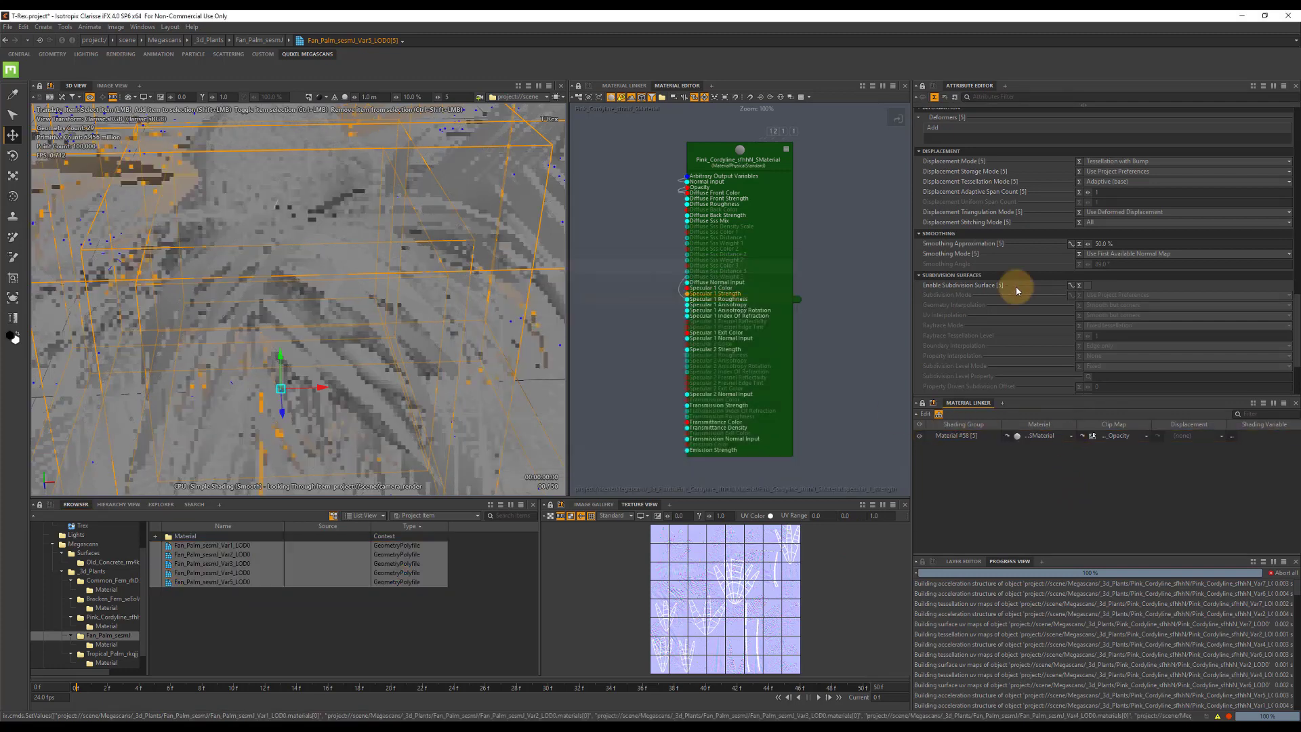
# Enable subdivision surfaces on the five Fan Palm variants and set their raytrace tessellation level.
pyautogui.click(1087, 286)
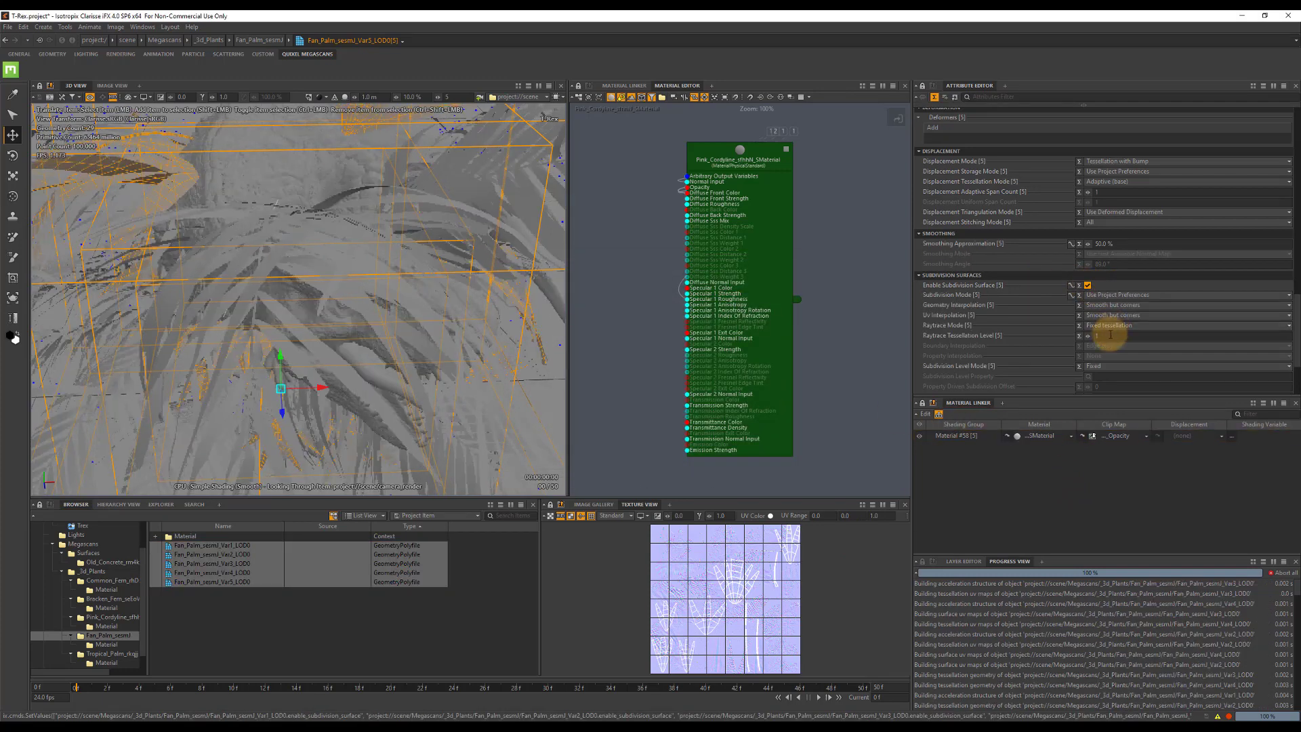
pyautogui.press('Return')
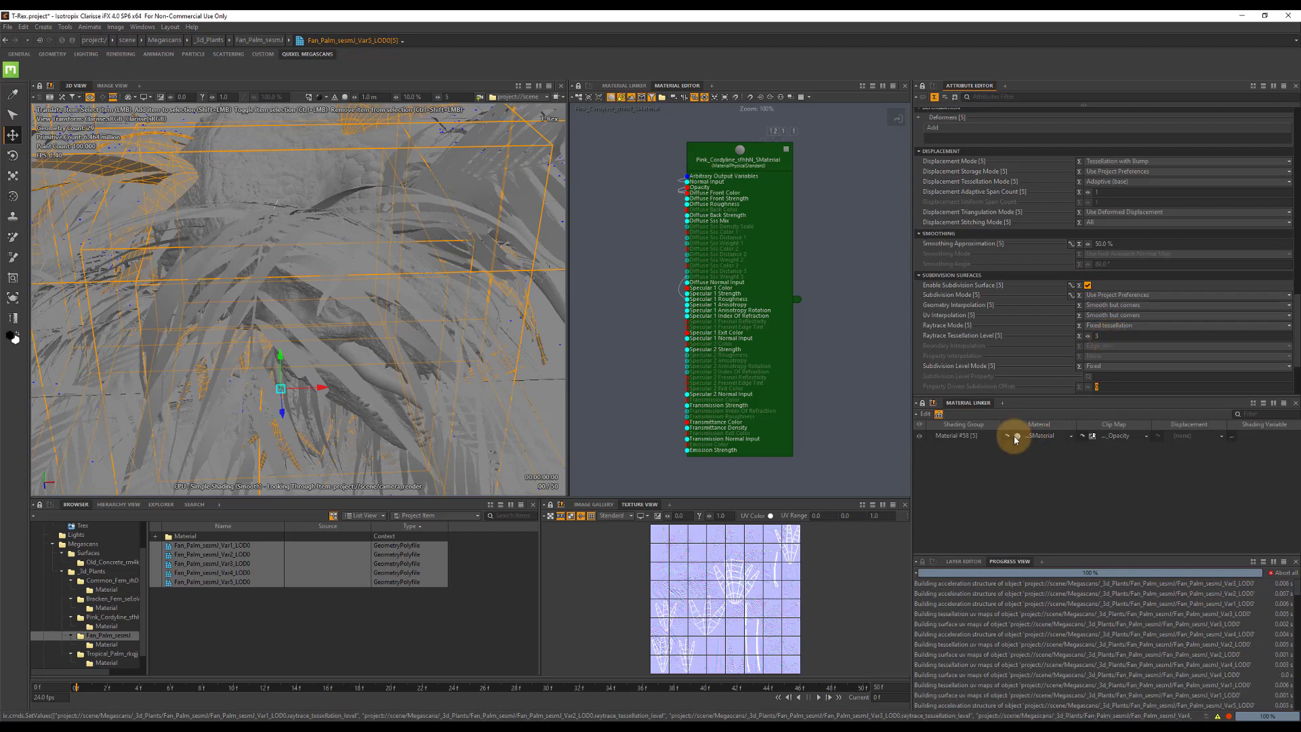
# Set the Fan Palm SMaterial's sidedness to Double and enable Use Raw Data on the FanPalm_4K_Normal texture map.
pyautogui.click(1009, 435)
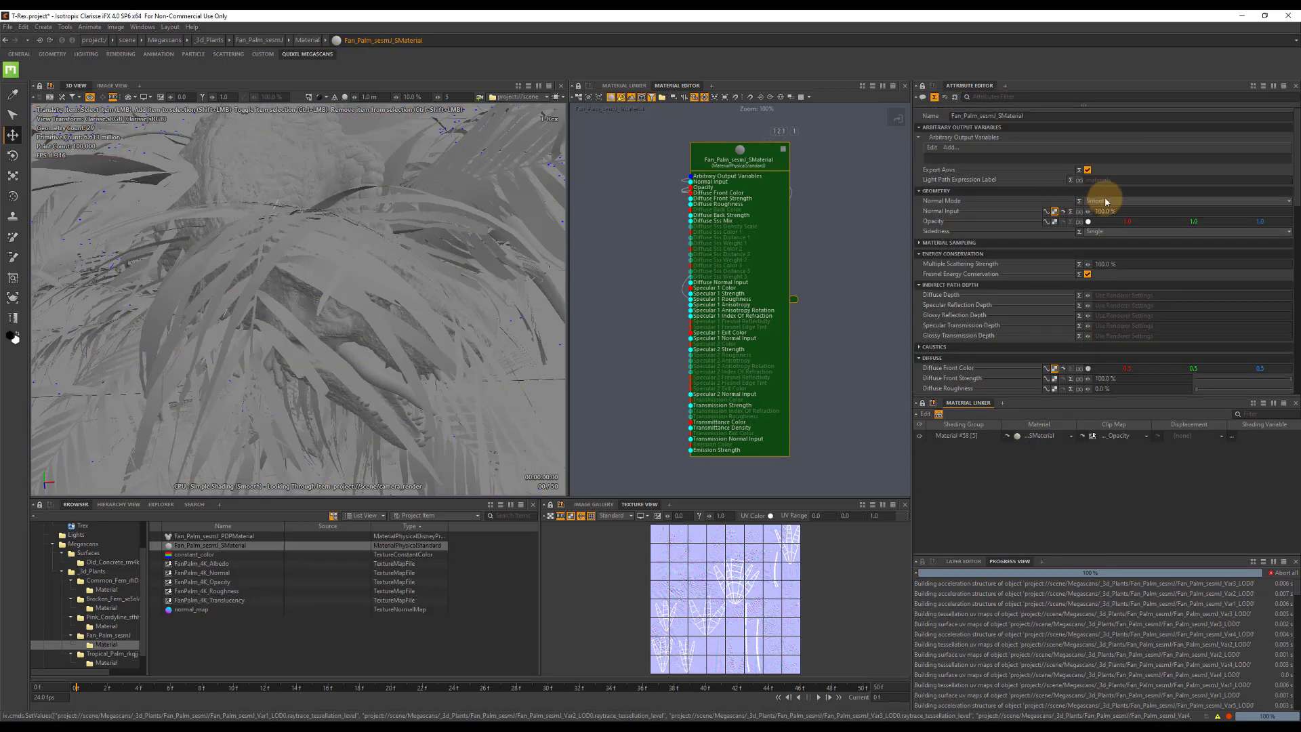
pyautogui.click(1097, 231)
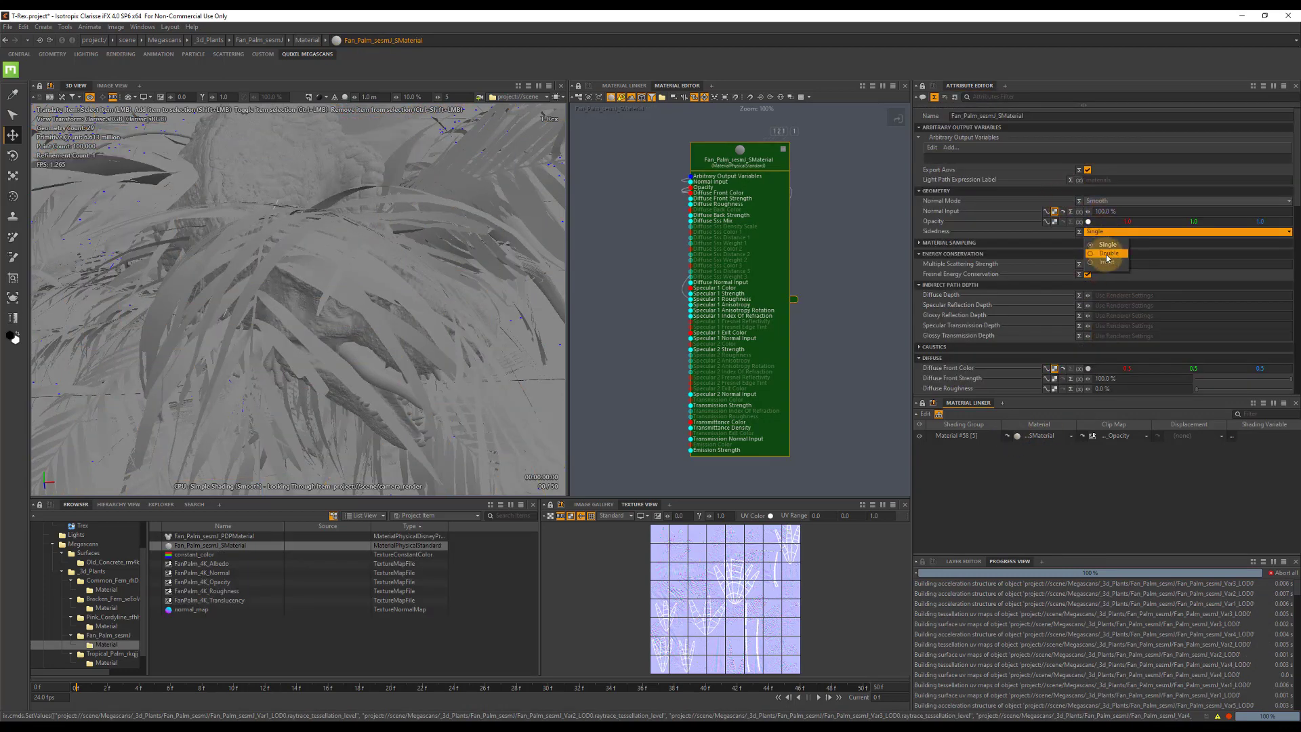
pyautogui.click(1108, 254)
pyautogui.click(210, 573)
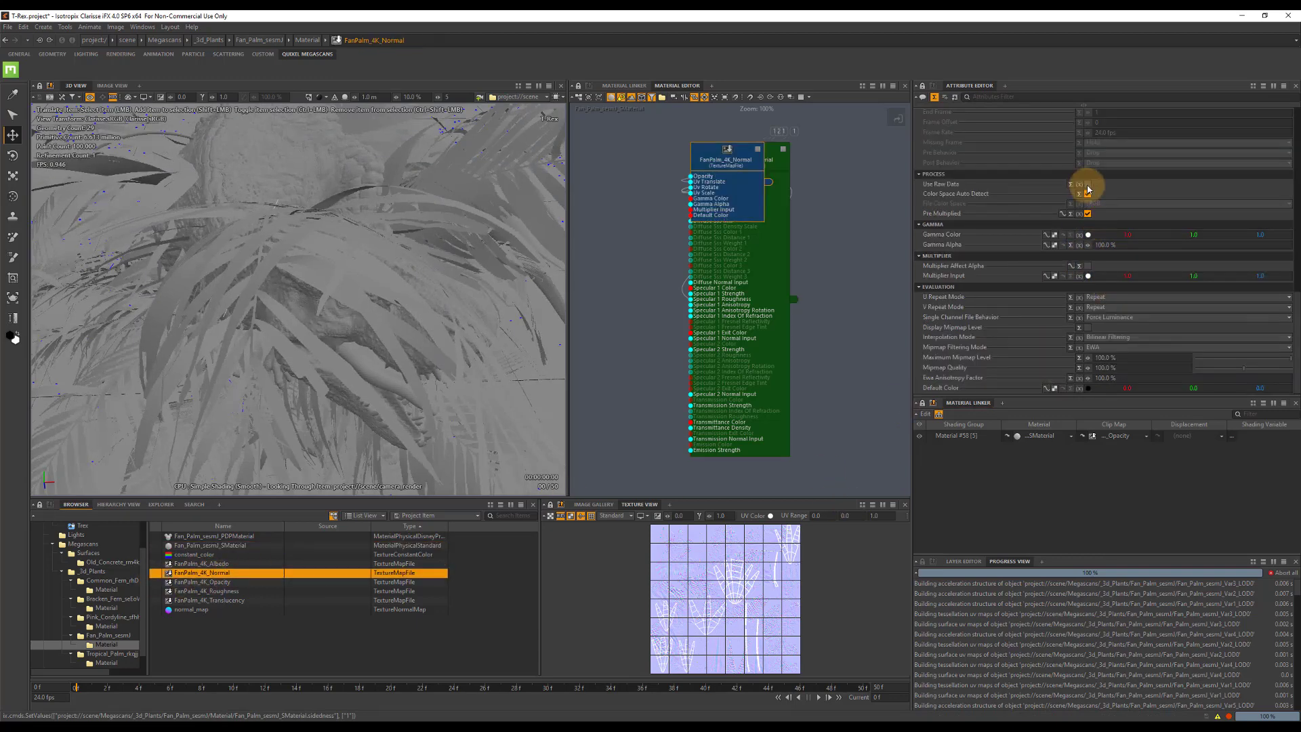
pyautogui.click(1086, 185)
# Enable subdivision surfaces on the three Tropical Palm variants and set their raytrace tessellation level to 2.
pyautogui.click(98, 645)
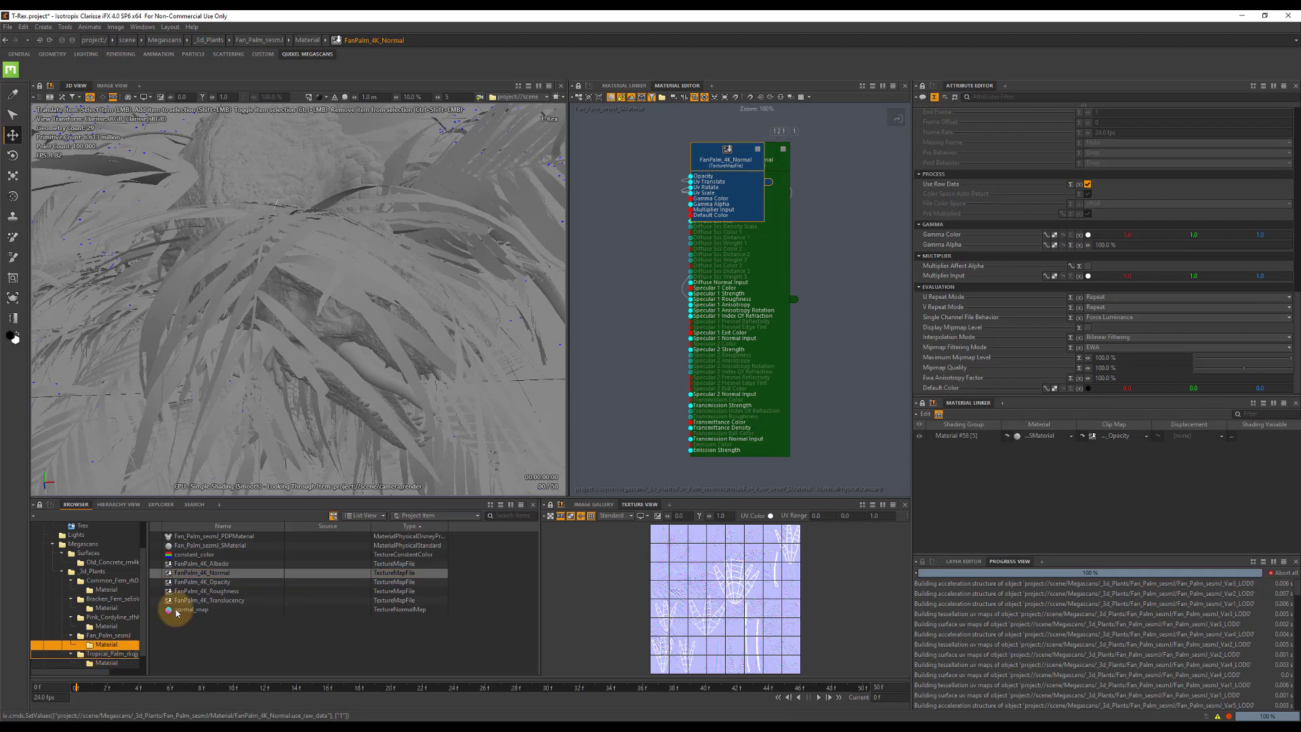
pyautogui.click(205, 545)
pyautogui.keyDown('shift'); pyautogui.click(220, 567); pyautogui.keyUp('shift')
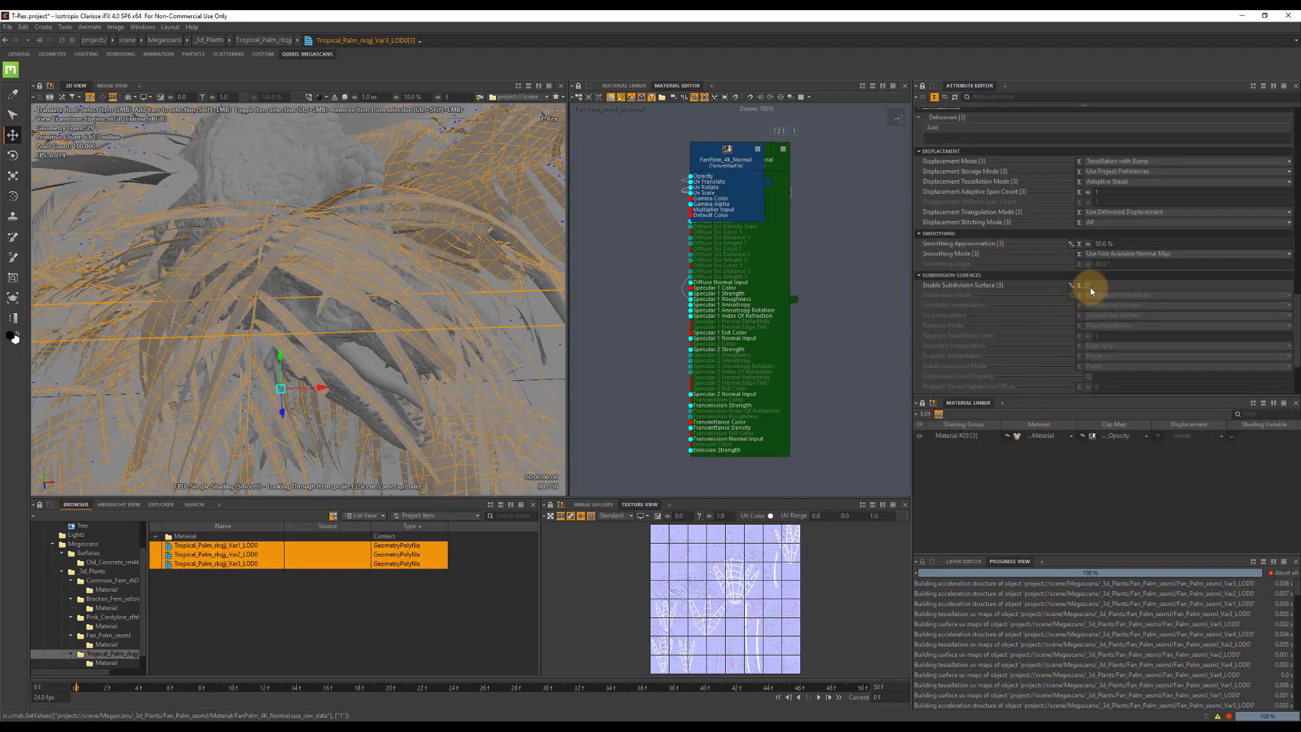
pyautogui.click(1088, 285)
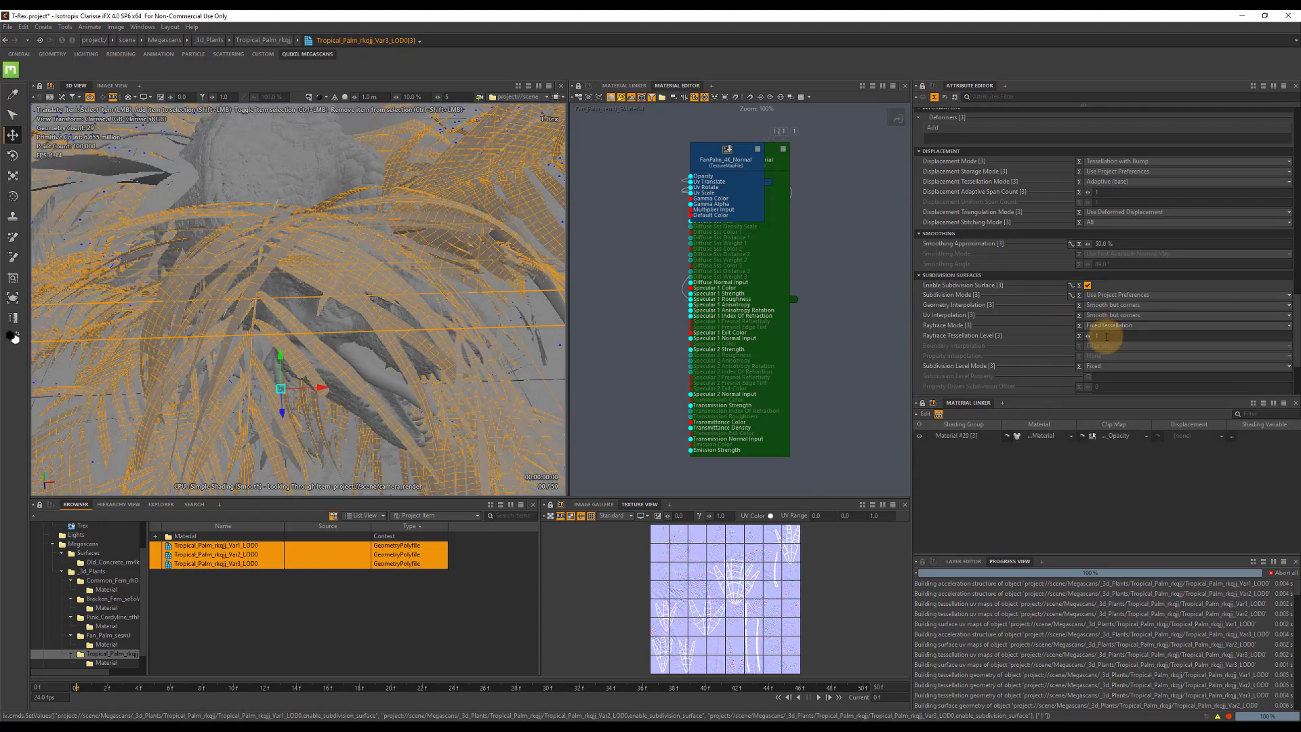
pyautogui.click(1106, 337)
pyautogui.write('2')
pyautogui.press('Return')
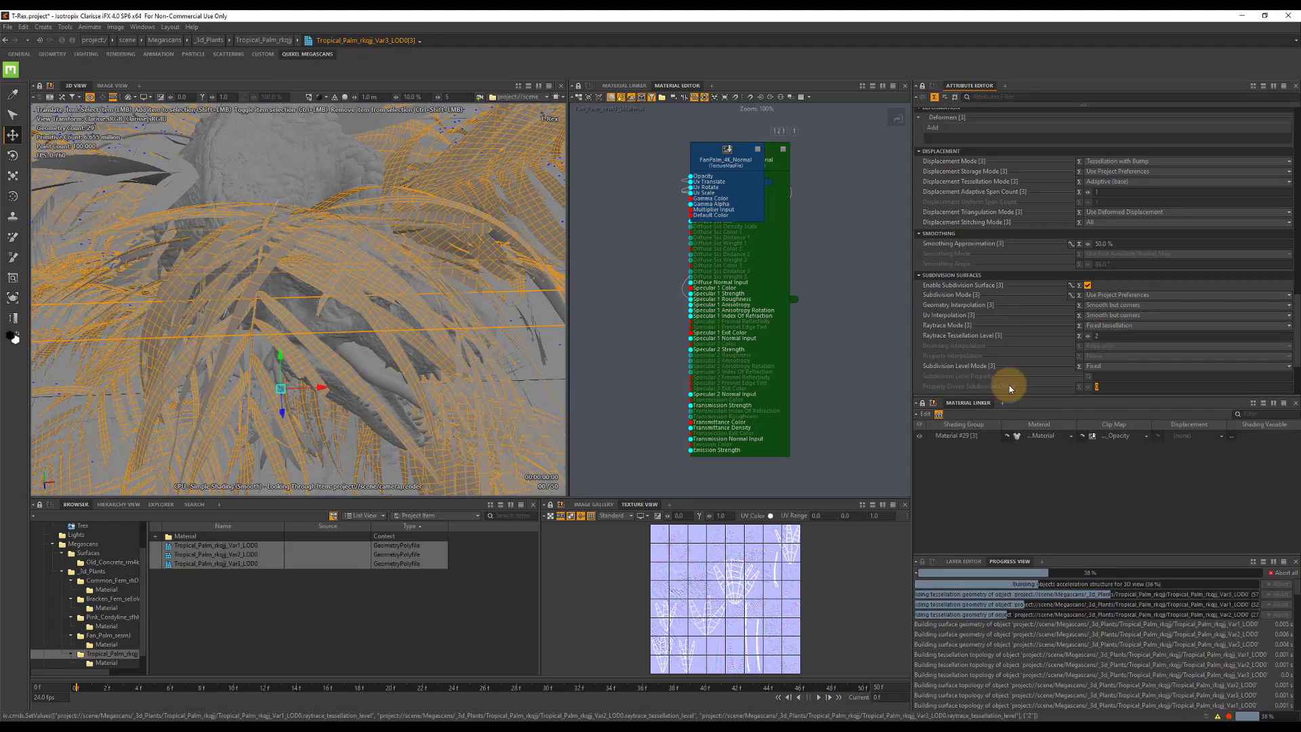
# Assign the Tropical Palm SMaterial to the shading group of the three Tropical Palm variants.
pyautogui.click(1070, 437)
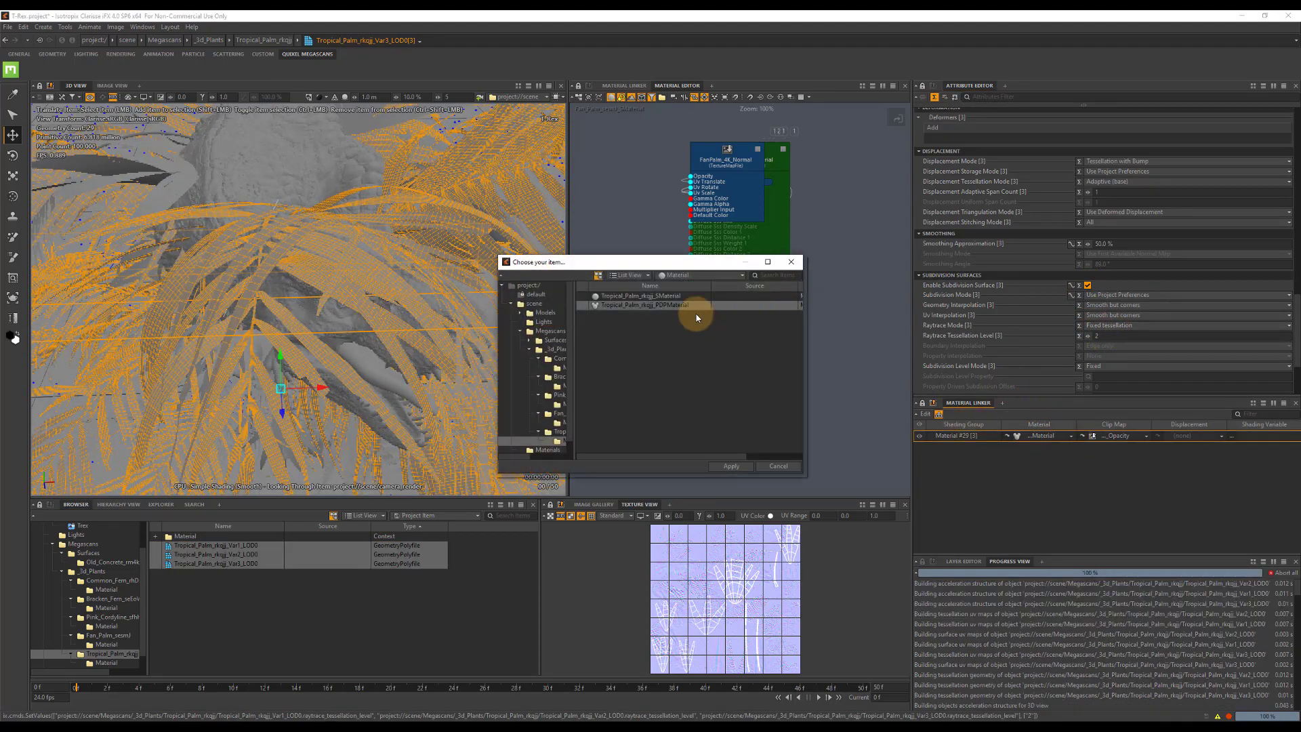
pyautogui.click(647, 297)
pyautogui.click(727, 466)
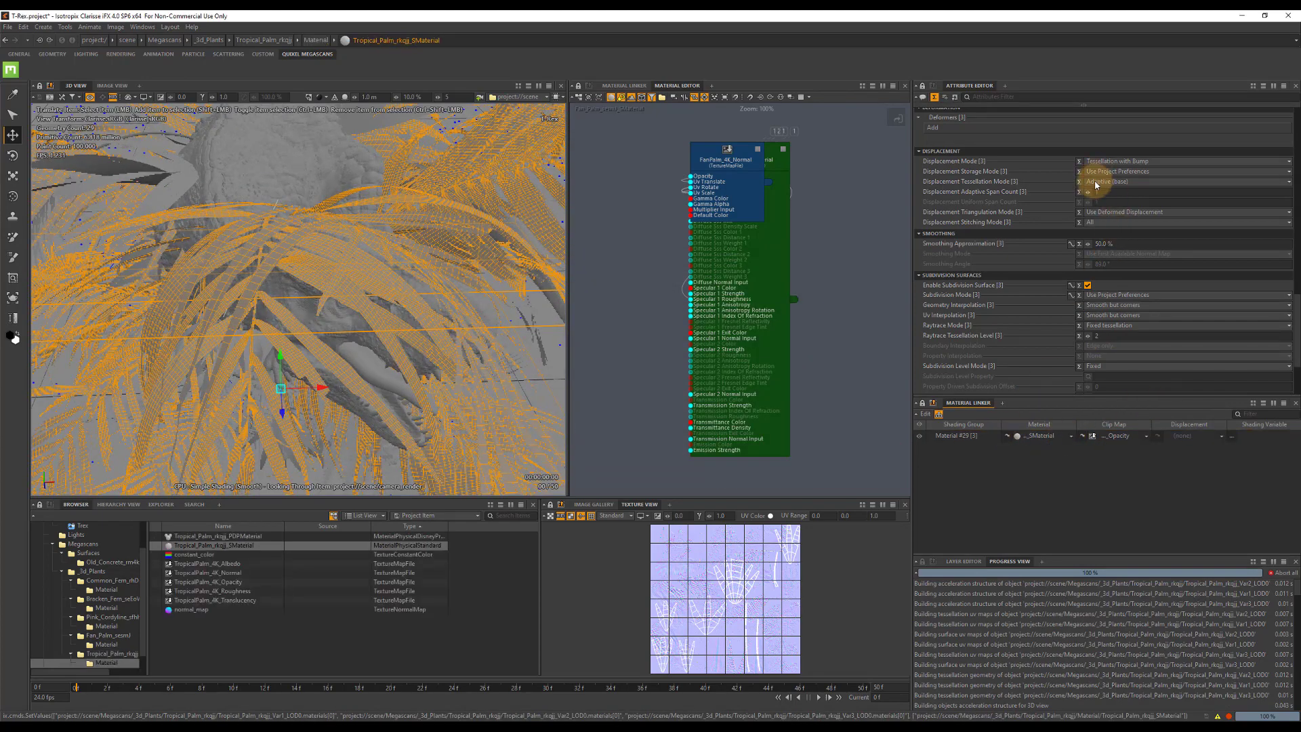
# Set the Tropical Palm SMaterial's sidedness to Double and enable Use Raw Data on the TropicalPalm_4K_Normal texture map.
pyautogui.click(1094, 231)
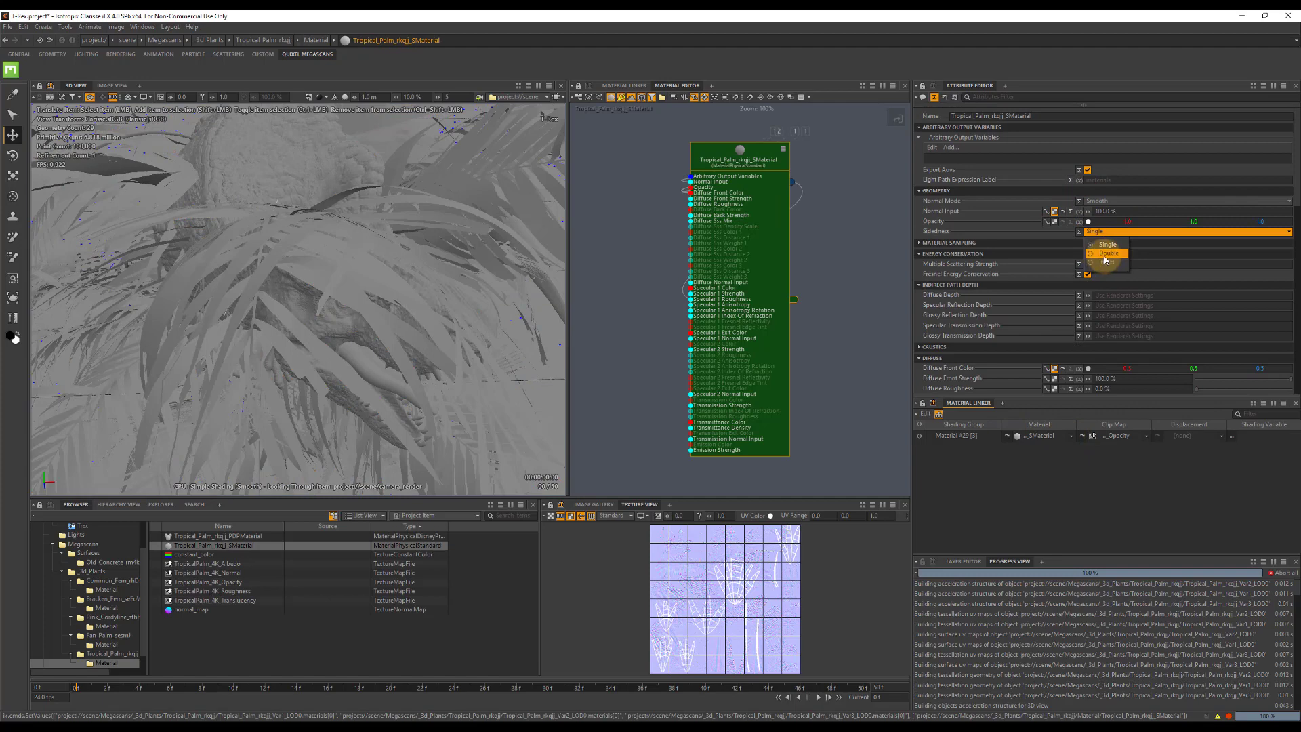
pyautogui.click(1105, 253)
pyautogui.scroll(-2, 1120, 334)
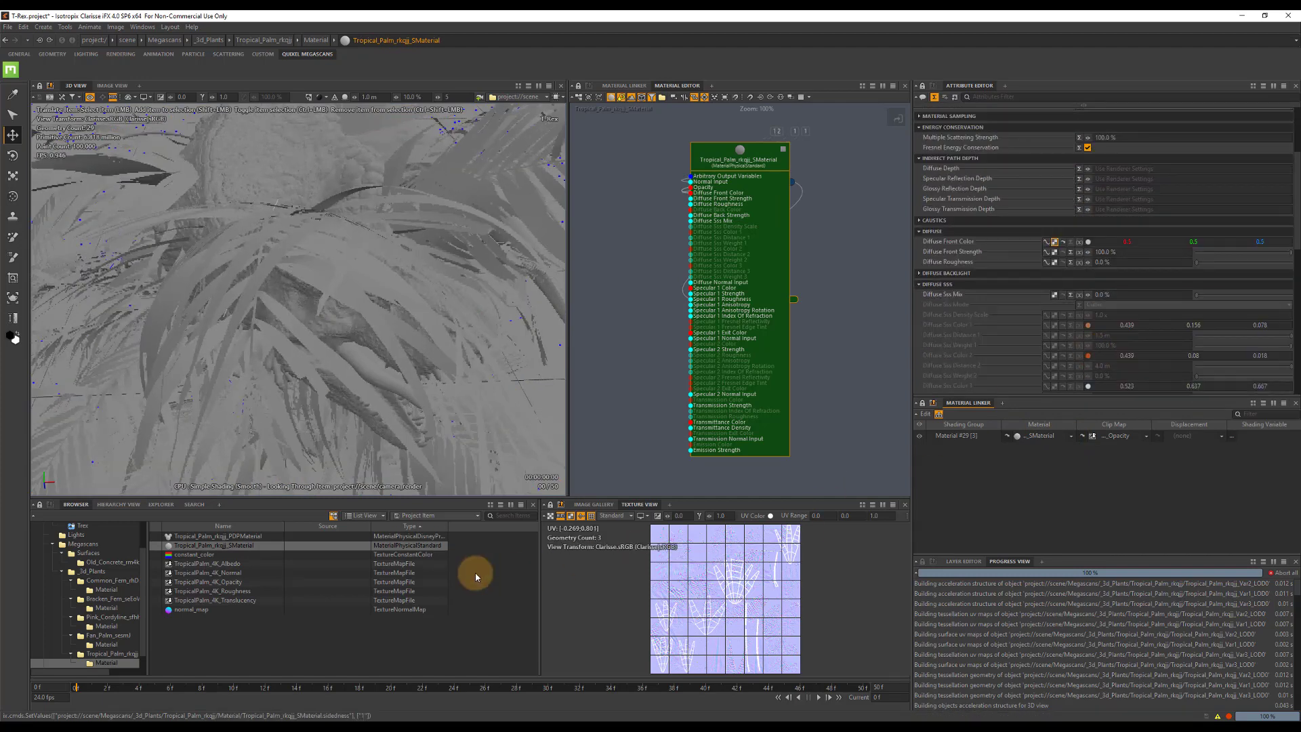
pyautogui.click(261, 573)
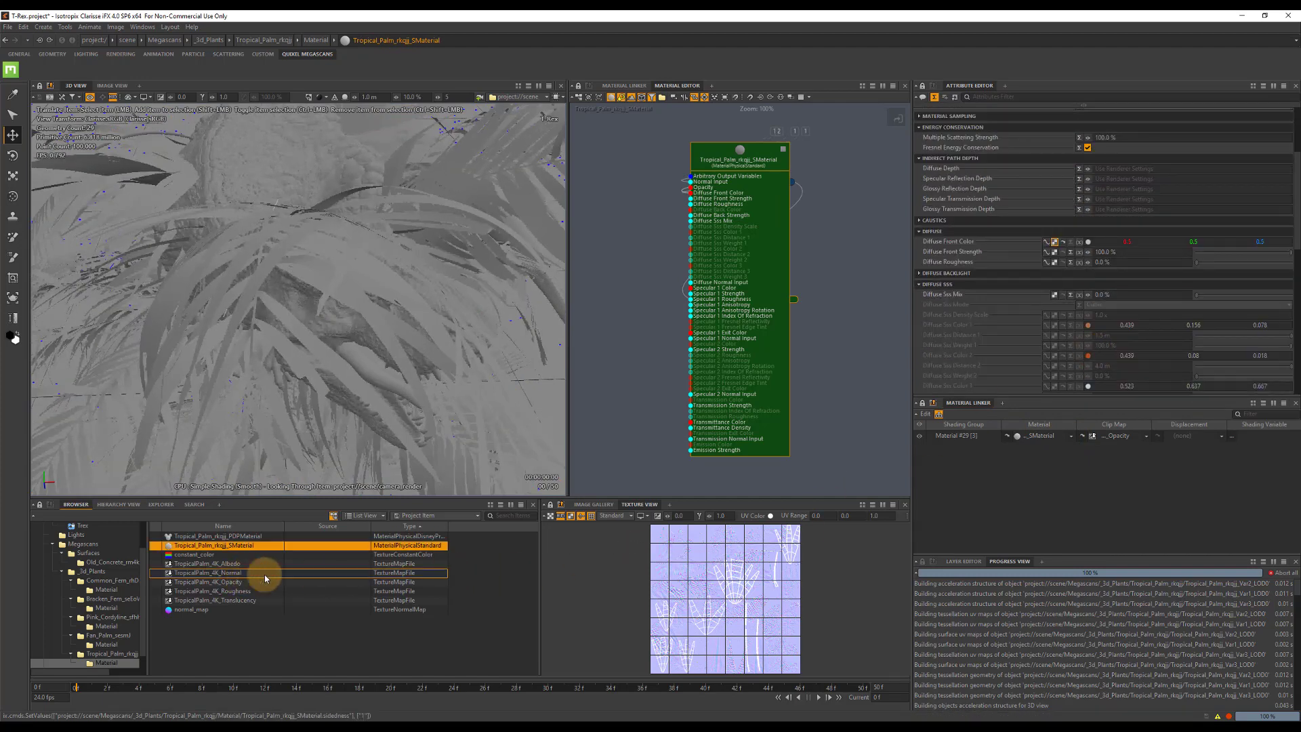
pyautogui.click(1088, 184)
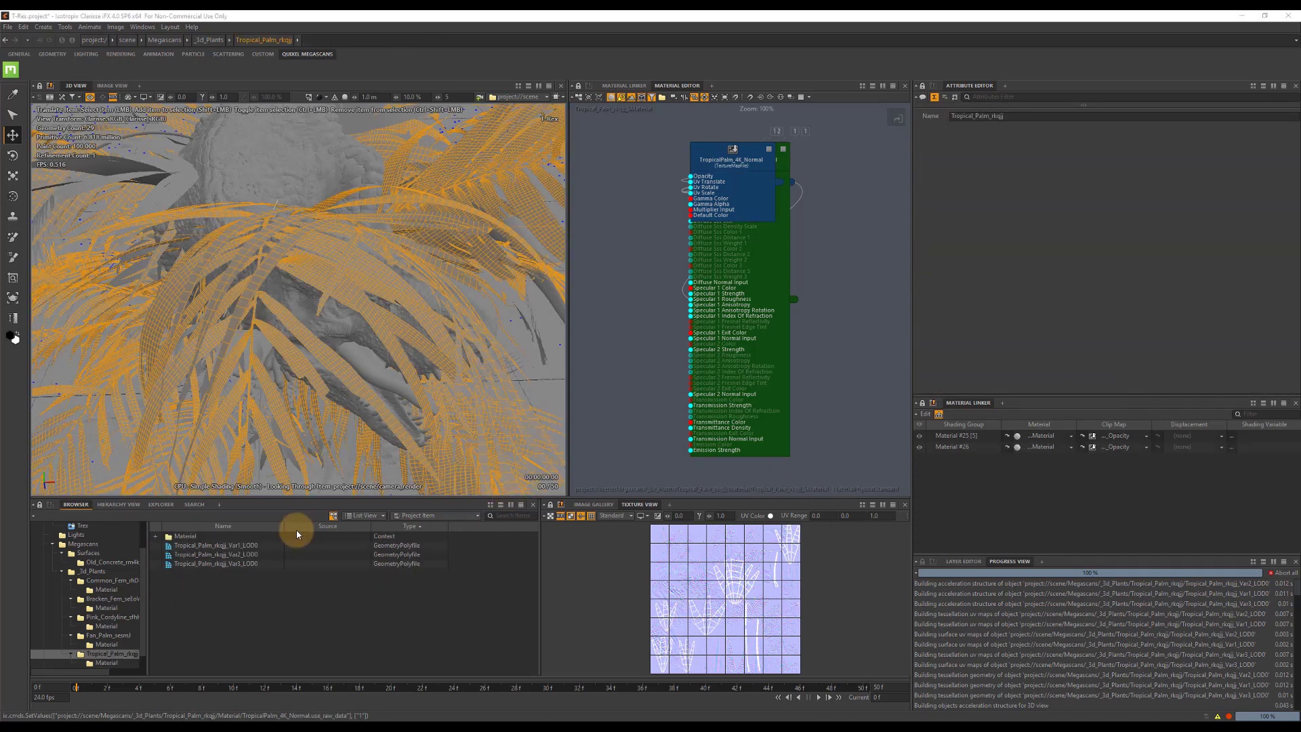
# Make the three Tropical Palm variants unseen by camera and unseen by rays.
pyautogui.click(213, 545)
pyautogui.keyDown('shift'); pyautogui.click(216, 563); pyautogui.keyUp('shift')
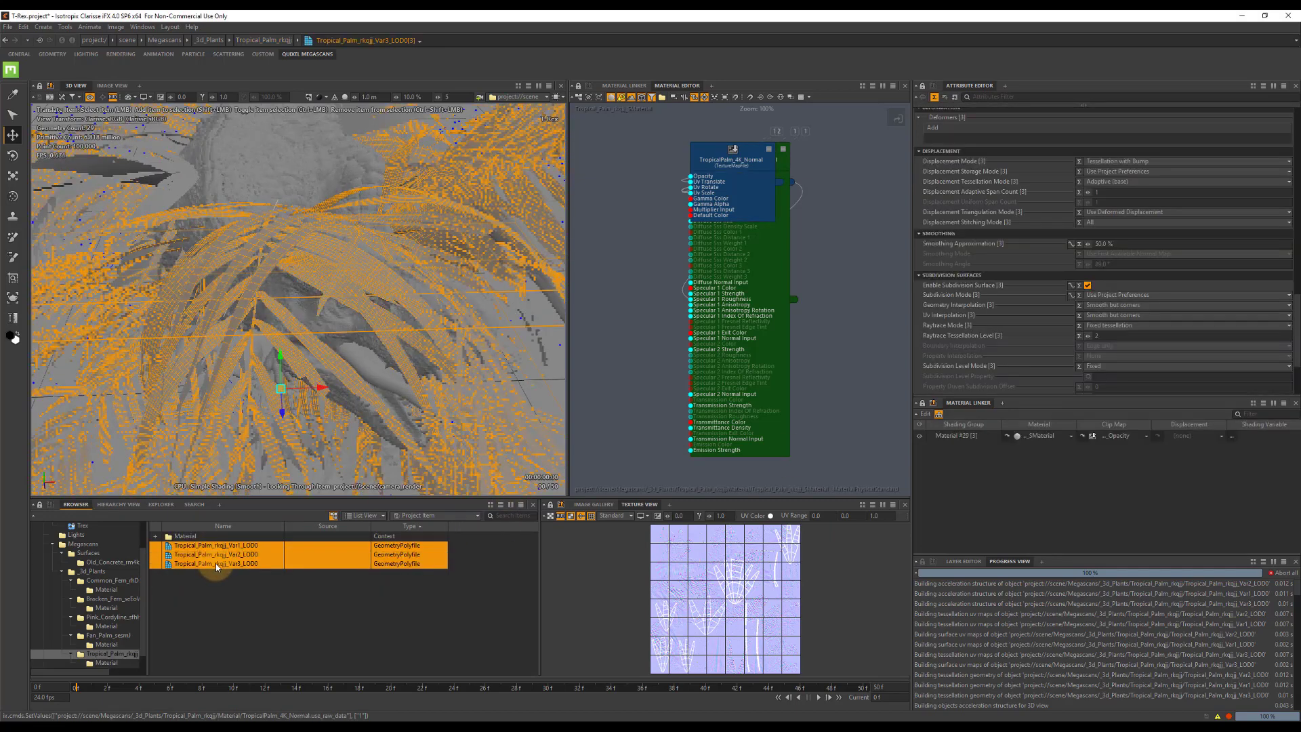
pyautogui.scroll(10, 1079, 191)
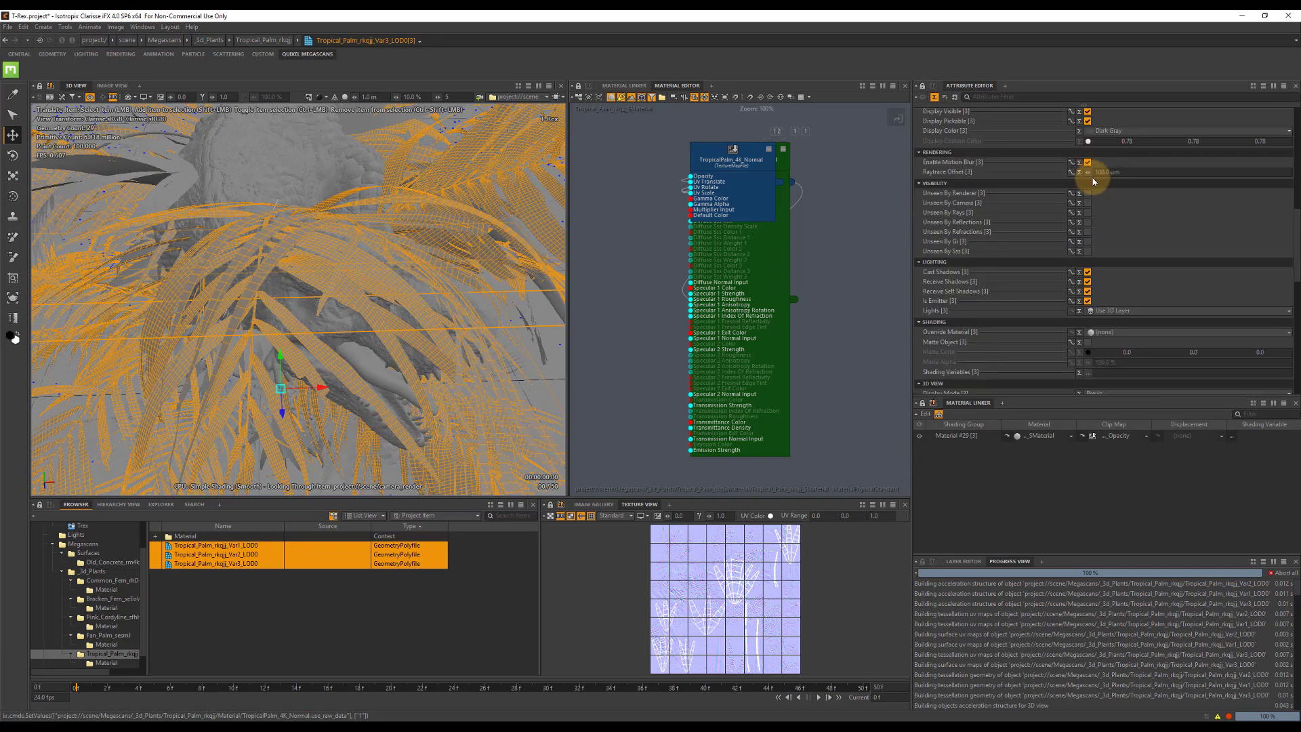
pyautogui.click(1087, 203)
pyautogui.click(1088, 212)
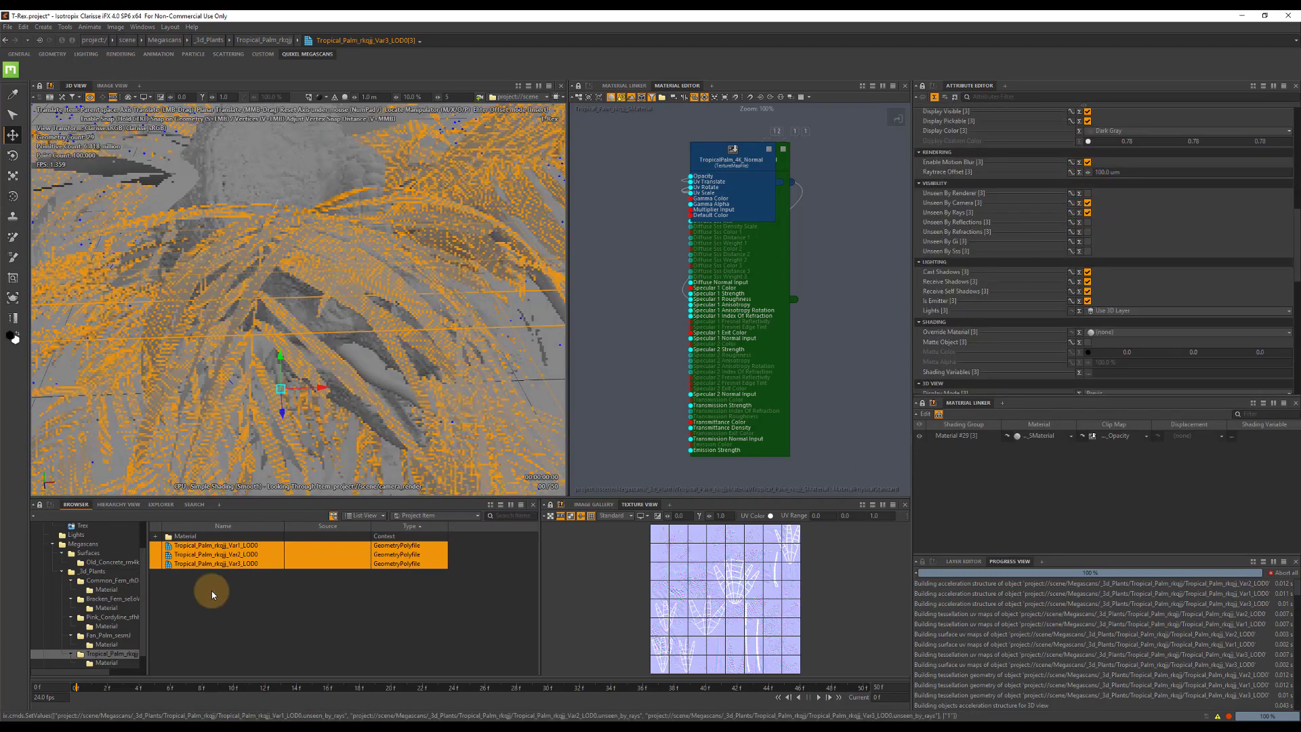
# Make all five Fan Palm variants unseen by camera and unseen by rays.
pyautogui.click(107, 635)
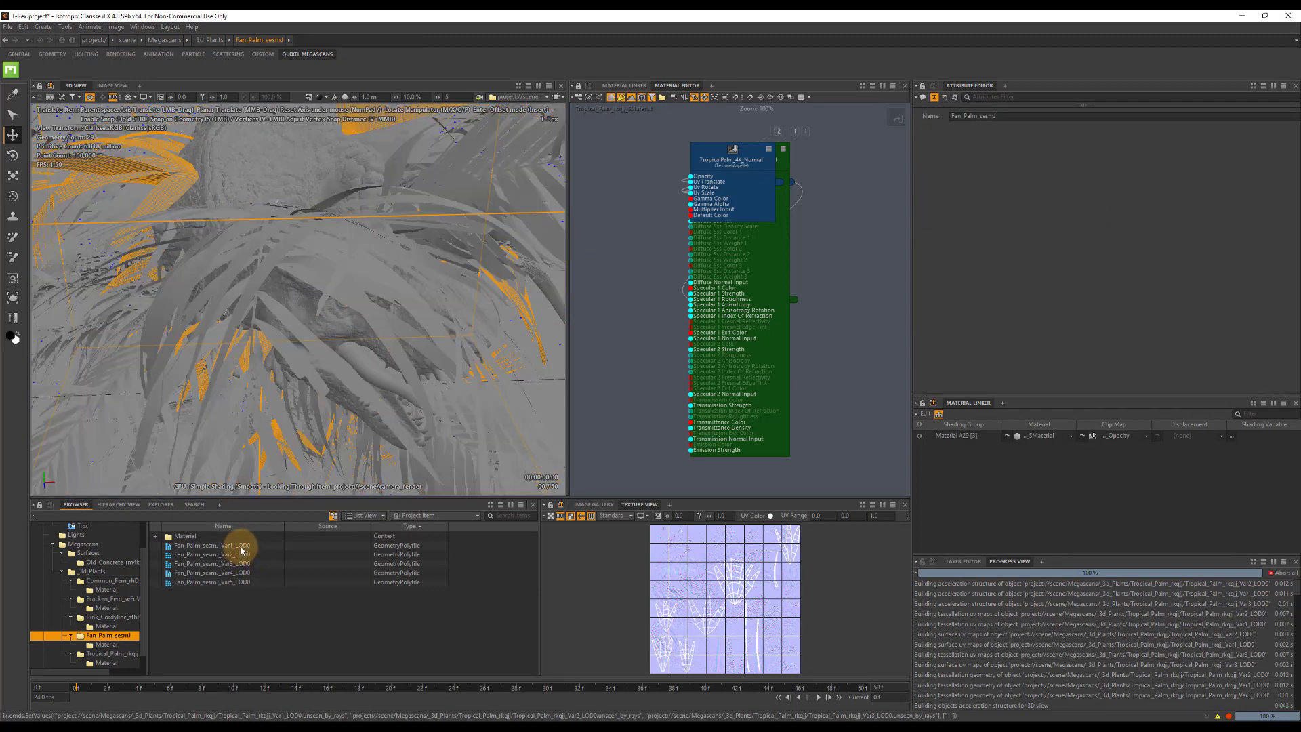
pyautogui.click(231, 545)
pyautogui.keyDown('shift'); pyautogui.click(236, 580); pyautogui.keyUp('shift')
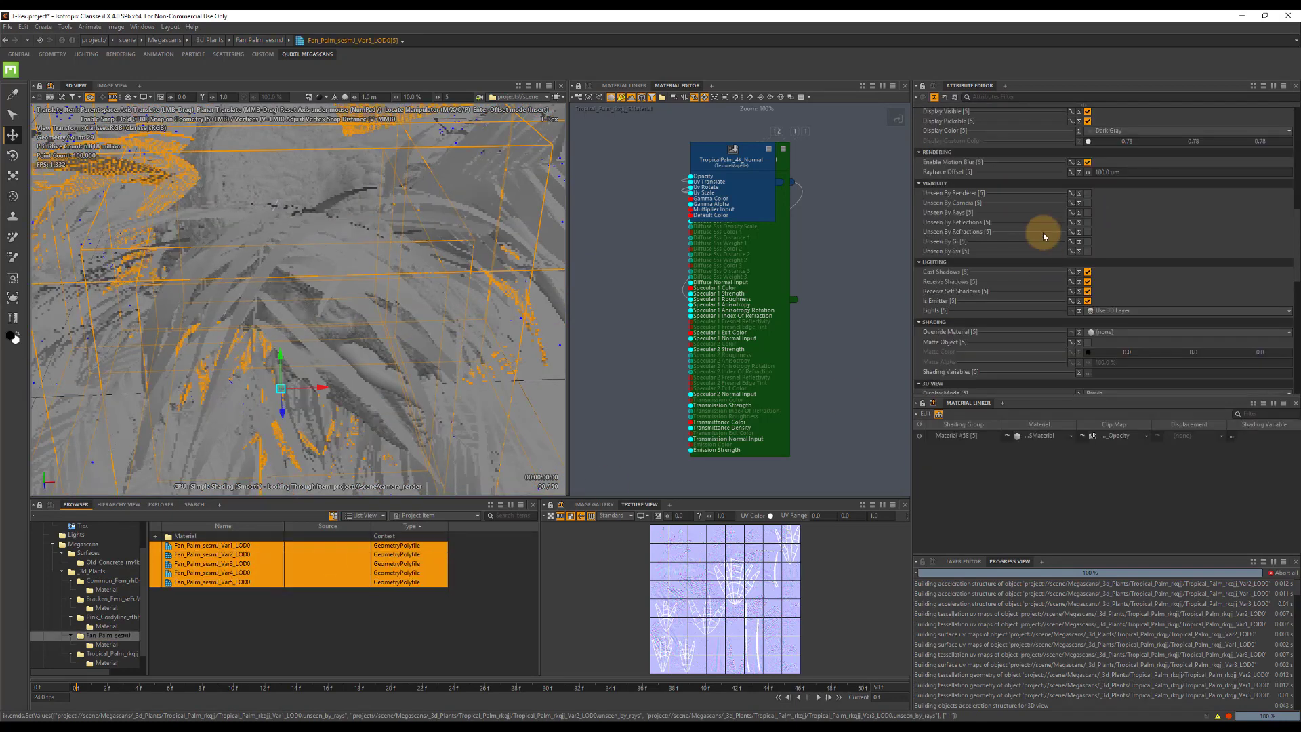
pyautogui.click(1087, 212)
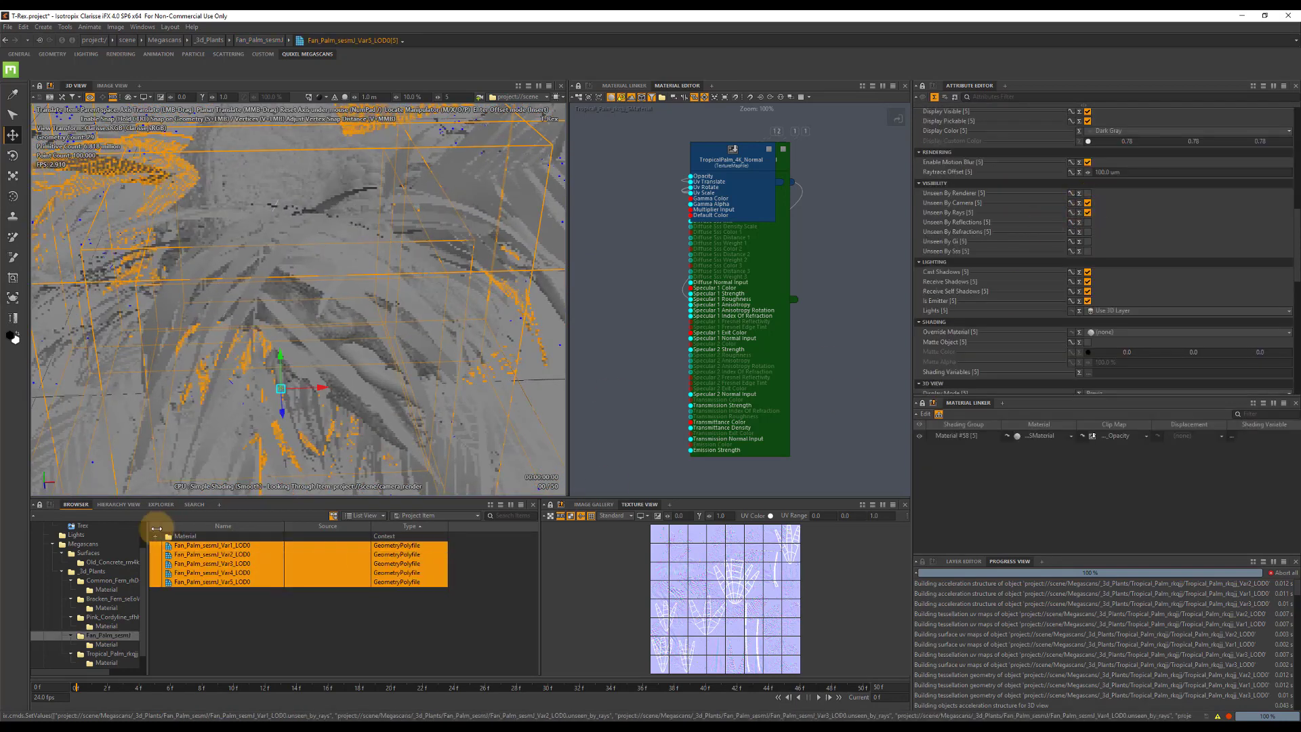
# Make all seven Pink Cordyline variants unseen by camera and unseen by rays.
pyautogui.click(107, 635)
pyautogui.click(111, 617)
pyautogui.click(217, 545)
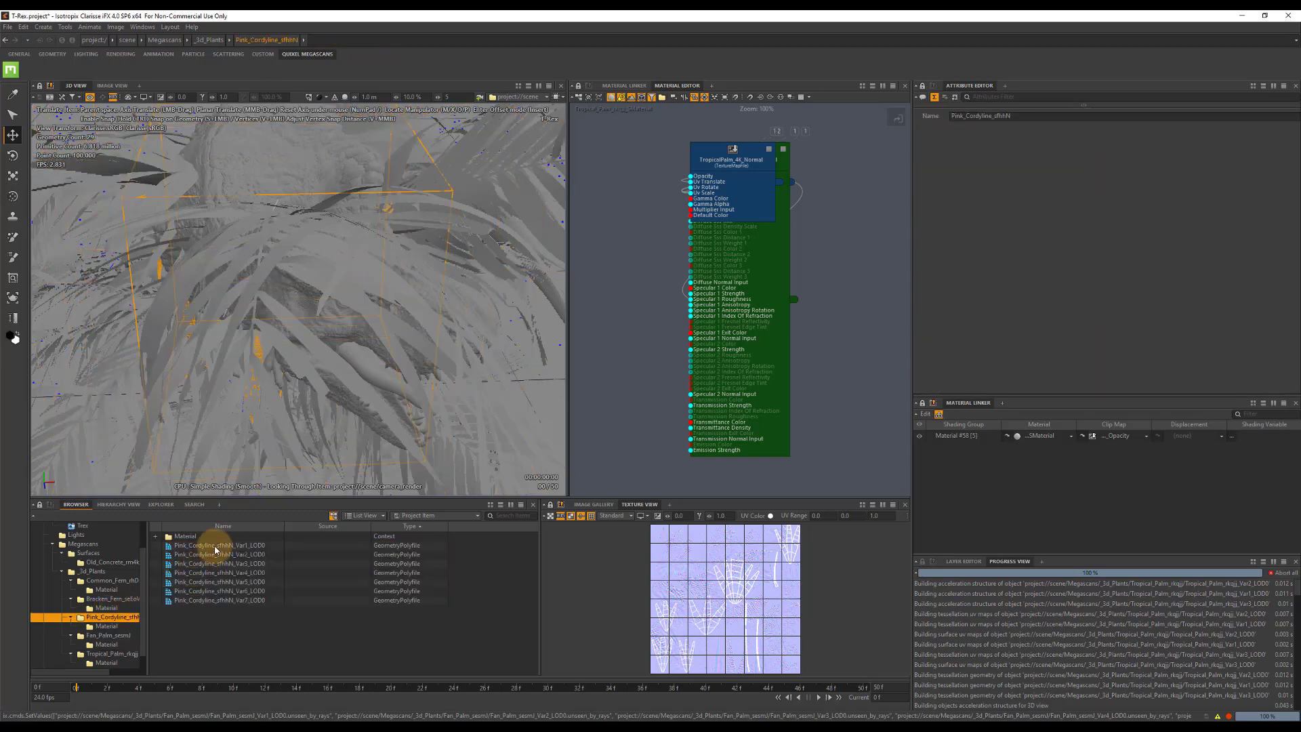
pyautogui.keyDown('shift'); pyautogui.click(252, 603); pyautogui.keyUp('shift')
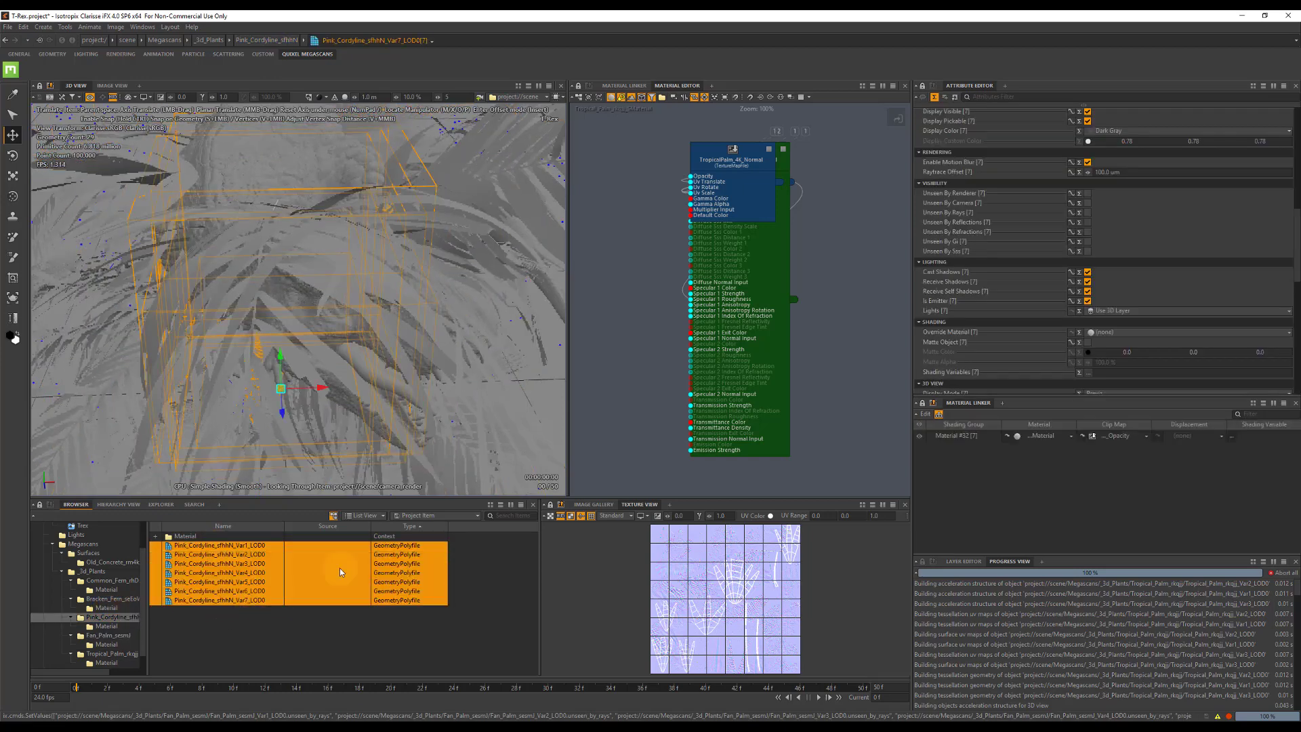
pyautogui.click(1087, 202)
pyautogui.click(1087, 212)
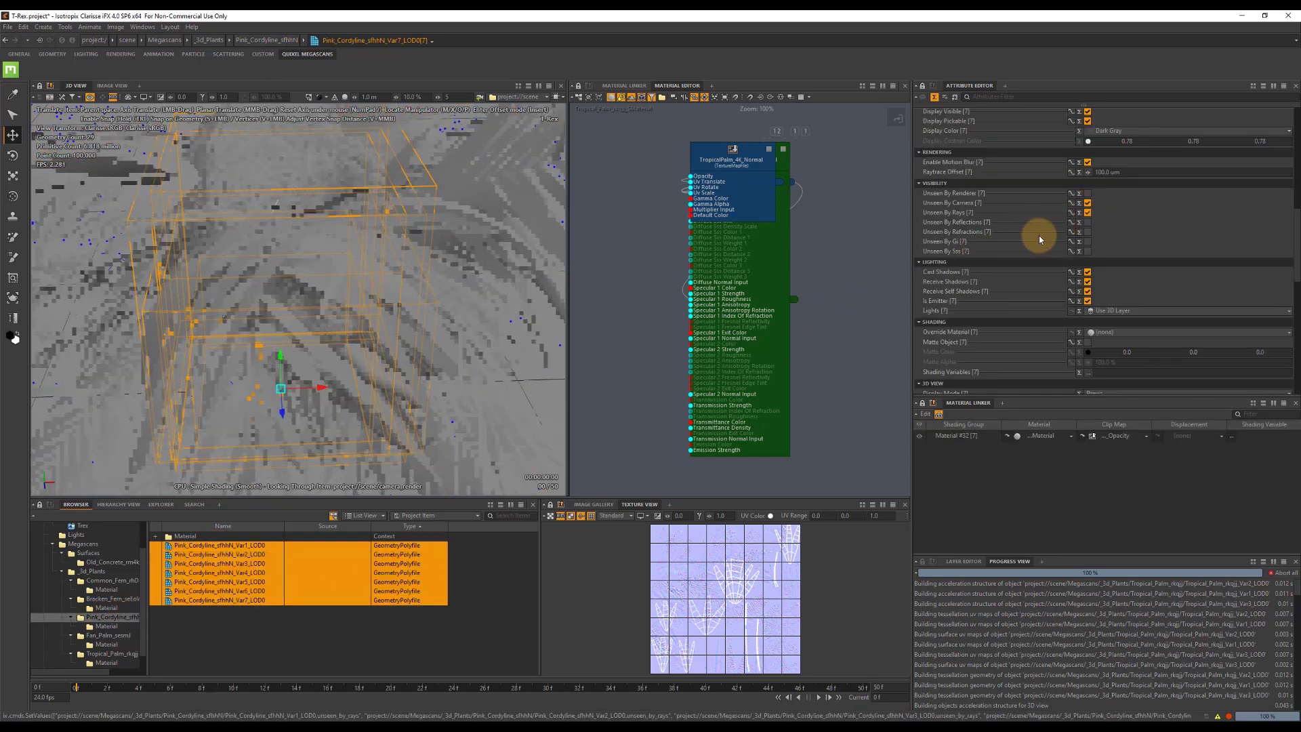
# Make all six Bracken Fern variants unseen by camera and unseen by rays.
pyautogui.click(112, 599)
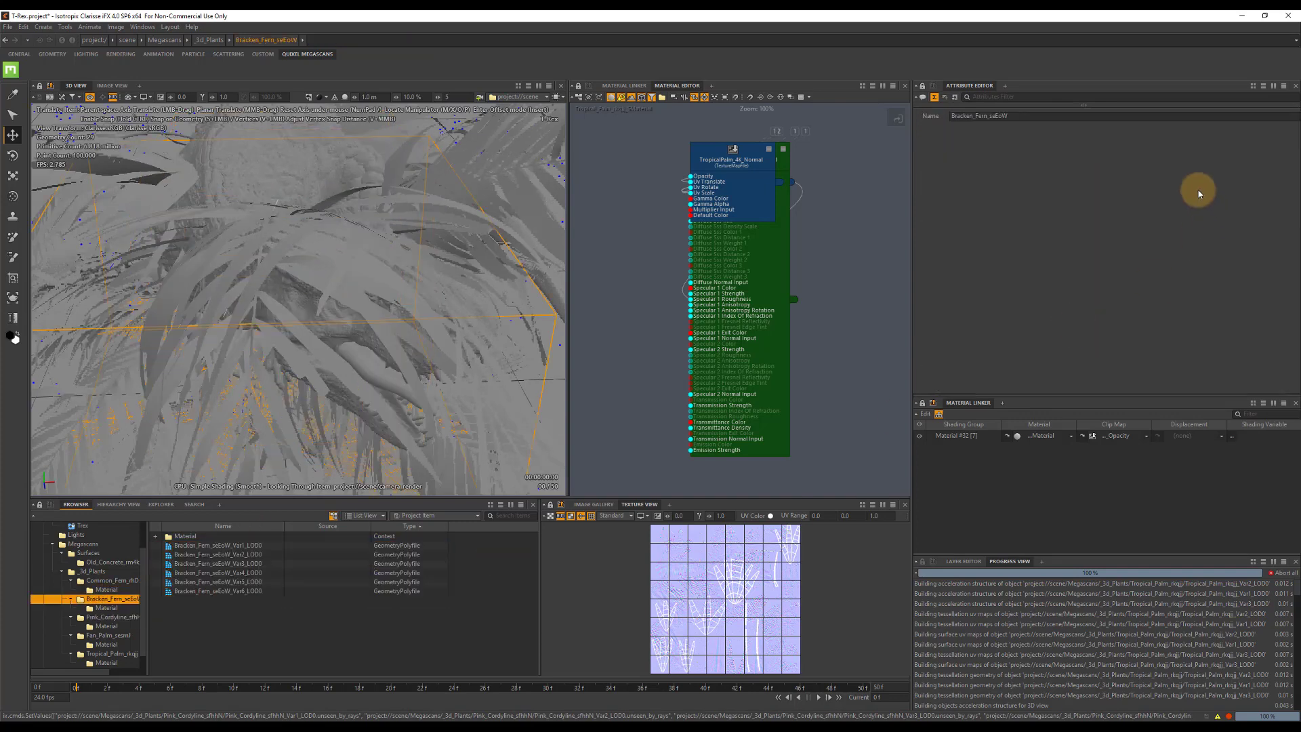
pyautogui.click(230, 545)
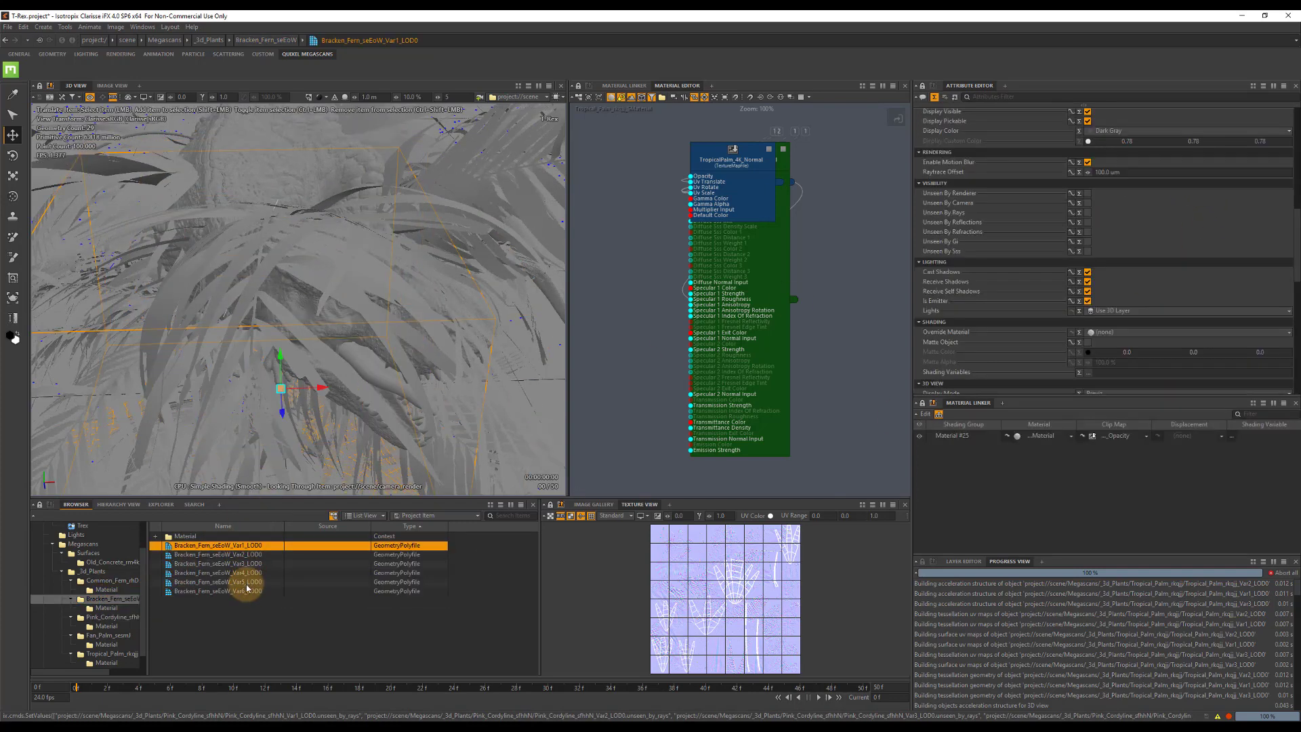
pyautogui.keyDown('shift'); pyautogui.click(244, 590); pyautogui.keyUp('shift')
pyautogui.click(1087, 202)
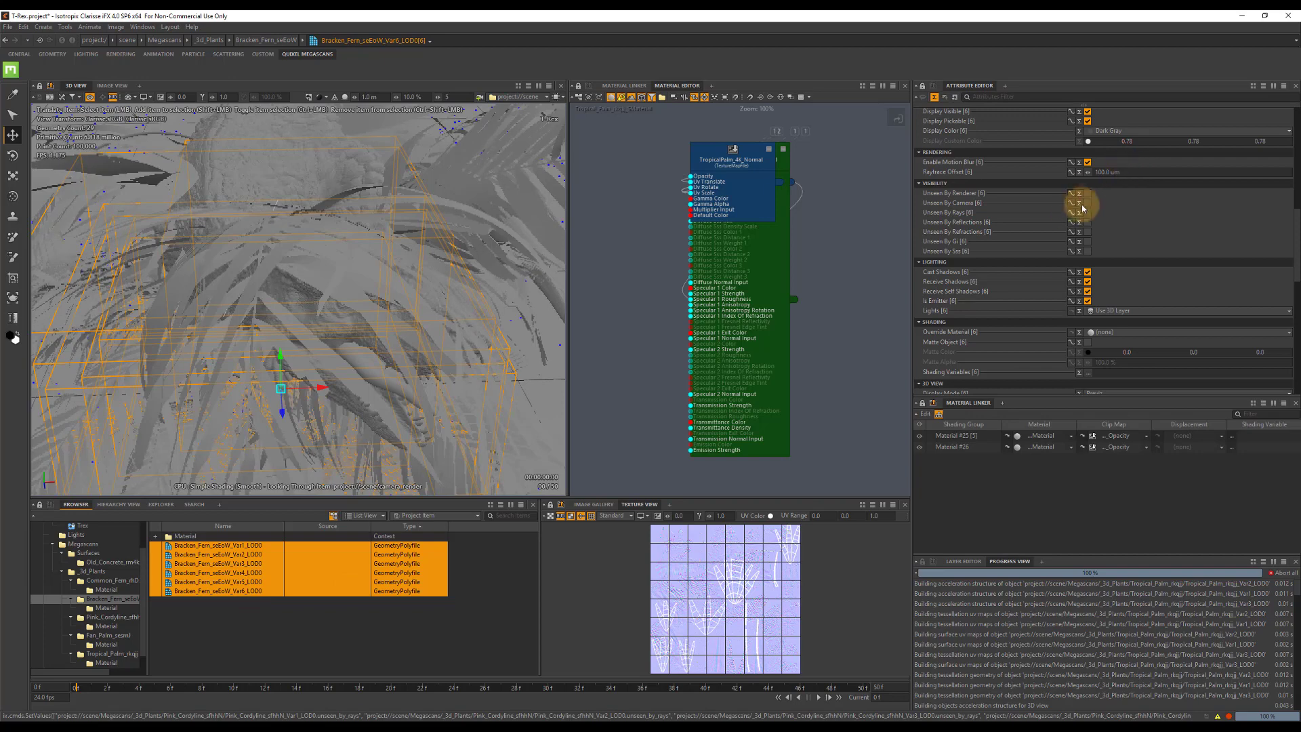
pyautogui.click(1087, 212)
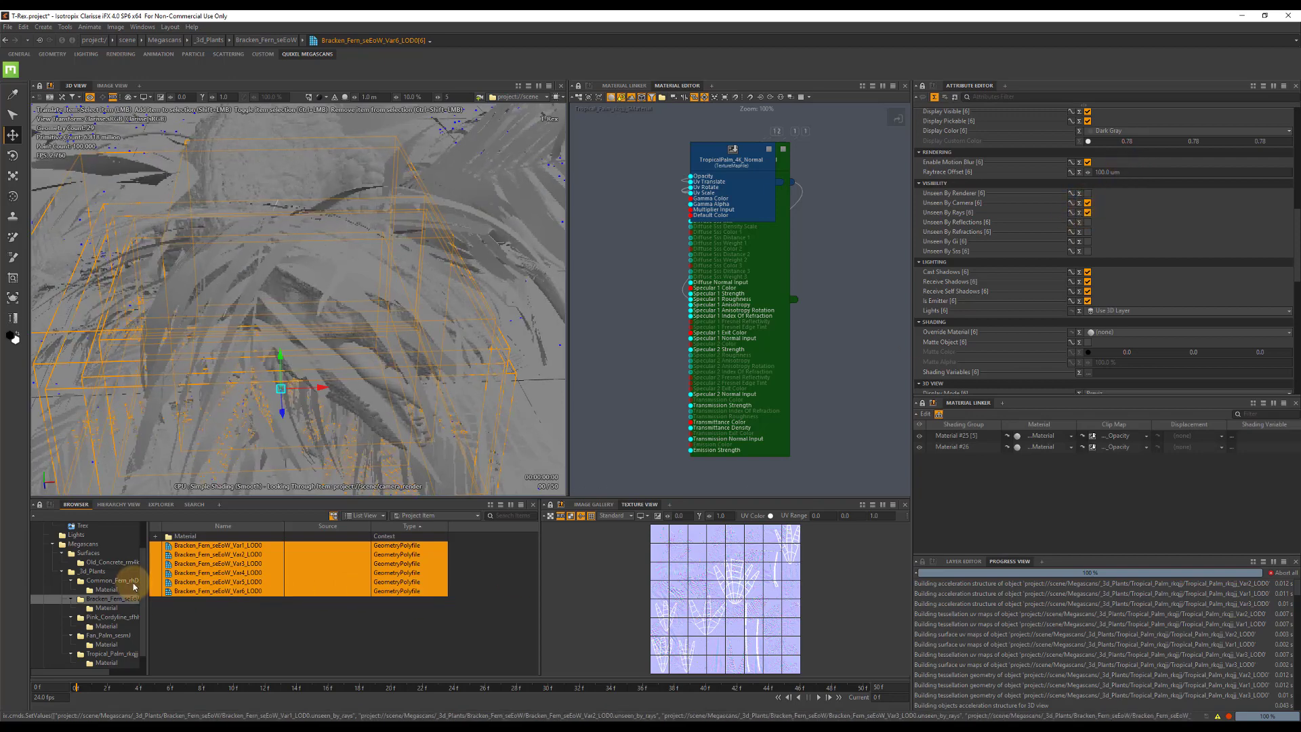
# Set the PC_Plants point cloud as the geometry support of scatterer_Plants in the Environ context.
pyautogui.click(75, 535)
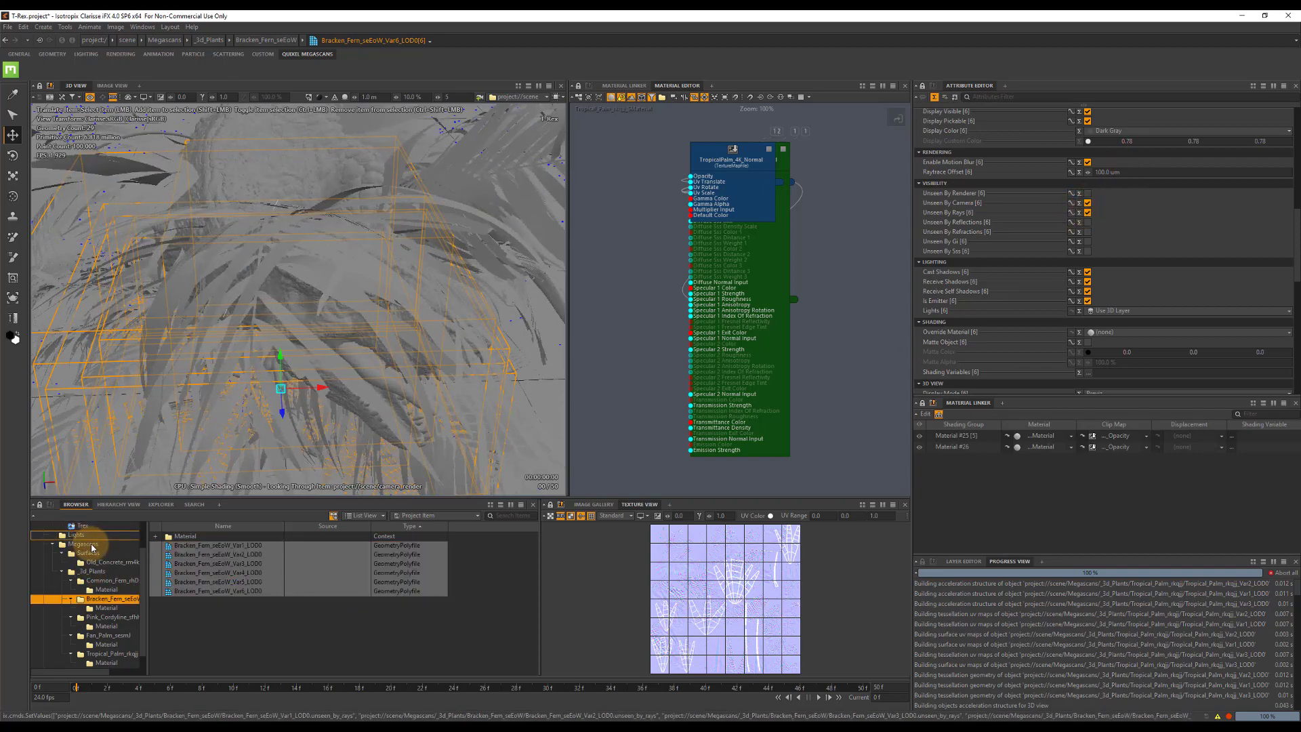
pyautogui.scroll(1, 85, 566)
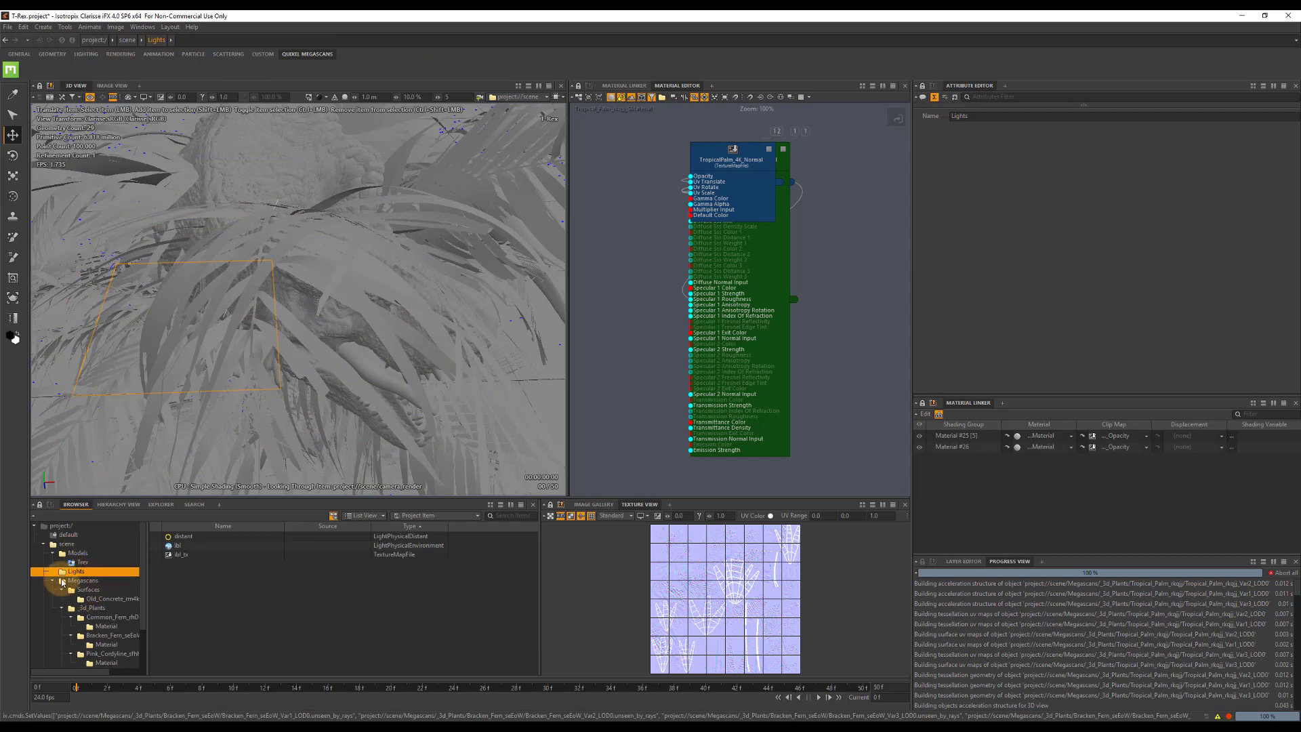
pyautogui.click(53, 581)
pyautogui.click(81, 591)
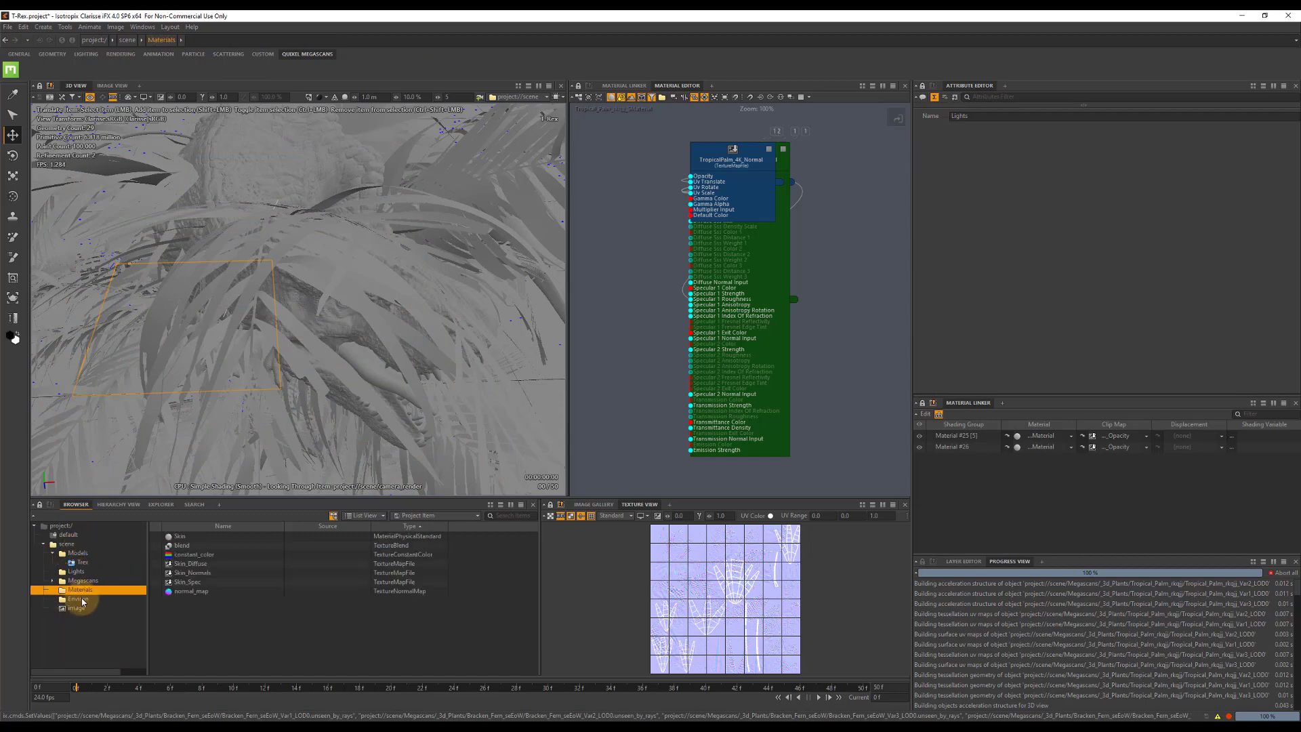
pyautogui.click(76, 599)
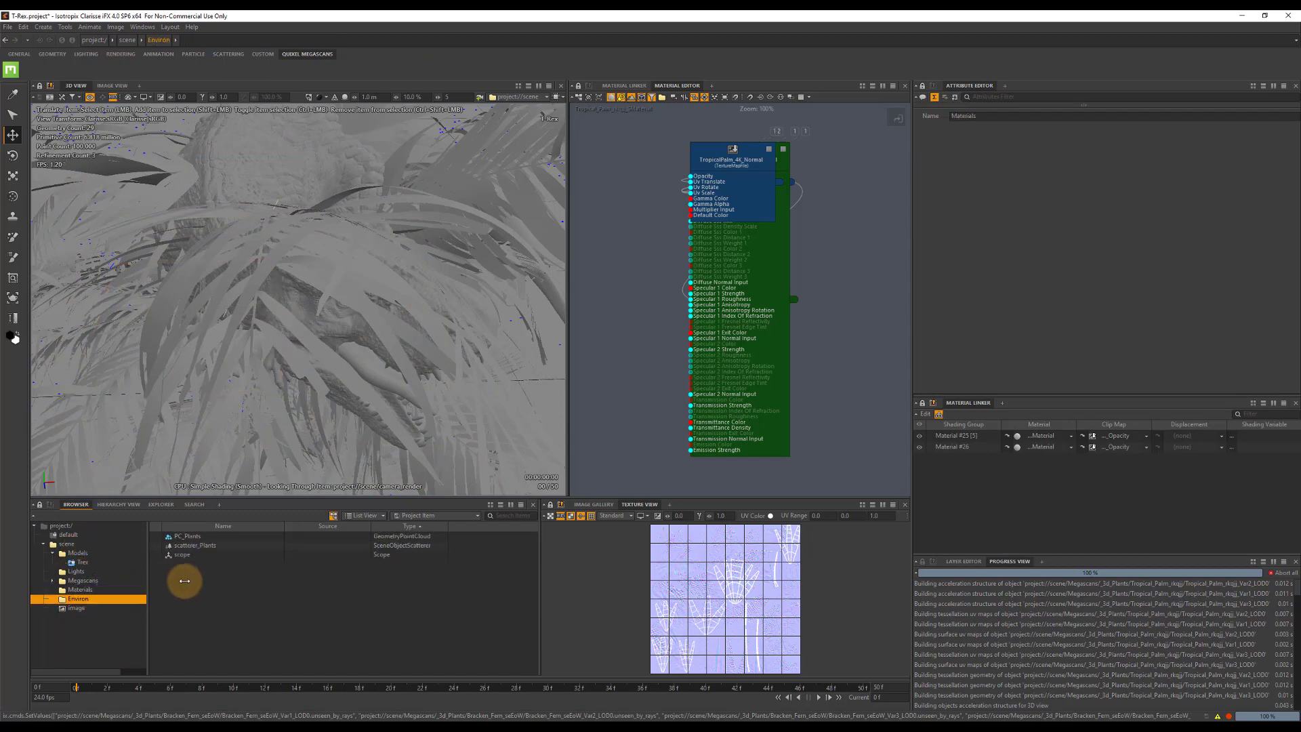
pyautogui.click(195, 546)
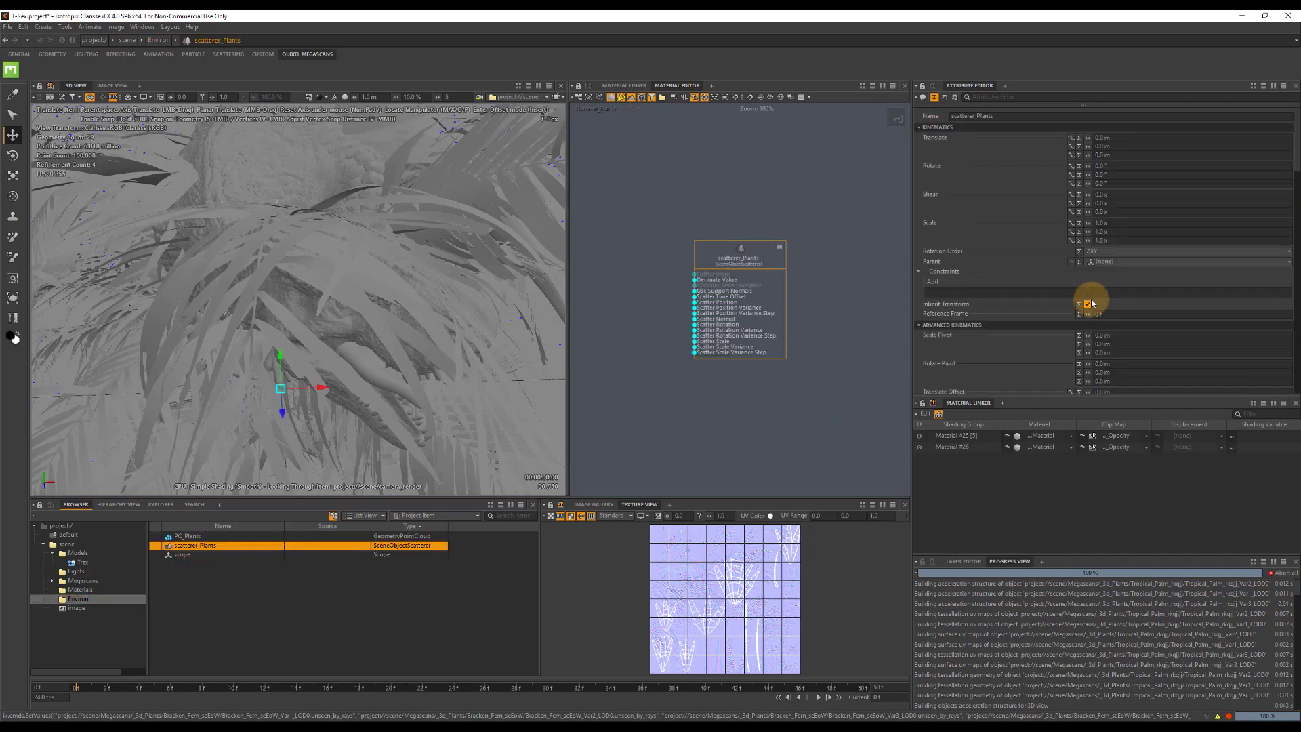
pyautogui.scroll(-10, 1146, 270)
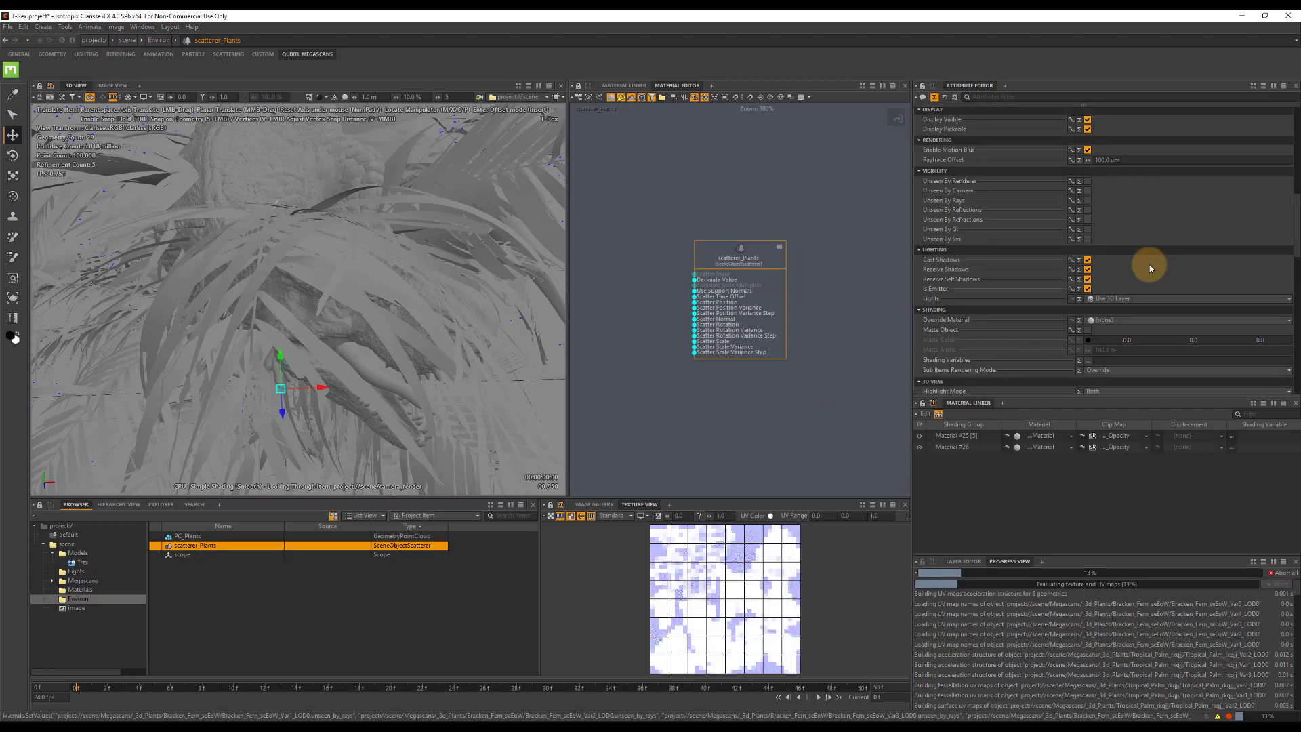
pyautogui.scroll(-2, 1149, 268)
pyautogui.click(1104, 164)
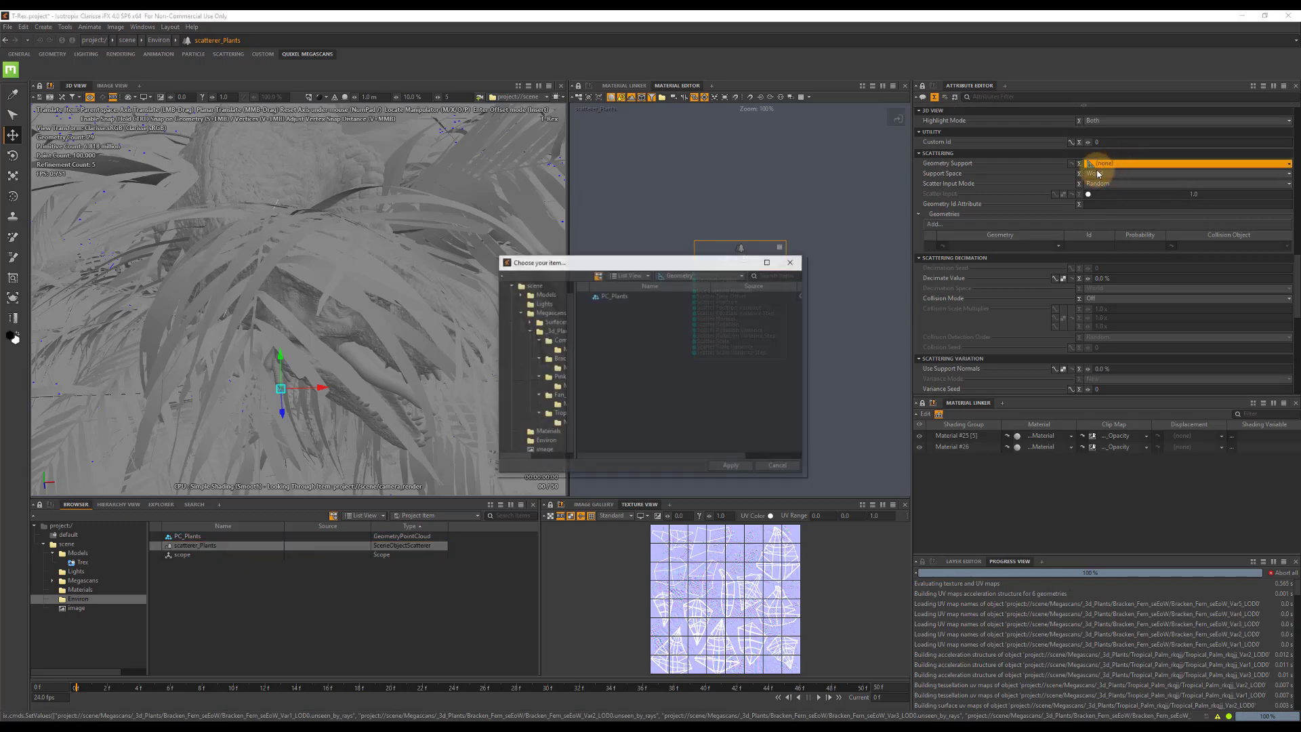
pyautogui.doubleClick(607, 298)
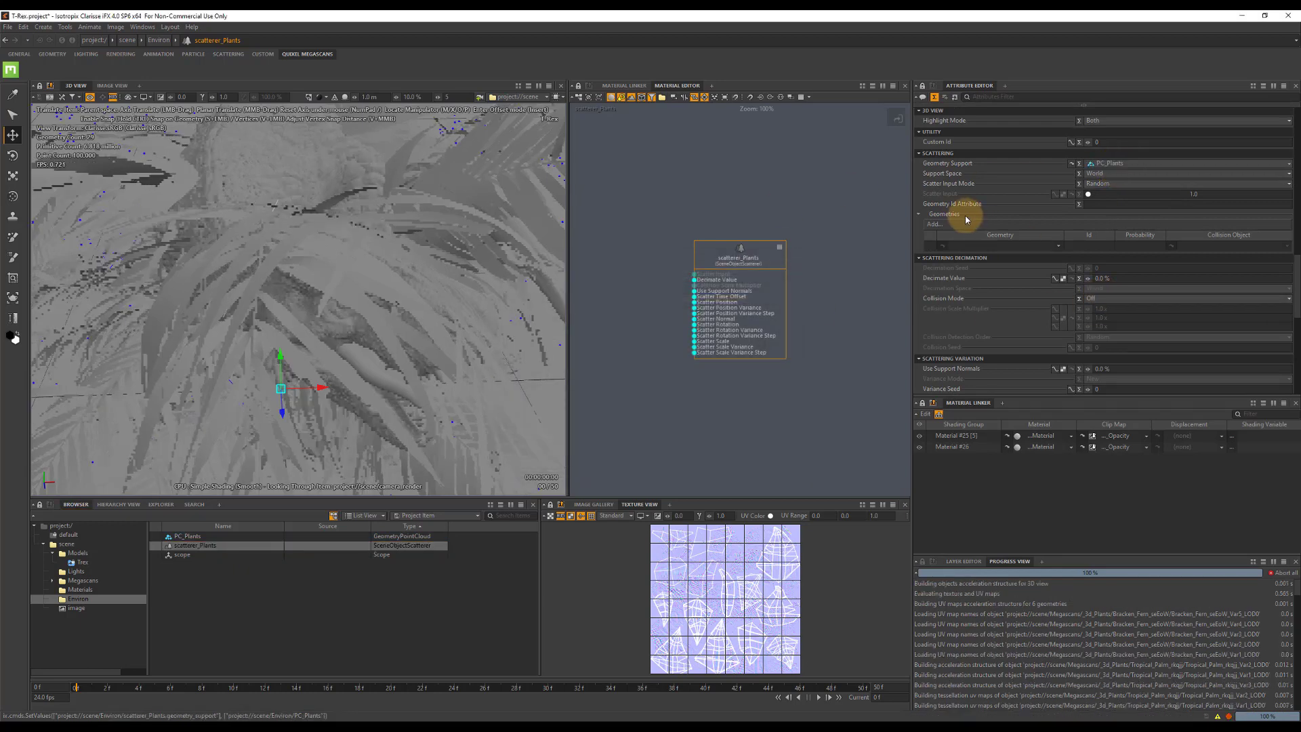
# Add the three Common Fern variants to the scatterer_Plants geometries.
pyautogui.click(933, 223)
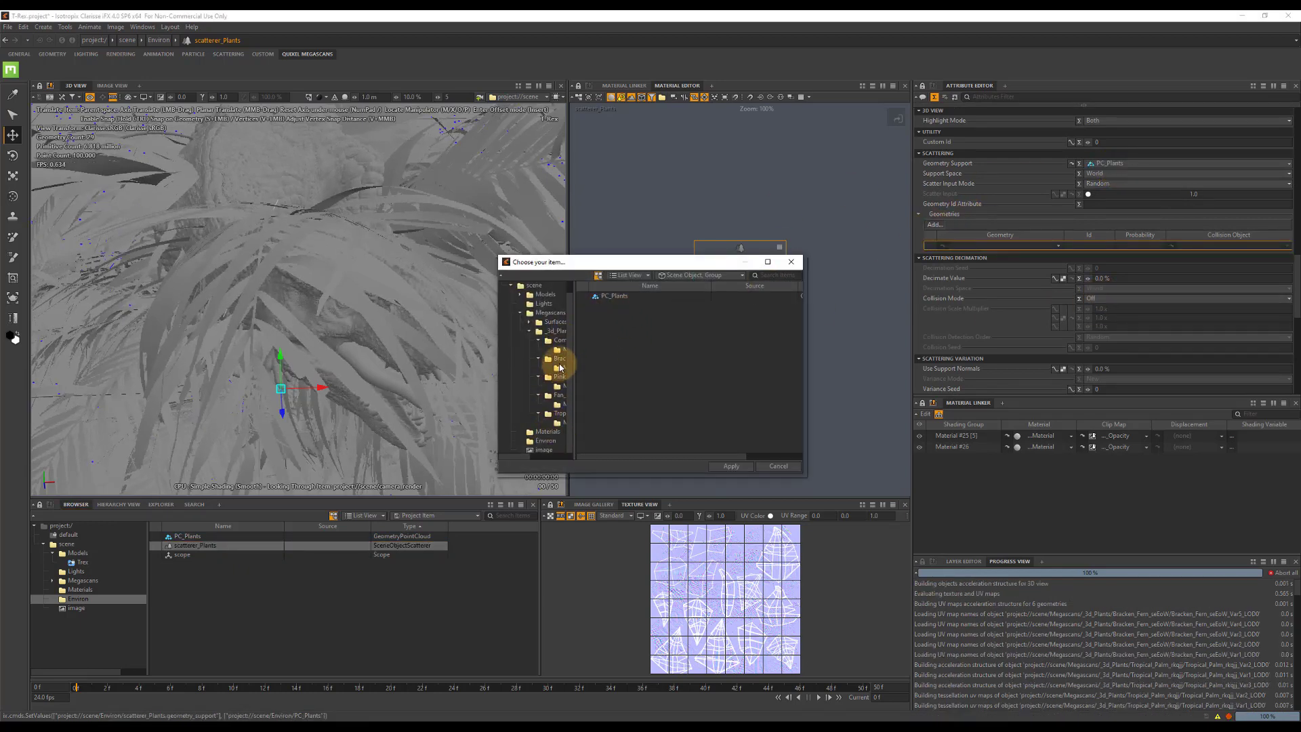
pyautogui.click(560, 340)
pyautogui.click(624, 304)
pyautogui.keyDown('shift'); pyautogui.click(627, 324); pyautogui.keyUp('shift')
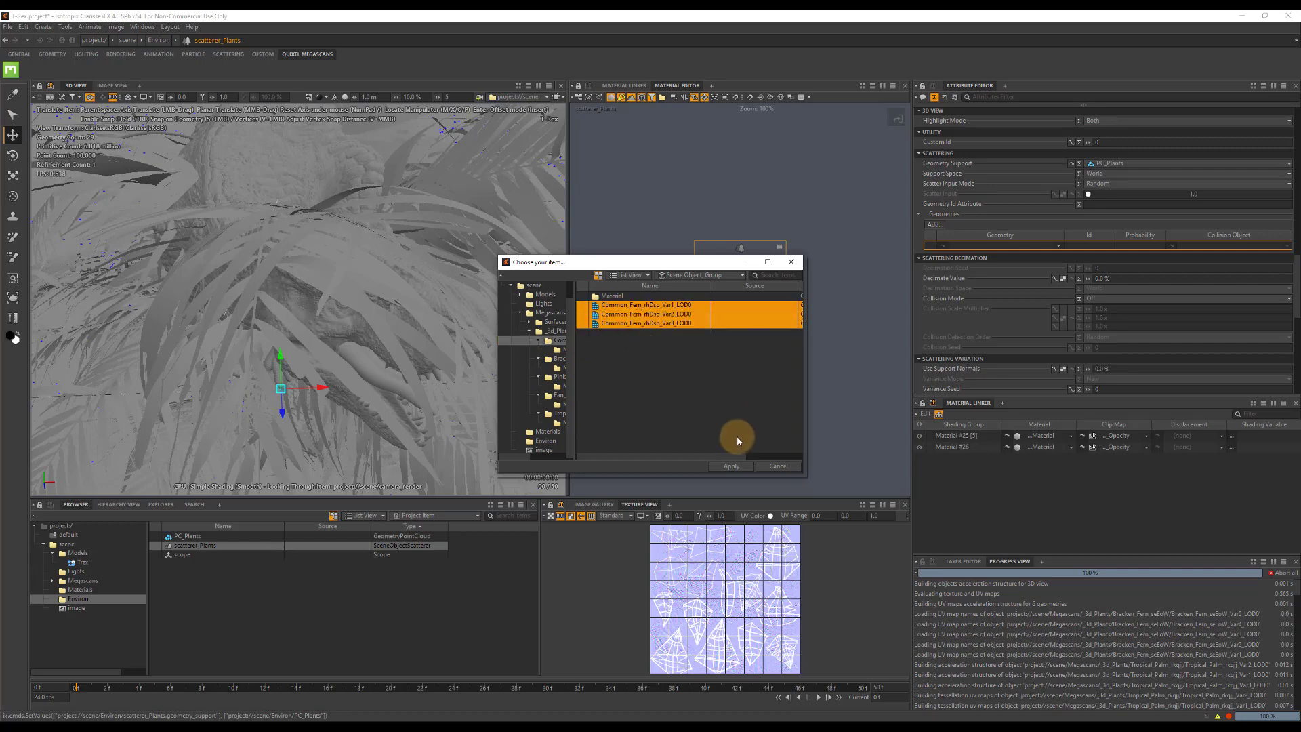
pyautogui.click(732, 467)
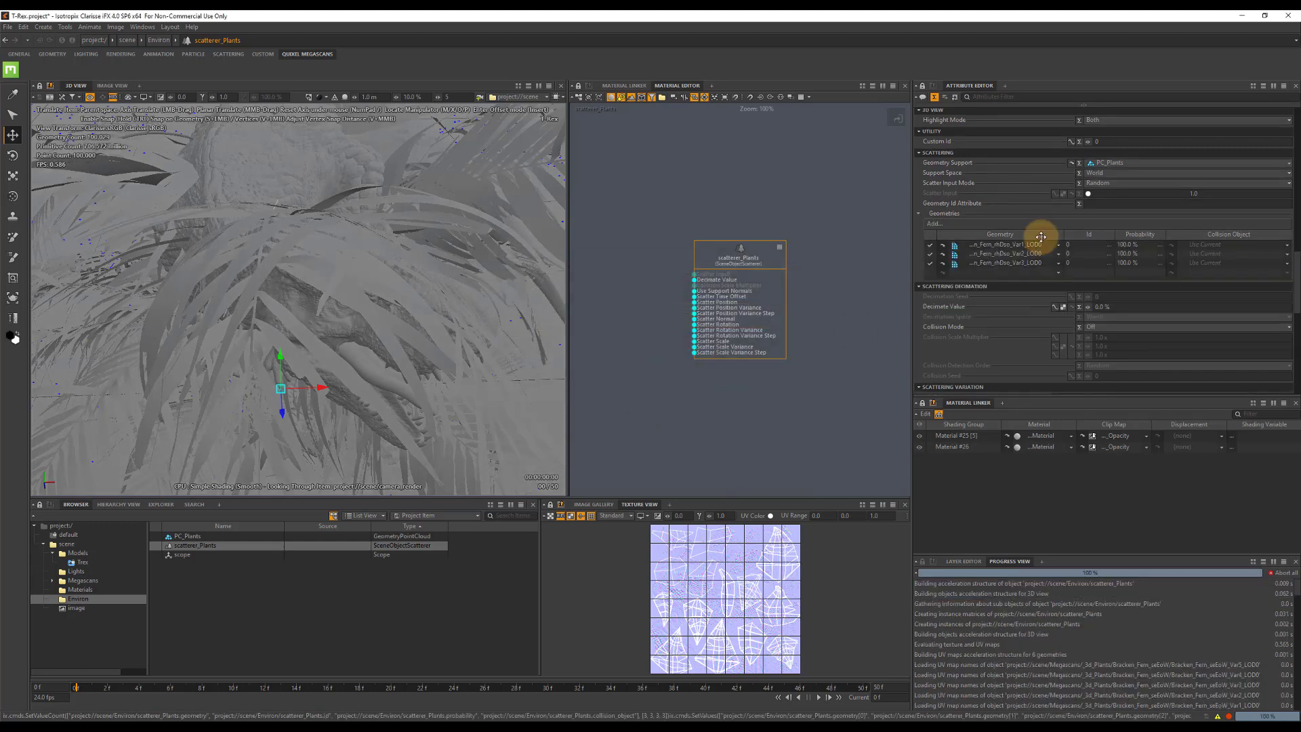
# Add the six Bracken Fern variants to the scatterer_Plants geometries.
pyautogui.click(933, 223)
pyautogui.click(554, 360)
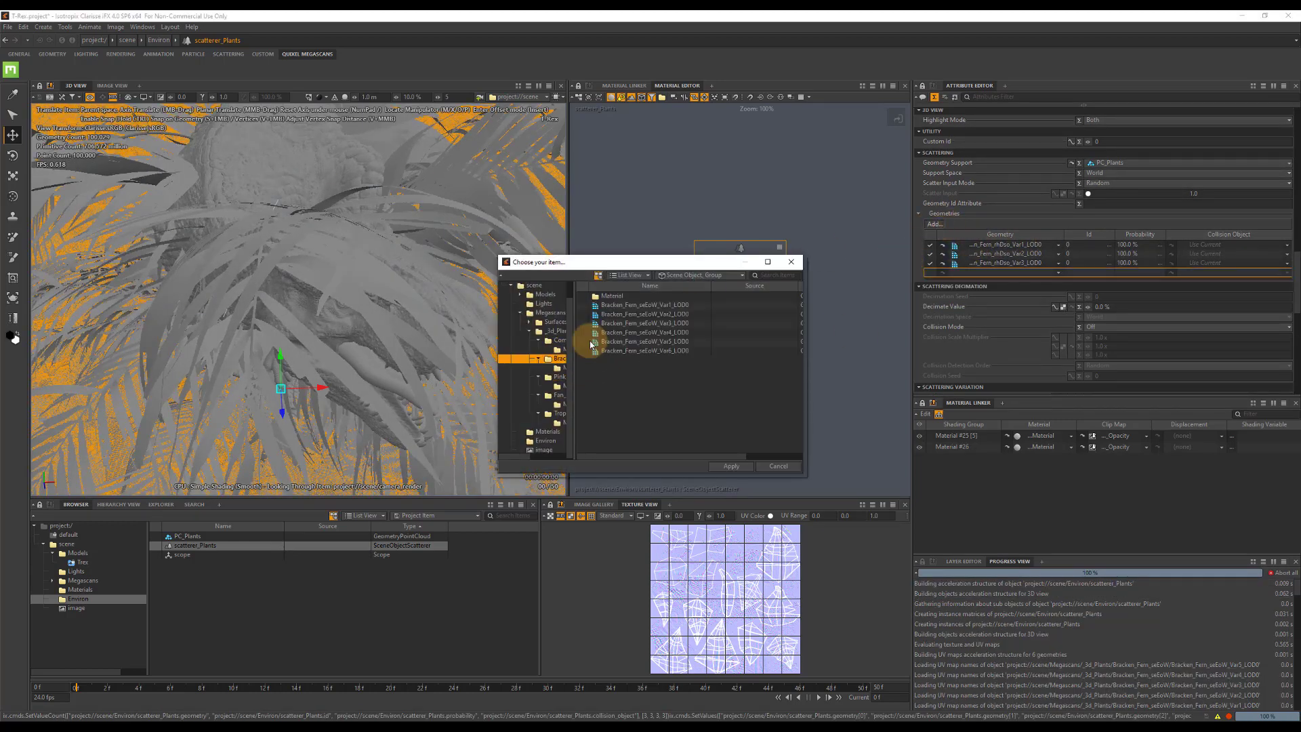
pyautogui.click(624, 305)
pyautogui.keyDown('shift'); pyautogui.click(644, 350); pyautogui.keyUp('shift')
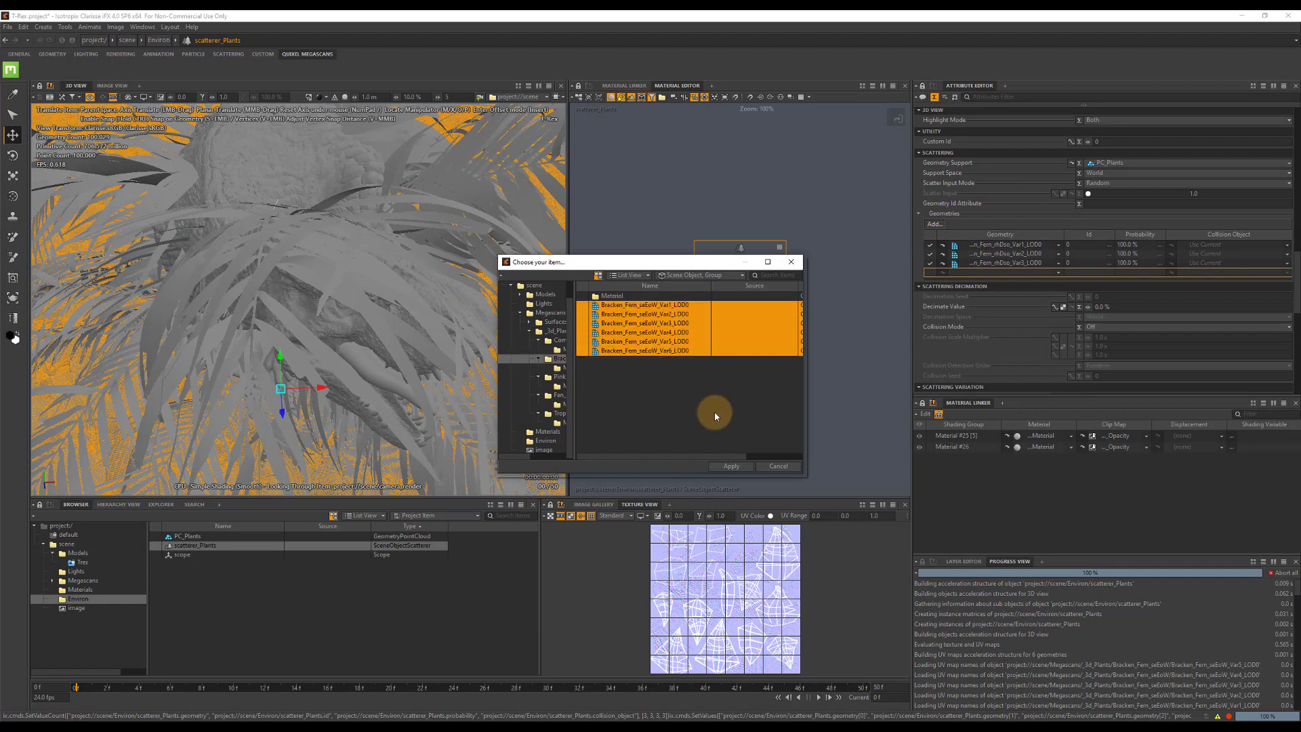
pyautogui.click(730, 466)
# Add the seven Pink Cordyline variants to the scatterer_Plants geometries.
pyautogui.click(933, 223)
pyautogui.click(557, 361)
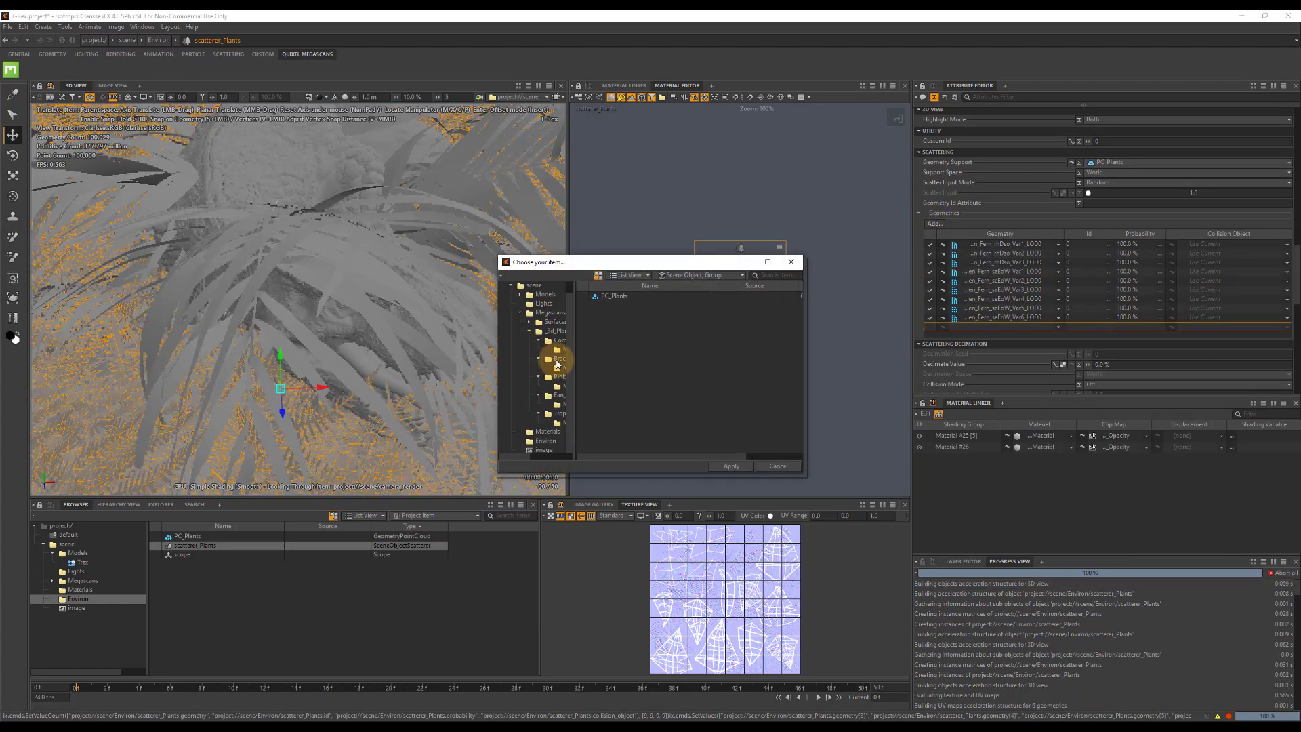
pyautogui.click(558, 378)
pyautogui.click(630, 304)
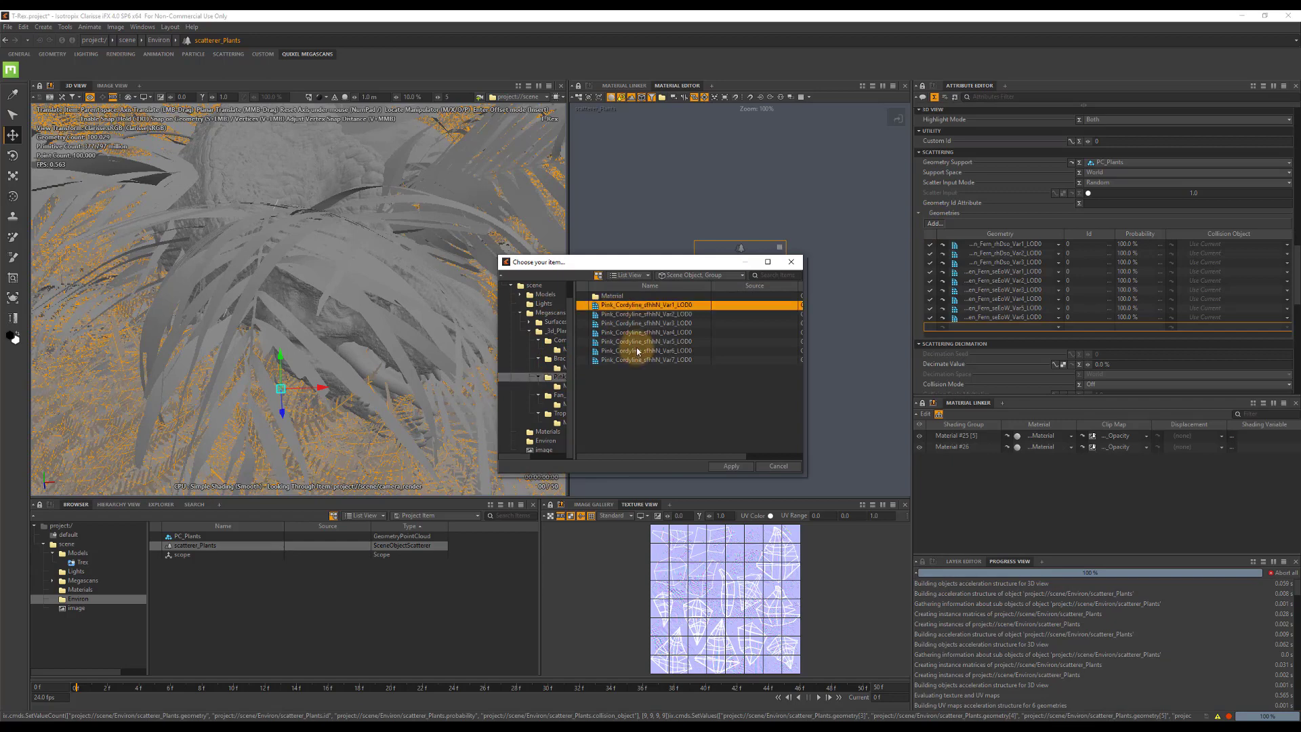
pyautogui.keyDown('shift'); pyautogui.click(635, 361); pyautogui.keyUp('shift')
pyautogui.click(730, 466)
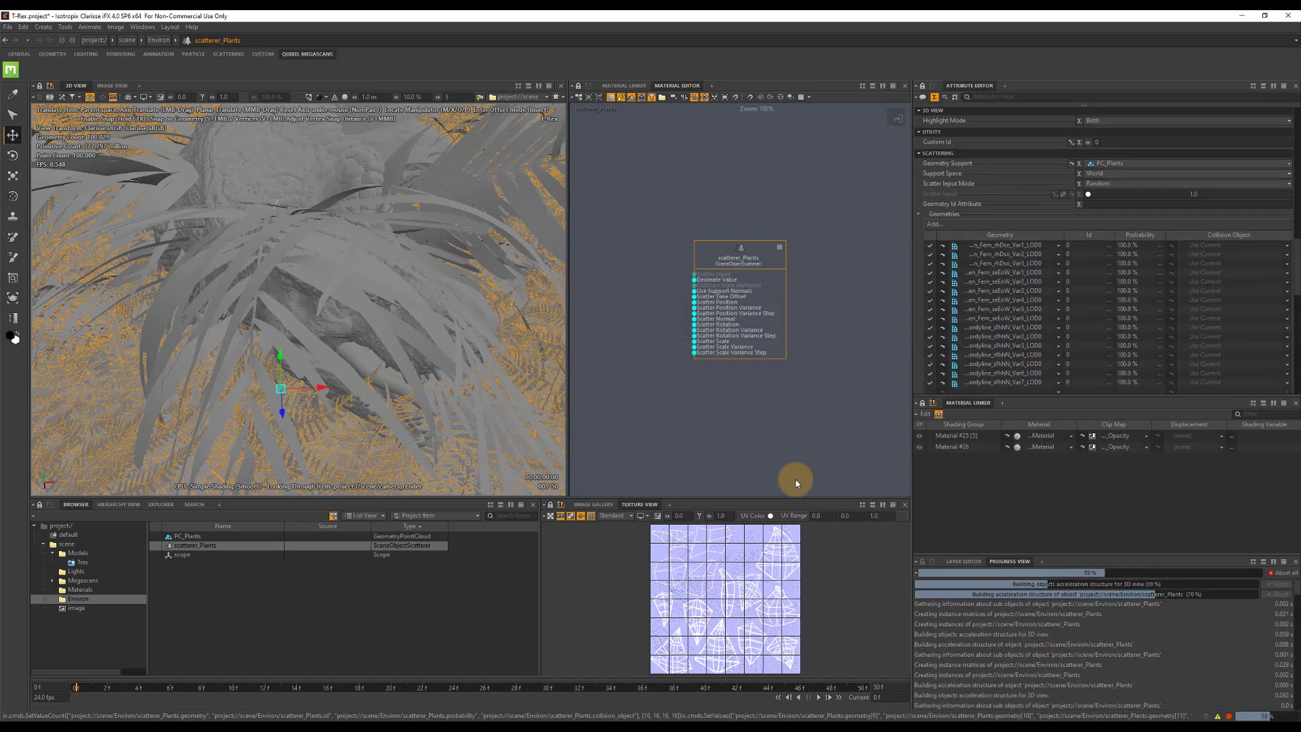
# Add the five Fan Palm variants to the scatterer_Plants geometries.
pyautogui.click(933, 224)
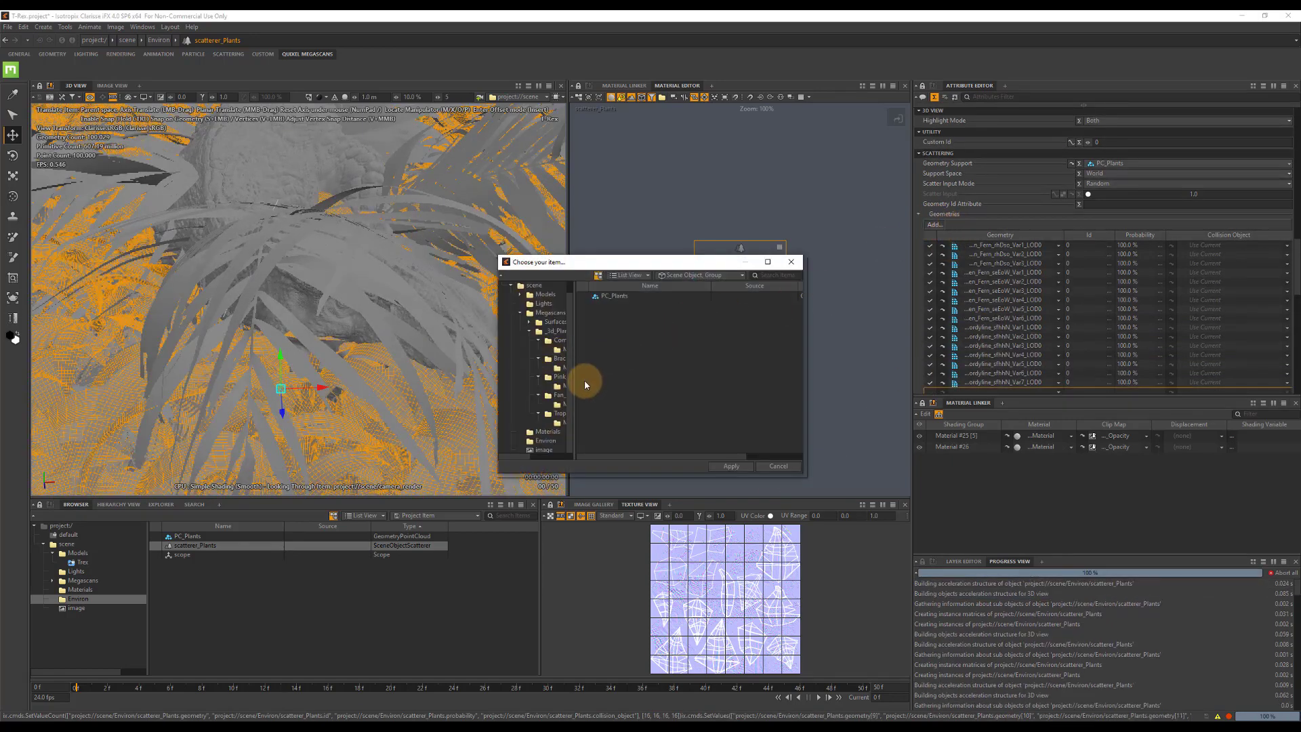
pyautogui.click(625, 304)
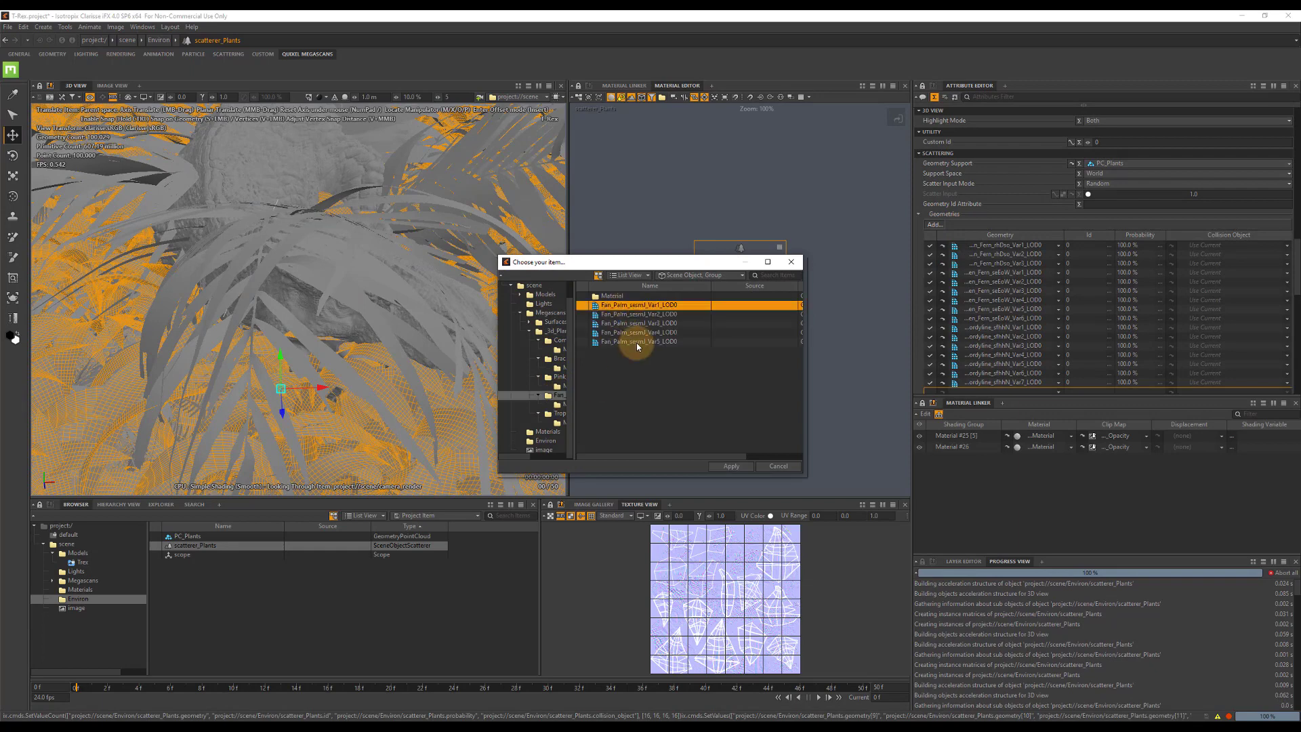
pyautogui.keyDown('shift'); pyautogui.click(636, 342); pyautogui.keyUp('shift')
pyautogui.click(730, 466)
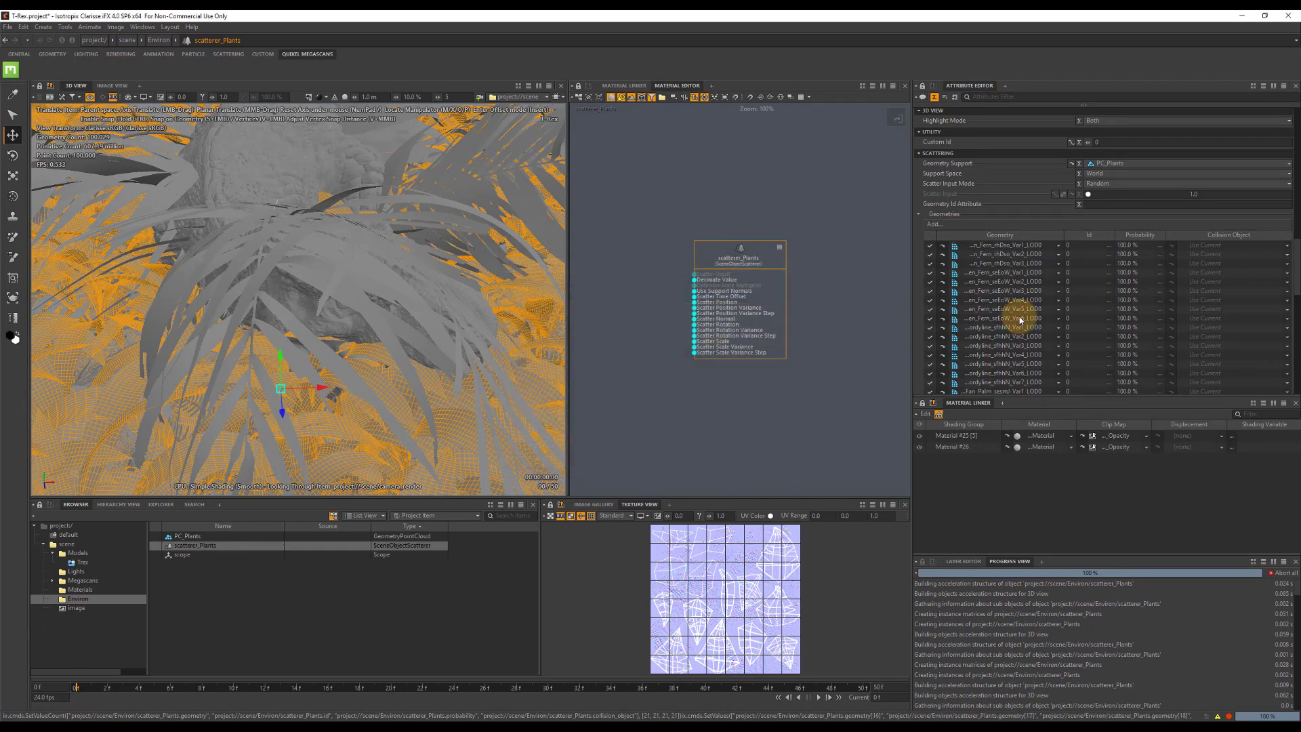
# Add the three Tropical Palm variants to the scatterer_Plants geometries.
pyautogui.click(934, 226)
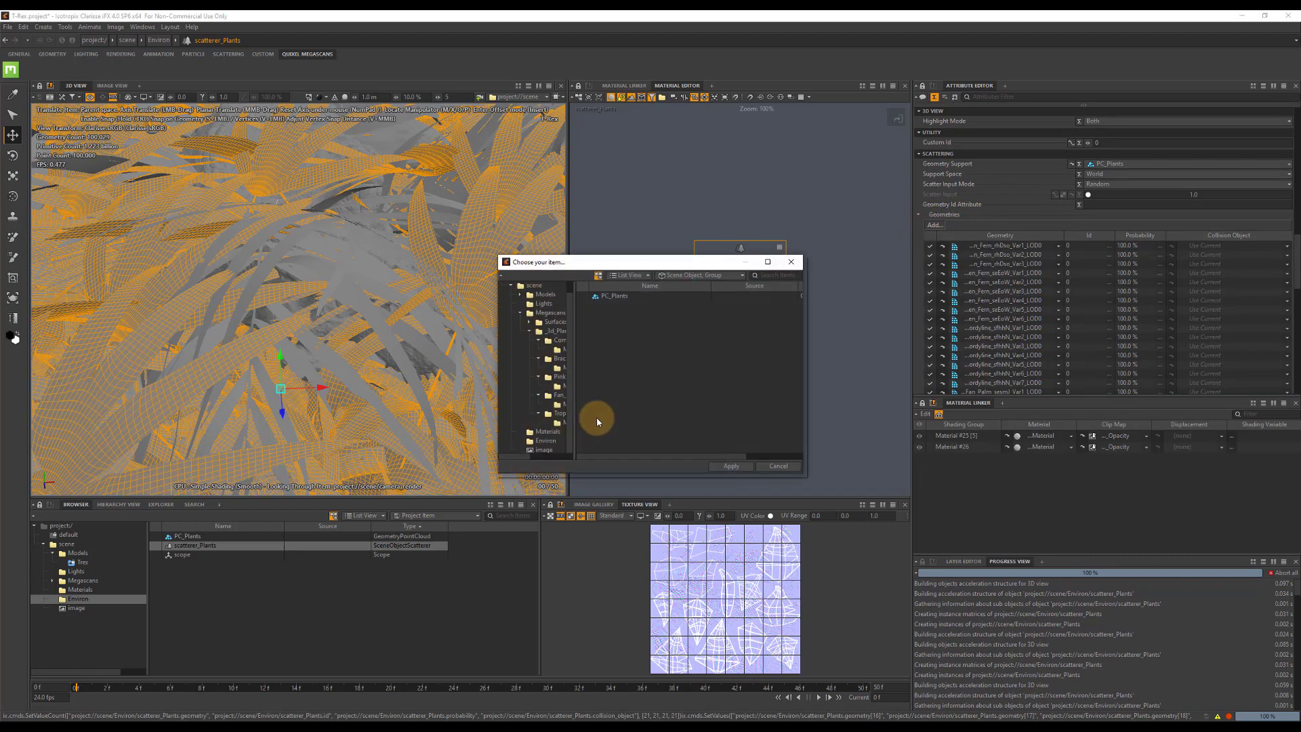
pyautogui.click(558, 413)
pyautogui.click(620, 305)
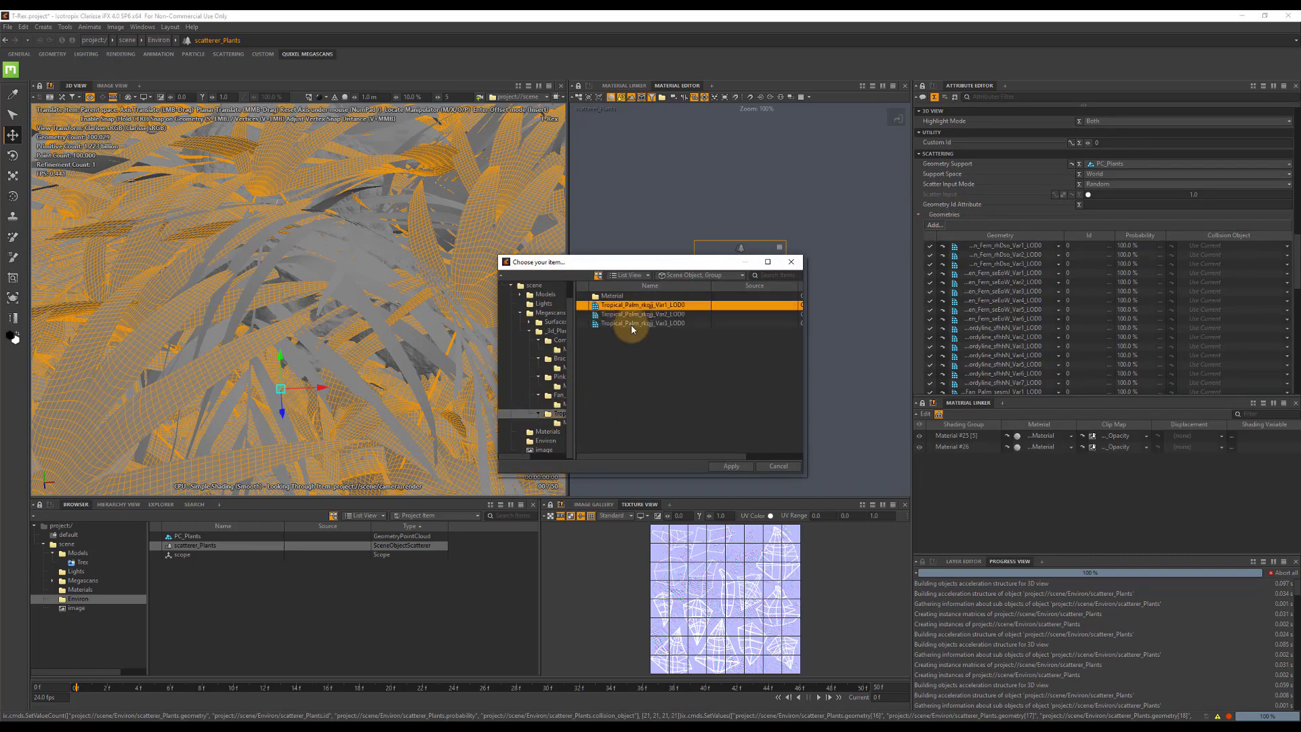
pyautogui.keyDown('shift'); pyautogui.click(630, 323); pyautogui.keyUp('shift')
pyautogui.click(730, 466)
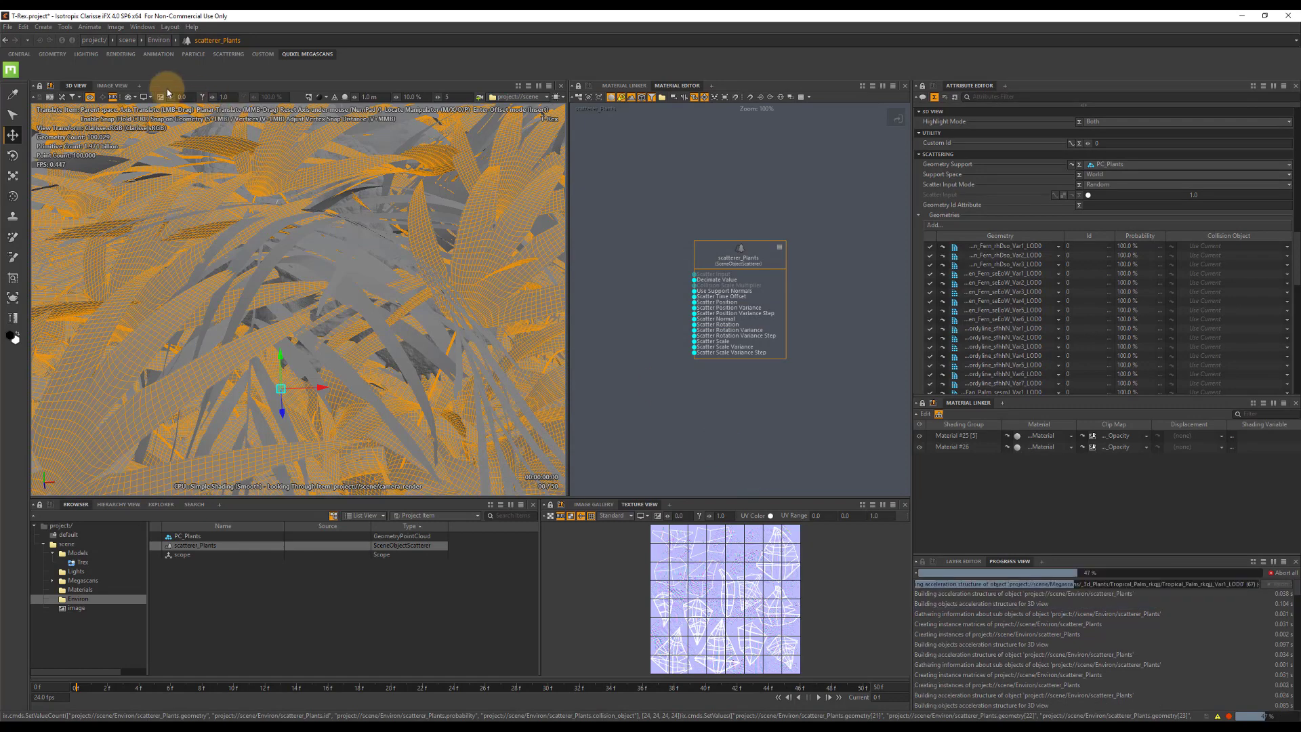
# Render the image to check the scattered plants around the T-Rex, and return to the 3D view.
pyautogui.click(116, 86)
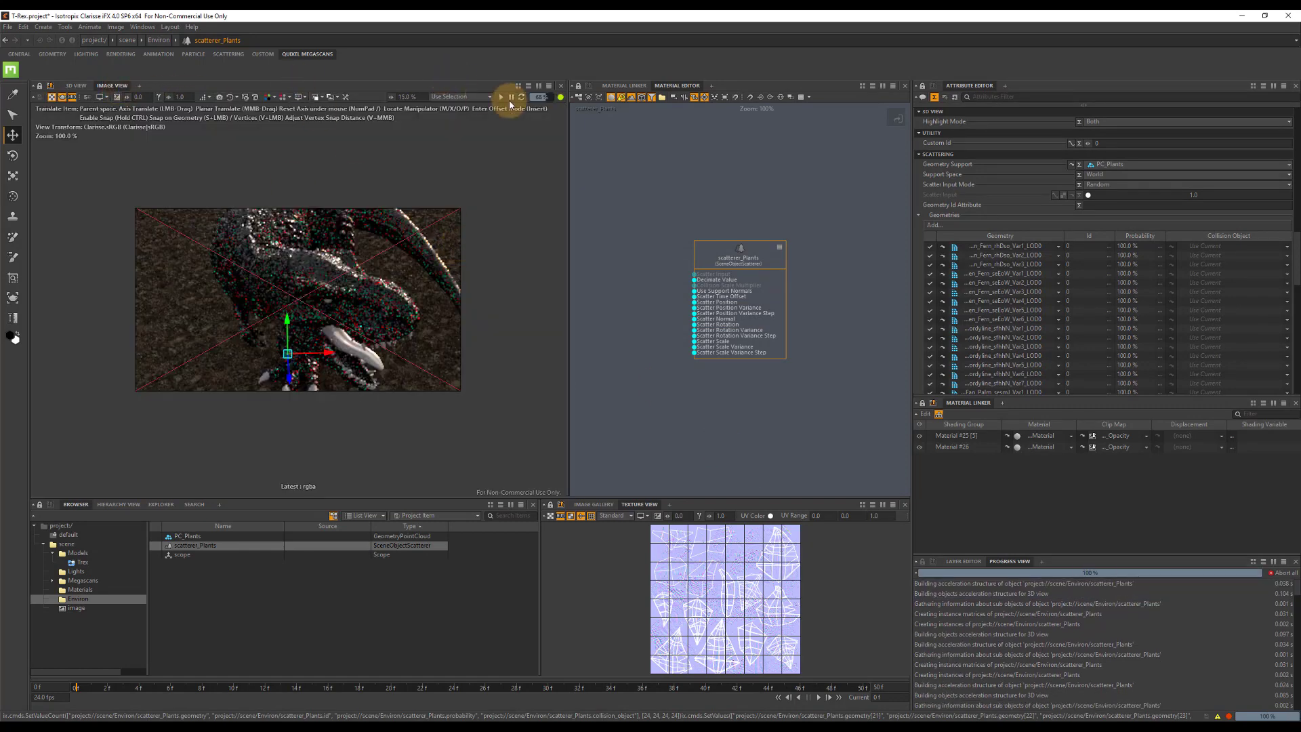
pyautogui.click(500, 96)
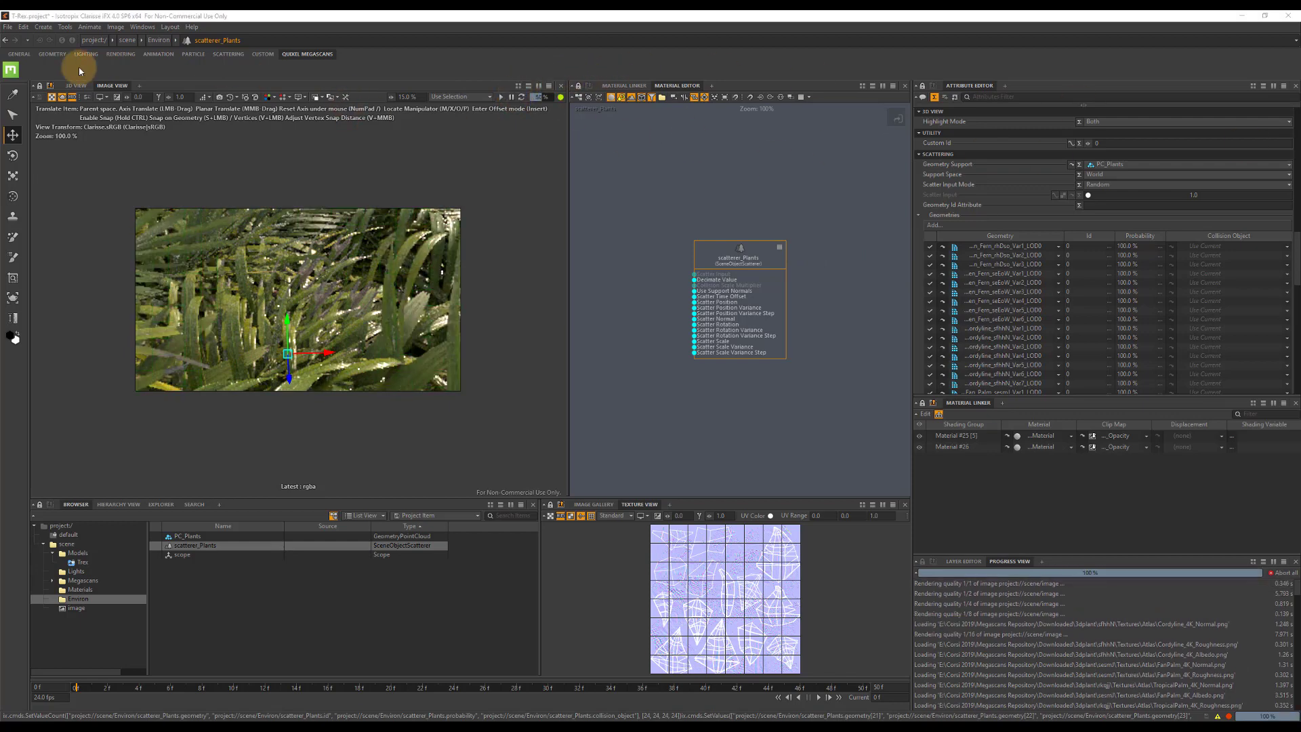
pyautogui.click(75, 85)
# Set the scale of the three Tropical Palm variants to 0.25 on all three axes.
pyautogui.click(53, 580)
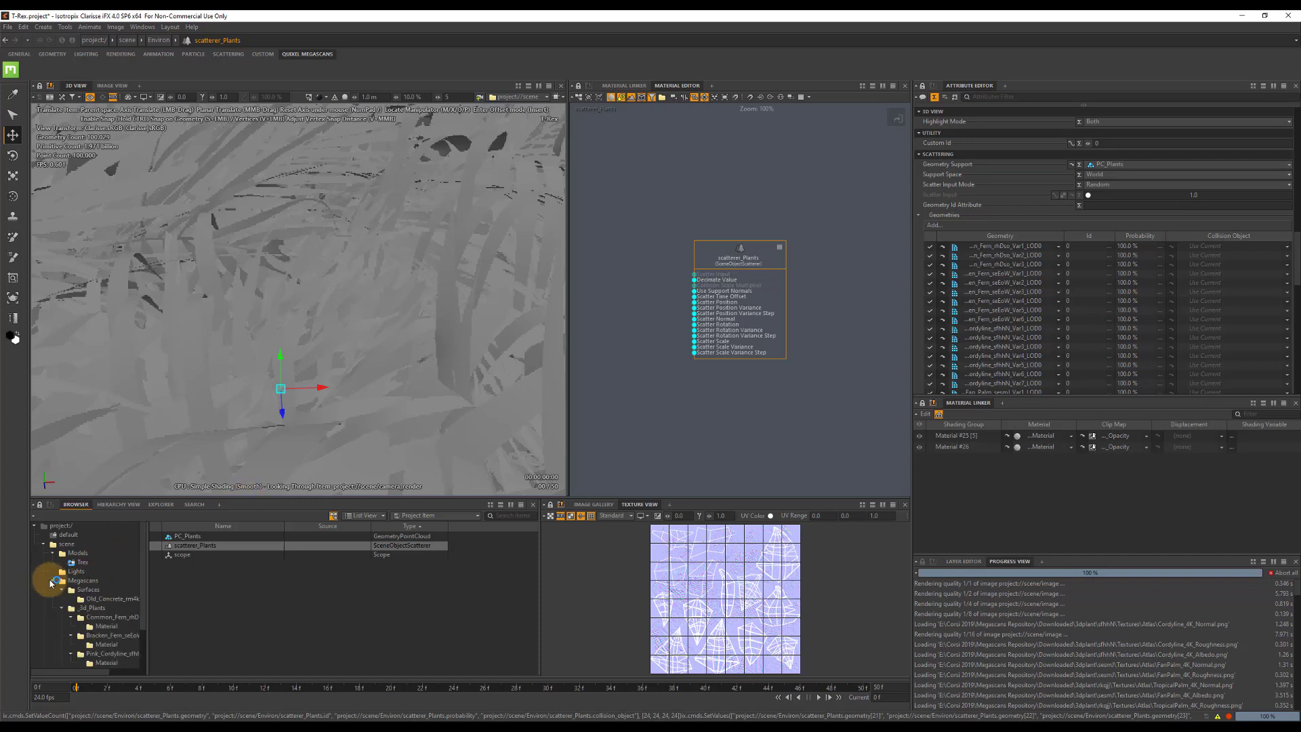
pyautogui.scroll(-2, 116, 625)
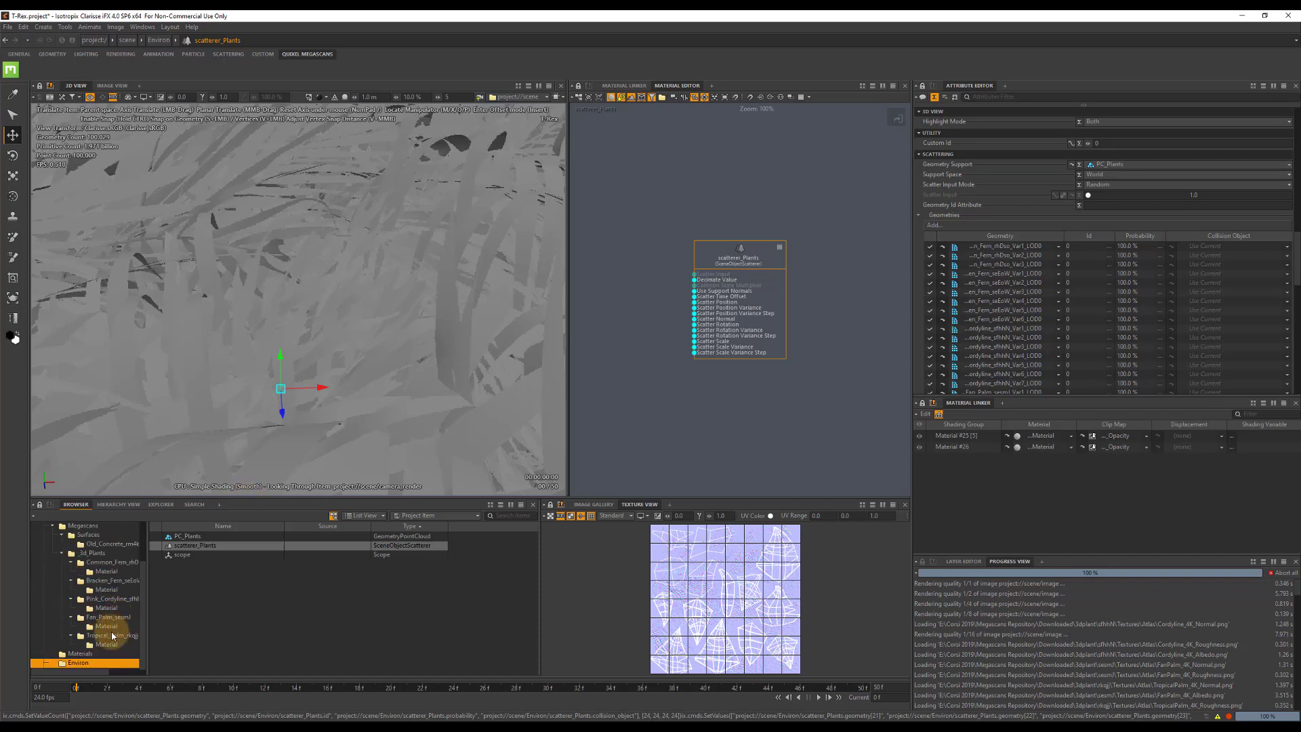
pyautogui.click(112, 635)
pyautogui.click(221, 563)
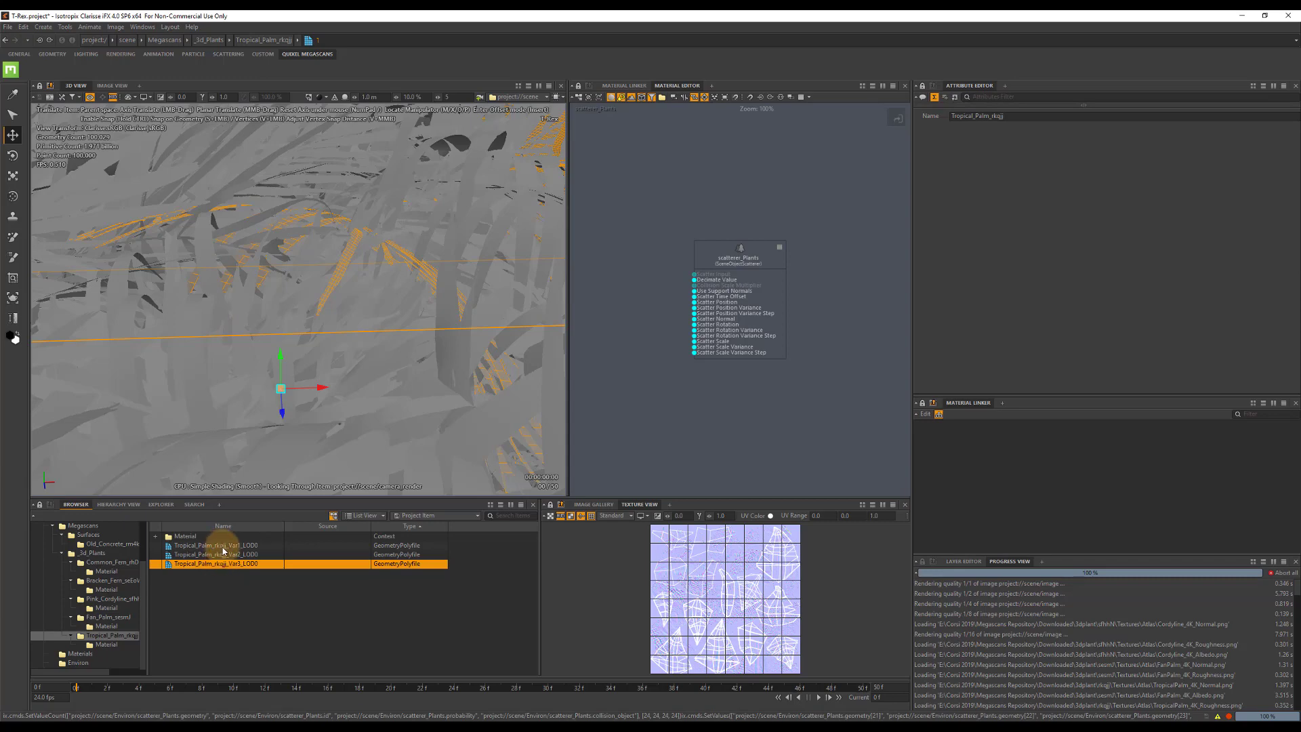
pyautogui.keyDown('shift'); pyautogui.click(223, 550); pyautogui.keyUp('shift')
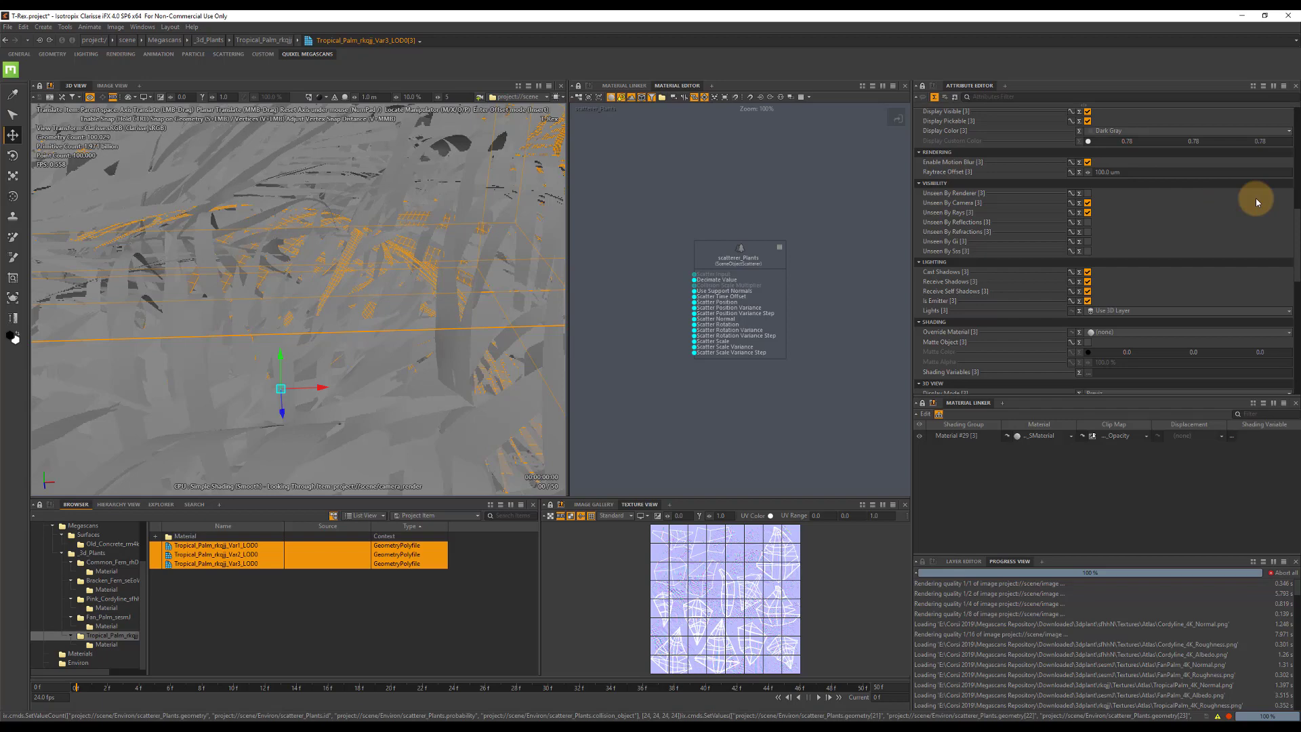
pyautogui.scroll(3, 1254, 198)
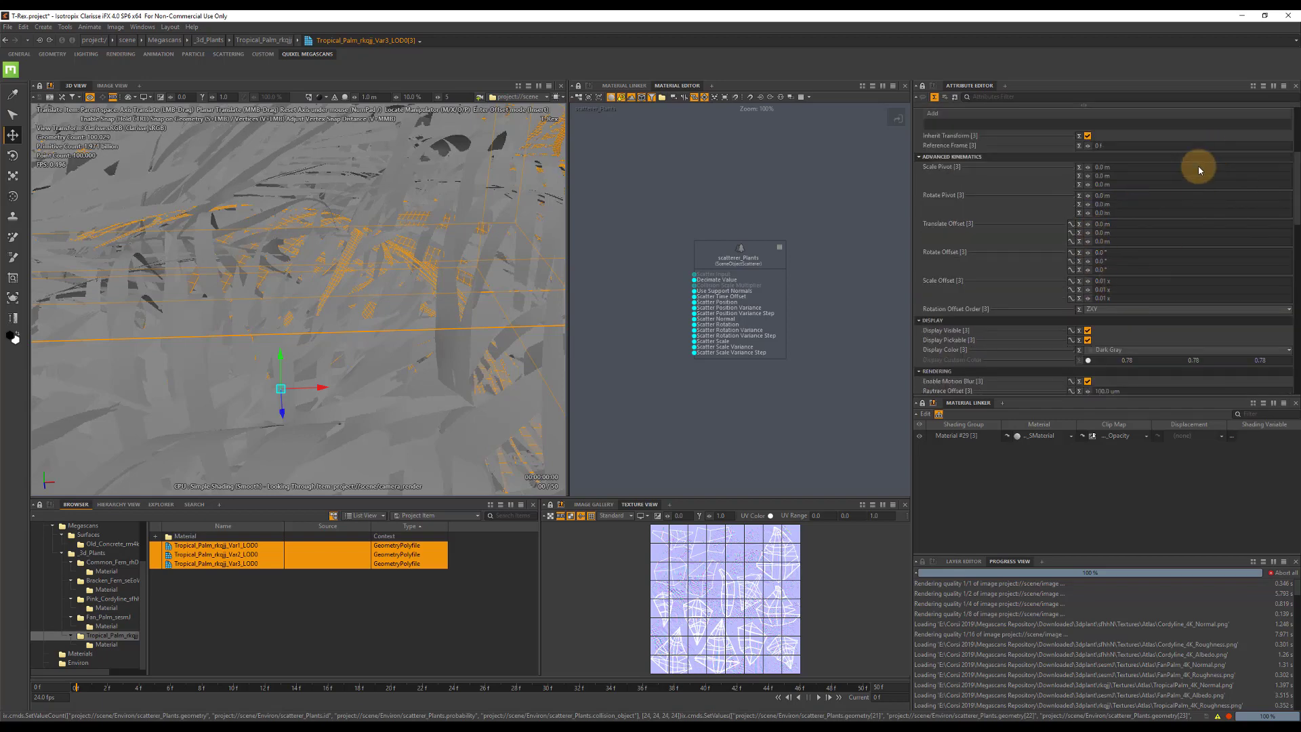
pyautogui.scroll(5, 1118, 170)
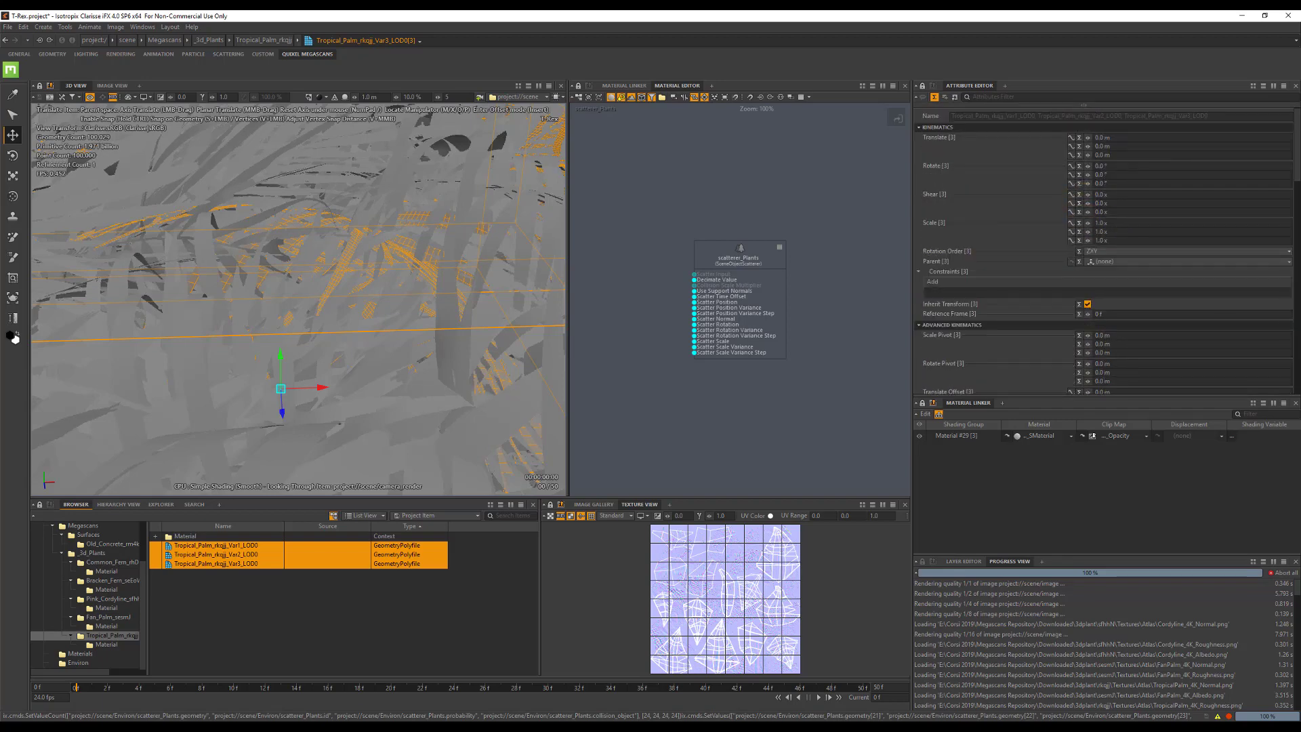
pyautogui.click(1127, 229)
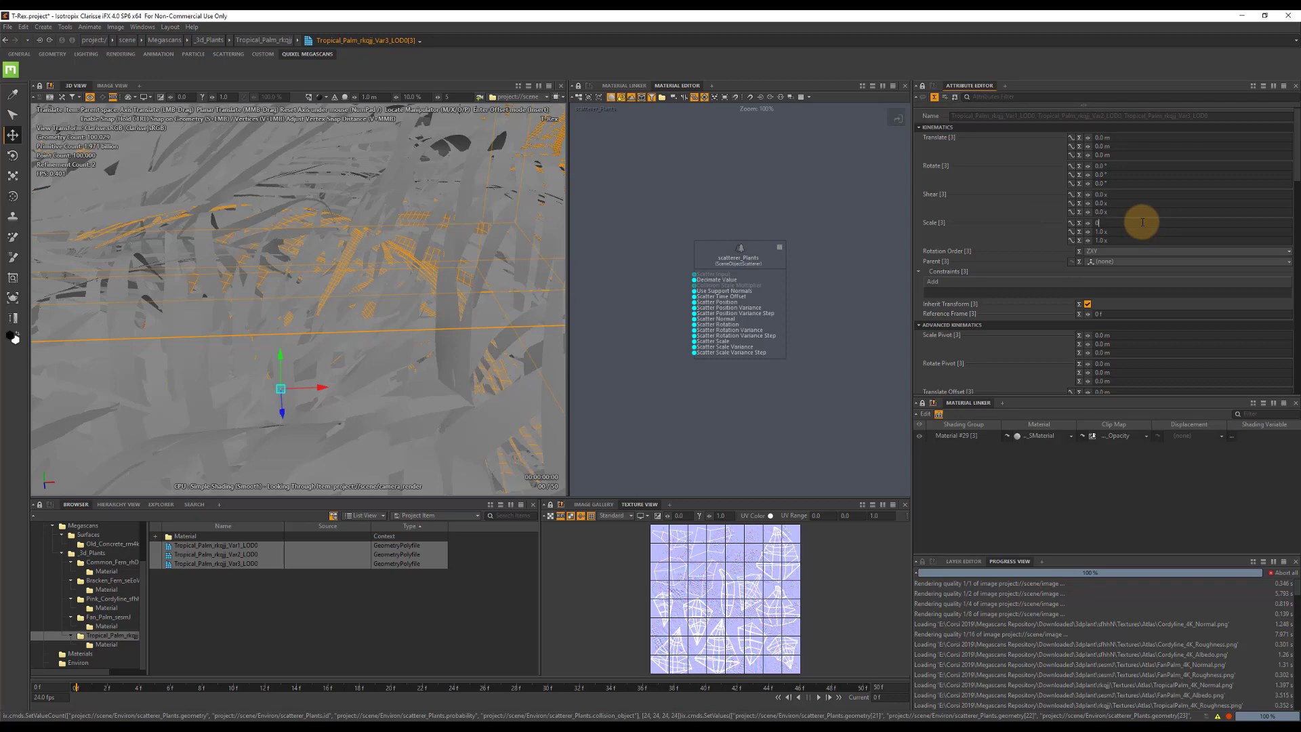
pyautogui.write('0.25')
pyautogui.press('Tab')
pyautogui.write('0.25')
pyautogui.press('Tab')
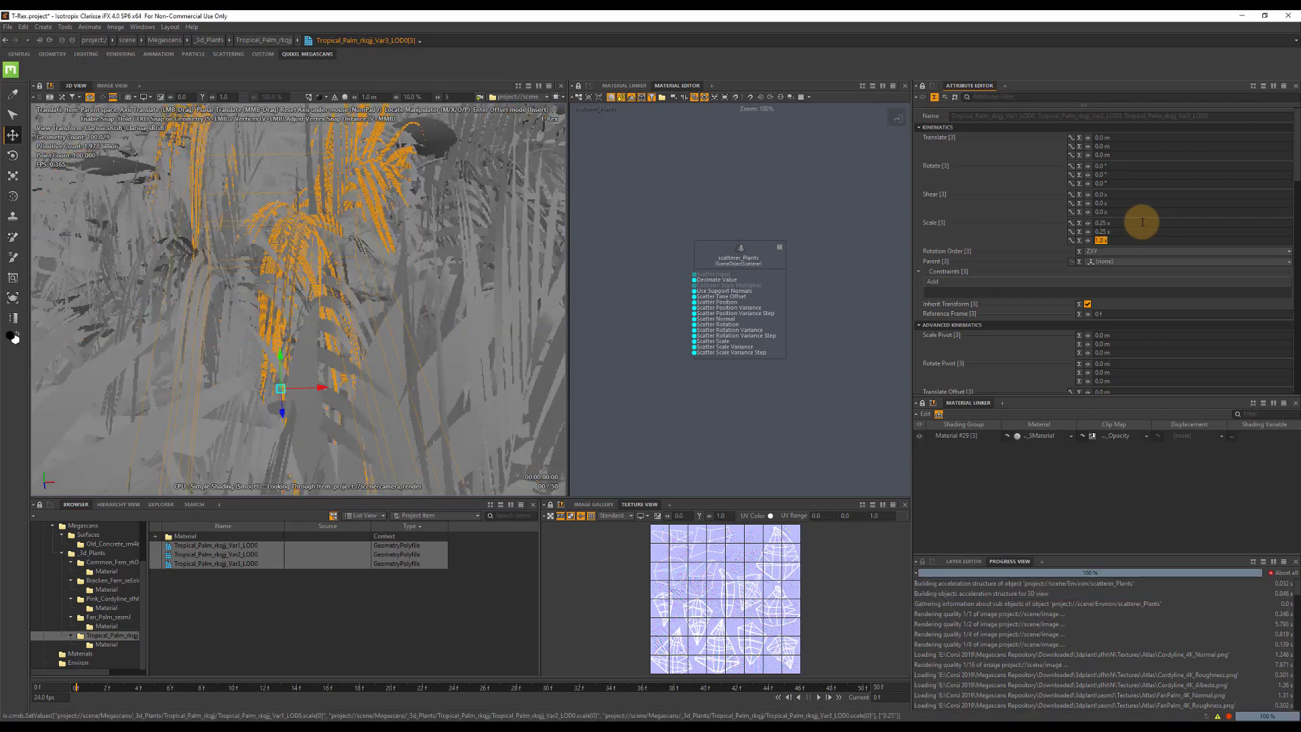
pyautogui.write('0.25')
pyautogui.press('Tab')
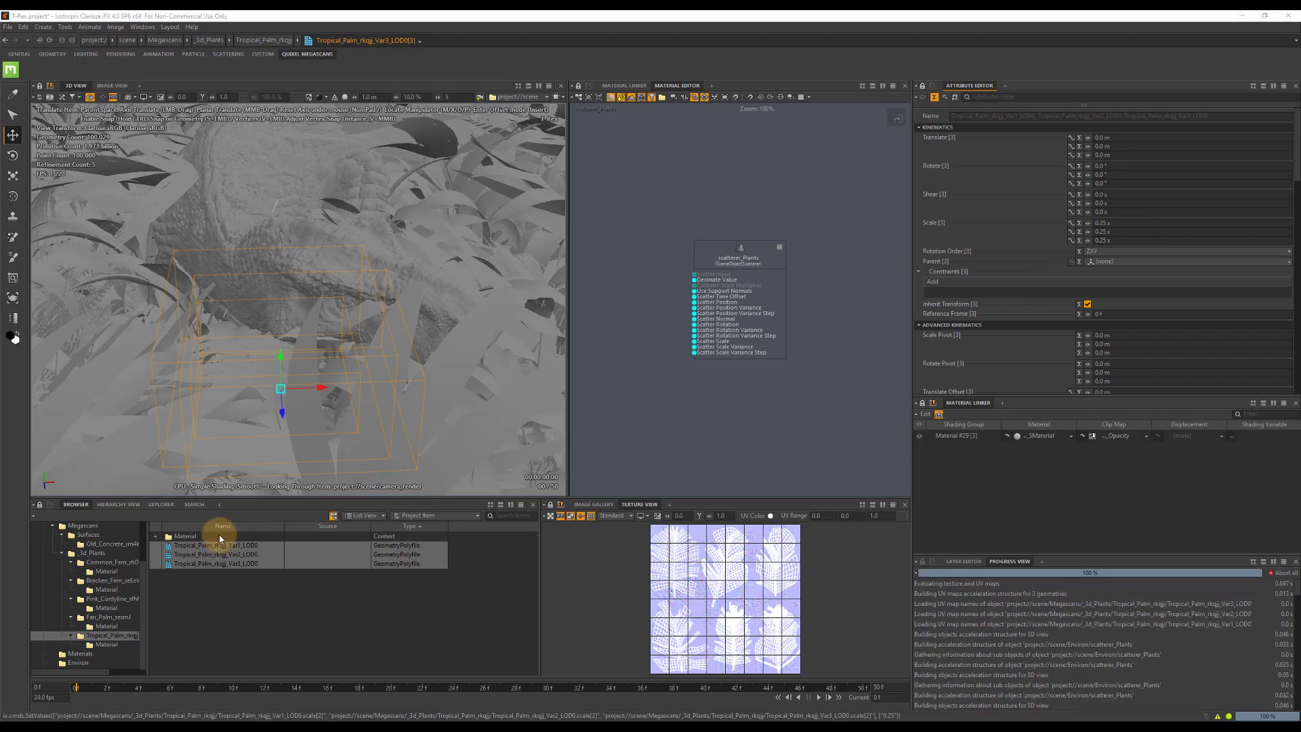
# Set the scale of the three Common Fern variants to 0.5 on all three axes.
pyautogui.click(110, 561)
pyautogui.click(198, 545)
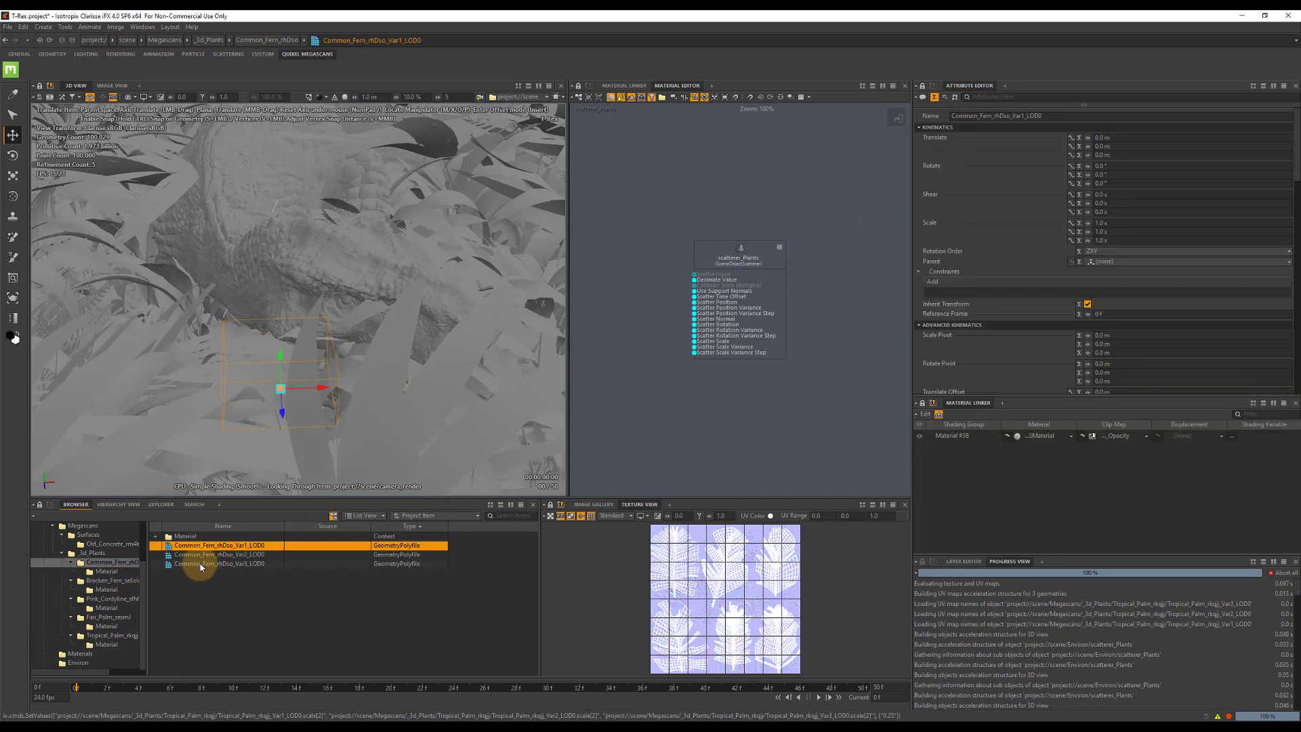
pyautogui.keyDown('shift'); pyautogui.click(198, 563); pyautogui.keyUp('shift')
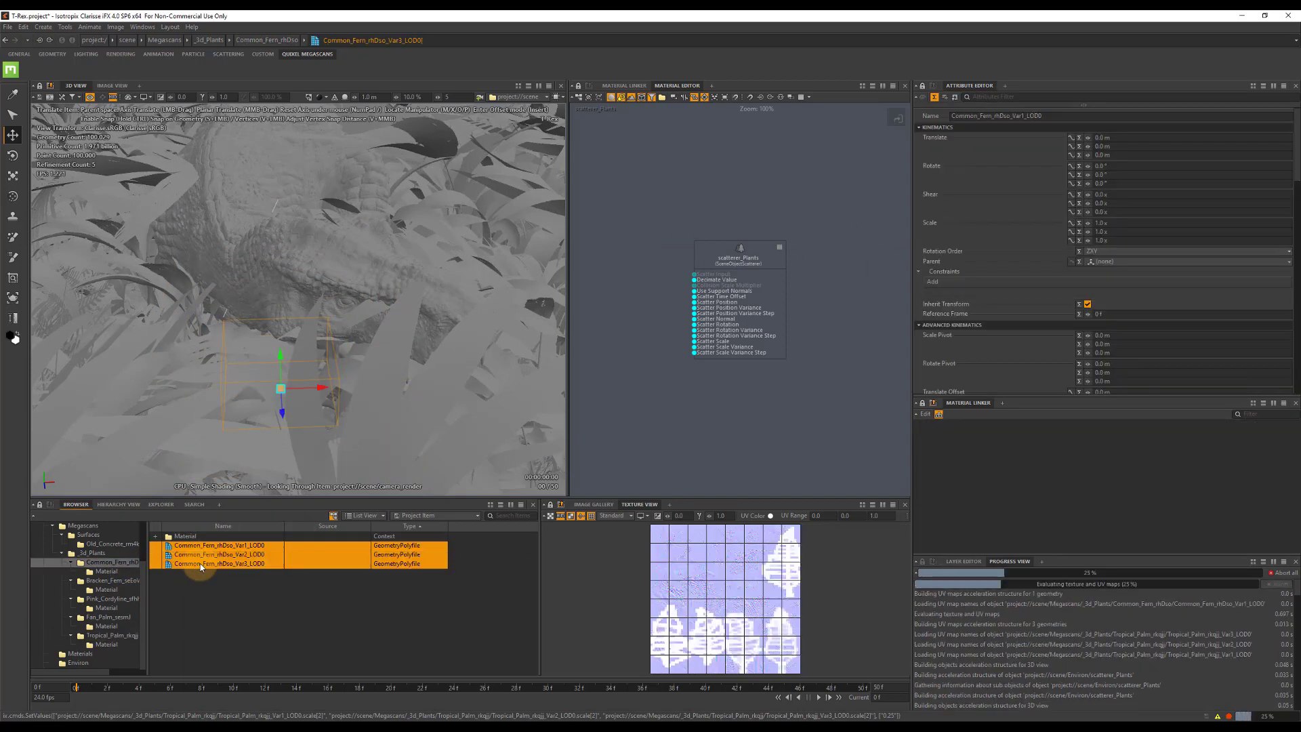
pyautogui.click(1122, 222)
pyautogui.write('0.5')
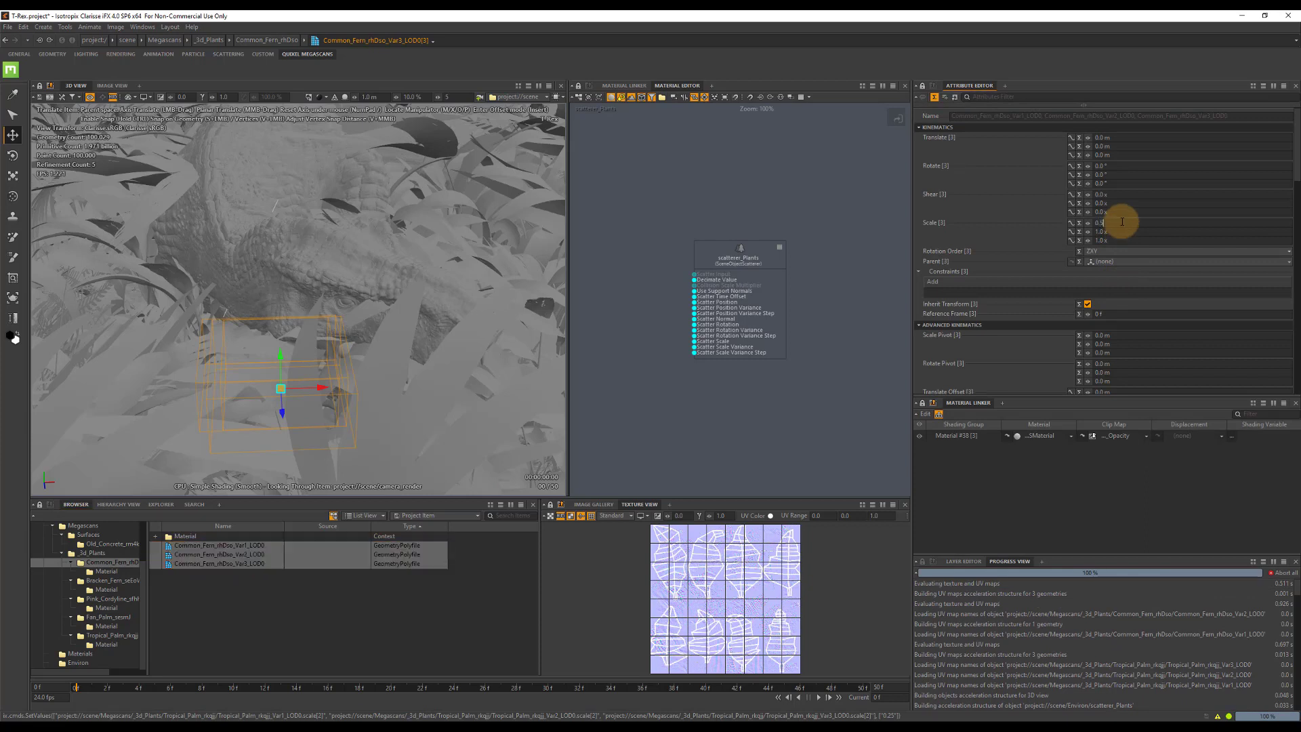
pyautogui.press('Tab')
pyautogui.write('0.5')
pyautogui.press('Tab')
pyautogui.write('0')
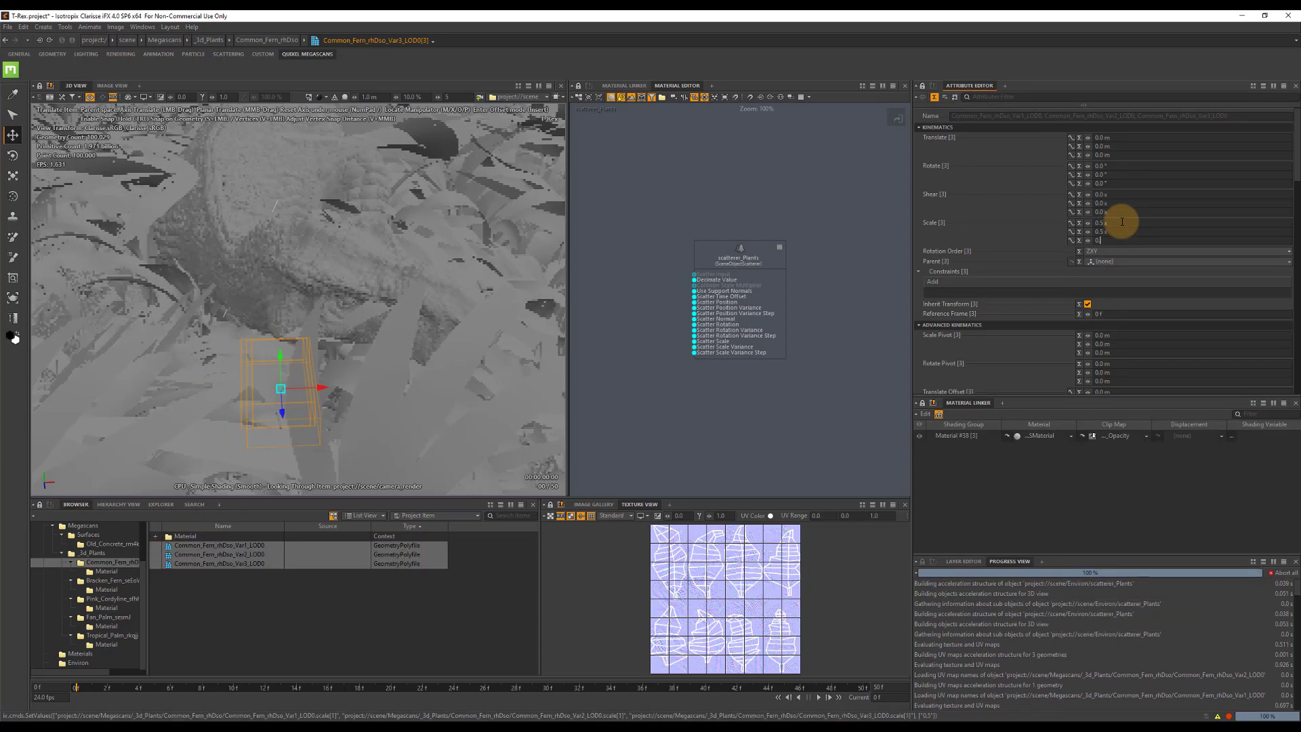
pyautogui.write('.5 x')
pyautogui.press('Return')
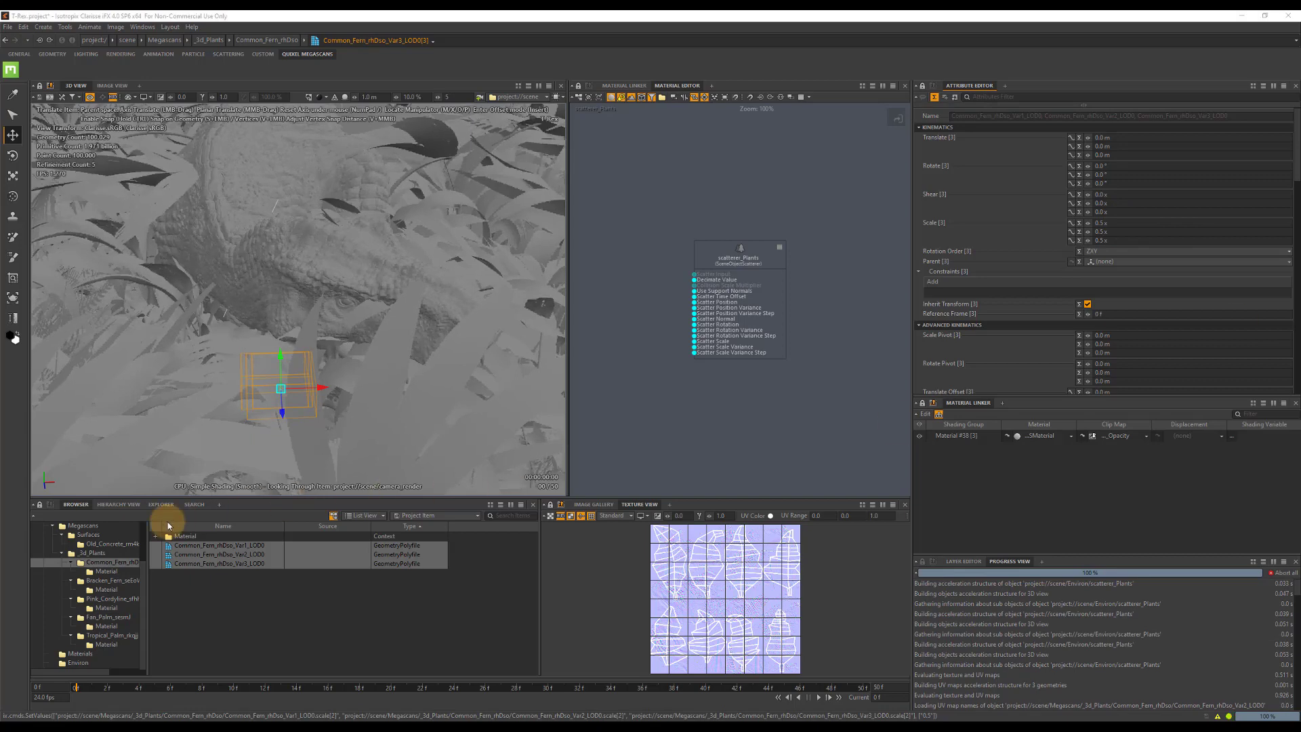
# Set the scale of the six Bracken Fern variants to 0.25 on all three axes.
pyautogui.click(117, 580)
pyautogui.click(205, 545)
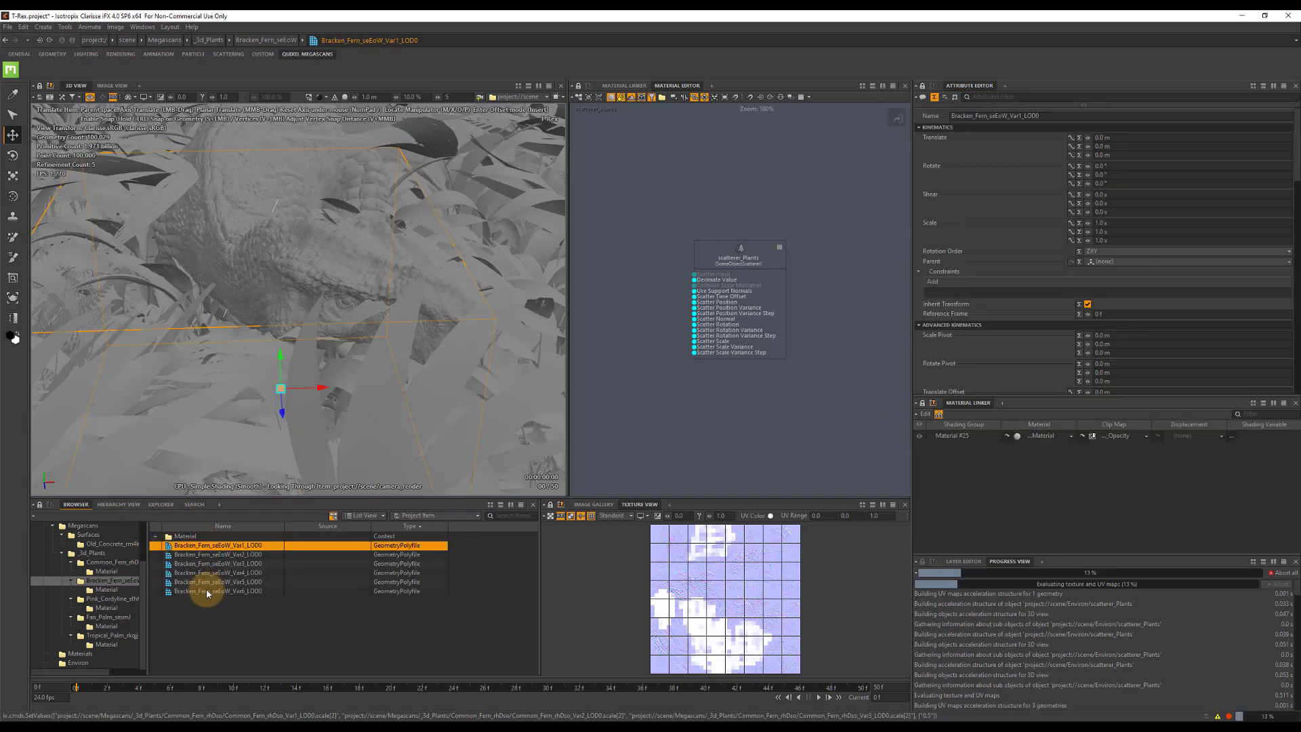
pyautogui.keyDown('shift'); pyautogui.click(207, 591); pyautogui.keyUp('shift')
pyautogui.click(1127, 223)
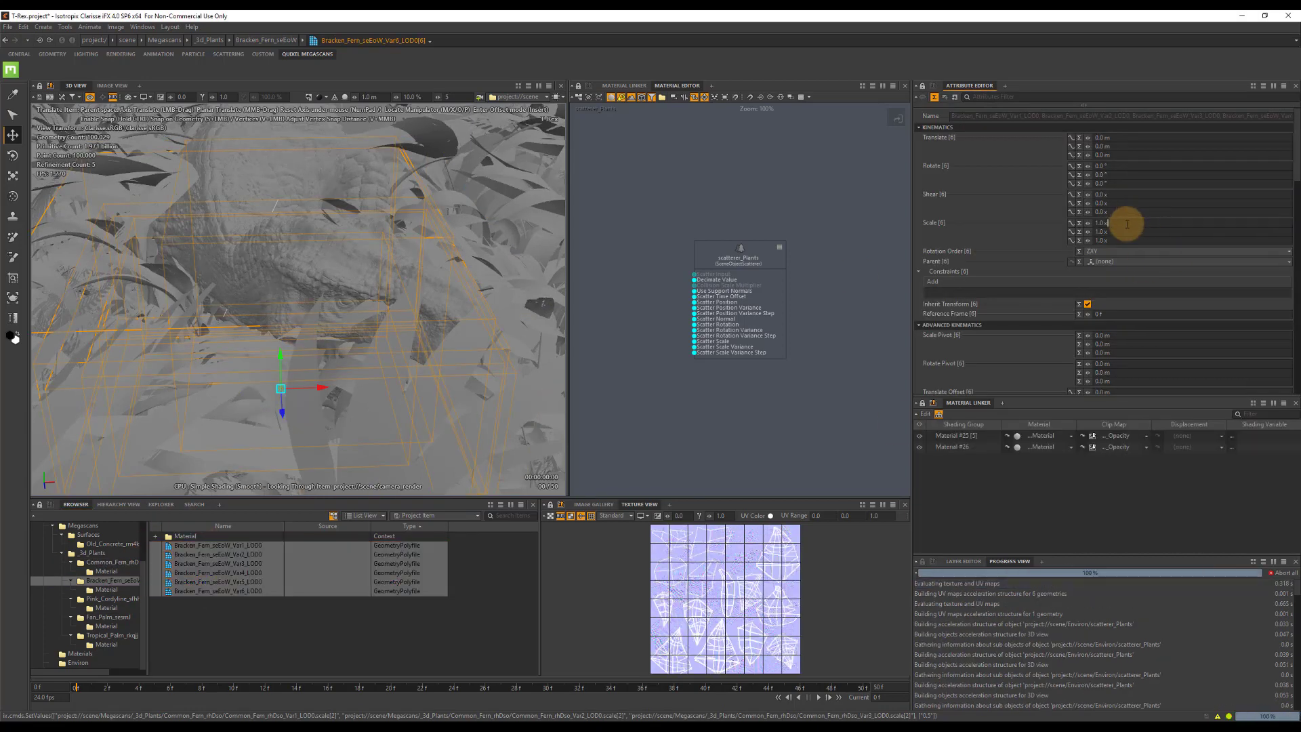
pyautogui.write('0.25')
pyautogui.press('Tab')
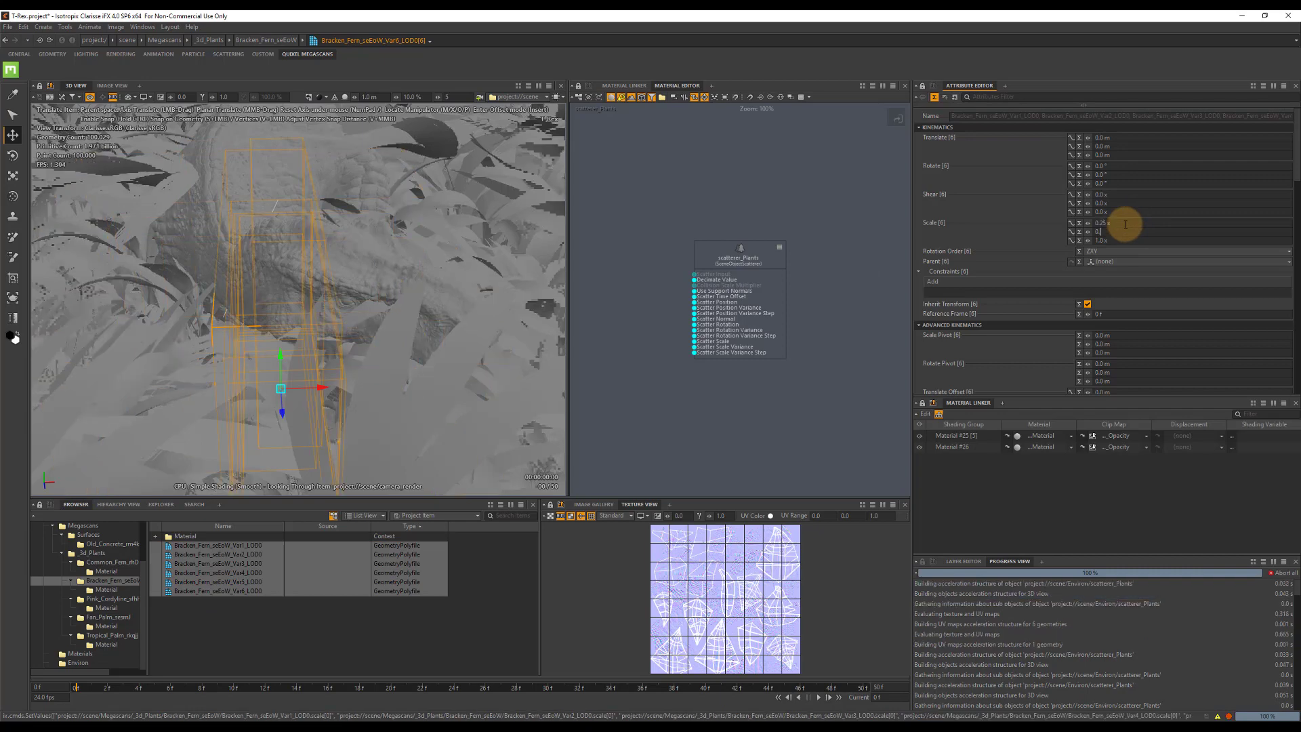
pyautogui.write('0.25')
pyautogui.press('Tab')
pyautogui.write('0.25')
pyautogui.press('Tab')
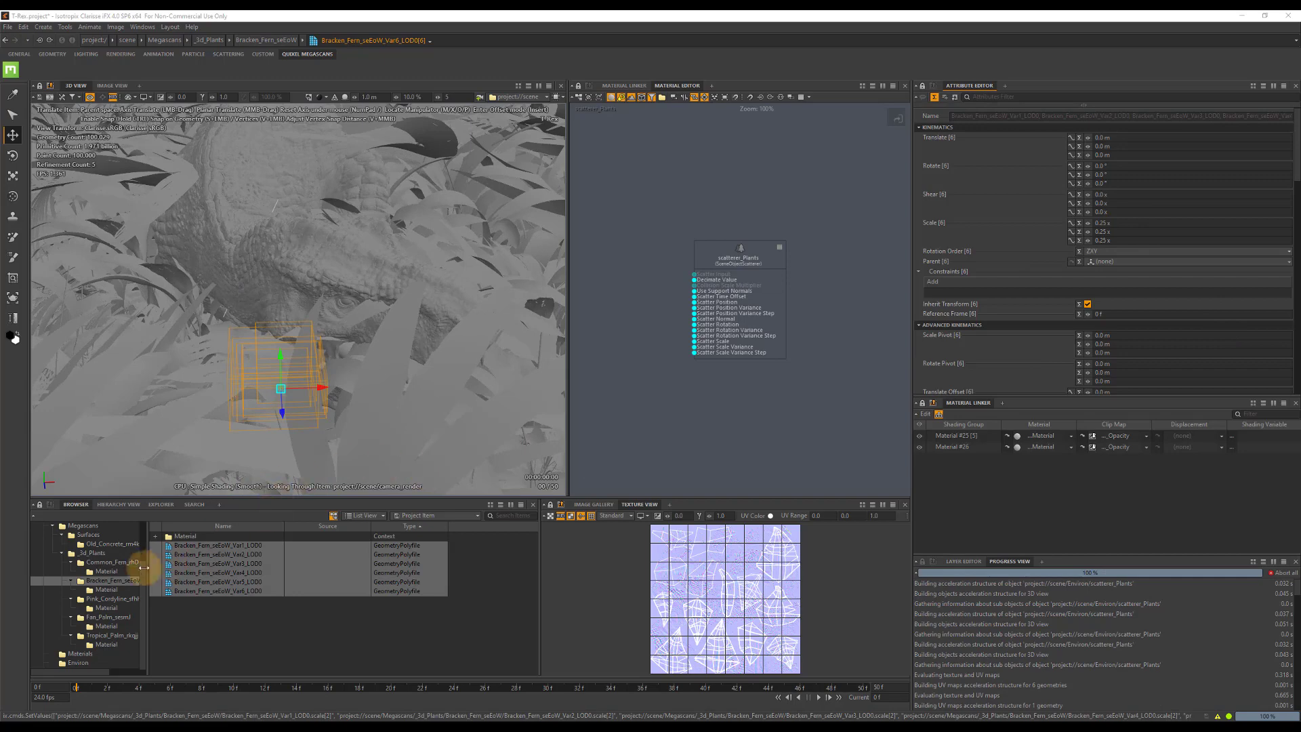
# Set the scale of the seven Pink Cordyline variants to 0.25 on all three axes.
pyautogui.click(113, 599)
pyautogui.click(207, 545)
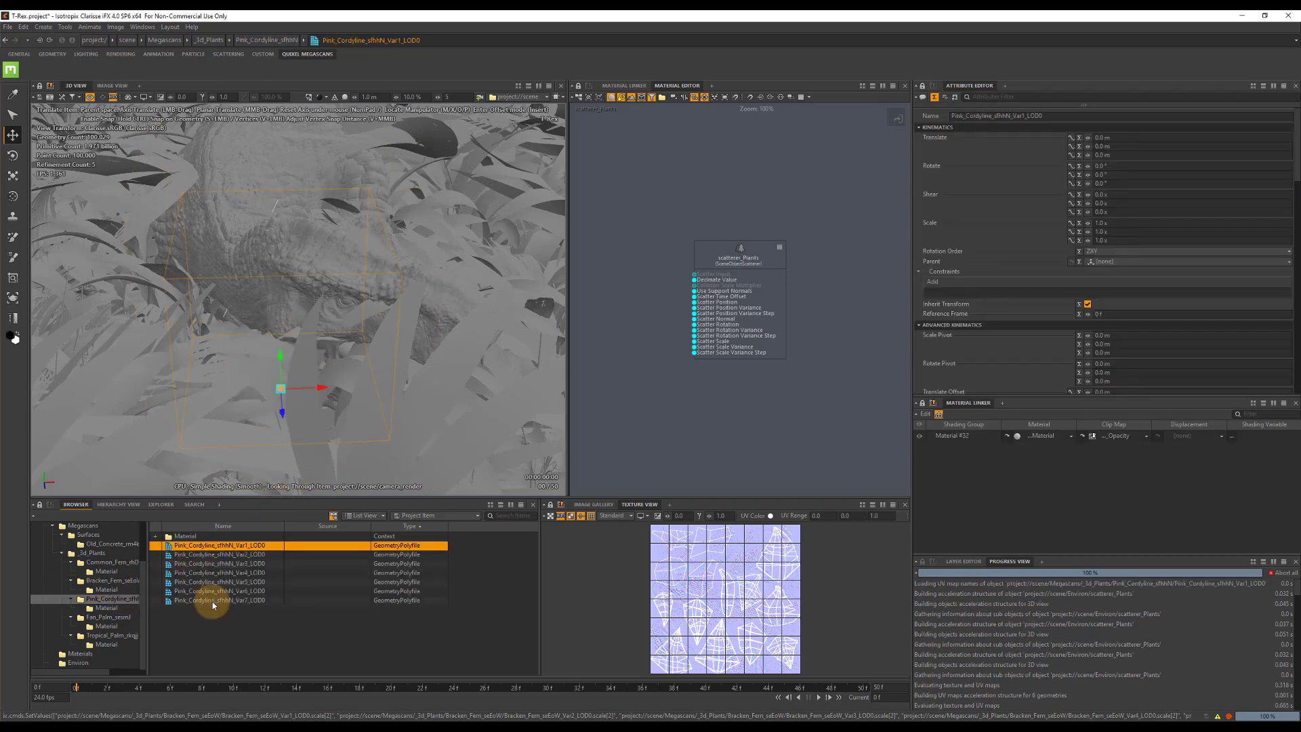
pyautogui.keyDown('shift'); pyautogui.click(208, 600); pyautogui.keyUp('shift')
pyautogui.click(1112, 222)
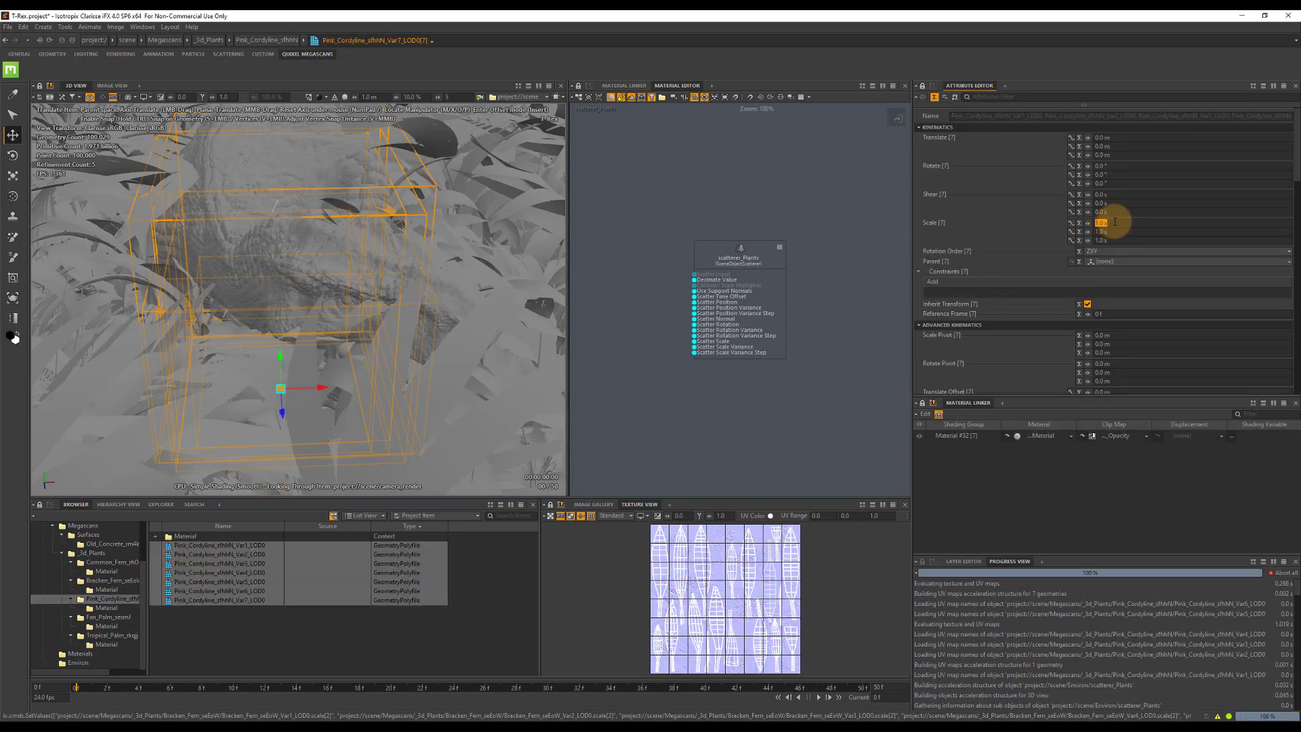
pyautogui.write('0.25')
pyautogui.press('Tab')
pyautogui.write('0')
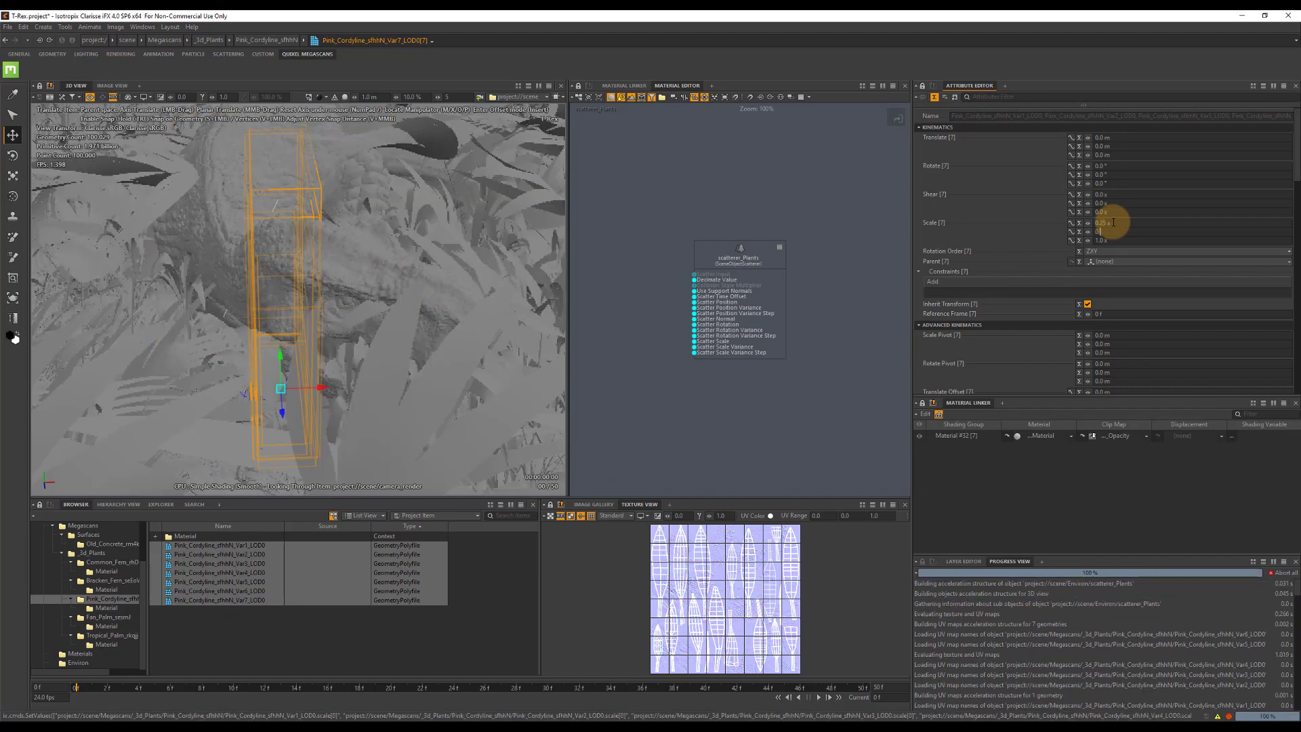
pyautogui.write('.025')
pyautogui.press('Return')
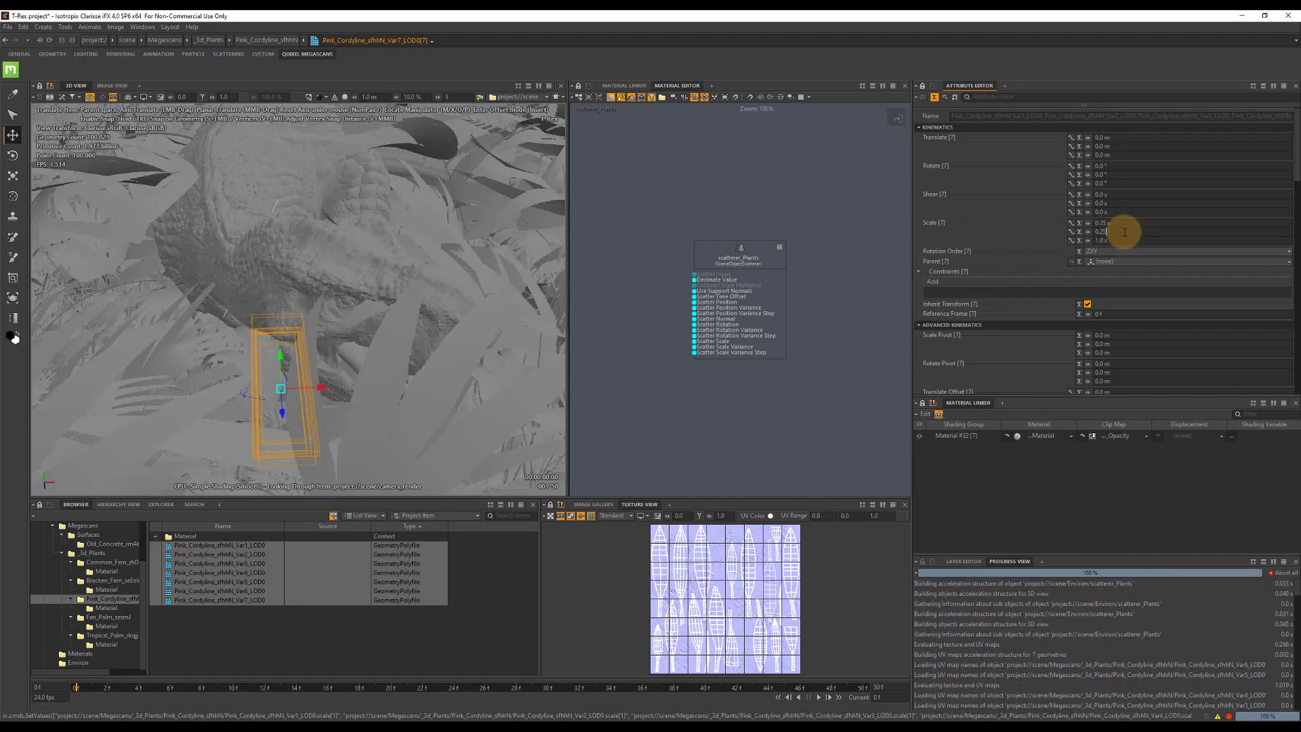
pyautogui.press('Tab')
pyautogui.write('0')
pyautogui.press('Return')
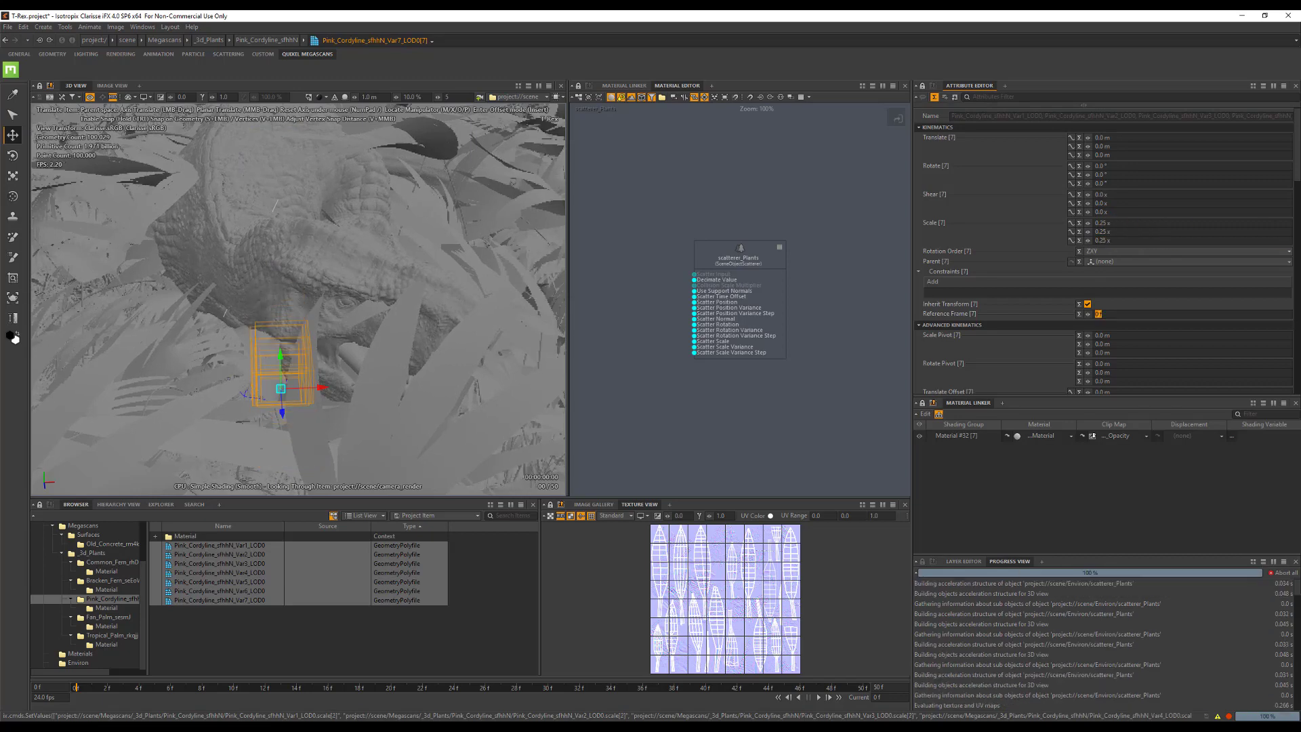
# Set the scale of the five Fan Palm variants to 0.1 on all three axes and render the image to check the plants.
pyautogui.click(103, 617)
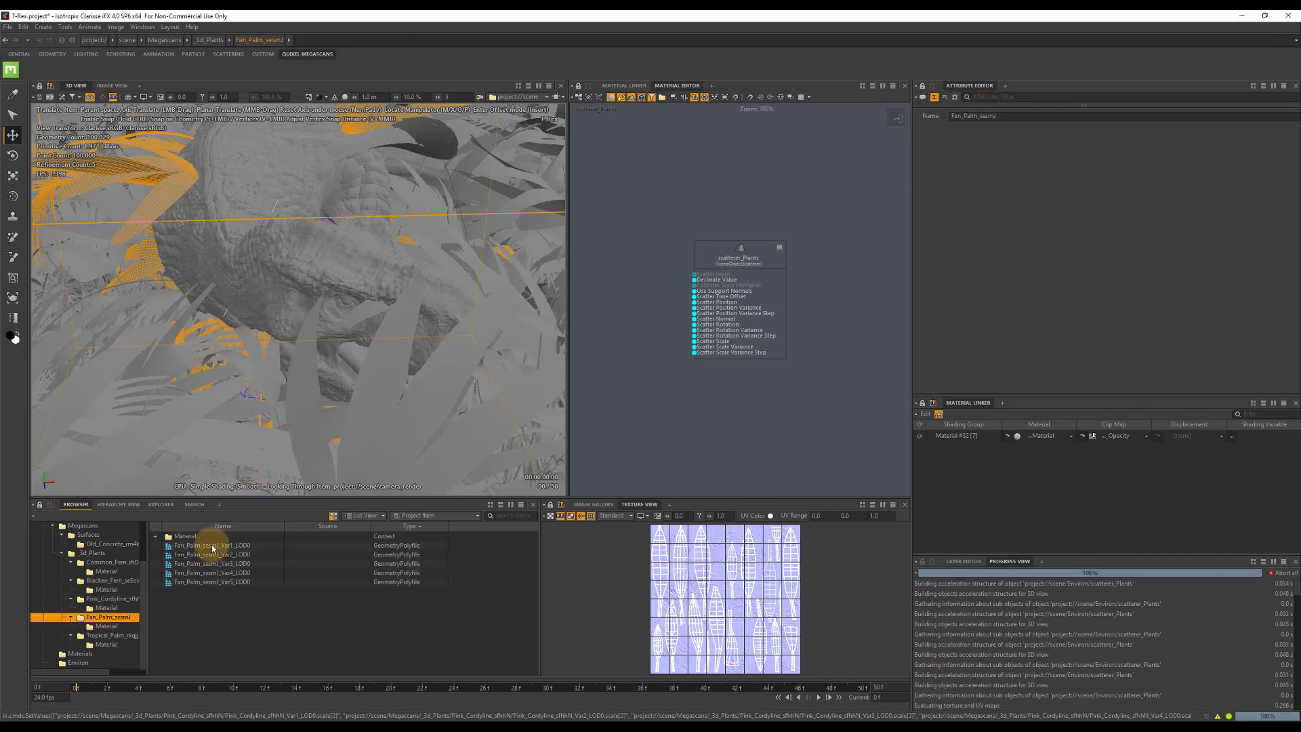
pyautogui.click(215, 545)
pyautogui.keyDown('shift'); pyautogui.click(218, 582); pyautogui.keyUp('shift')
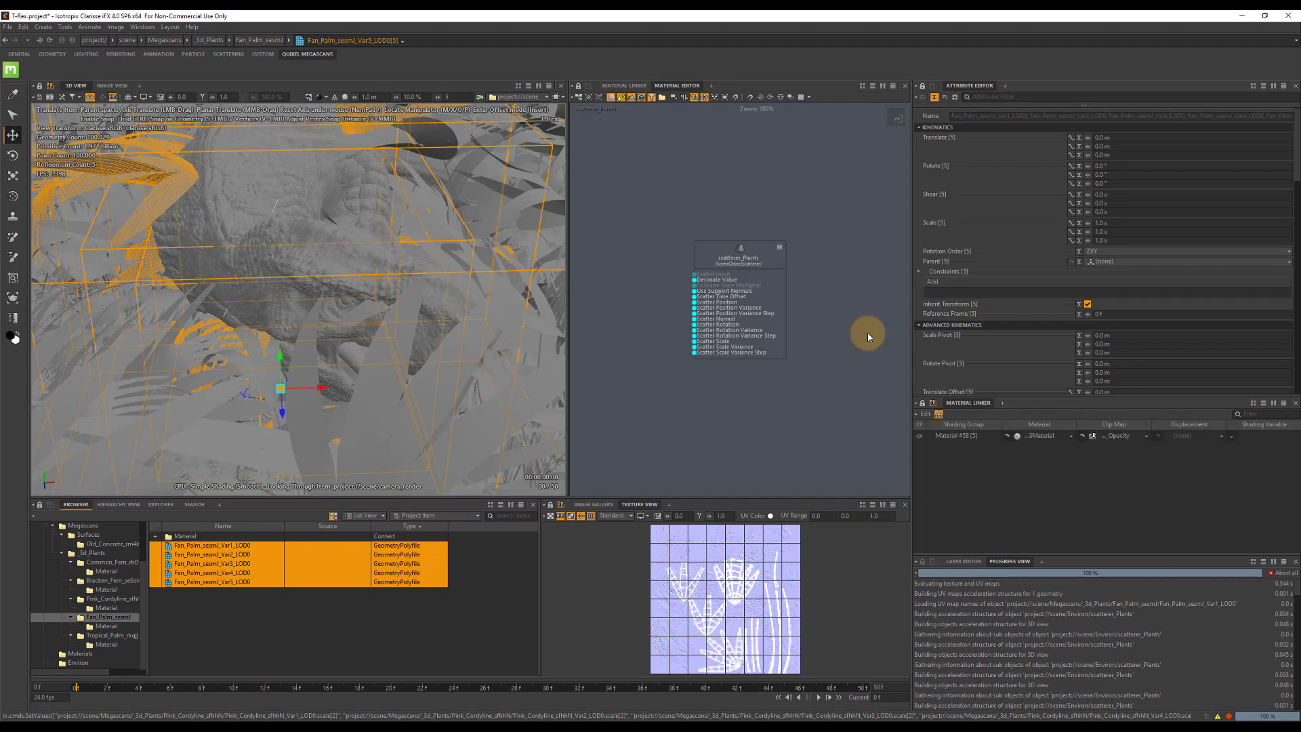
pyautogui.click(1140, 222)
pyautogui.write('0.1')
pyautogui.press('Tab')
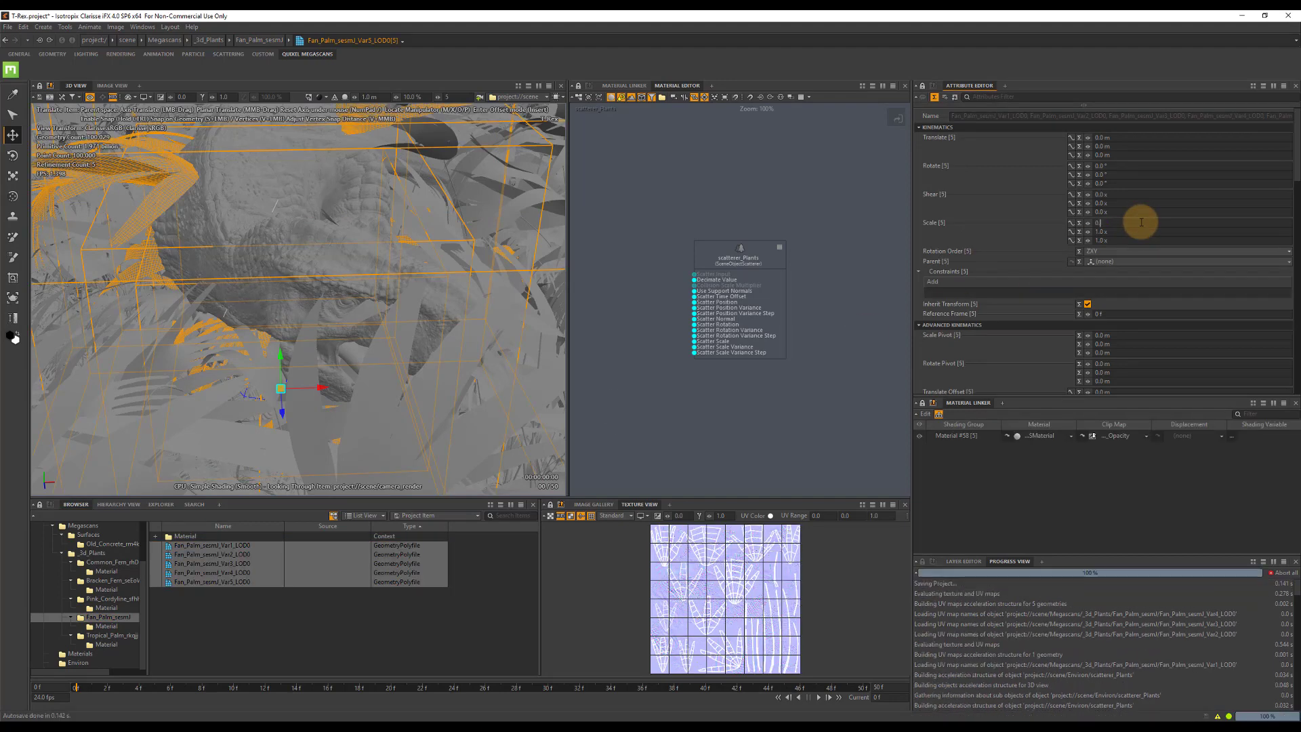
pyautogui.write('0.1')
pyautogui.press('Tab')
pyautogui.write('0.1')
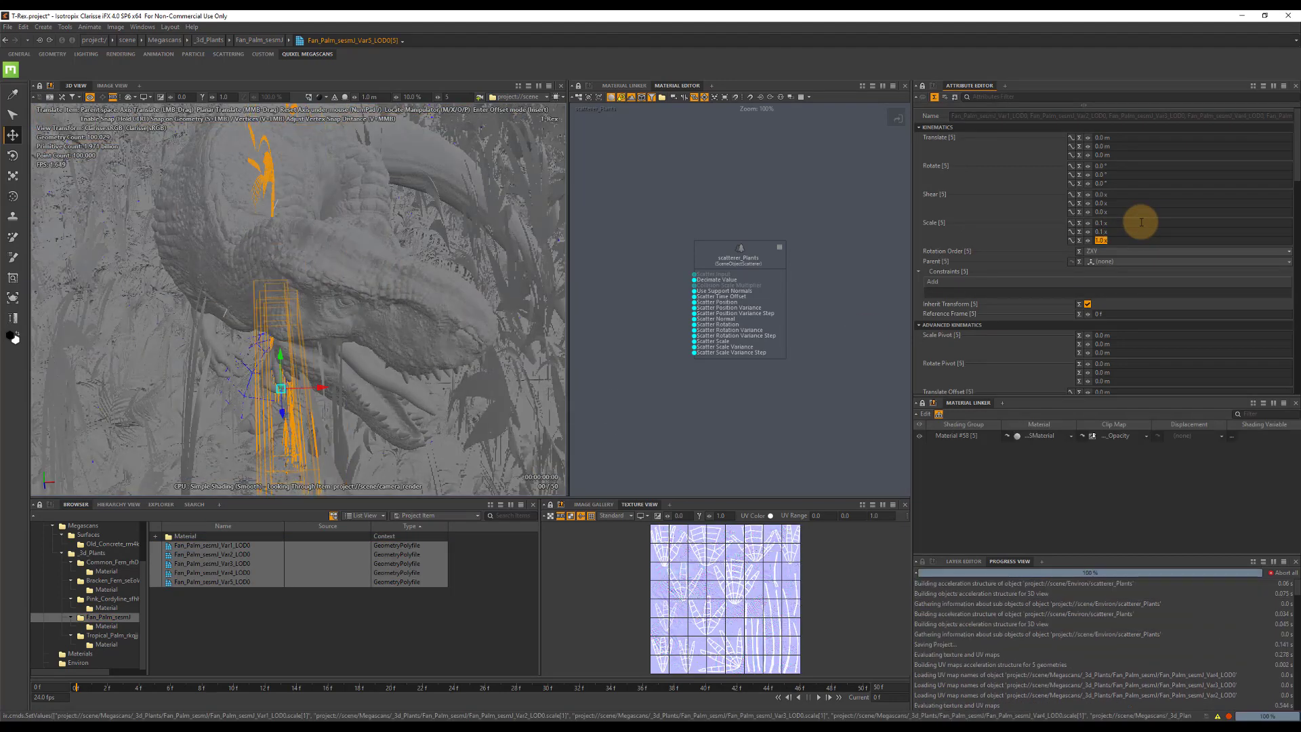
pyautogui.press('Tab')
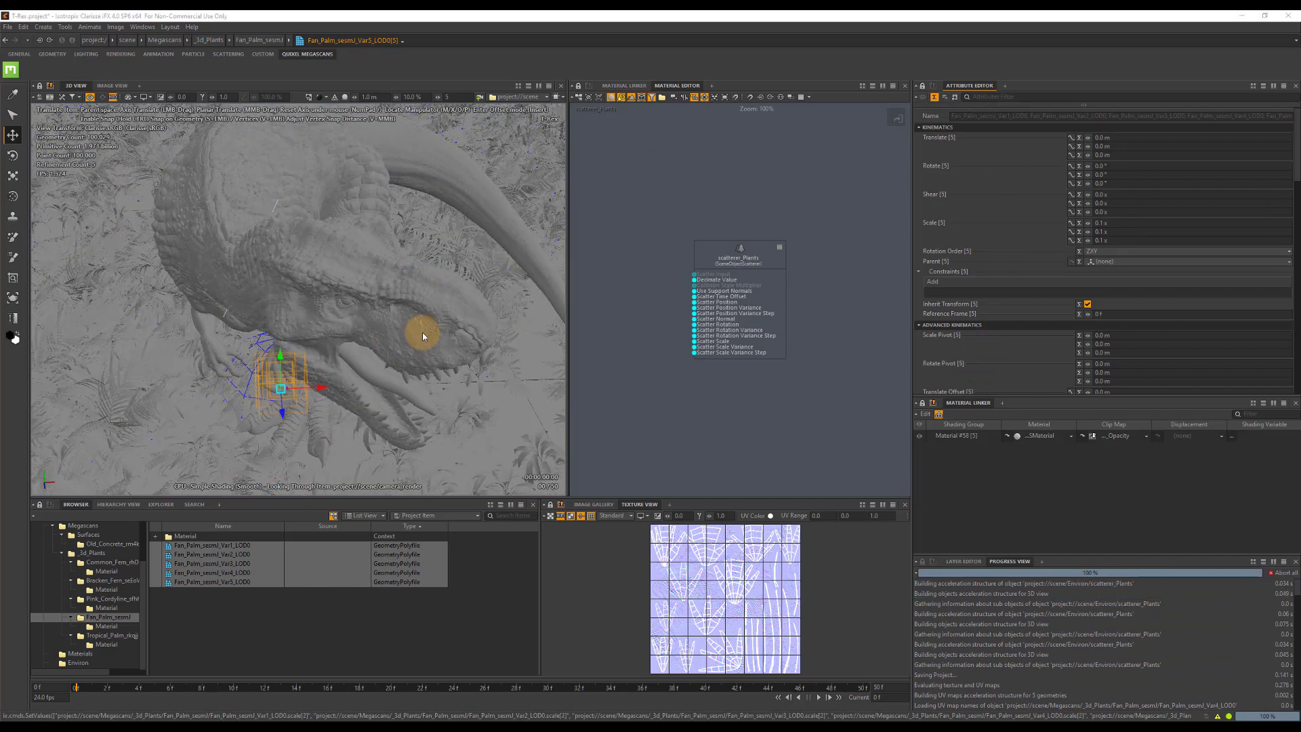
pyautogui.click(111, 86)
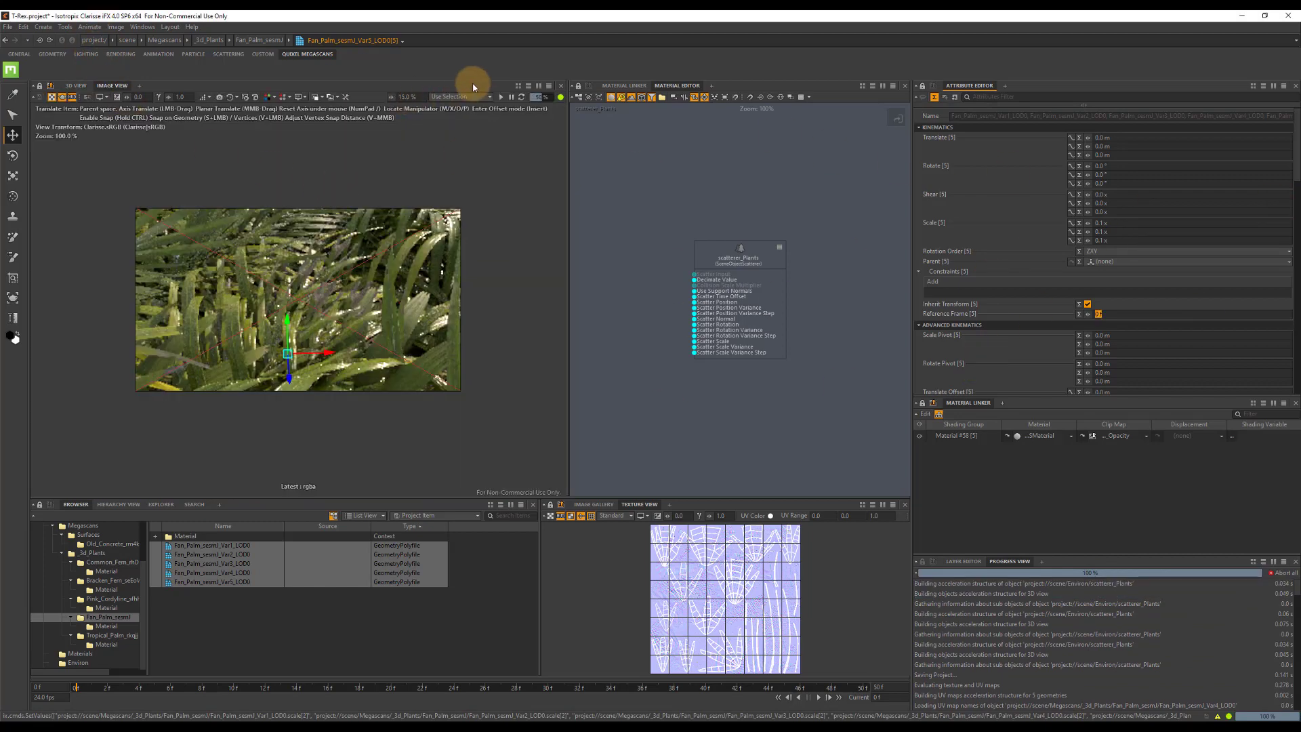
pyautogui.click(502, 96)
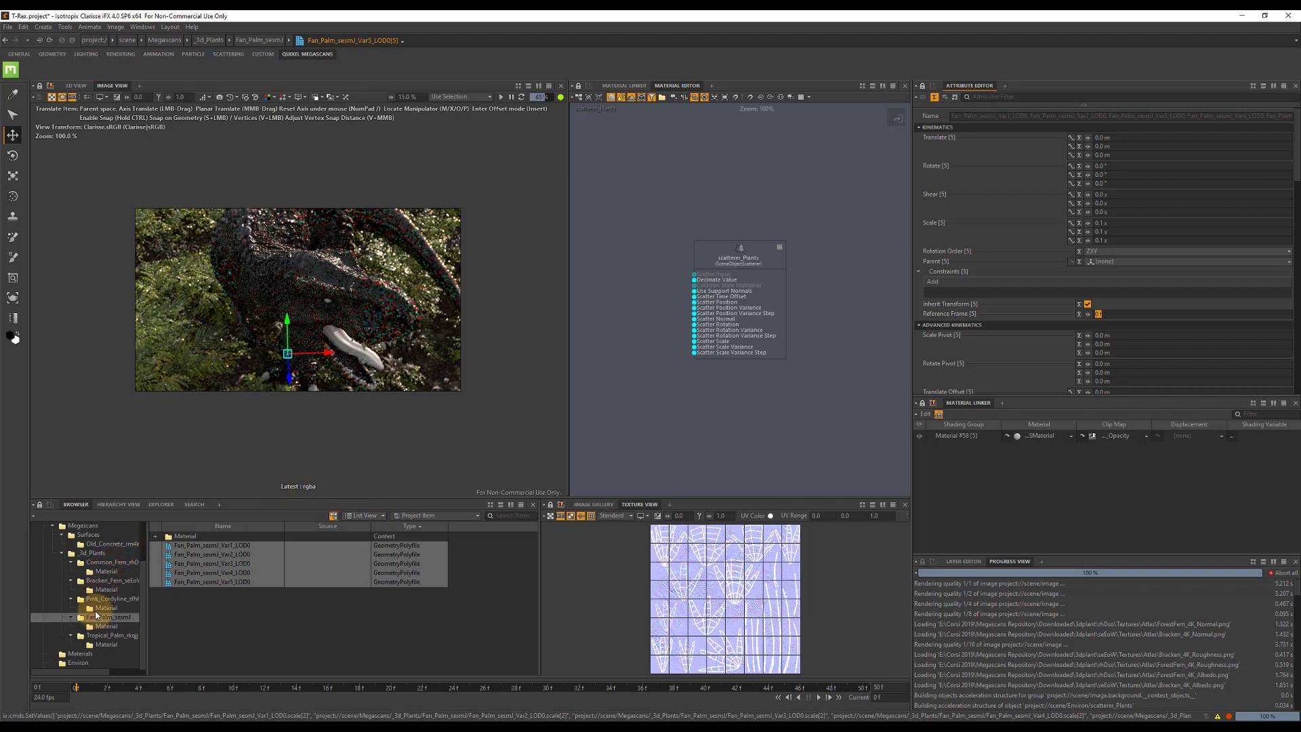
# Collapse the Megascans context and create a new point cloud geometry in the Environ context.
pyautogui.scroll(2, 146, 577)
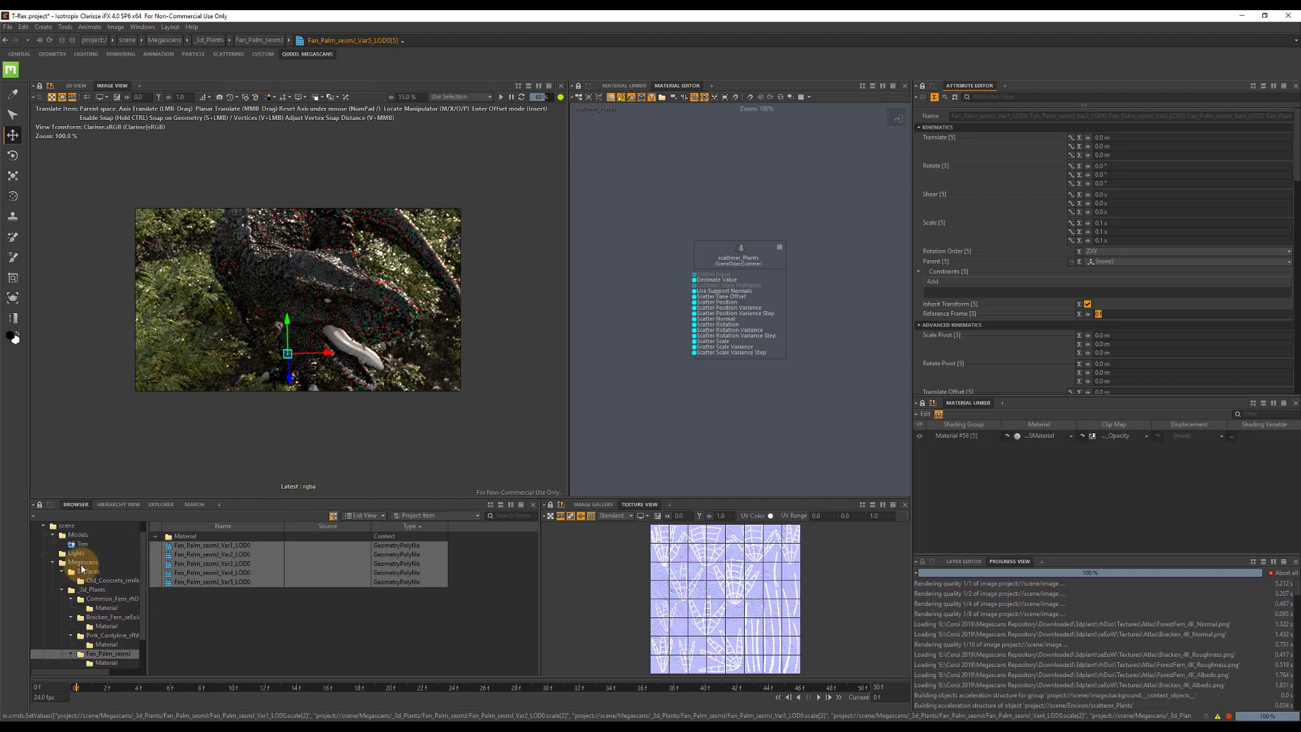
pyautogui.click(84, 562)
pyautogui.click(62, 562)
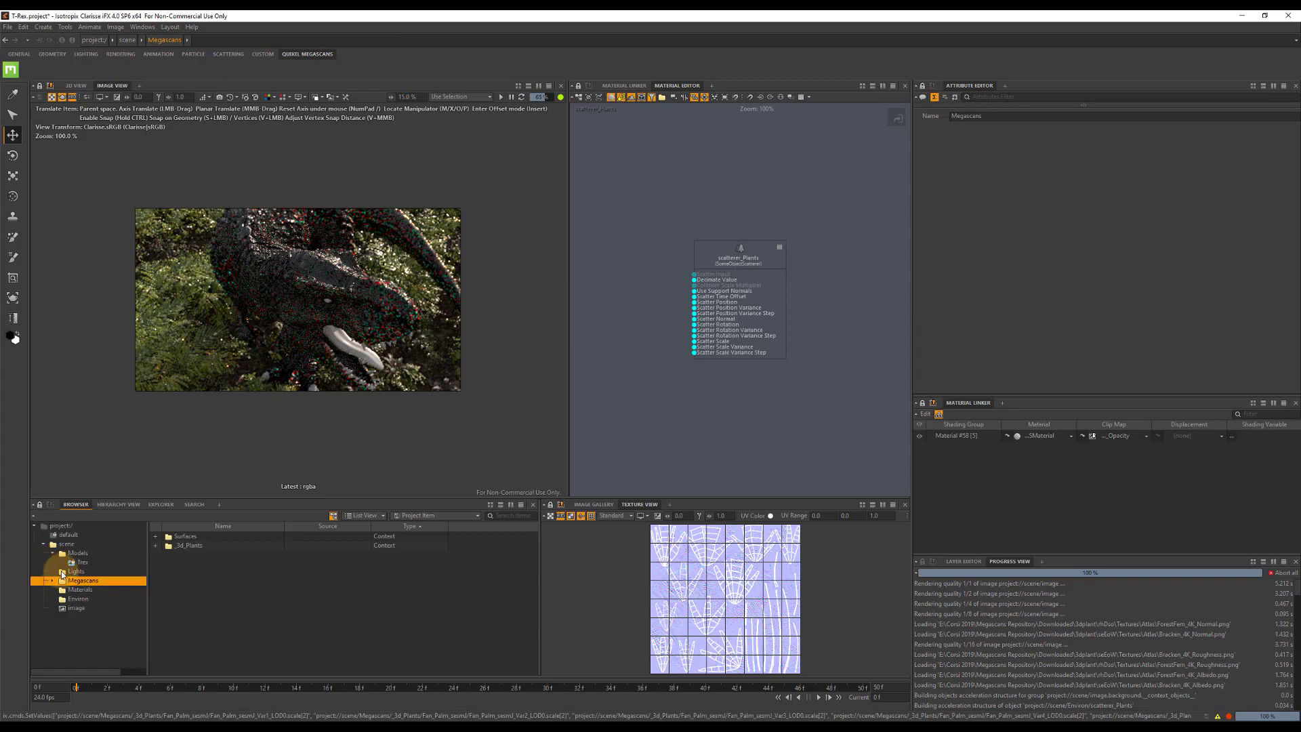
pyautogui.click(83, 600)
pyautogui.rightClick(199, 574)
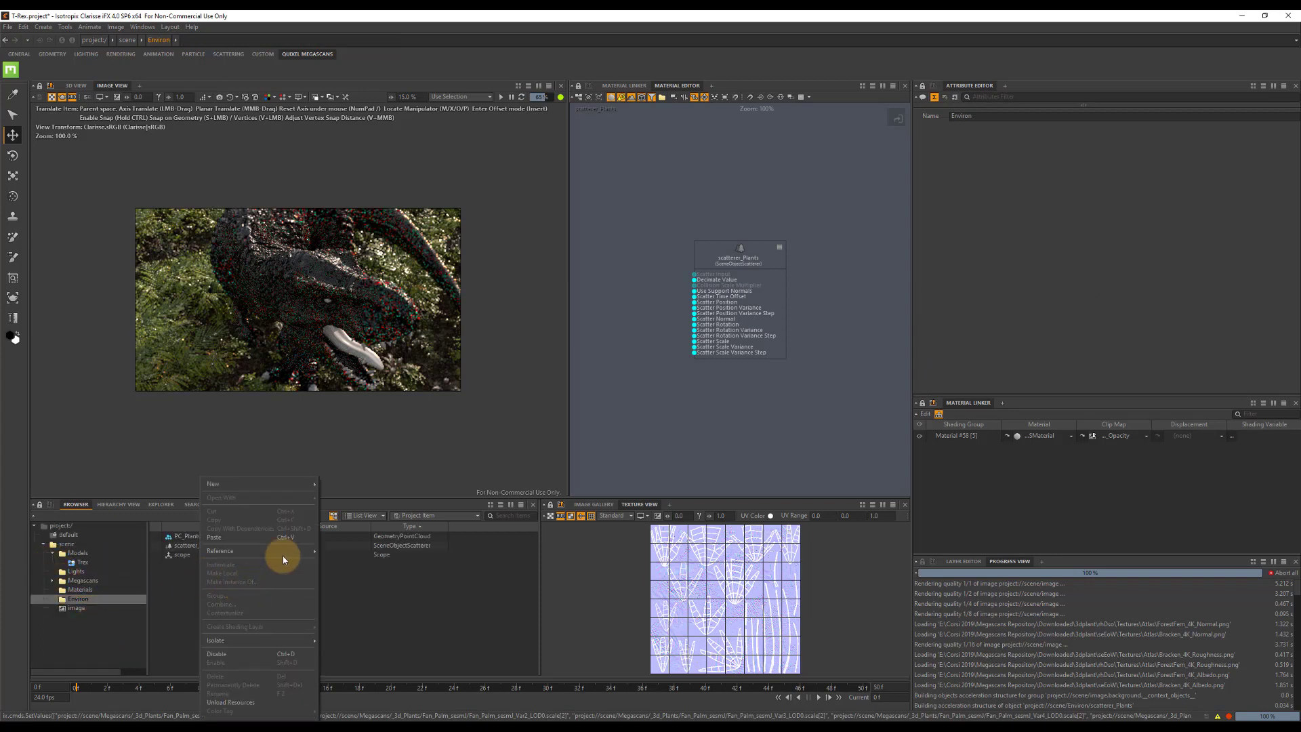
pyautogui.moveTo(305, 488)
pyautogui.moveTo(372, 506)
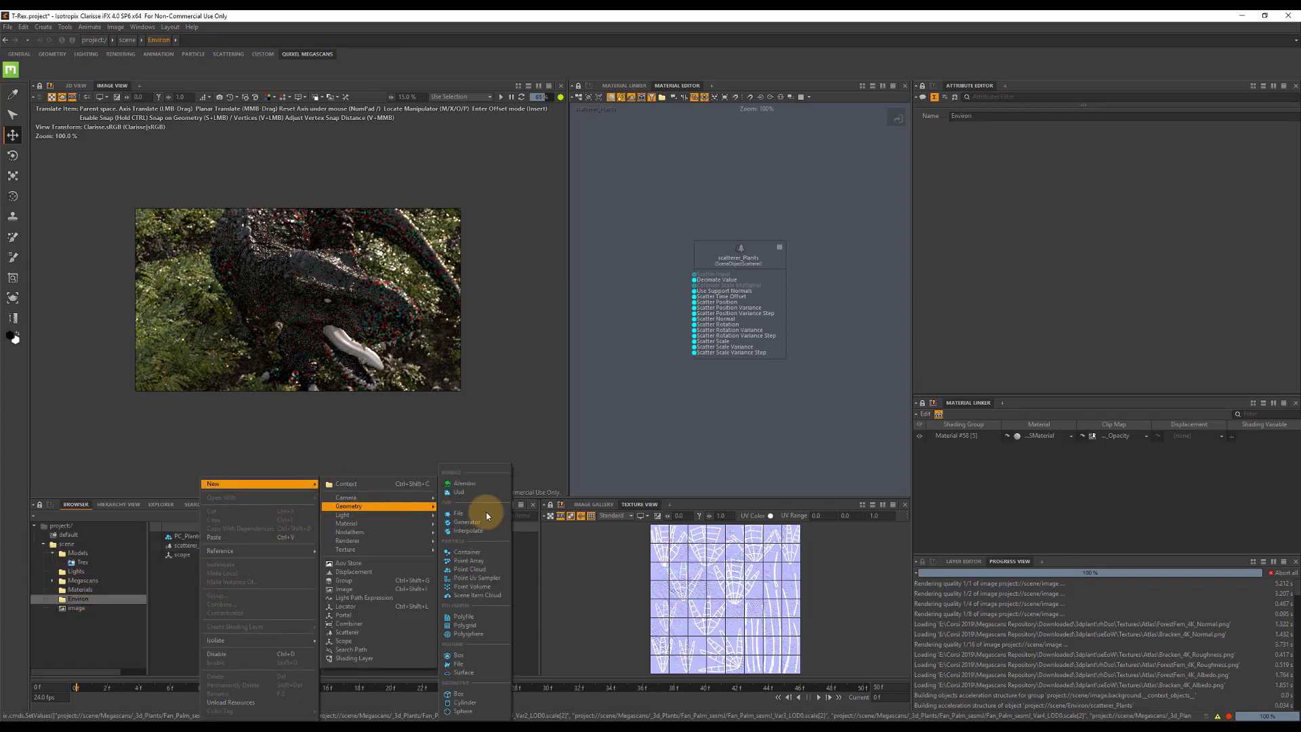
pyautogui.click(486, 572)
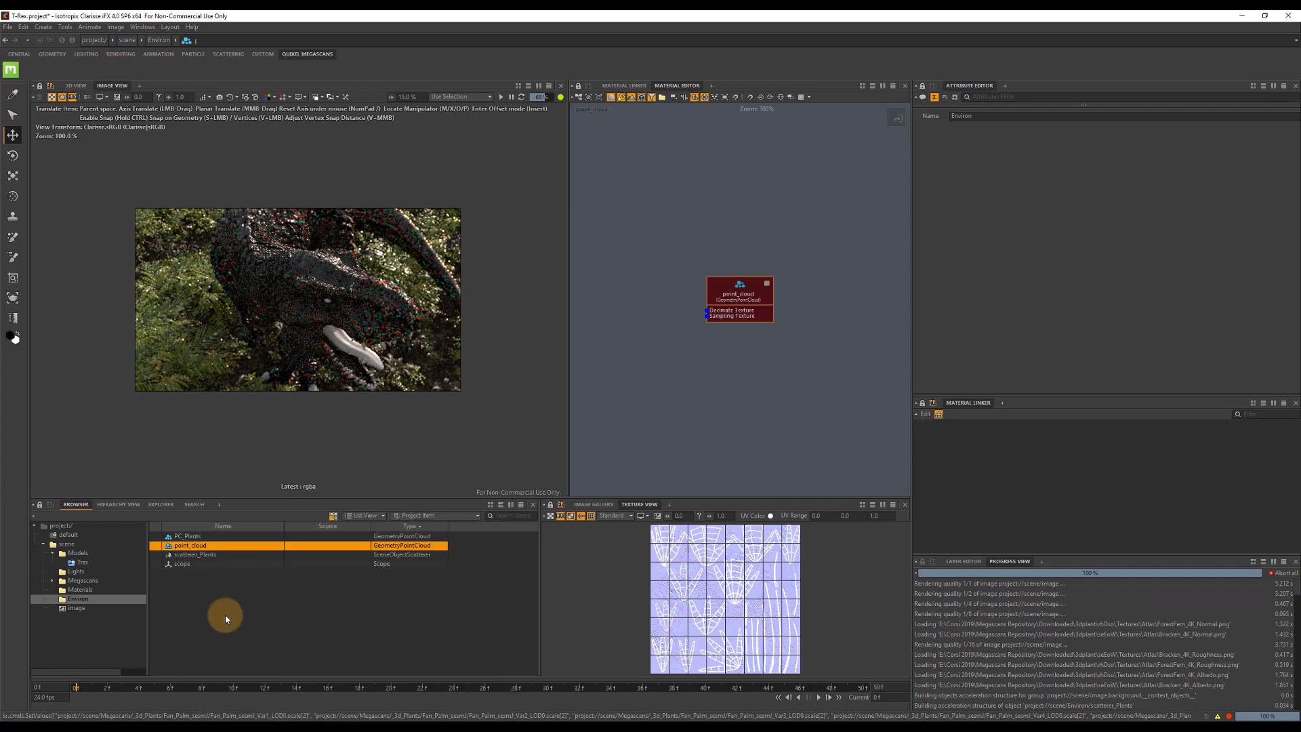
# Rename the new point cloud as PC_Trees.
pyautogui.click(203, 546)
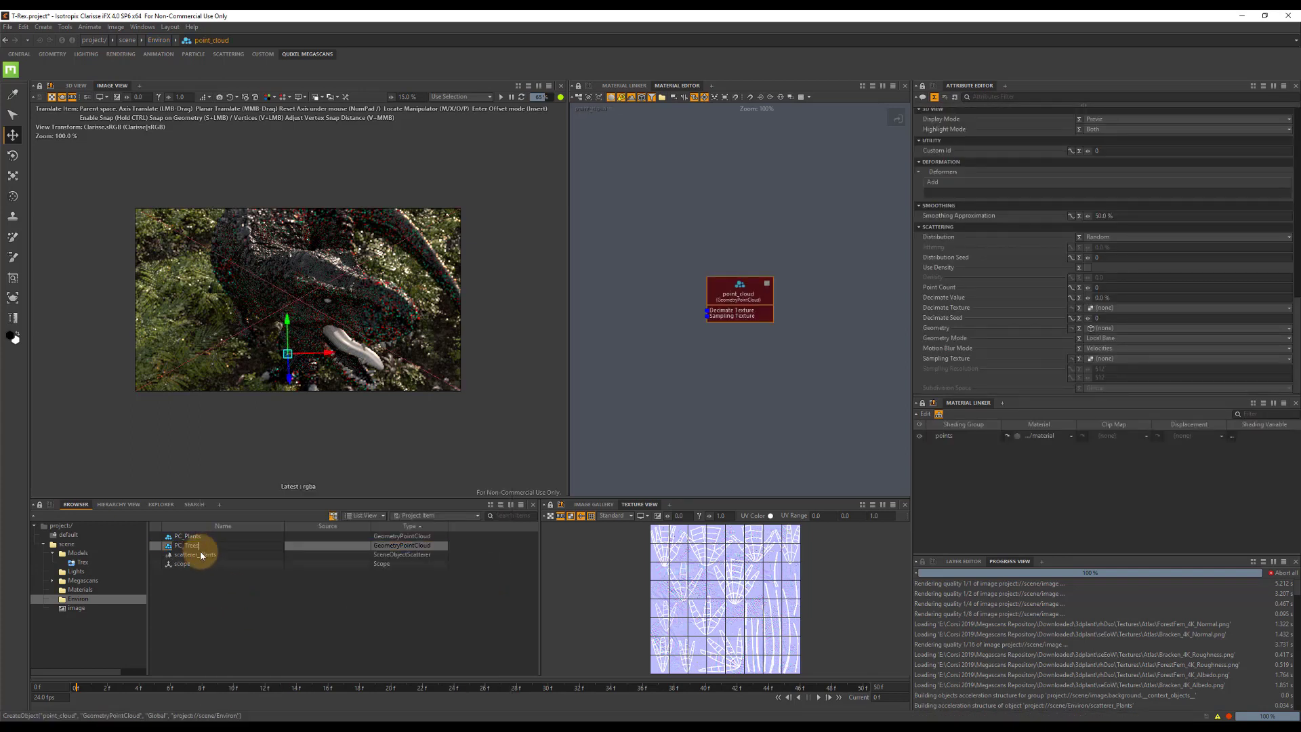
pyautogui.press('Return')
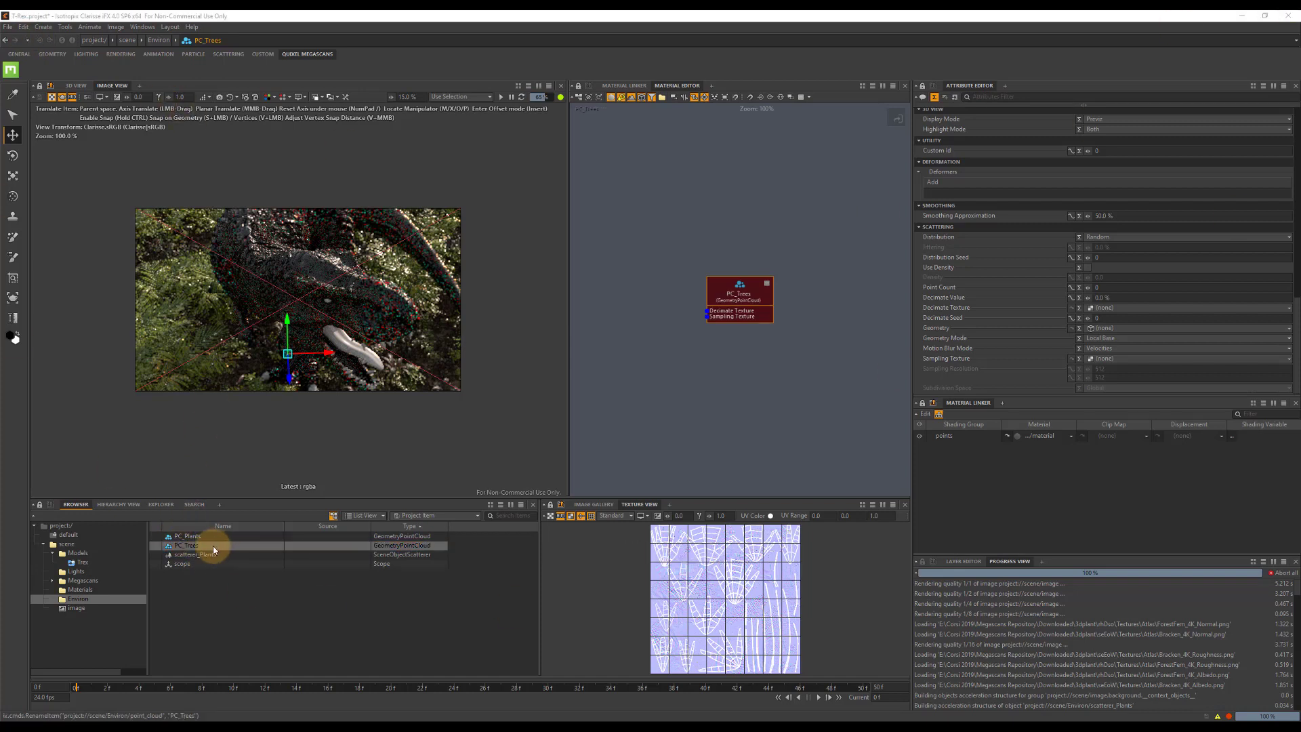
# Create a scope texture in the Materials context and assign it as the decimate texture of PC_Plants.
pyautogui.click(185, 536)
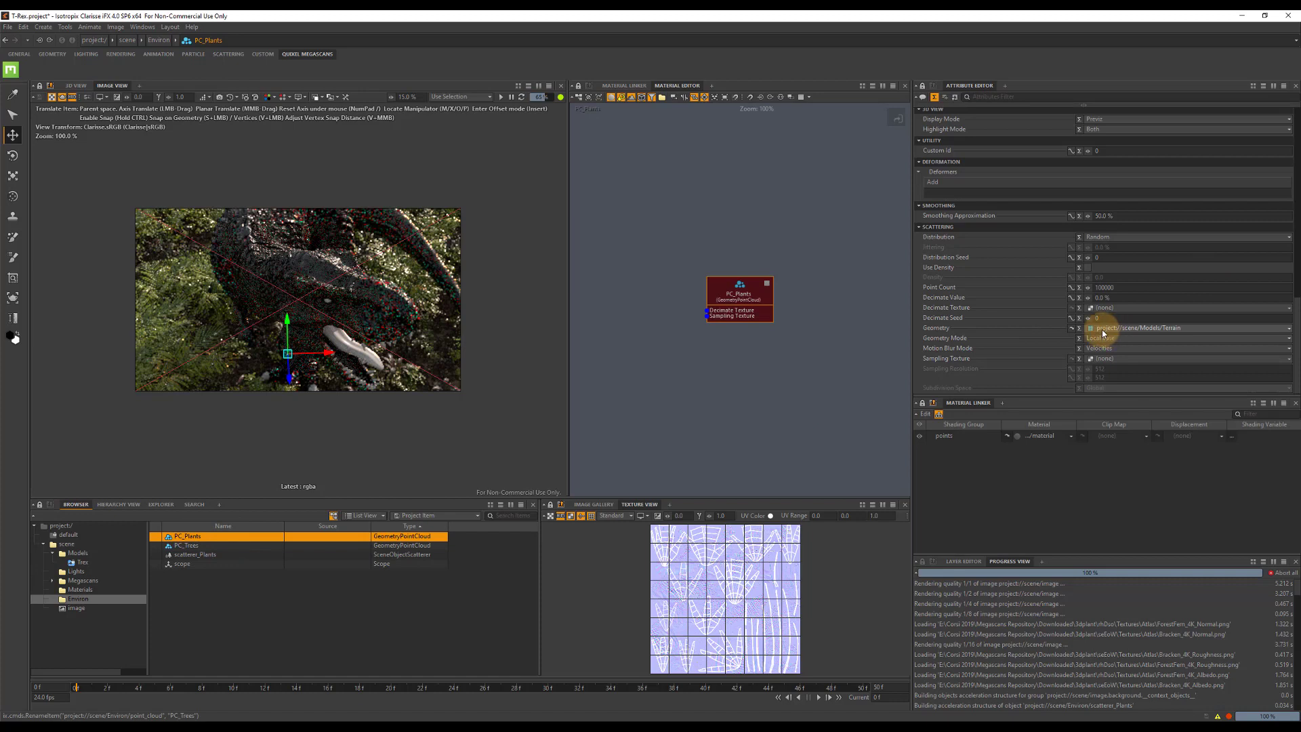
pyautogui.click(1117, 308)
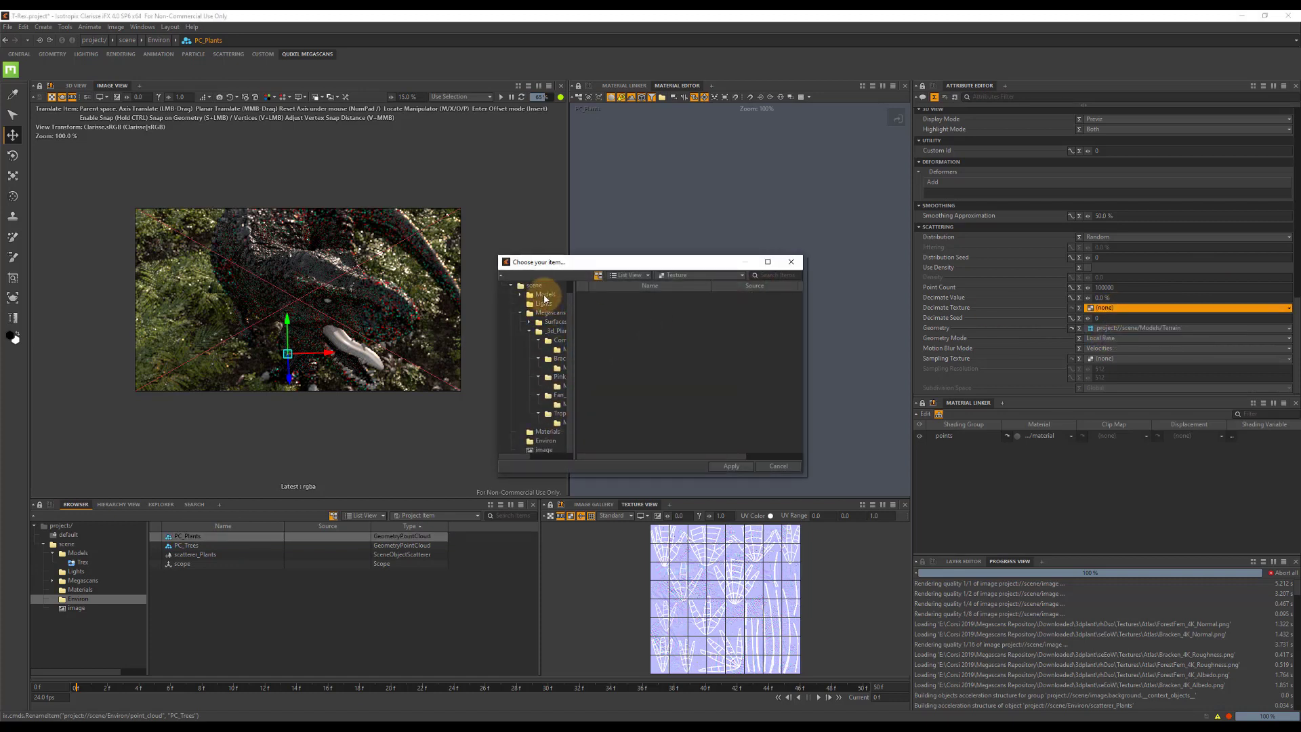
pyautogui.click(547, 432)
pyautogui.rightClick(626, 370)
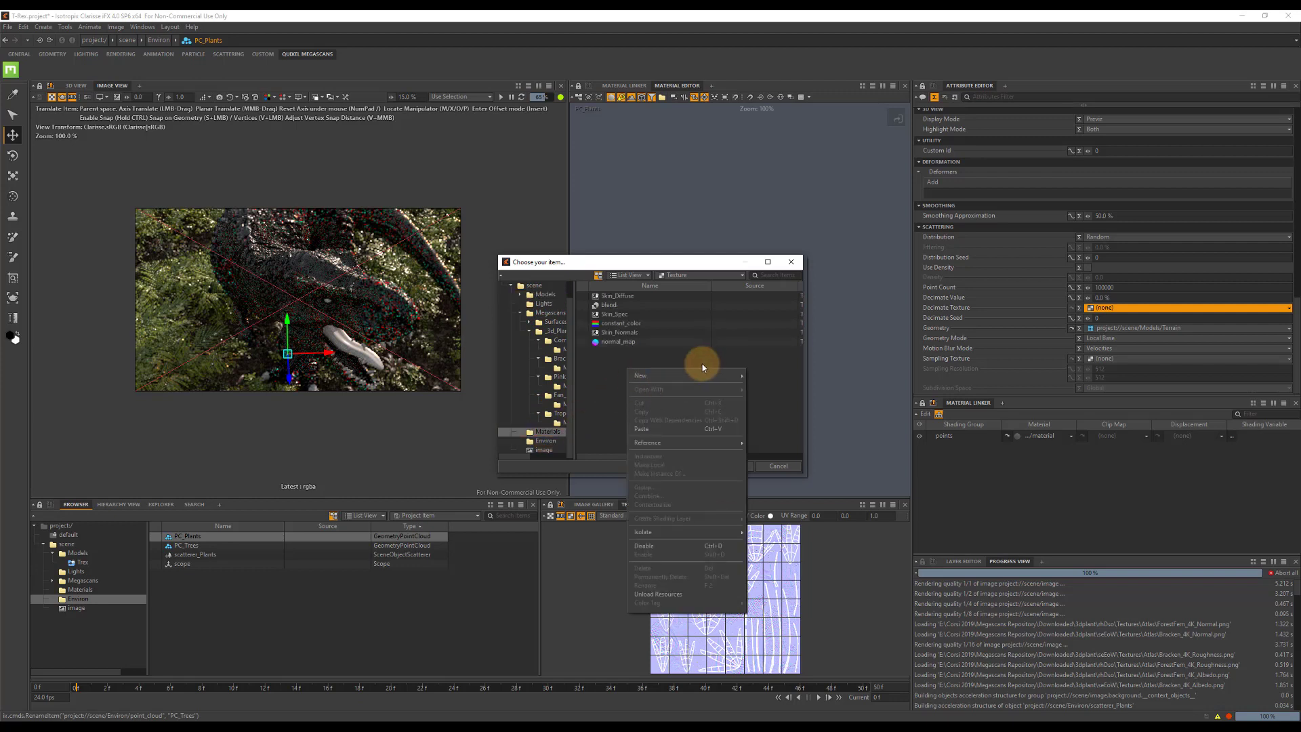
pyautogui.moveTo(734, 379)
pyautogui.moveTo(815, 391)
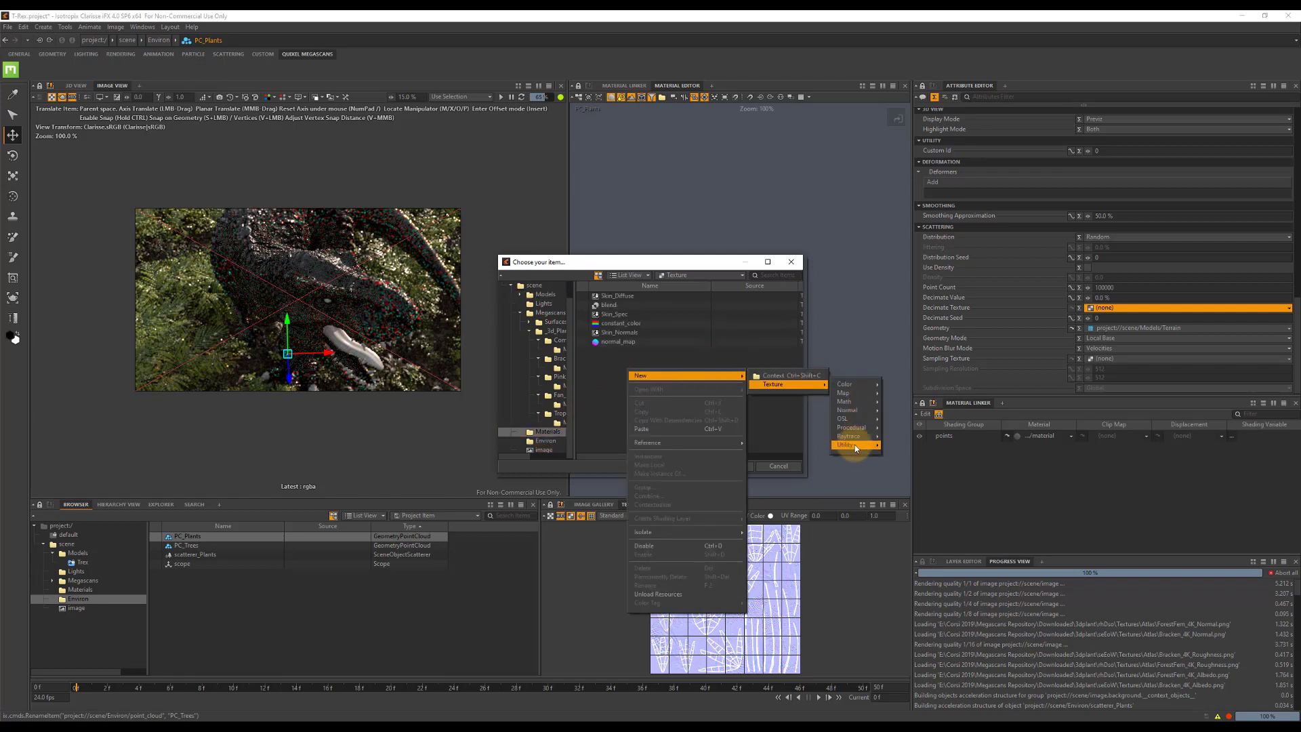
pyautogui.moveTo(855, 445)
pyautogui.click(911, 614)
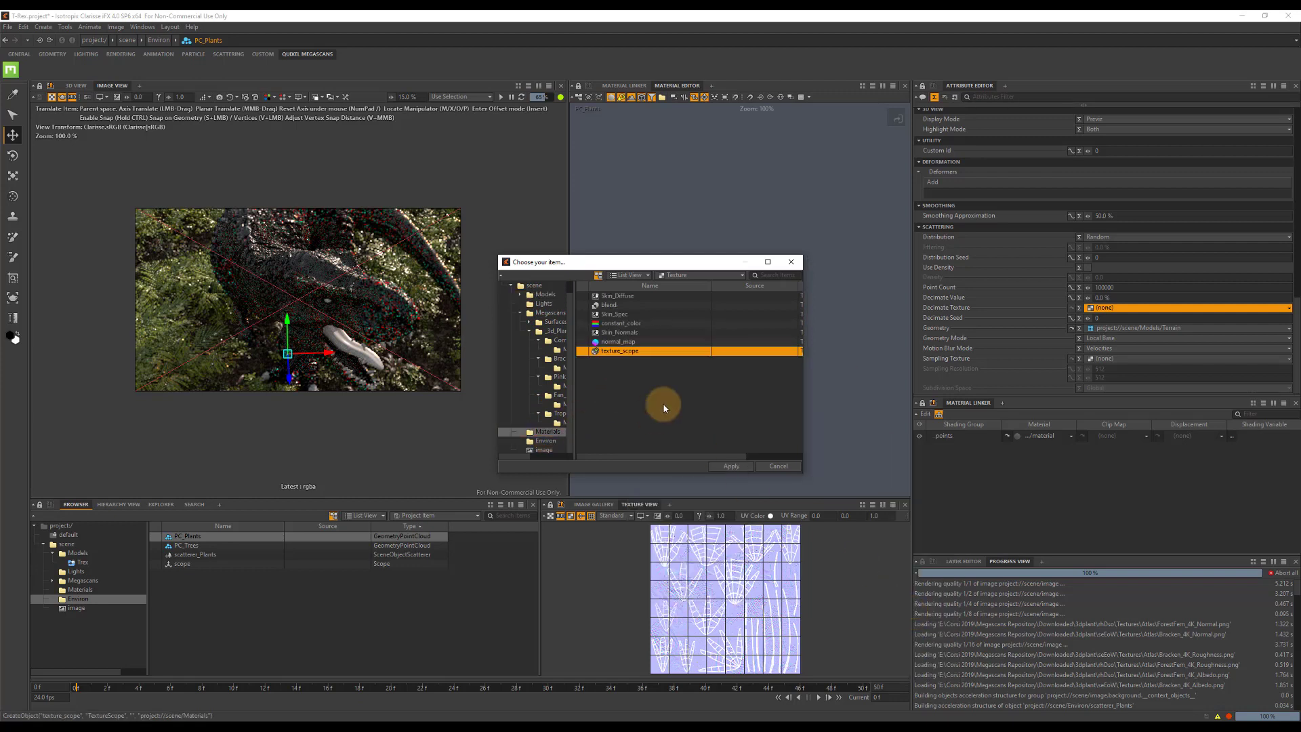
pyautogui.doubleClick(622, 352)
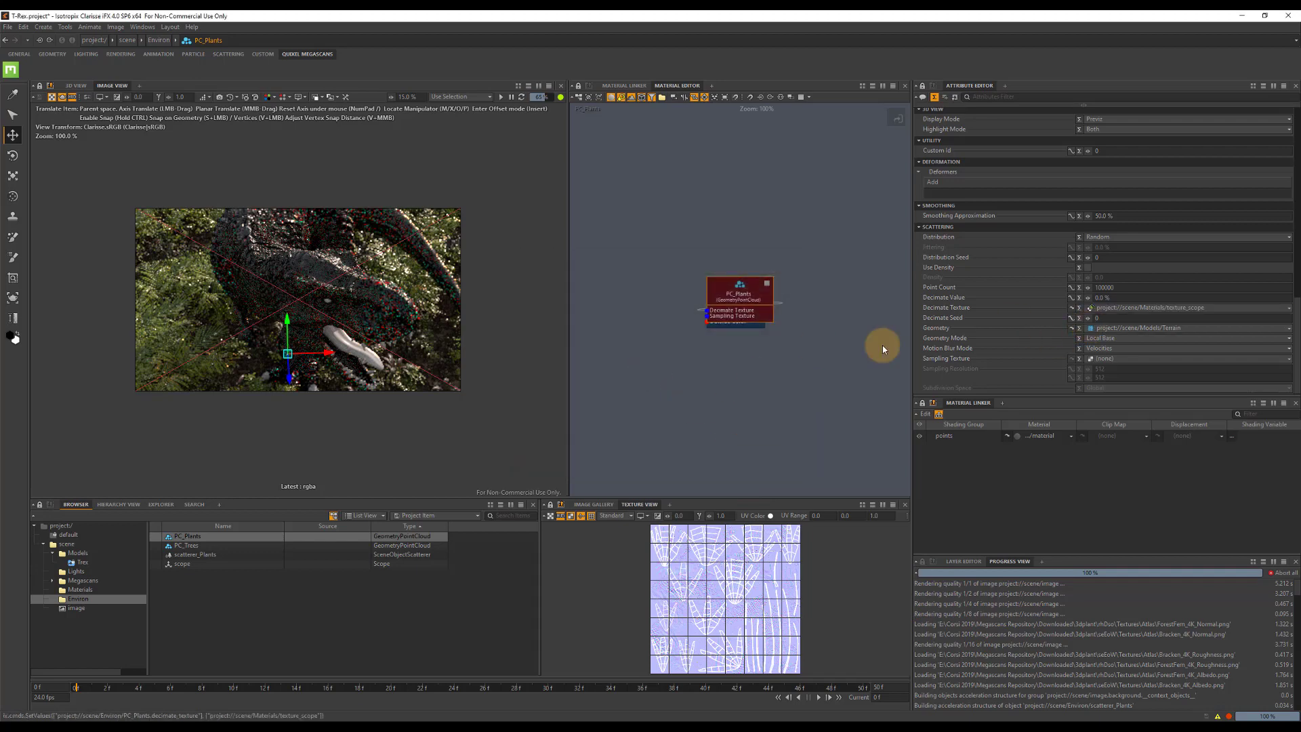
# Arrange the texture_scope node beside PC_Plants and add the scope from the Environ context to its scopes.
pyautogui.click(1073, 310)
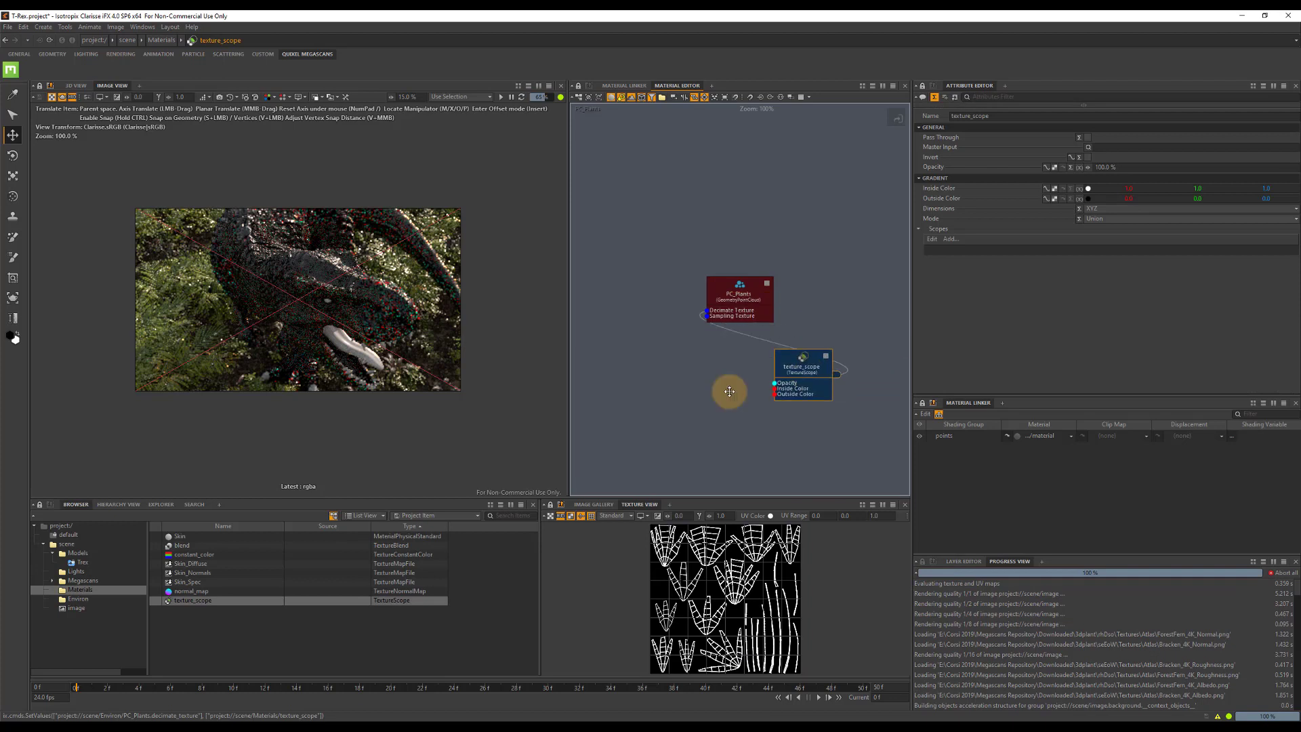
pyautogui.moveTo(729, 390); pyautogui.dragTo(610, 349)
pyautogui.click(949, 240)
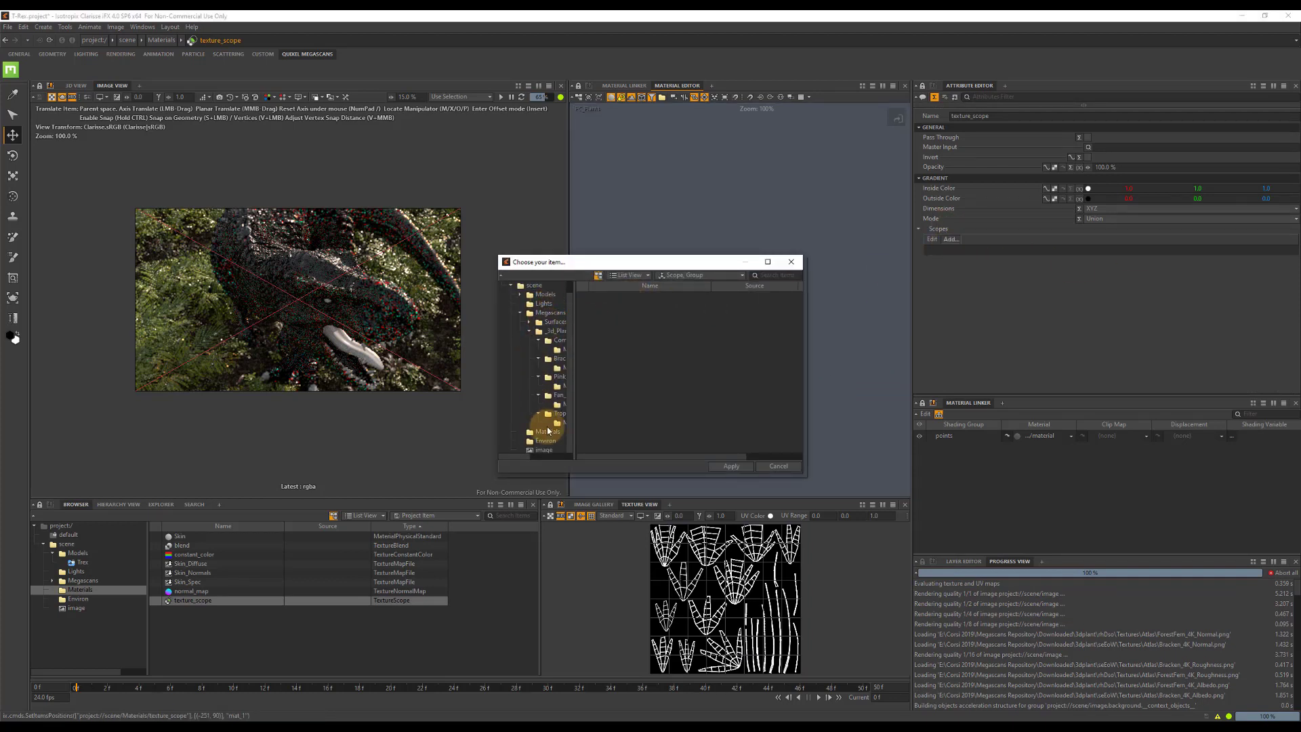
pyautogui.click(551, 442)
pyautogui.doubleClick(608, 296)
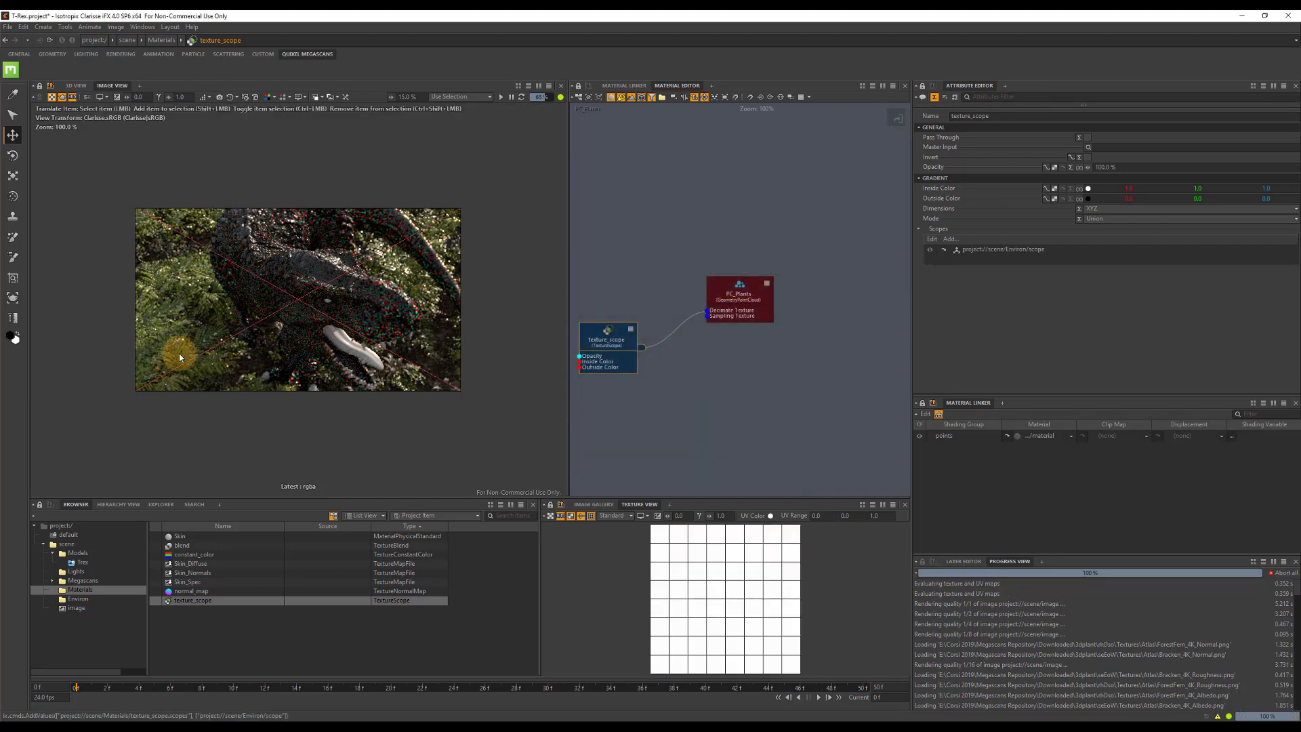
# Show the 3D view and enable Inside Out on the Environ scope linked to texture_scope.
pyautogui.click(75, 85)
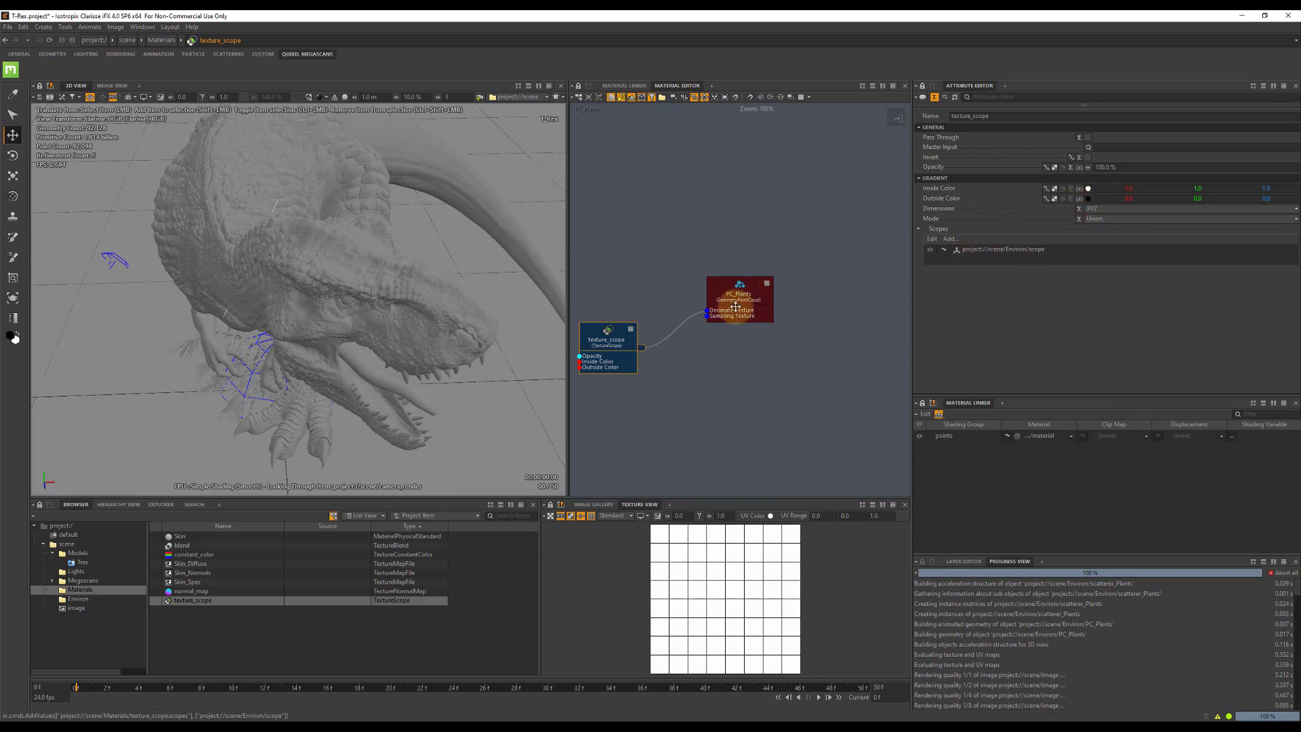
pyautogui.click(941, 249)
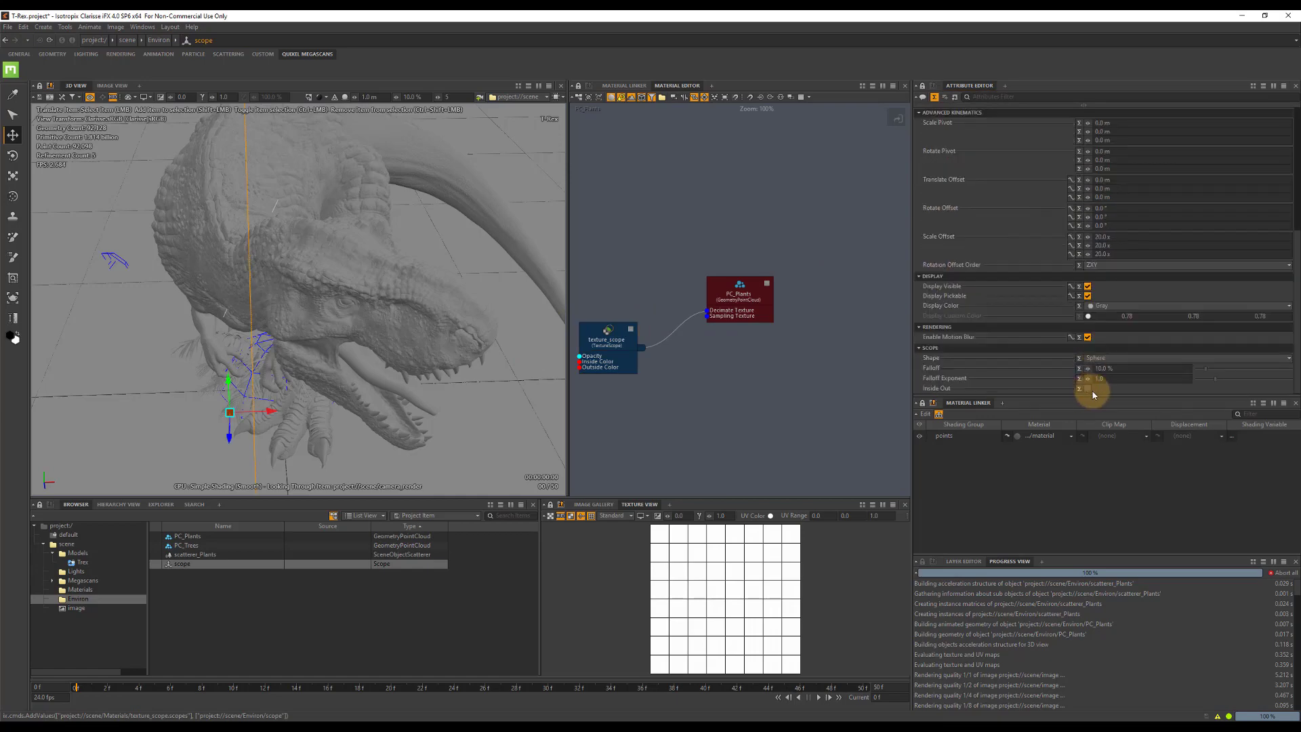
pyautogui.click(1086, 389)
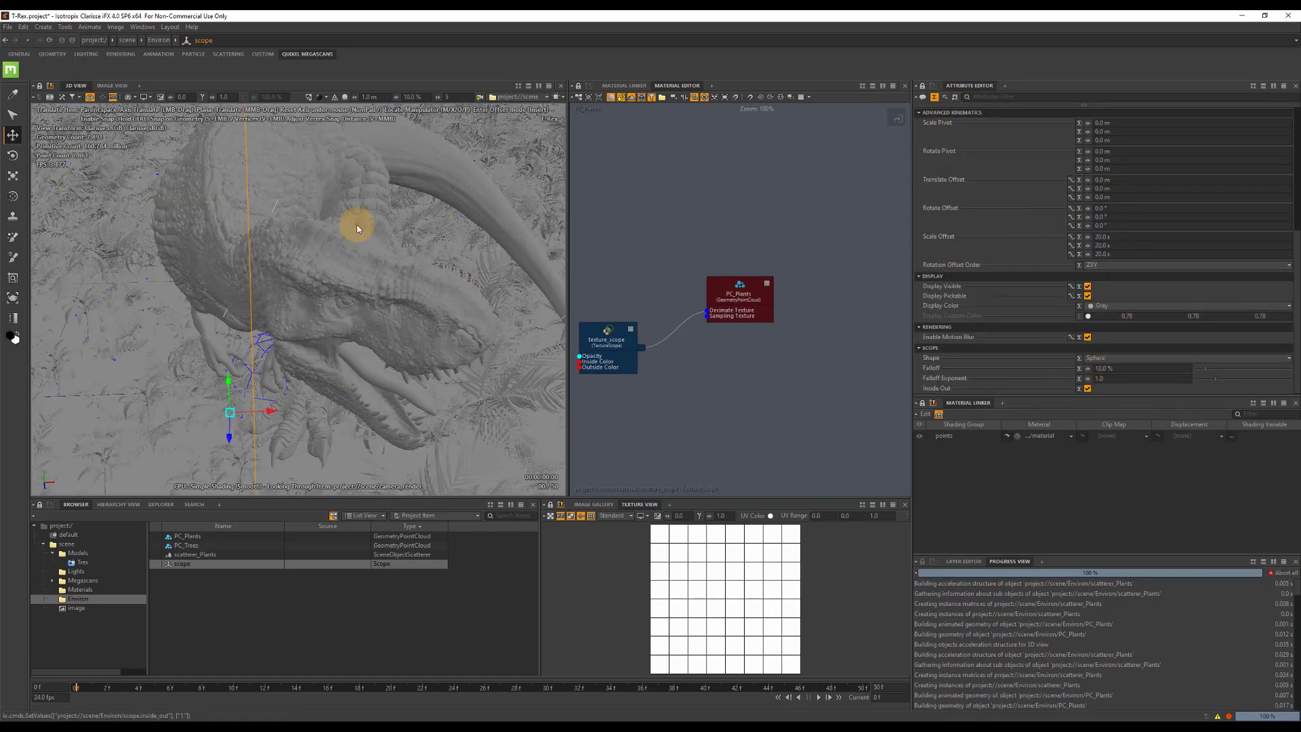
# Reference the recent file ST_Tree_01.abc into the Models context.
pyautogui.click(66, 544)
pyautogui.click(74, 553)
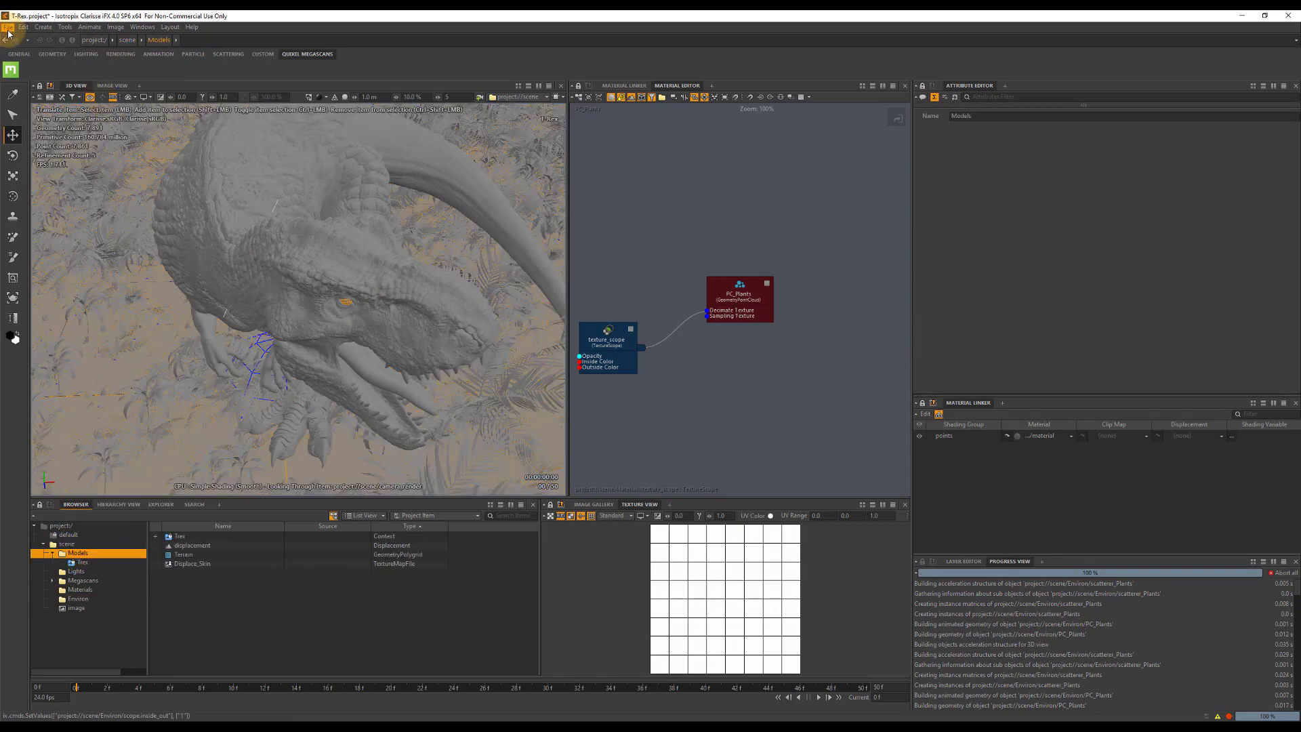
pyautogui.click(8, 27)
pyautogui.moveTo(54, 123)
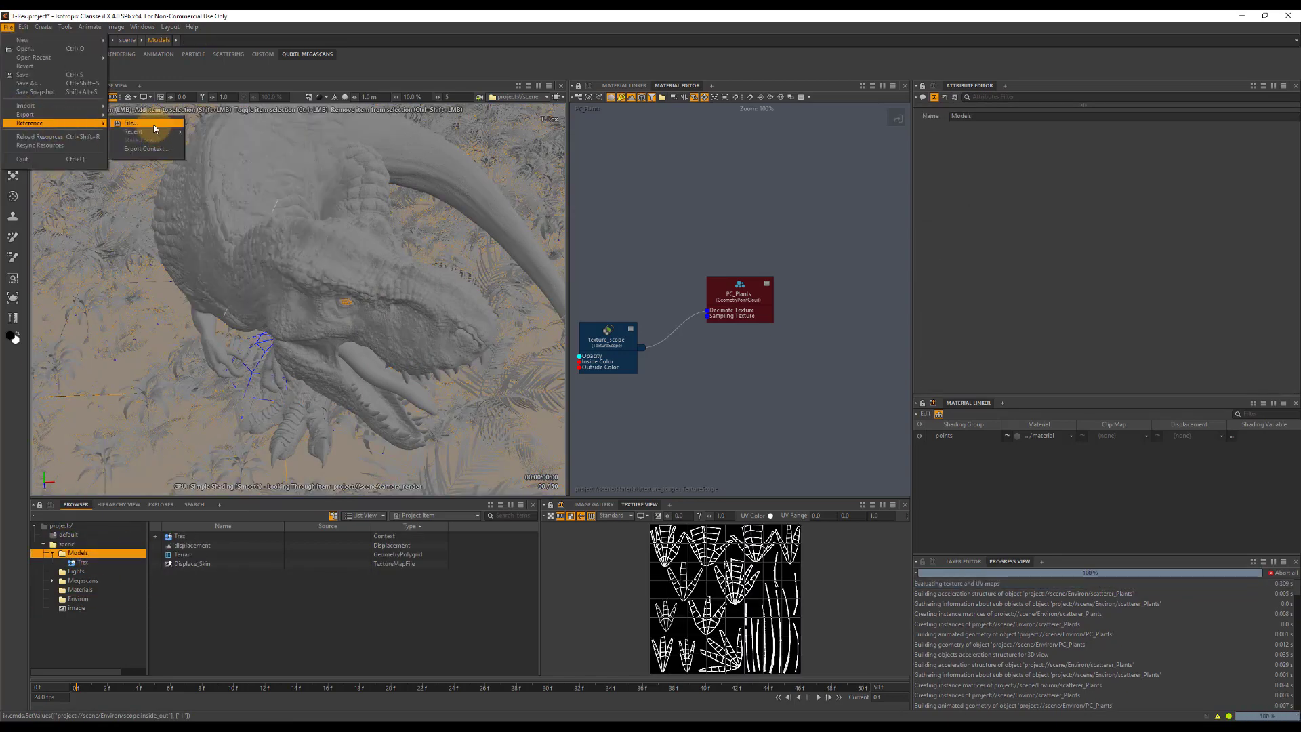
pyautogui.moveTo(153, 132)
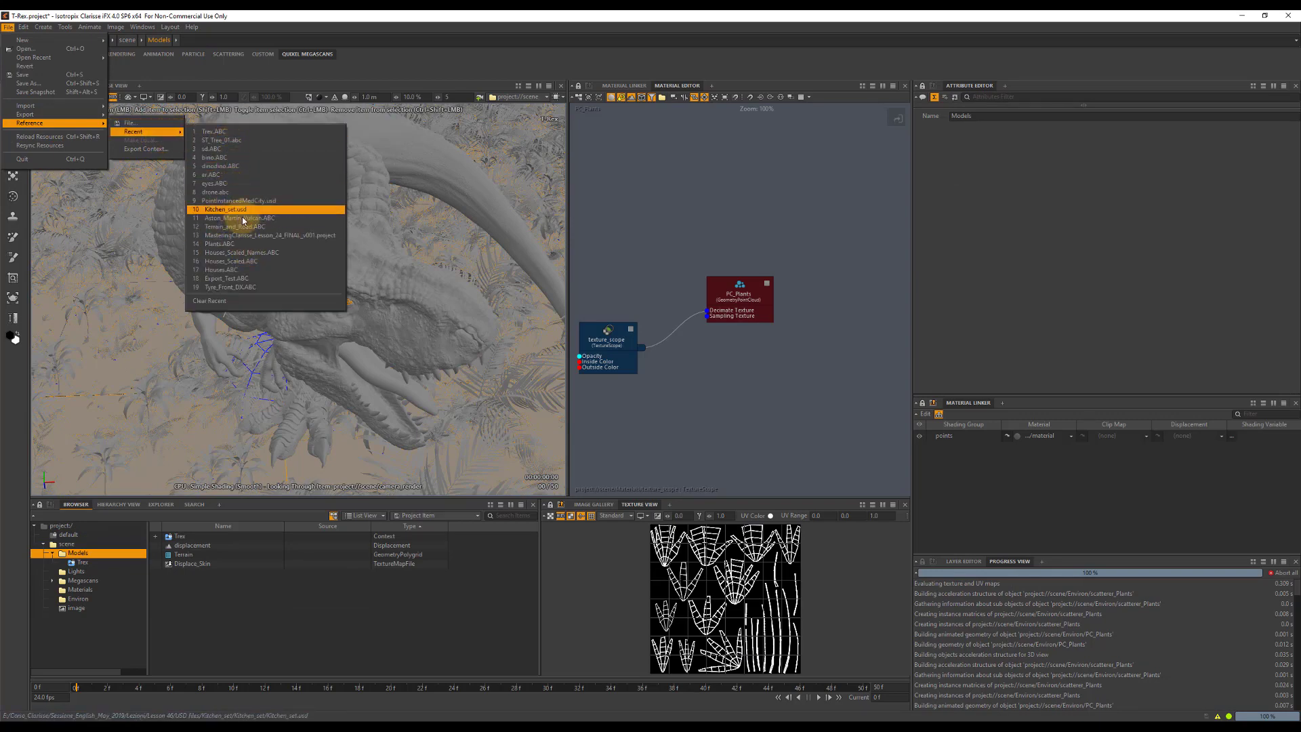
pyautogui.click(246, 140)
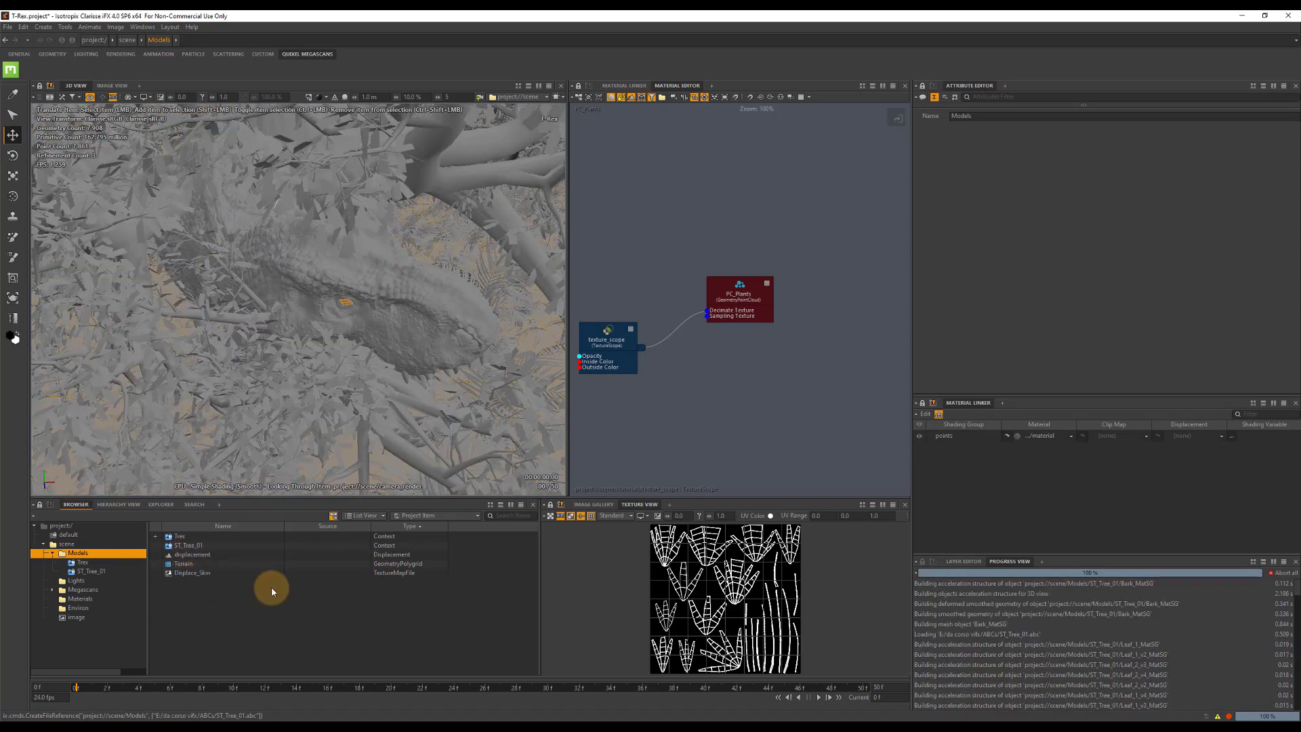
# Create a combiner in the Models context and name it combiner_Tree.
pyautogui.click(189, 546)
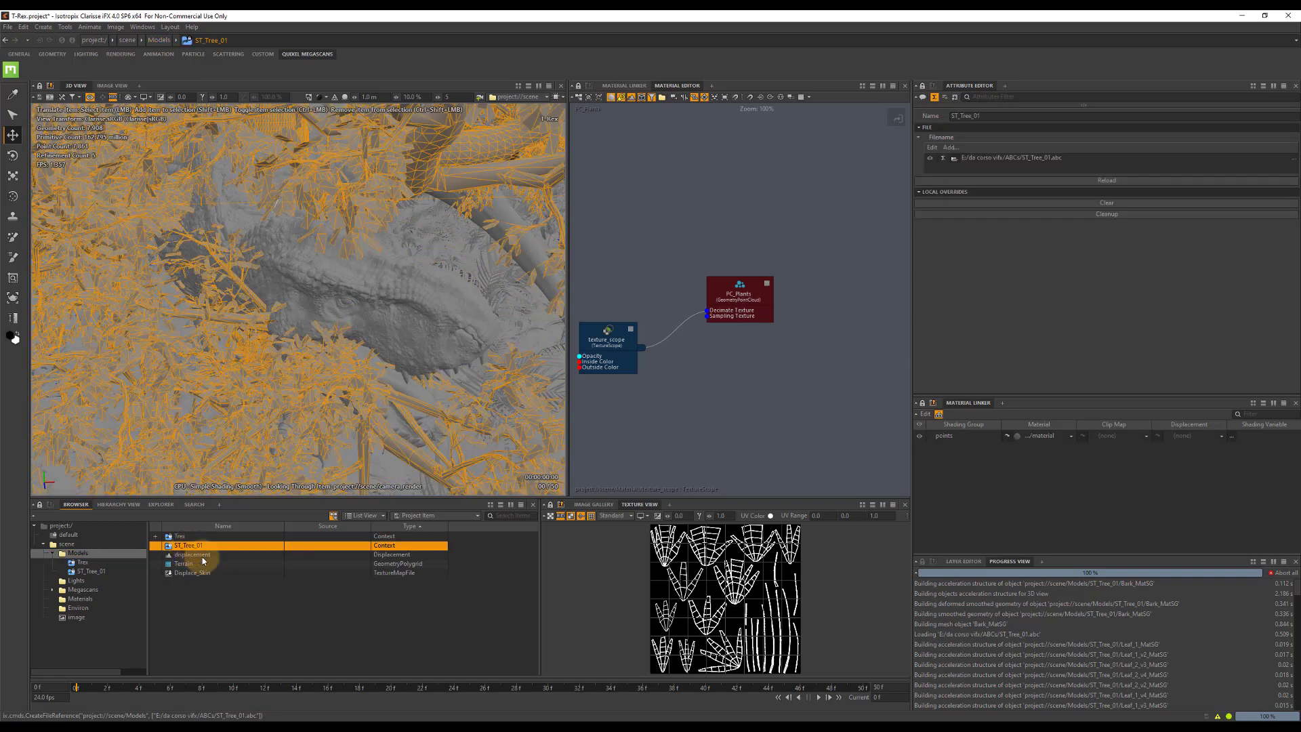
pyautogui.rightClick(176, 602)
pyautogui.moveTo(273, 483)
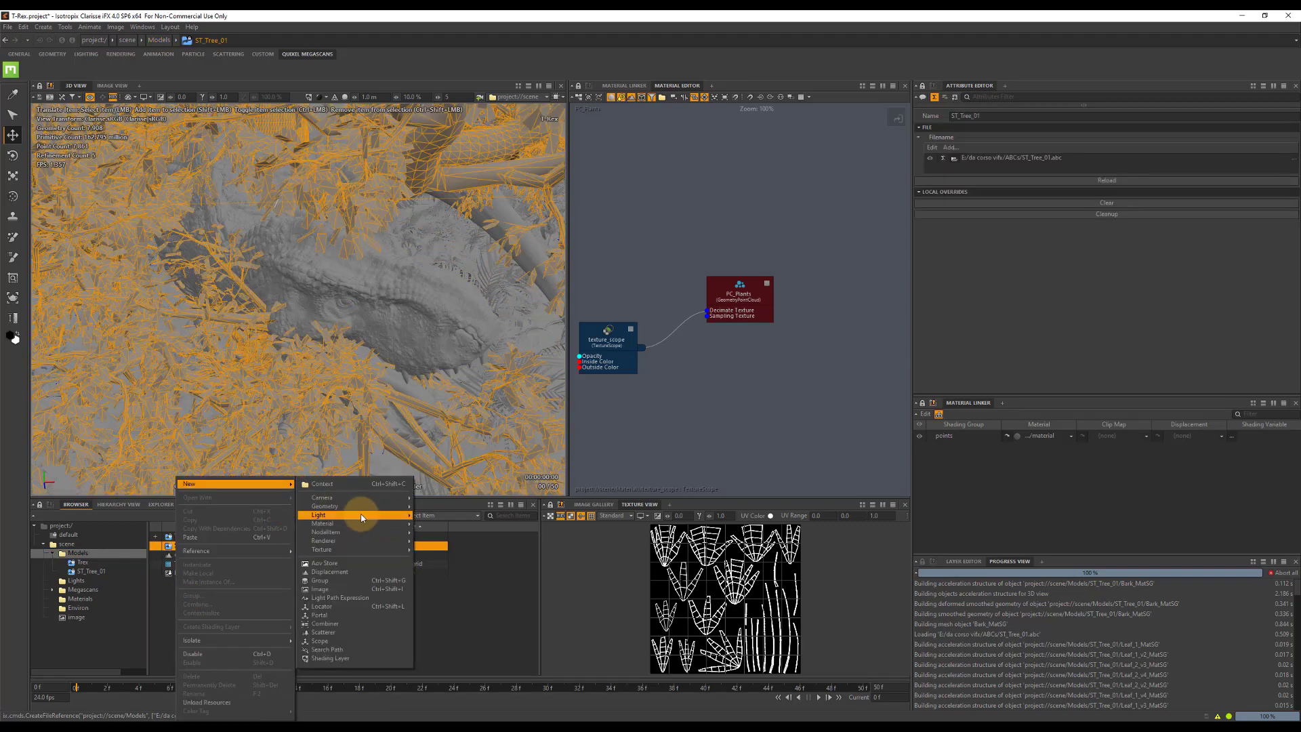
pyautogui.moveTo(366, 506)
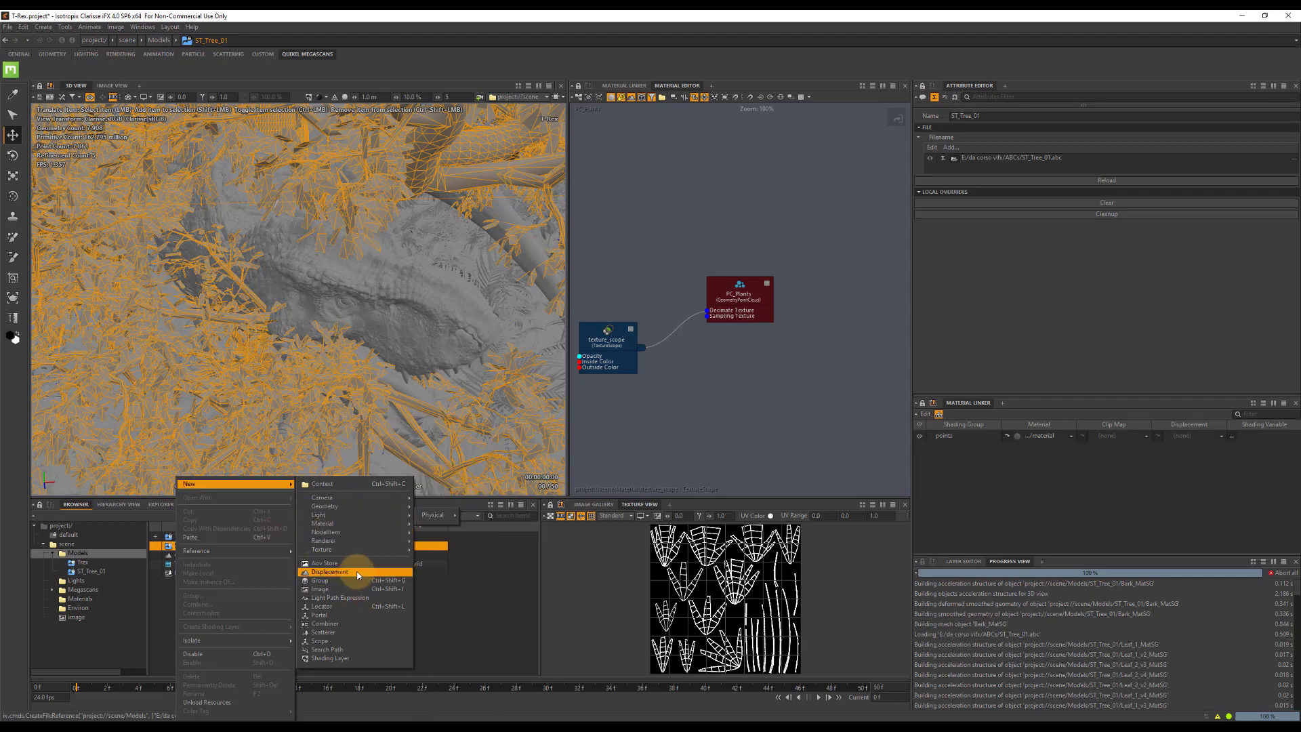
pyautogui.click(326, 623)
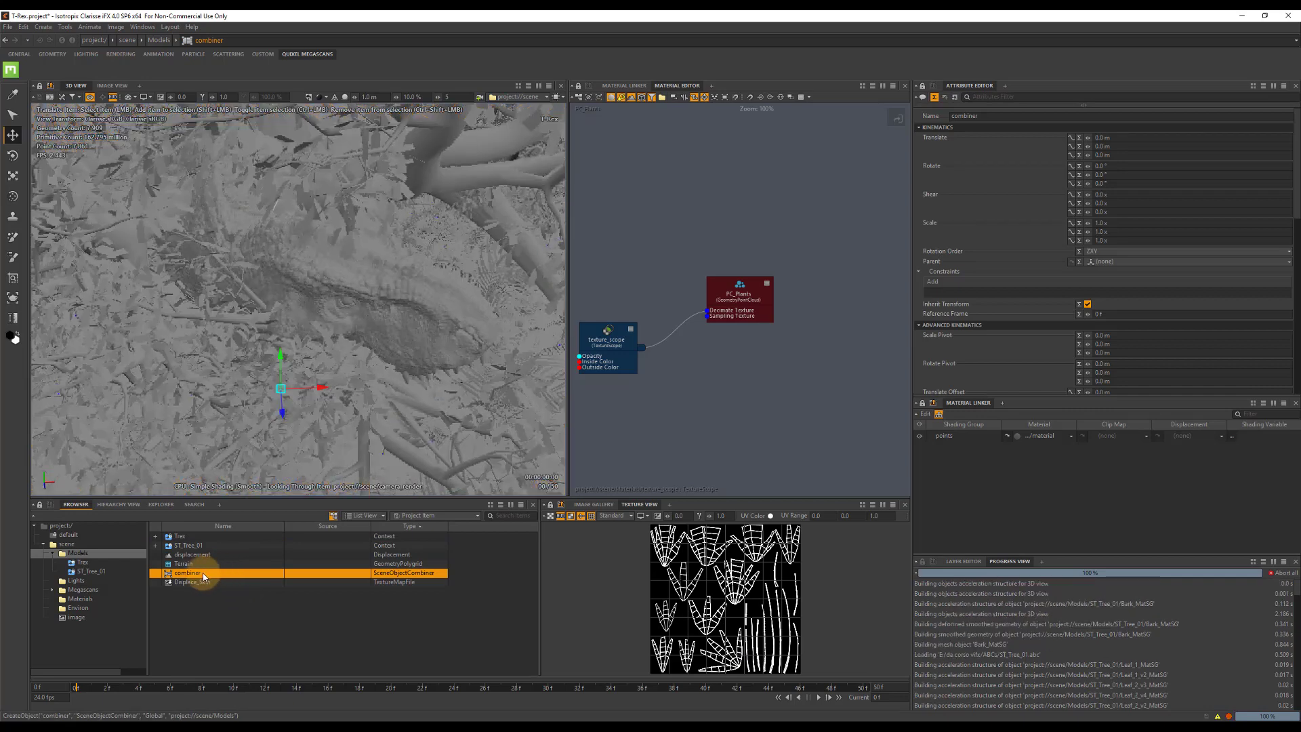
pyautogui.click(204, 574)
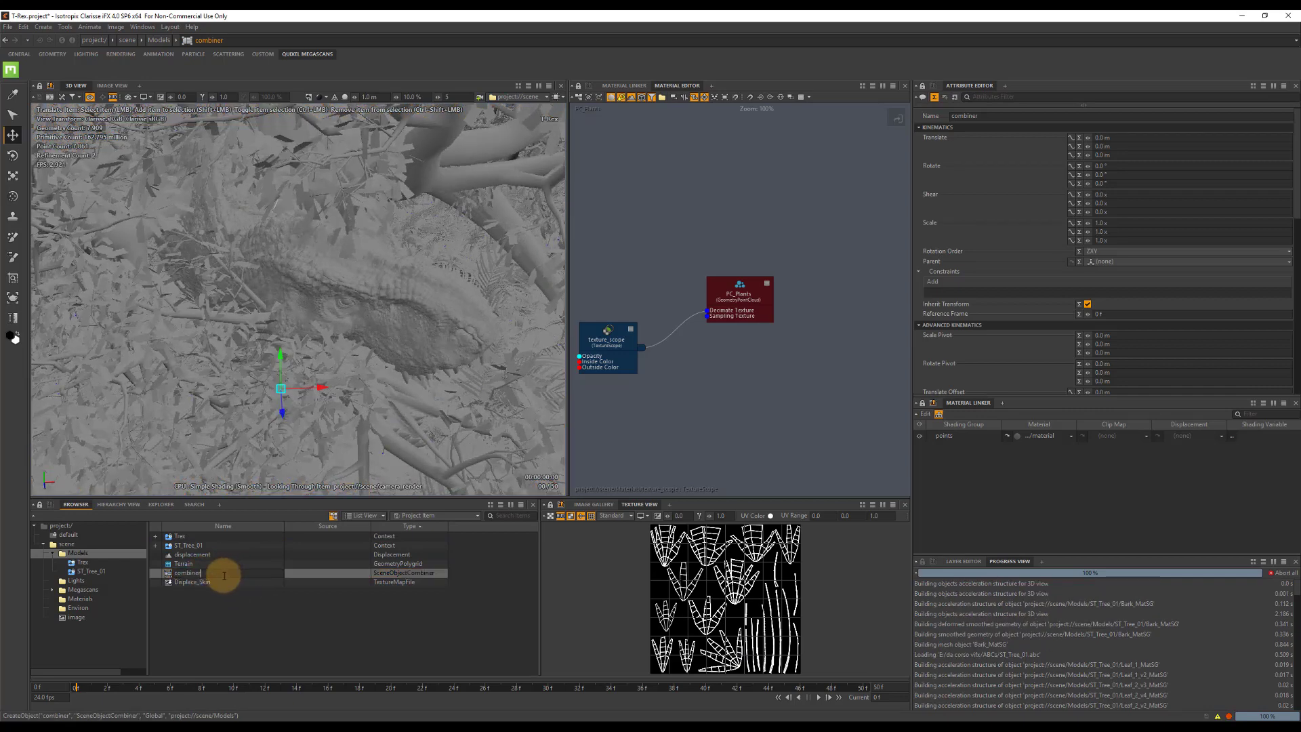
pyautogui.write('_Tree')
pyautogui.press('Return')
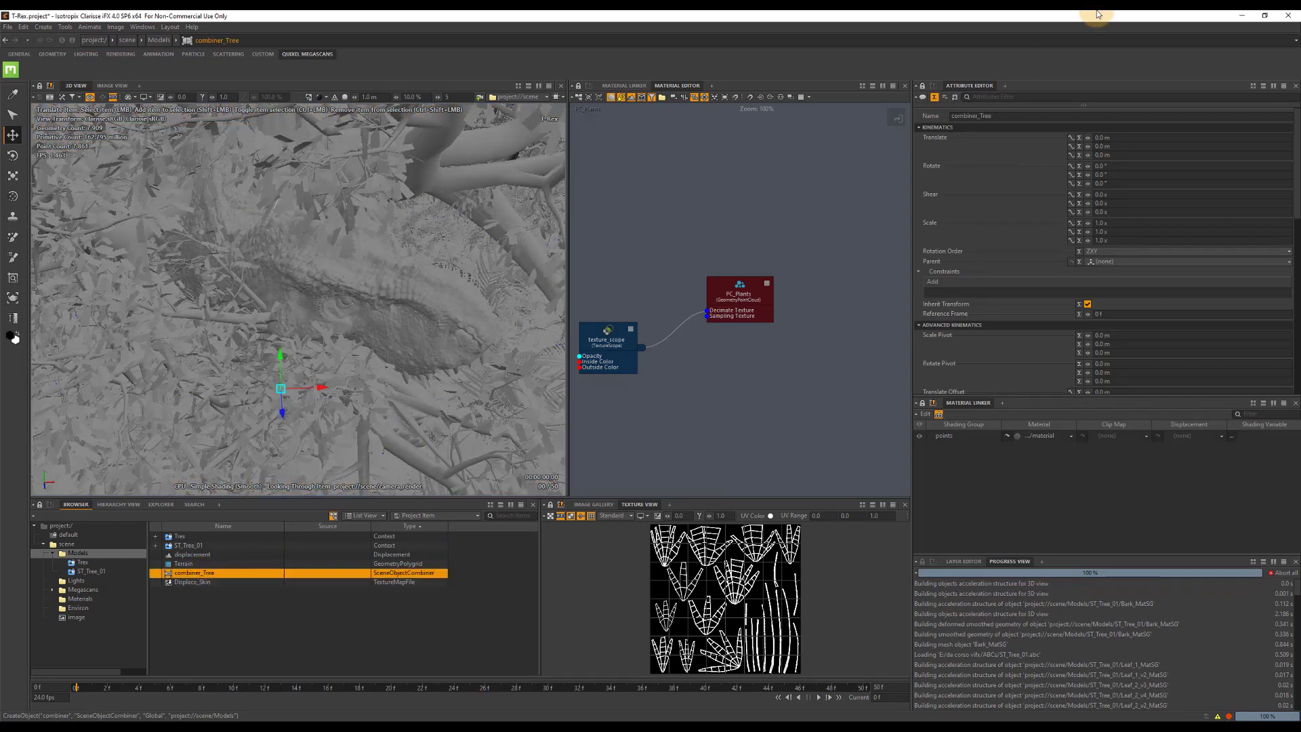
# Add all the ST_Tree_01 geometry to the objects of combiner_Tree.
pyautogui.scroll(-10, 1170, 241)
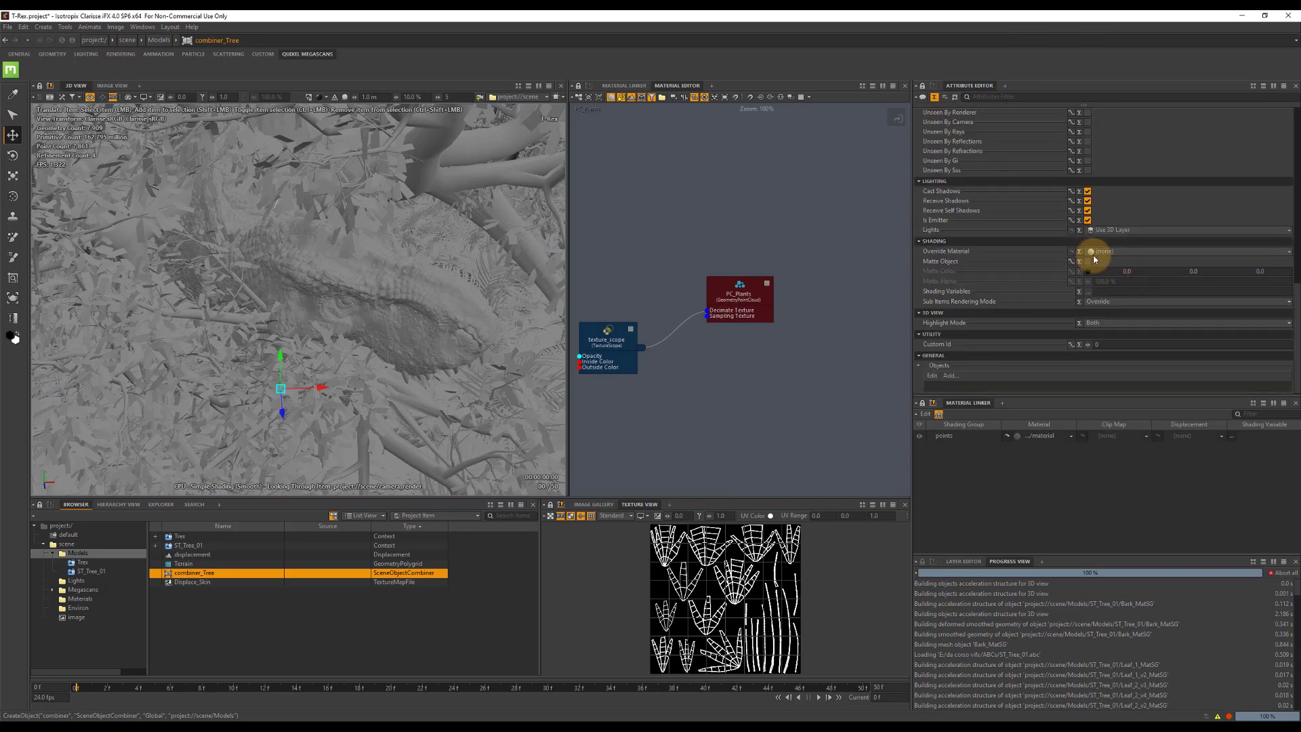
pyautogui.click(949, 375)
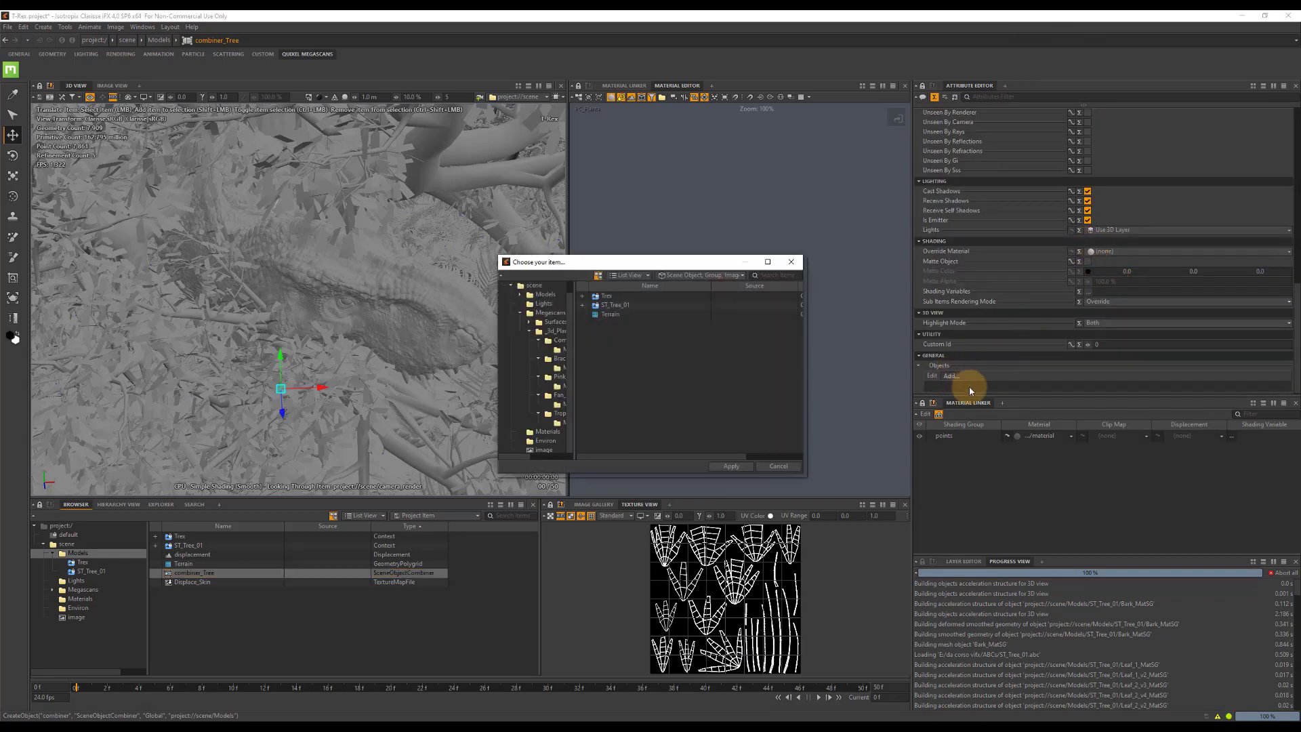
pyautogui.click(618, 304)
pyautogui.click(730, 466)
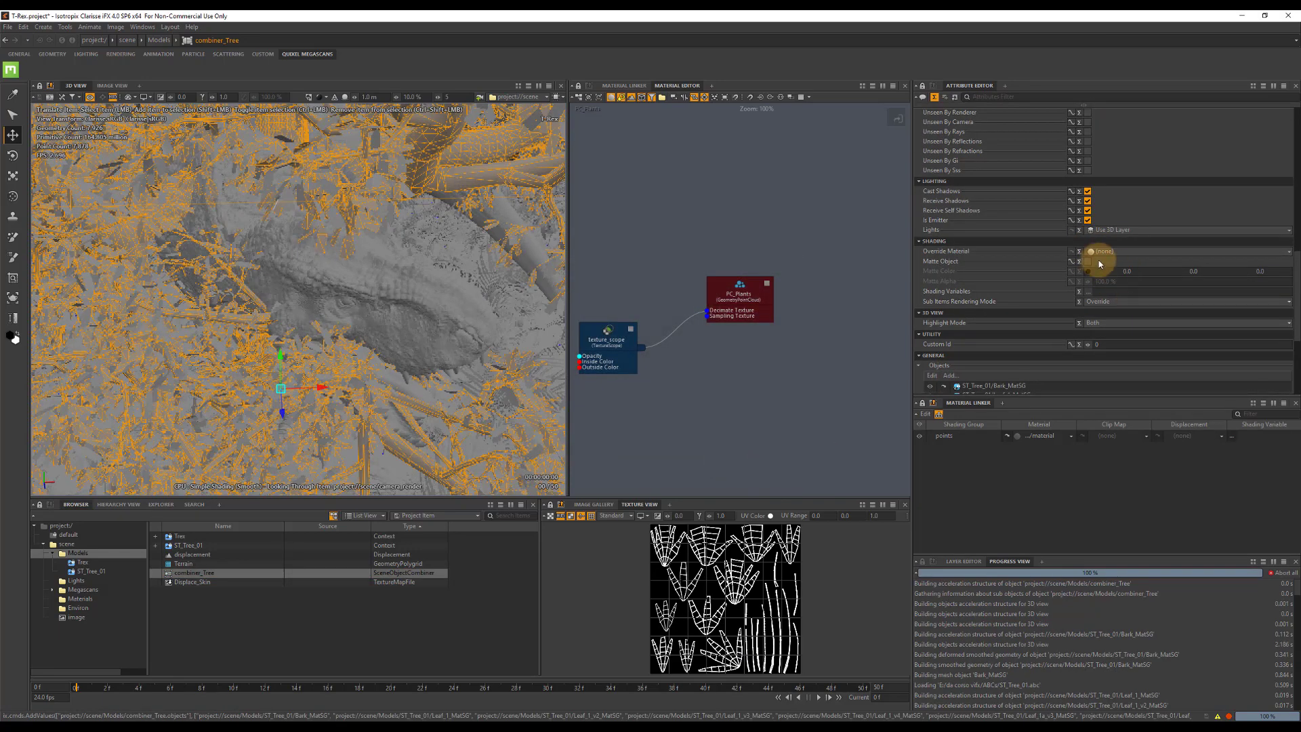
pyautogui.scroll(-3, 1096, 253)
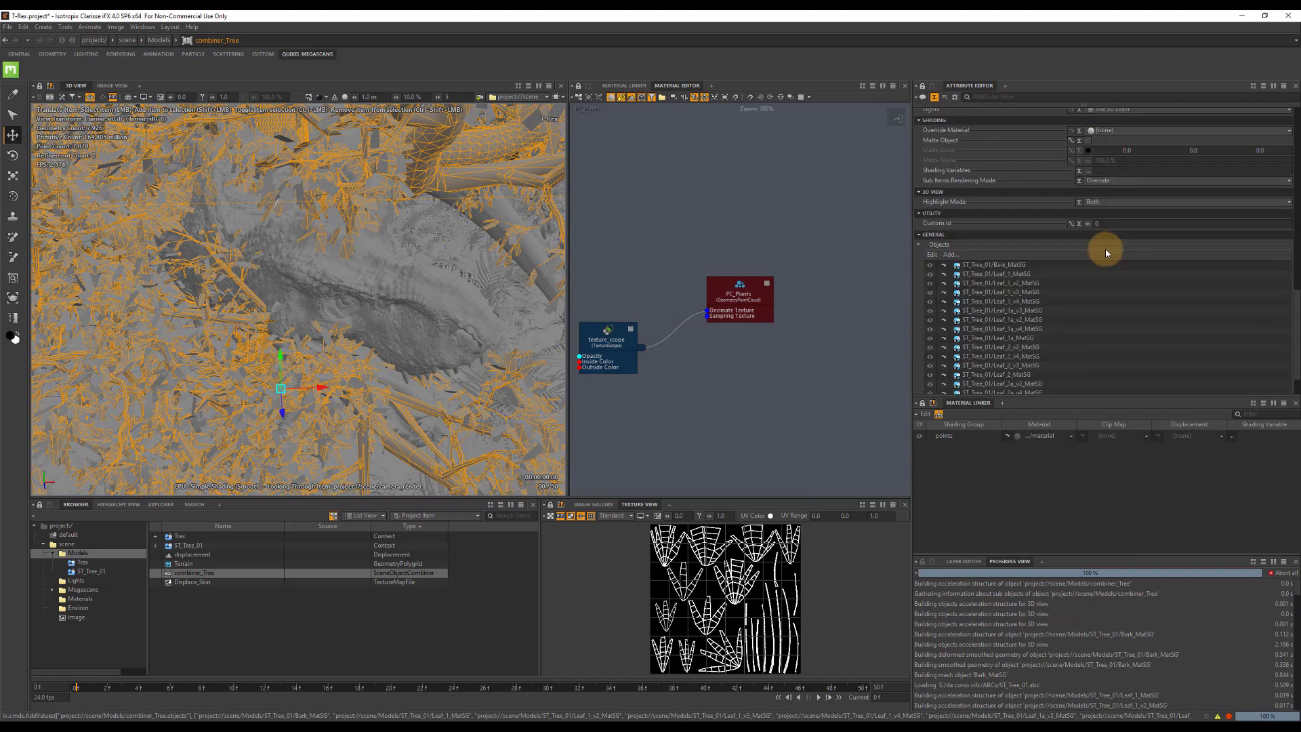
pyautogui.scroll(5, 1104, 246)
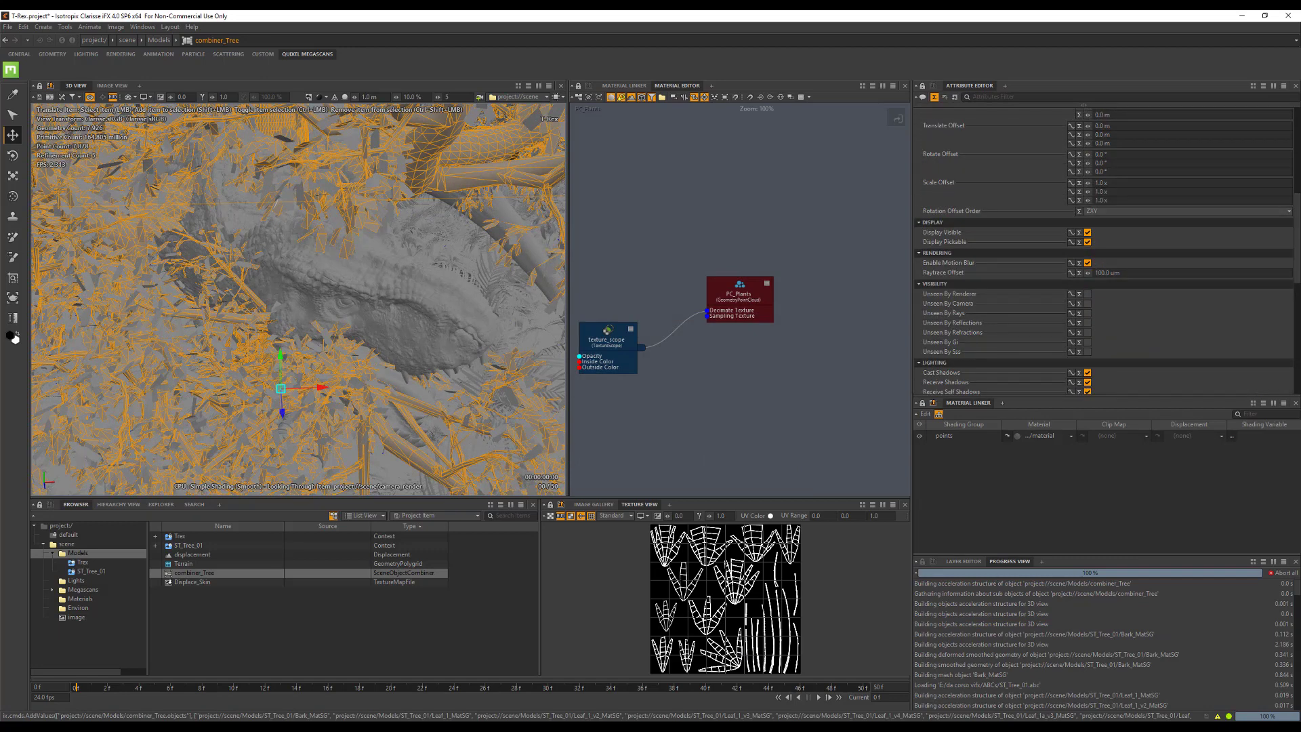
# Enable subdivision surface on the Bark_MatSG mesh of ST_Tree_01.
pyautogui.click(87, 571)
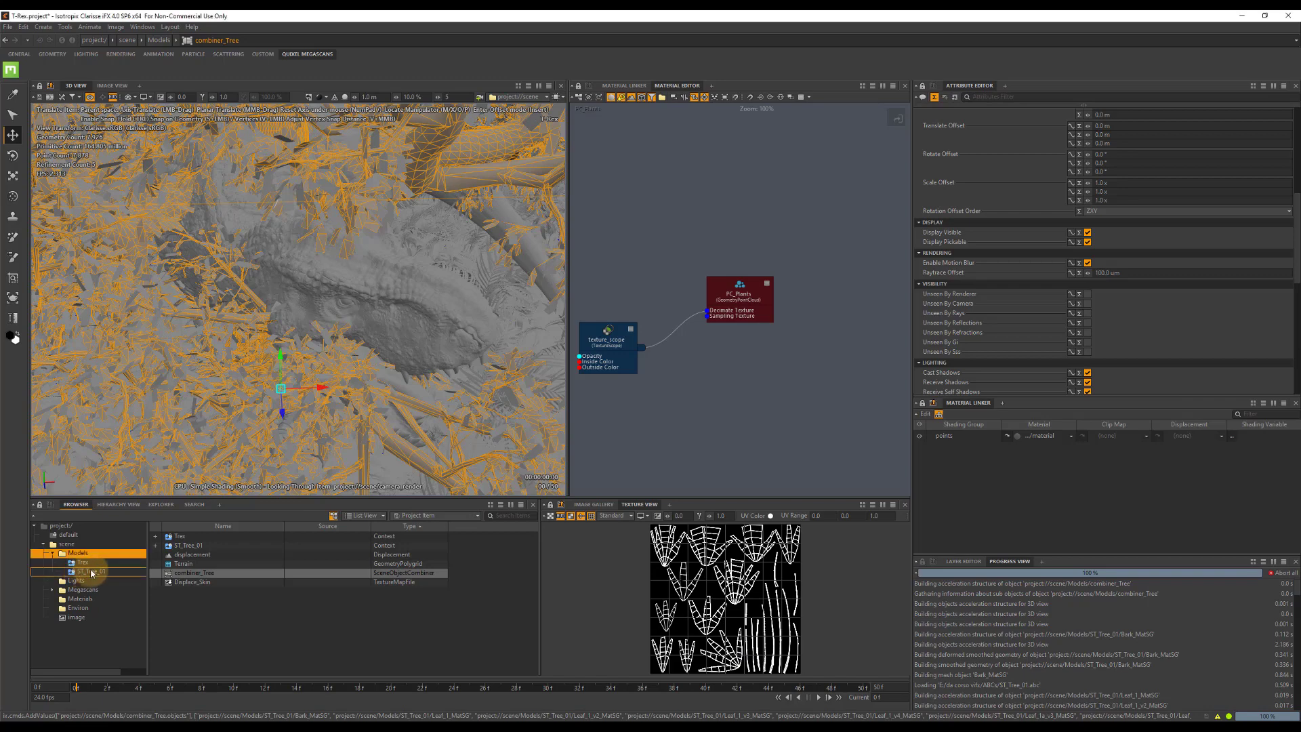
pyautogui.click(190, 538)
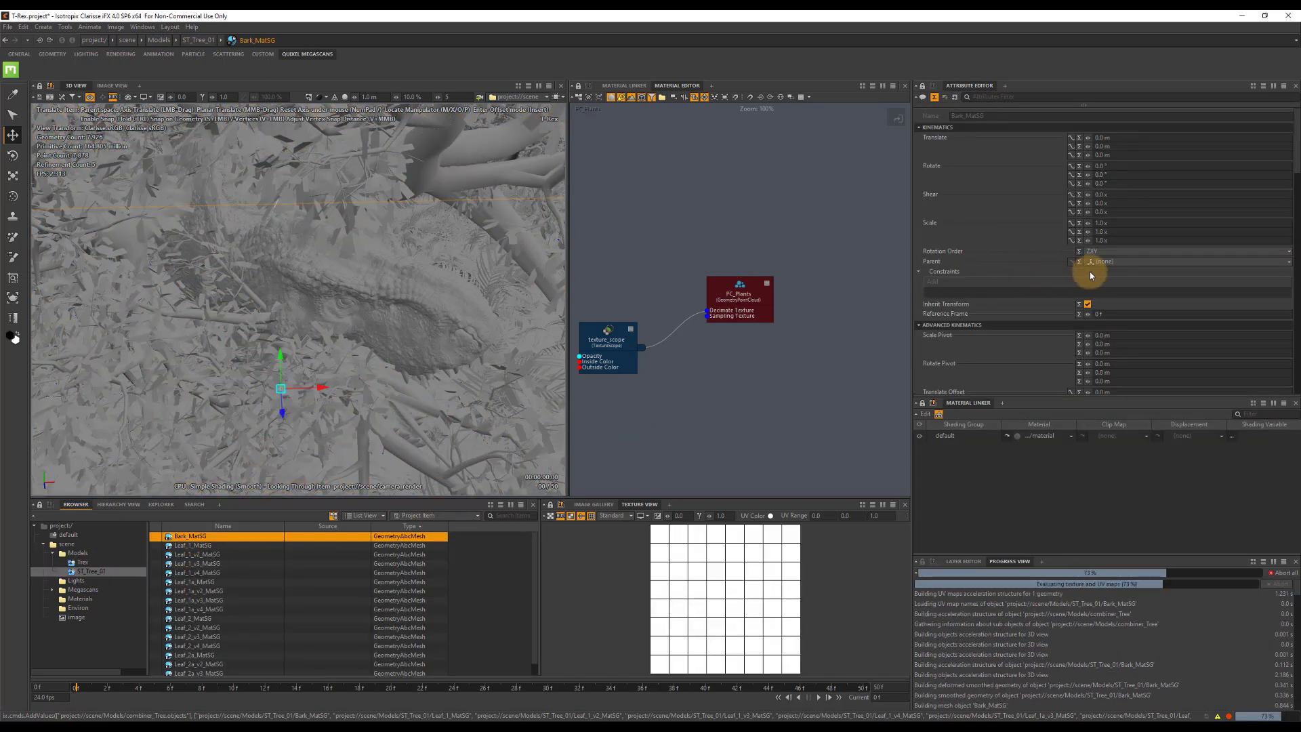
pyautogui.scroll(-5, 1088, 268)
pyautogui.scroll(-5, 1106, 236)
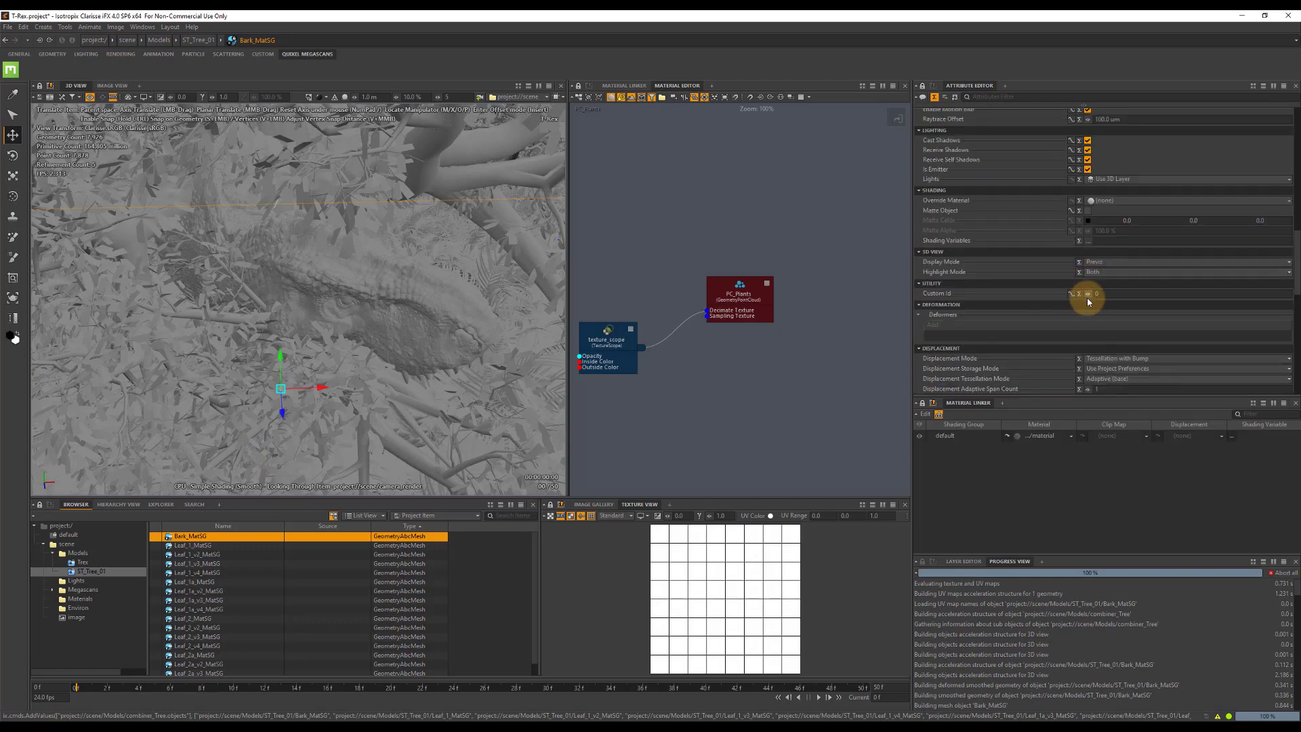
pyautogui.click(1088, 325)
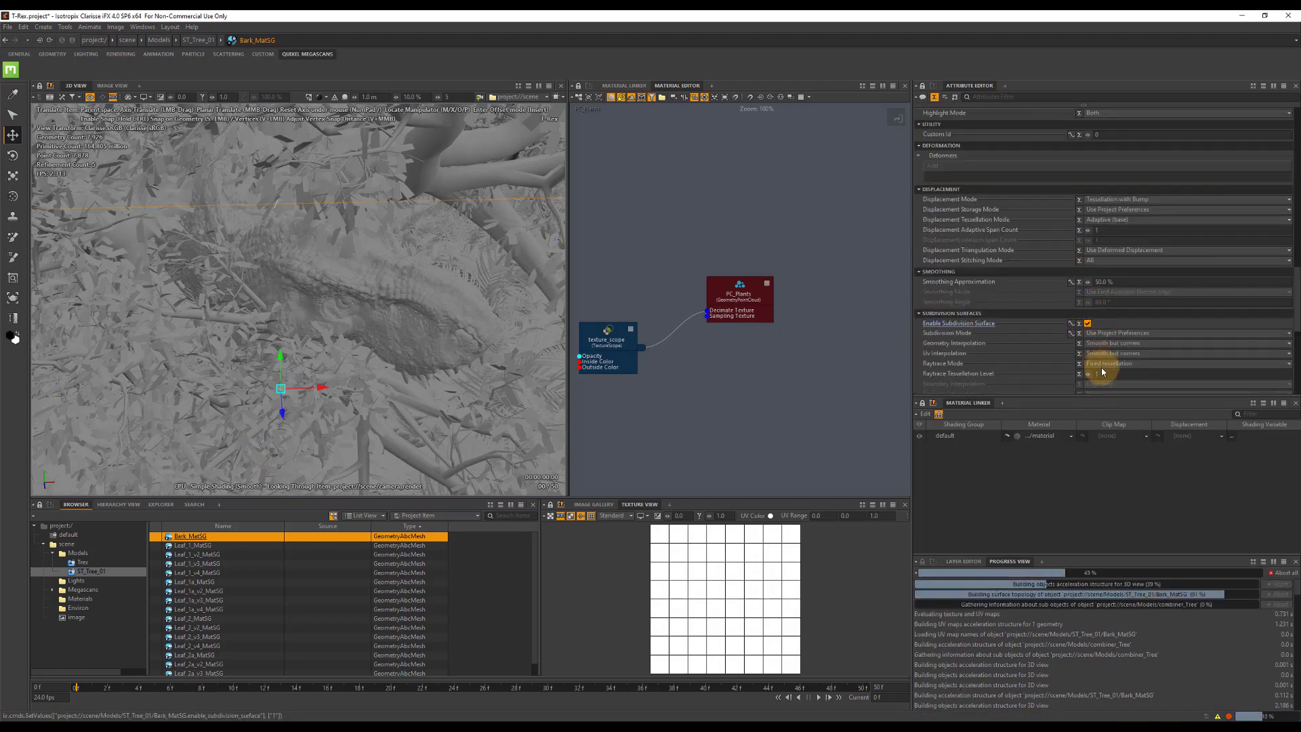
pyautogui.click(1101, 374)
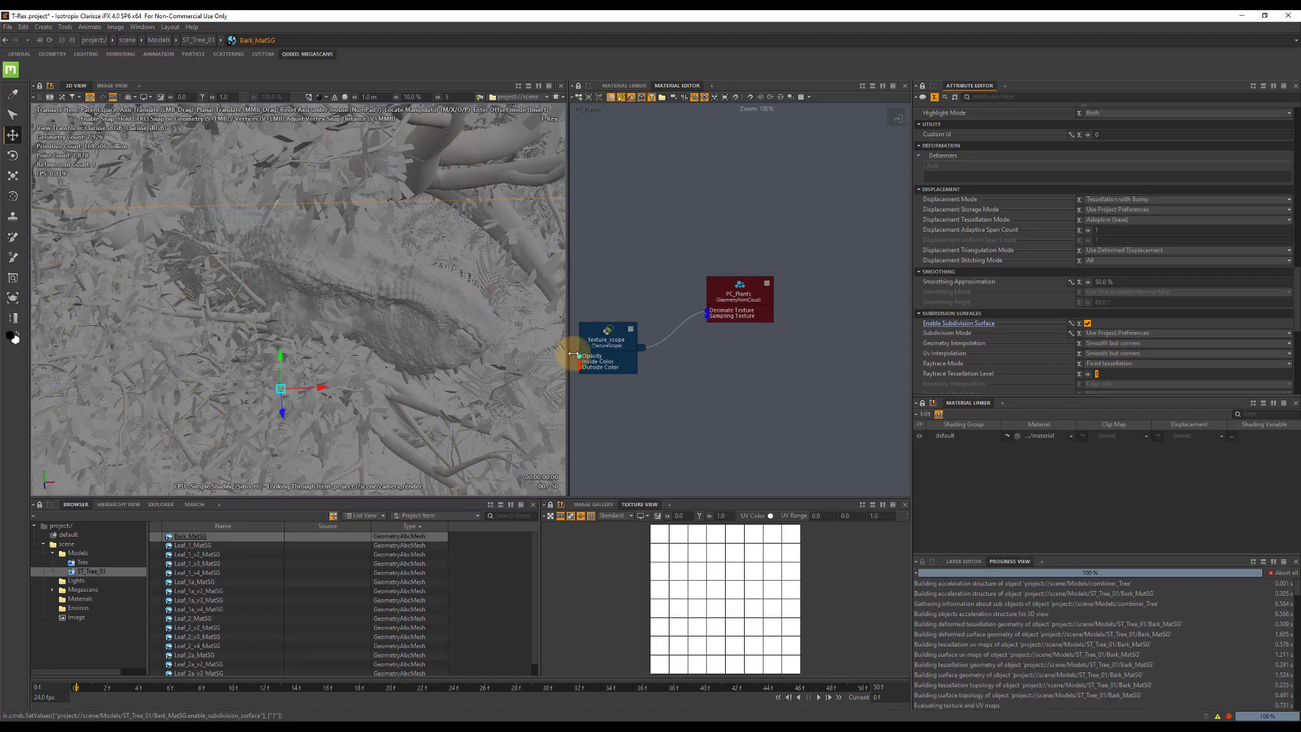
# Enable subdivision surface on all the leaf meshes of ST_Tree_01 and set their Raytrace Tessellation Level to 2.
pyautogui.click(193, 546)
pyautogui.scroll(-1, 250, 623)
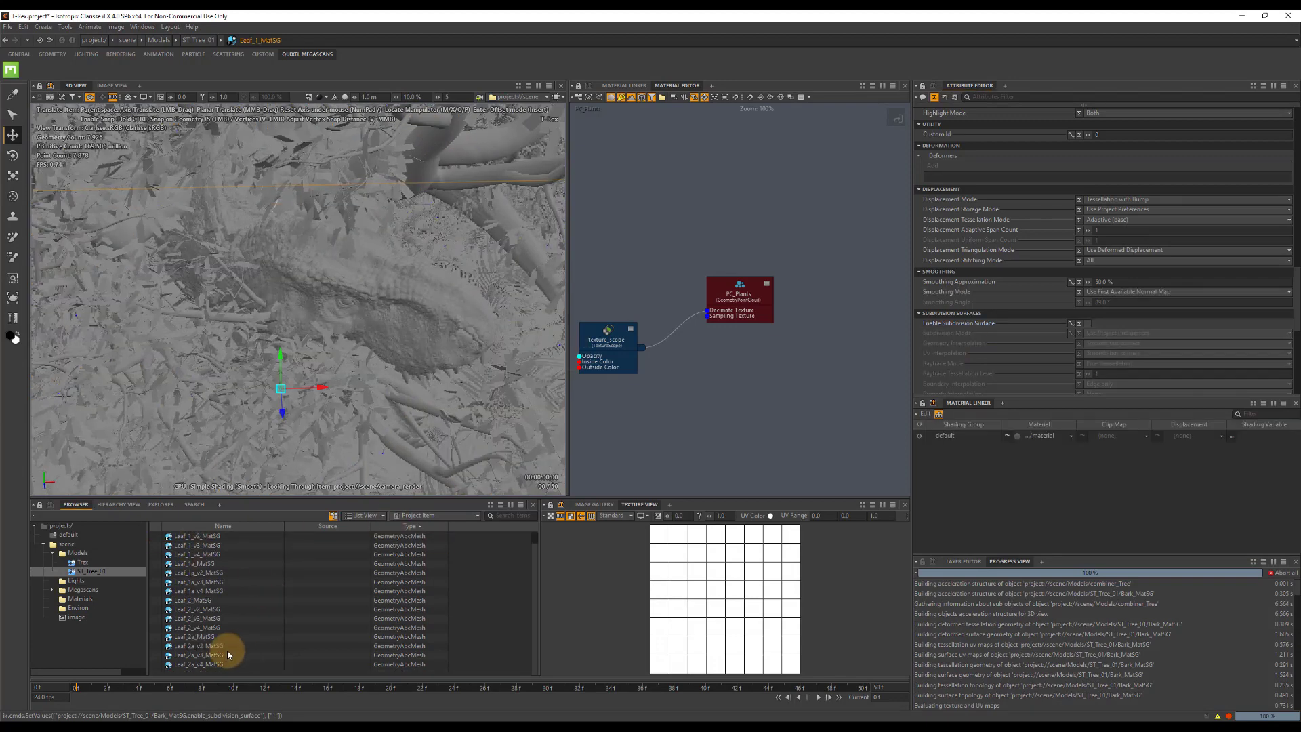
pyautogui.keyDown('shift'); pyautogui.click(208, 665); pyautogui.keyUp('shift')
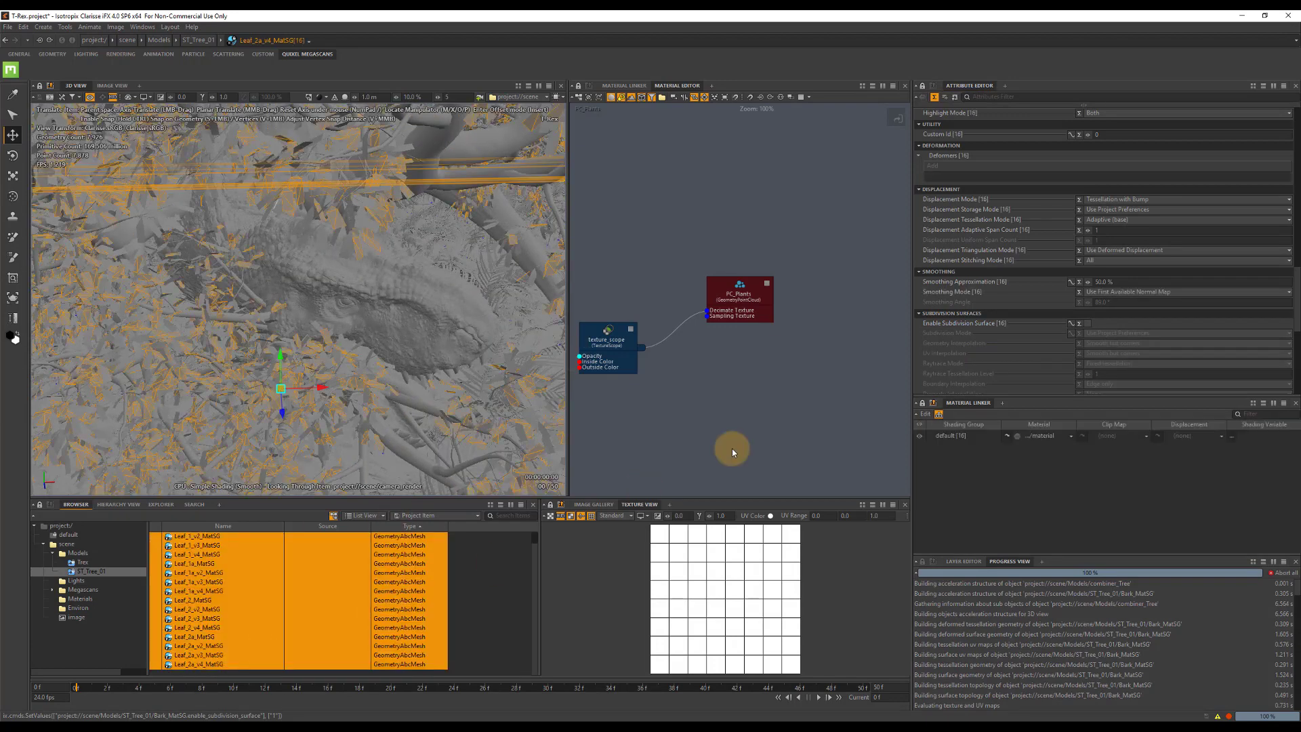
pyautogui.click(1088, 324)
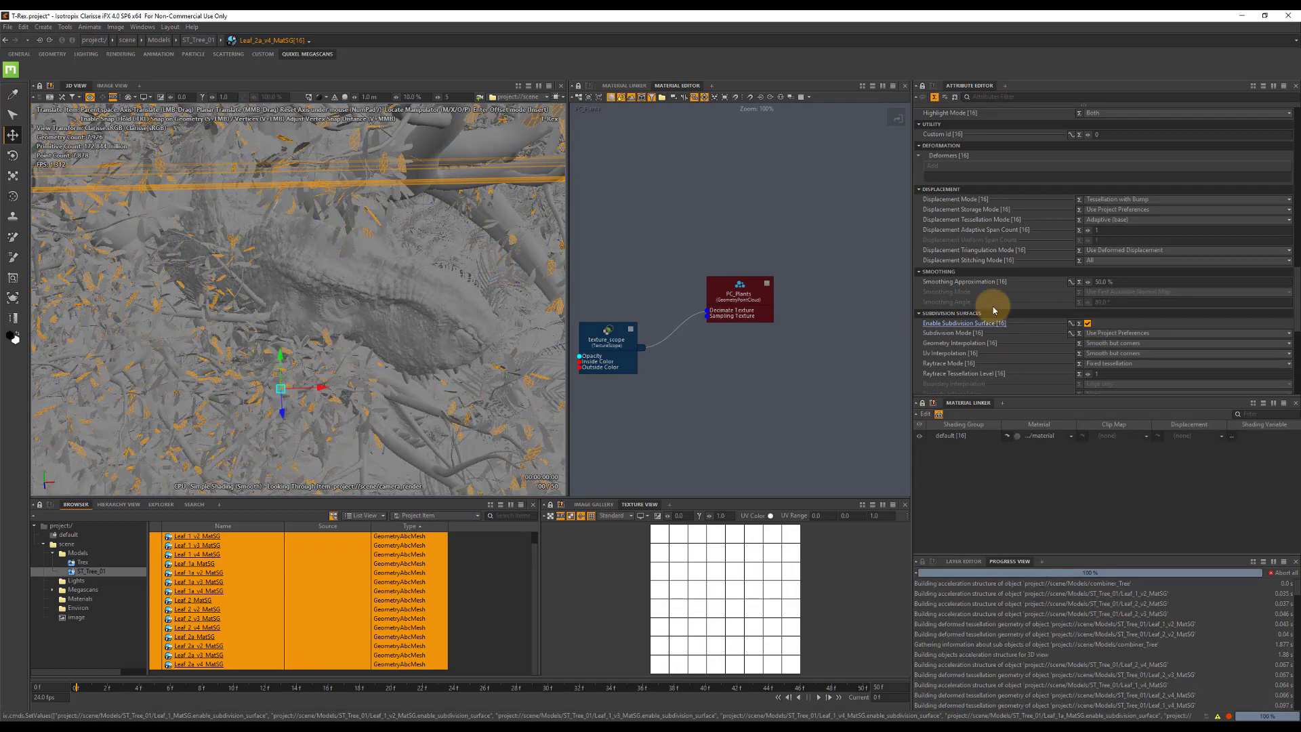
pyautogui.click(1109, 372)
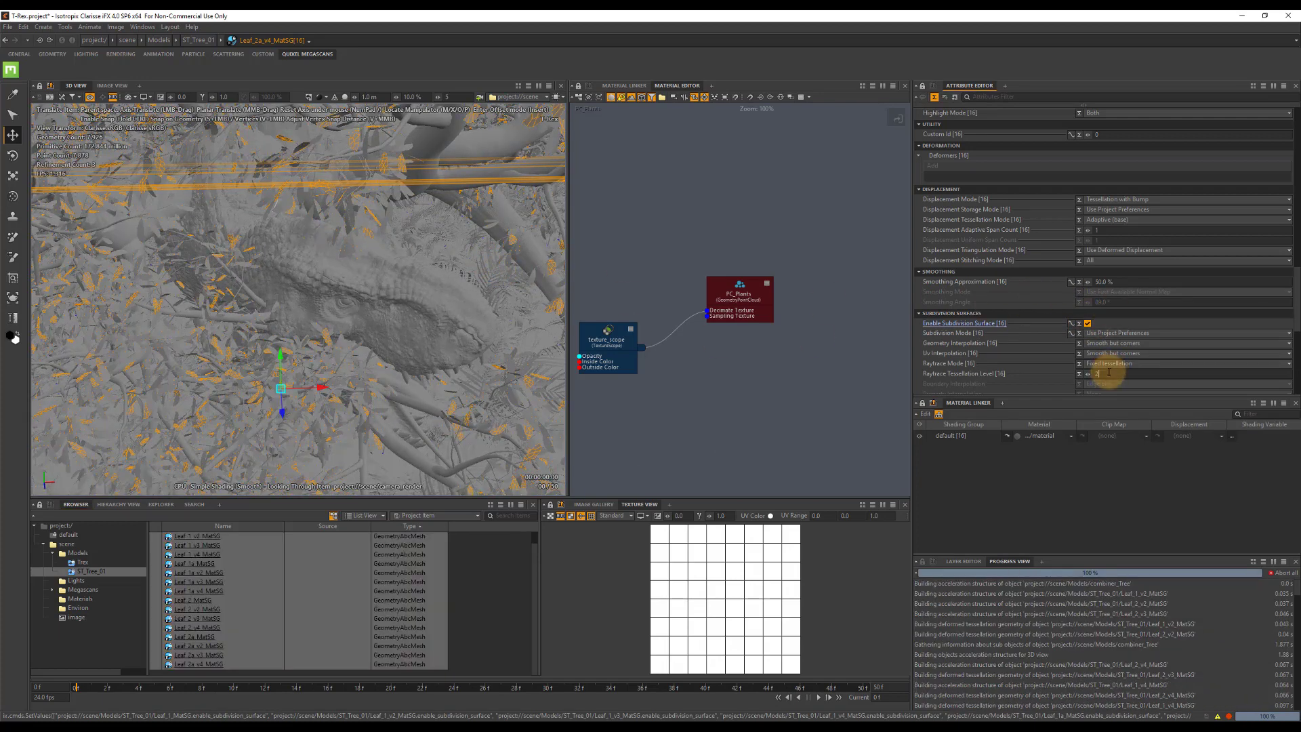
pyautogui.press('Return')
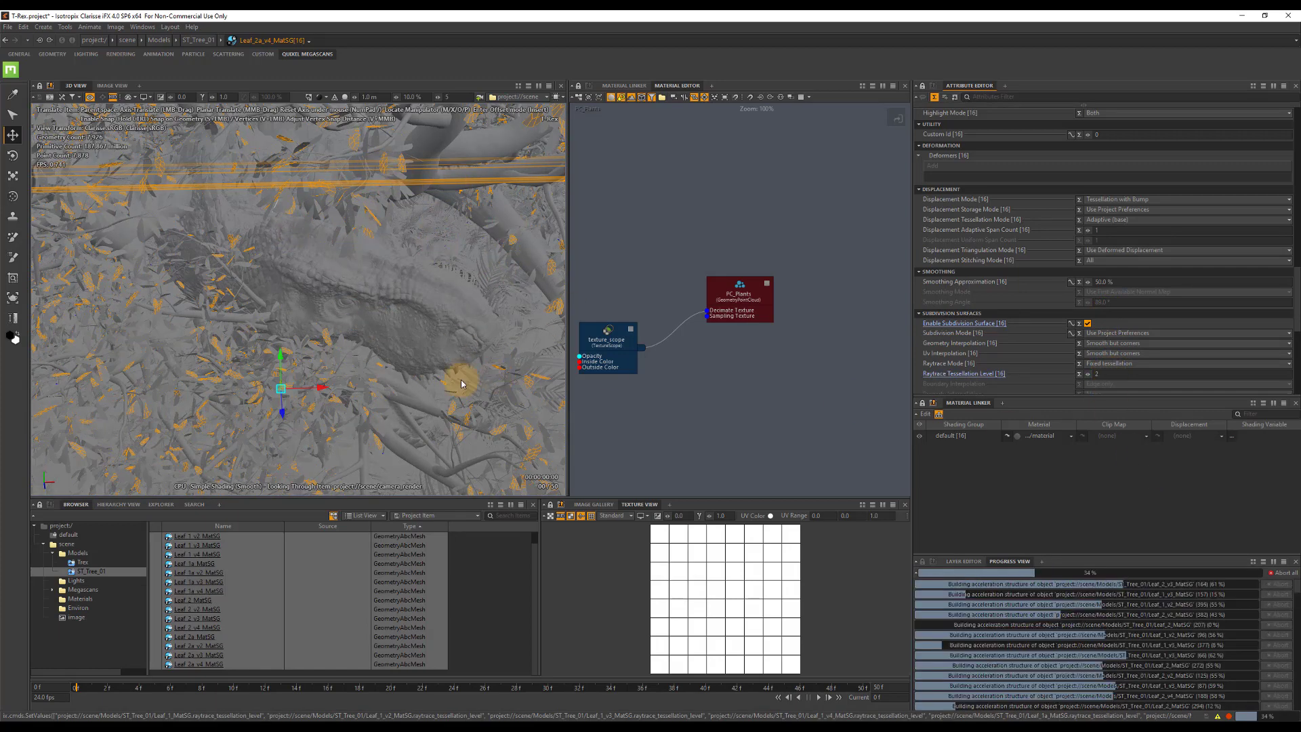
# Make the bark mesh and all leaf meshes of ST_Tree_01 unseen by camera and unseen by rays.
pyautogui.click(78, 553)
pyautogui.click(183, 545)
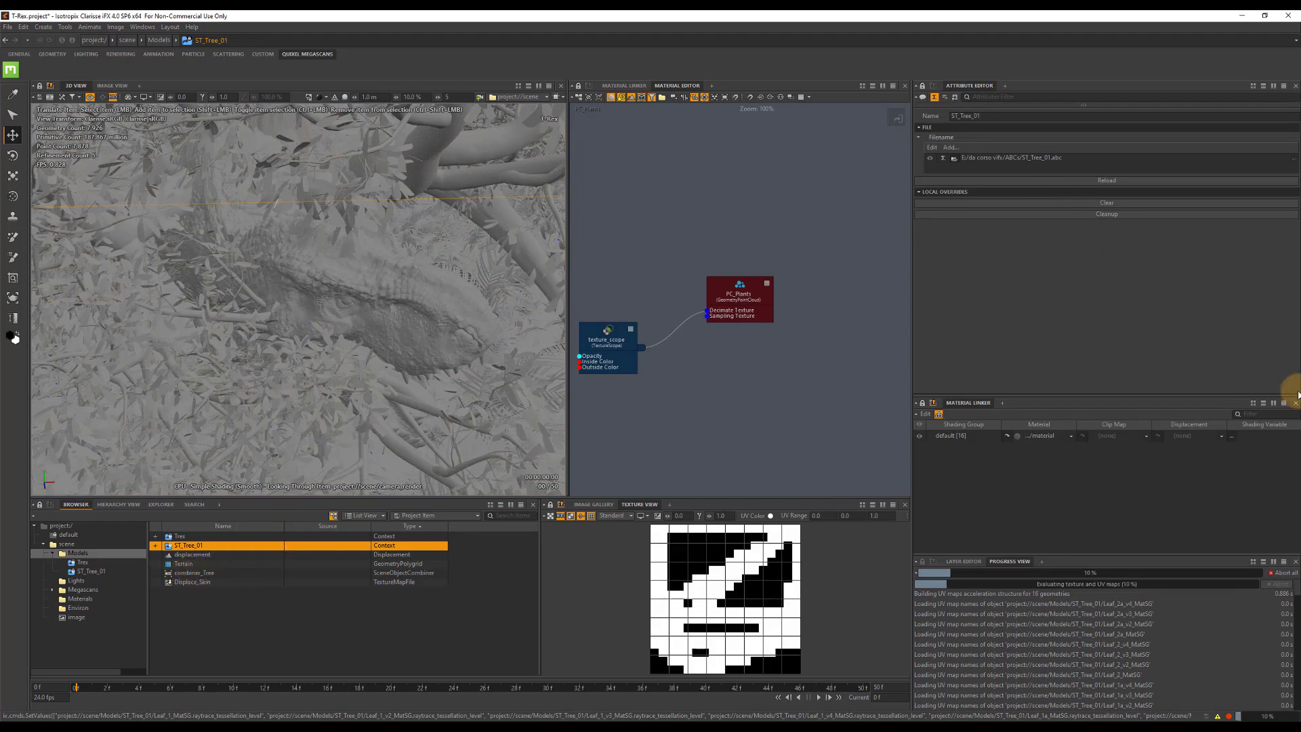
pyautogui.click(798, 421)
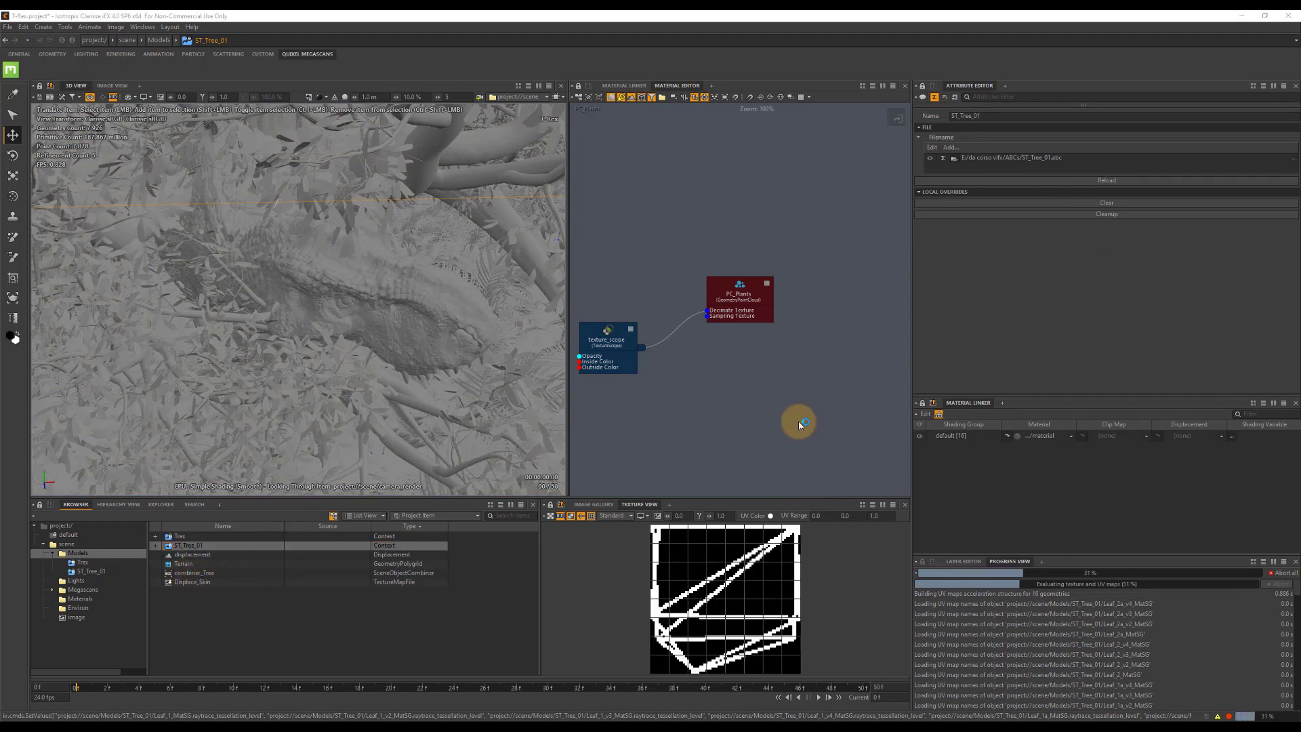
pyautogui.click(102, 572)
pyautogui.click(194, 540)
pyautogui.scroll(-2, 303, 644)
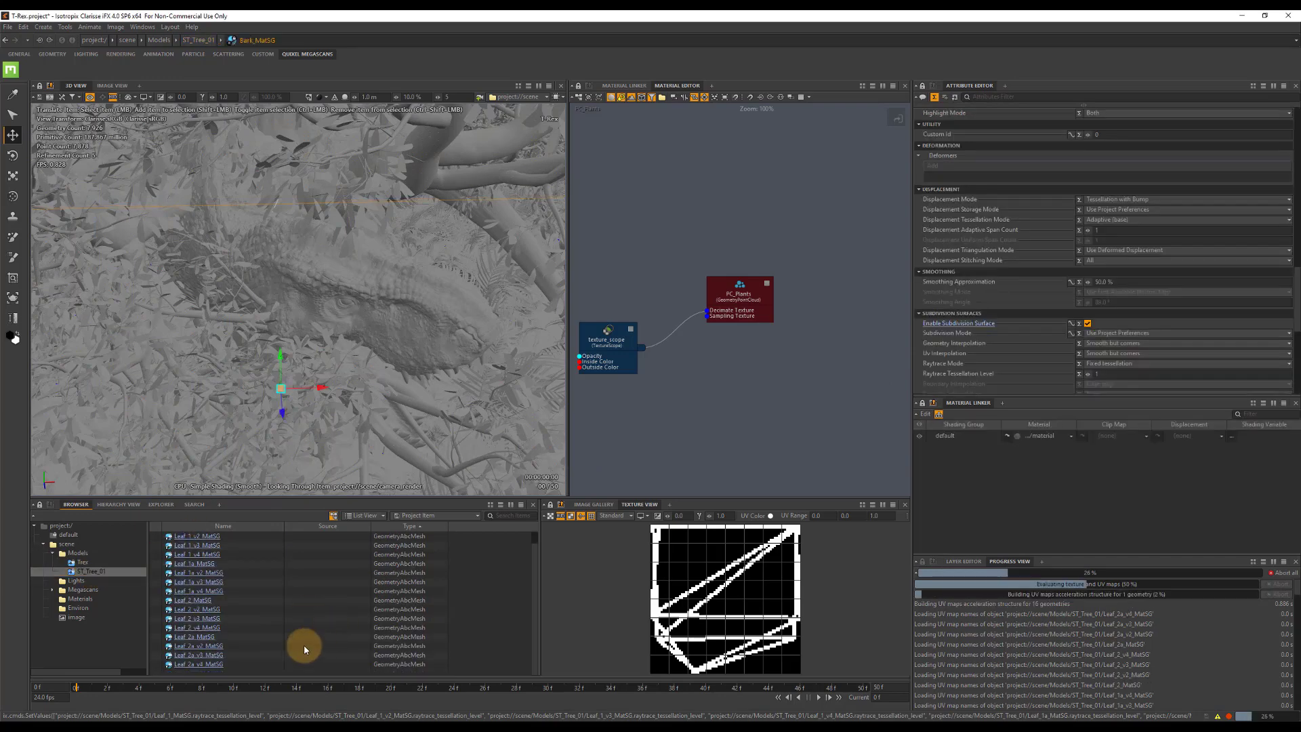
pyautogui.keyDown('shift'); pyautogui.click(209, 665); pyautogui.keyUp('shift')
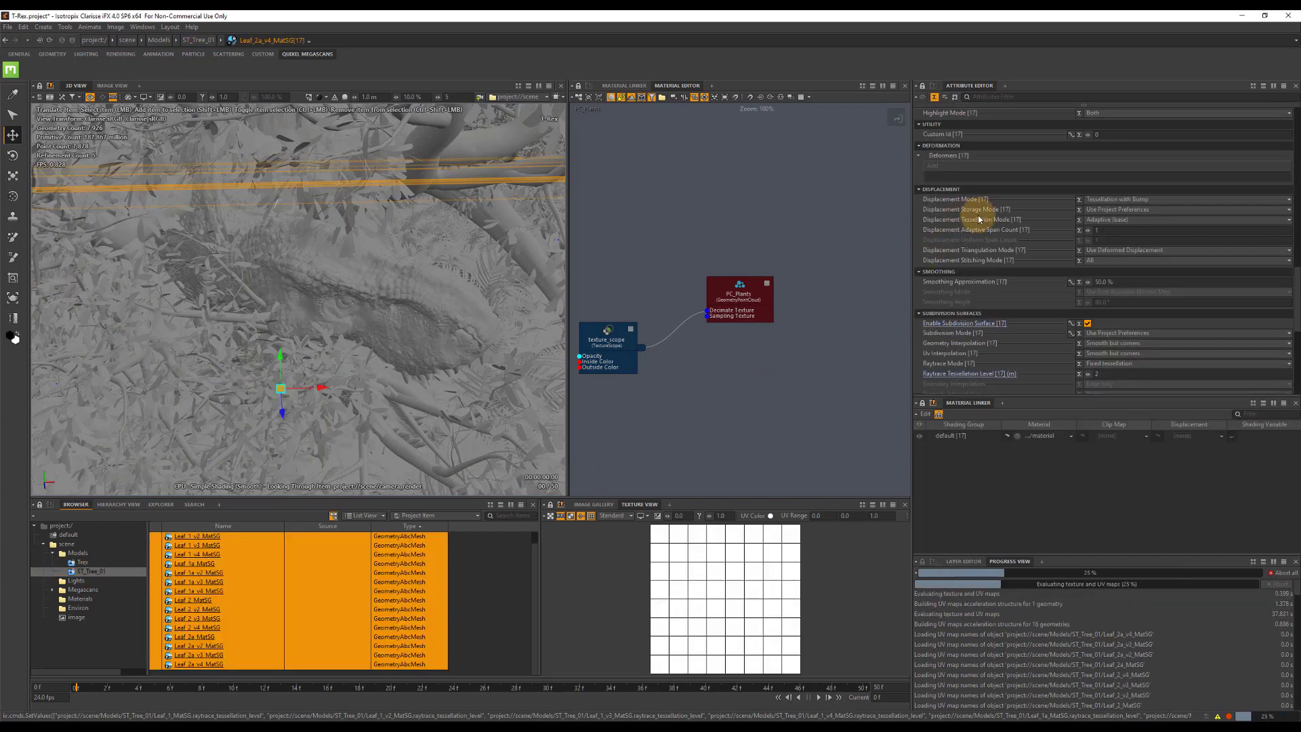
pyautogui.scroll(5, 1036, 189)
pyautogui.scroll(3, 1066, 183)
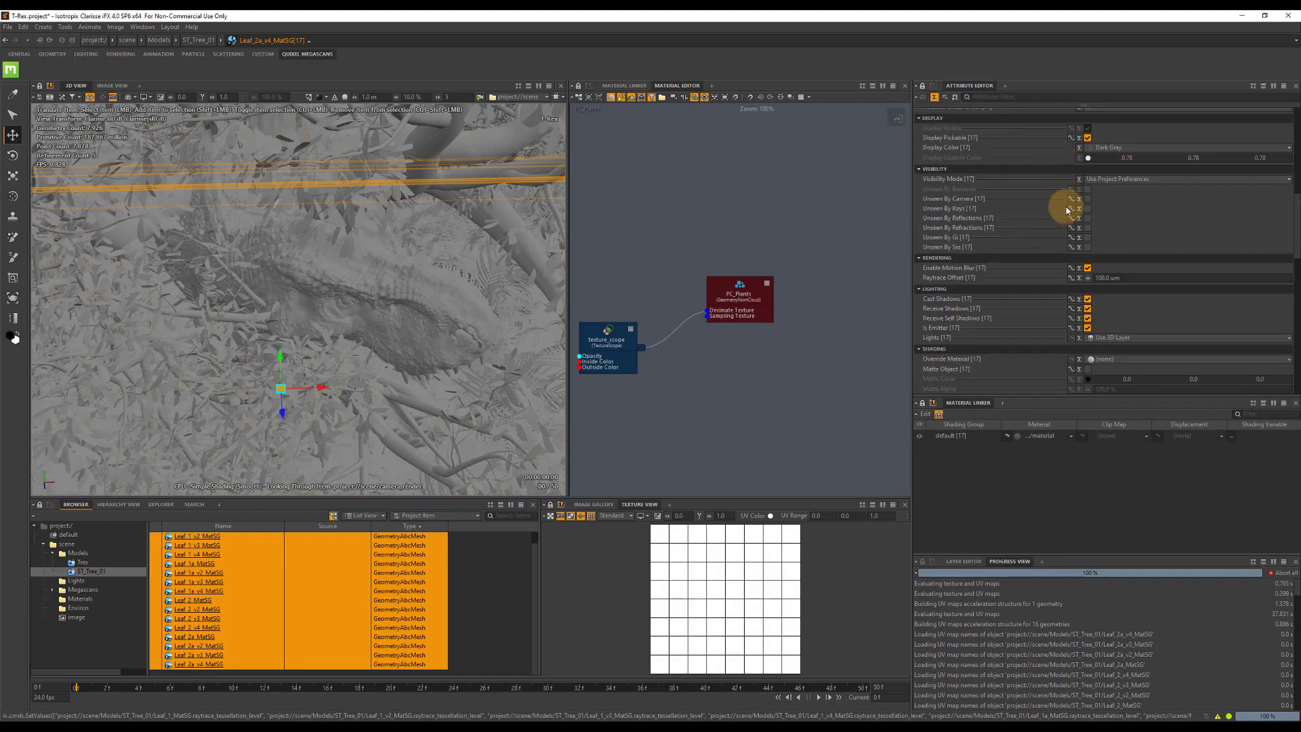
pyautogui.click(1087, 198)
pyautogui.click(1087, 208)
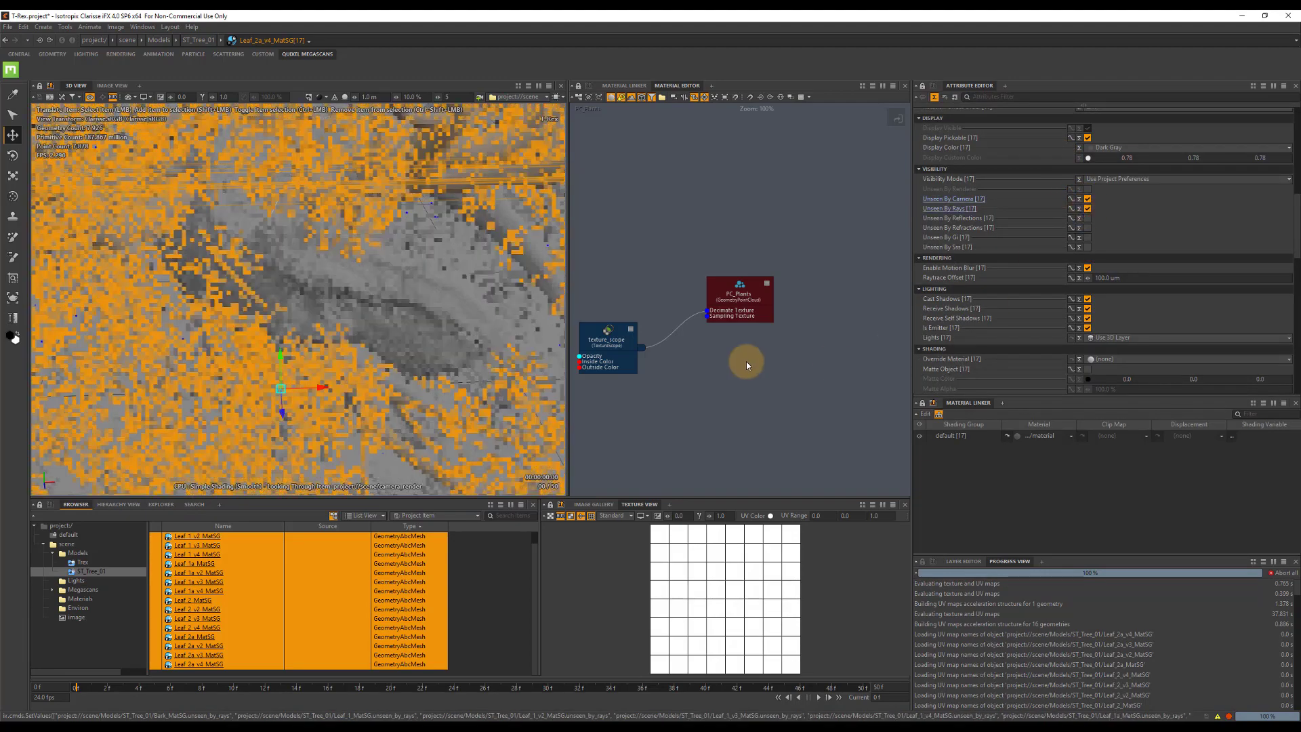
# Open the Environ context of the scene.
pyautogui.click(67, 544)
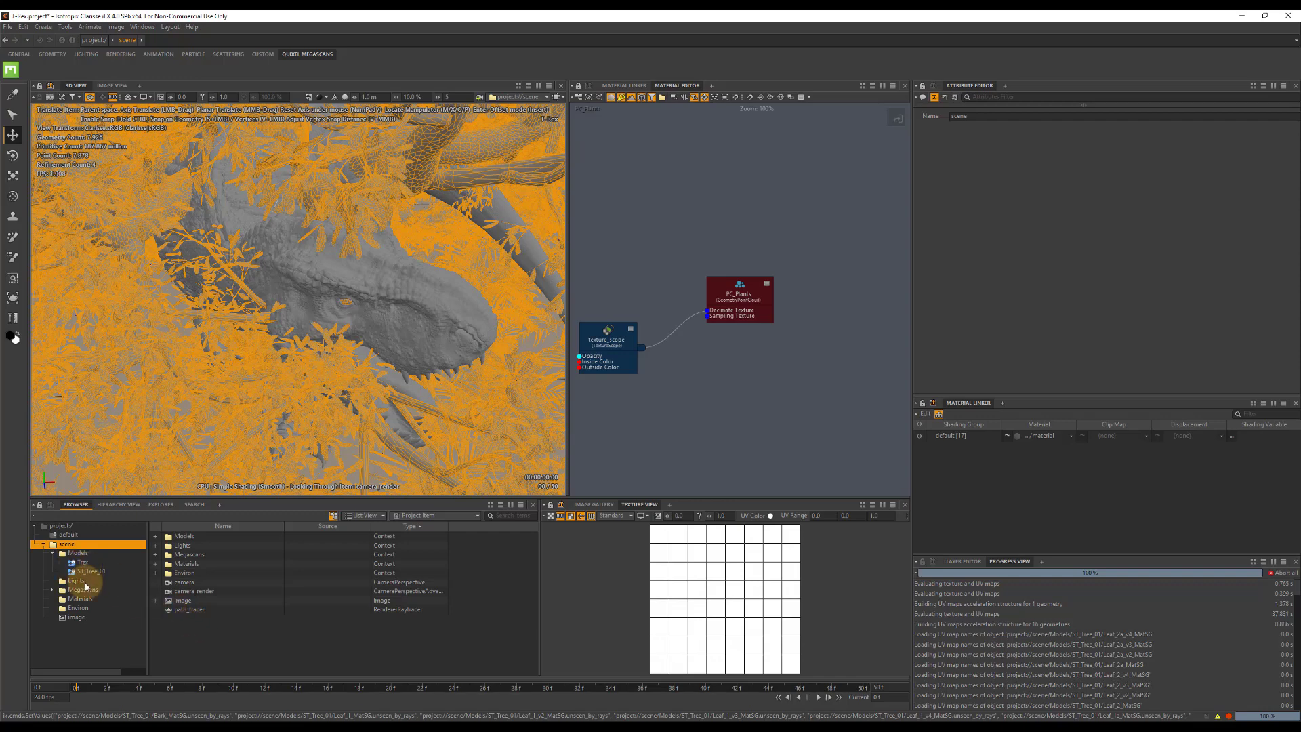
pyautogui.click(78, 608)
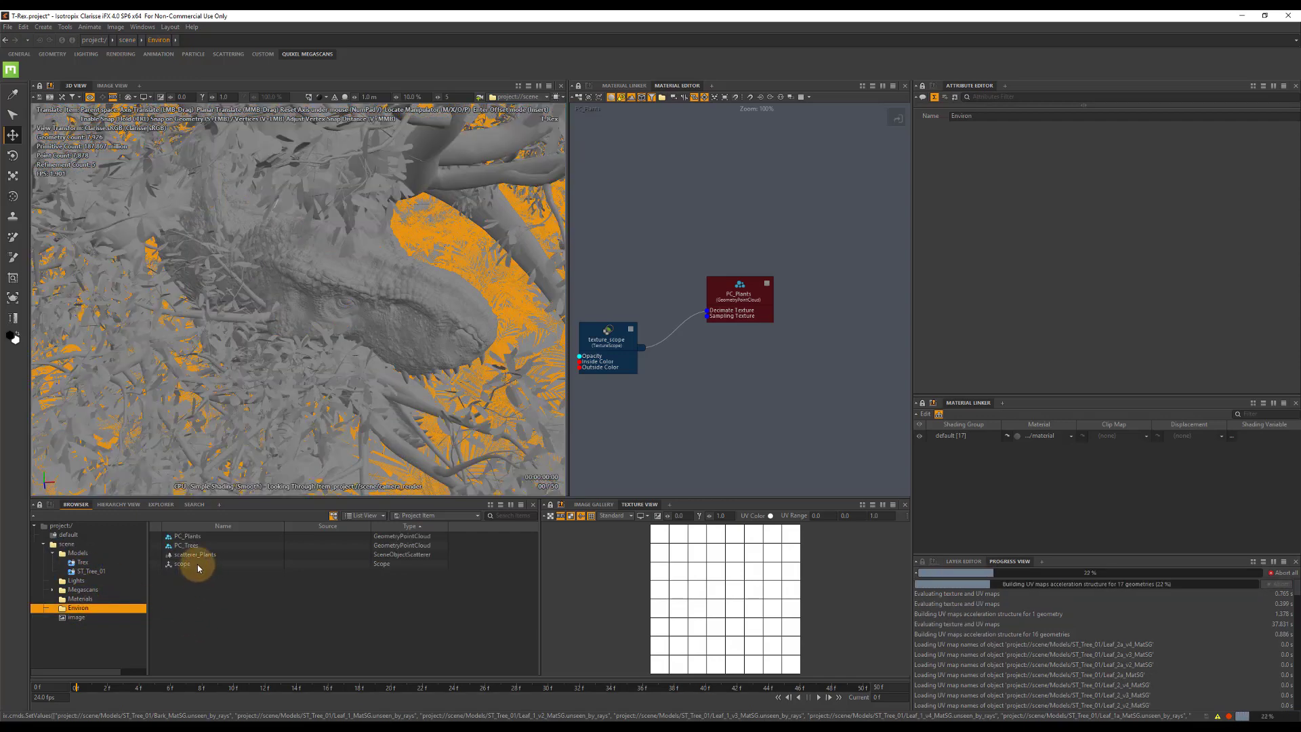
pyautogui.rightClick(194, 592)
pyautogui.moveTo(291, 485)
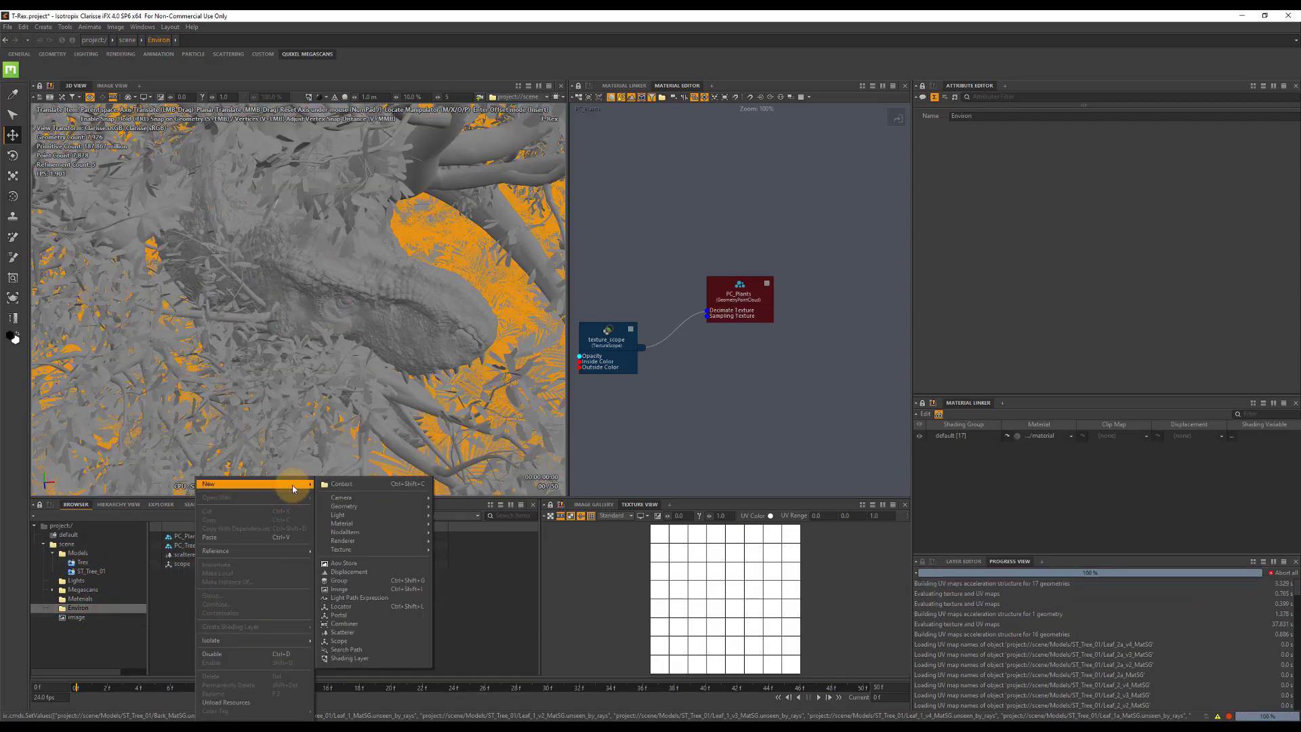
pyautogui.click(342, 623)
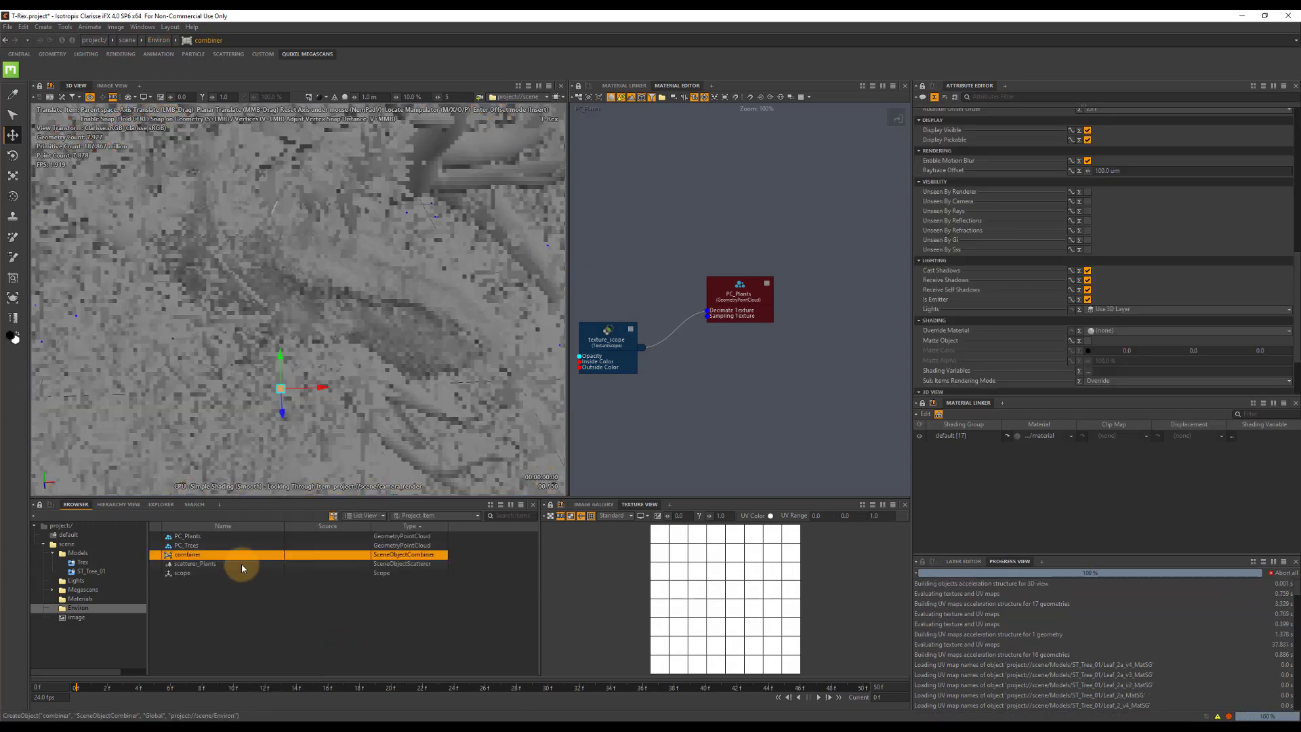
pyautogui.press('Delete')
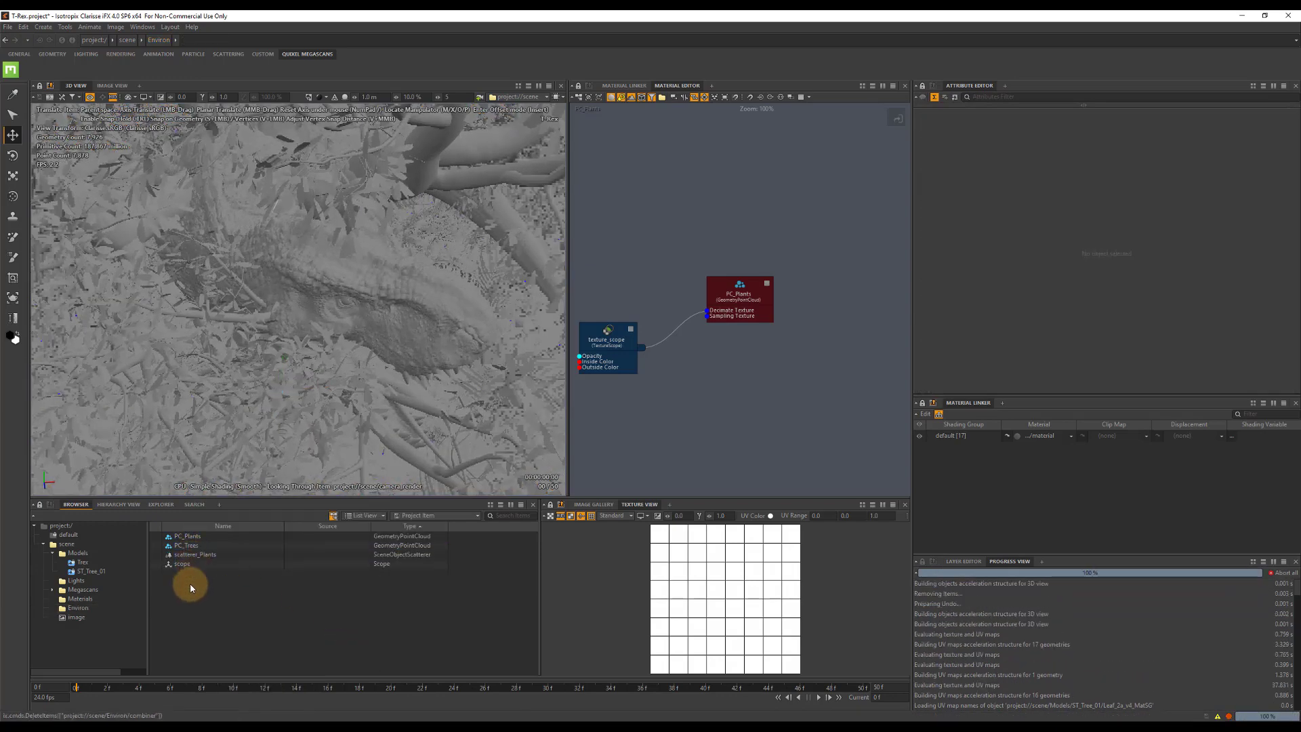
# Create a scatterer in the Environ context and name it scatterer_Trees.
pyautogui.rightClick(190, 583)
pyautogui.moveTo(286, 485)
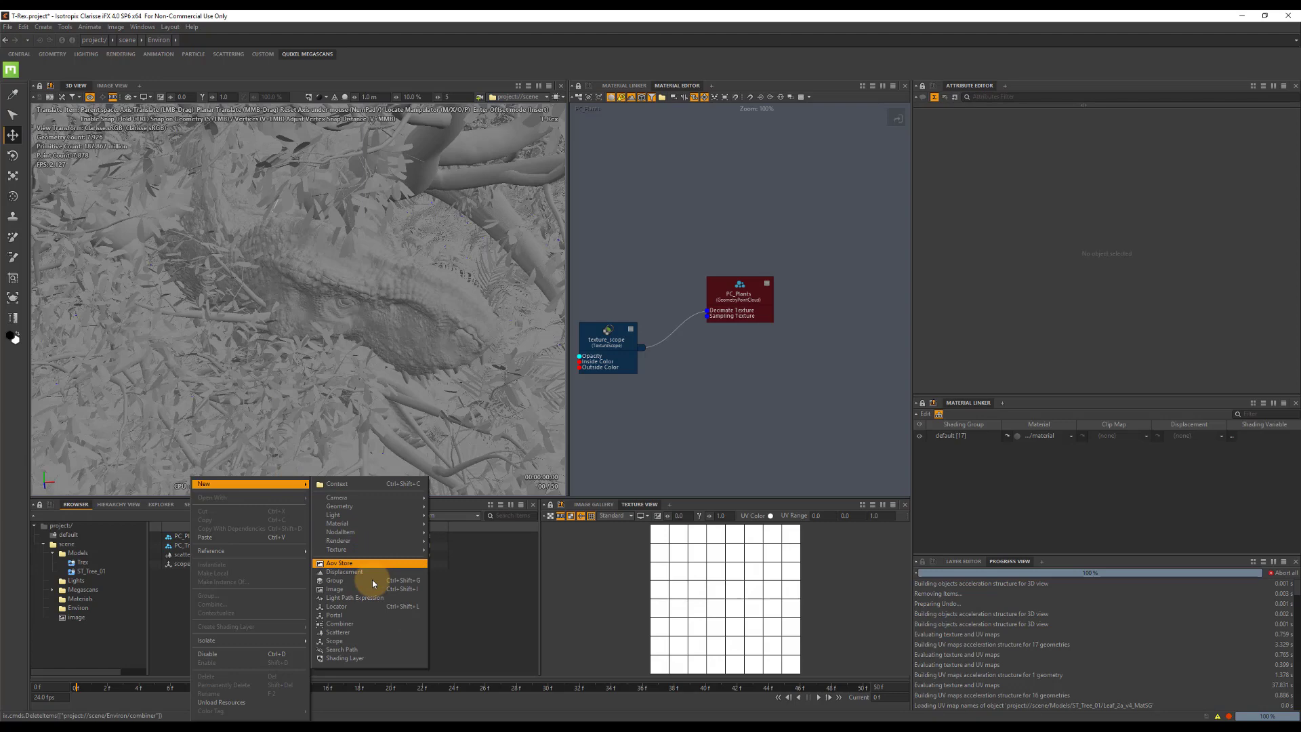
pyautogui.click(352, 637)
pyautogui.doubleClick(223, 555)
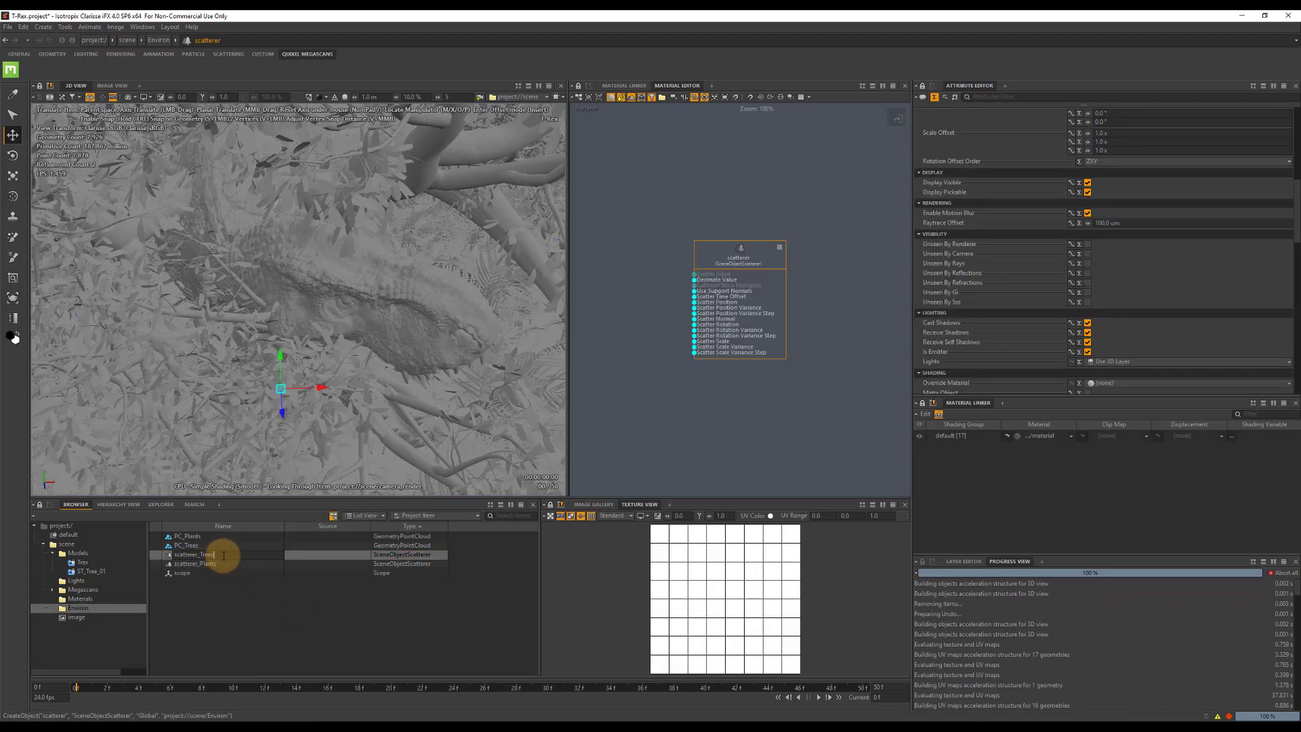
pyautogui.press('Return')
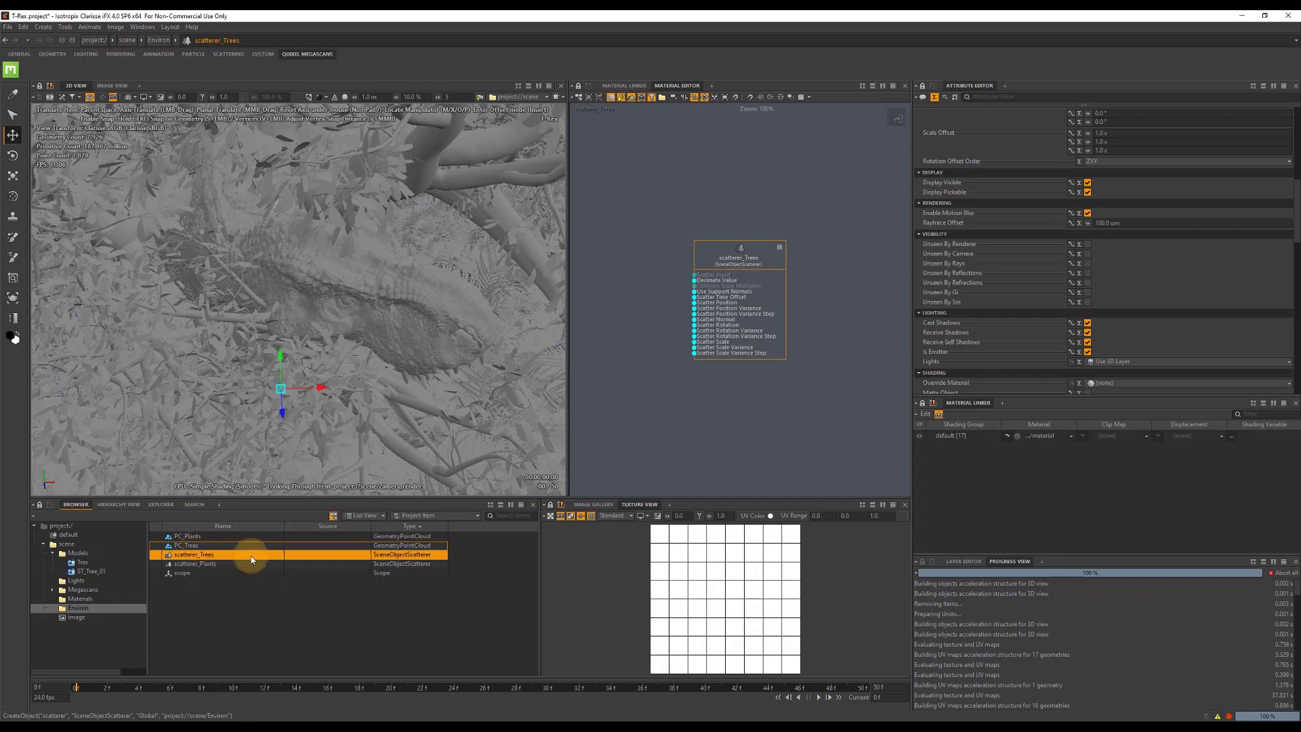
# Assign the Terrain from the Models context as the geometry of PC_Trees and set its point count to 60.
pyautogui.click(249, 546)
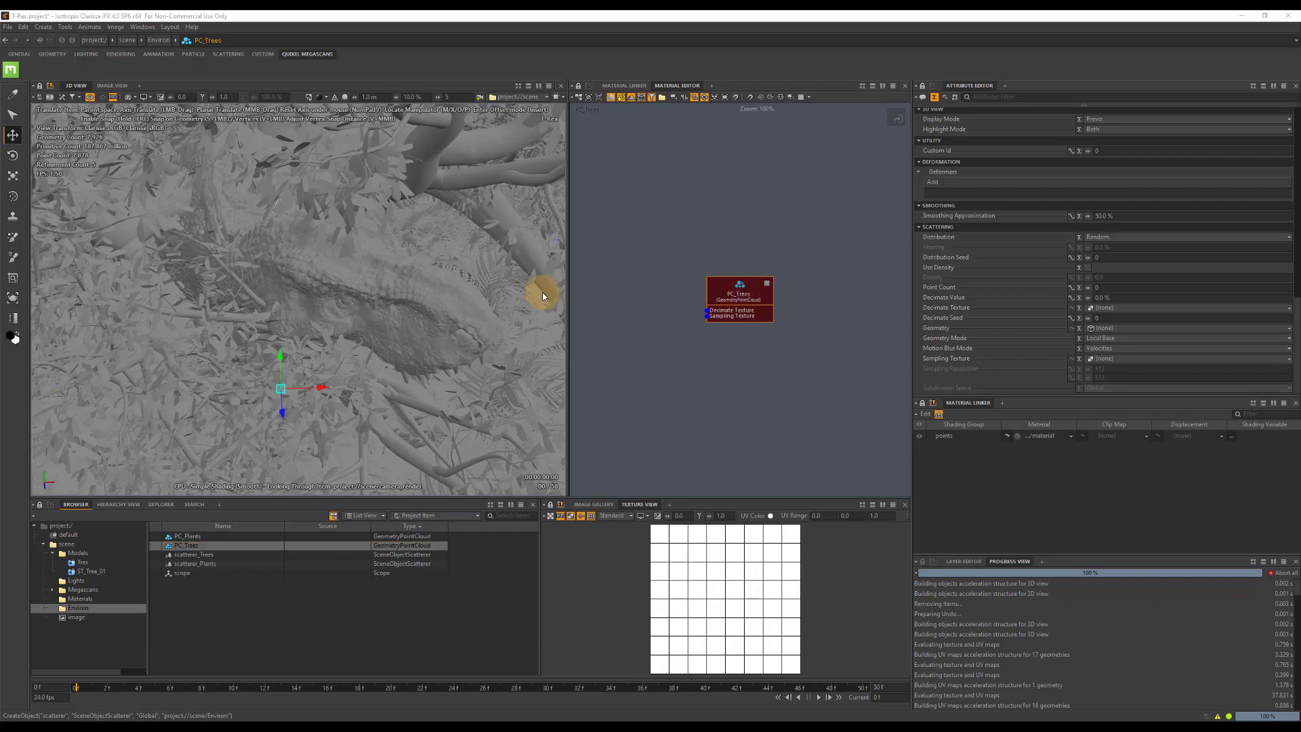
pyautogui.click(1104, 329)
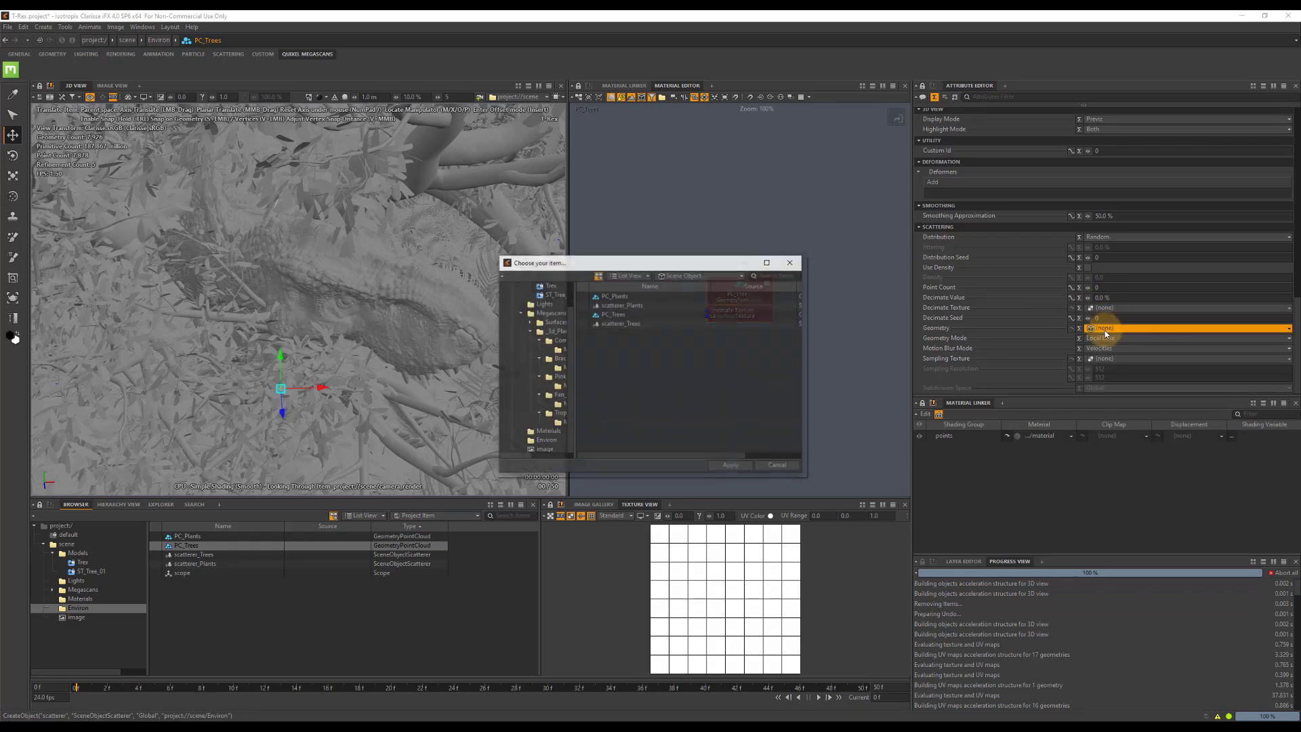
pyautogui.scroll(2, 539, 324)
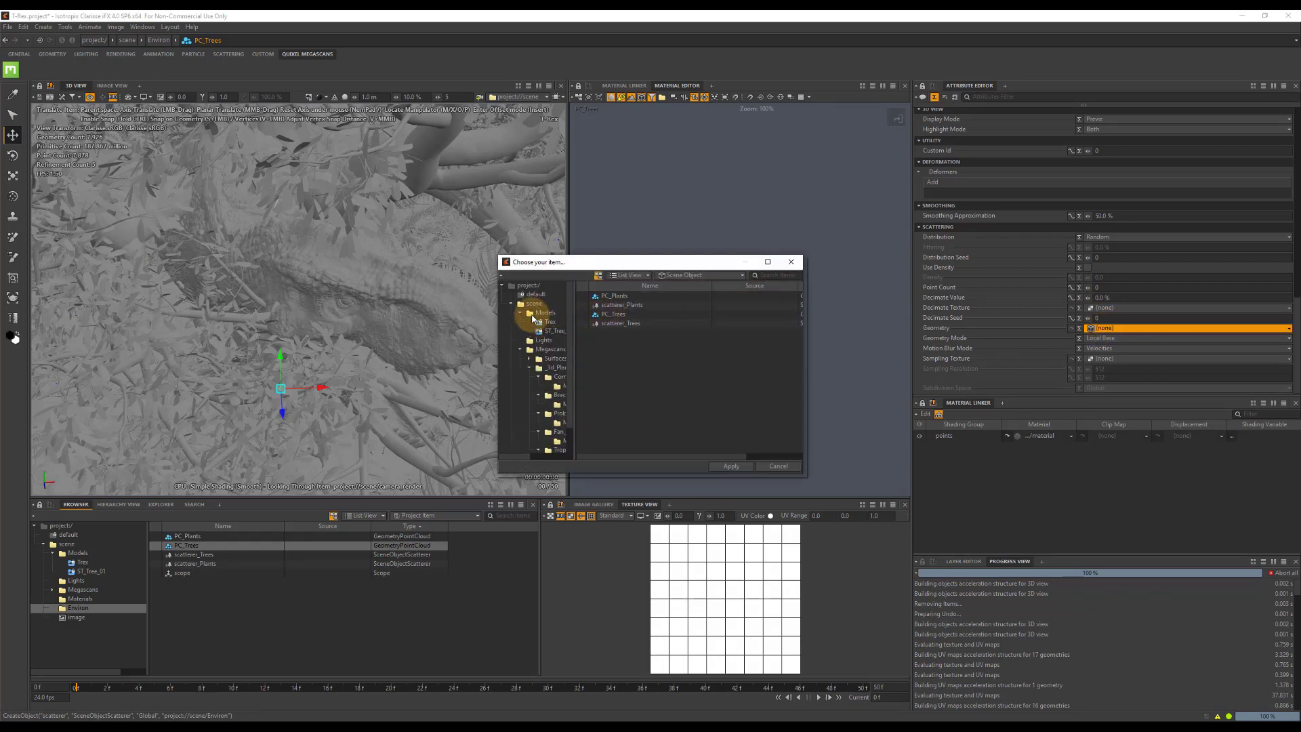
pyautogui.doubleClick(611, 315)
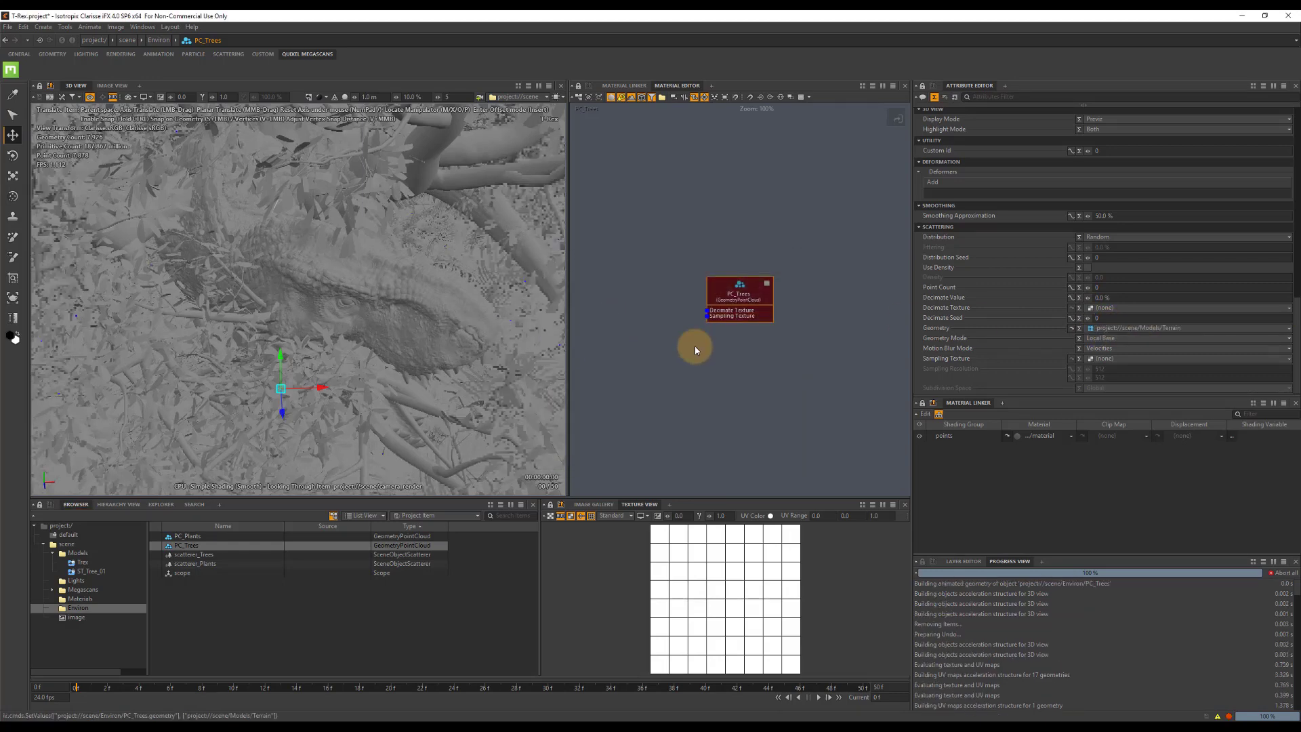
pyautogui.click(1105, 289)
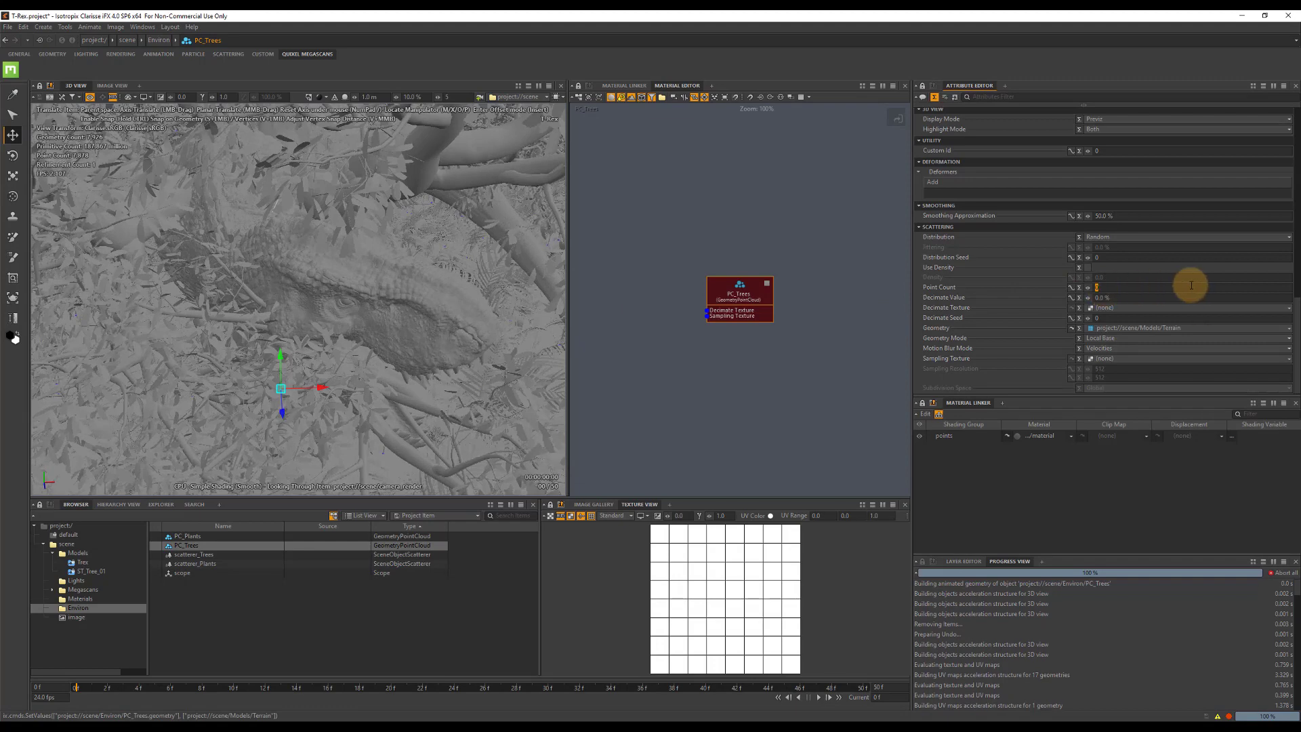
pyautogui.write('60')
pyautogui.press('Tab')
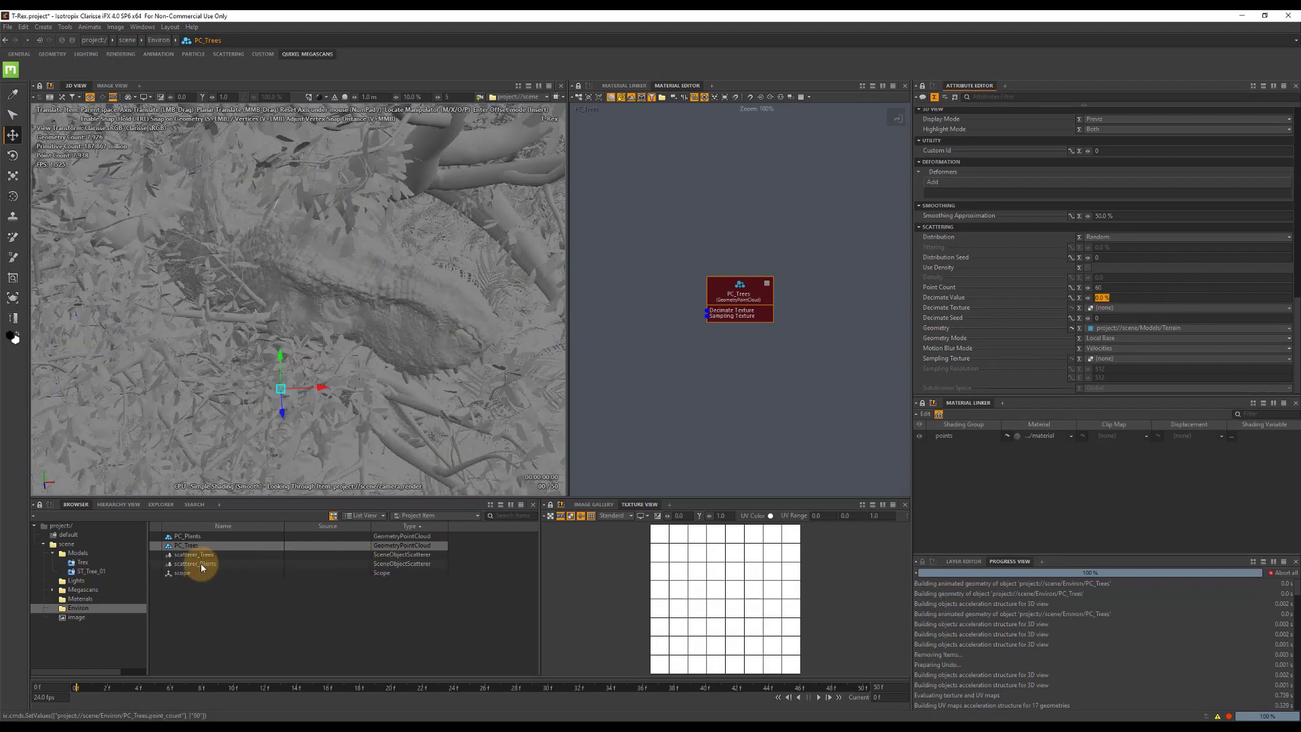
# Set PC_Trees as the geometry support of scatterer_Trees and add combiner_Tree to its geometries.
pyautogui.click(201, 553)
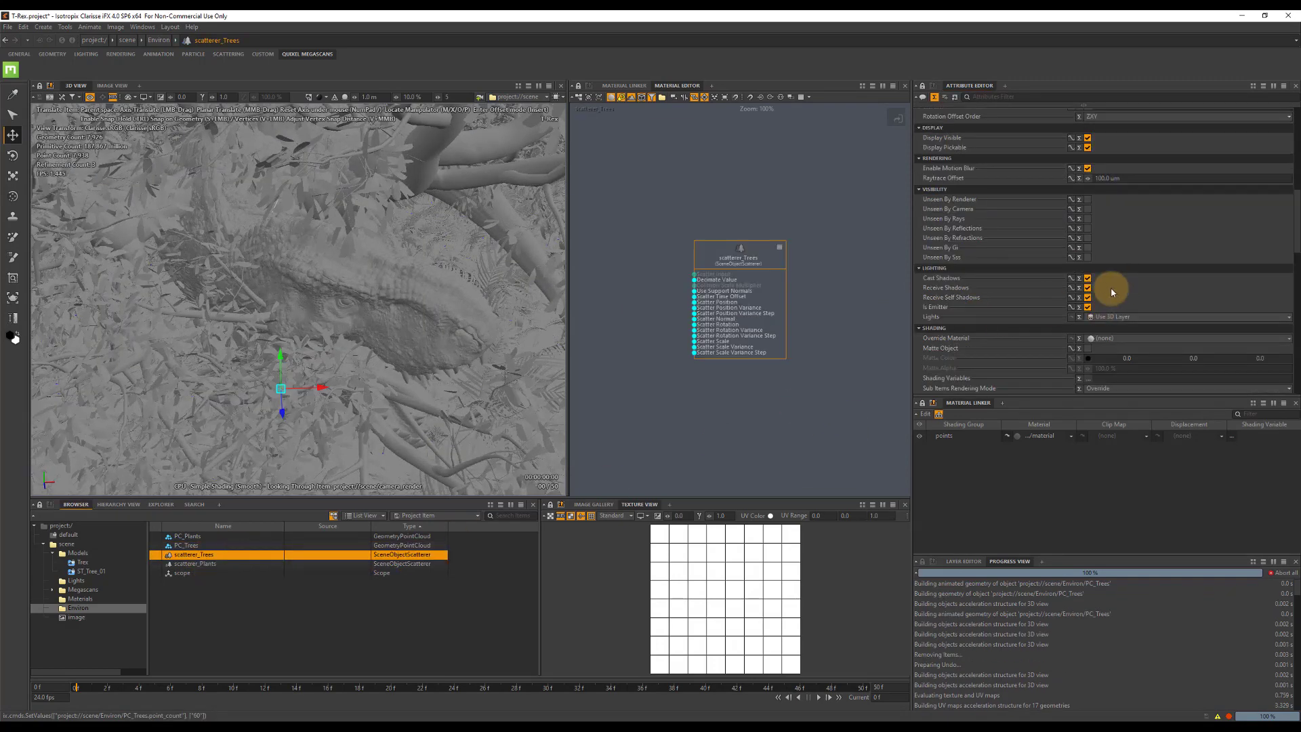
pyautogui.scroll(-5, 1111, 288)
pyautogui.click(1111, 290)
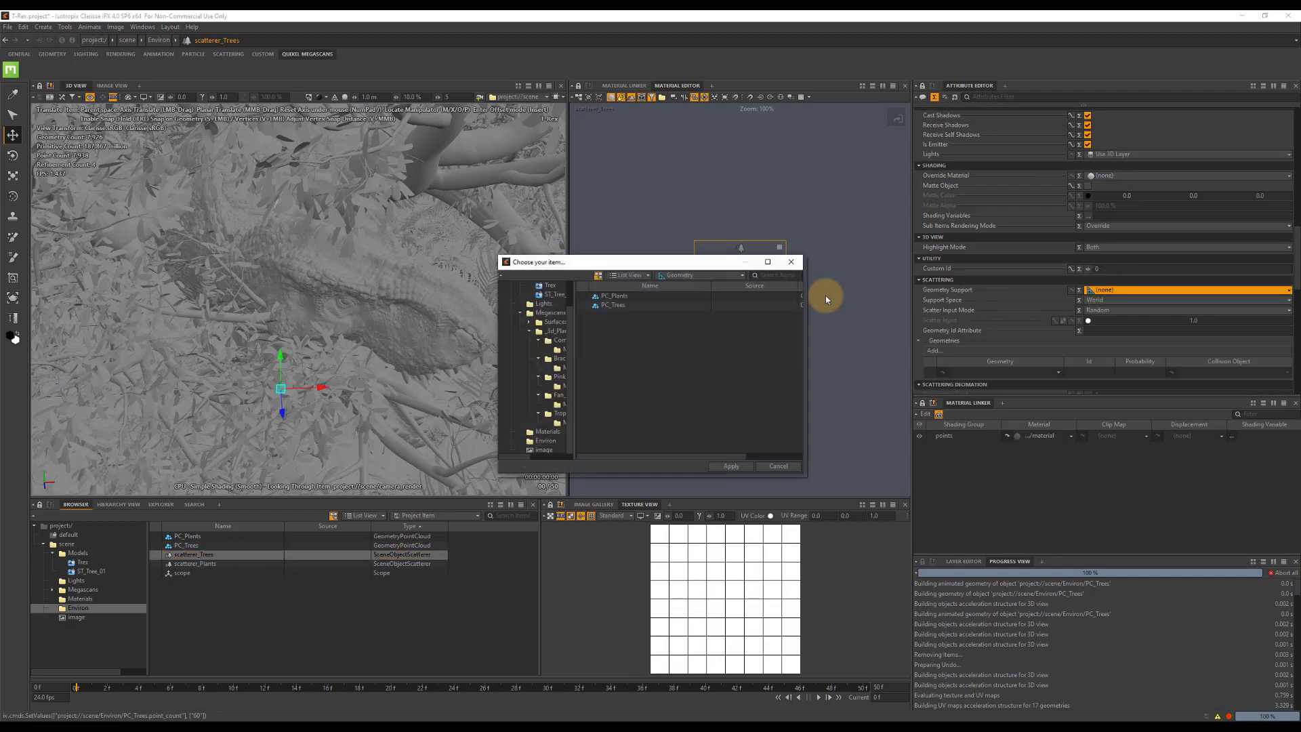
pyautogui.doubleClick(614, 305)
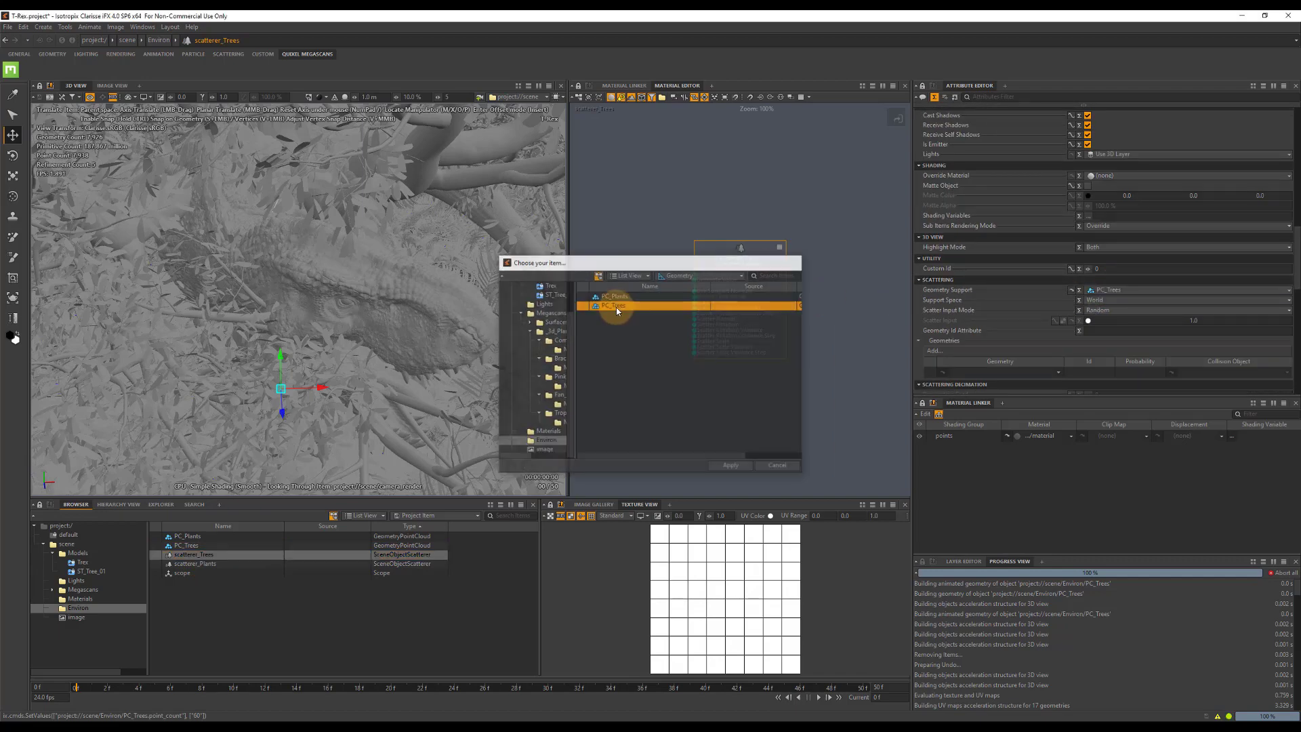
pyautogui.click(934, 351)
pyautogui.scroll(2, 556, 346)
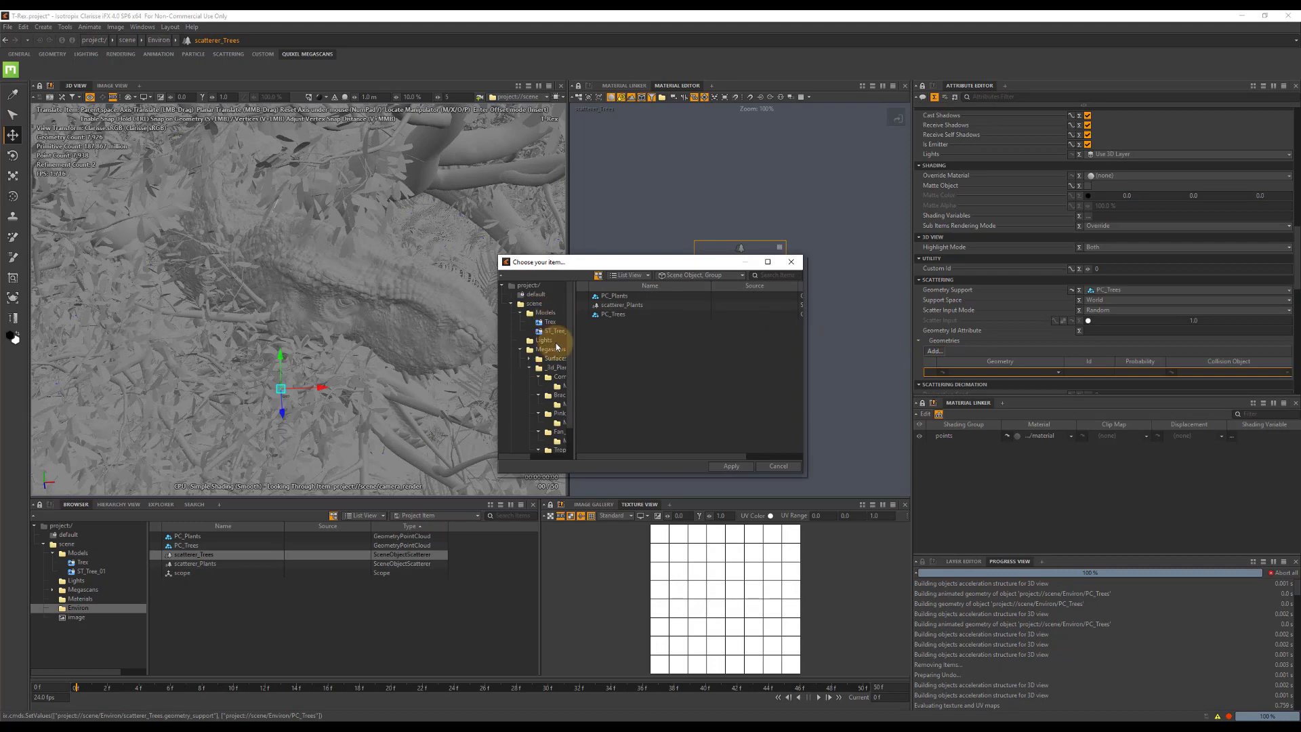
pyautogui.doubleClick(622, 323)
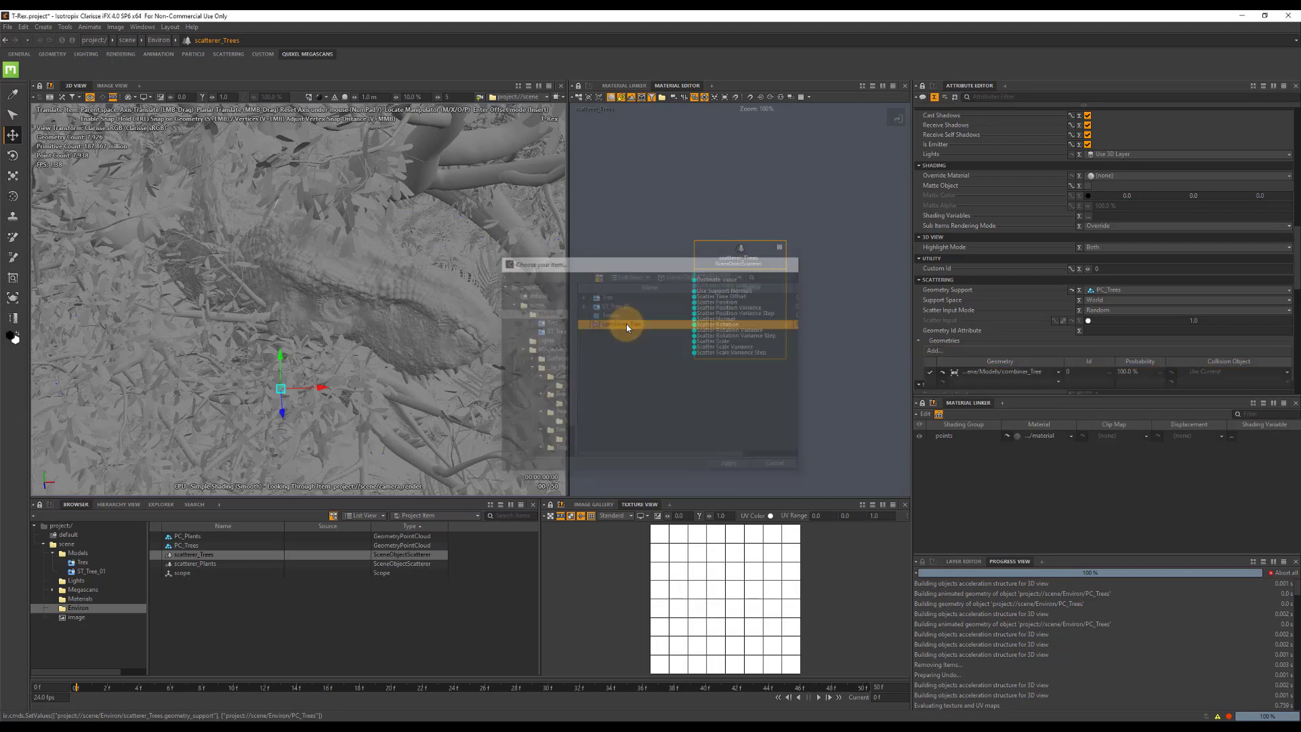
# Make combiner_Tree in the Models context unseen by camera and by rays, and run a preview render of the image.
pyautogui.click(129, 88)
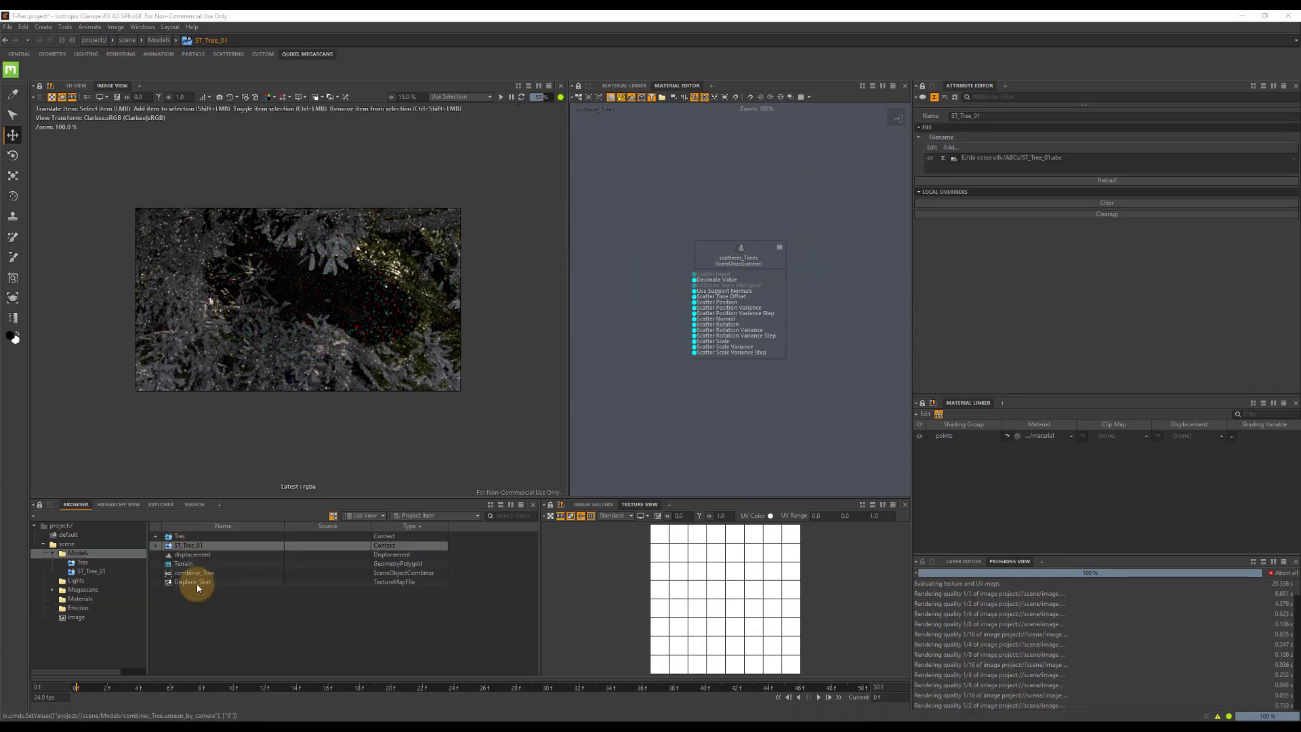
pyautogui.click(201, 576)
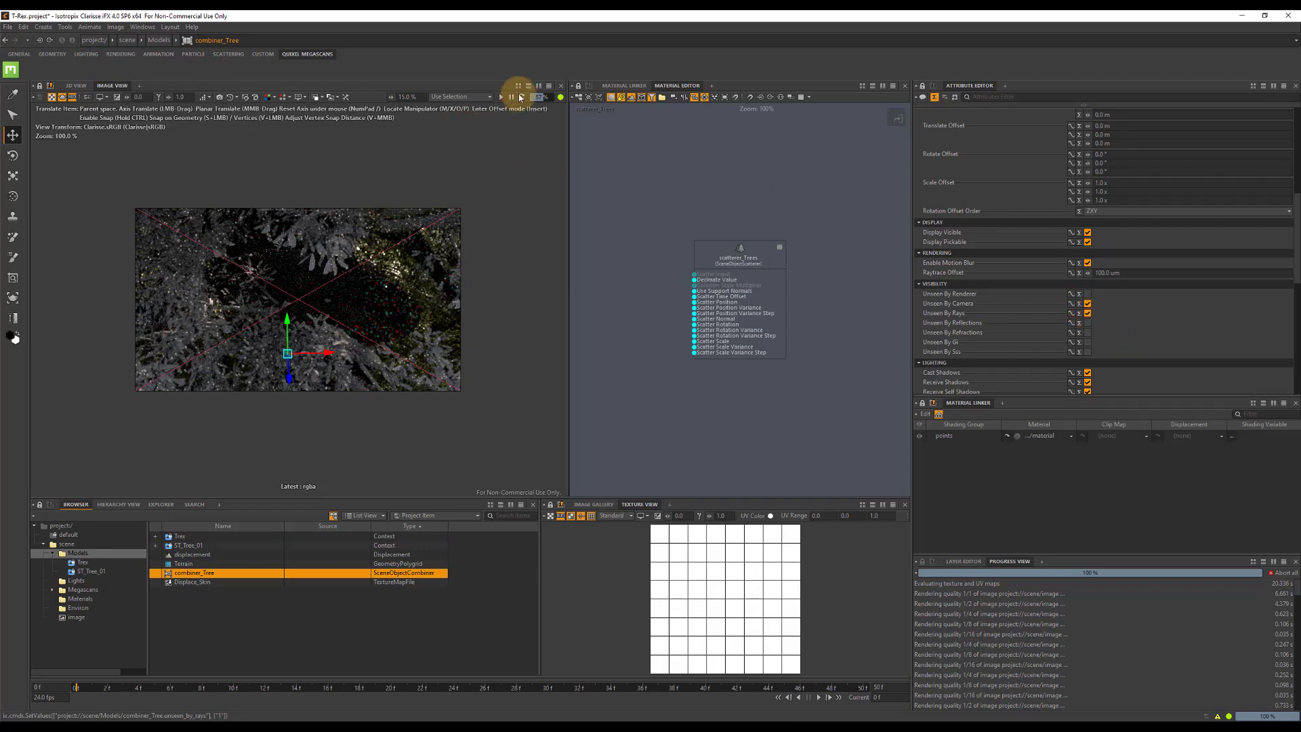
pyautogui.click(500, 98)
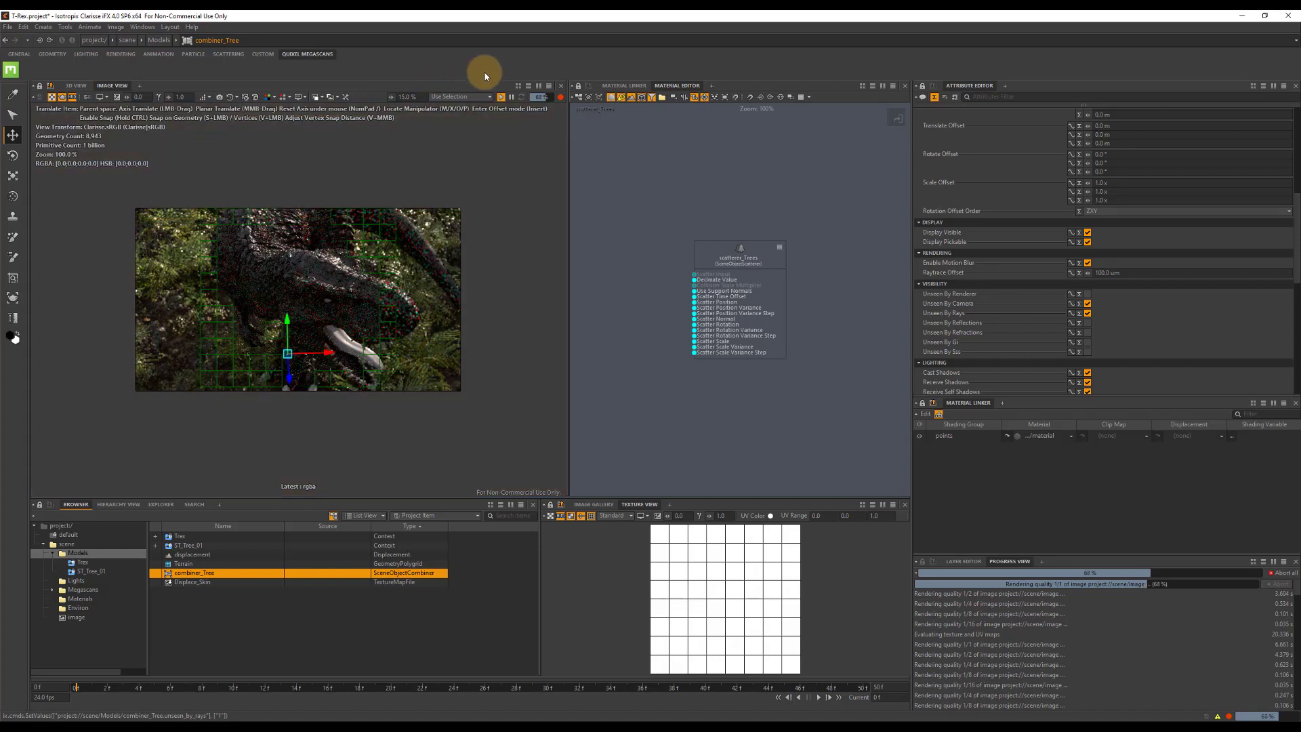
pyautogui.click(512, 98)
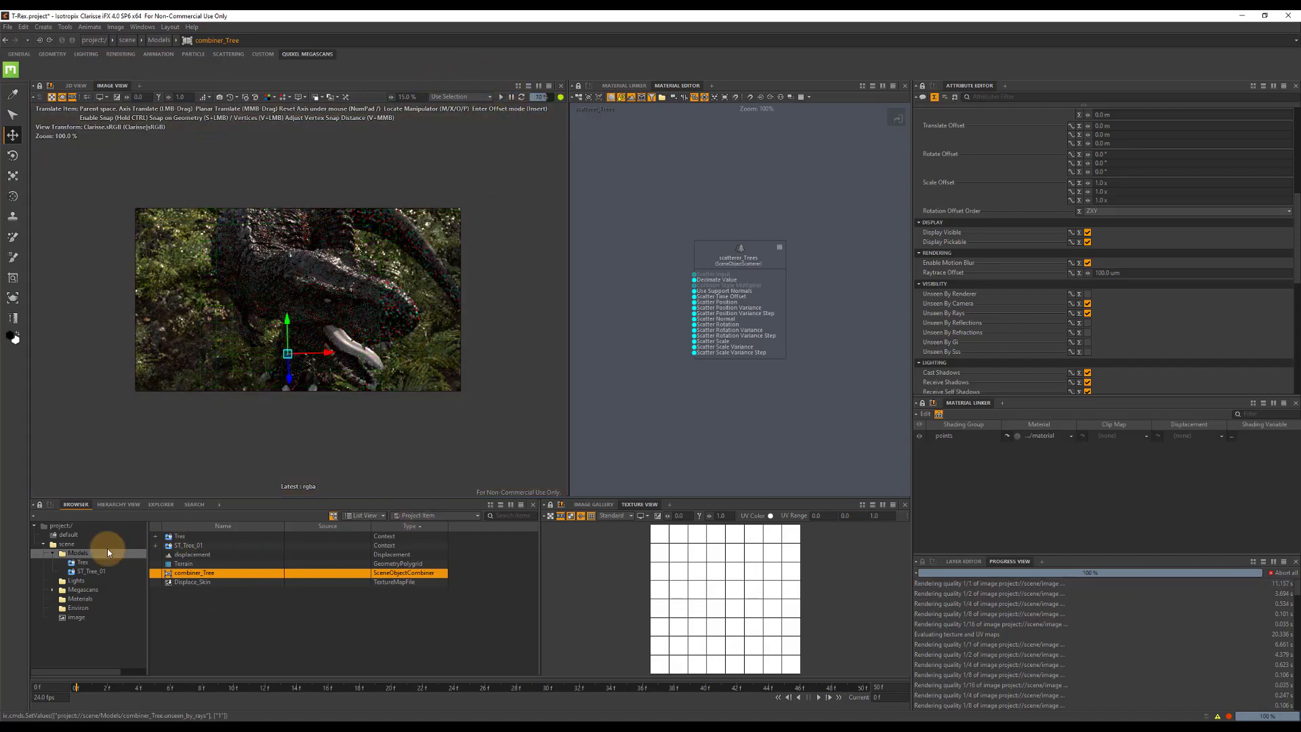
# Create a point cloud in the Environ context and name it PC_Debris.
pyautogui.click(80, 606)
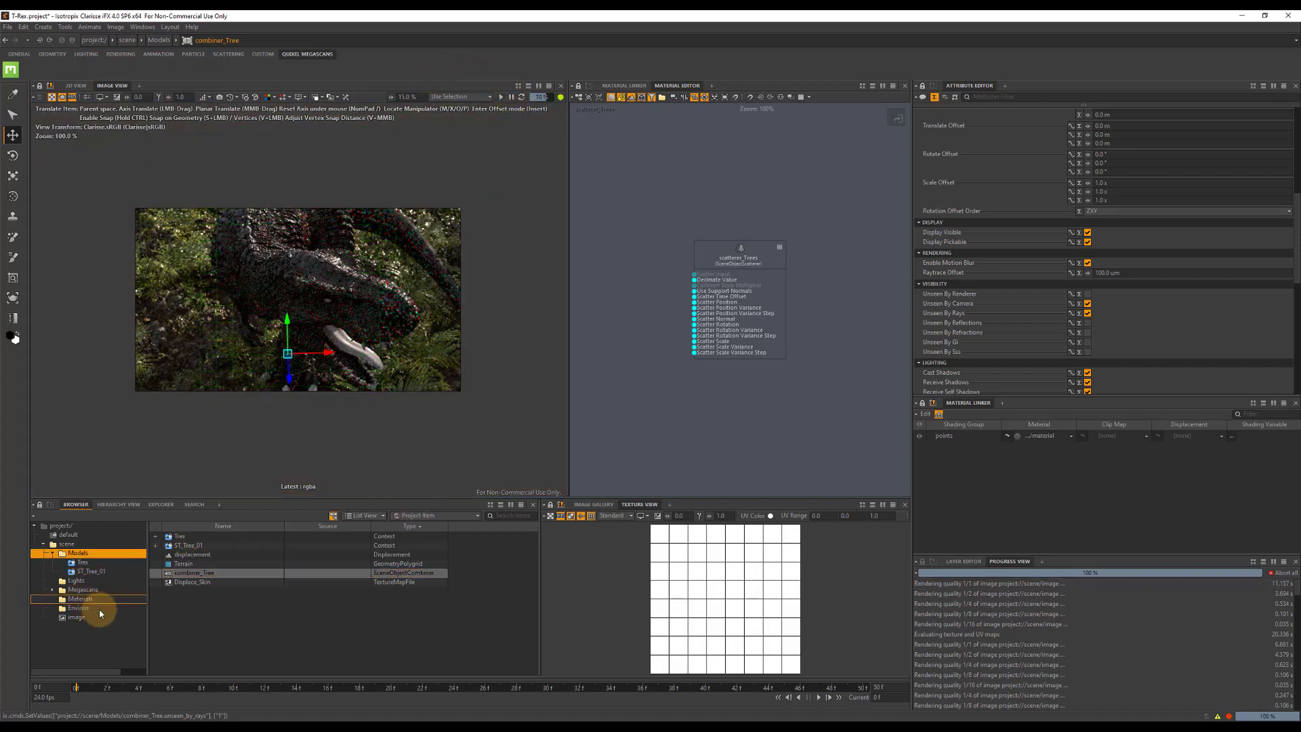
pyautogui.rightClick(196, 600)
pyautogui.moveTo(298, 484)
pyautogui.moveTo(383, 506)
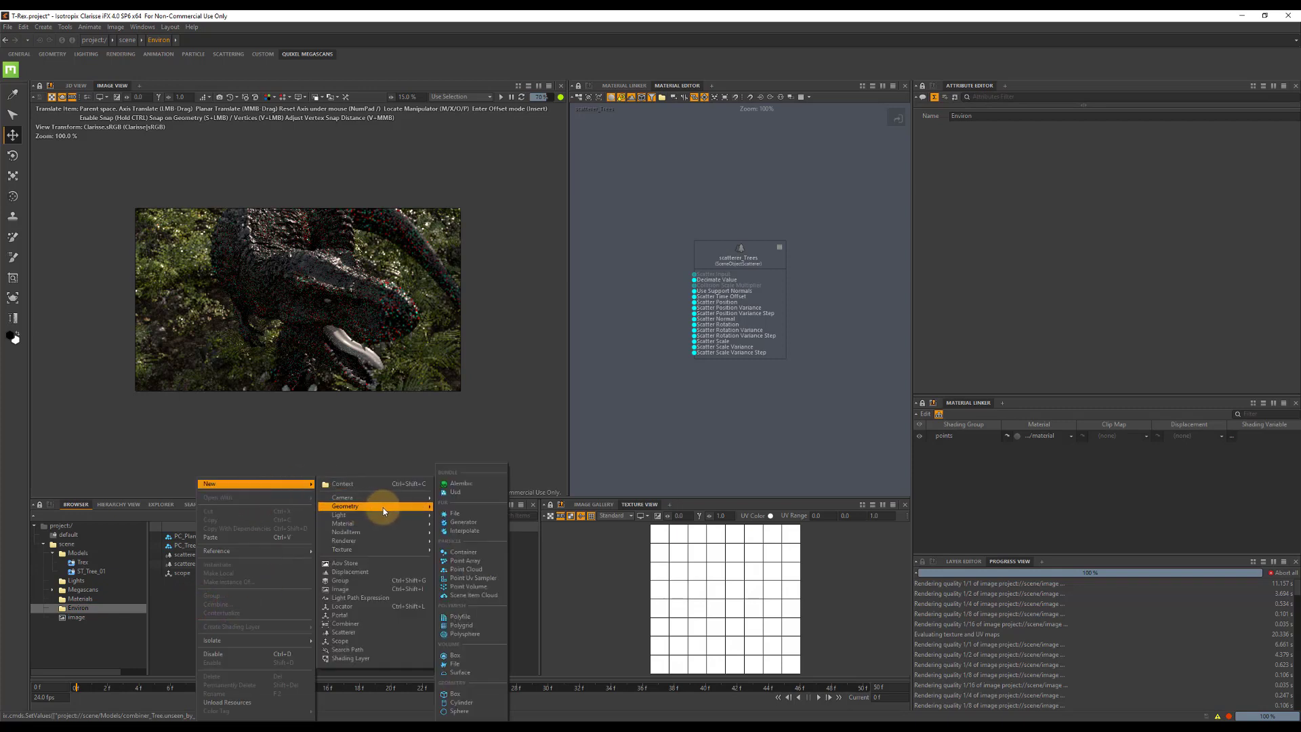
pyautogui.click(466, 569)
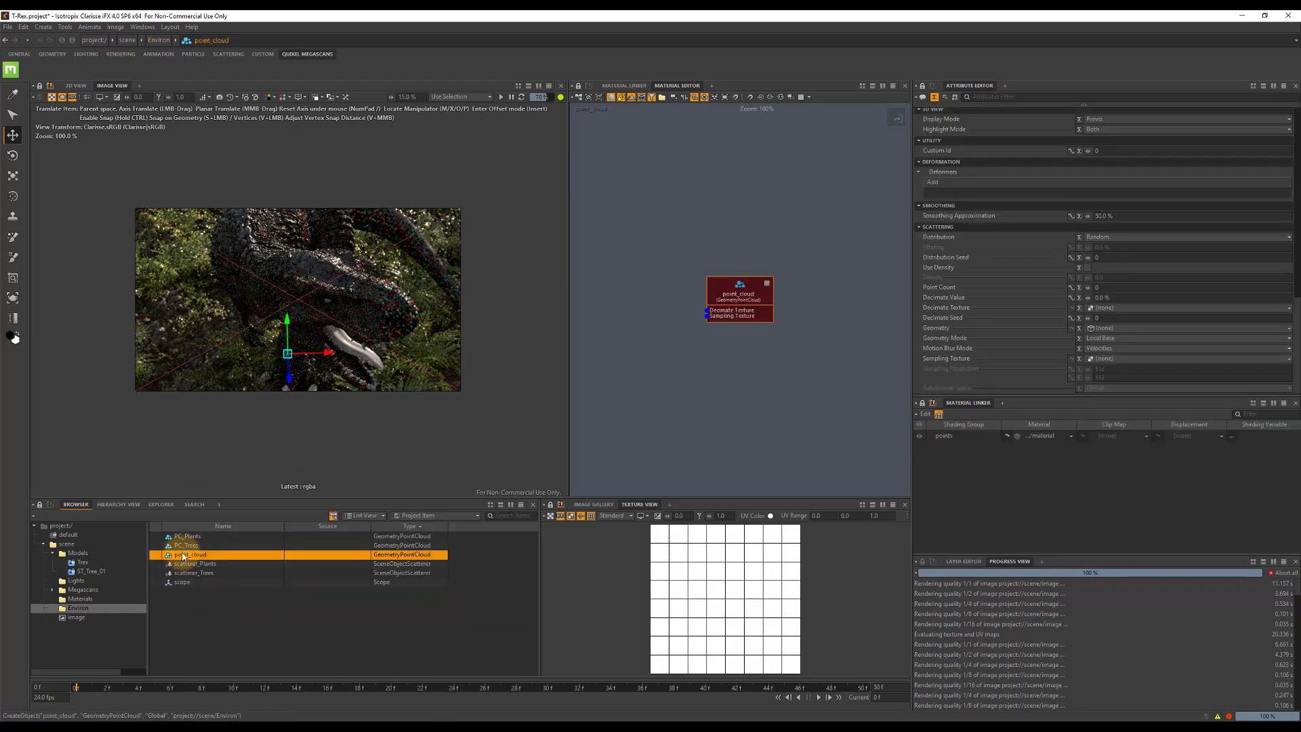
pyautogui.doubleClick(183, 556)
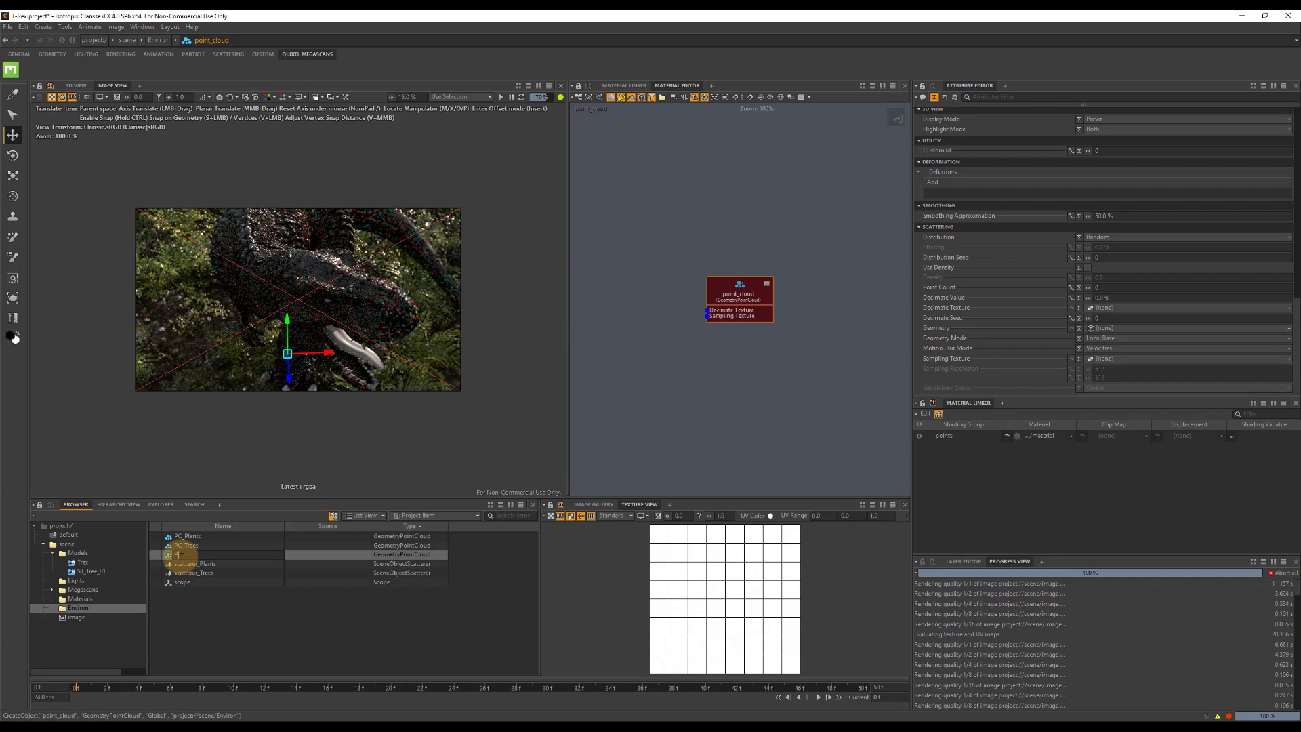
pyautogui.write('PC_Debris')
pyautogui.press('Return')
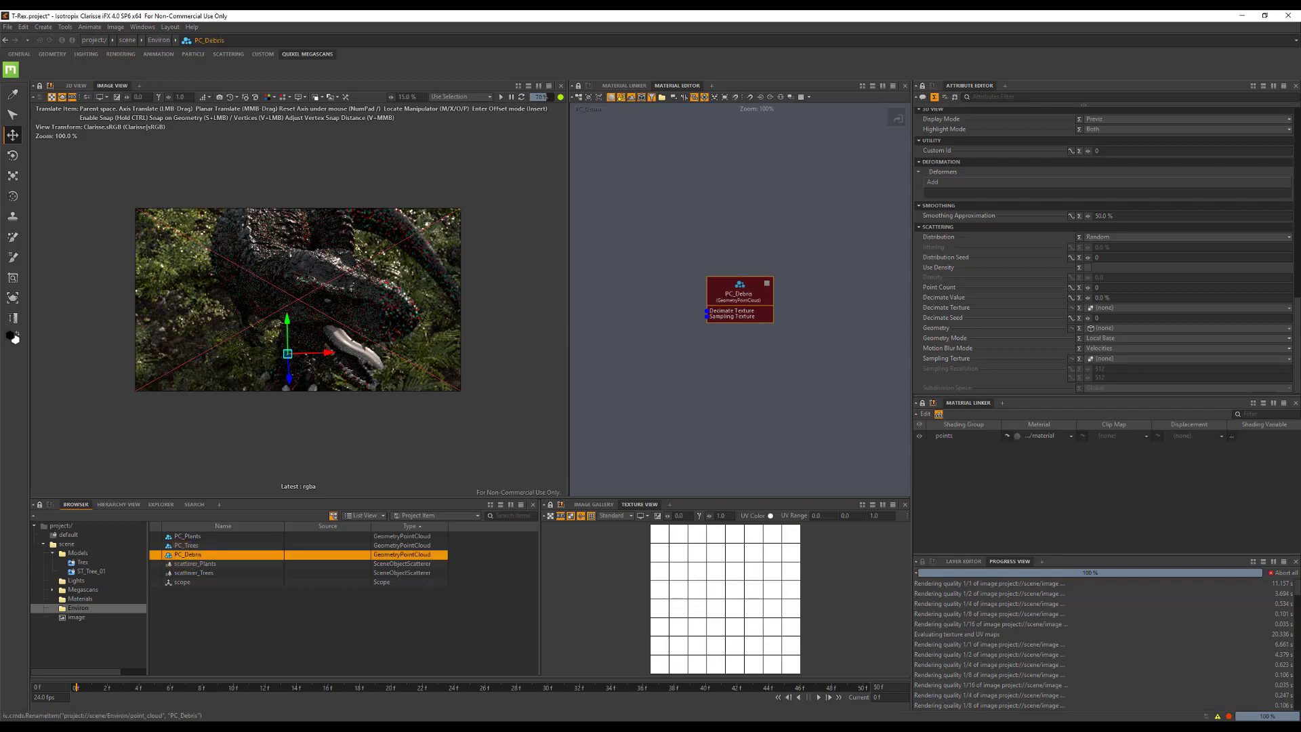
# Show the scene in the 3D view and disable scatterer_Plants and scatterer_Trees.
pyautogui.click(76, 85)
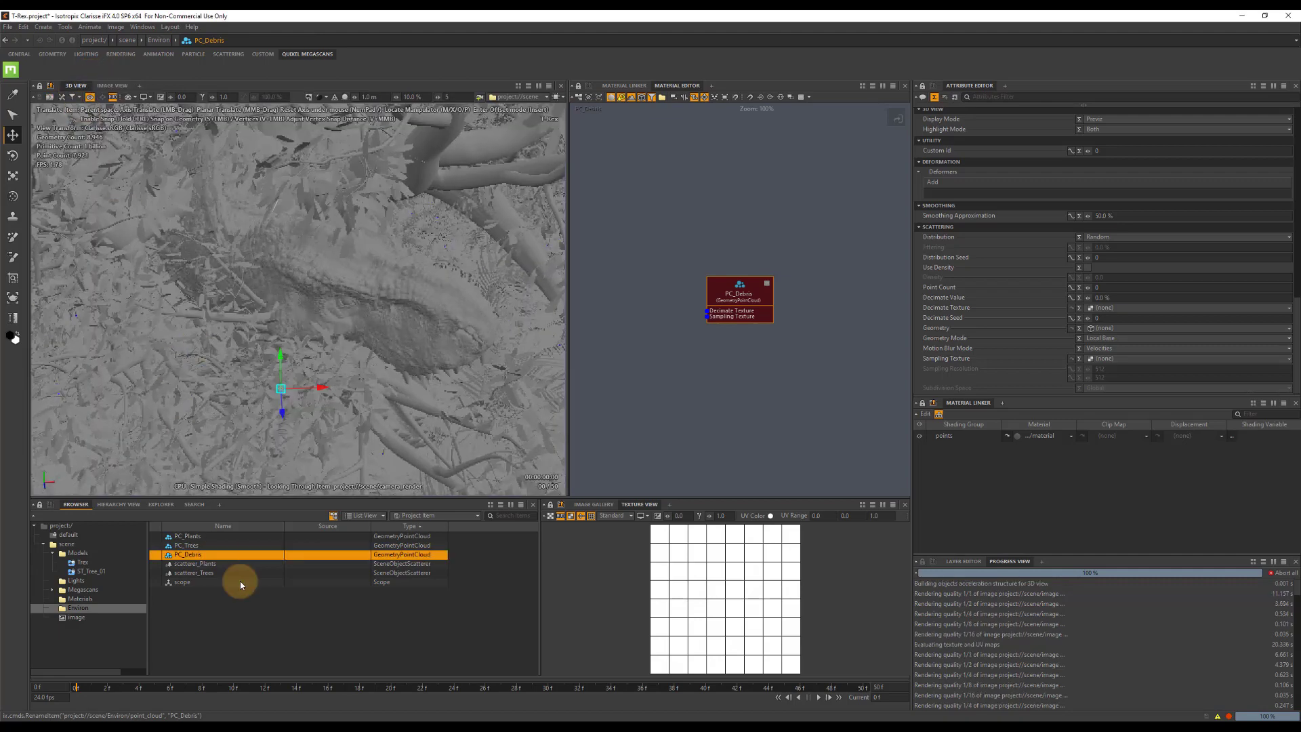
pyautogui.click(187, 573)
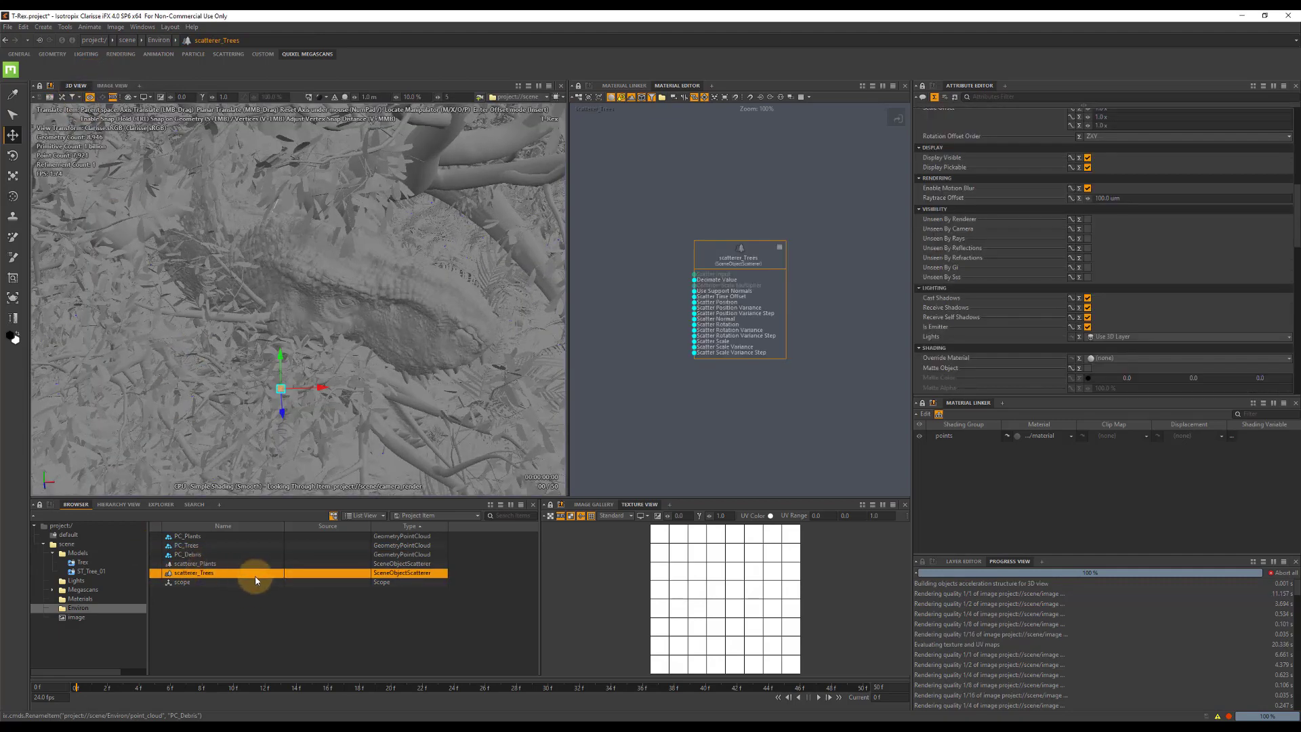
pyautogui.keyDown('ctrl'); pyautogui.click(212, 569); pyautogui.keyUp('ctrl')
pyautogui.click(211, 567)
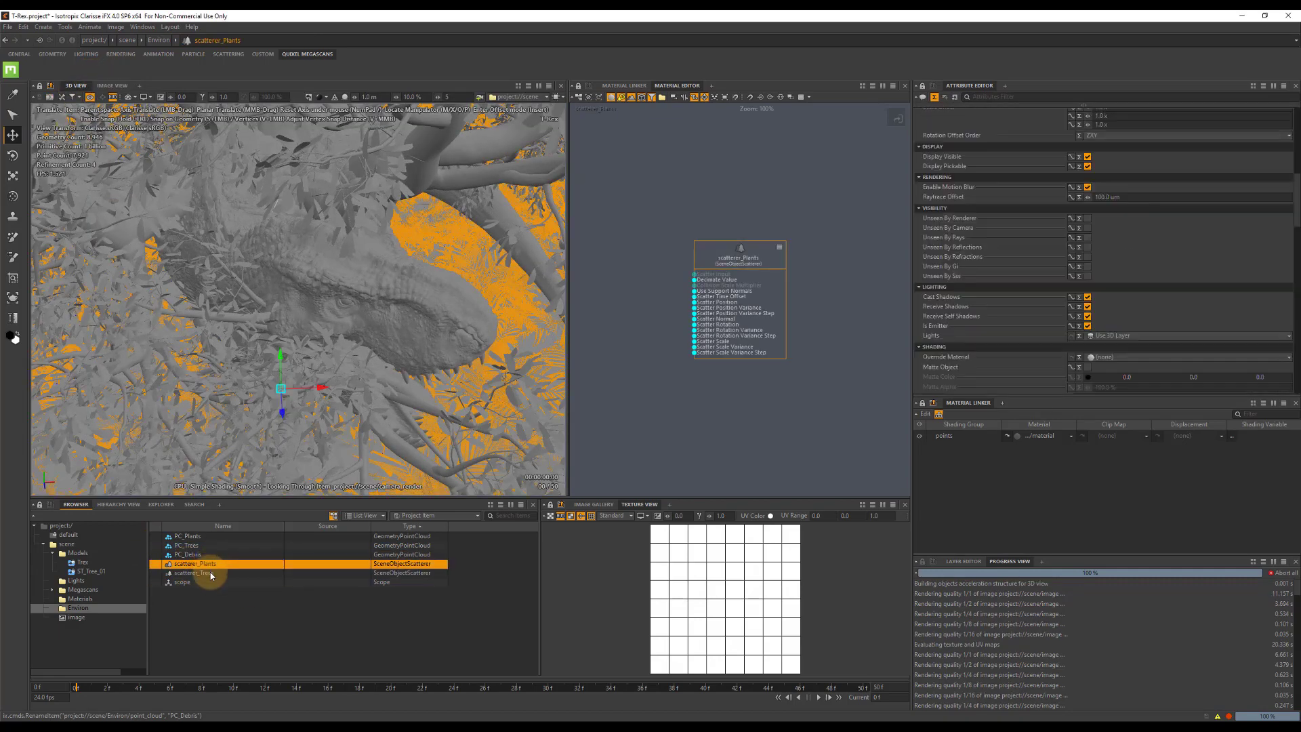
pyautogui.keyDown('ctrl'); pyautogui.click(211, 573); pyautogui.keyUp('ctrl')
pyautogui.hotkey('ctrl', 'd')
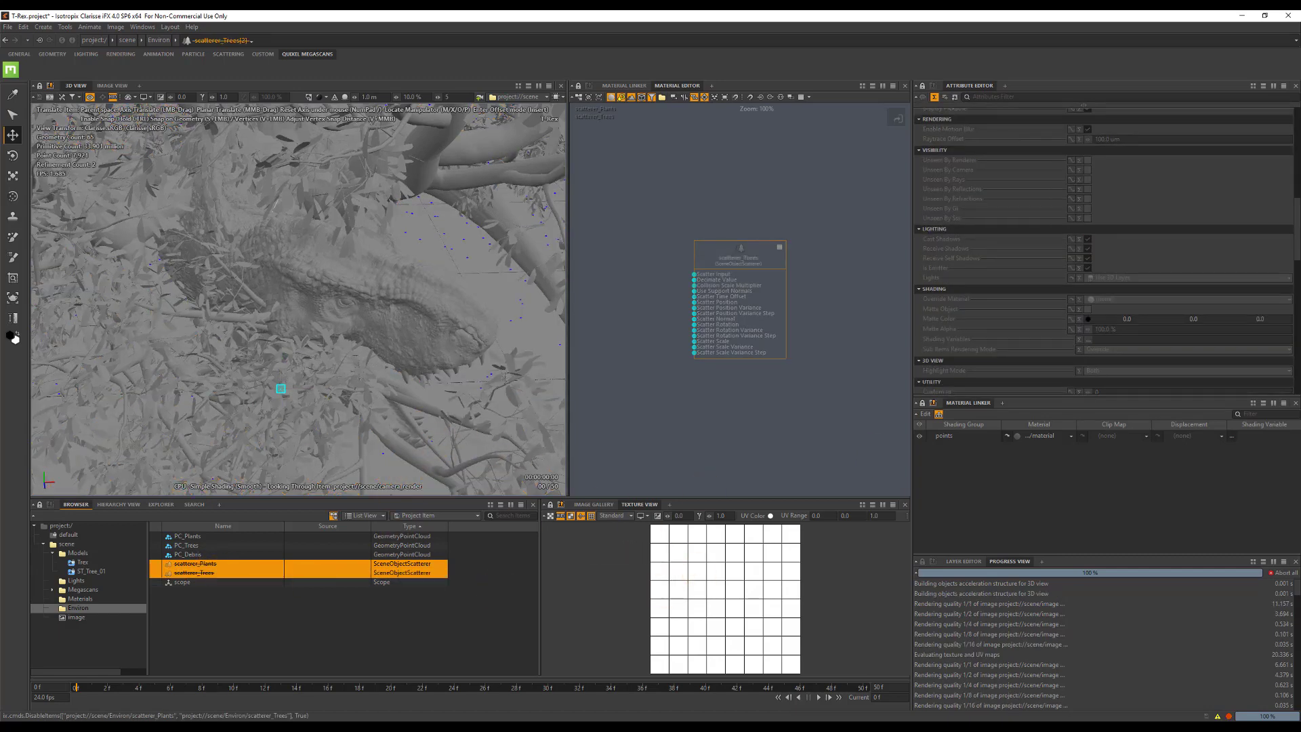
# Assign the Terrain from the Models context as the geometry of PC_Debris and set its point count to 3000000.
pyautogui.click(187, 554)
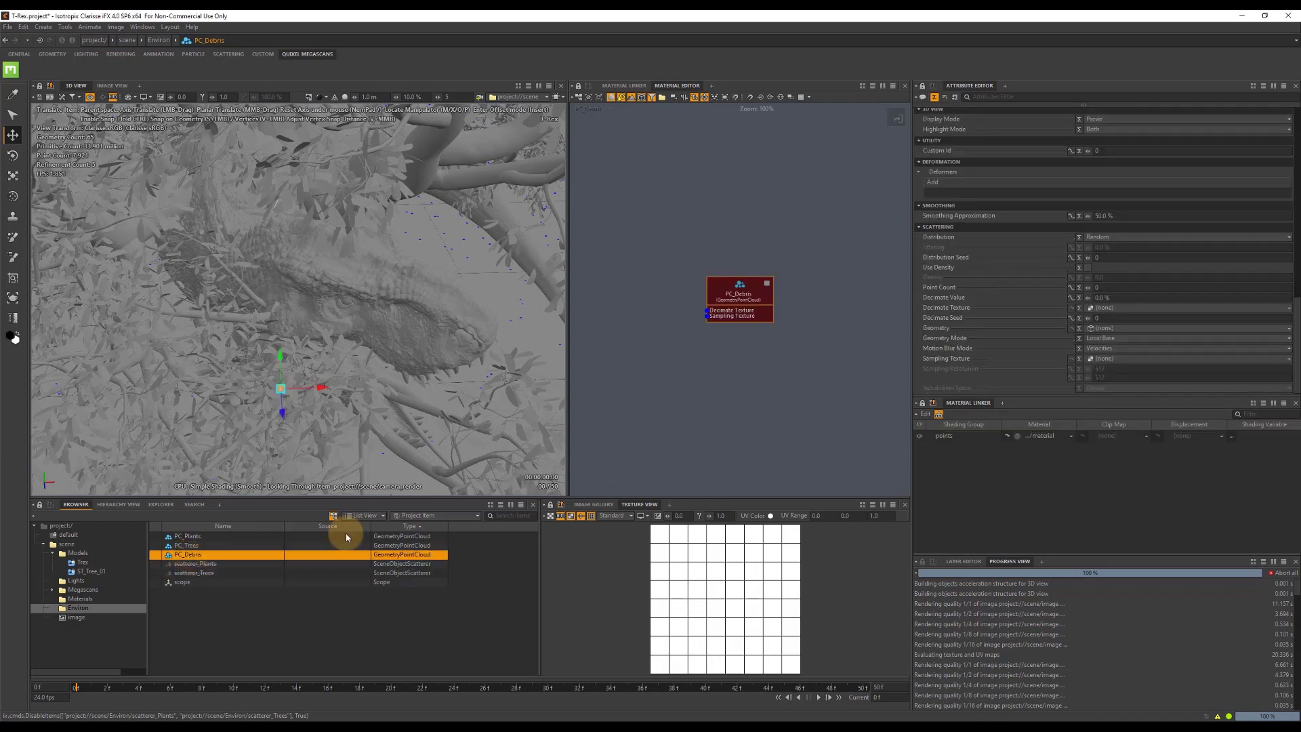
pyautogui.click(1111, 328)
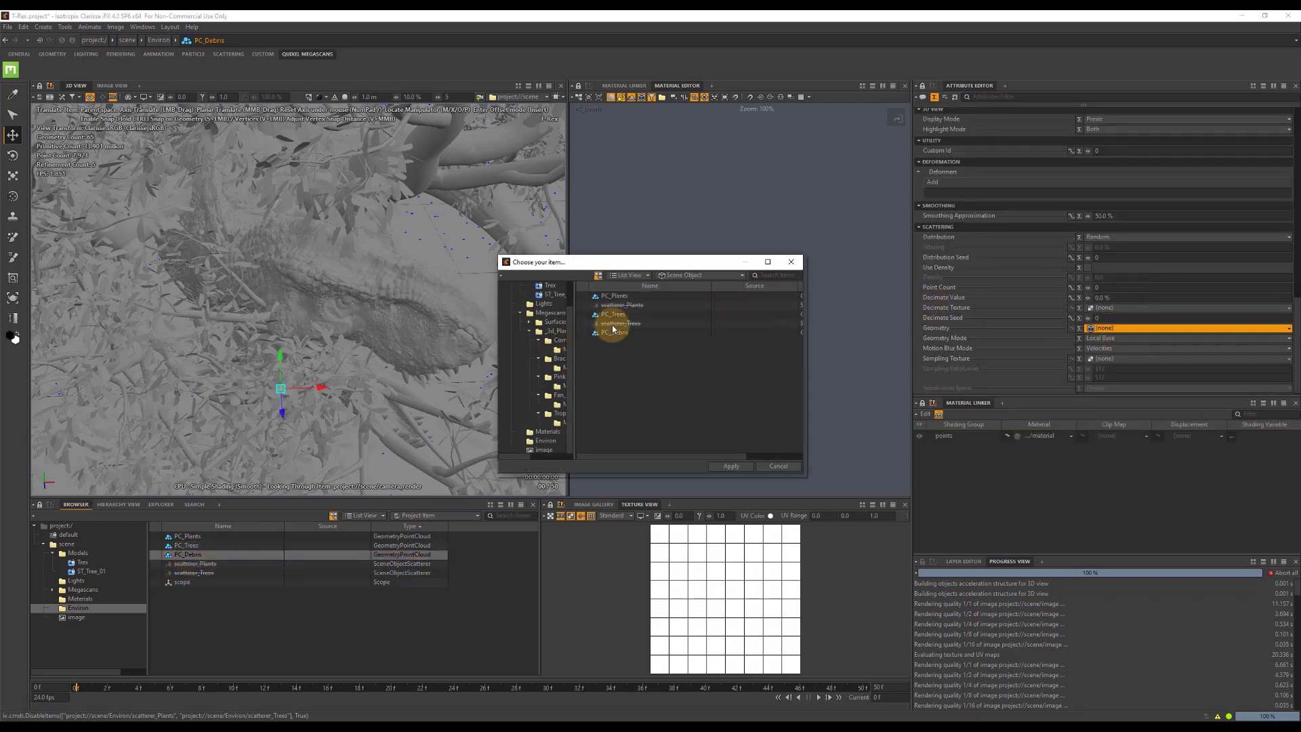
pyautogui.click(544, 313)
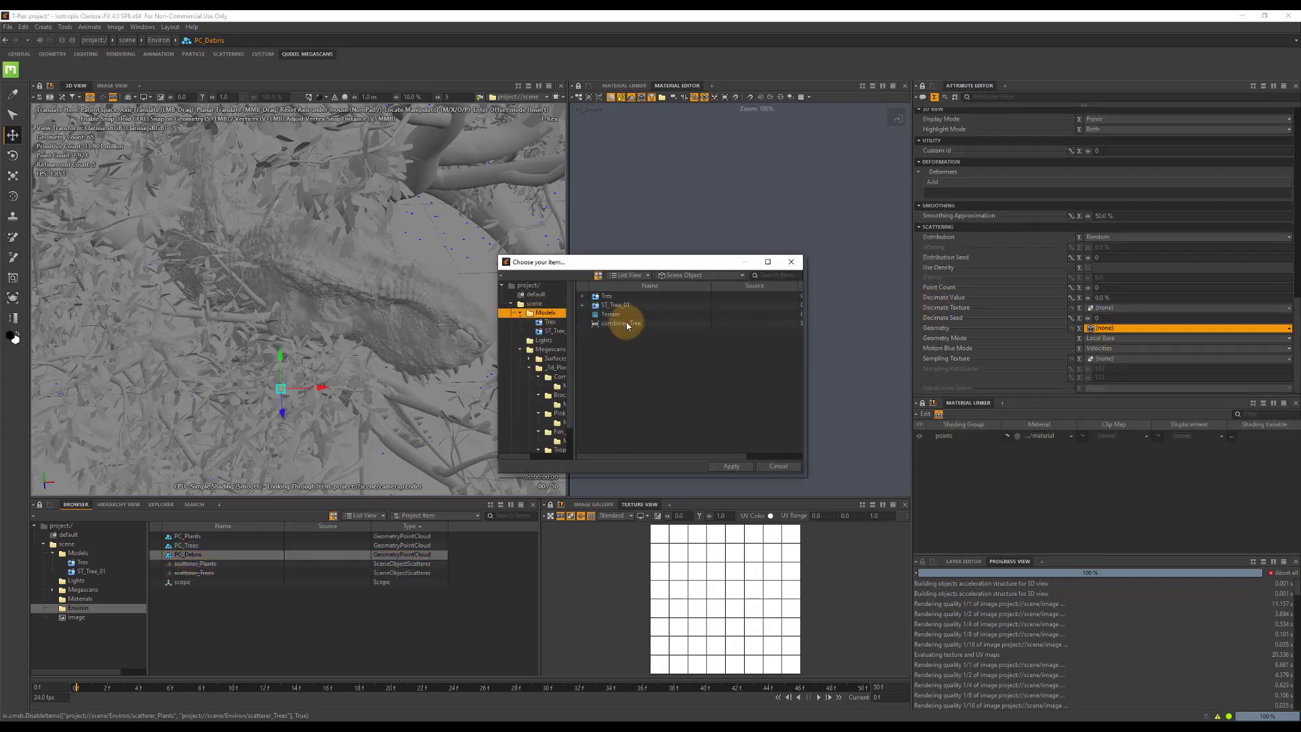
pyautogui.doubleClick(617, 306)
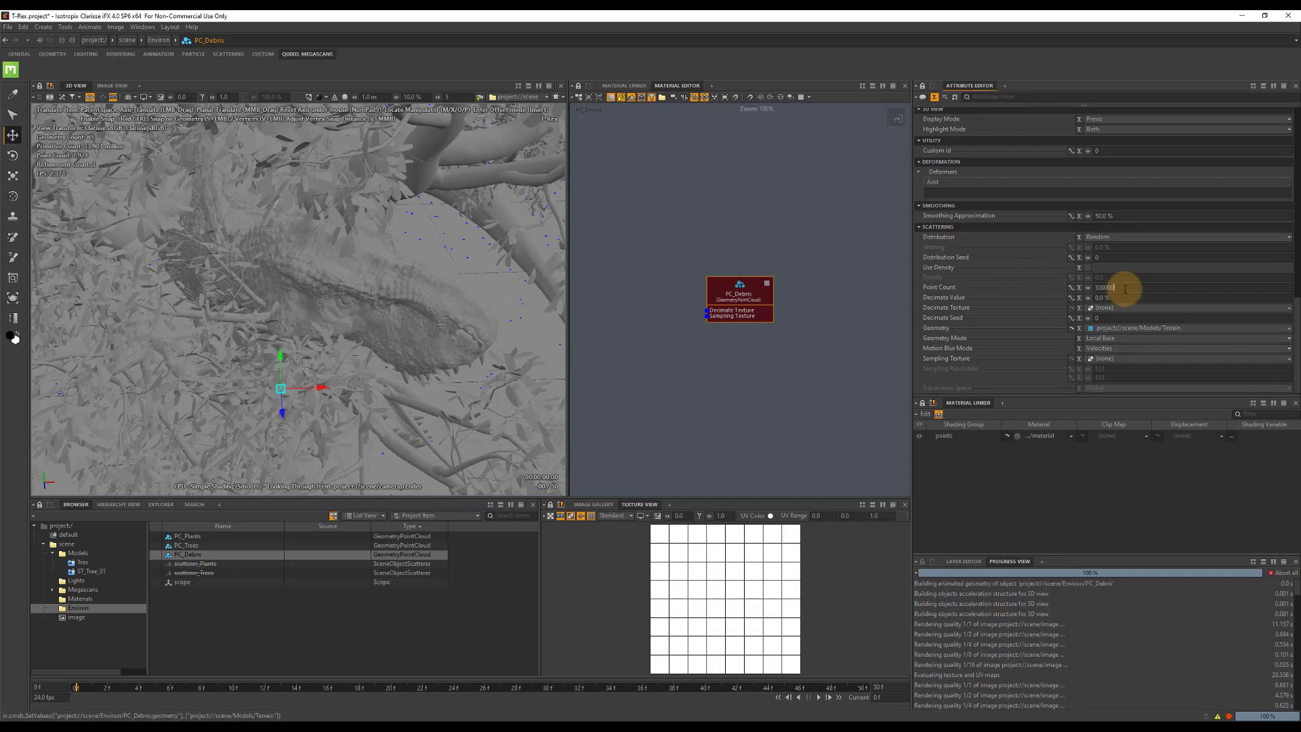
pyautogui.press('Tab')
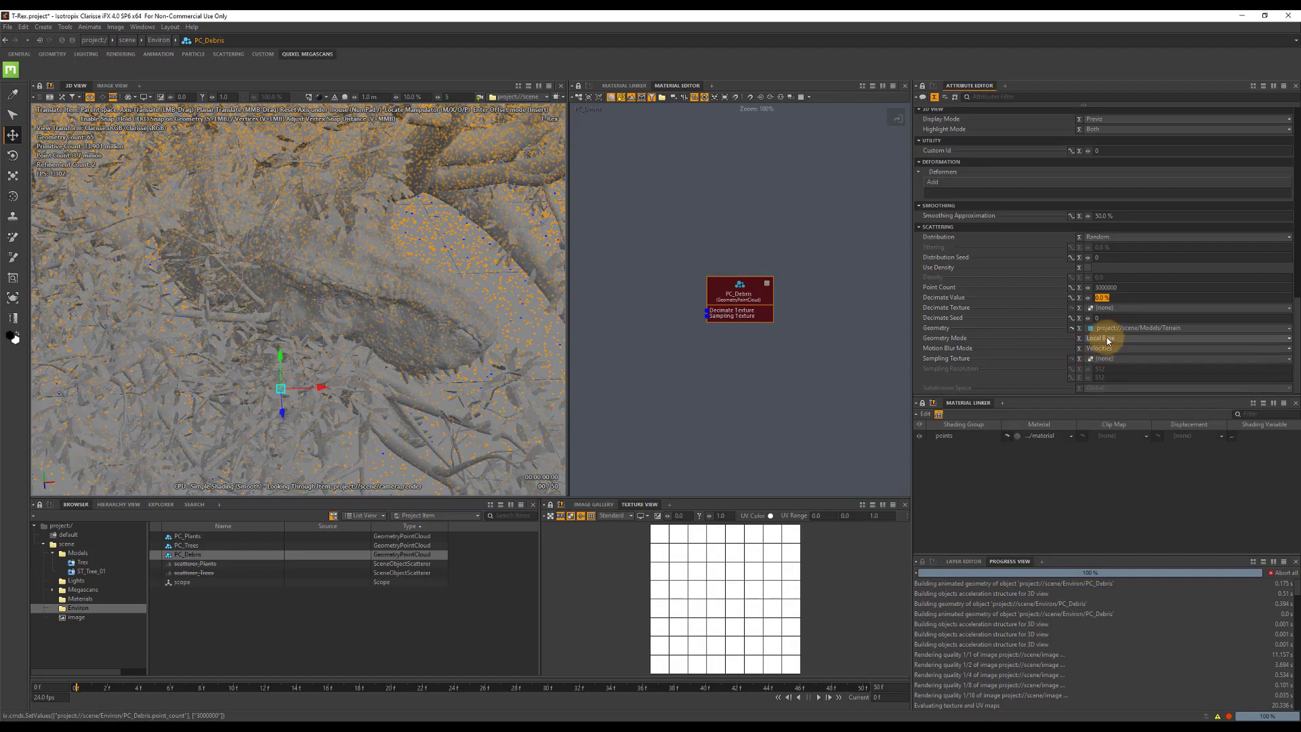
pyautogui.hotkey('ctrl', 's')
# Assign texture_scope from the Materials context as the decimate texture of PC_Debris.
pyautogui.click(1104, 309)
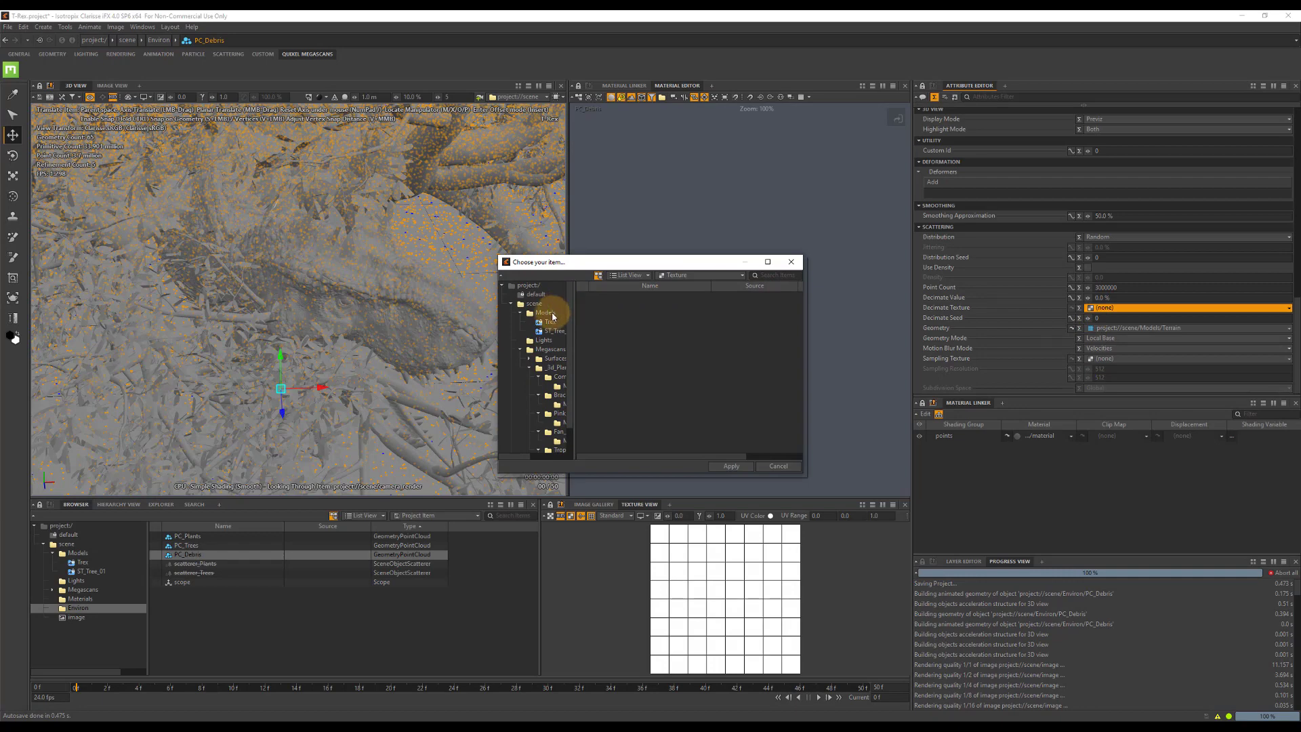
pyautogui.click(554, 305)
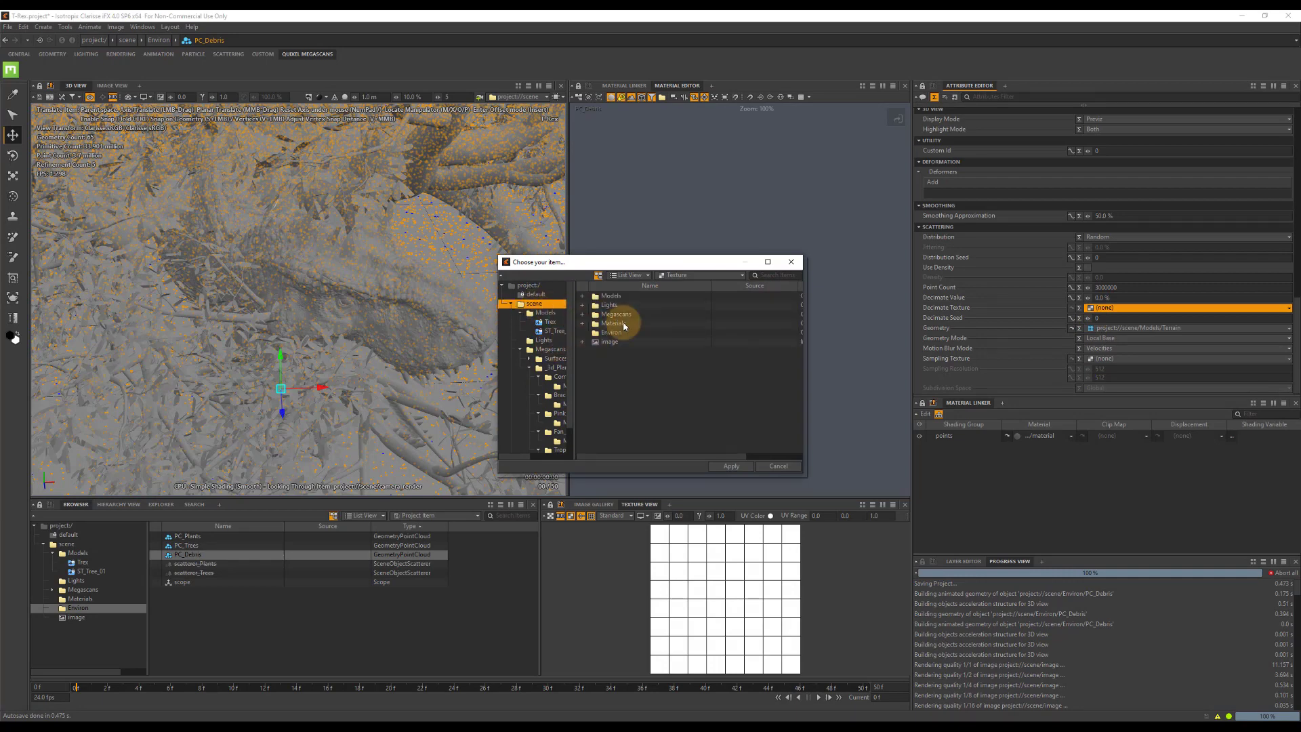
pyautogui.click(626, 324)
pyautogui.doubleClick(622, 325)
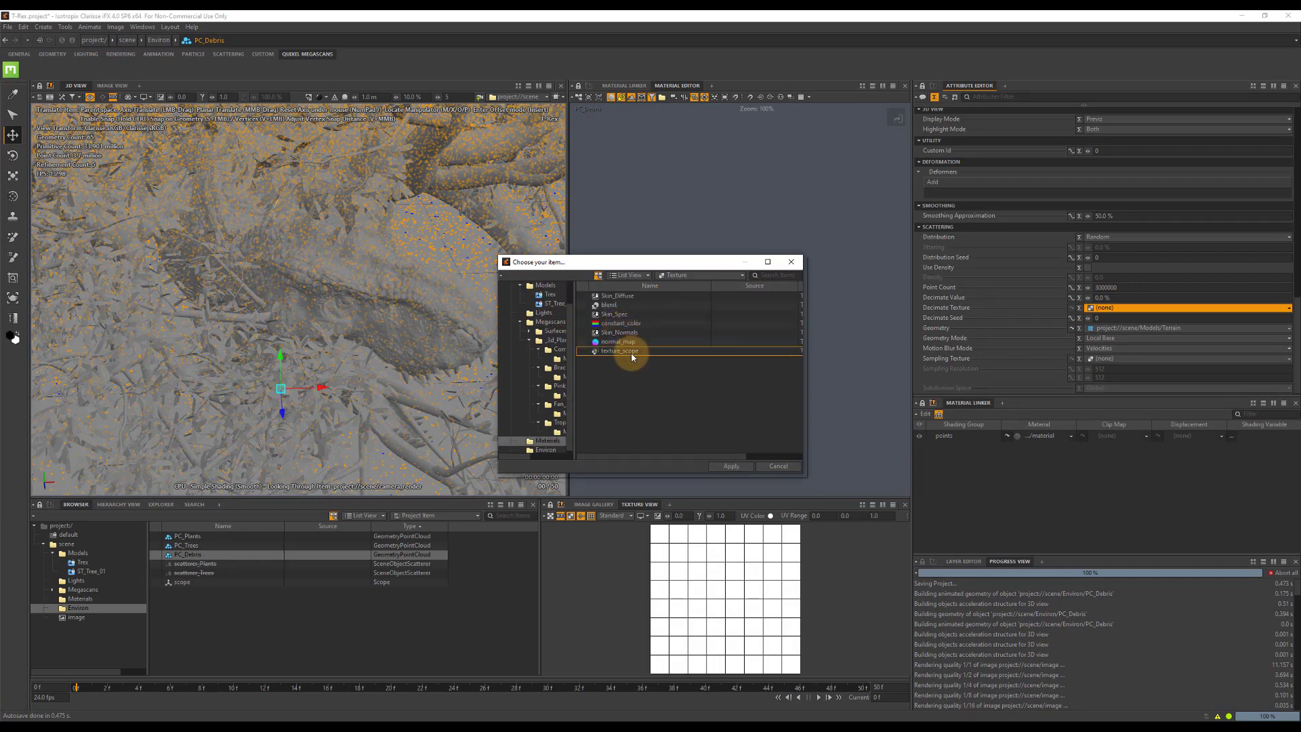
pyautogui.doubleClick(620, 350)
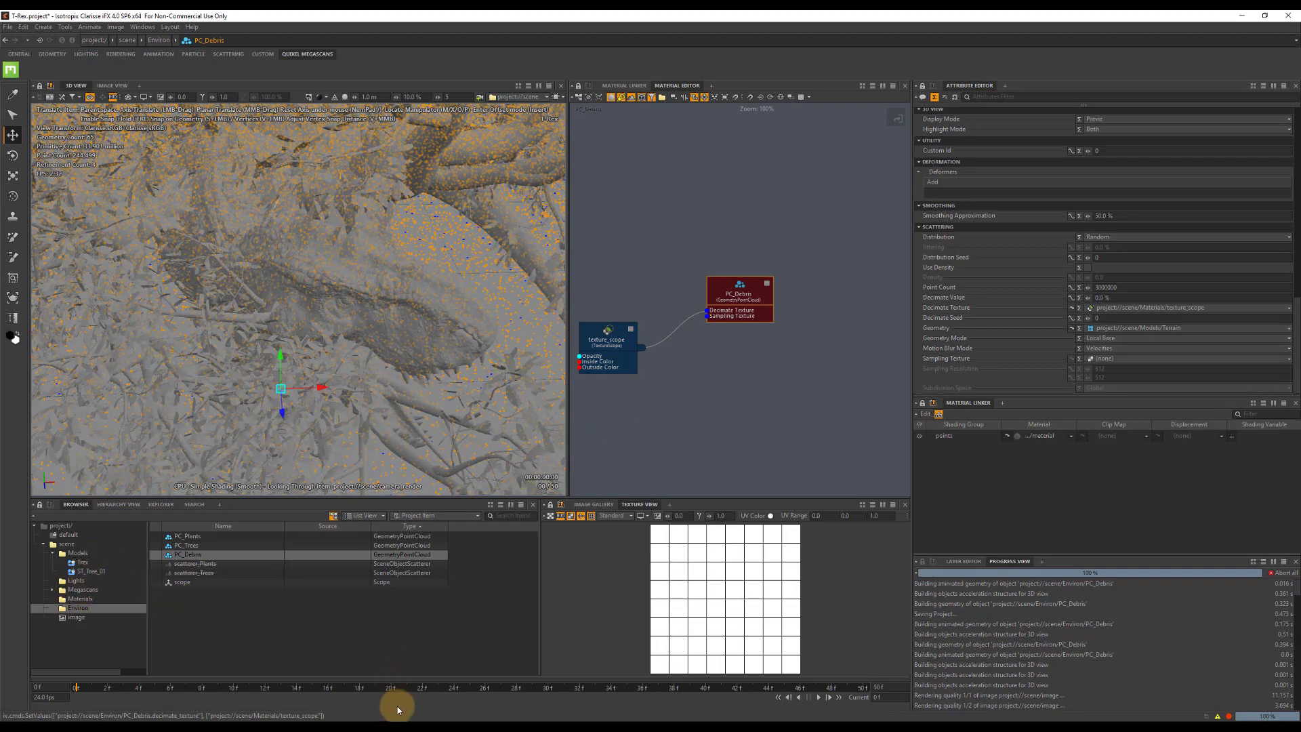
# Switch to Quixel Bridge and export Mossy Debris from the local Debris 3D assets to Clarisse.
pyautogui.click(470, 721)
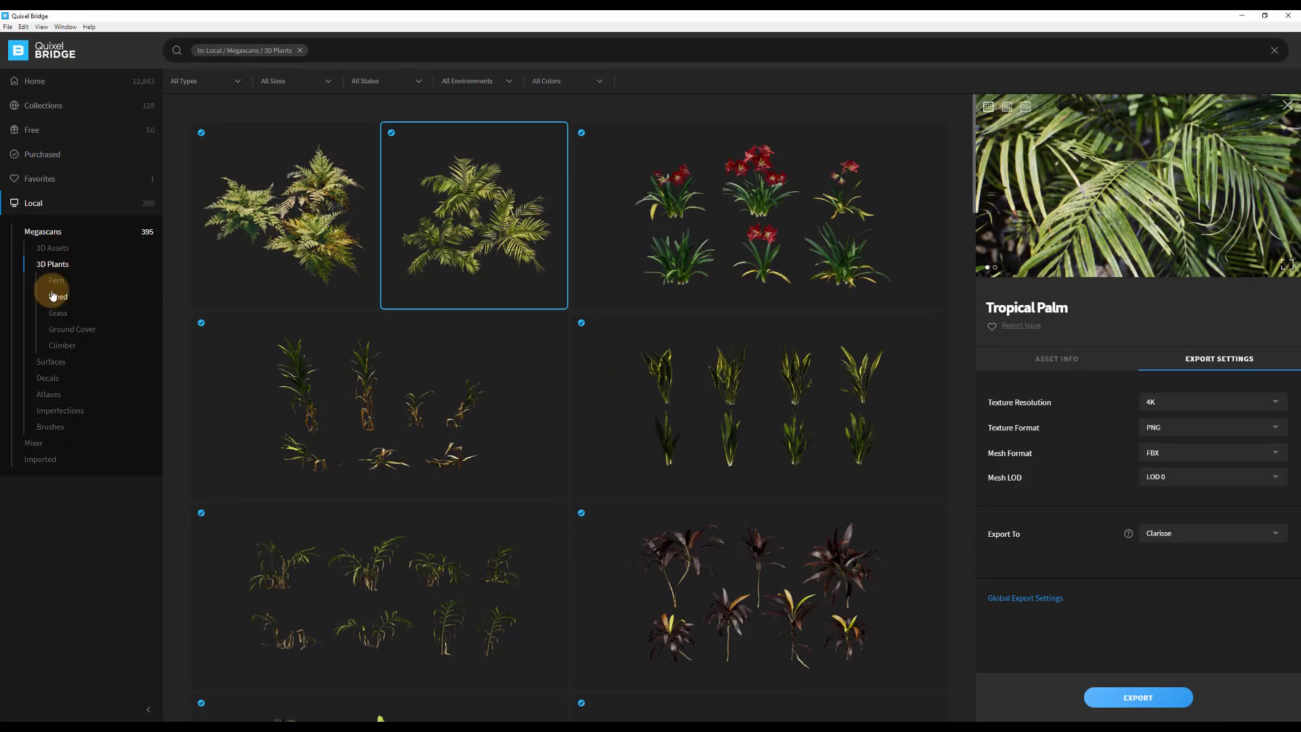
pyautogui.click(57, 250)
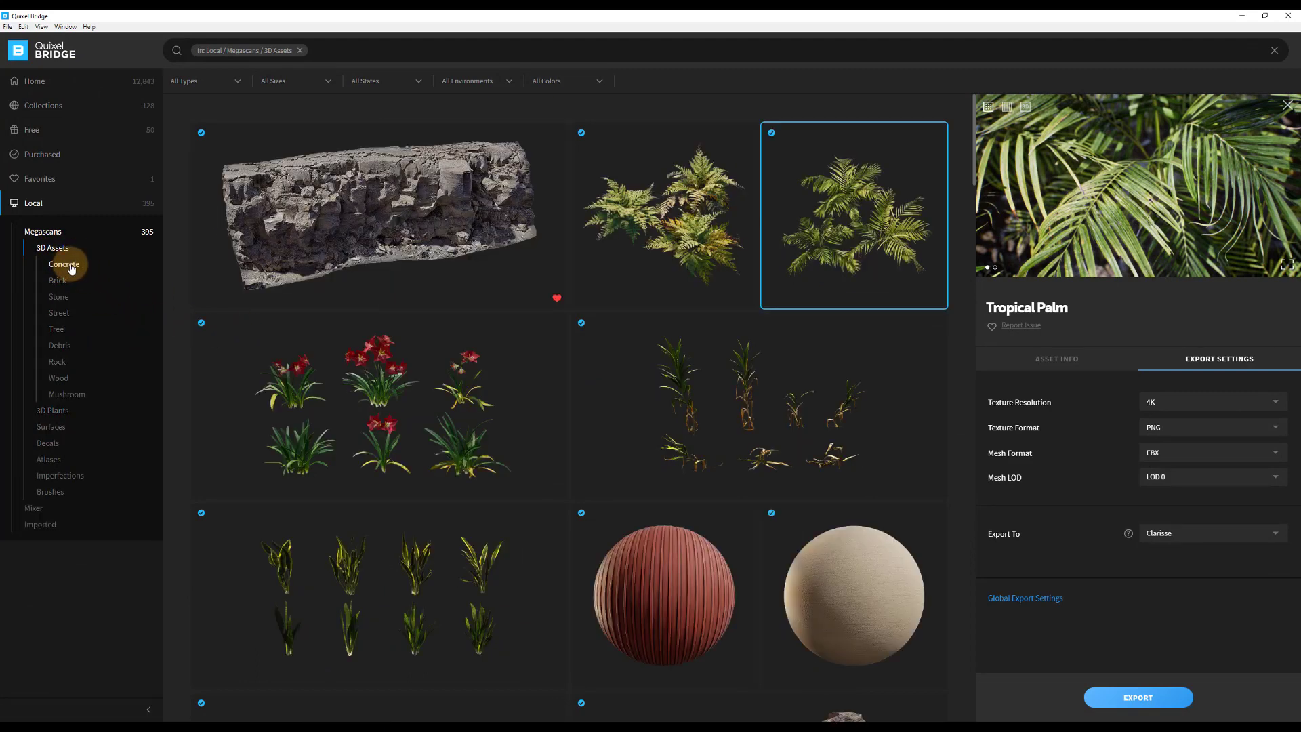
pyautogui.click(60, 346)
pyautogui.scroll(-8, 696, 328)
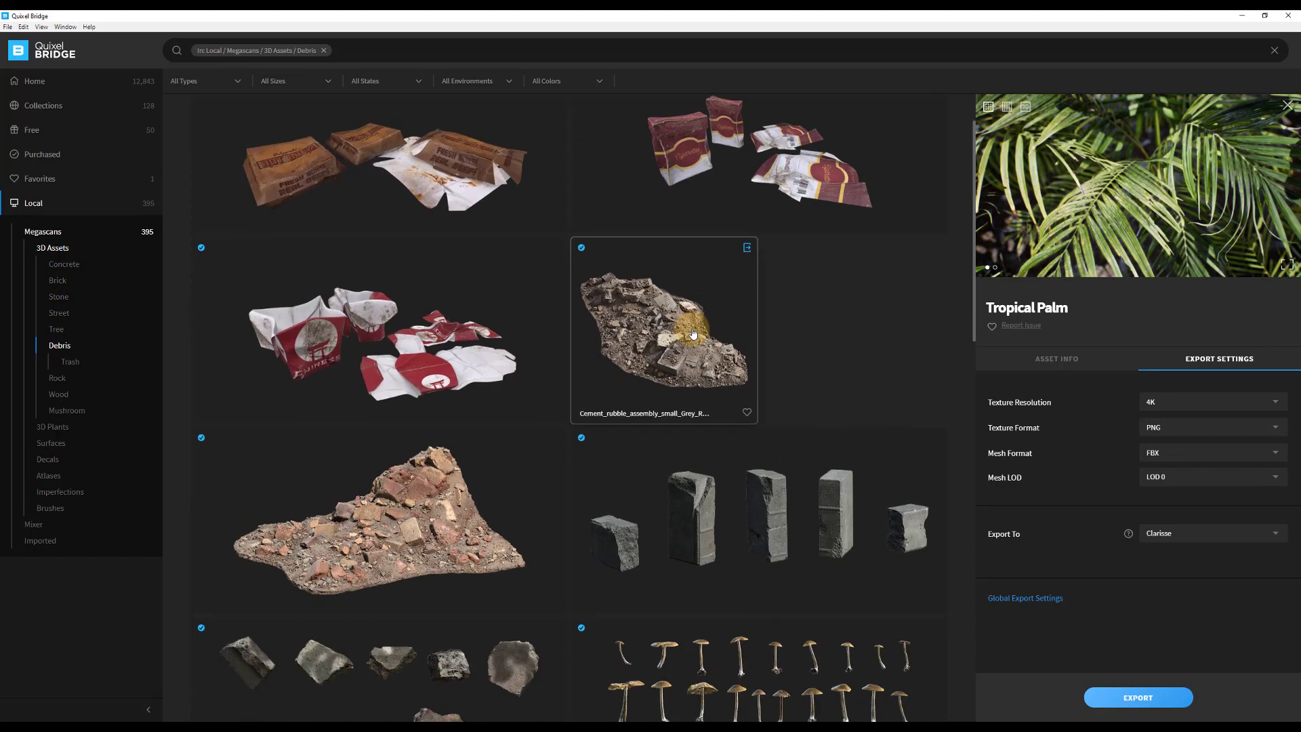
pyautogui.scroll(-3, 696, 334)
pyautogui.scroll(1, 745, 285)
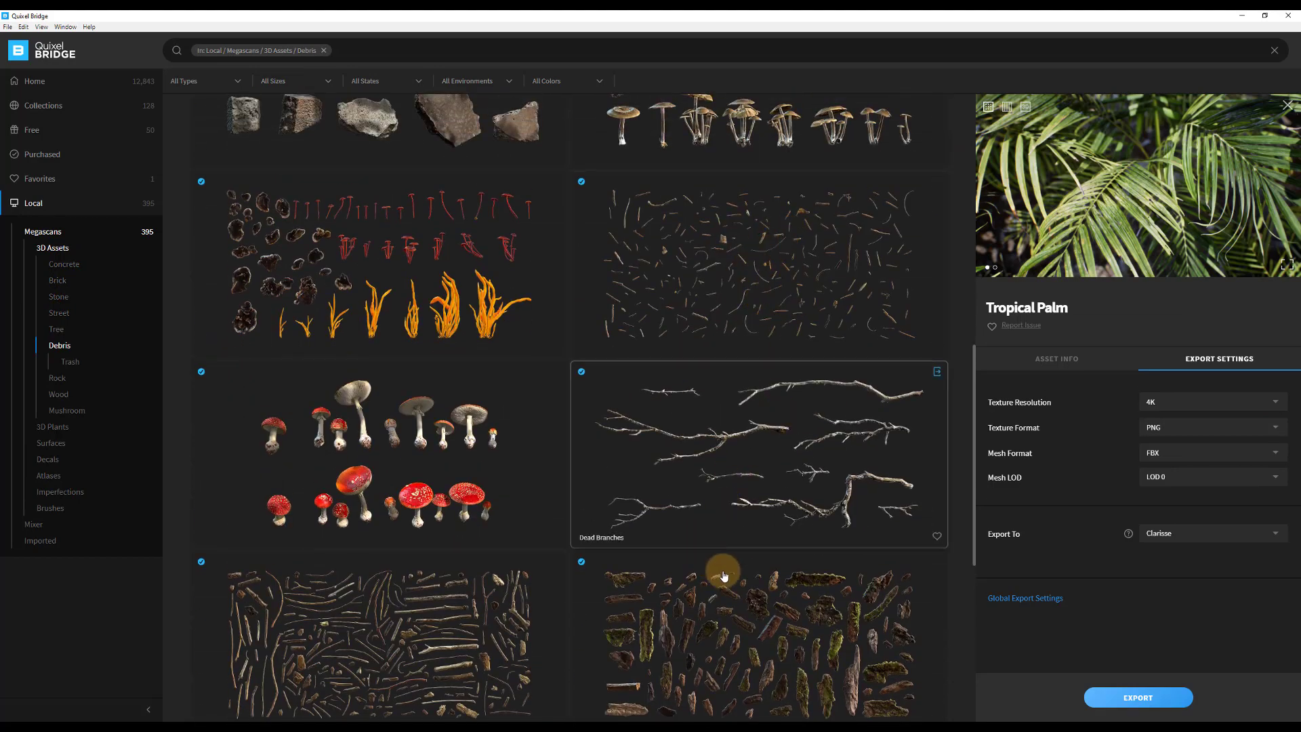
pyautogui.click(727, 624)
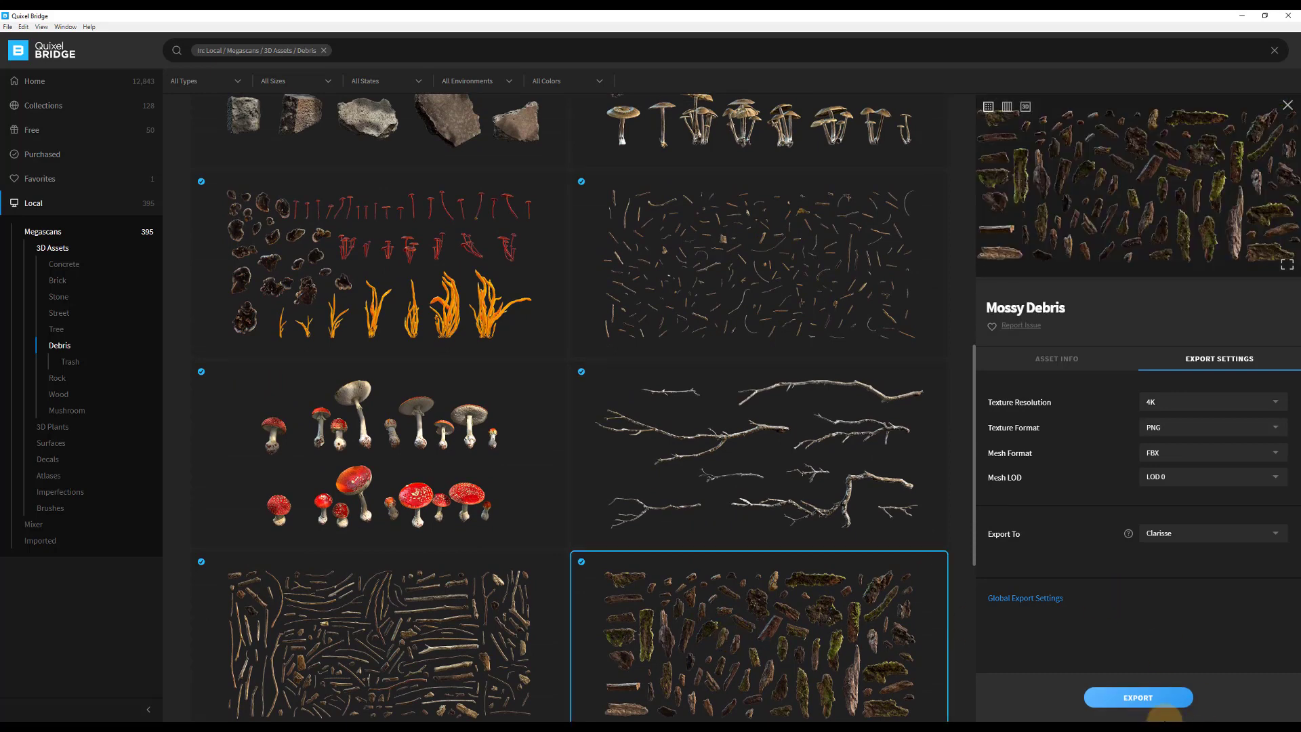
pyautogui.click(1136, 698)
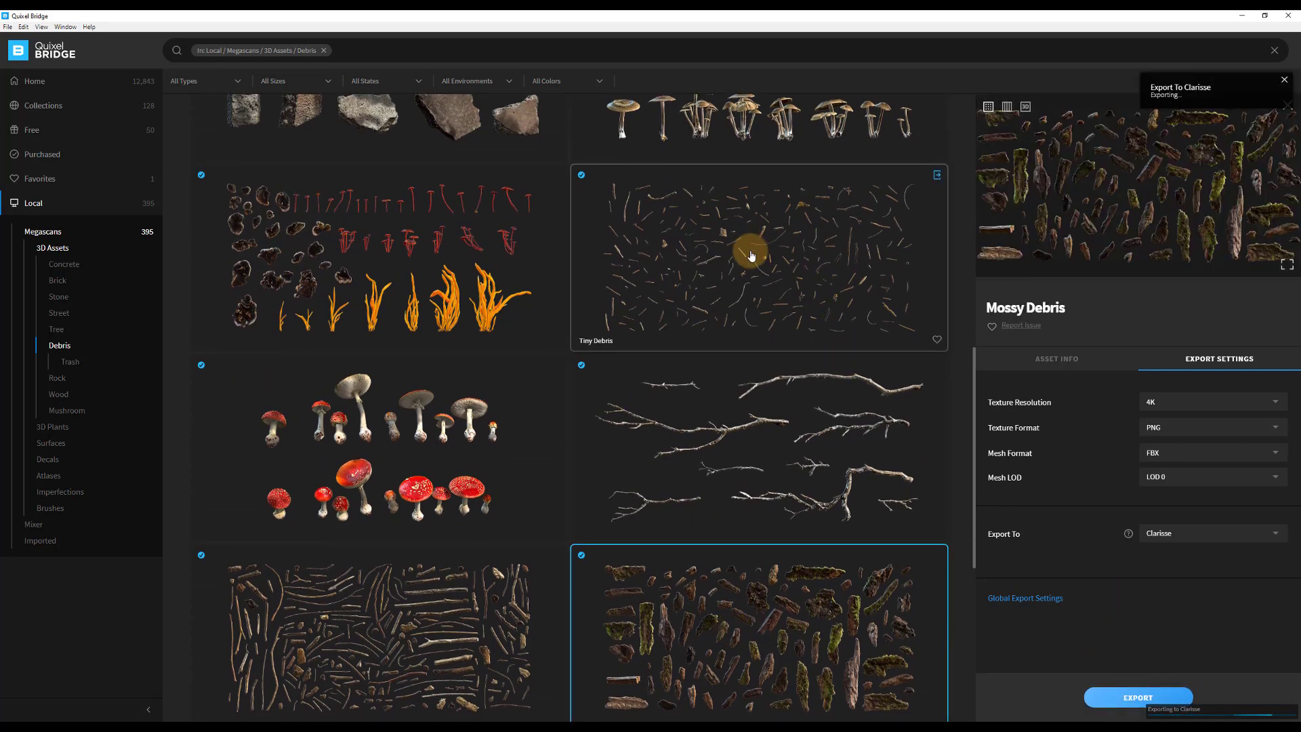
# Export the Debris And Twiggs and Tree Branch Twig assets to Clarisse.
pyautogui.scroll(-3, 757, 230)
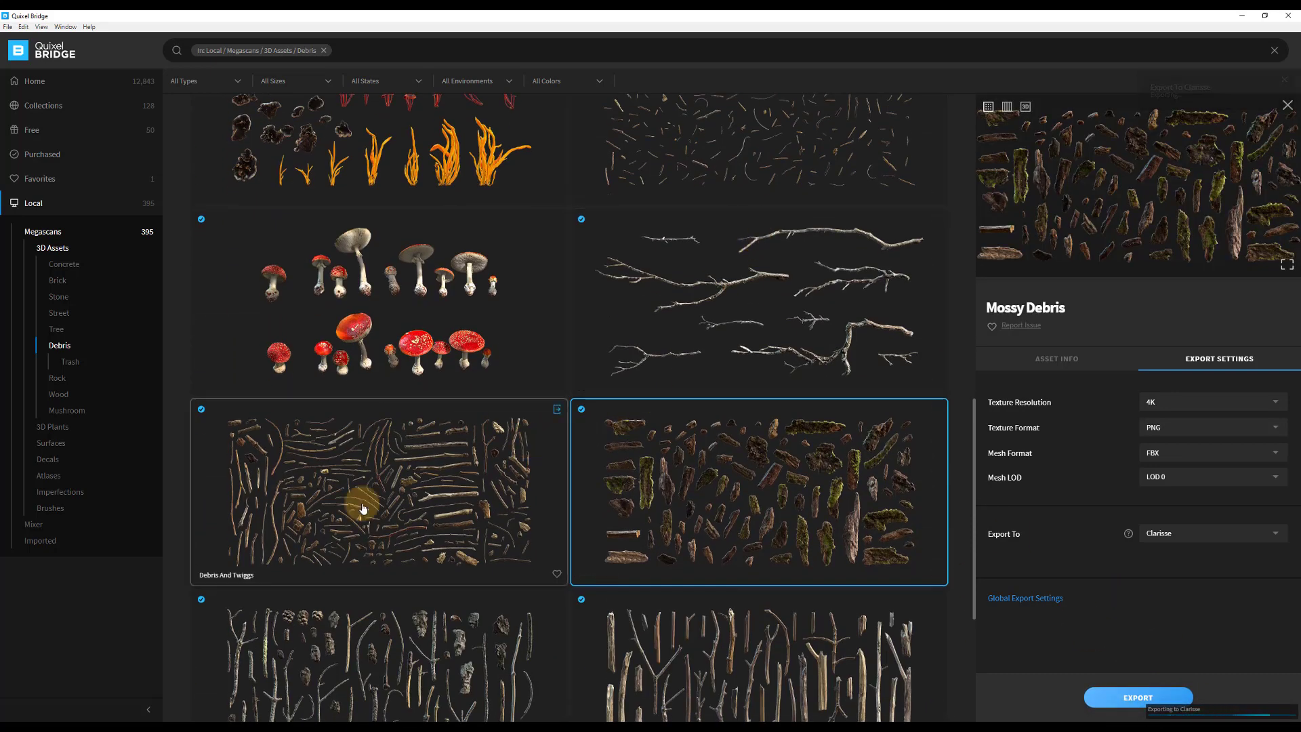
pyautogui.click(439, 499)
pyautogui.click(1126, 697)
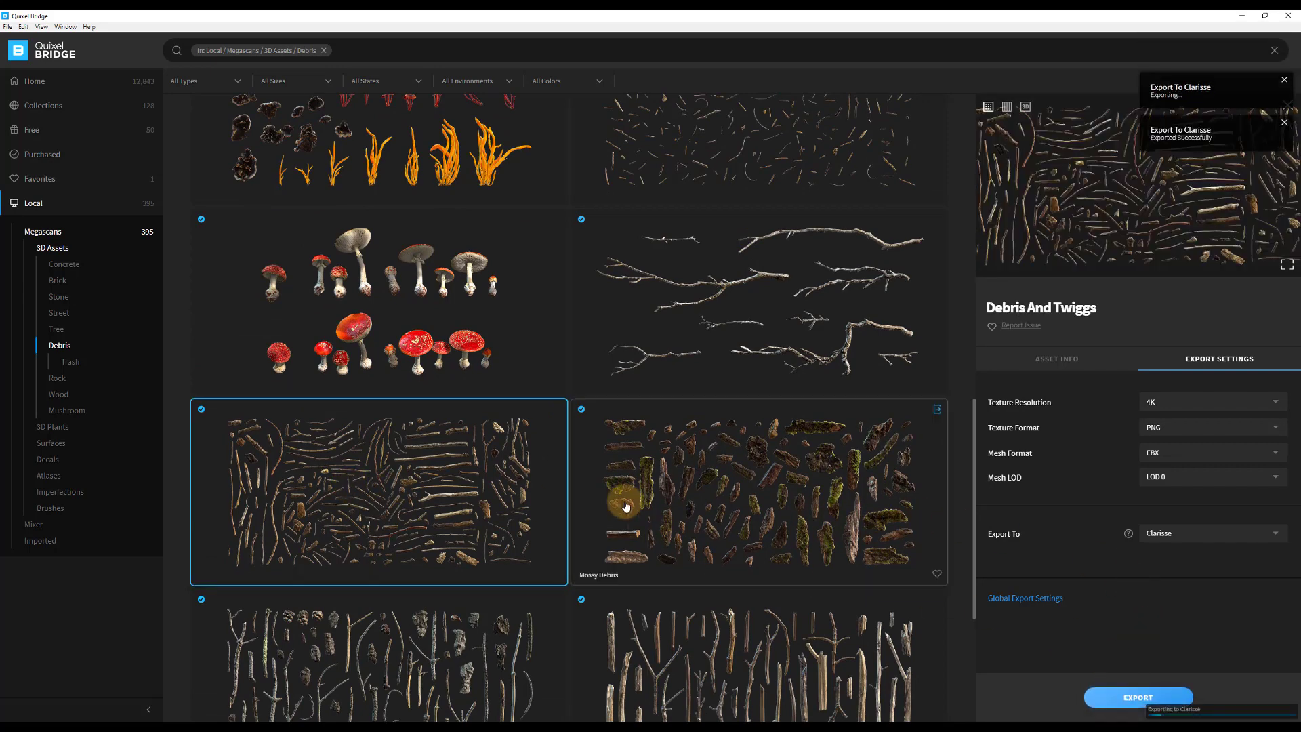
pyautogui.scroll(-5, 618, 494)
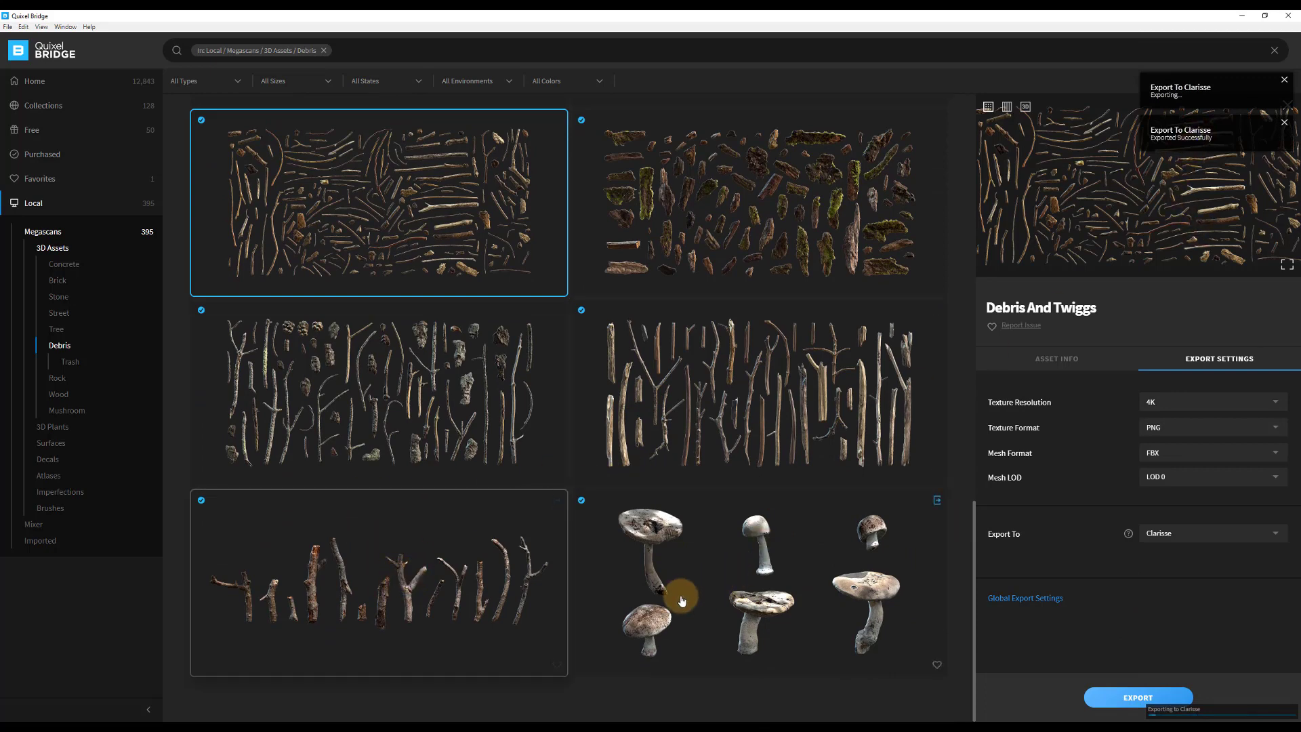
pyautogui.click(428, 593)
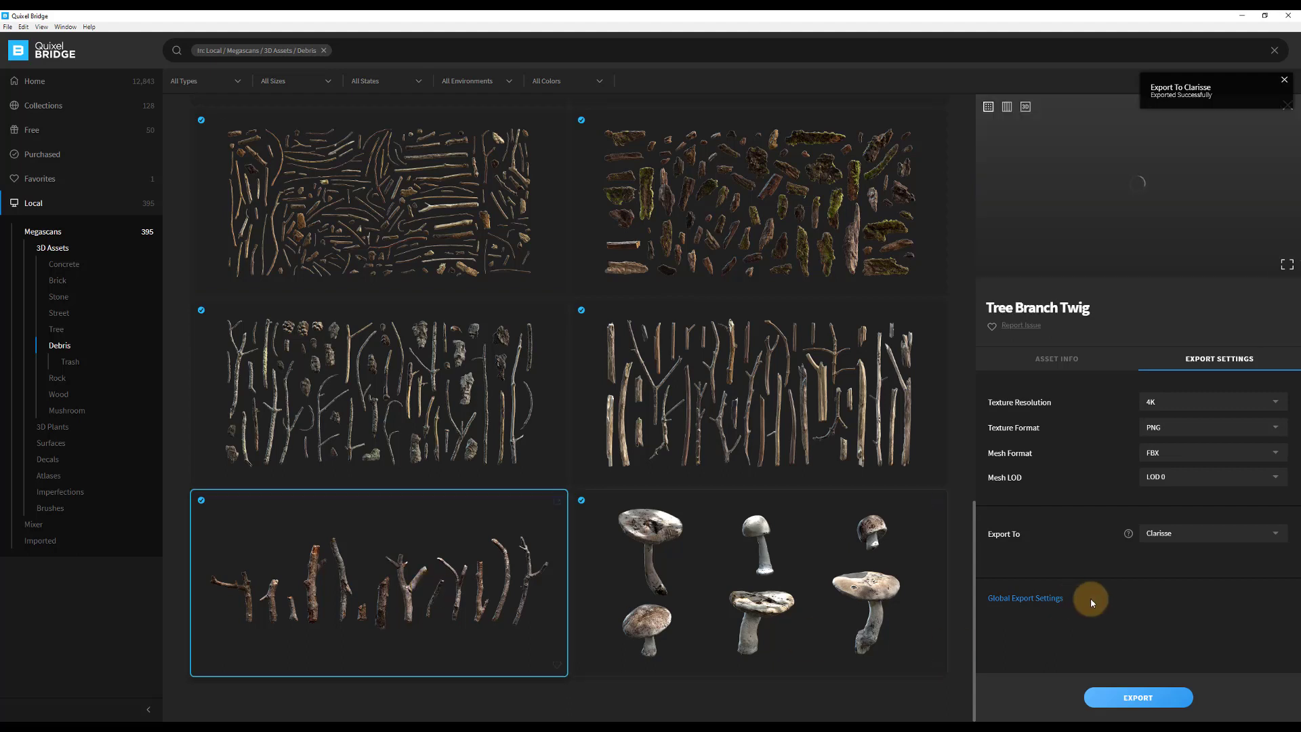
pyautogui.click(1127, 699)
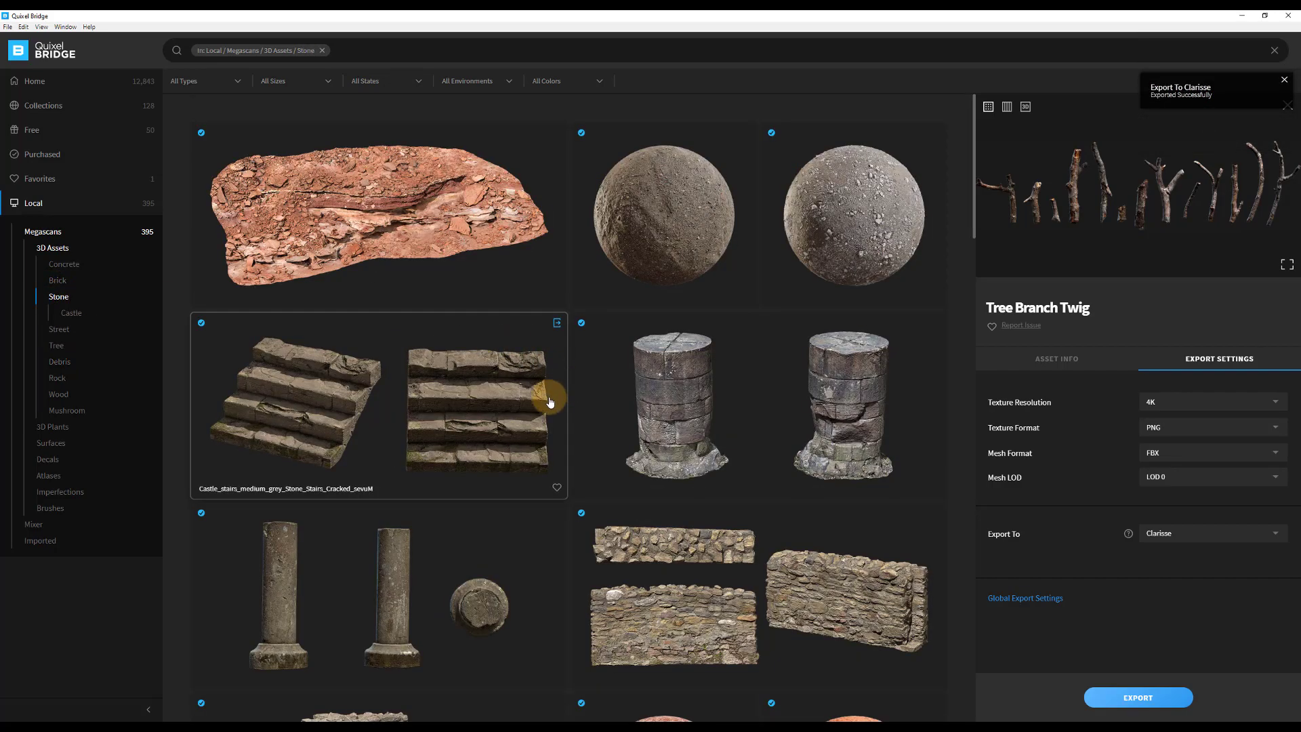
# Find the Scatter Rock Granite set of nine rocks in the local Rock 3D assets and export it to Clarisse.
pyautogui.scroll(-15, 554, 412)
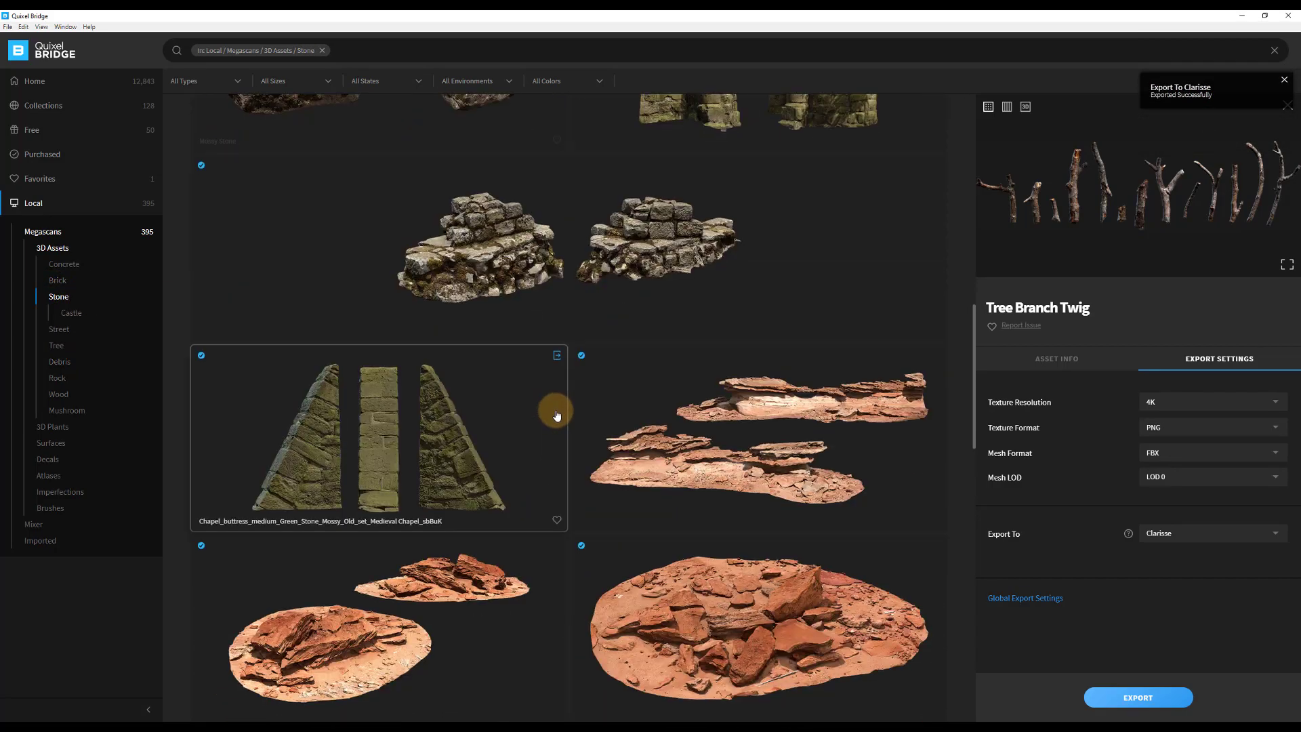
pyautogui.scroll(-5, 542, 424)
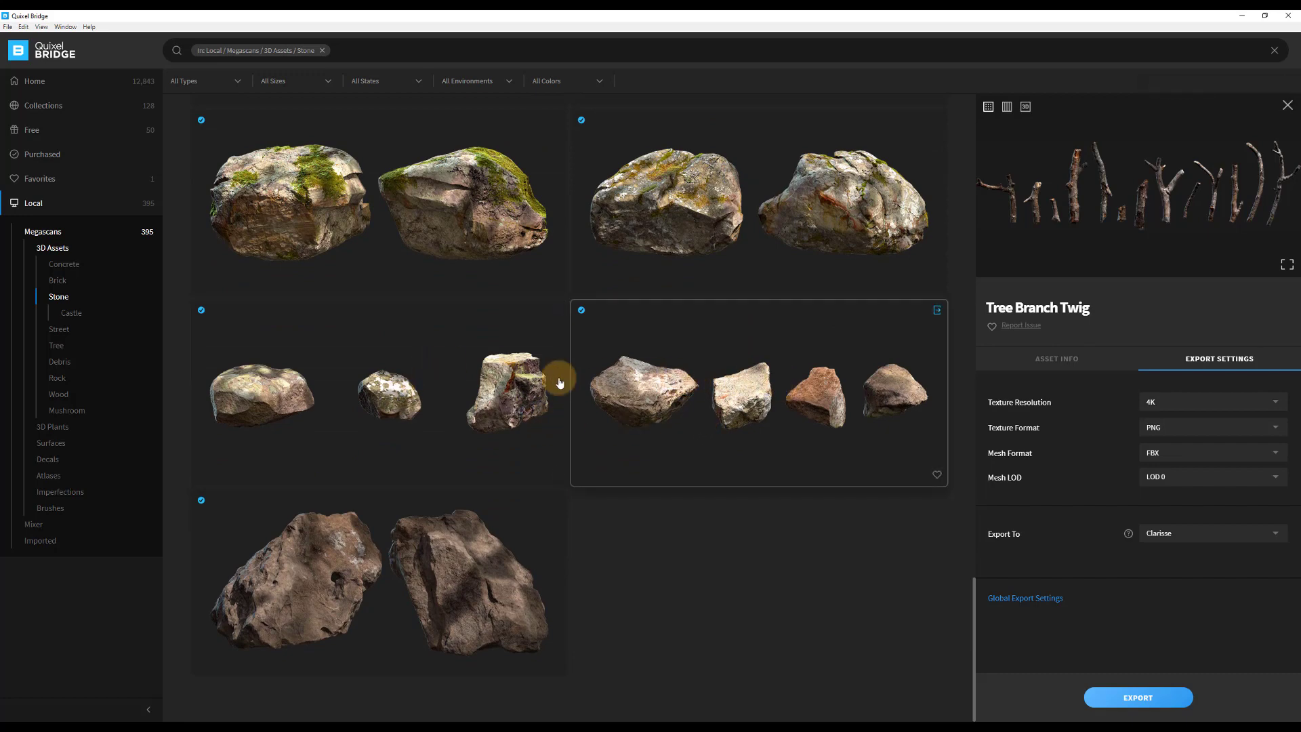
pyautogui.click(58, 384)
pyautogui.scroll(-5, 610, 406)
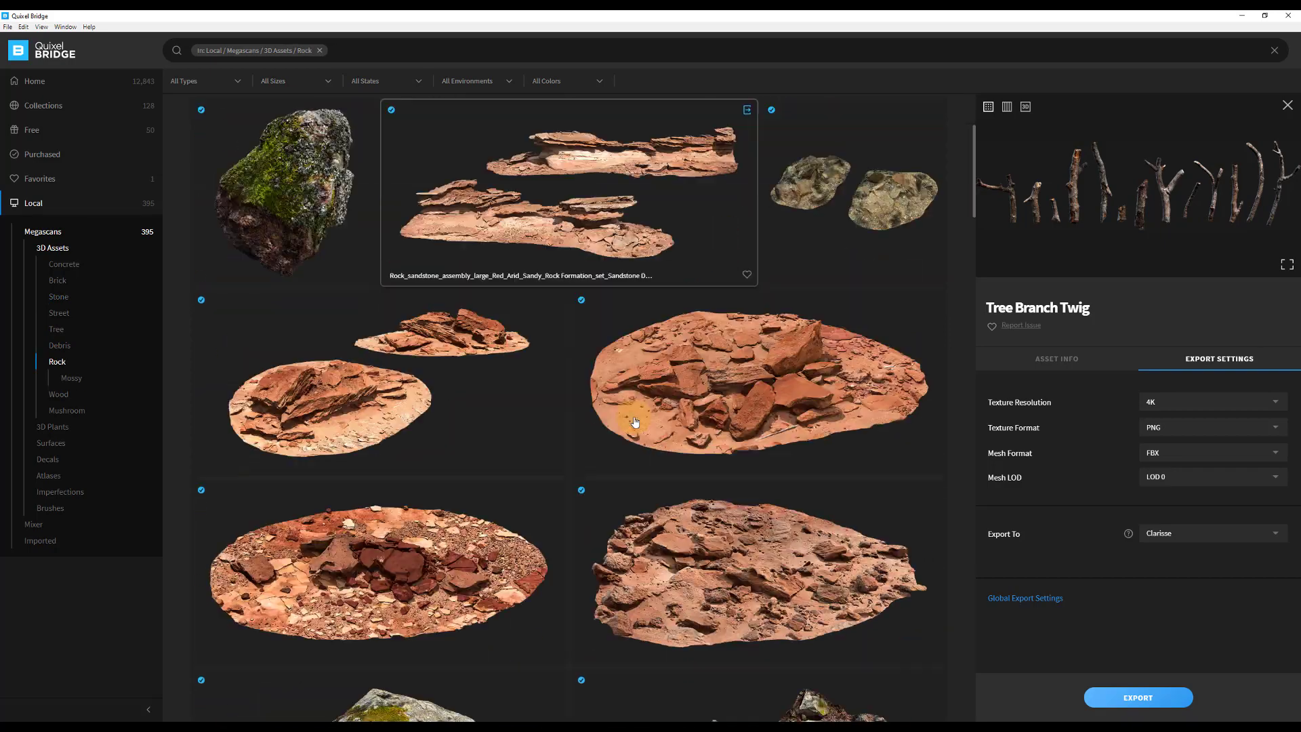
pyautogui.scroll(-15, 636, 422)
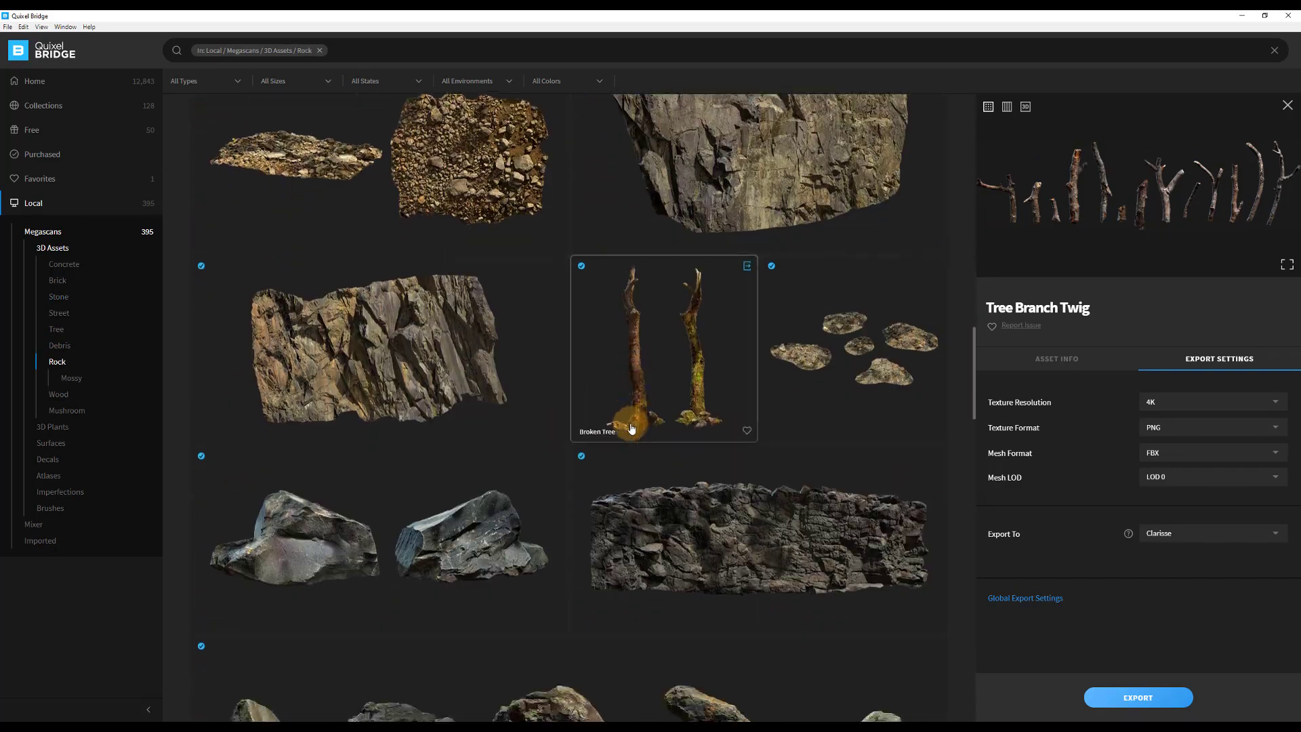
pyautogui.scroll(-10, 630, 428)
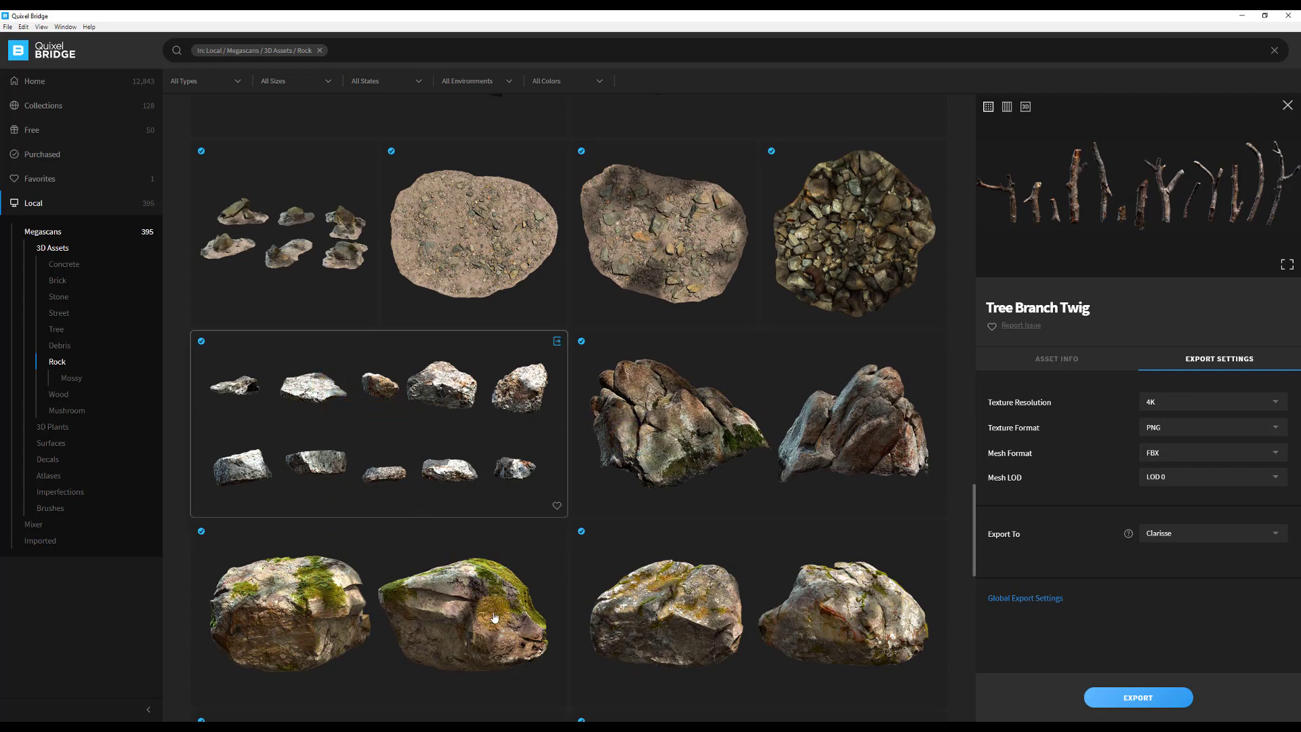
pyautogui.scroll(-3, 457, 245)
pyautogui.scroll(-1, 539, 583)
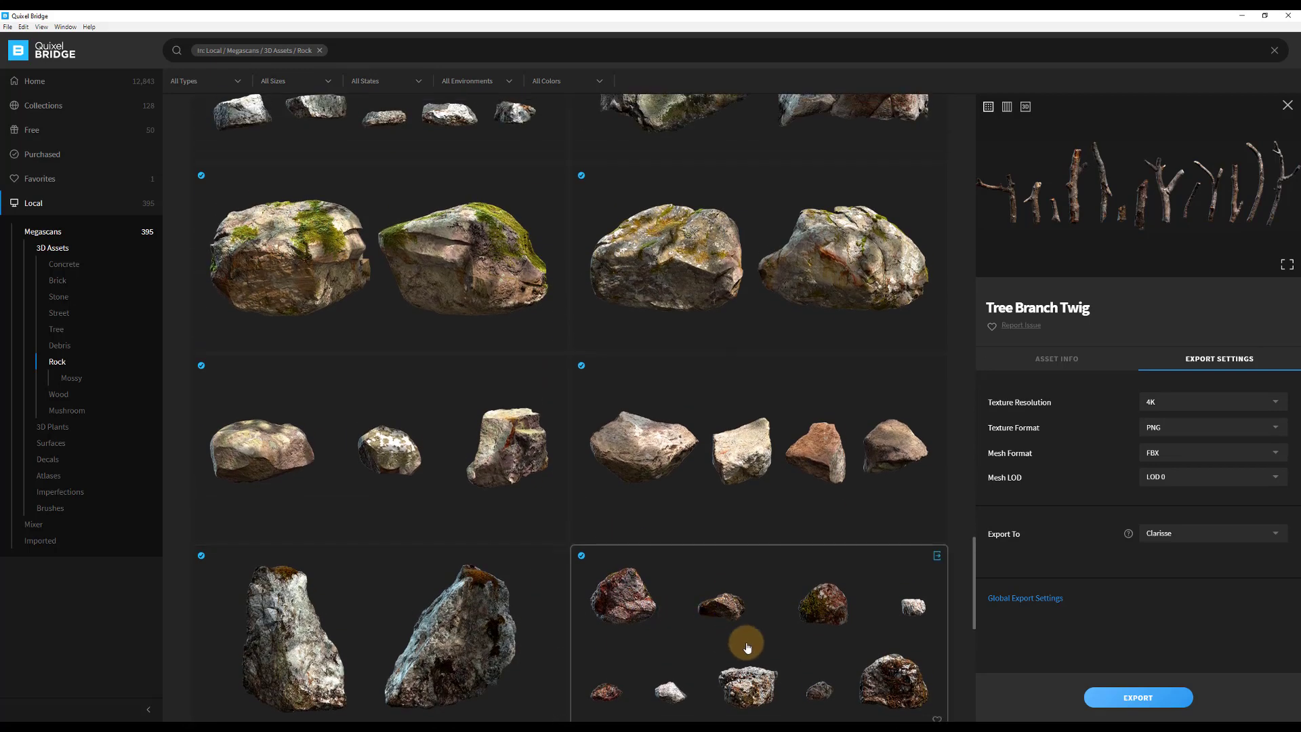
pyautogui.click(745, 644)
pyautogui.click(1133, 695)
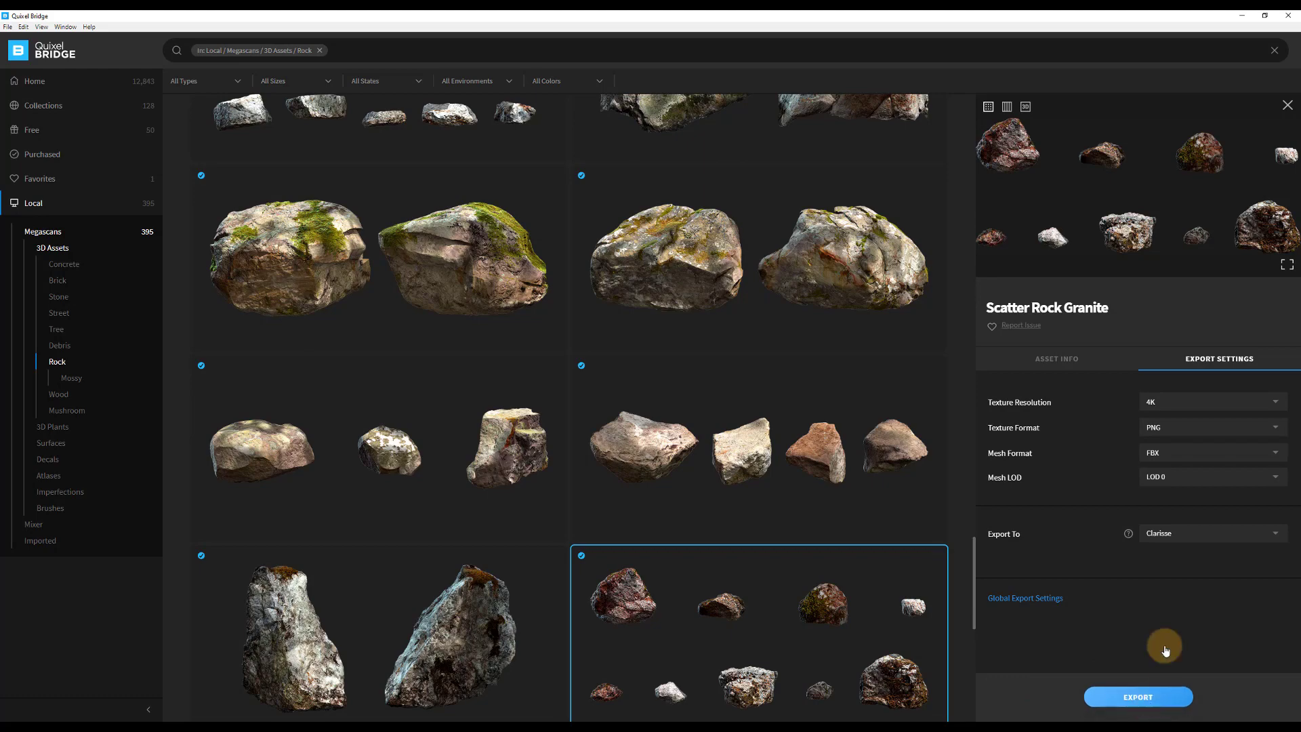
# Export the ten-rock Scatter Rock Granite set to Clarisse and switch back to Clarisse.
pyautogui.scroll(-4, 637, 517)
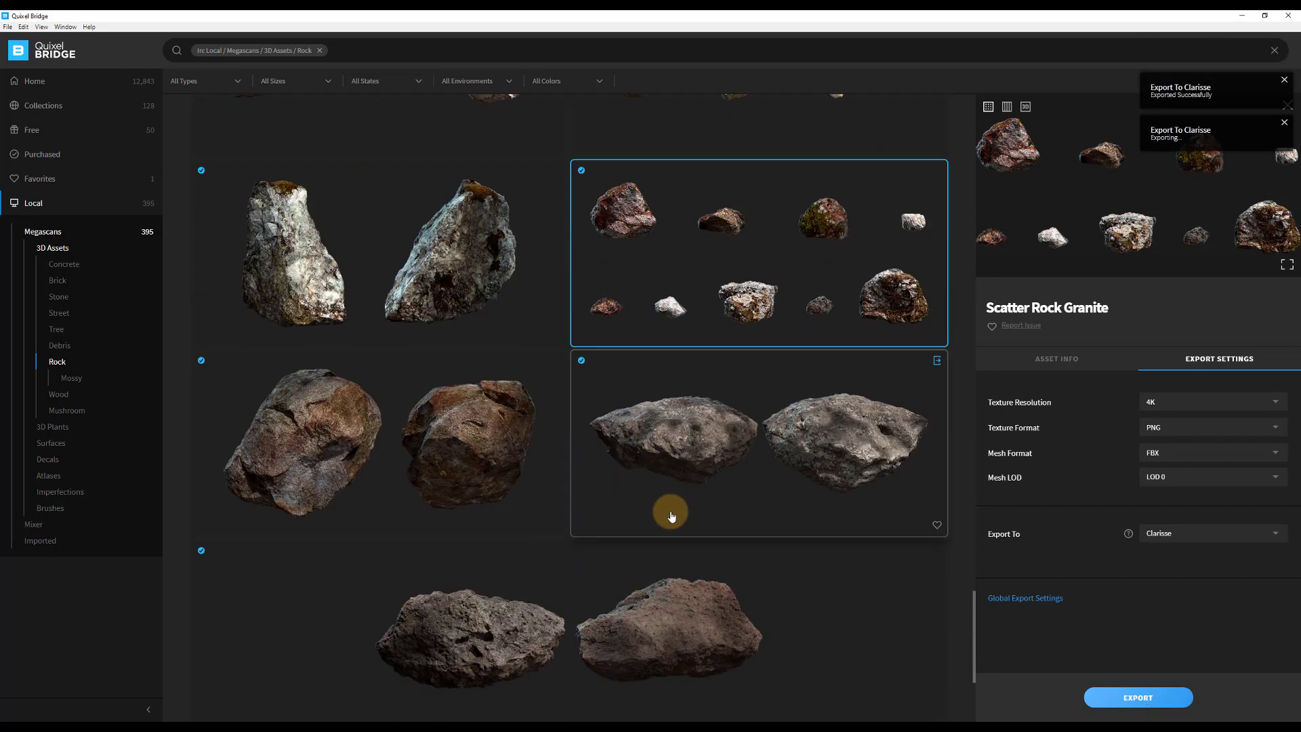
pyautogui.scroll(7, 670, 514)
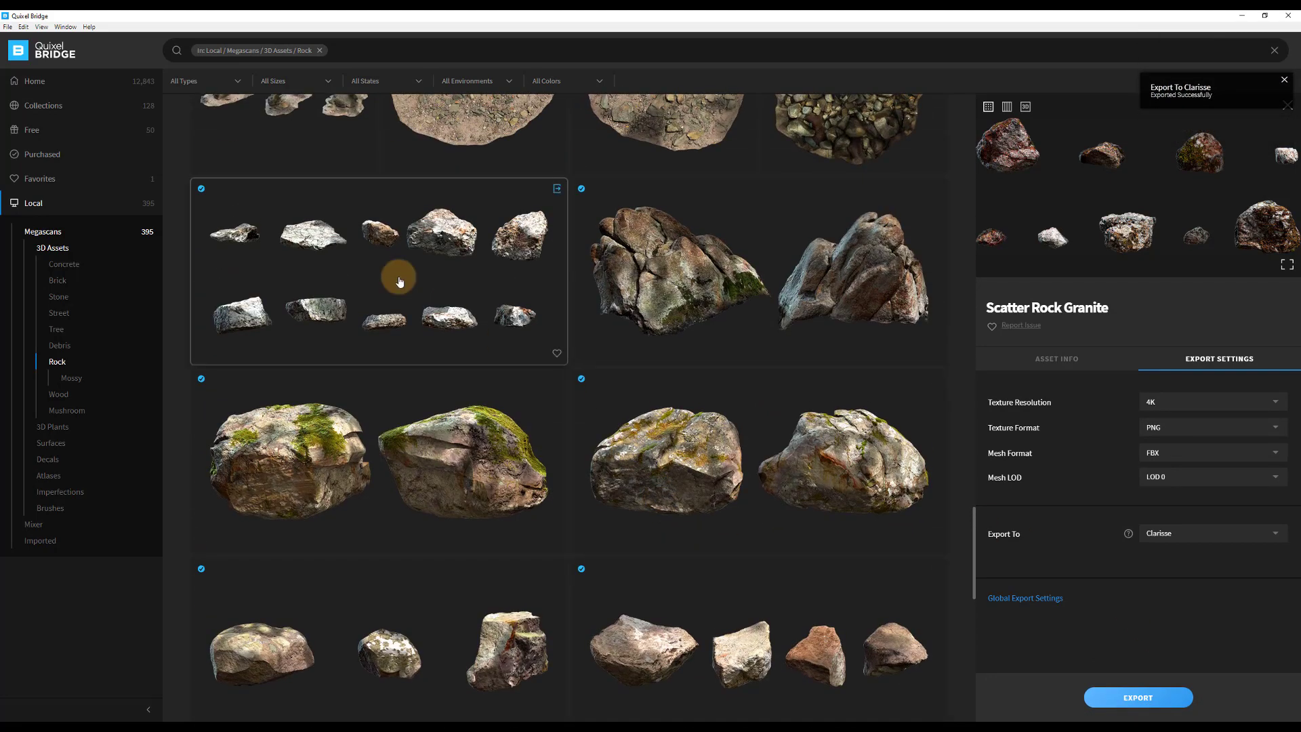
pyautogui.click(399, 281)
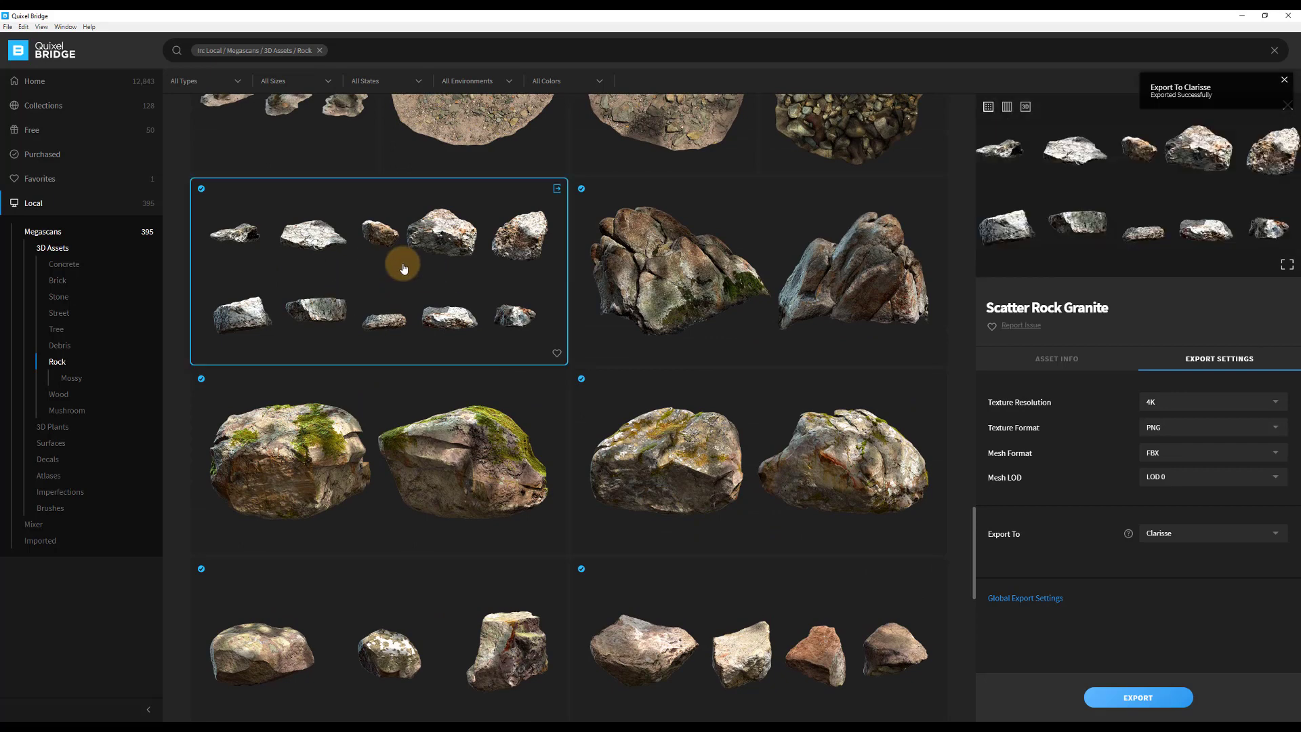
pyautogui.click(1145, 702)
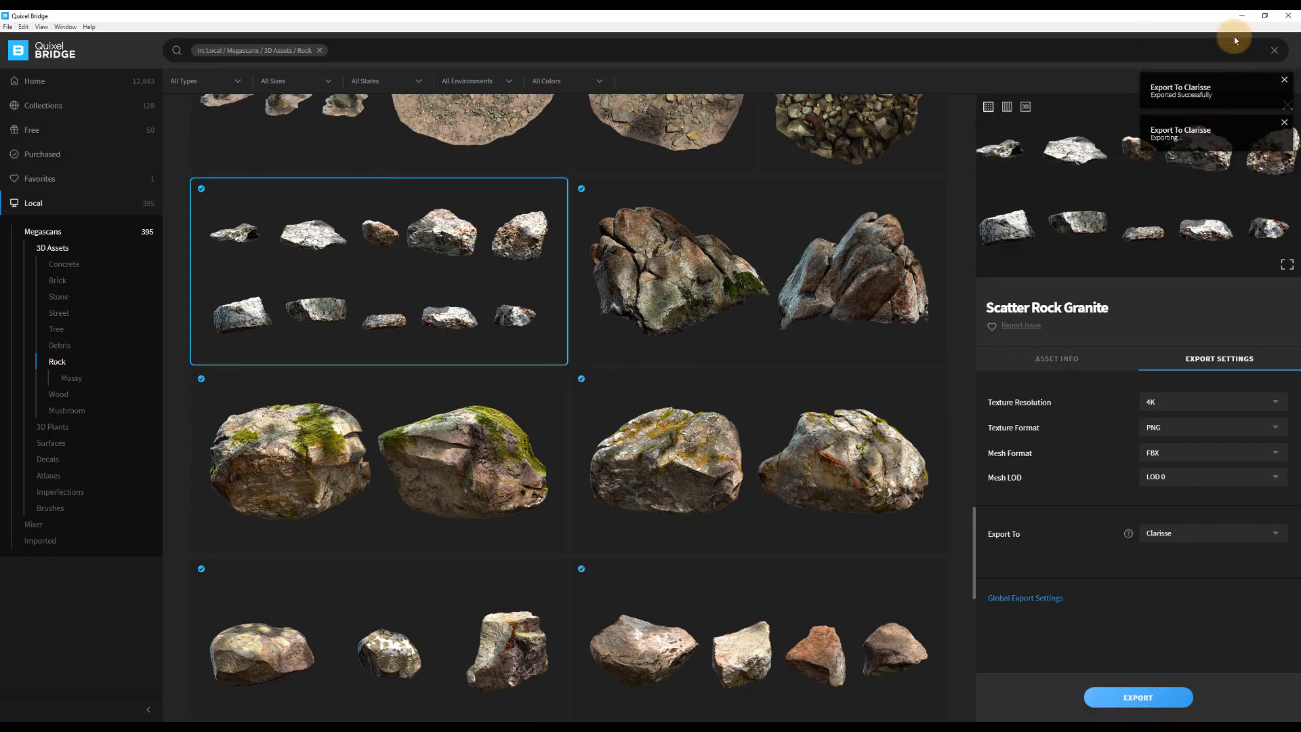
pyautogui.click(1245, 16)
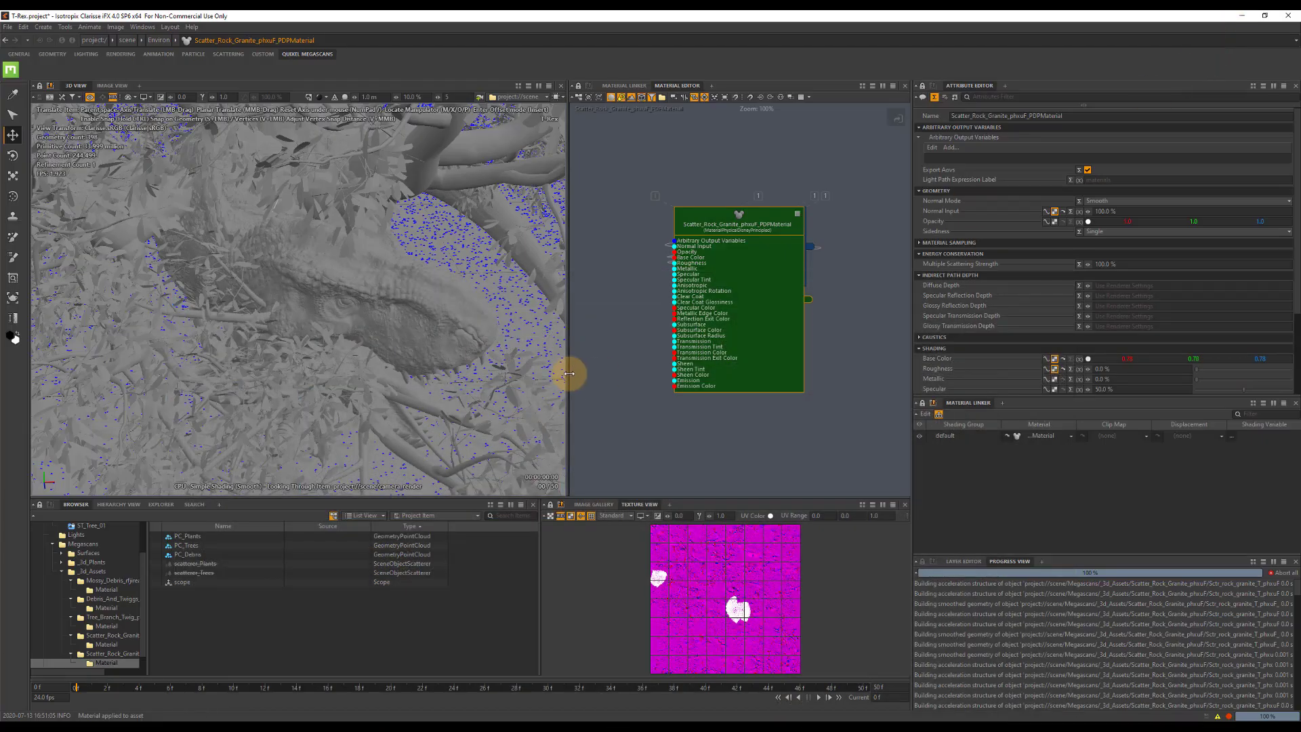
# Expand the 3d_Assets context in the project tree and enable scatterer_Plants in the Environ context.
pyautogui.click(61, 571)
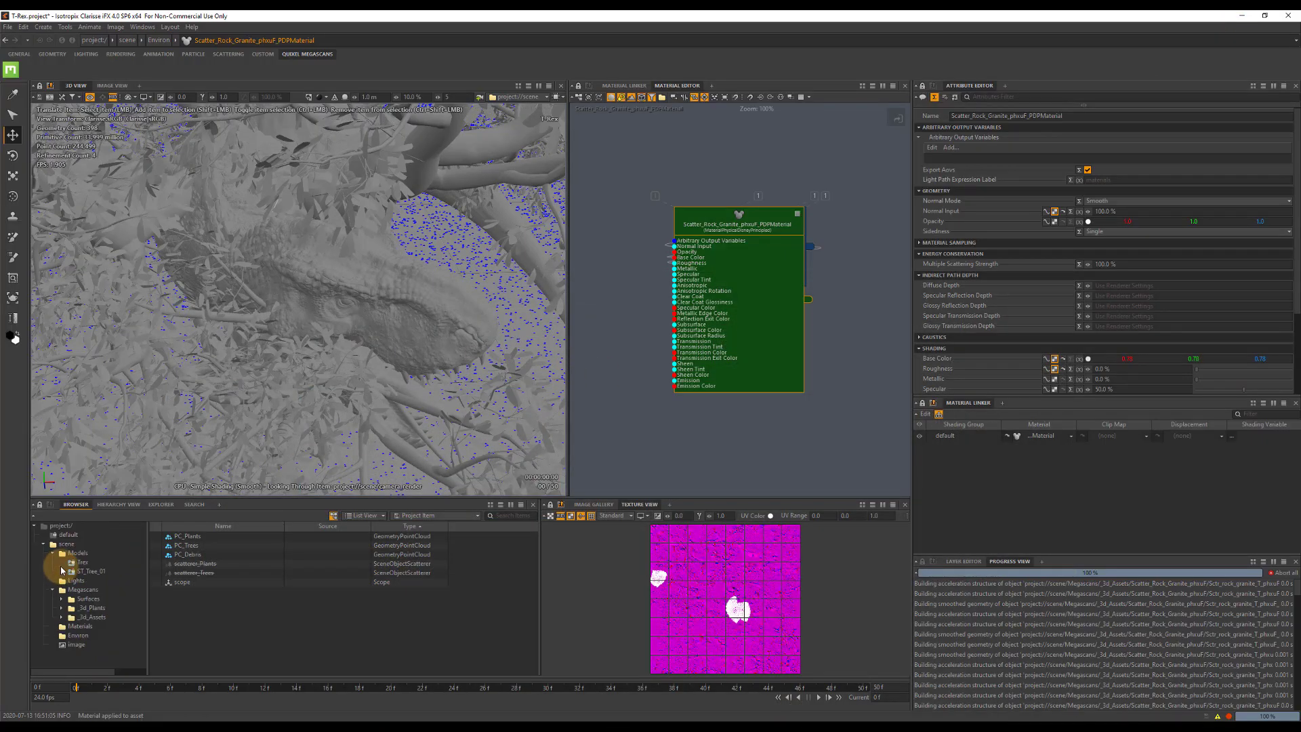
pyautogui.click(62, 618)
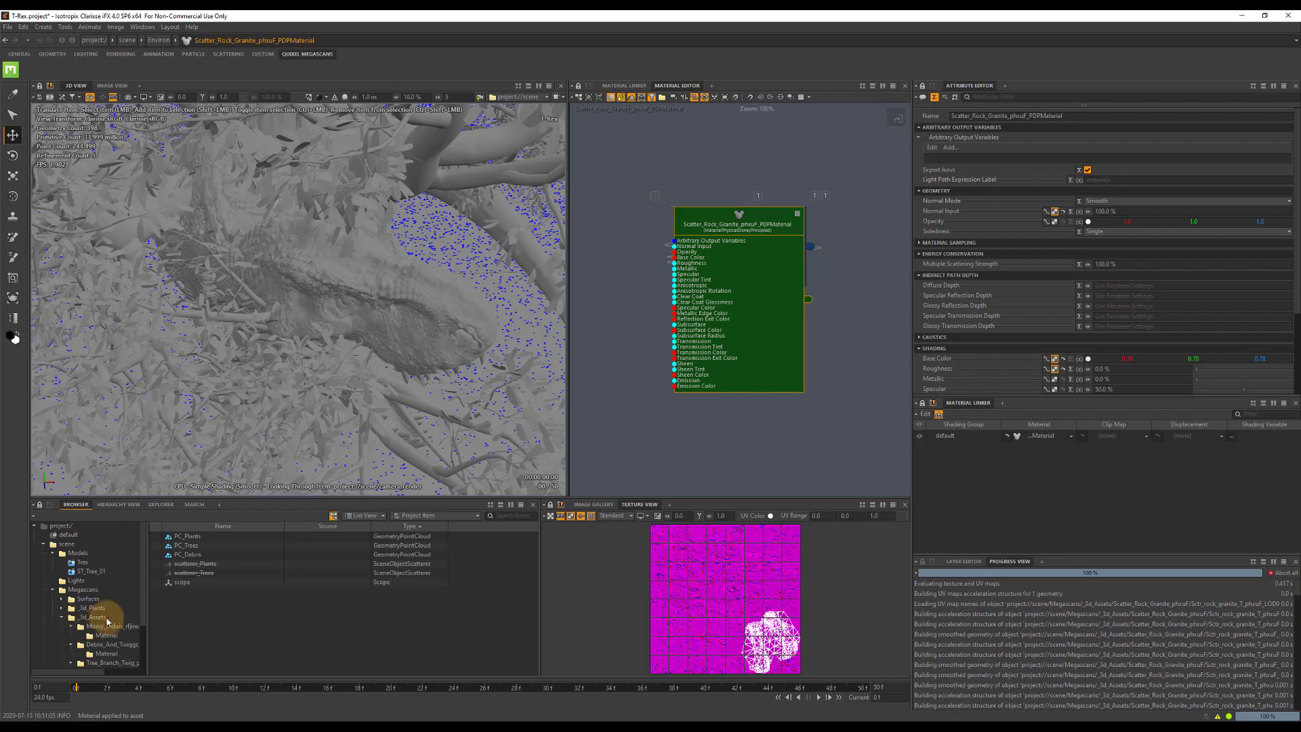
pyautogui.scroll(-2, 107, 617)
pyautogui.scroll(1, 107, 603)
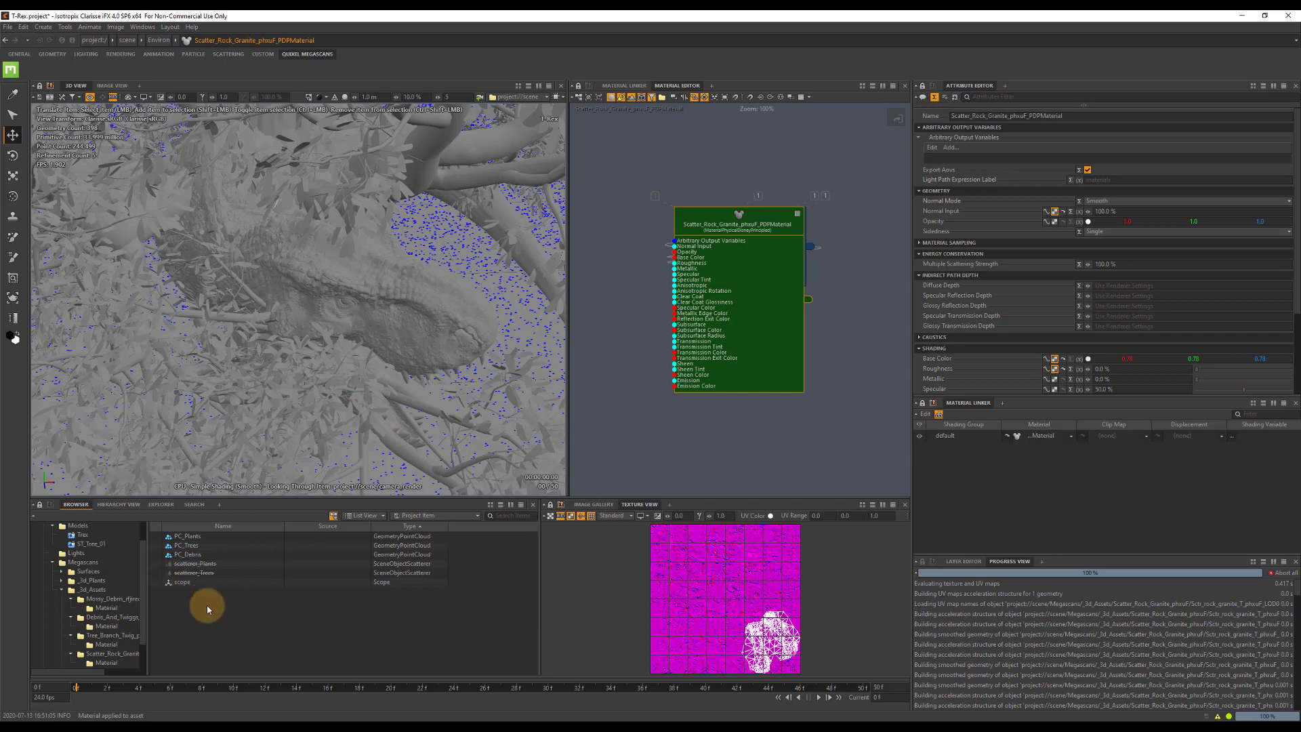
pyautogui.rightClick(186, 610)
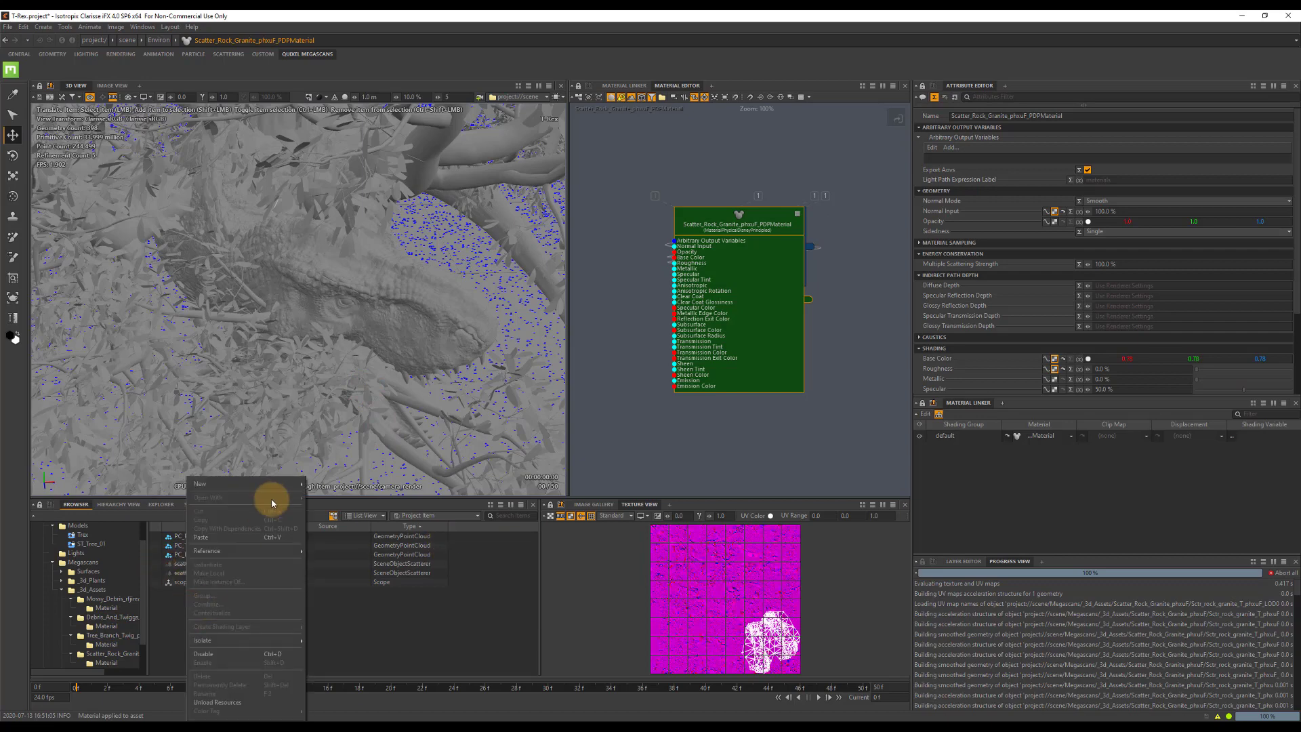
pyautogui.click(169, 564)
pyautogui.click(181, 567)
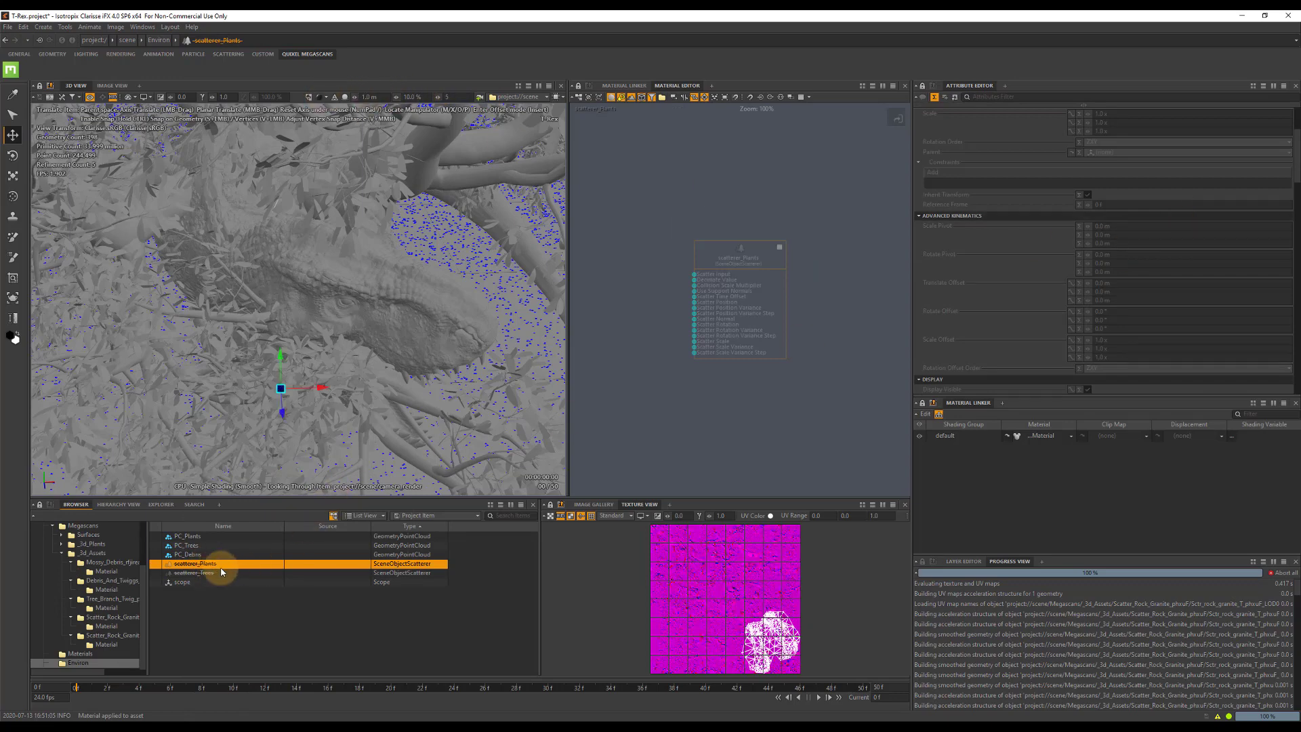
pyautogui.press('d')
# Set the Scatter Rotation Variance of scatterer_Plants to 5, 360 and 5 degrees.
pyautogui.scroll(-3, 1108, 295)
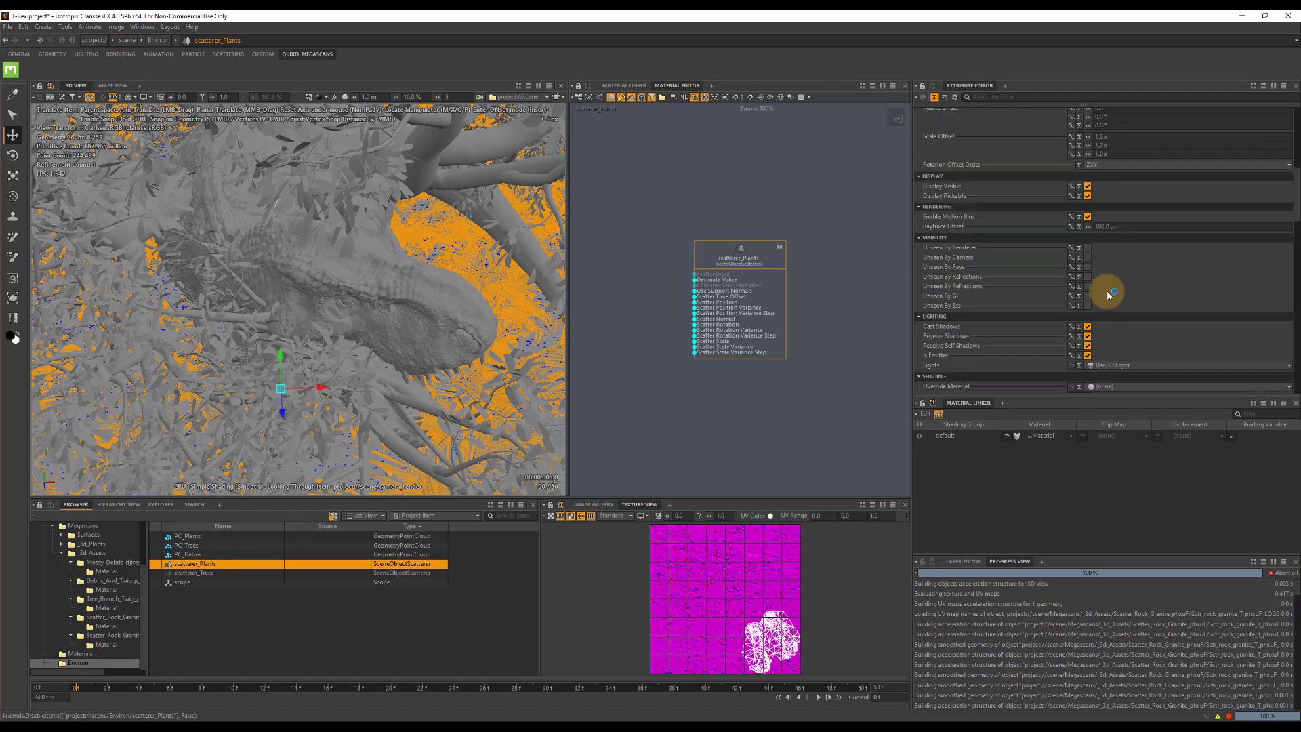
pyautogui.scroll(8, 1108, 295)
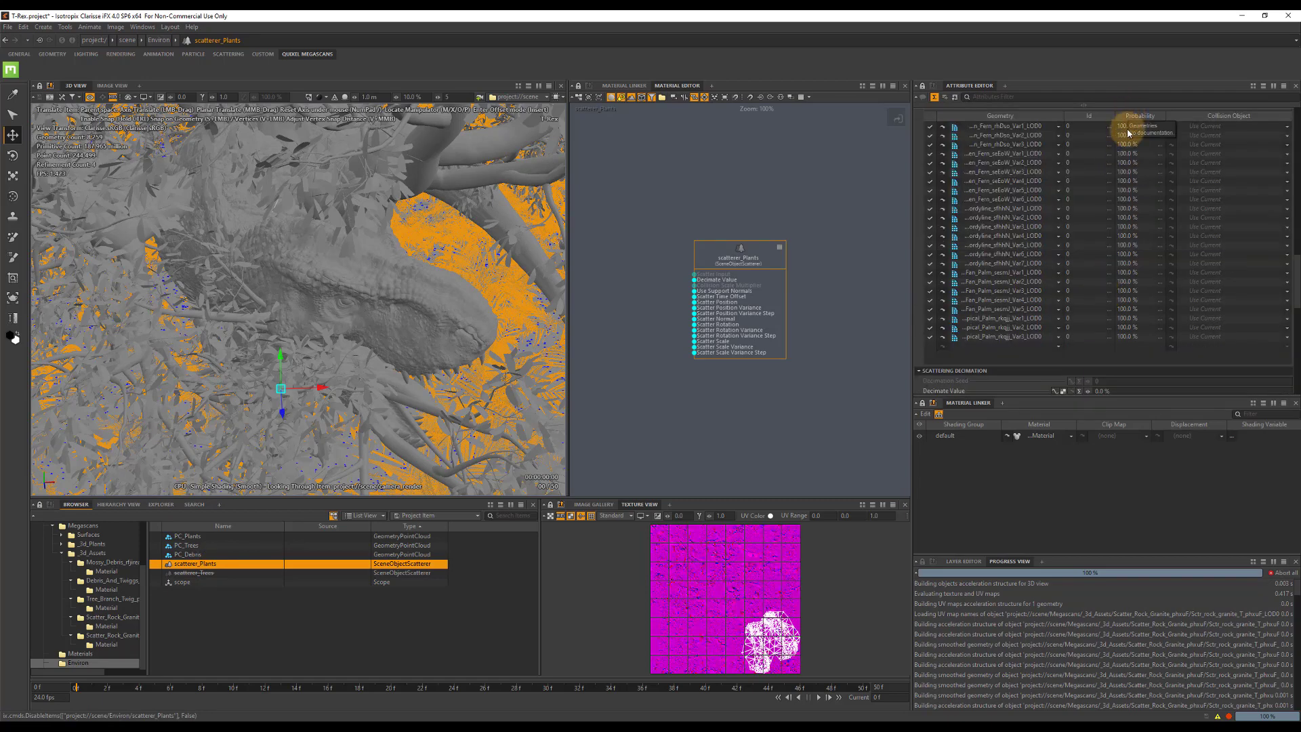
pyautogui.scroll(-3, 1111, 317)
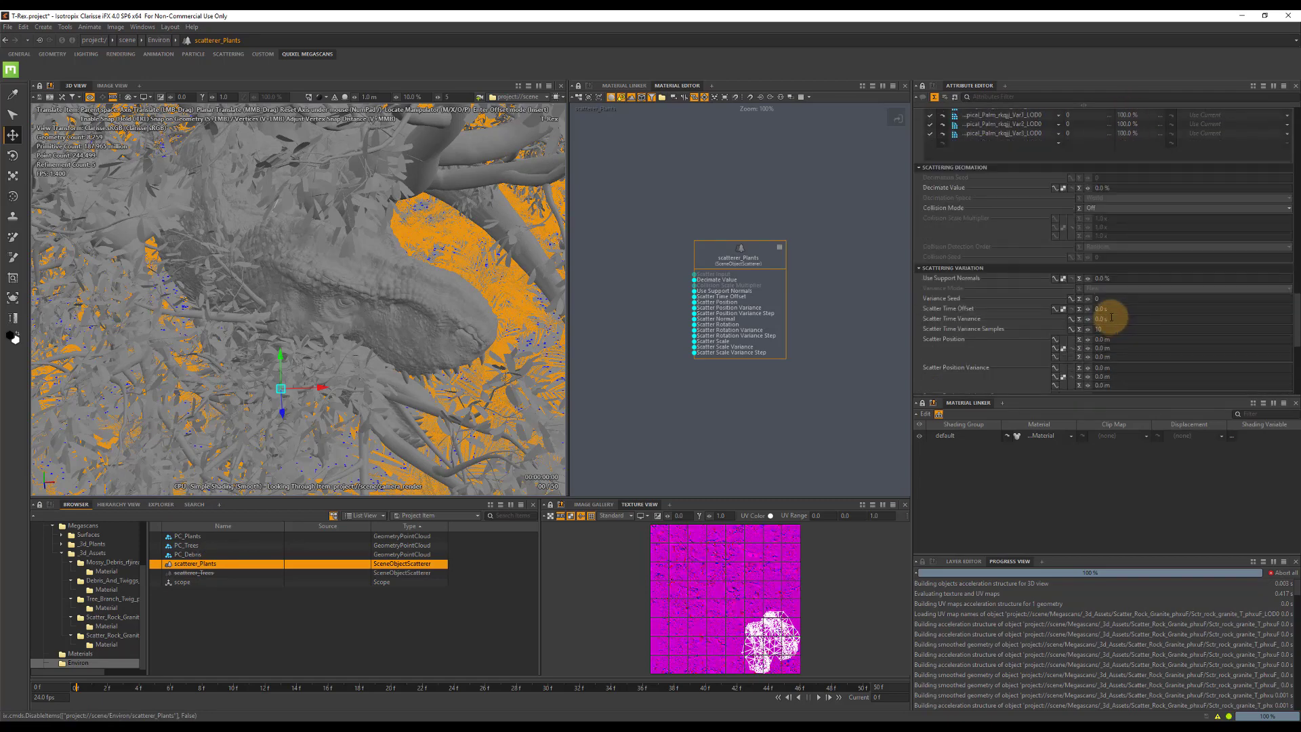
pyautogui.scroll(-3, 1104, 288)
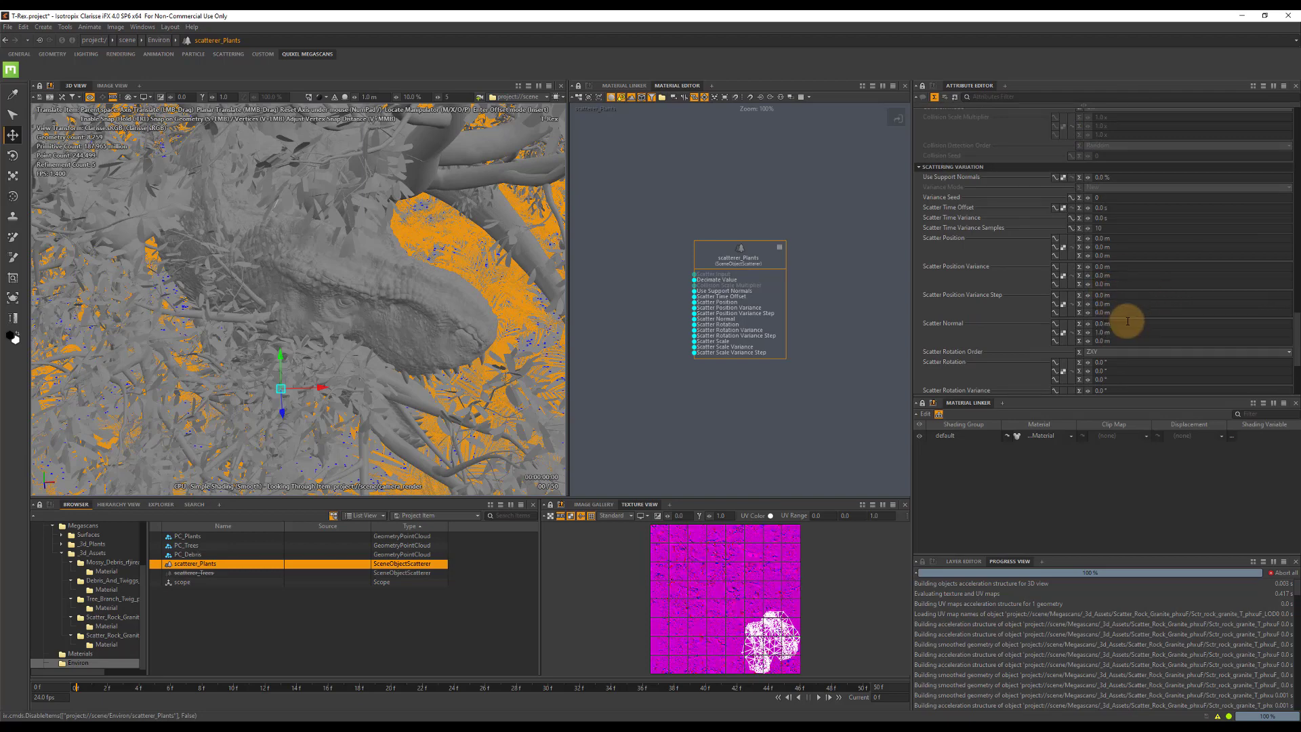
pyautogui.scroll(-3, 1126, 319)
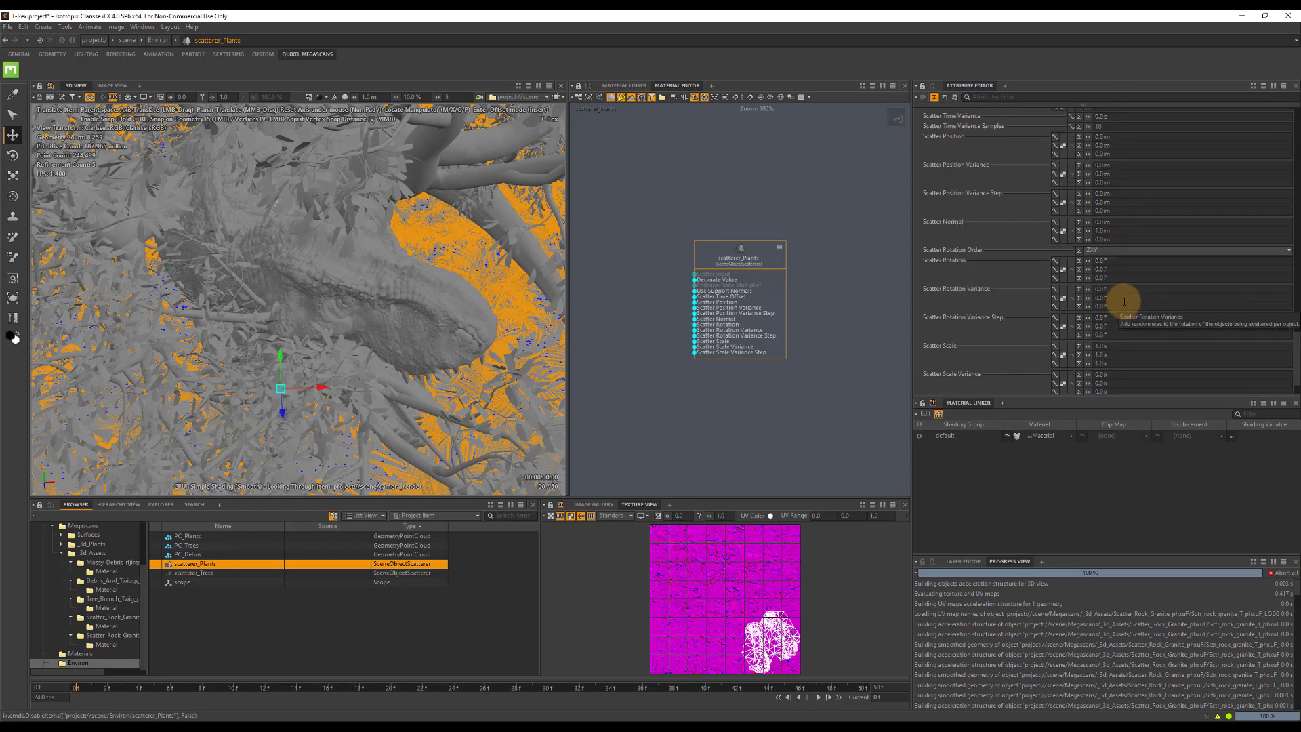
pyautogui.click(1122, 298)
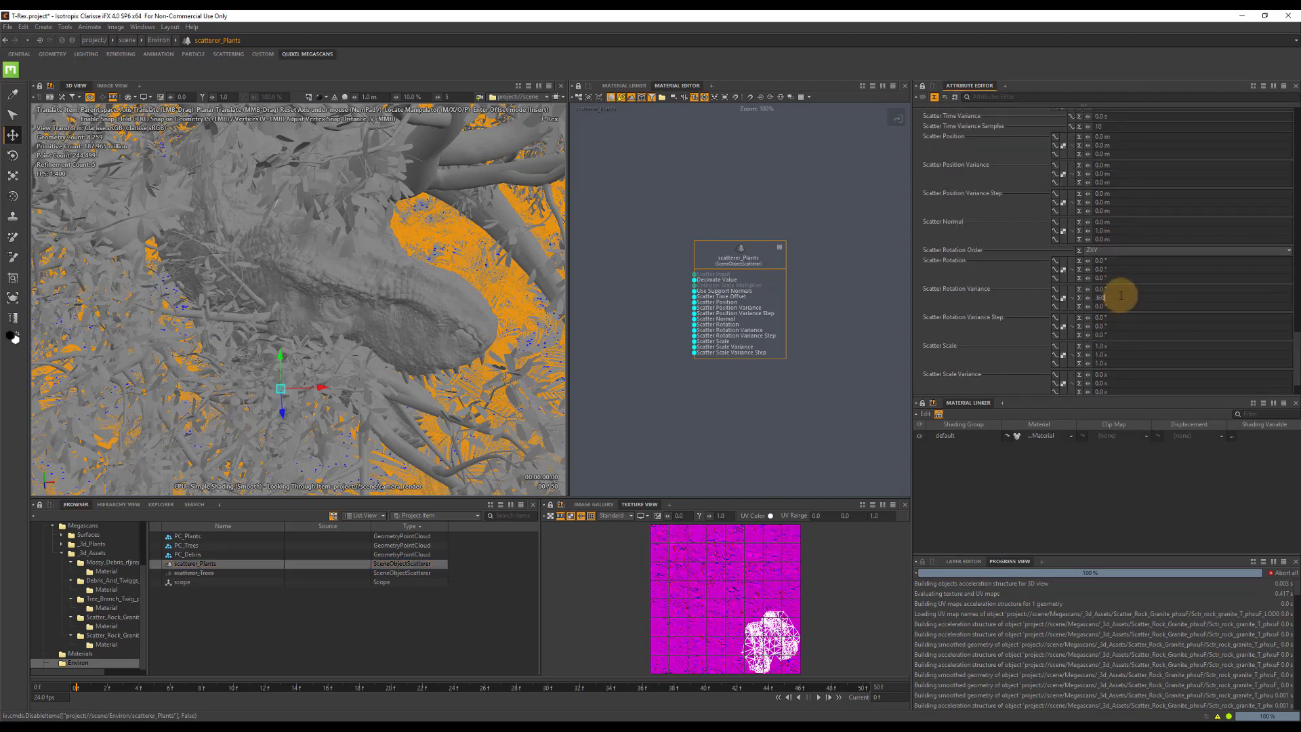
pyautogui.click(1121, 289)
pyautogui.click(1112, 306)
pyautogui.write('5')
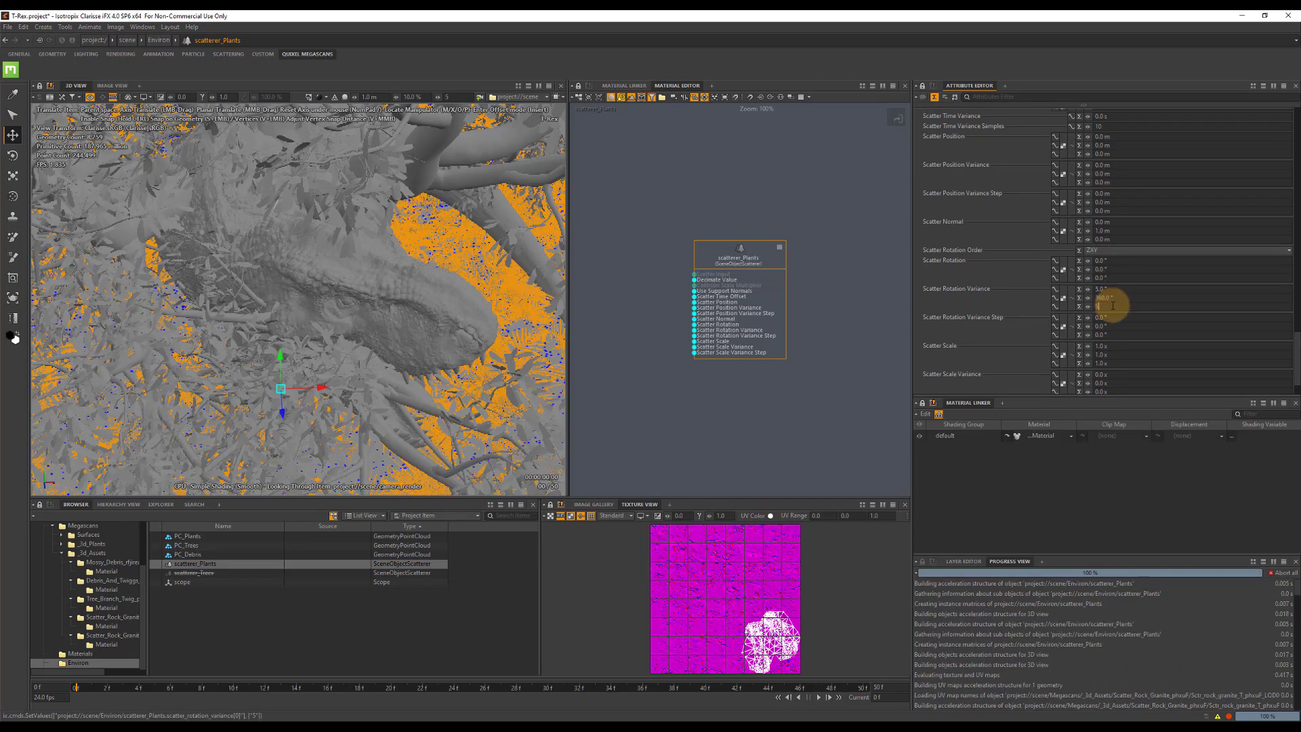
# Set the Scatter Rotation Variance Step of scatterer_Plants to 1, 45 and 1 degrees.
pyautogui.click(1113, 327)
pyautogui.write('45')
pyautogui.press('Tab')
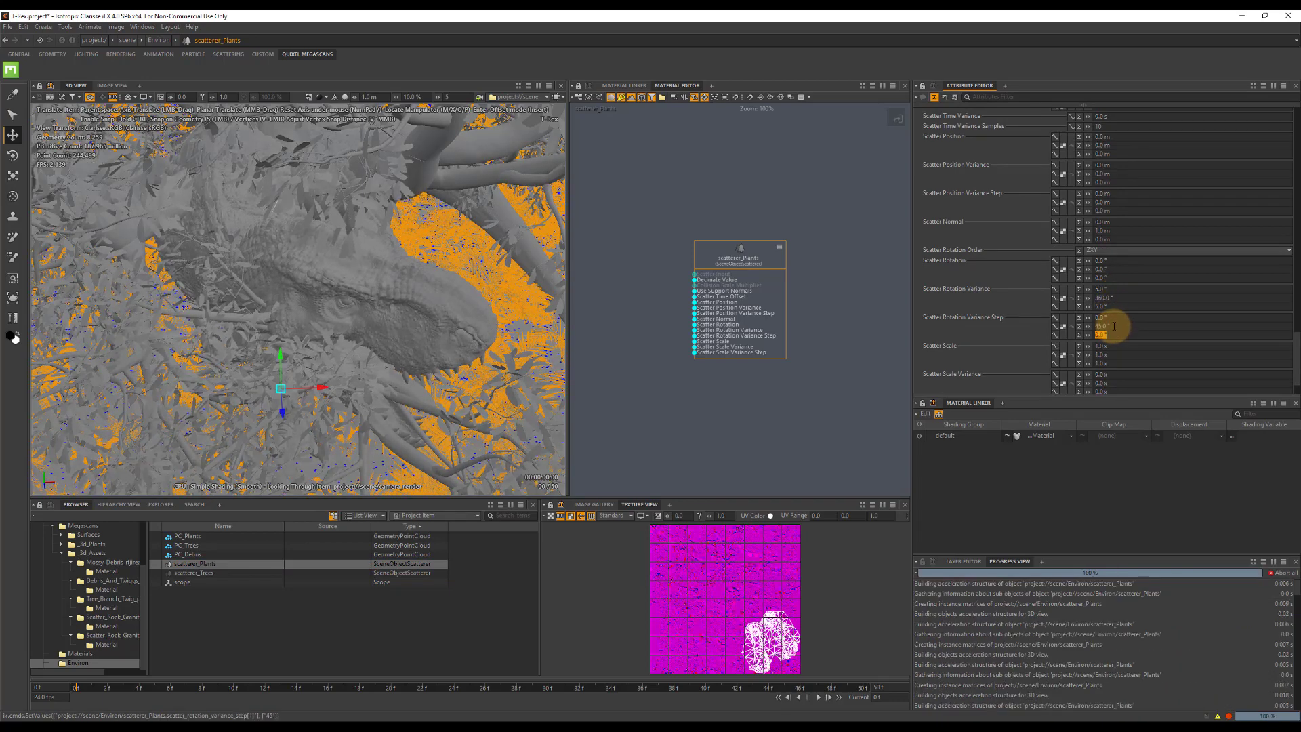
pyautogui.click(1114, 318)
pyautogui.write('1')
pyautogui.click(1111, 334)
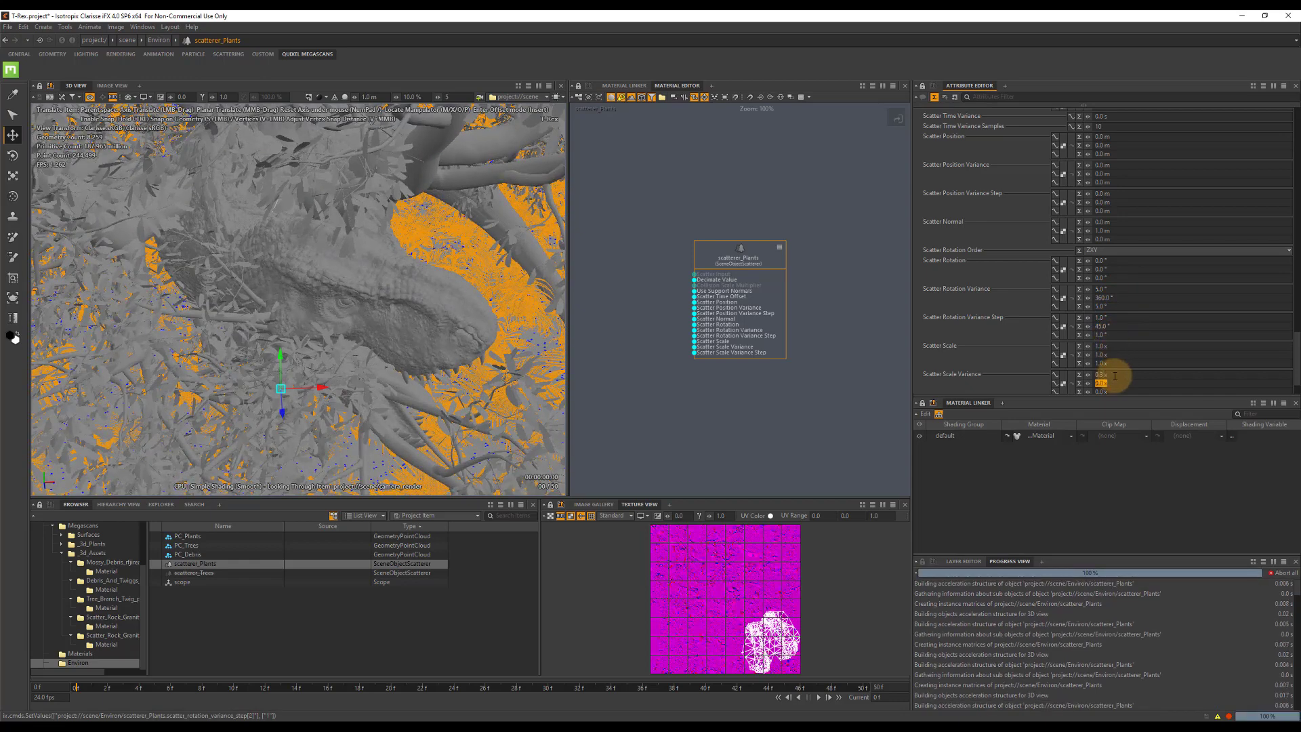
# Set the Scatter Scale Variance of scatterer_Plants to 0.3 on all three axes.
pyautogui.write('0.3')
pyautogui.press('Tab')
pyautogui.write('0')
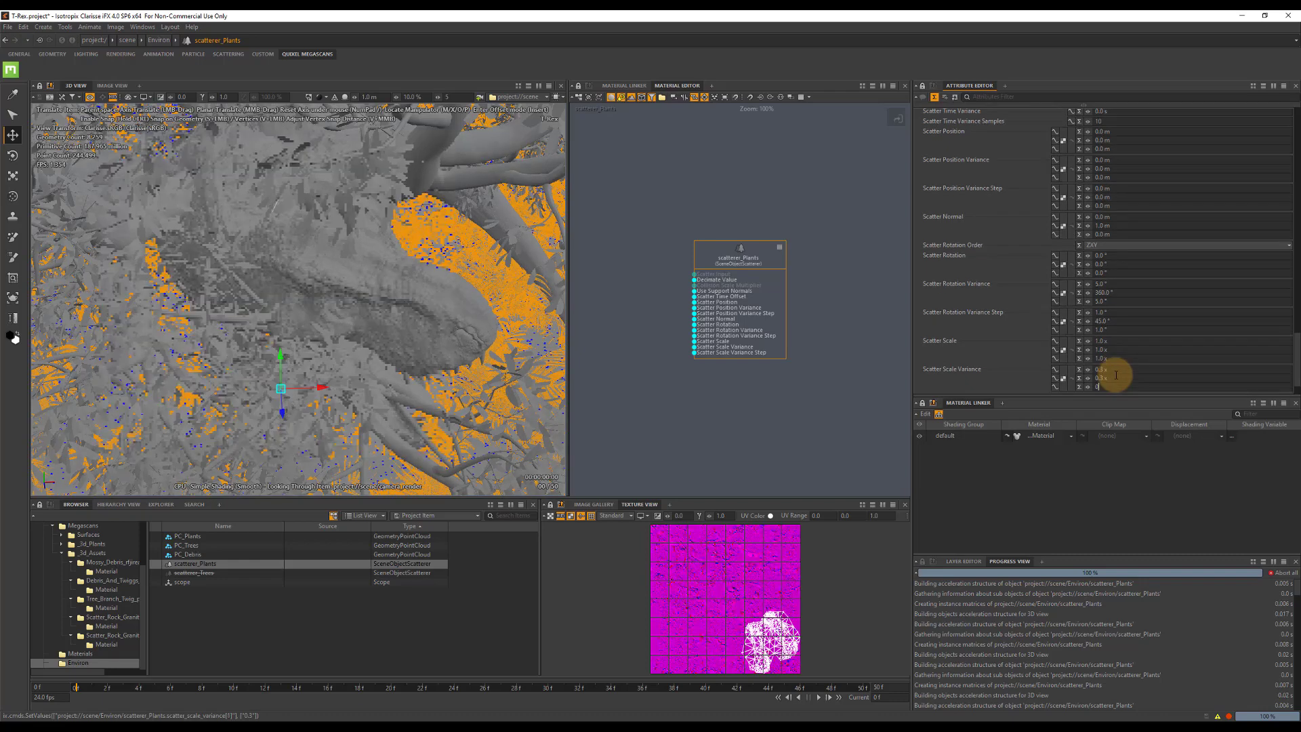
pyautogui.write('.3')
pyautogui.press('Tab')
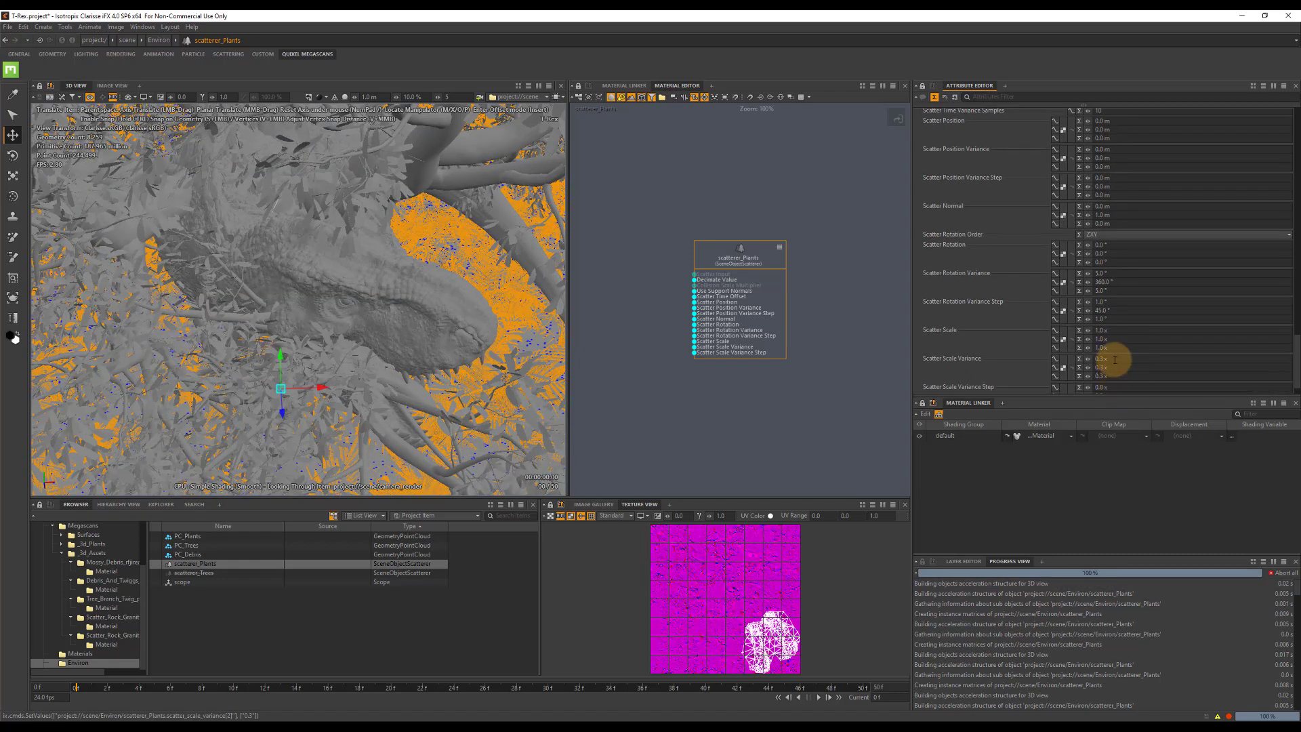
# Set the Scatter Scale Variance Step of scatterer_Plants to 0.1 on all three axes.
pyautogui.scroll(-1, 1115, 359)
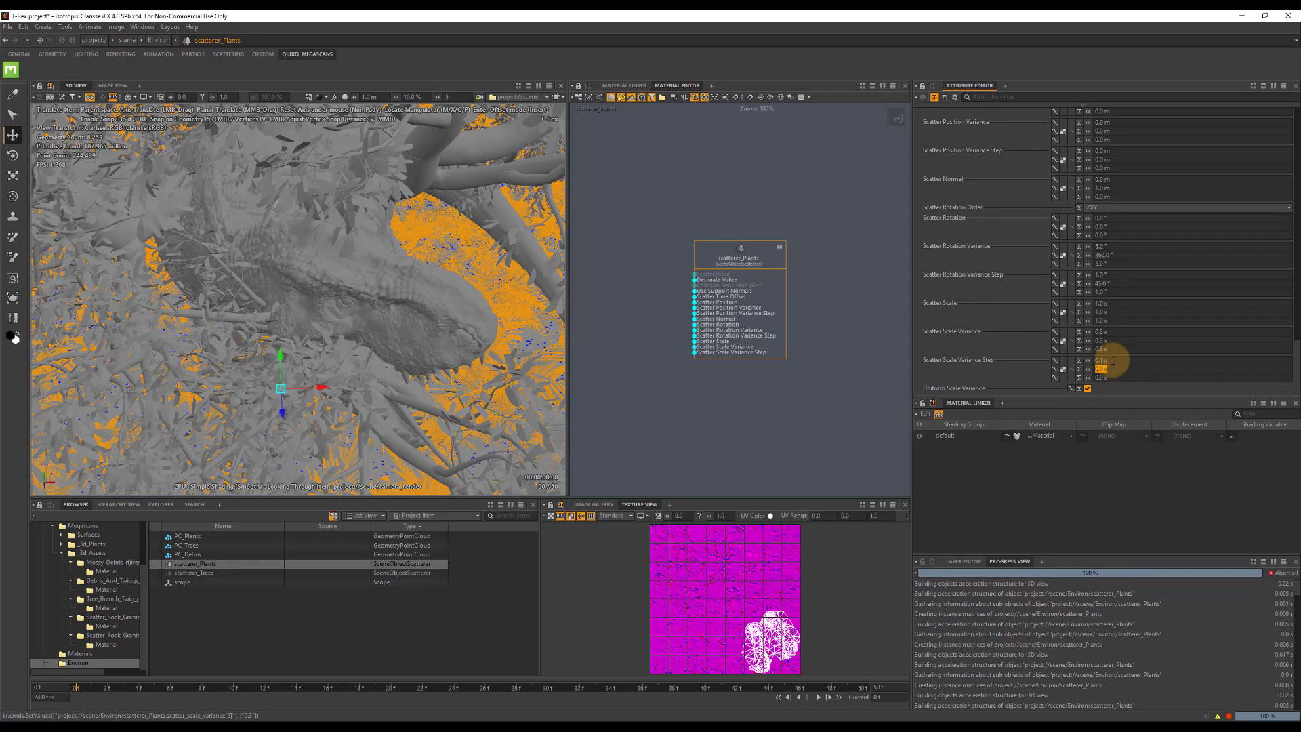
pyautogui.write('0.')
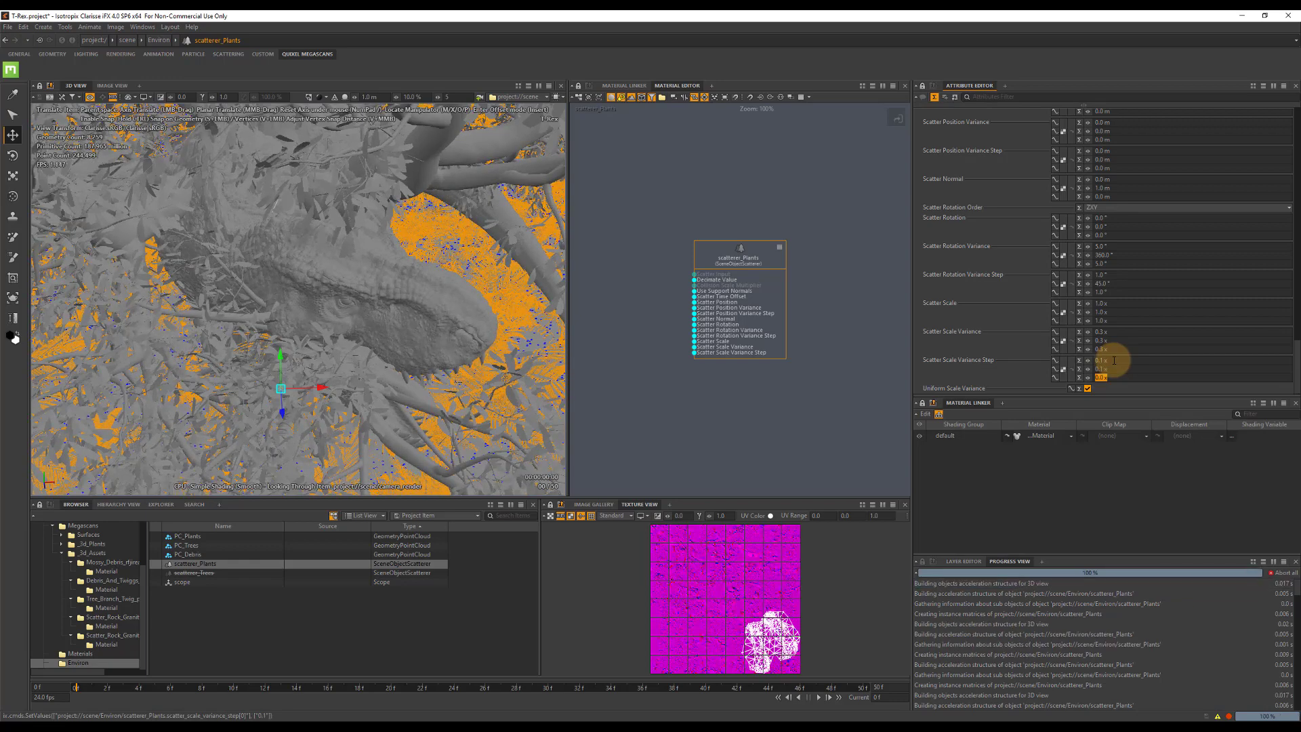
pyautogui.write('0.1')
pyautogui.press('Tab')
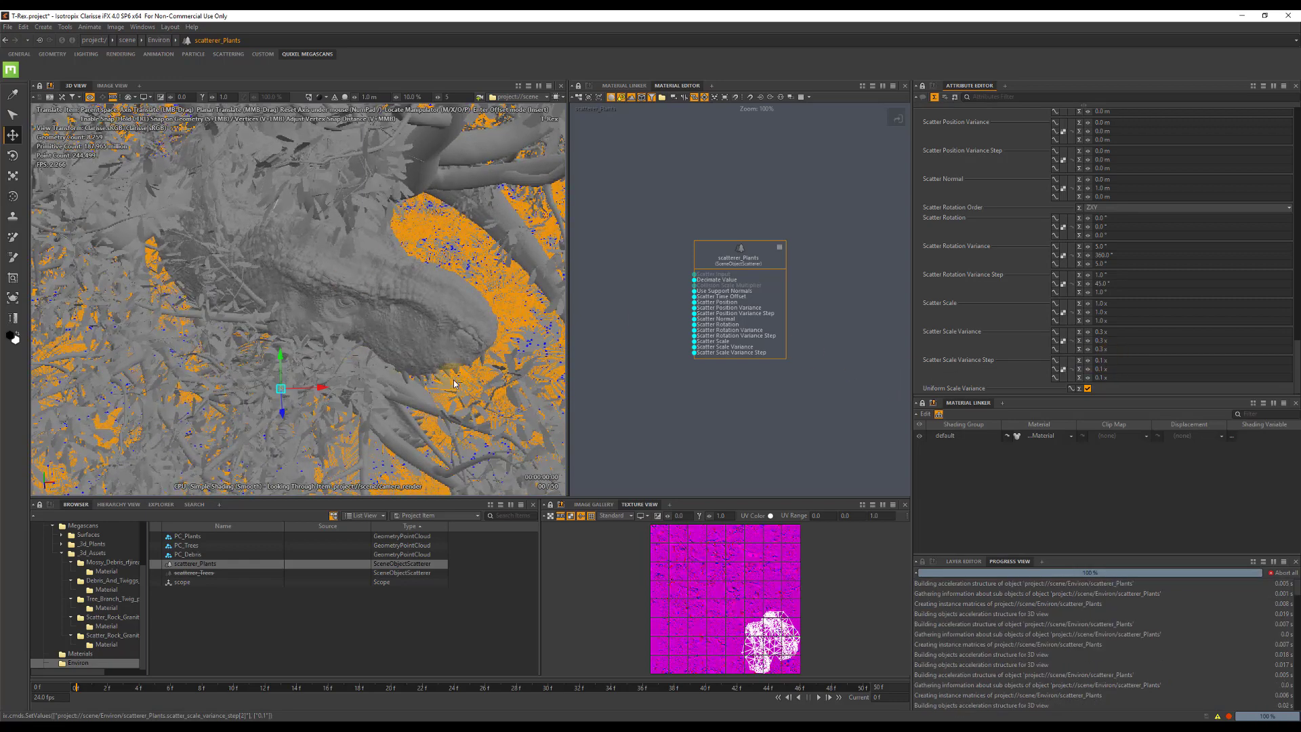
# Create a new Scatterer in the Environ context and rename it scatterer_Debris.
pyautogui.rightClick(188, 607)
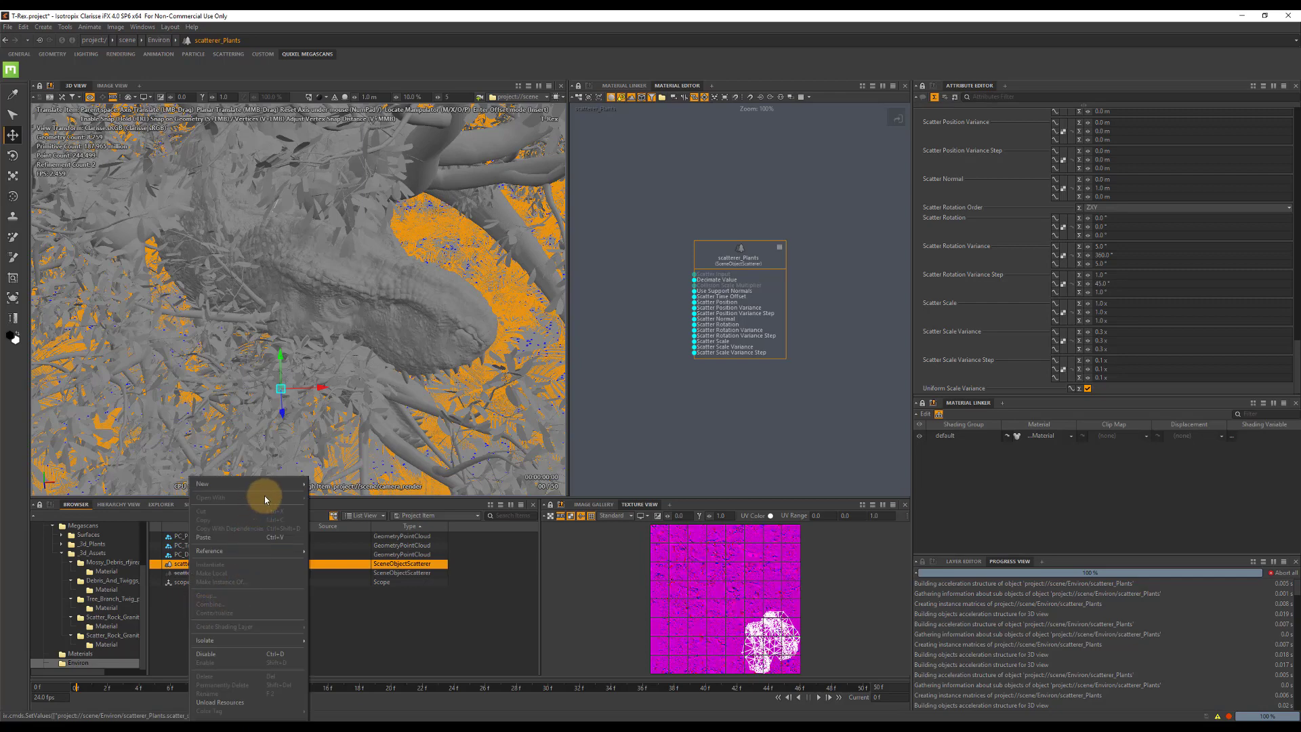
pyautogui.moveTo(287, 482)
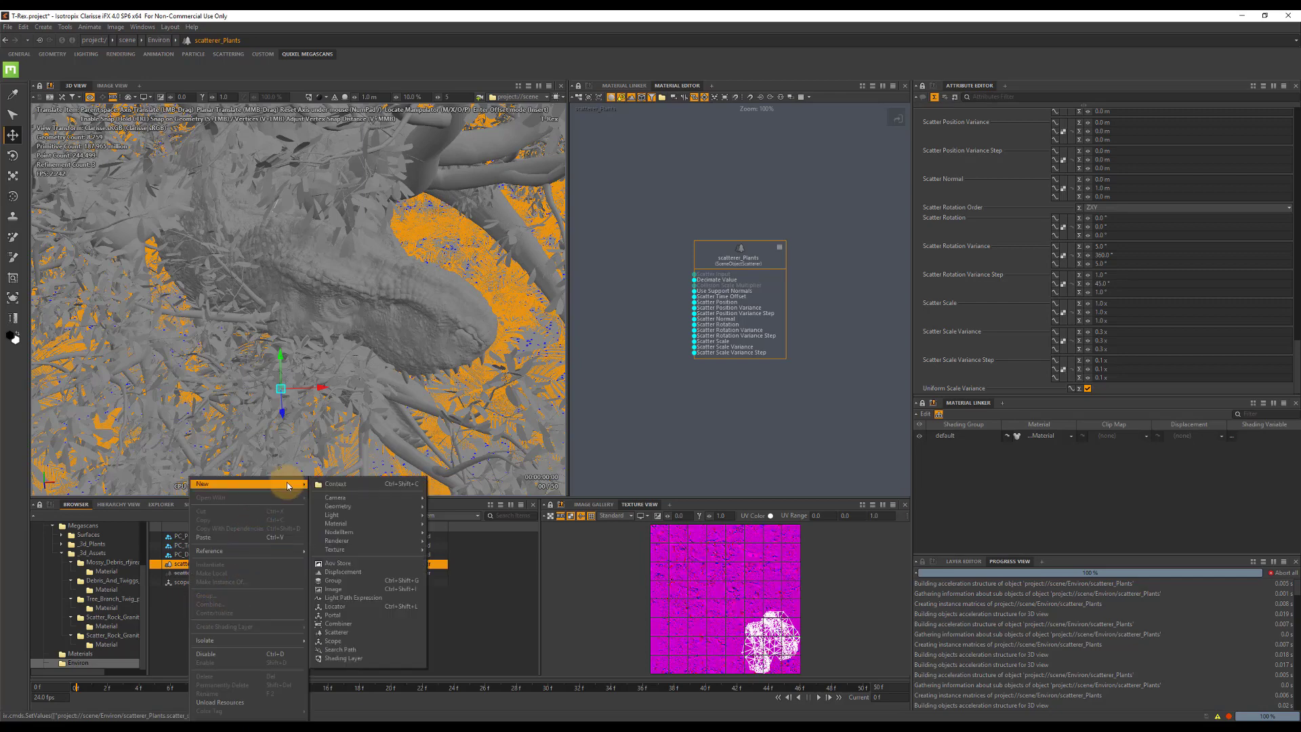
pyautogui.click(337, 632)
pyautogui.doubleClick(200, 566)
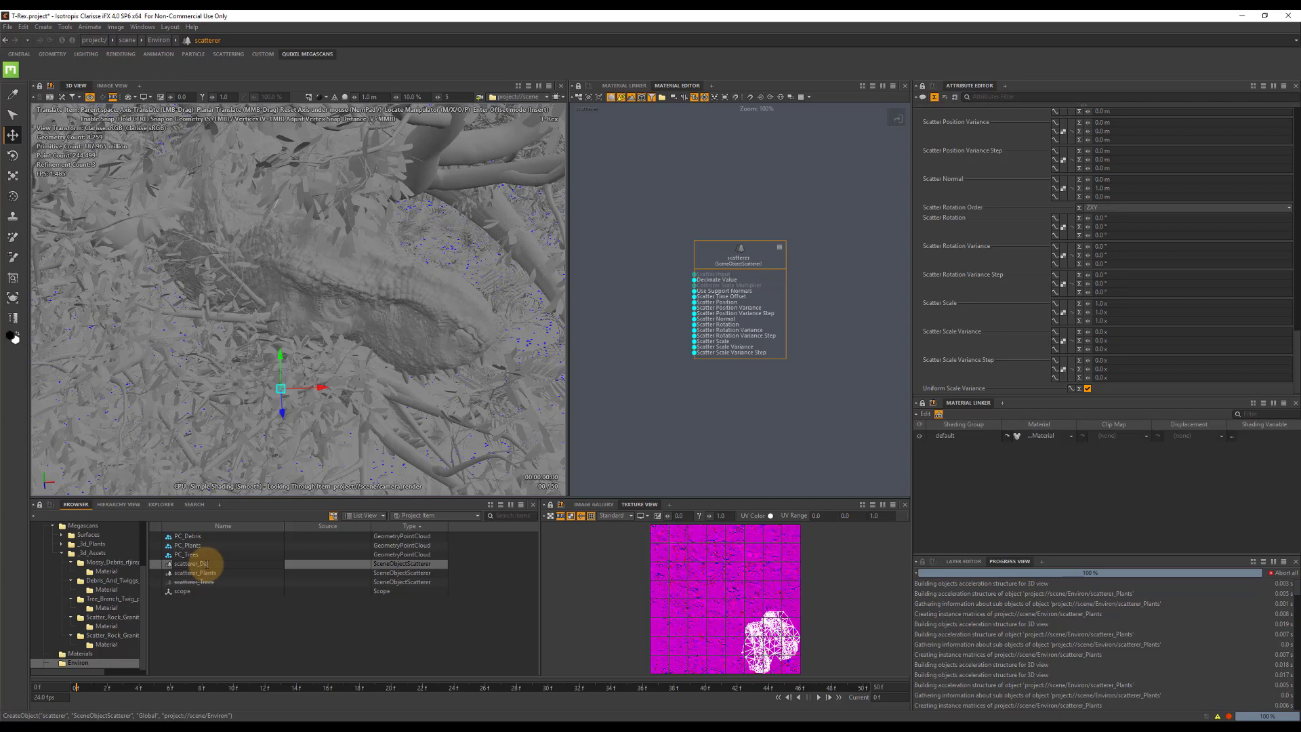
pyautogui.write('_Debris')
pyautogui.press('Return')
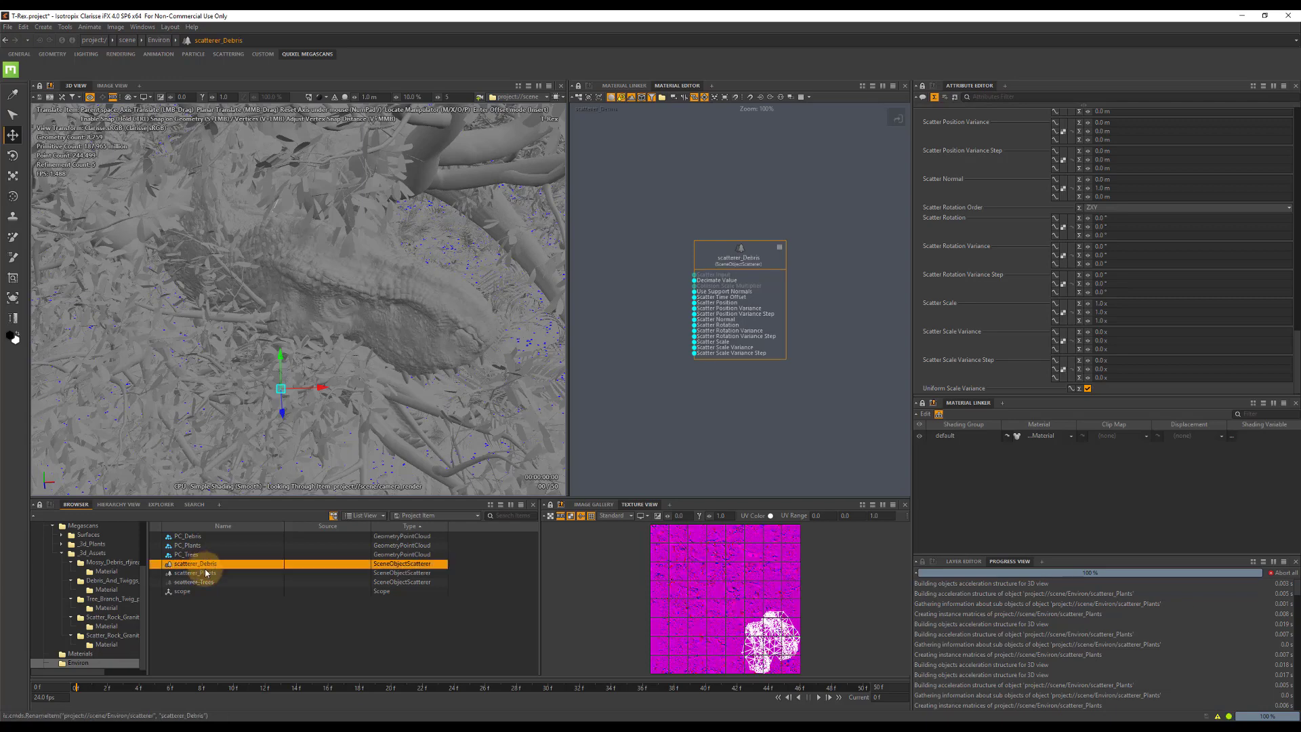
# Disable the scatterer_Plants item in the Environ context.
pyautogui.click(206, 572)
pyautogui.press('d')
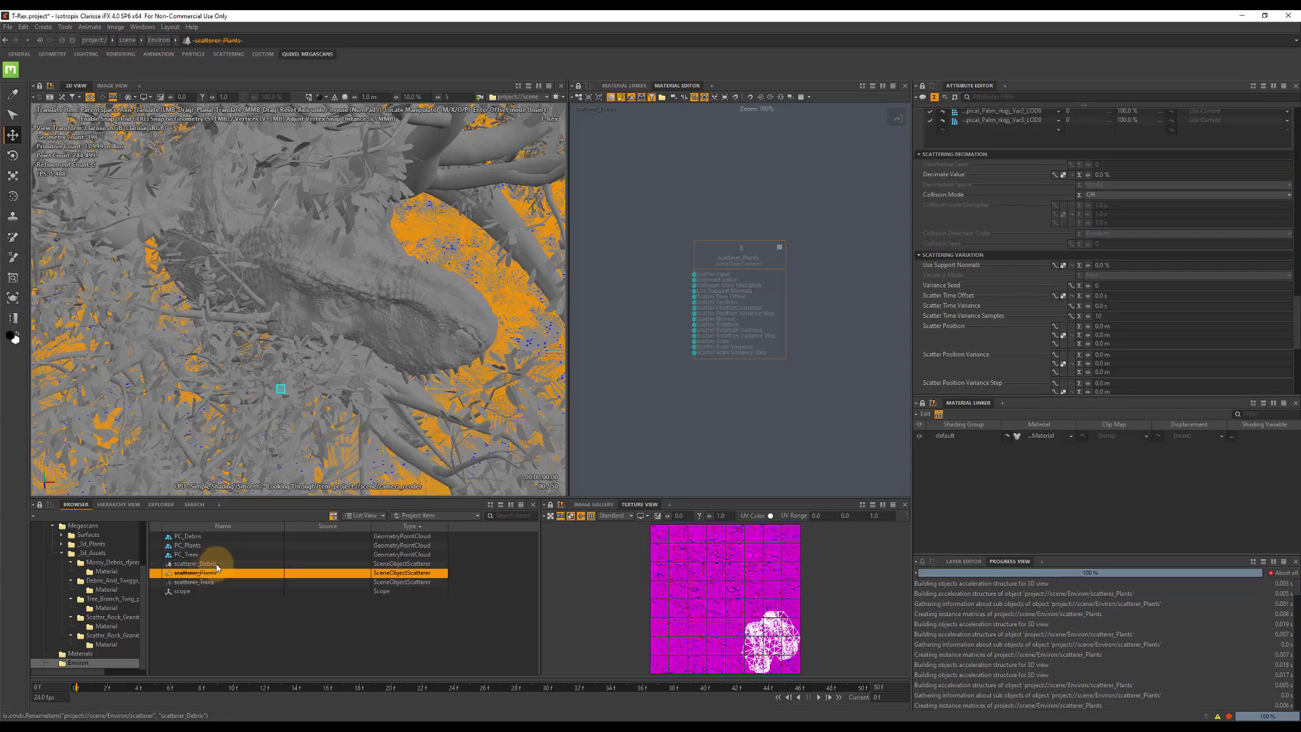
# Set the Geometry Support of scatterer_Debris to the PC_Debris point cloud.
pyautogui.click(217, 564)
pyautogui.scroll(-4, 1120, 161)
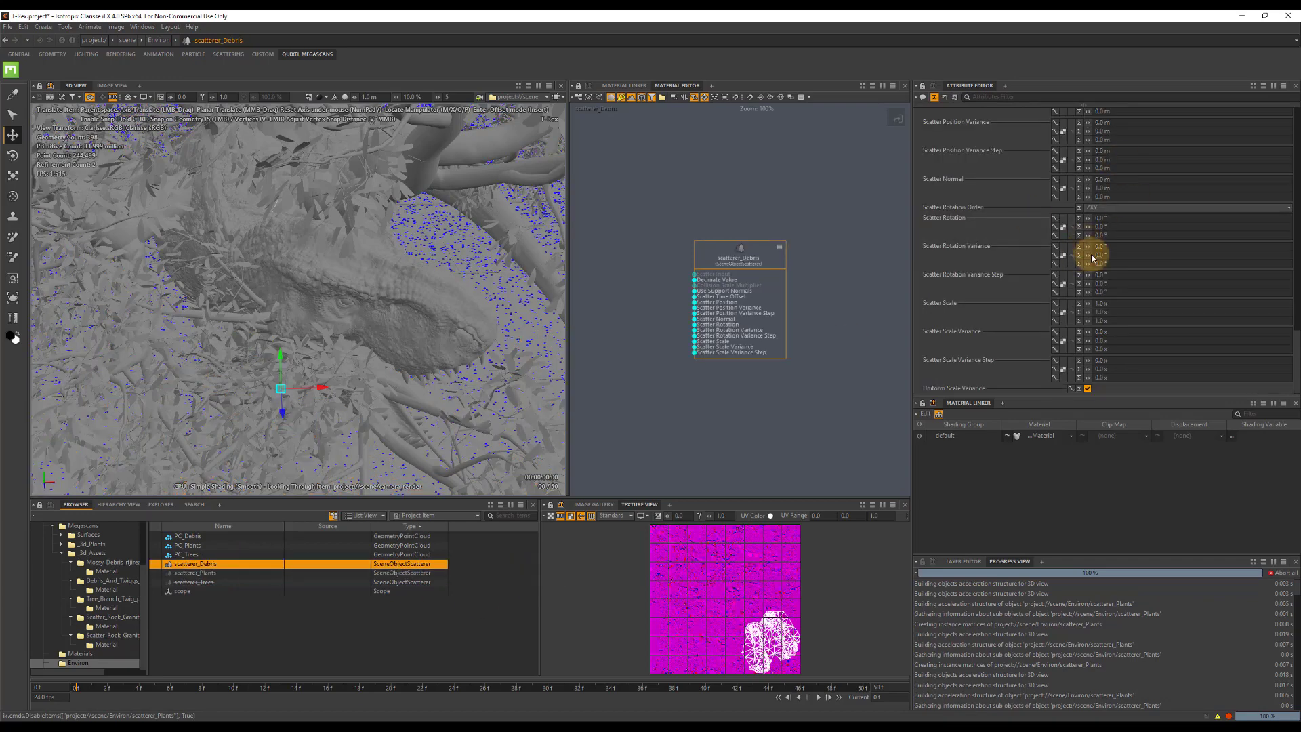
pyautogui.scroll(6, 1083, 311)
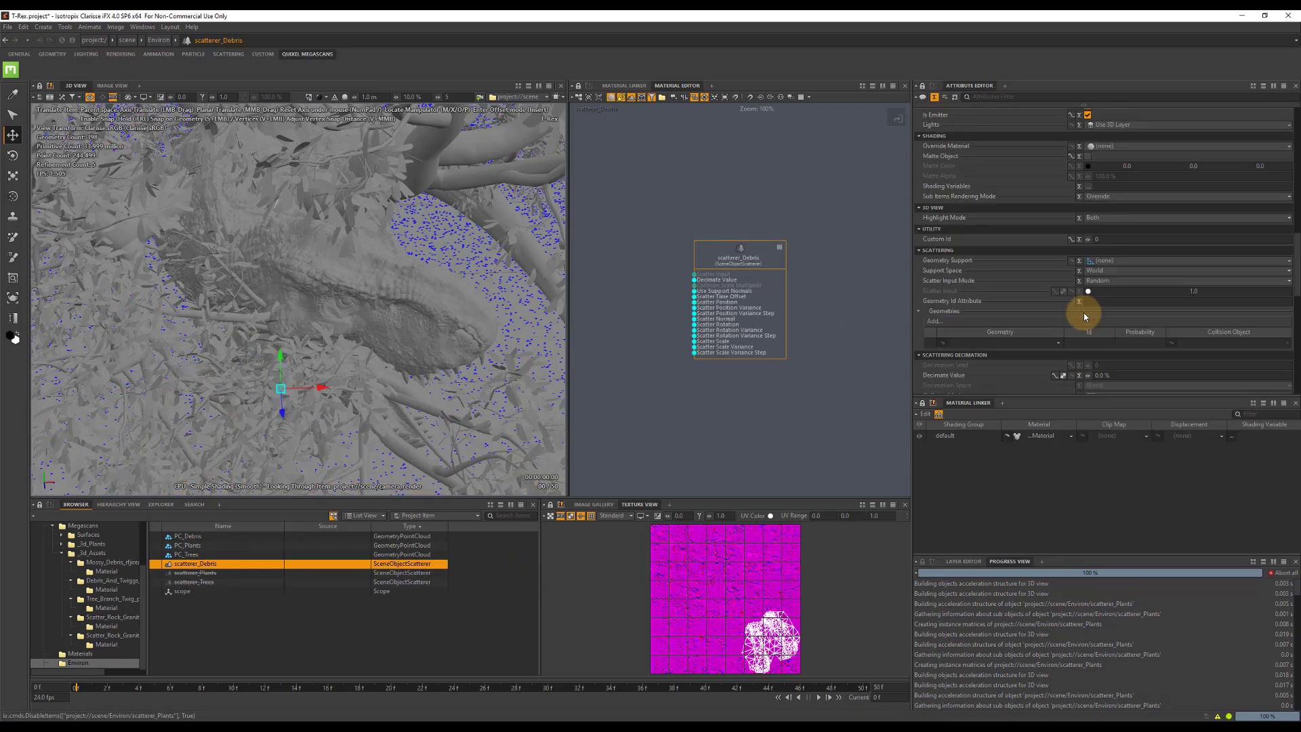
pyautogui.scroll(-1, 1085, 286)
pyautogui.click(1102, 314)
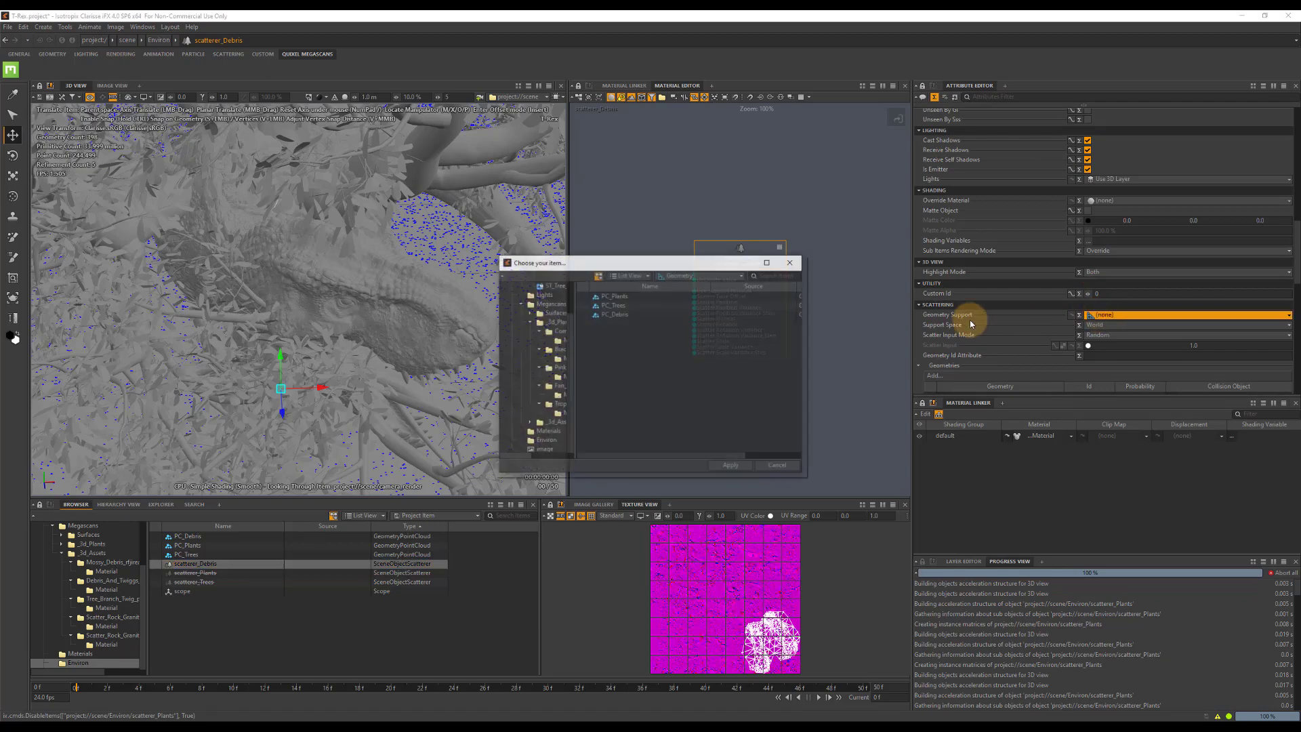
pyautogui.doubleClick(623, 314)
# Add all wood chunk meshes from the Mossy_Debris asset under _3d_Assets to the Geometries of scatterer_Debris.
pyautogui.scroll(-3, 1125, 302)
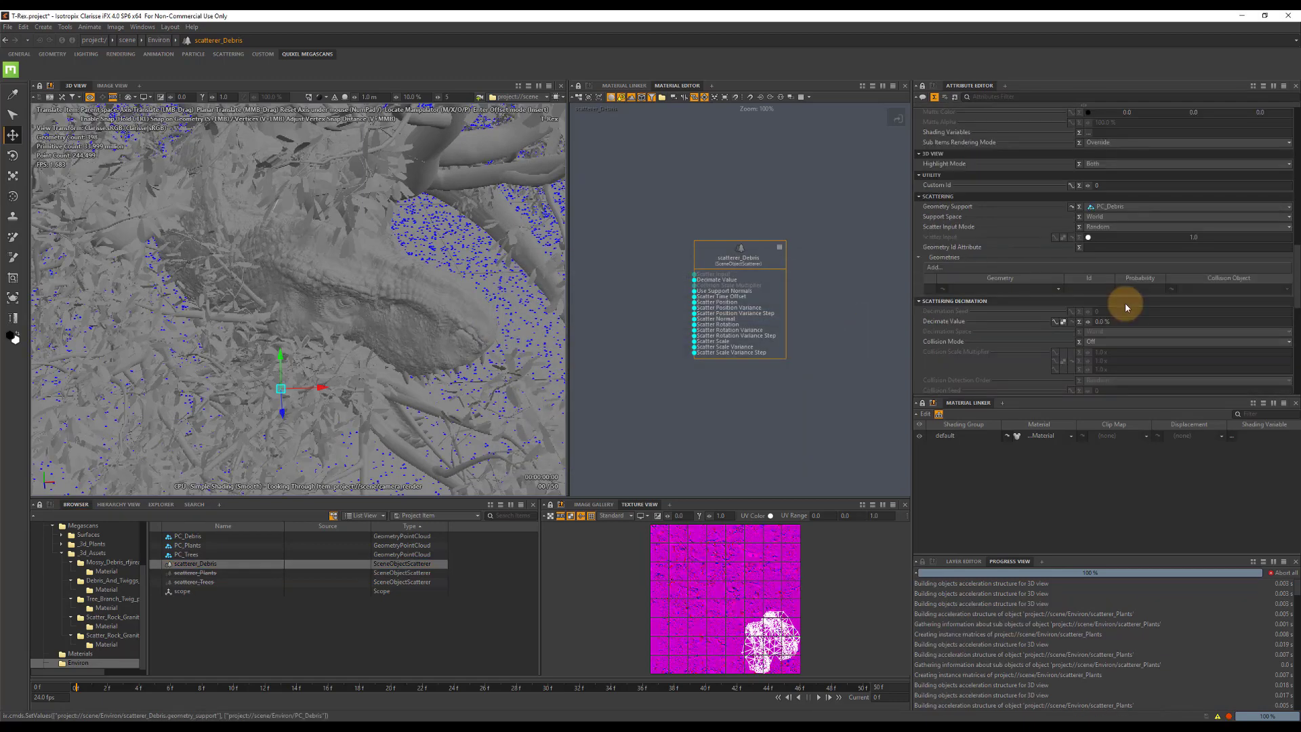
pyautogui.click(933, 267)
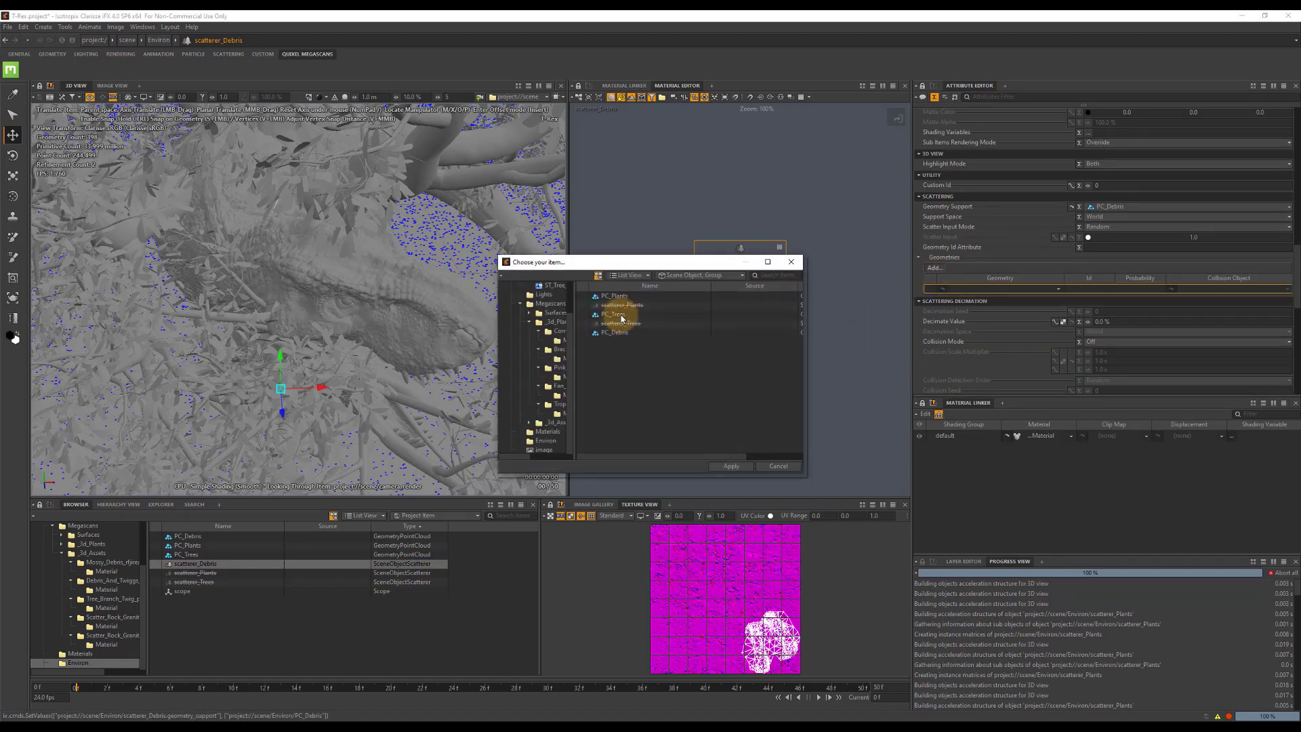
pyautogui.moveTo(573, 372); pyautogui.dragTo(676, 378)
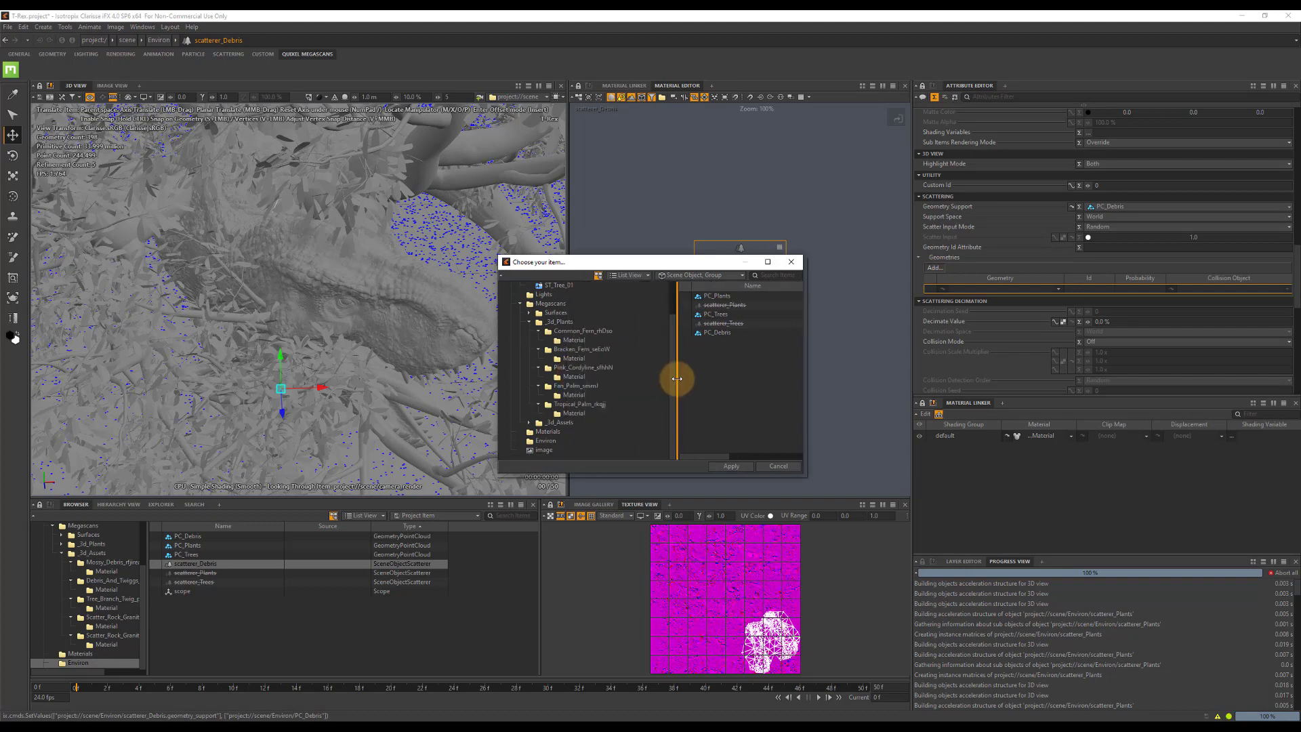
pyautogui.click(529, 425)
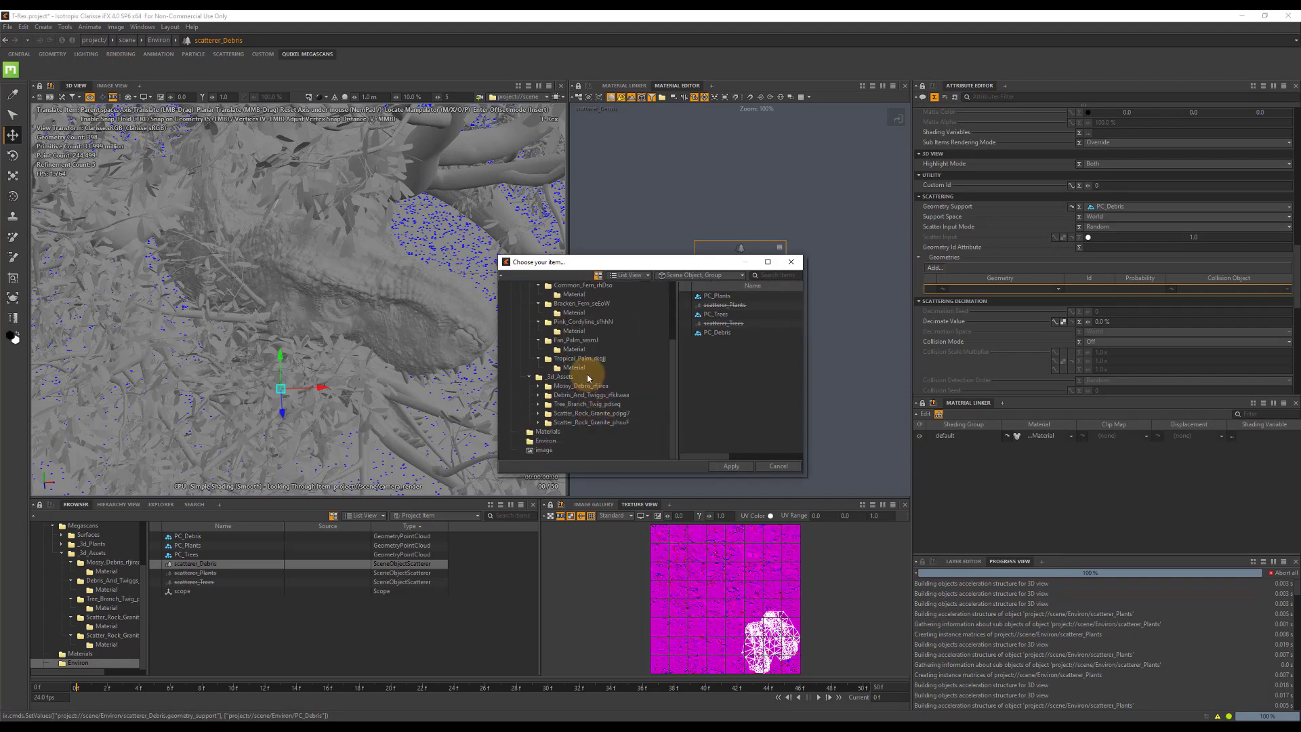
pyautogui.click(581, 386)
pyautogui.scroll(-1, 746, 368)
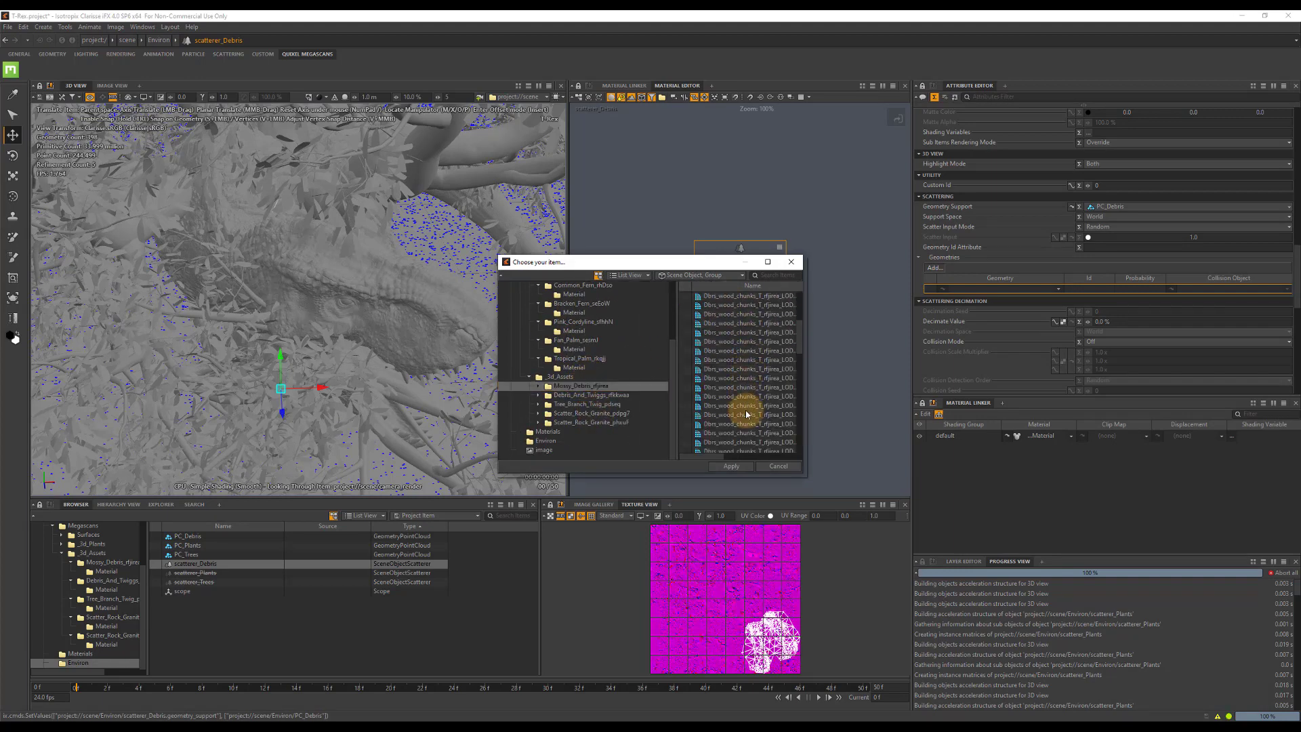
pyautogui.scroll(-1, 746, 420)
pyautogui.keyDown('shift'); pyautogui.click(734, 442); pyautogui.keyUp('shift')
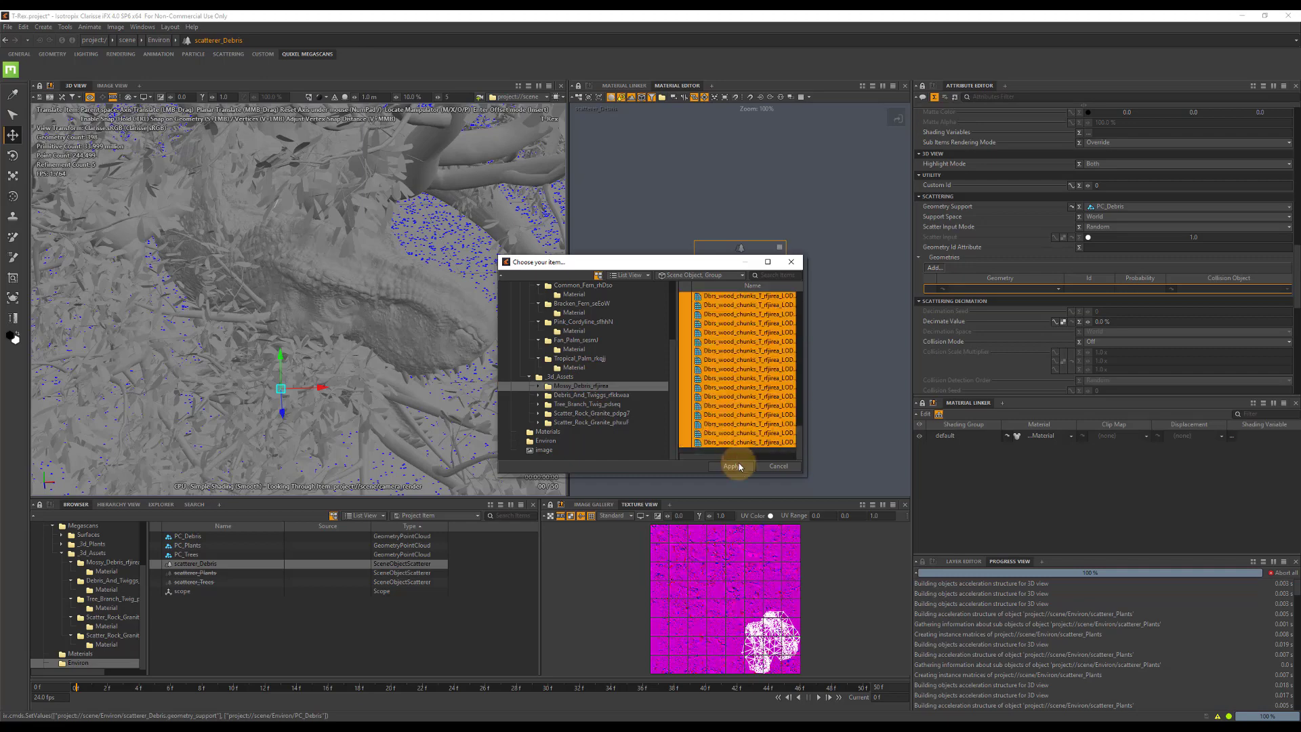
pyautogui.click(730, 466)
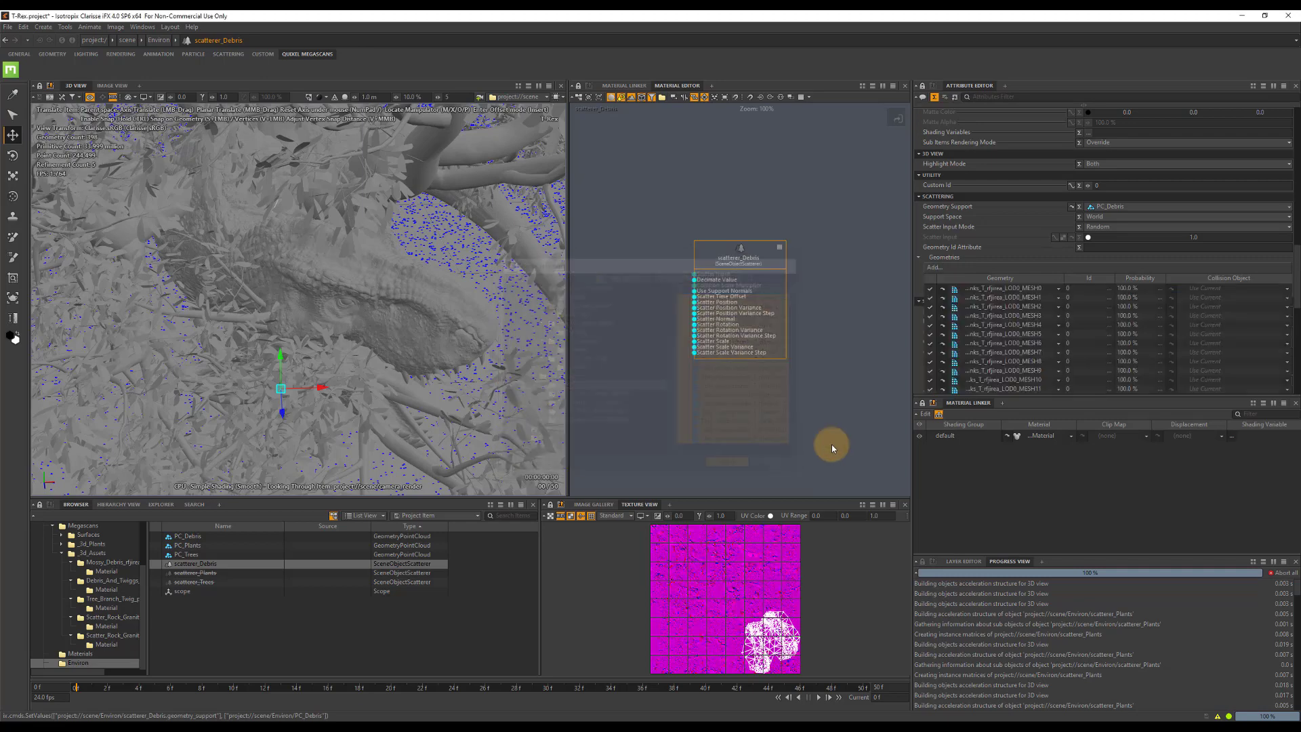
# Add all wood twig meshes from the Debris_And_Twiggs asset to the Geometries of scatterer_Debris.
pyautogui.click(933, 267)
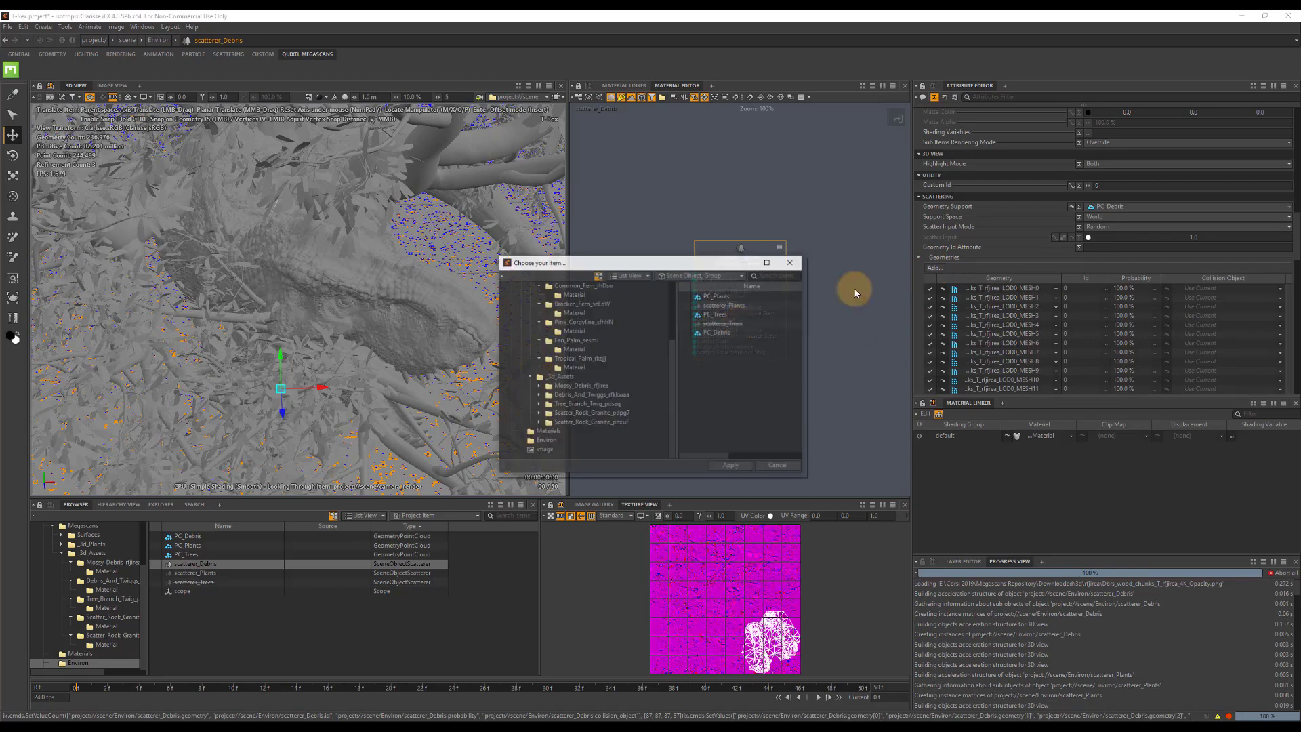
pyautogui.click(600, 393)
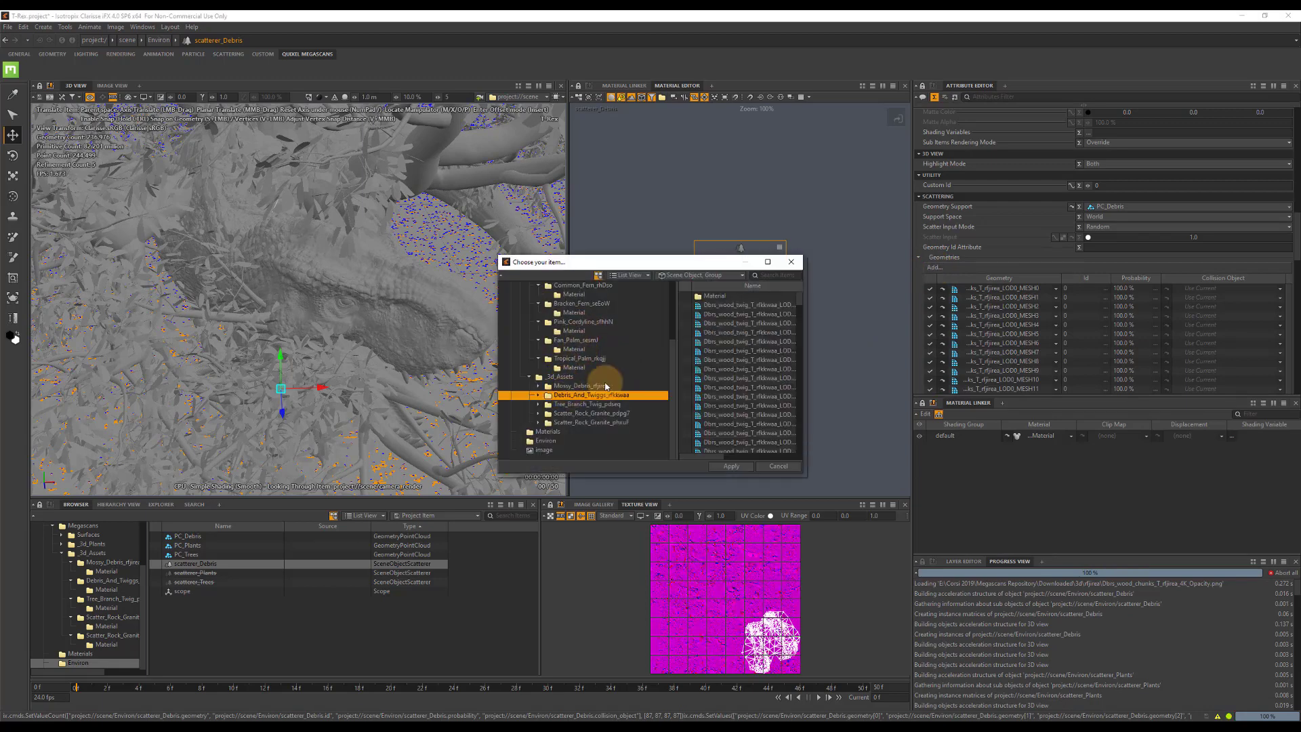
pyautogui.click(725, 302)
pyautogui.scroll(-2, 746, 396)
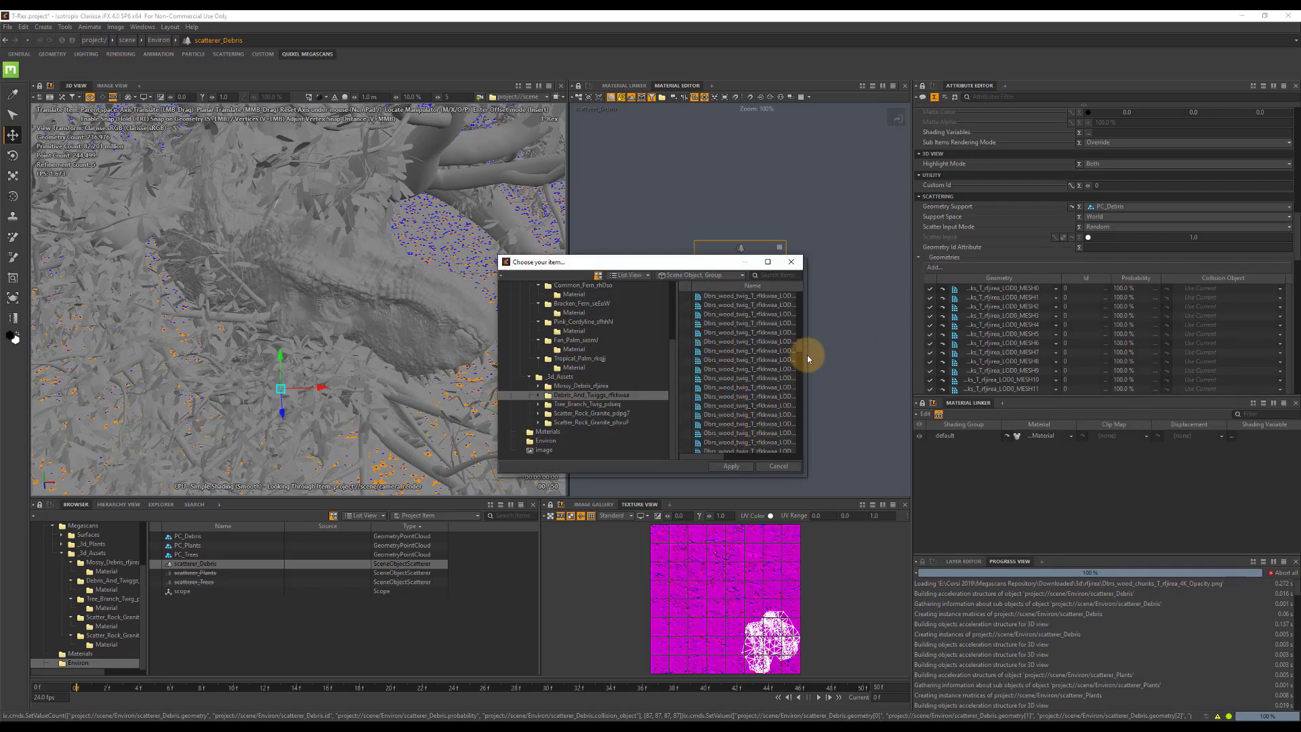
pyautogui.moveTo(799, 342); pyautogui.dragTo(801, 455)
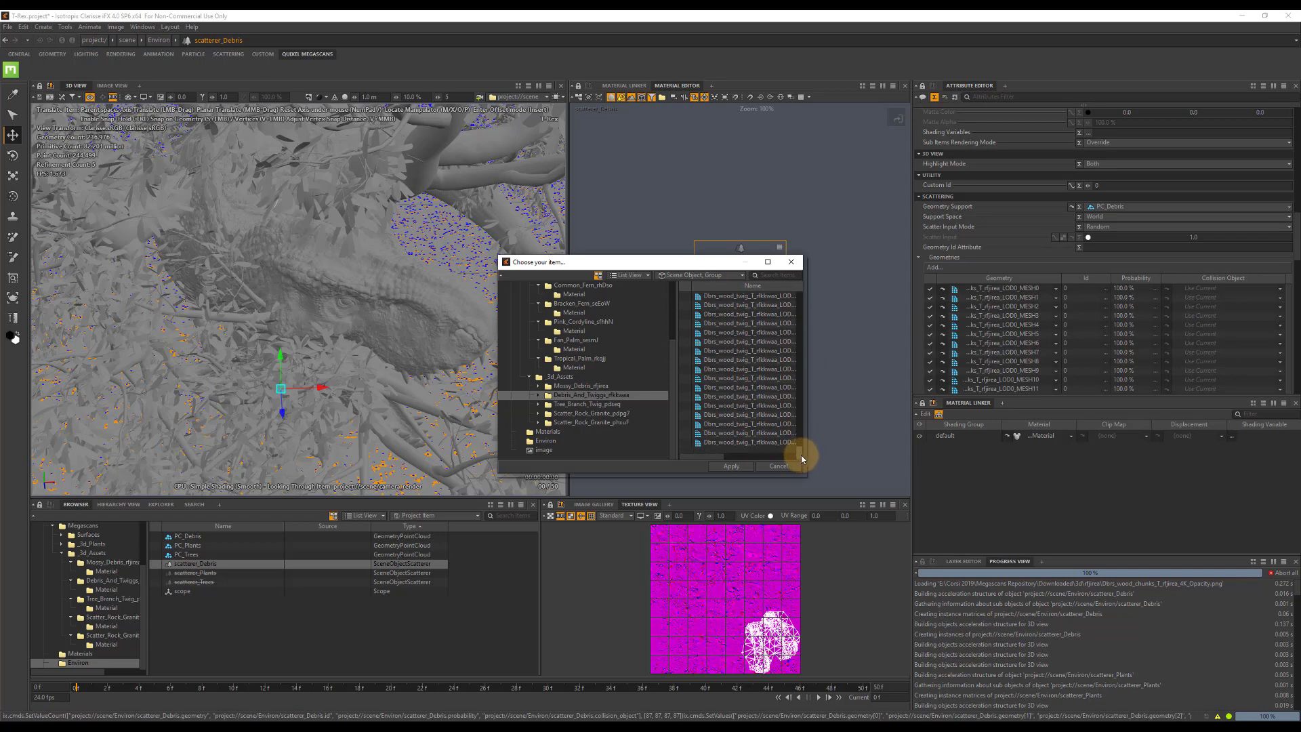
pyautogui.keyDown('shift'); pyautogui.click(761, 444); pyautogui.keyUp('shift')
pyautogui.click(746, 463)
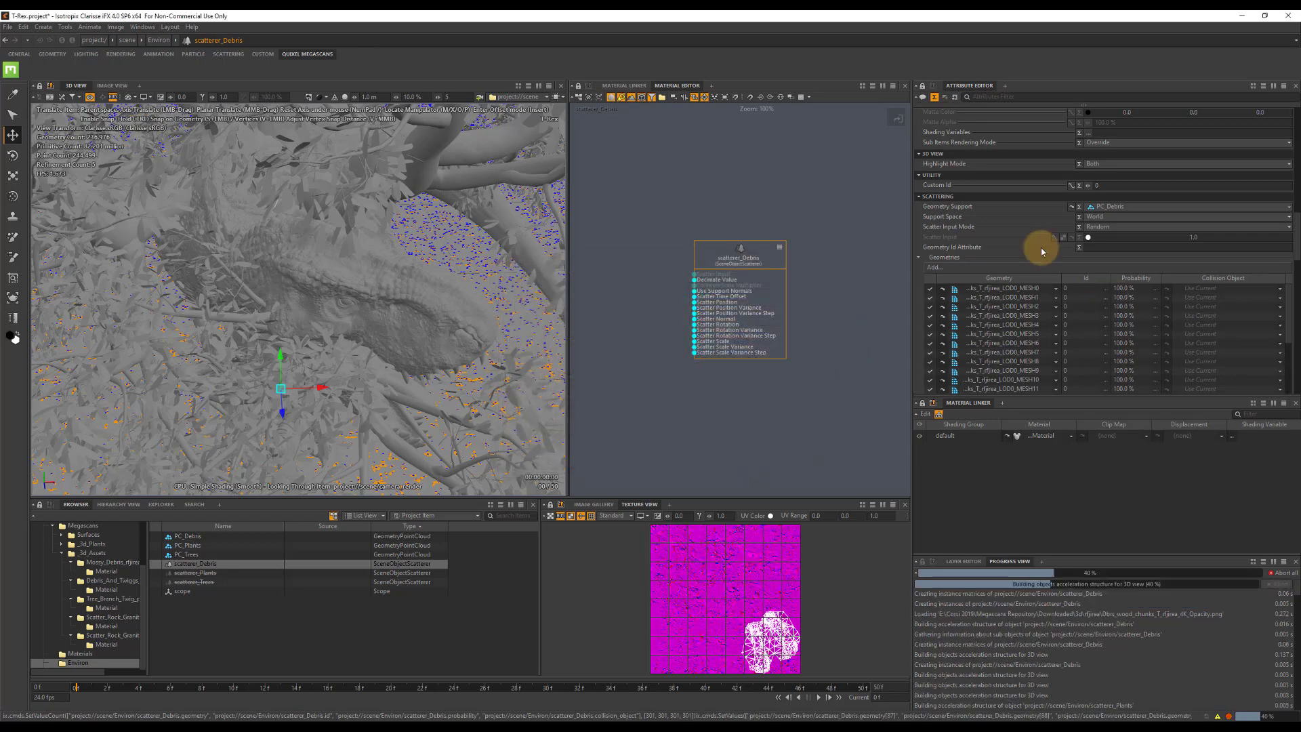
# Add all twig meshes from the Tree_Branch_Twig asset to the Geometries of scatterer_Debris.
pyautogui.click(934, 268)
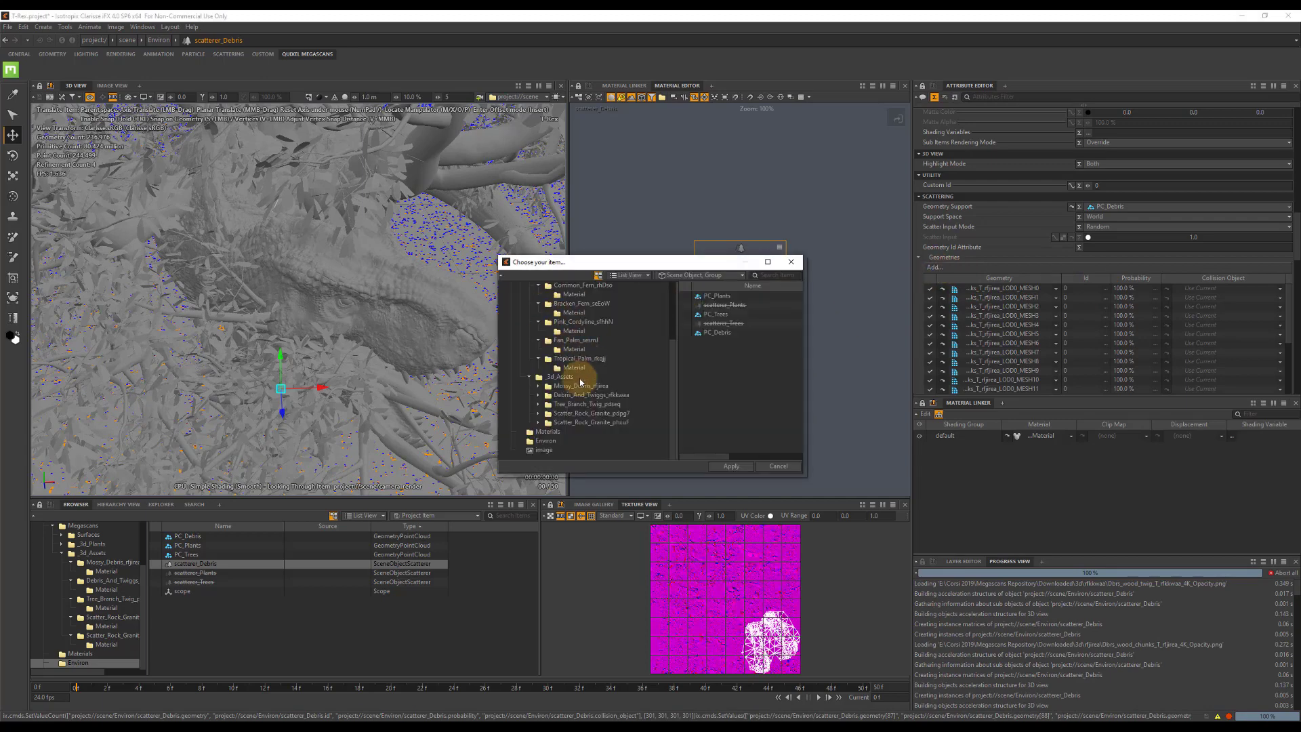
pyautogui.click(579, 405)
pyautogui.click(733, 307)
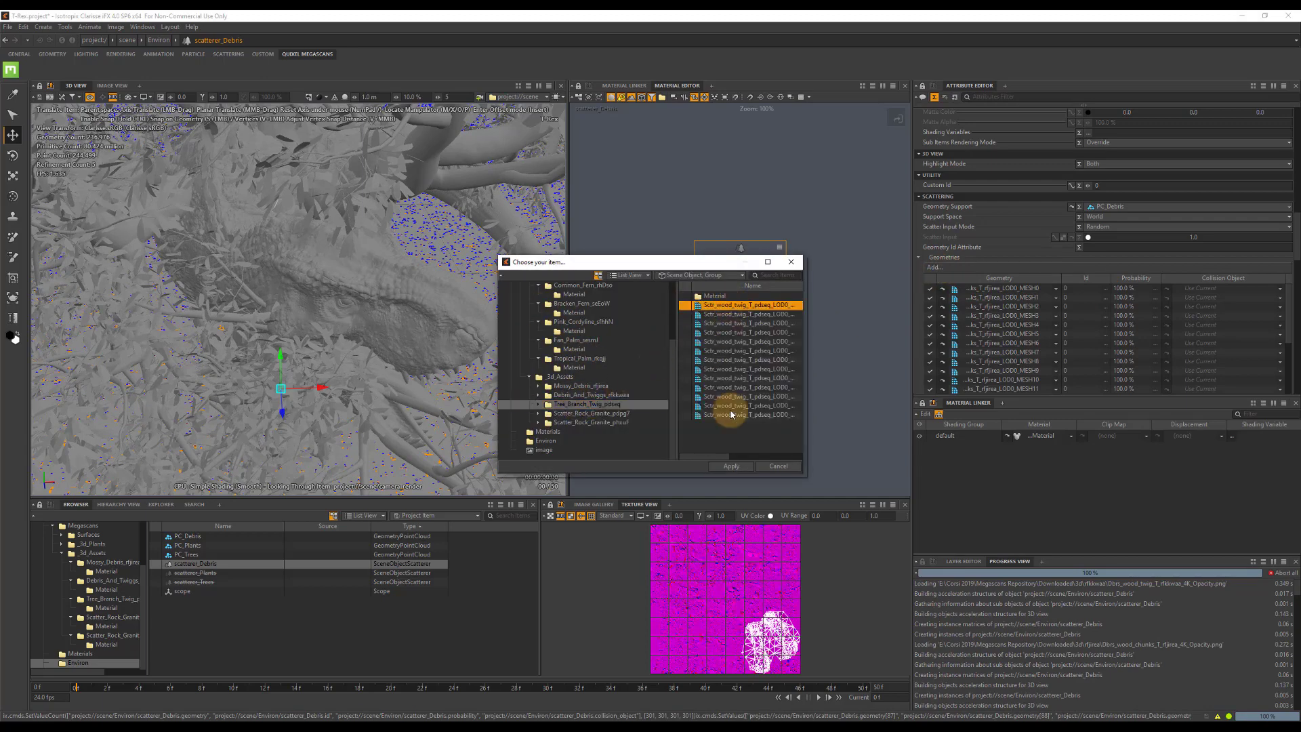
pyautogui.keyDown('shift'); pyautogui.click(732, 413); pyautogui.keyUp('shift')
pyautogui.click(731, 467)
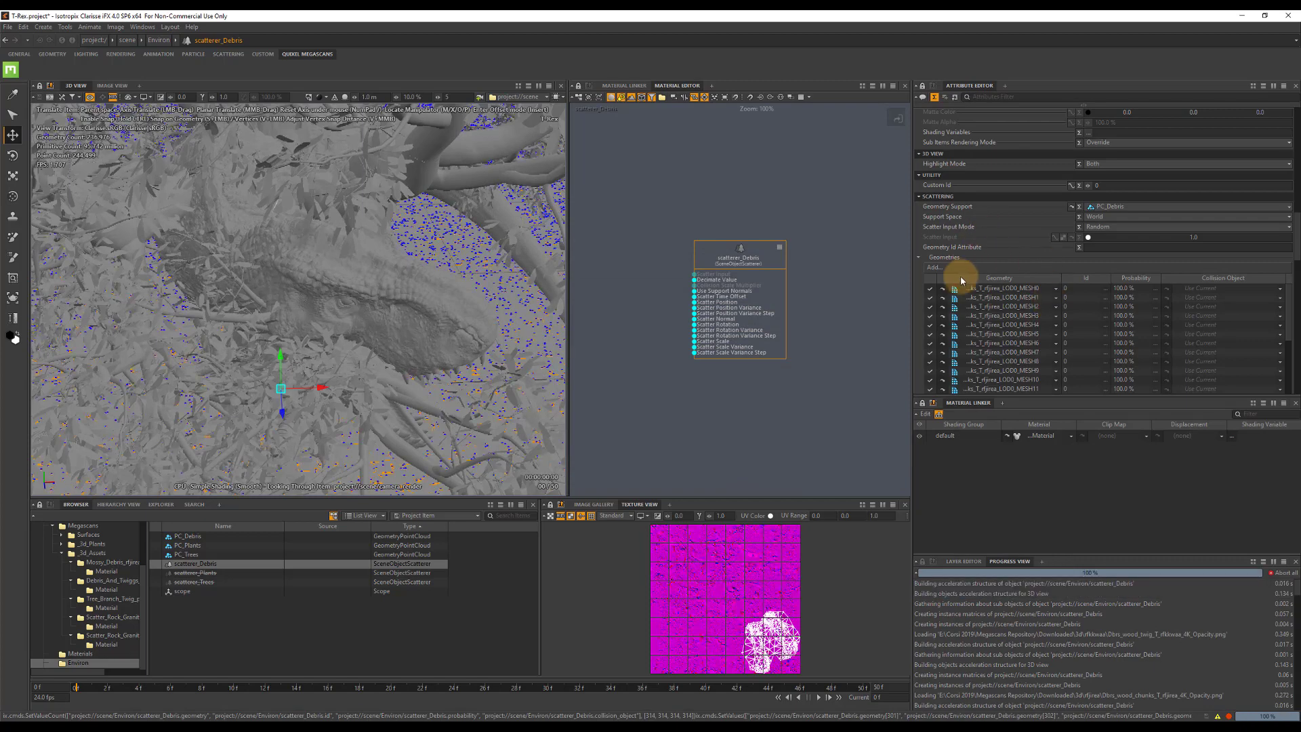
# Add all rock meshes from the Scatter_Rock_Granite_pdpg7 asset to the Geometries of scatterer_Debris.
pyautogui.click(932, 267)
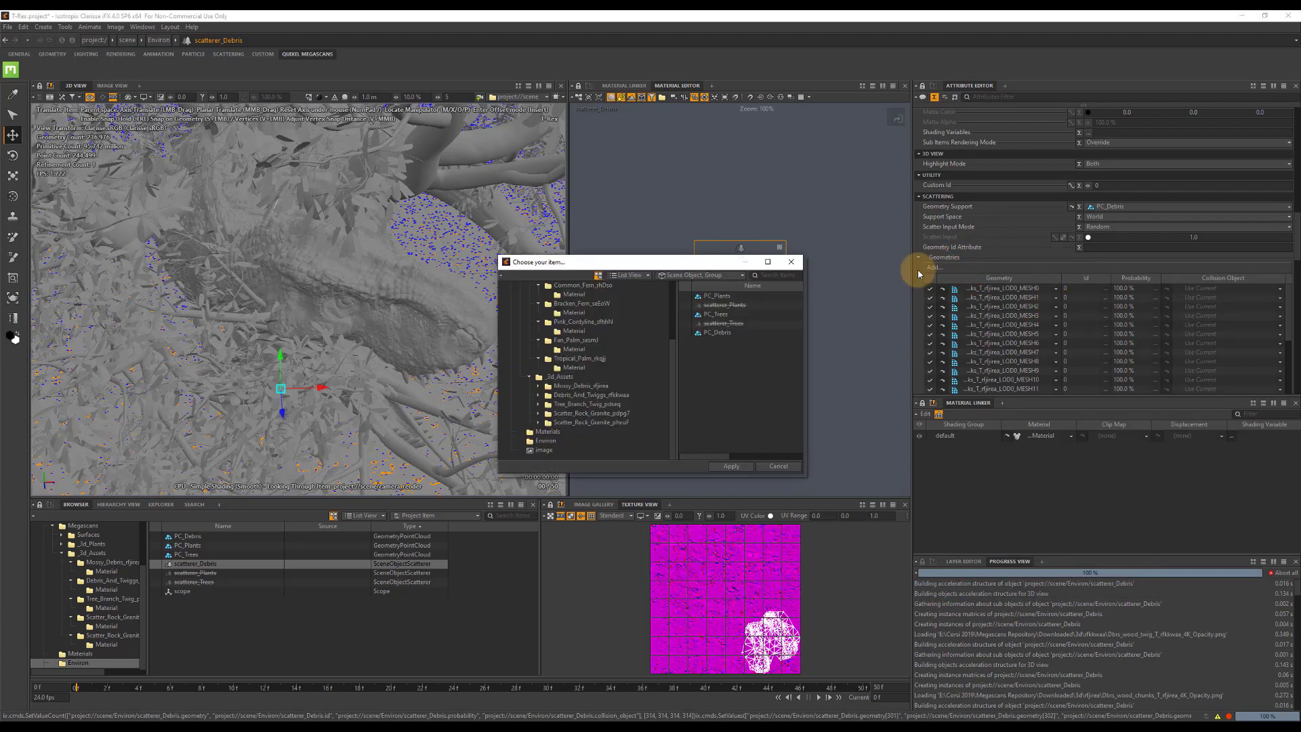
pyautogui.click(618, 413)
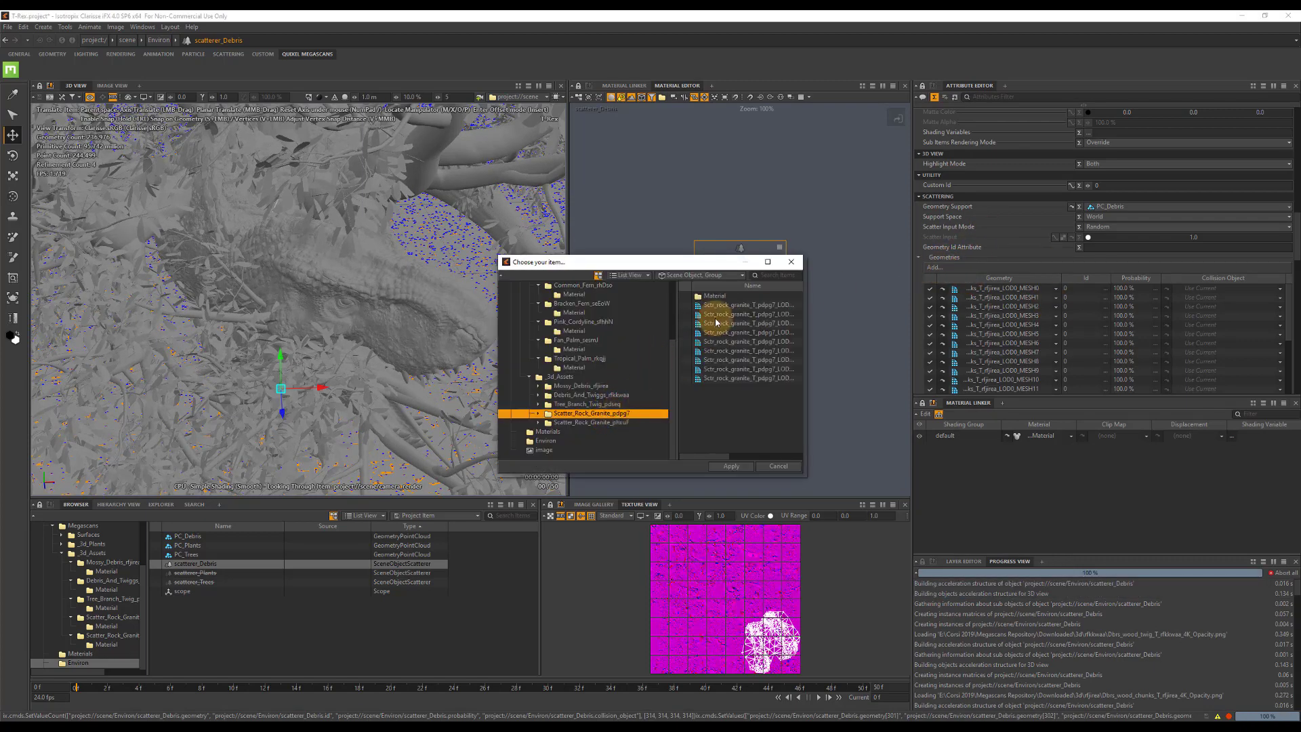
pyautogui.click(722, 310)
pyautogui.keyDown('shift'); pyautogui.click(721, 380); pyautogui.keyUp('shift')
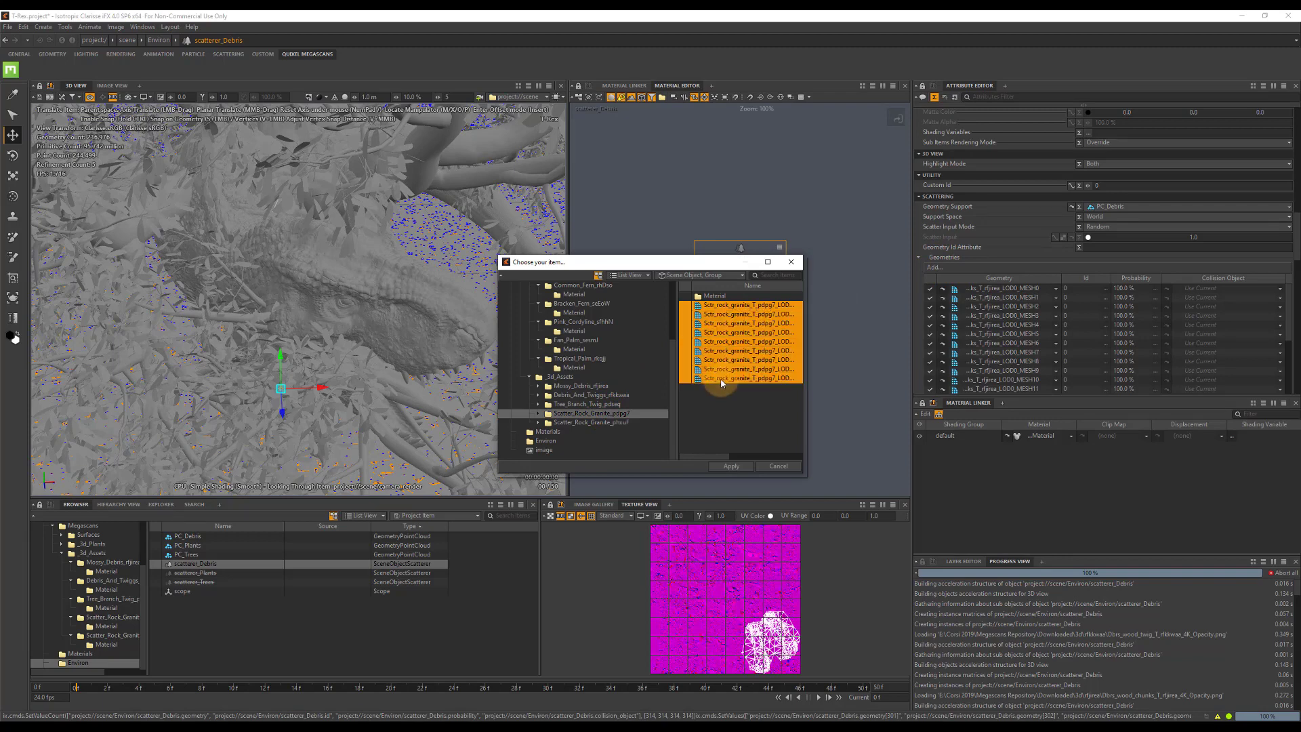
pyautogui.click(743, 465)
# Add all rock meshes from the Scatter_Rock_Granite_phruF asset, excluding its Material context, to the Geometries of scatterer_Debris.
pyautogui.click(934, 267)
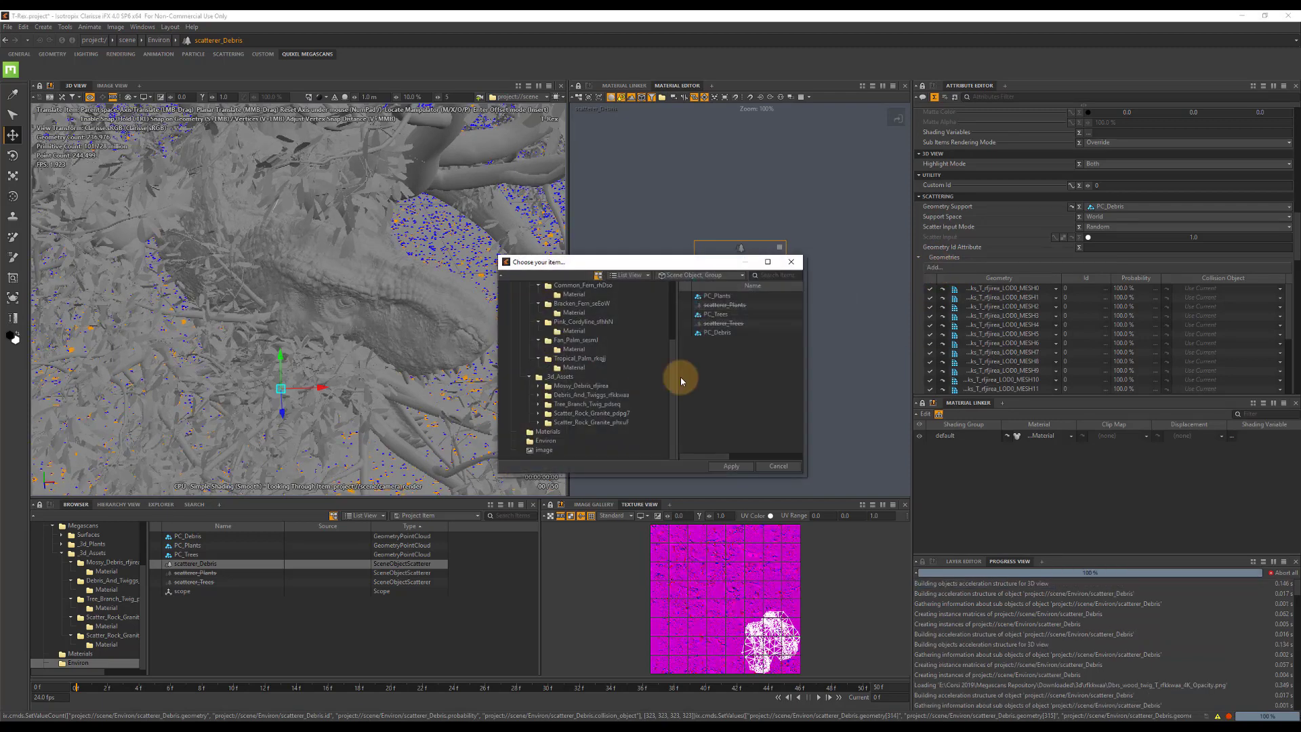
pyautogui.click(584, 422)
pyautogui.click(731, 305)
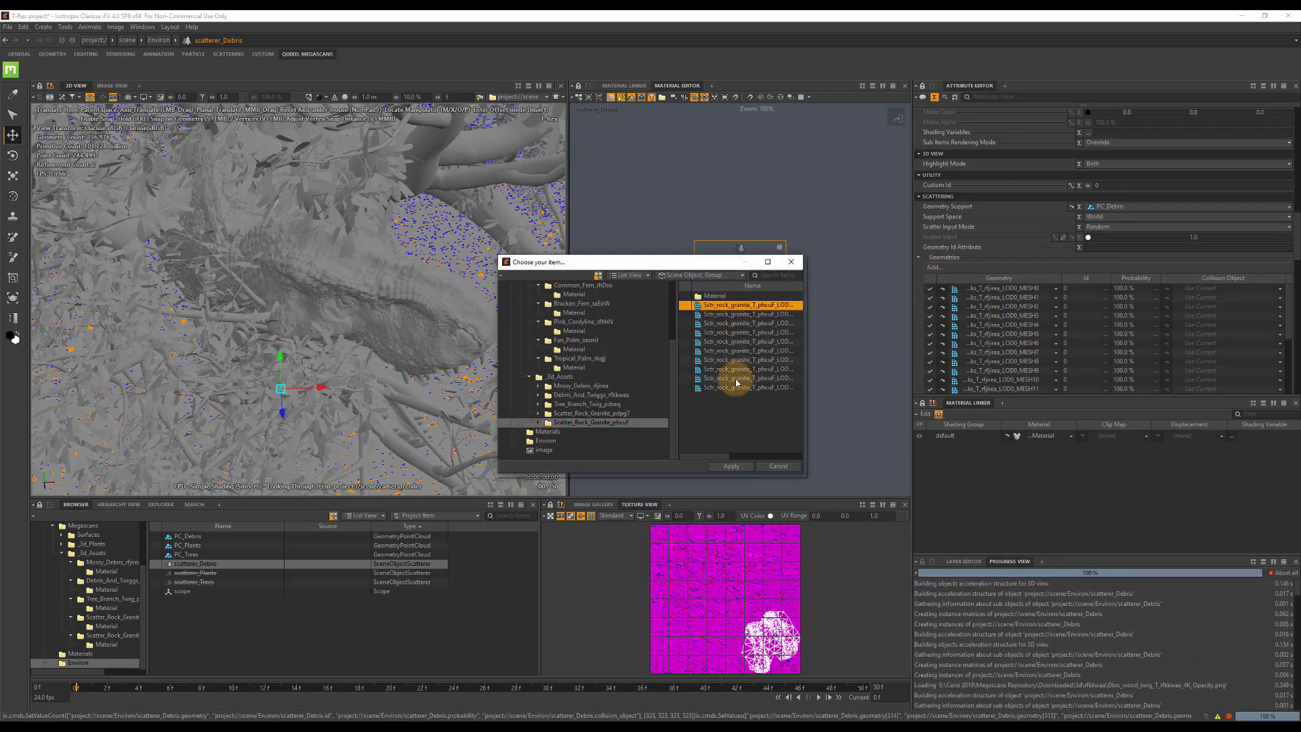
pyautogui.keyDown('shift'); pyautogui.click(745, 439); pyautogui.keyUp('shift')
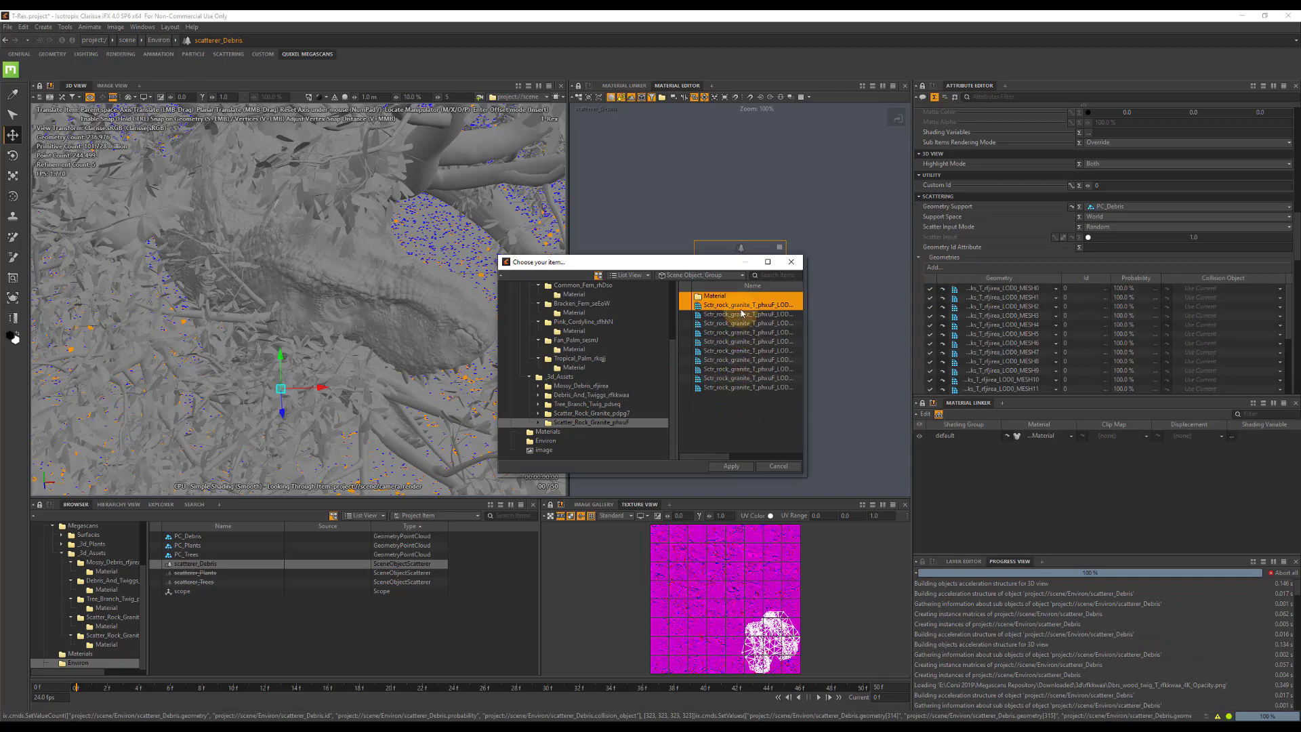
pyautogui.keyDown('shift'); pyautogui.click(738, 387); pyautogui.keyUp('shift')
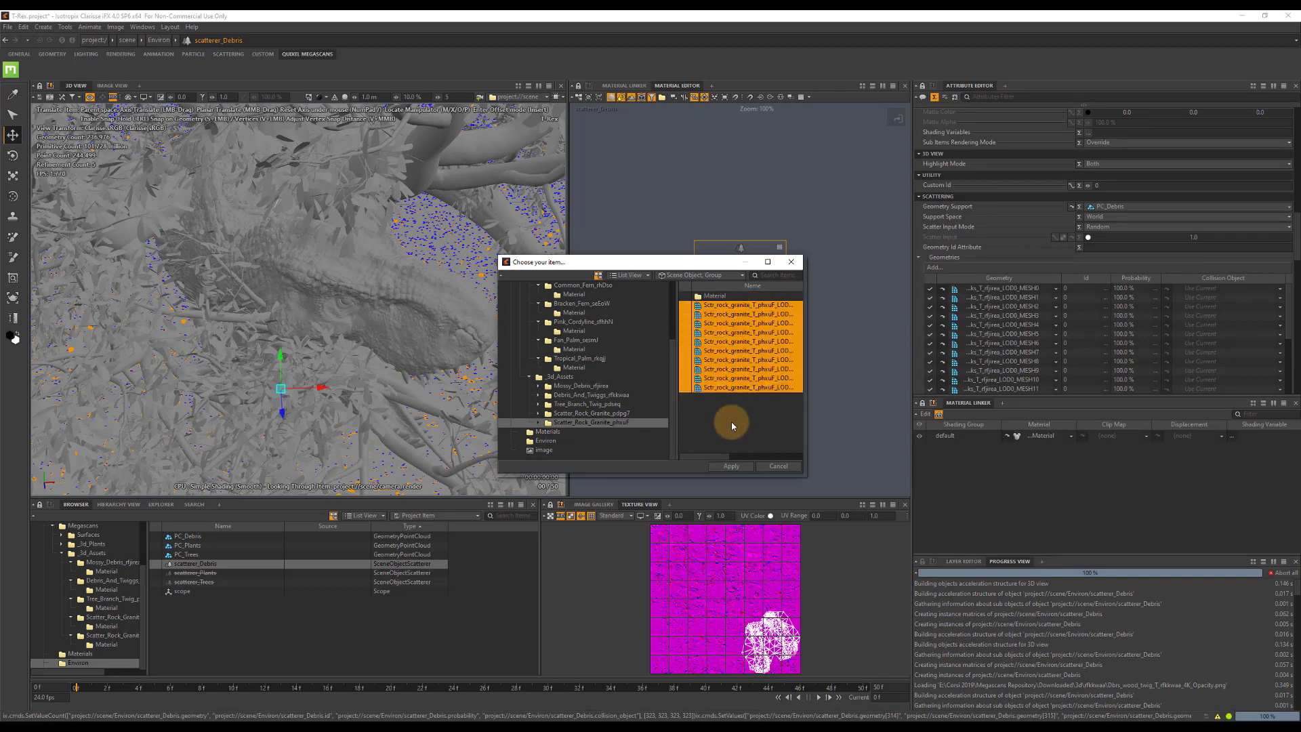
pyautogui.click(731, 467)
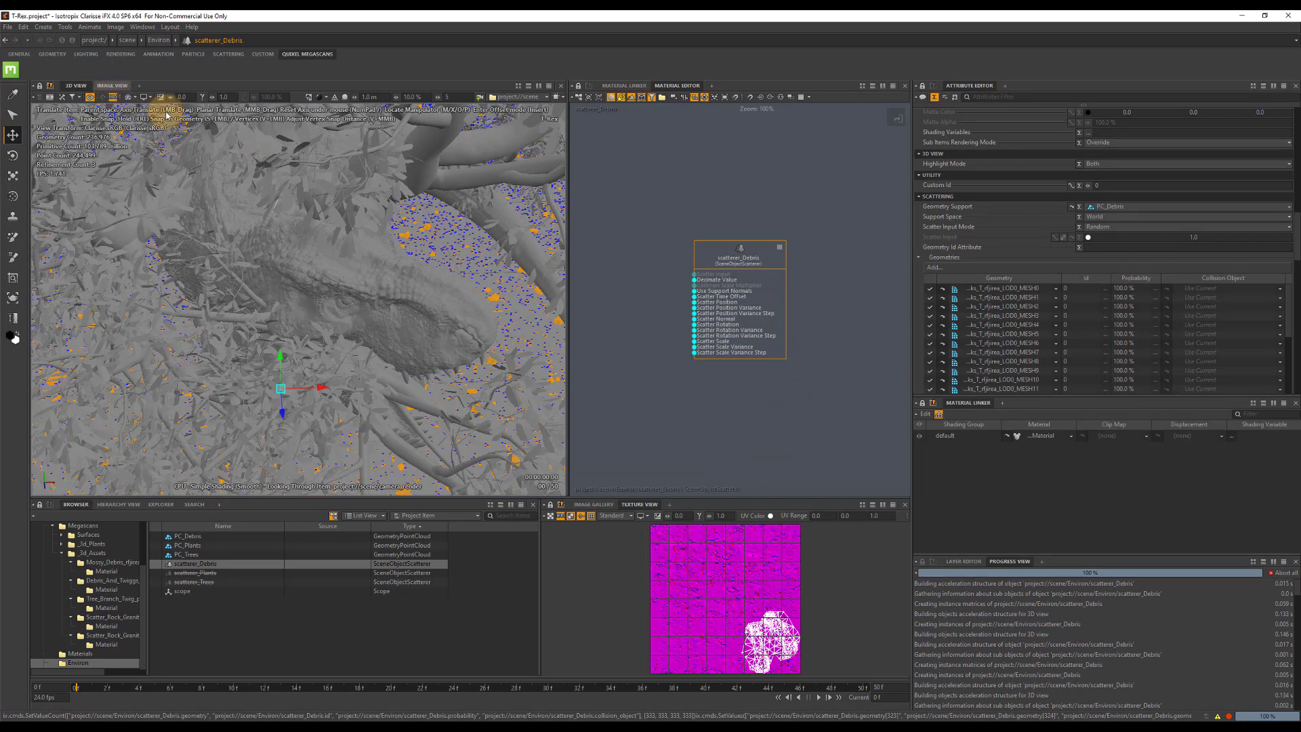
# Show the Image View and start rendering the scene to preview the scattered debris.
pyautogui.click(120, 86)
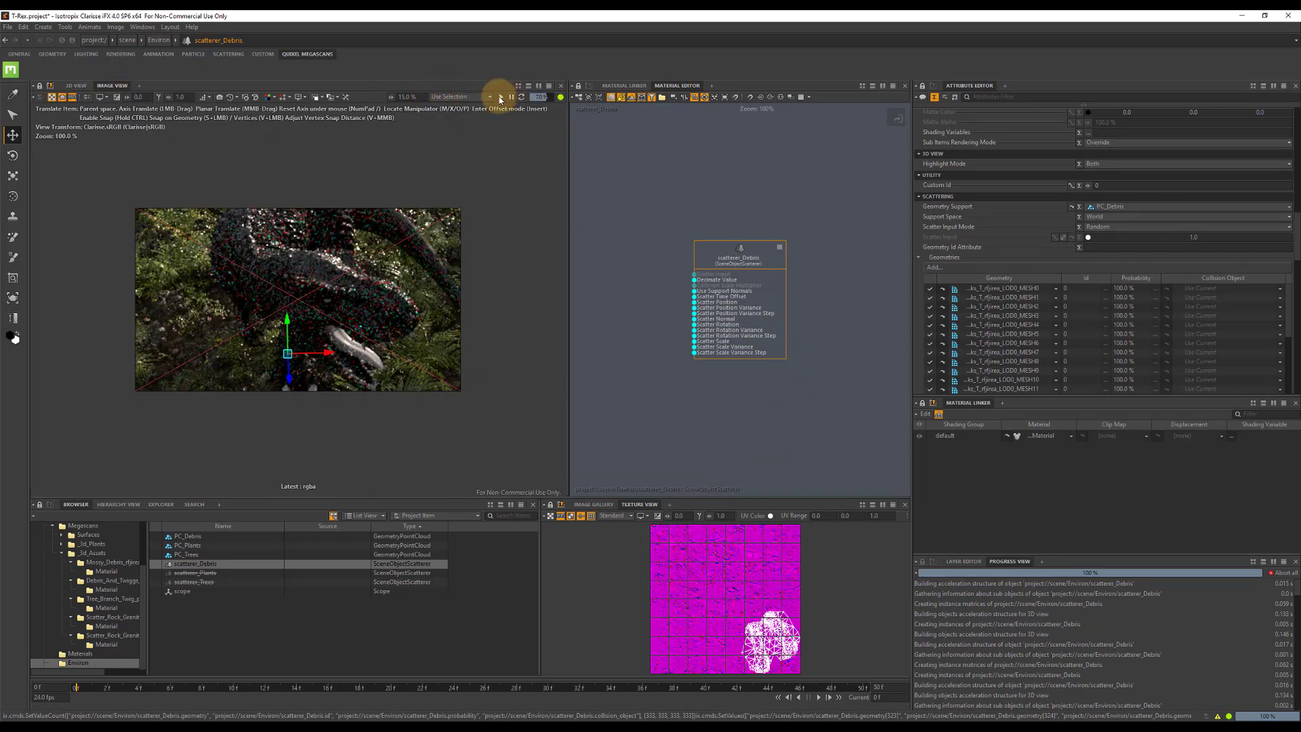
pyautogui.click(500, 97)
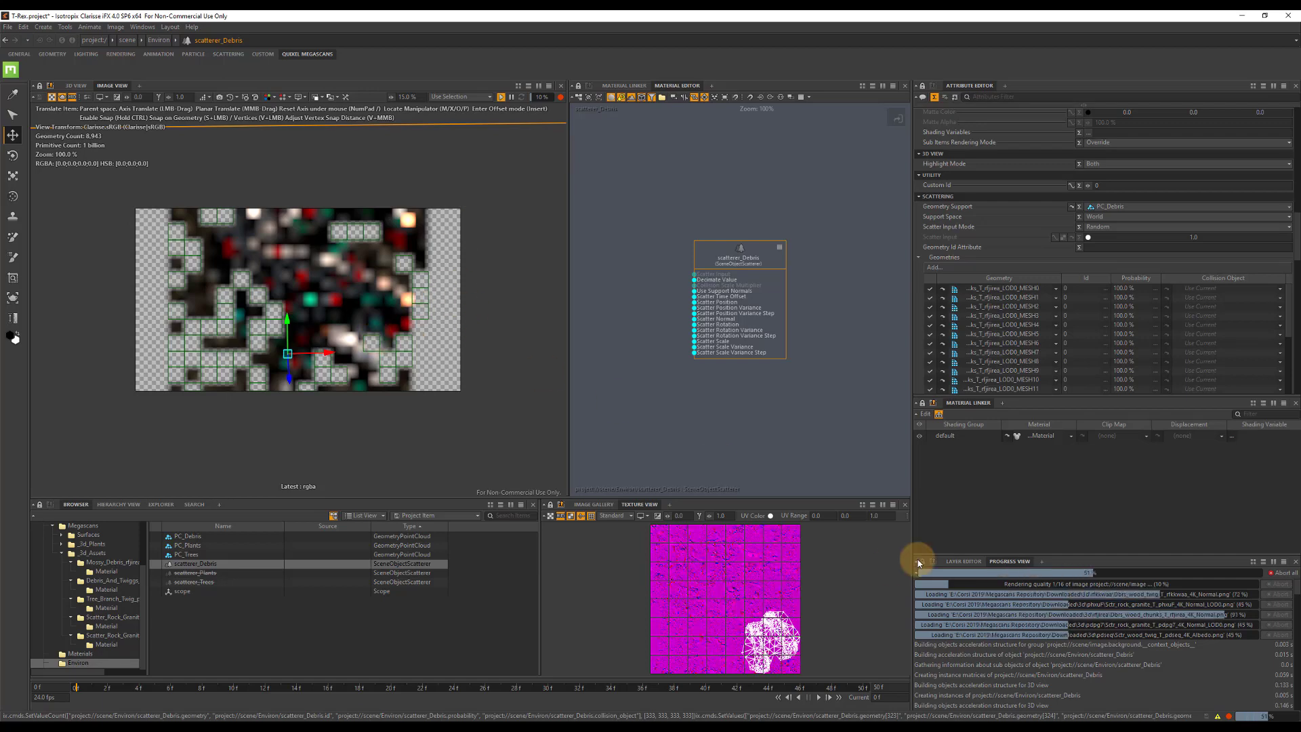
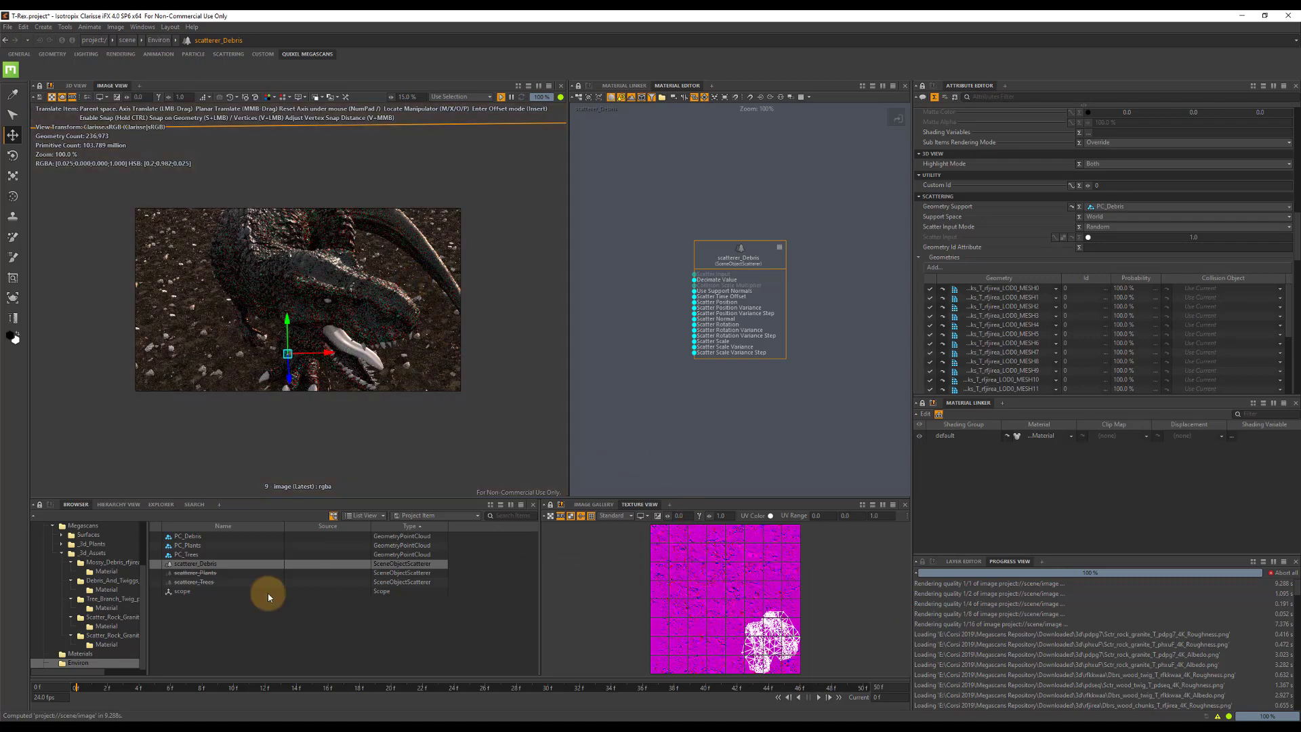
# Re-enable scatterer_Plants and scatterer_Trees in the Environ context.
pyautogui.click(203, 574)
pyautogui.keyDown('shift'); pyautogui.click(203, 582); pyautogui.keyUp('shift')
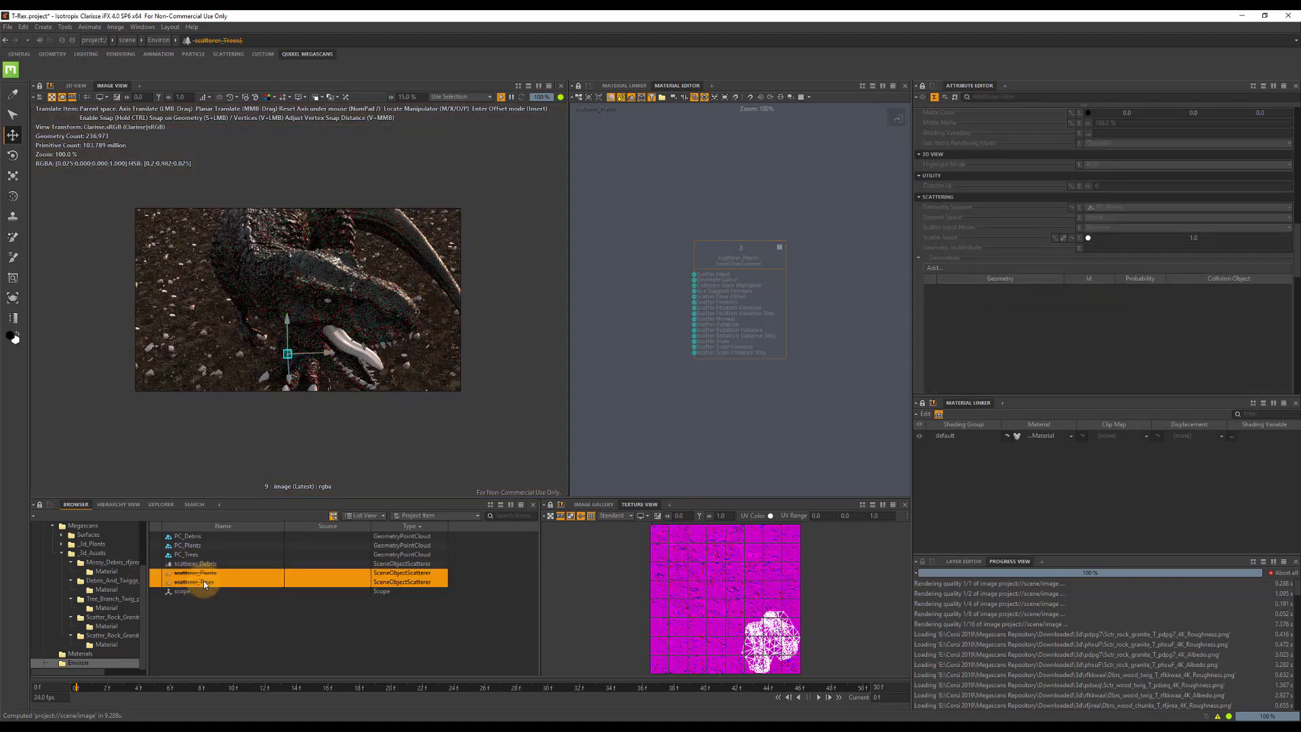
pyautogui.press('d')
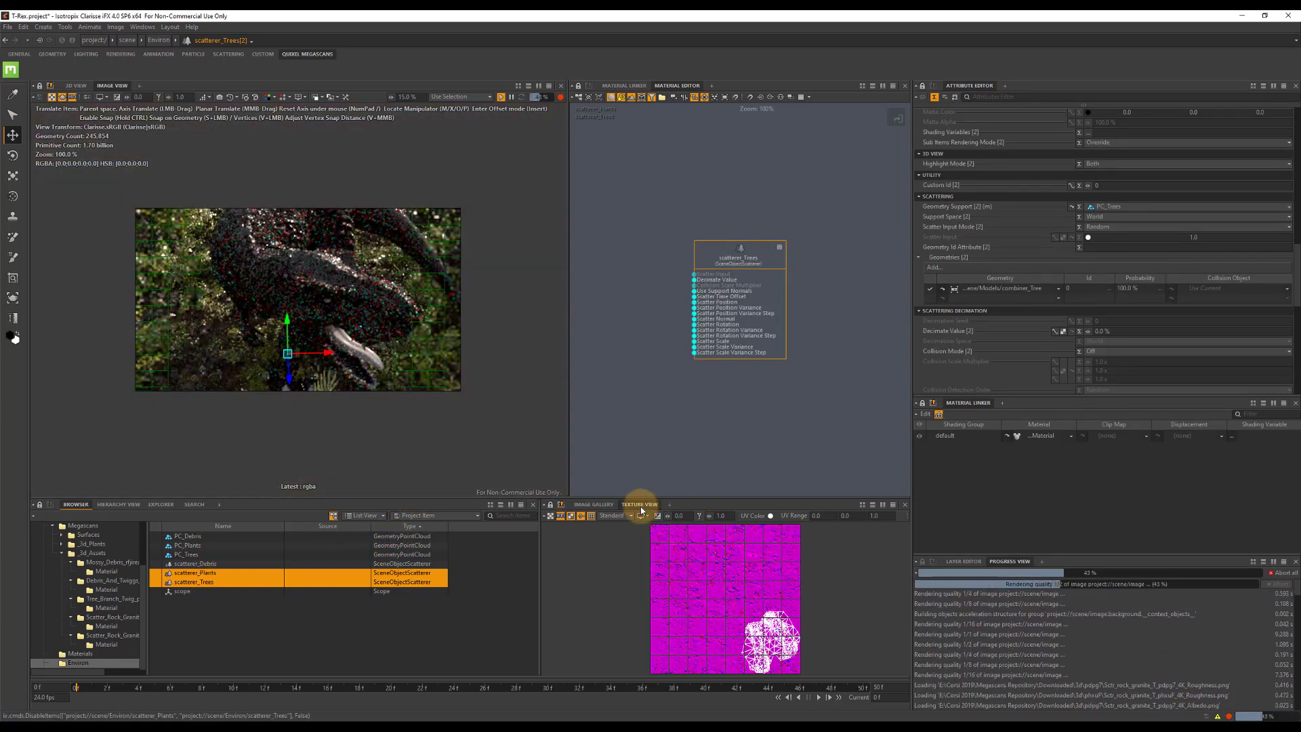
# Set the scene image's Resolution Multiplier to 100% and save the project.
pyautogui.click(594, 504)
pyautogui.click(586, 547)
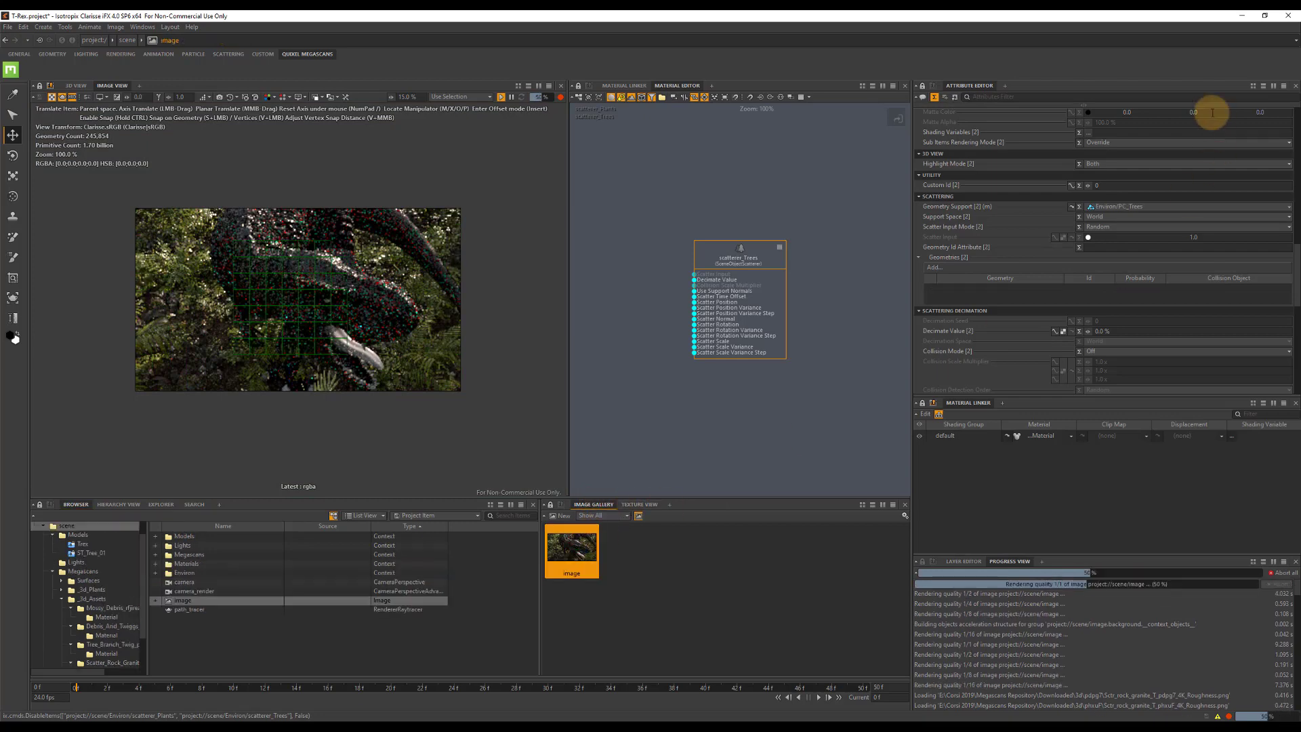
pyautogui.click(1103, 167)
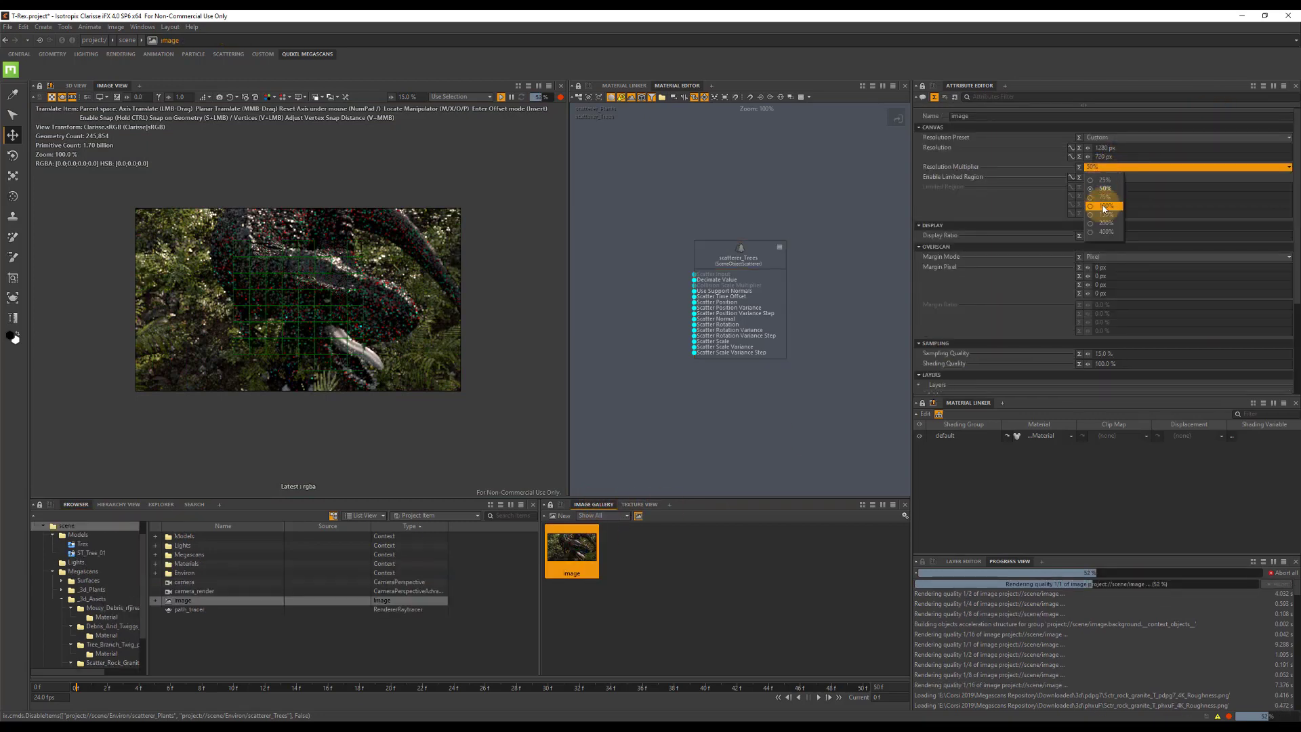
pyautogui.click(1103, 206)
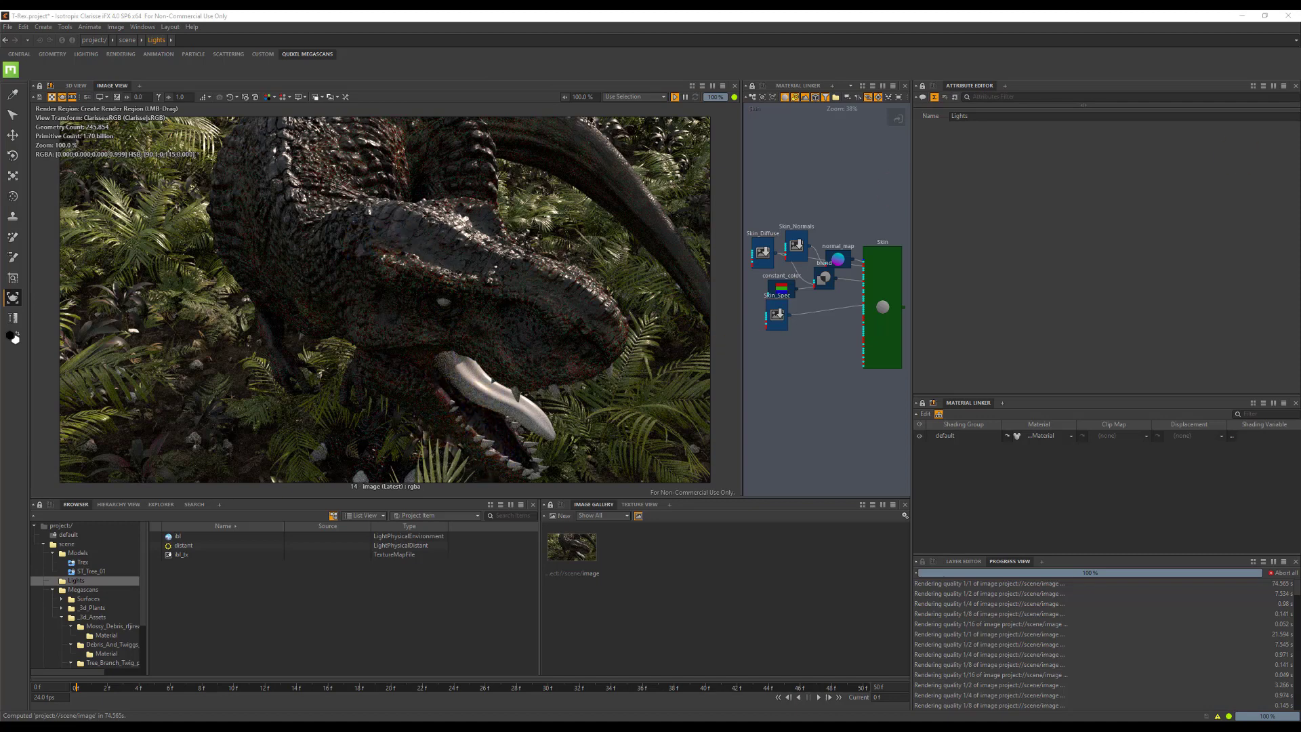
pyautogui.hotkey('ctrl', 's')
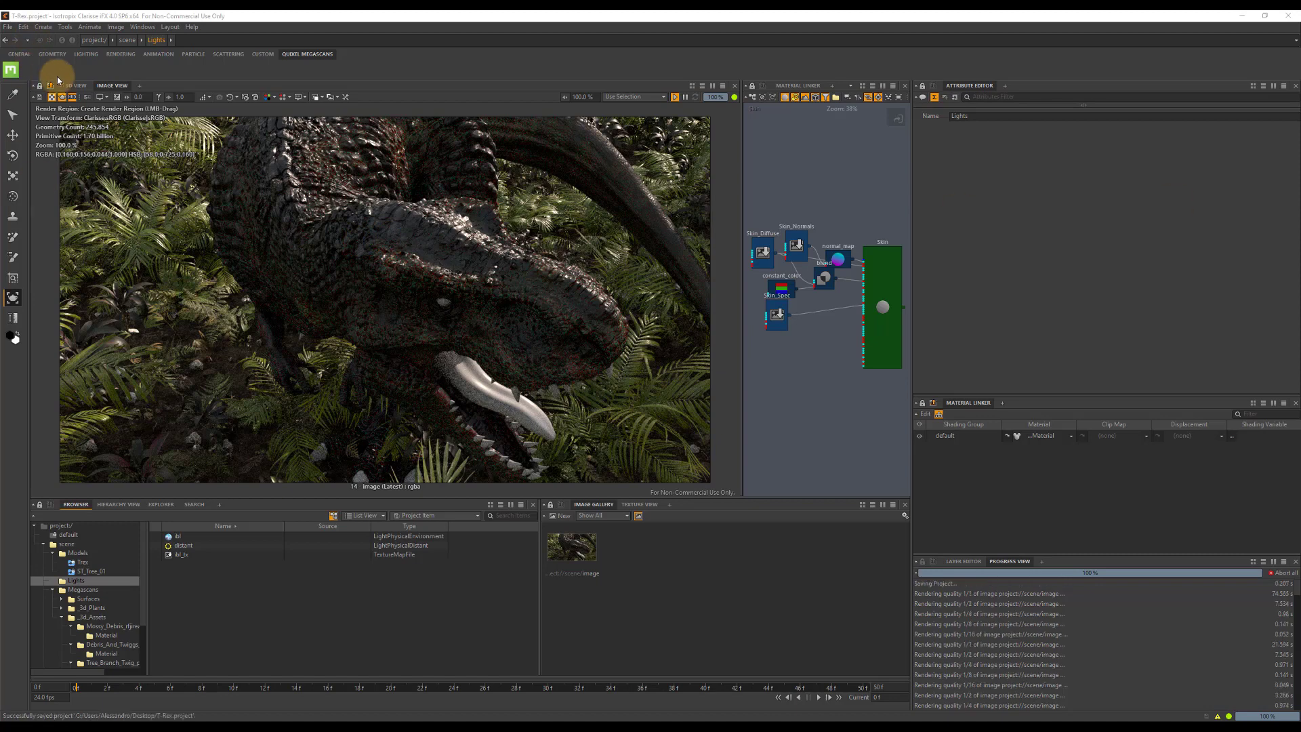
# Limit rendering to a region framing the T-Rex's tongue and lower jaw.
pyautogui.click(83, 99)
pyautogui.moveTo(501, 290); pyautogui.dragTo(584, 467)
pyautogui.moveTo(505, 402); pyautogui.dragTo(482, 389)
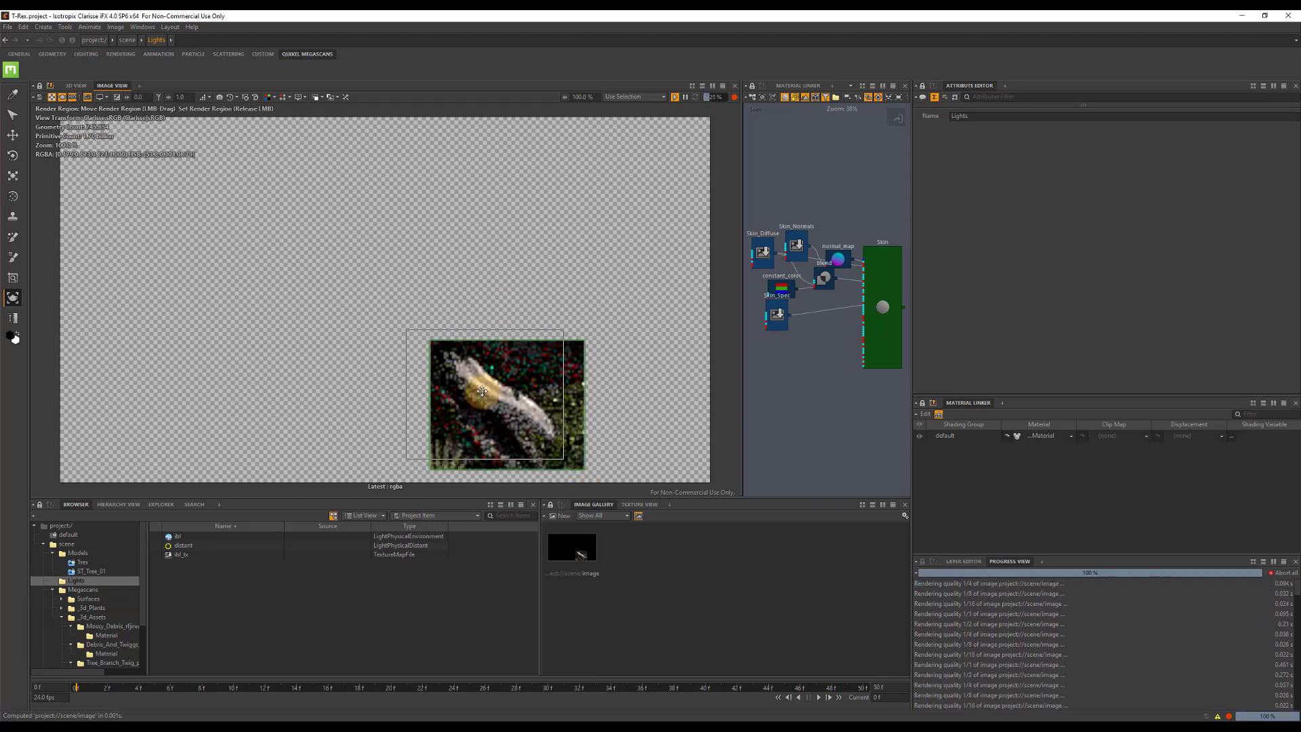
# Create a physical Standard material in the Materials context and name it Tongue.
pyautogui.click(53, 589)
pyautogui.click(81, 598)
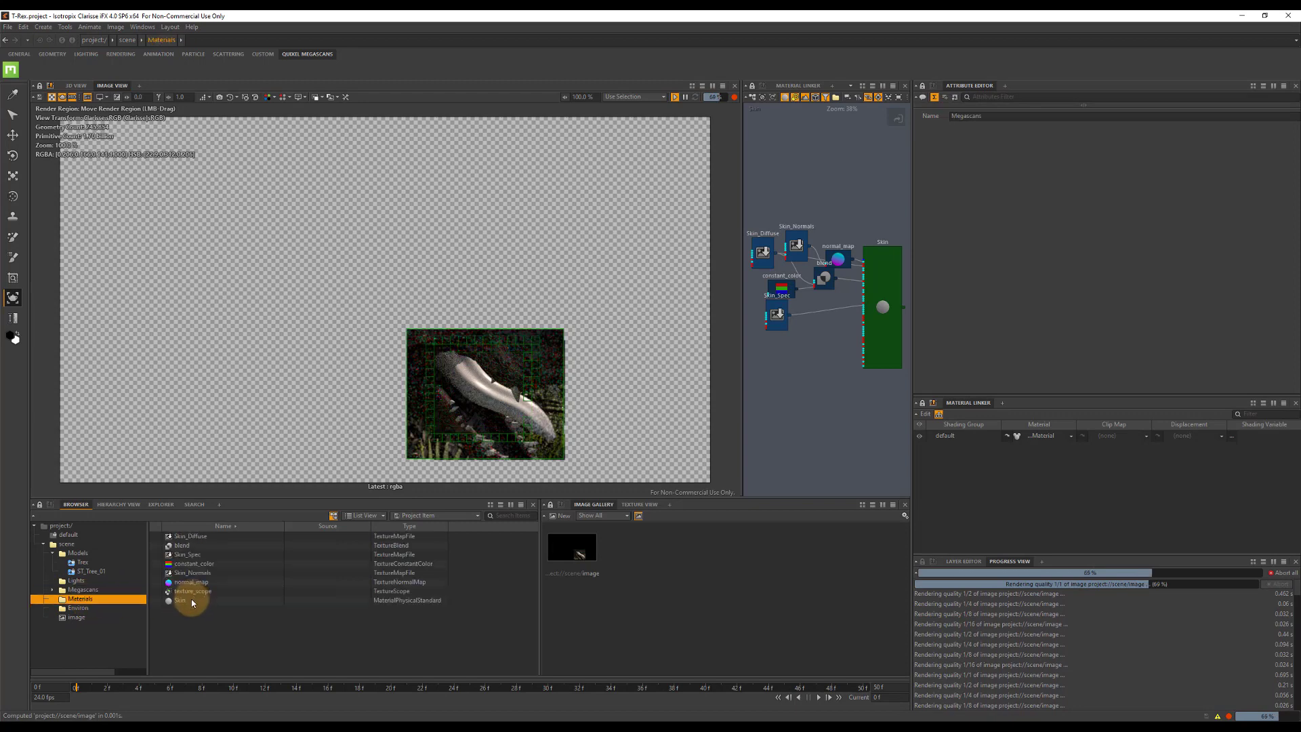
pyautogui.rightClick(188, 592)
pyautogui.click(180, 622)
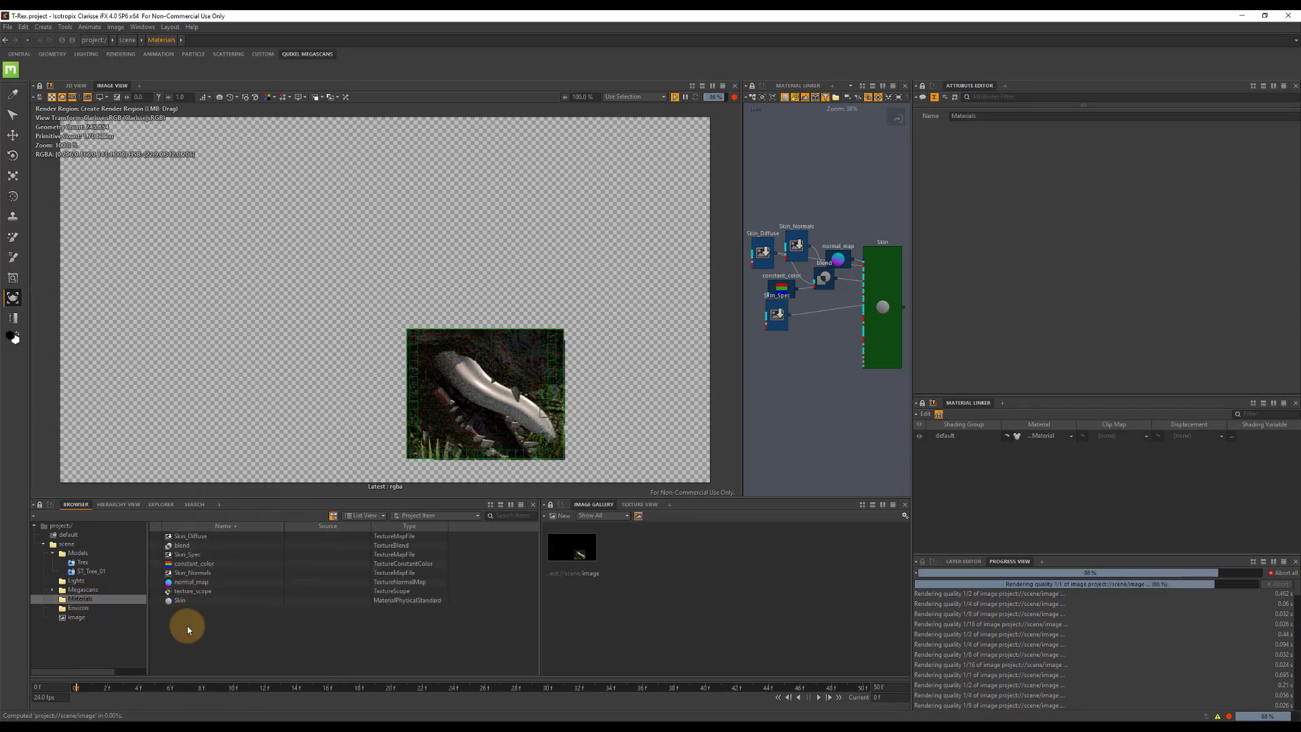
pyautogui.rightClick(227, 575)
pyautogui.moveTo(315, 485)
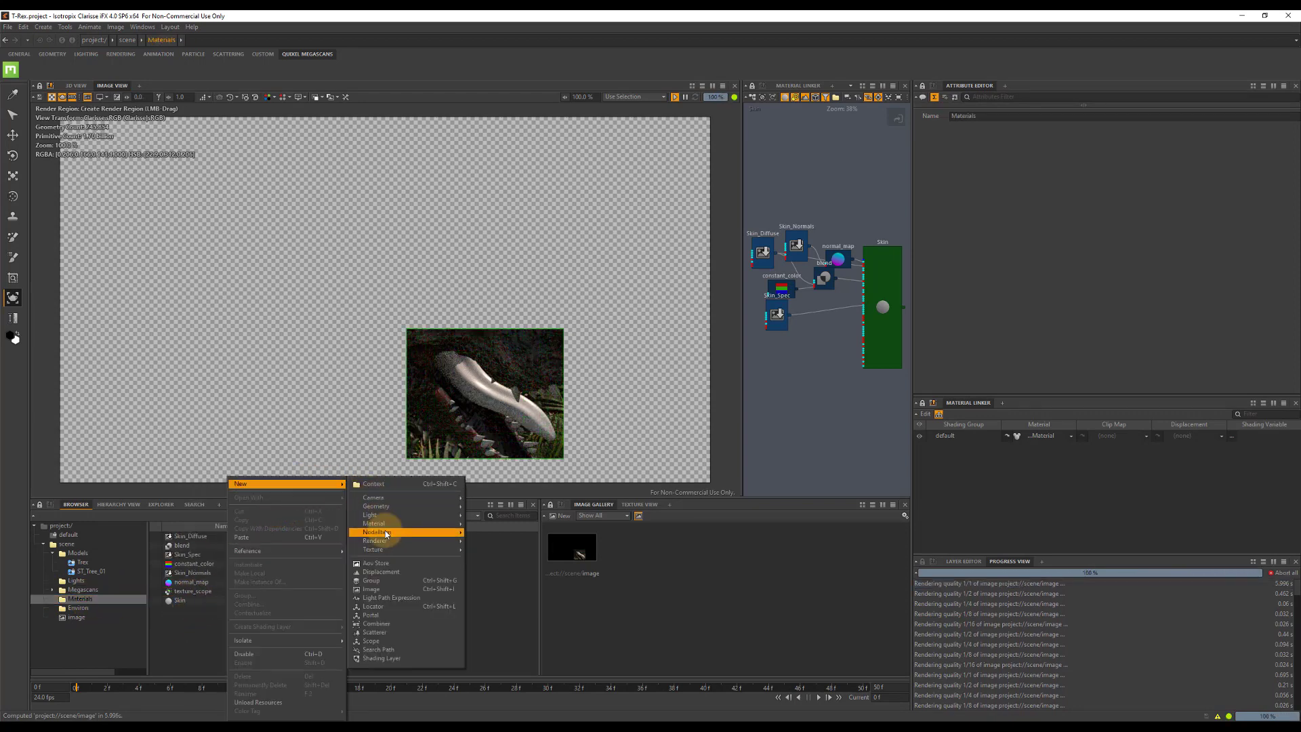
pyautogui.moveTo(463, 543)
pyautogui.moveTo(439, 523)
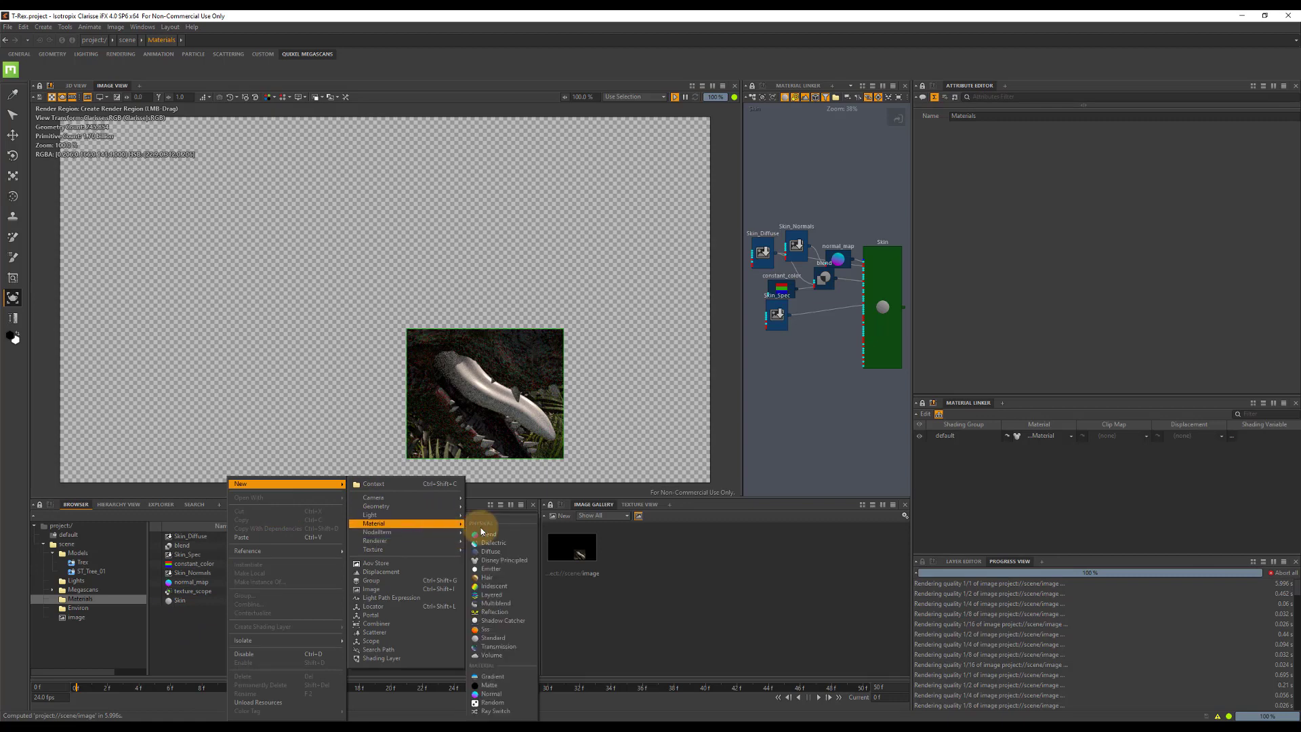
pyautogui.click(498, 640)
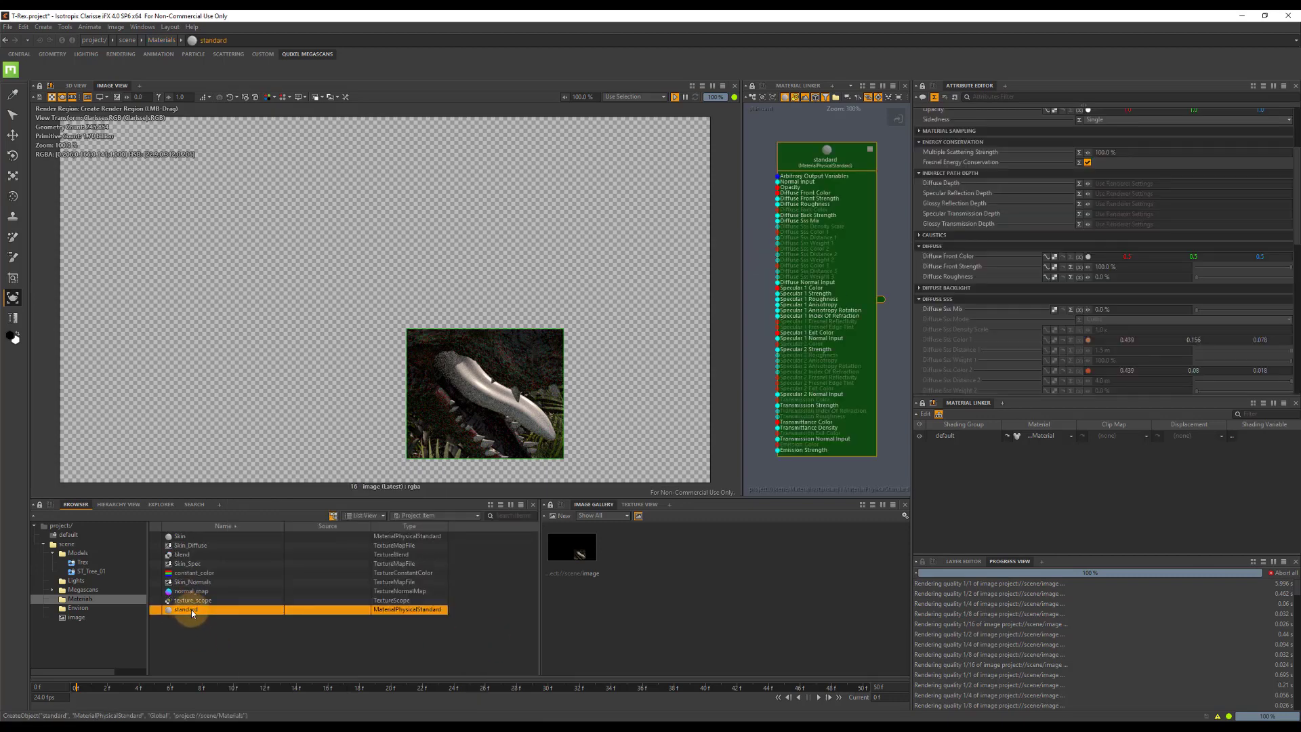
pyautogui.click(191, 608)
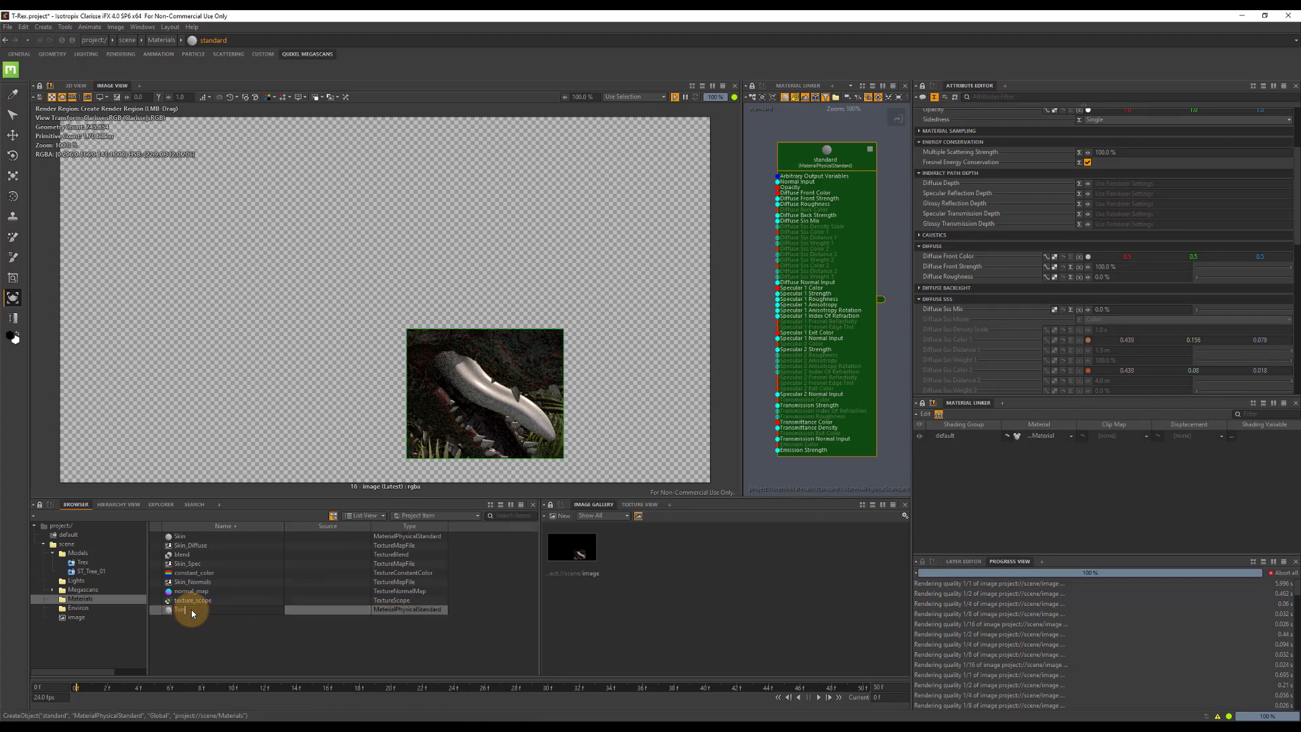
pyautogui.press('Return')
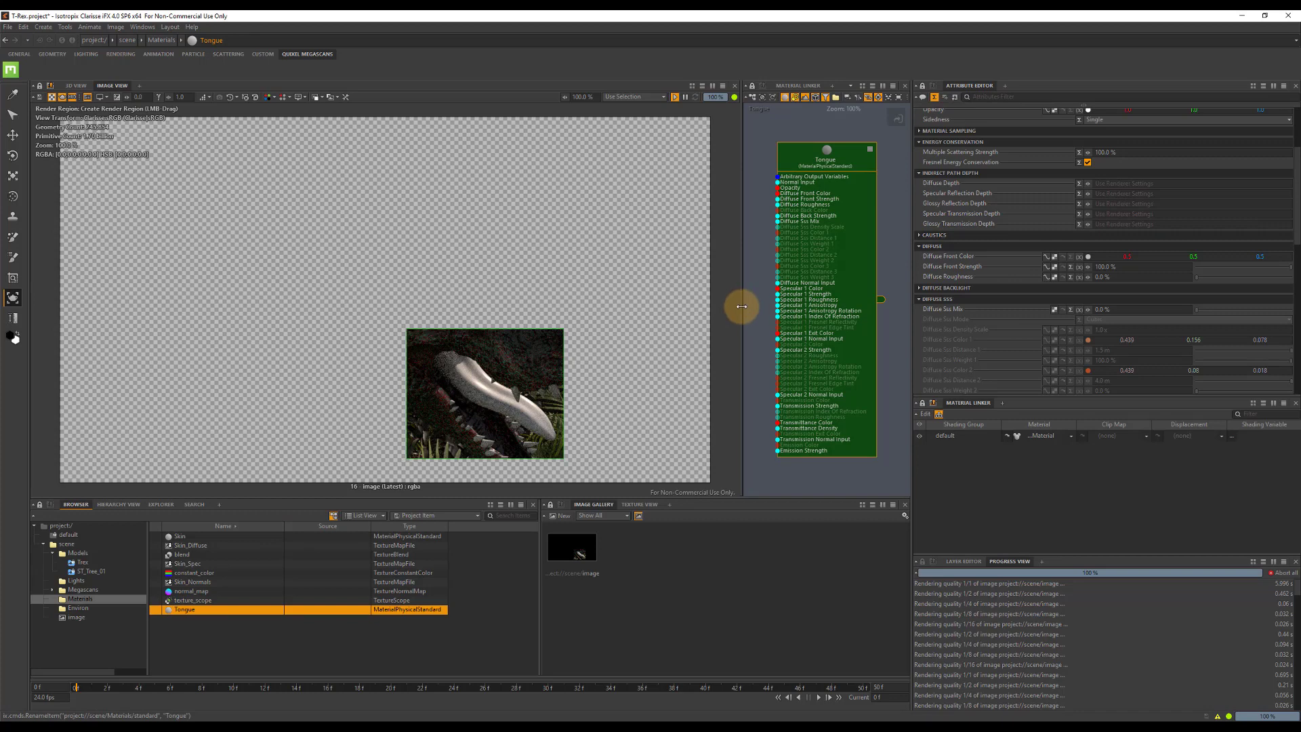
# Enlarge the Material Editor and lay out the Skin material's network with the Tongue node placed below it.
pyautogui.moveTo(741, 306); pyautogui.dragTo(400, 305)
pyautogui.moveTo(471, 155); pyautogui.dragTo(628, 183)
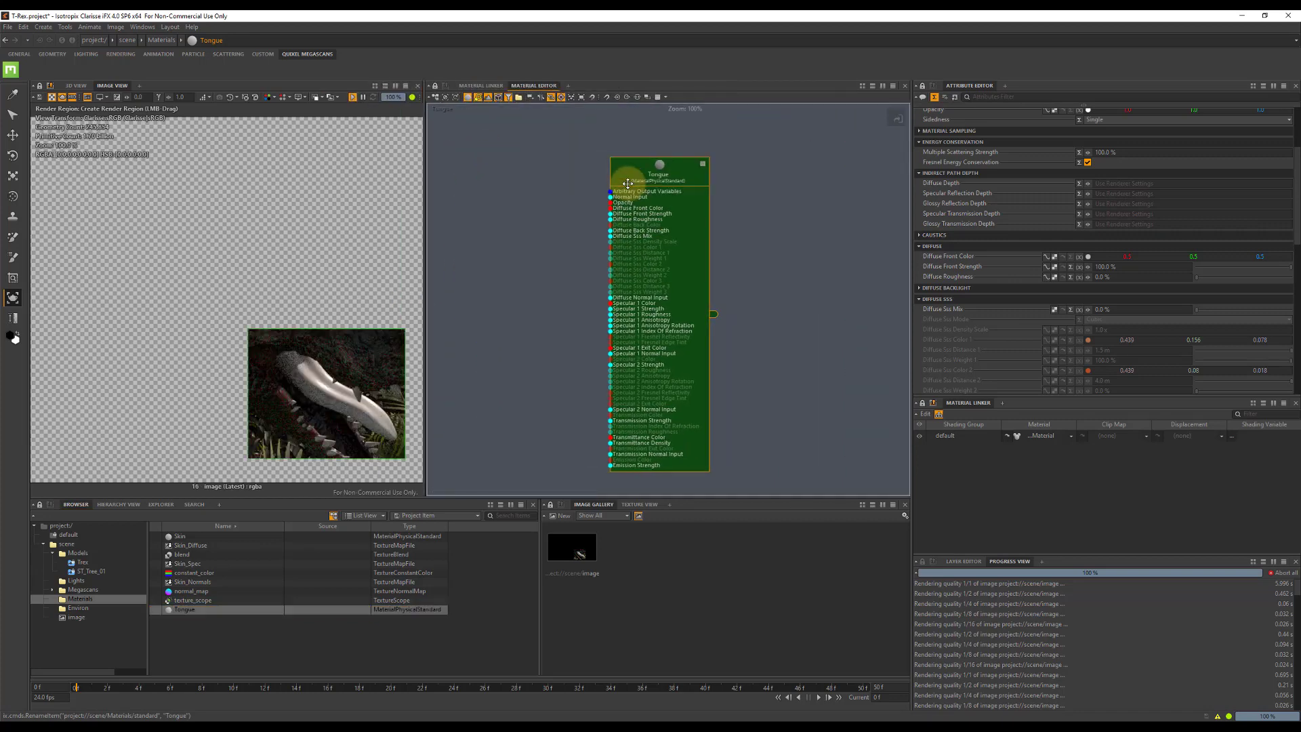
pyautogui.moveTo(178, 537); pyautogui.dragTo(185, 641)
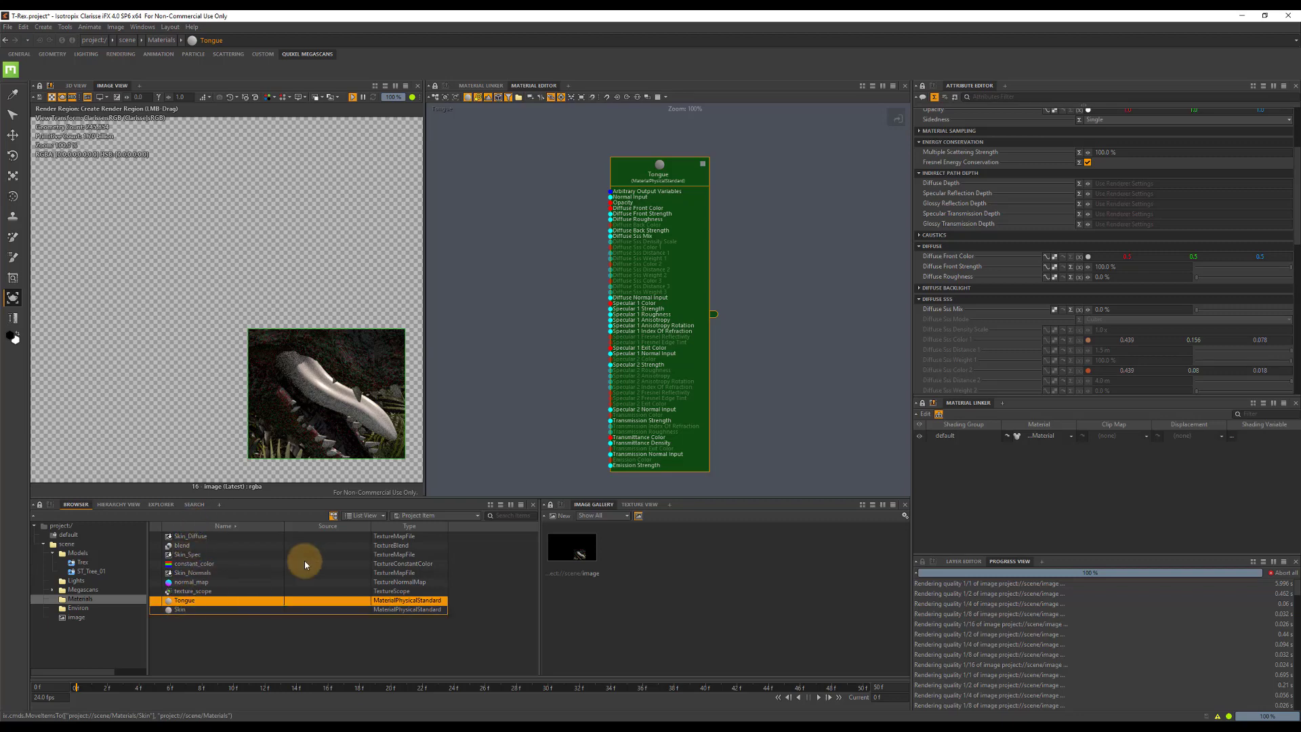
pyautogui.click(171, 607)
pyautogui.moveTo(175, 601); pyautogui.dragTo(640, 419)
pyautogui.moveTo(855, 193); pyautogui.dragTo(688, 416)
pyautogui.moveTo(867, 448); pyautogui.dragTo(870, 458)
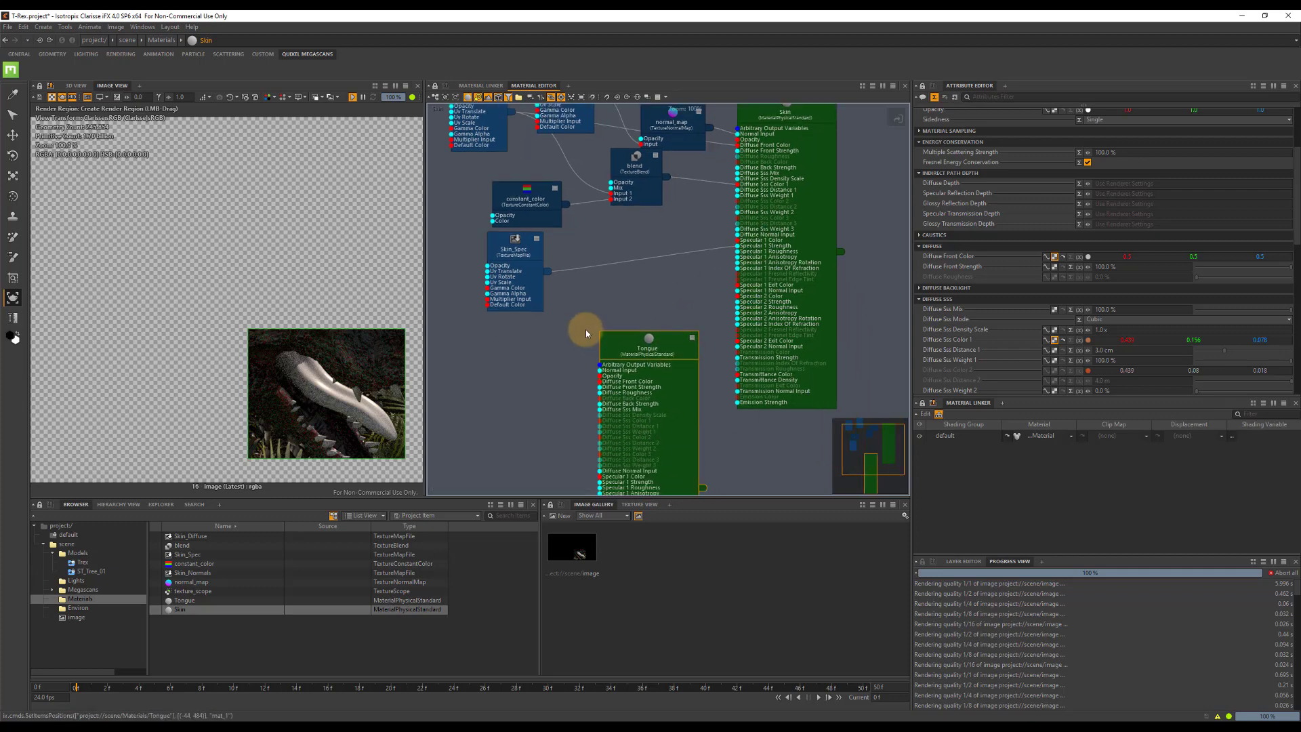
pyautogui.moveTo(612, 337); pyautogui.dragTo(627, 320)
# Connect Skin_Spec to the Tongue material's Specular 1 Strength, Skin_Diffuse to its Diffuse Front Color, and normal_map to its Normal Input.
pyautogui.moveTo(547, 275); pyautogui.dragTo(614, 465)
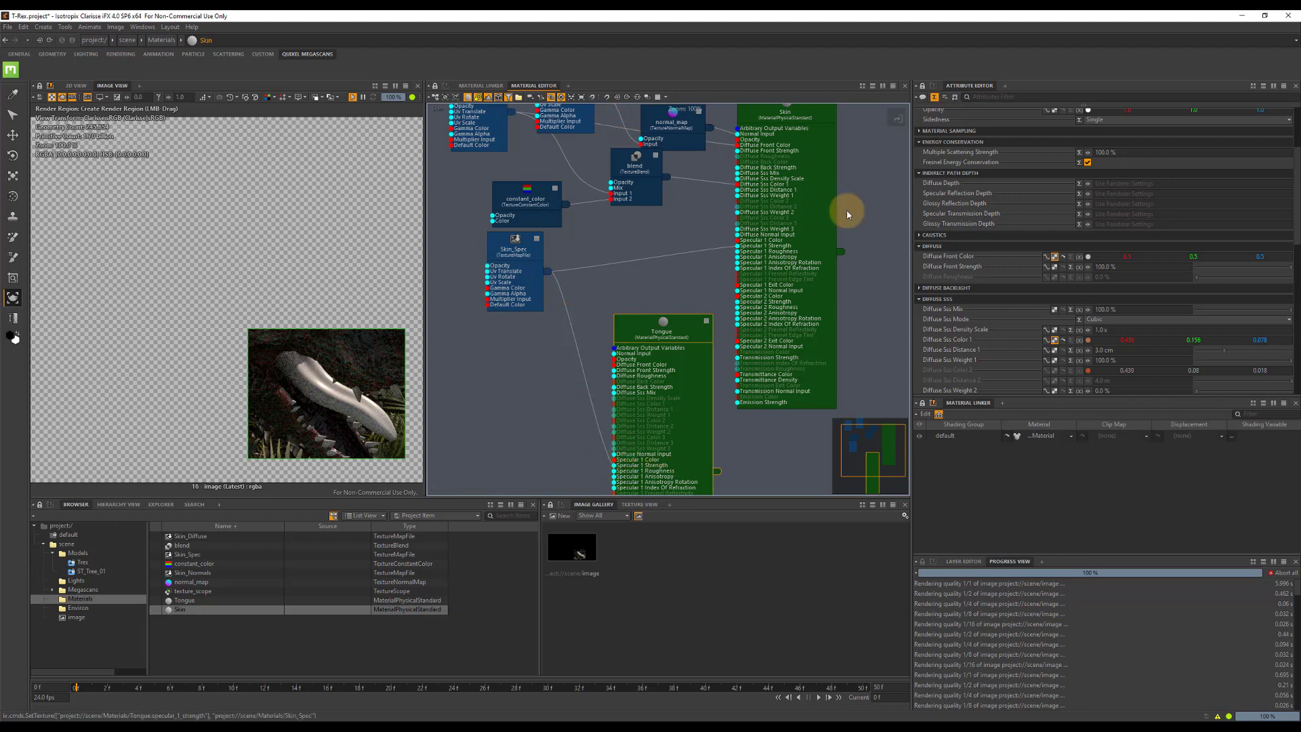
pyautogui.moveTo(847, 449); pyautogui.dragTo(842, 436)
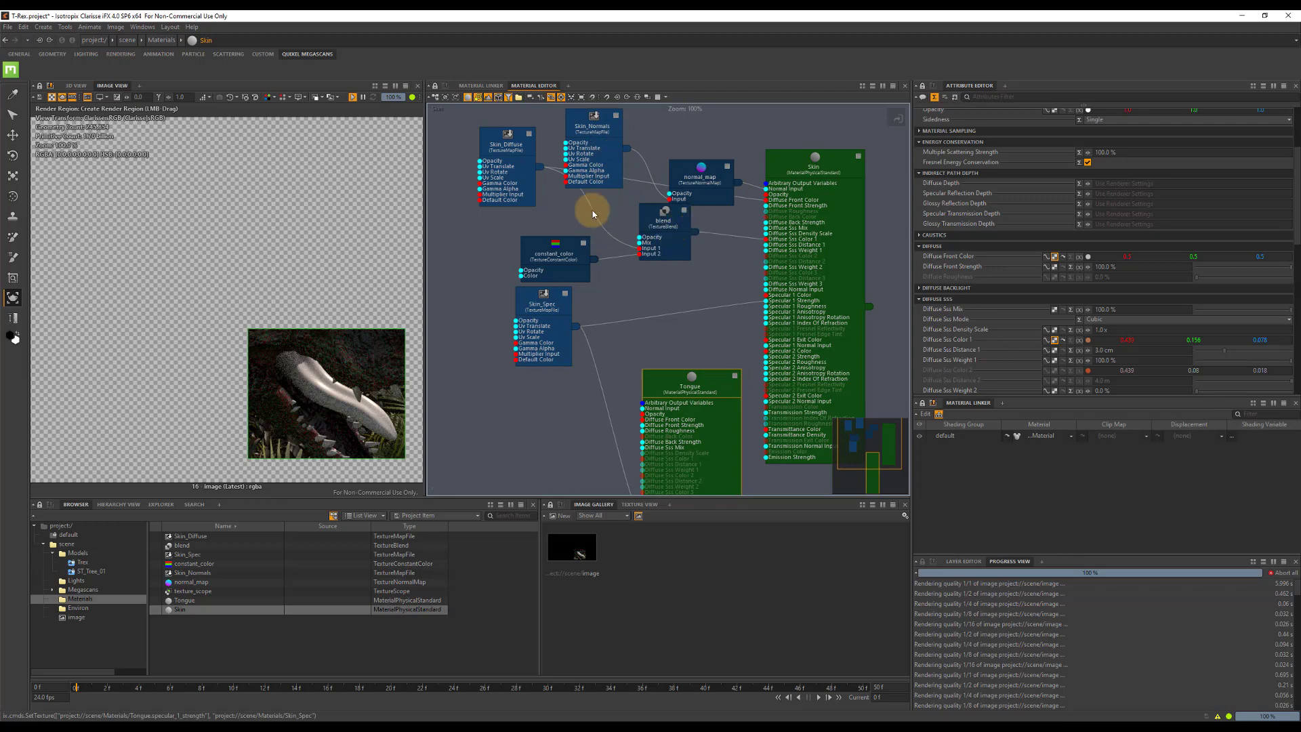
pyautogui.moveTo(540, 166); pyautogui.dragTo(642, 420)
pyautogui.moveTo(739, 185); pyautogui.dragTo(642, 408)
pyautogui.click(654, 385)
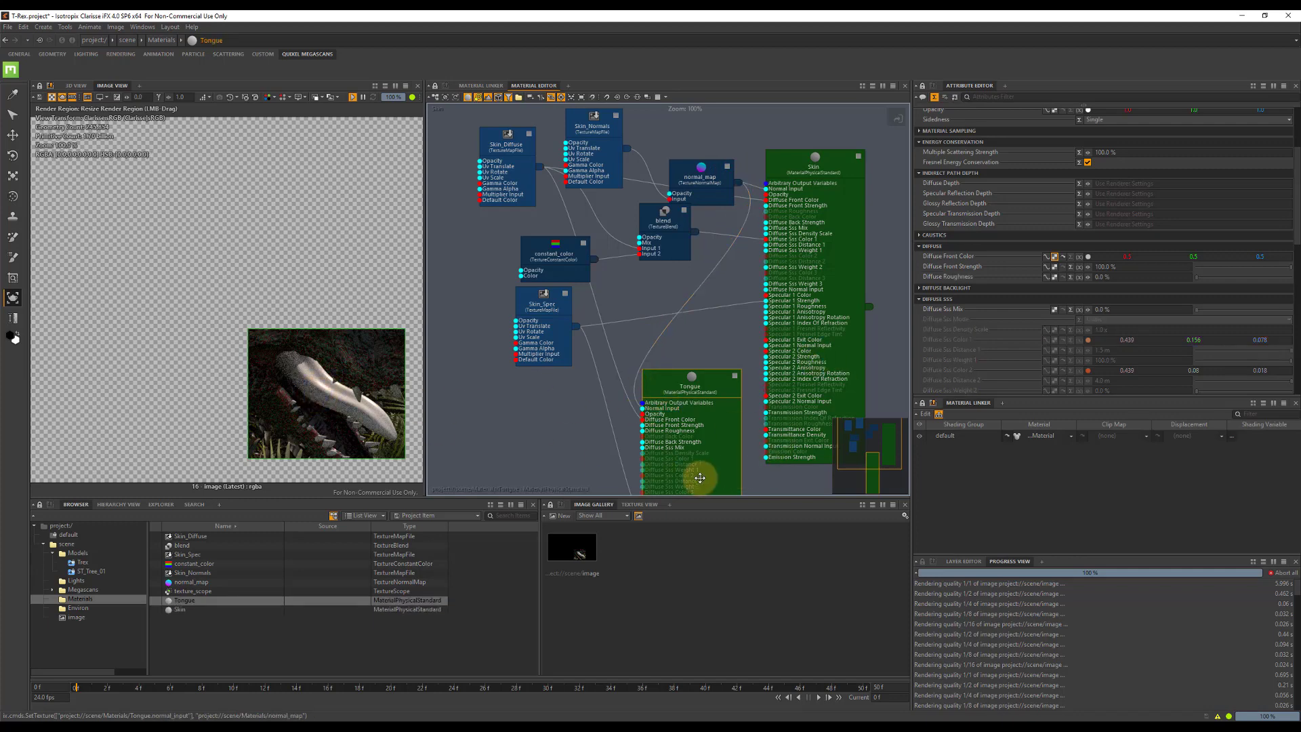
# Assign the Tongue material to the Max_MaterialID_3 shading group of the Trex mesh body_t_rex001.
pyautogui.click(83, 562)
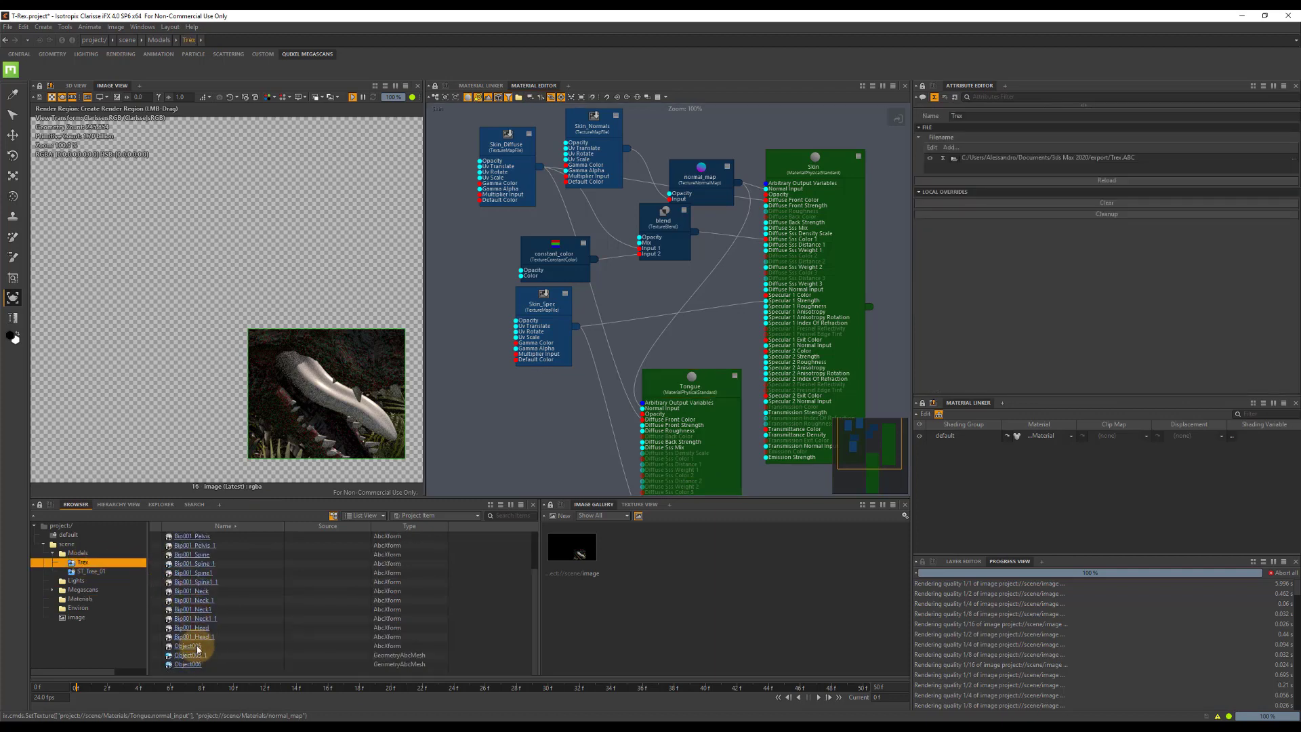
pyautogui.scroll(2, 199, 620)
pyautogui.click(205, 564)
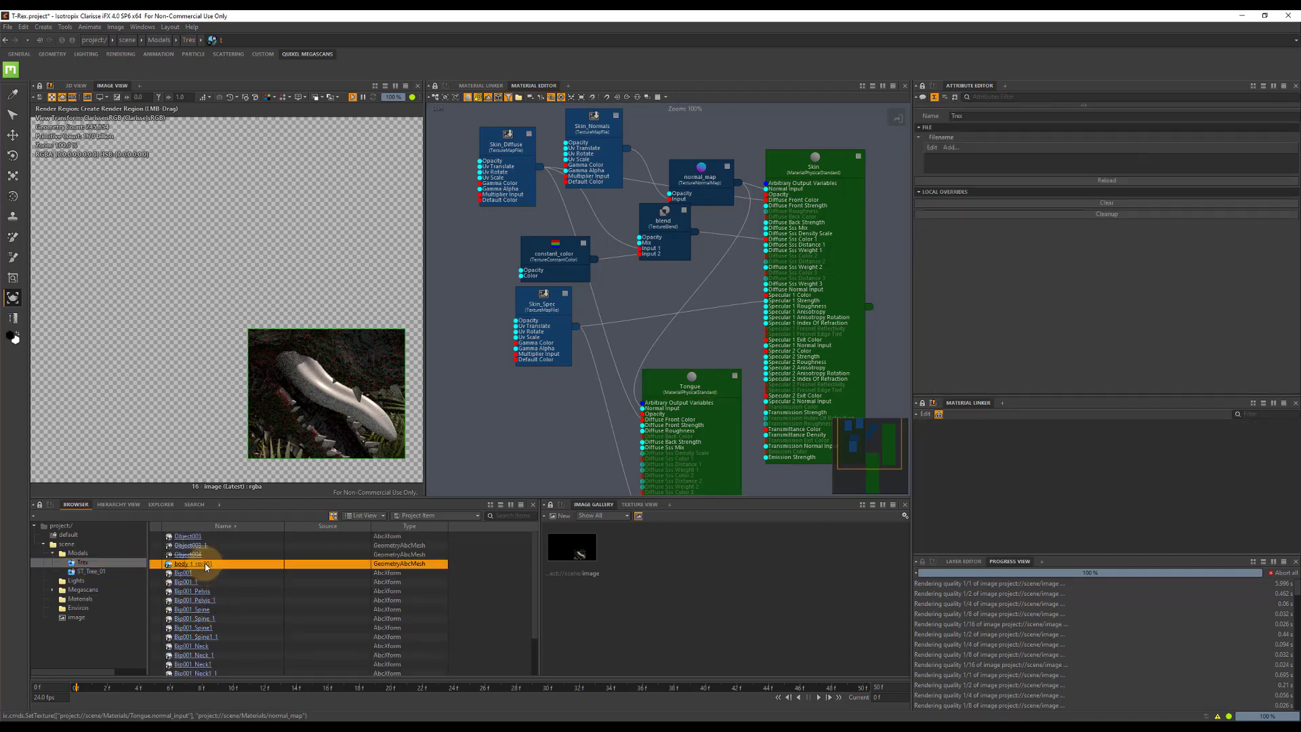
pyautogui.click(1070, 472)
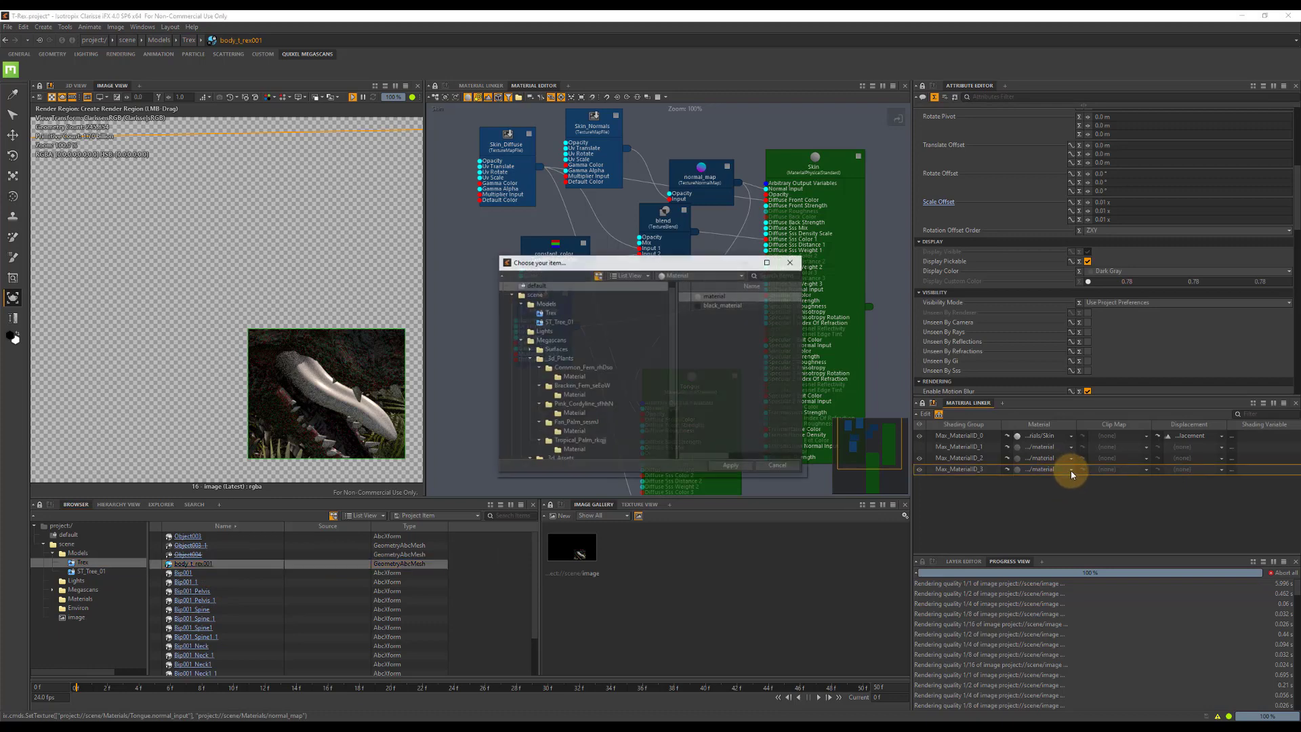
pyautogui.click(523, 346)
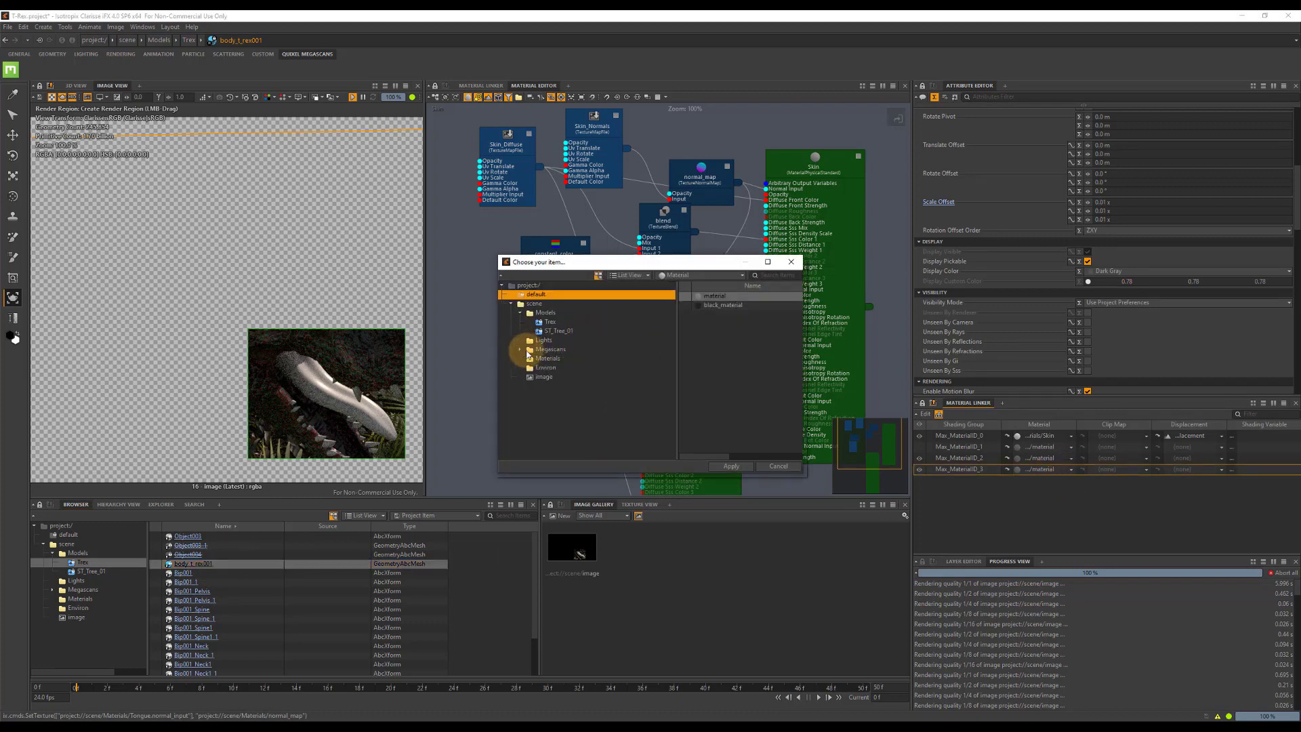
pyautogui.click(542, 358)
pyautogui.click(709, 298)
pyautogui.doubleClick(709, 303)
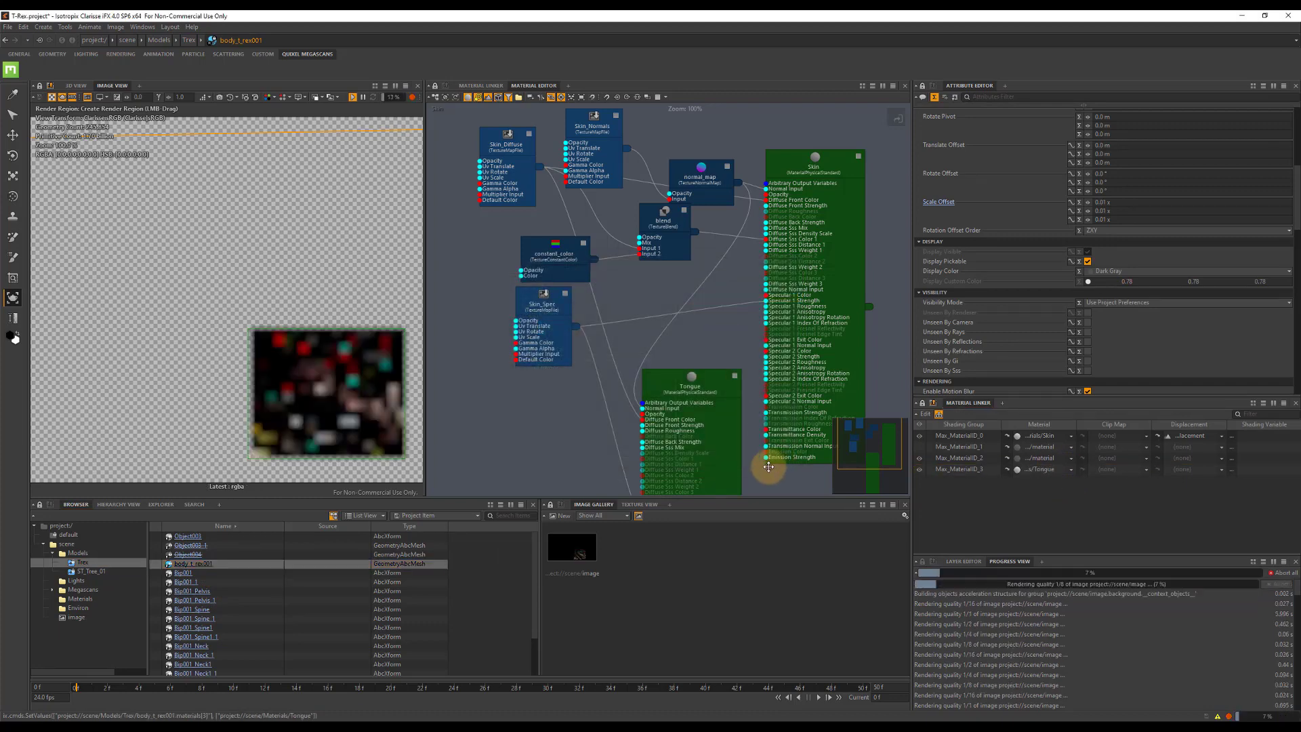
# Set the Tongue material's Diffuse Sss Mix to 100% and its Diffuse Sss Distance 1 to 4 cm.
pyautogui.click(827, 175)
pyautogui.click(694, 391)
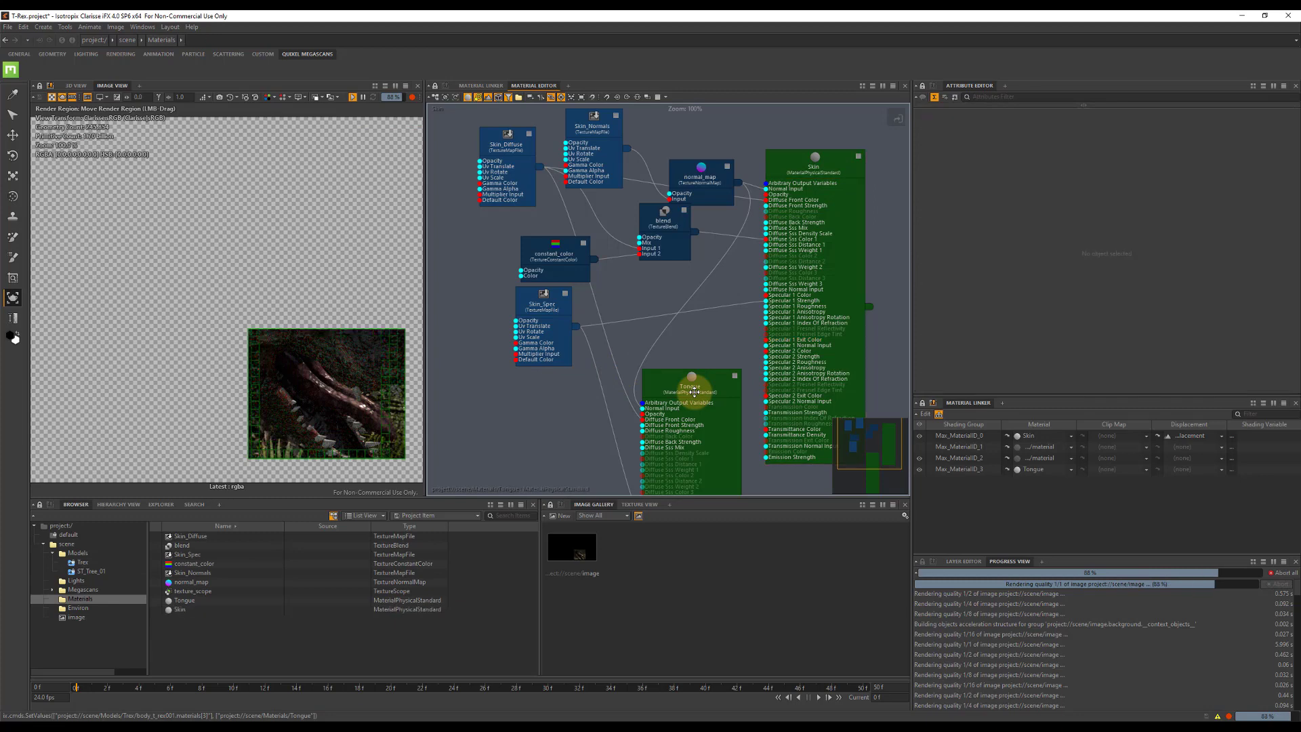
pyautogui.click(701, 381)
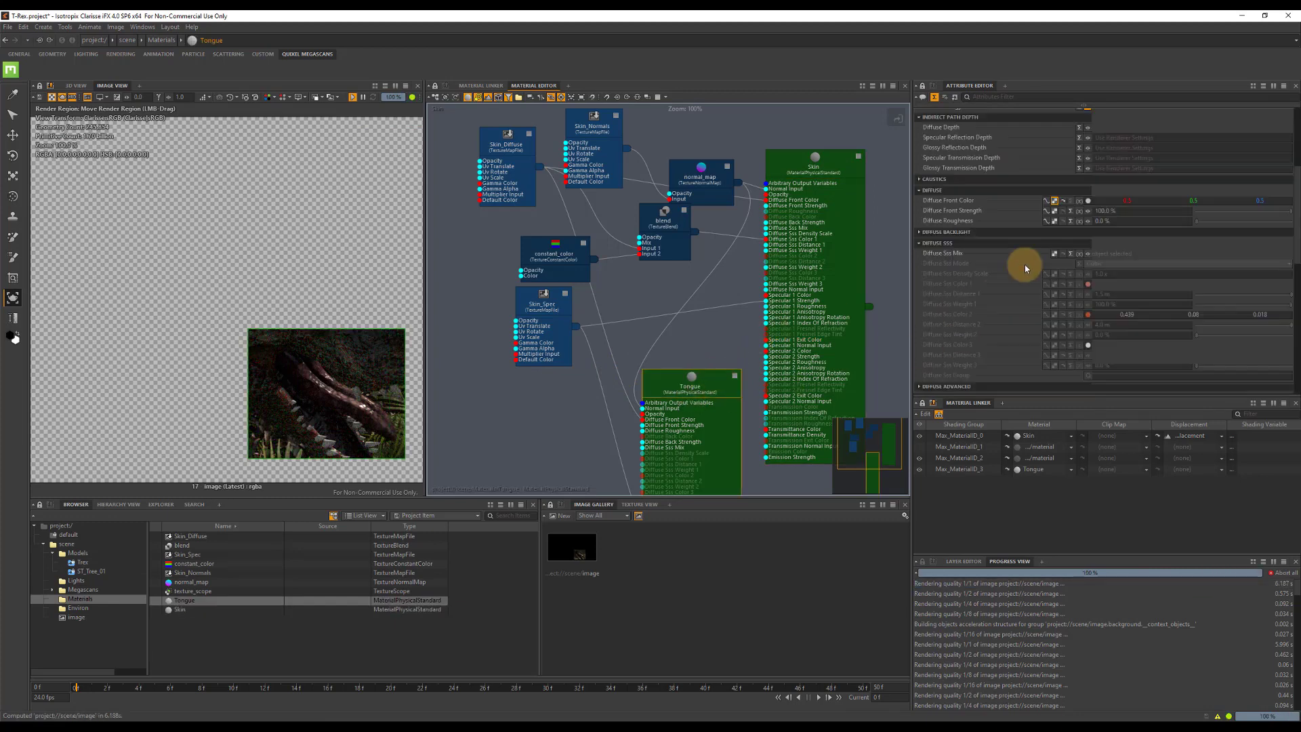
pyautogui.moveTo(1234, 254); pyautogui.dragTo(1291, 254)
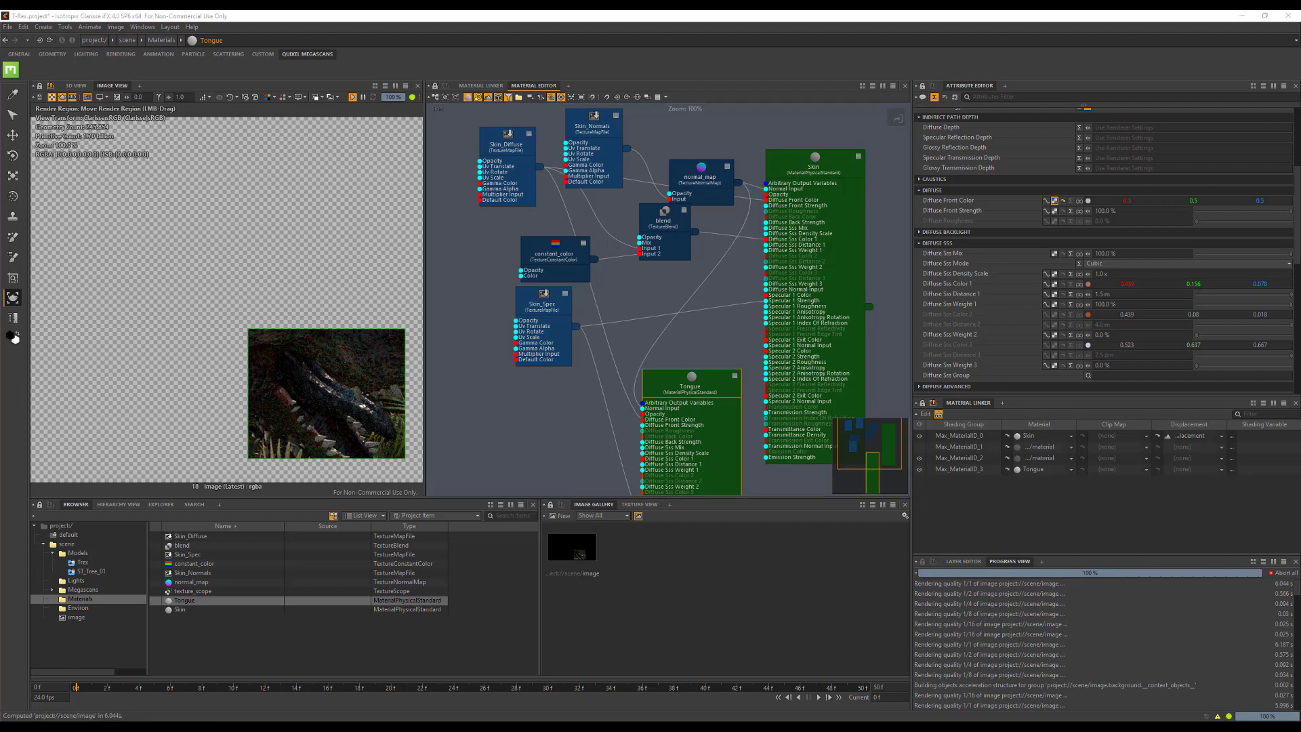
pyautogui.click(1140, 294)
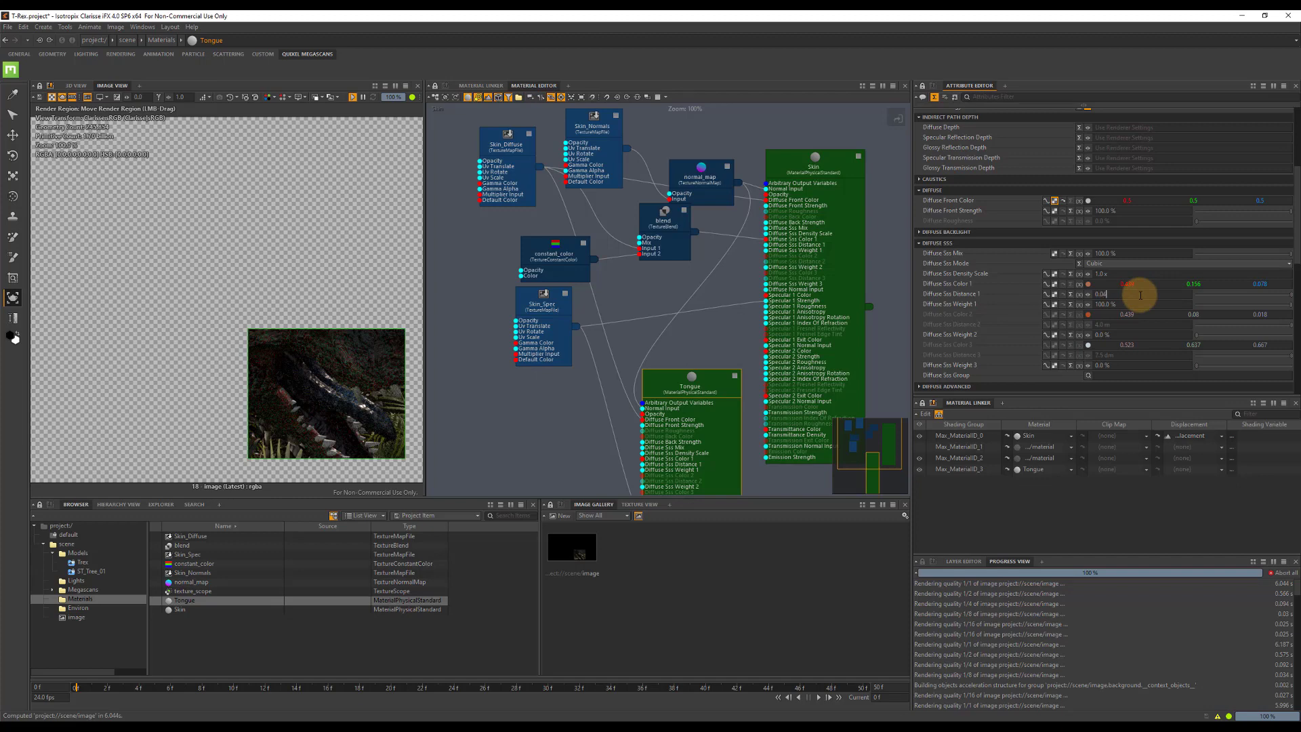
pyautogui.write('0.04')
pyautogui.press('Tab')
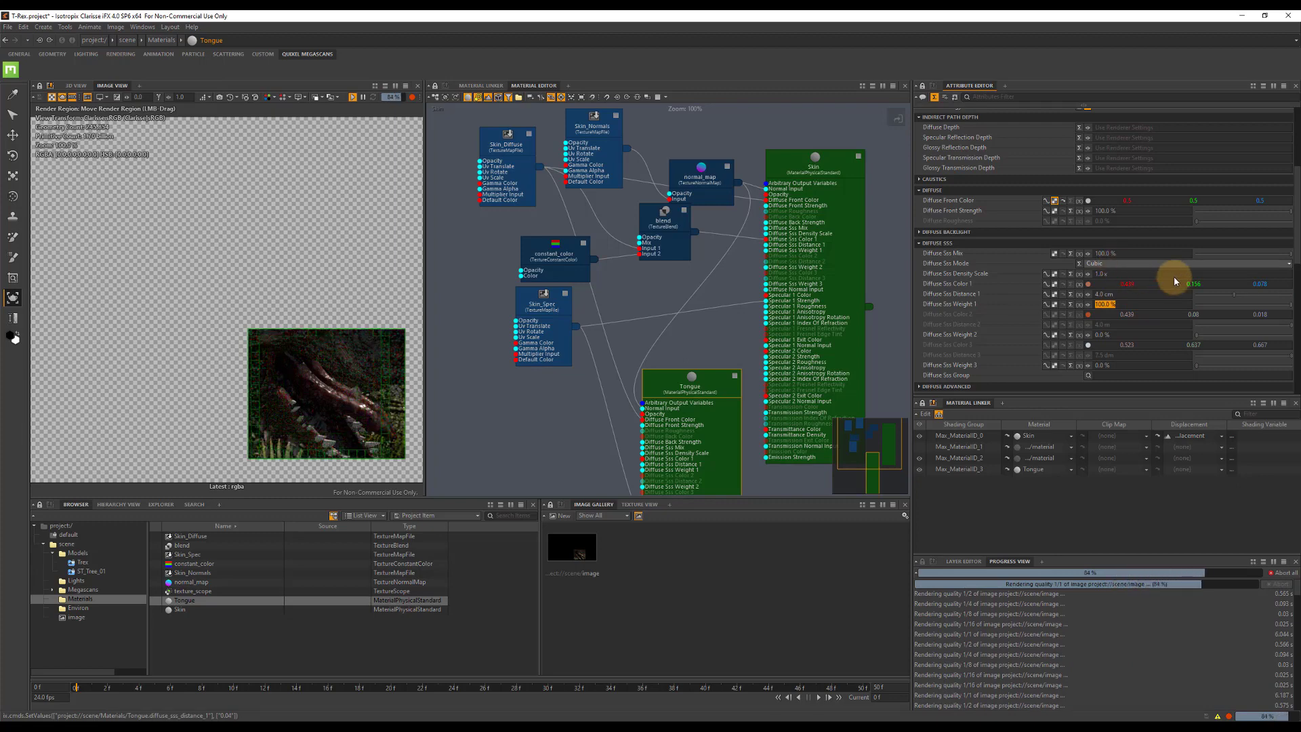
# Set the Tongue material's Specular 1 Index Of Refraction to 1.75.
pyautogui.scroll(-10, 1152, 303)
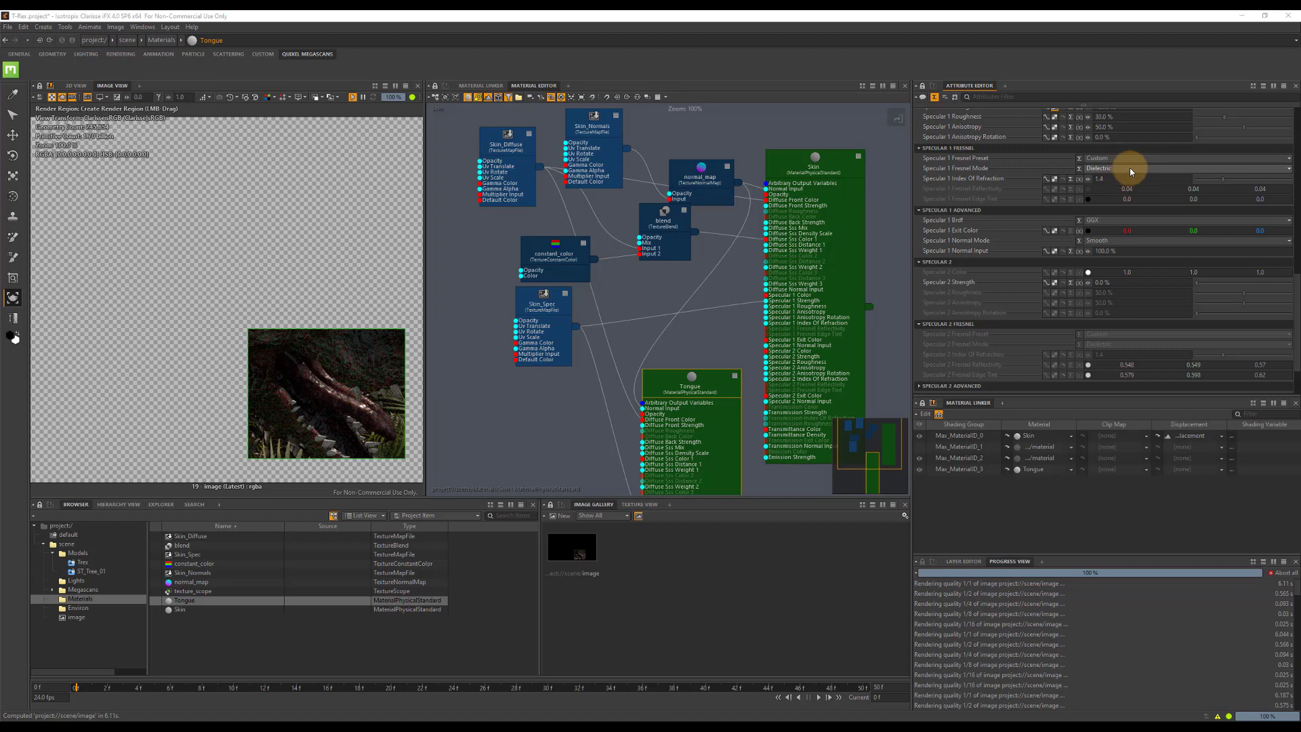
pyautogui.moveTo(1296, 290); pyautogui.dragTo(1294, 261)
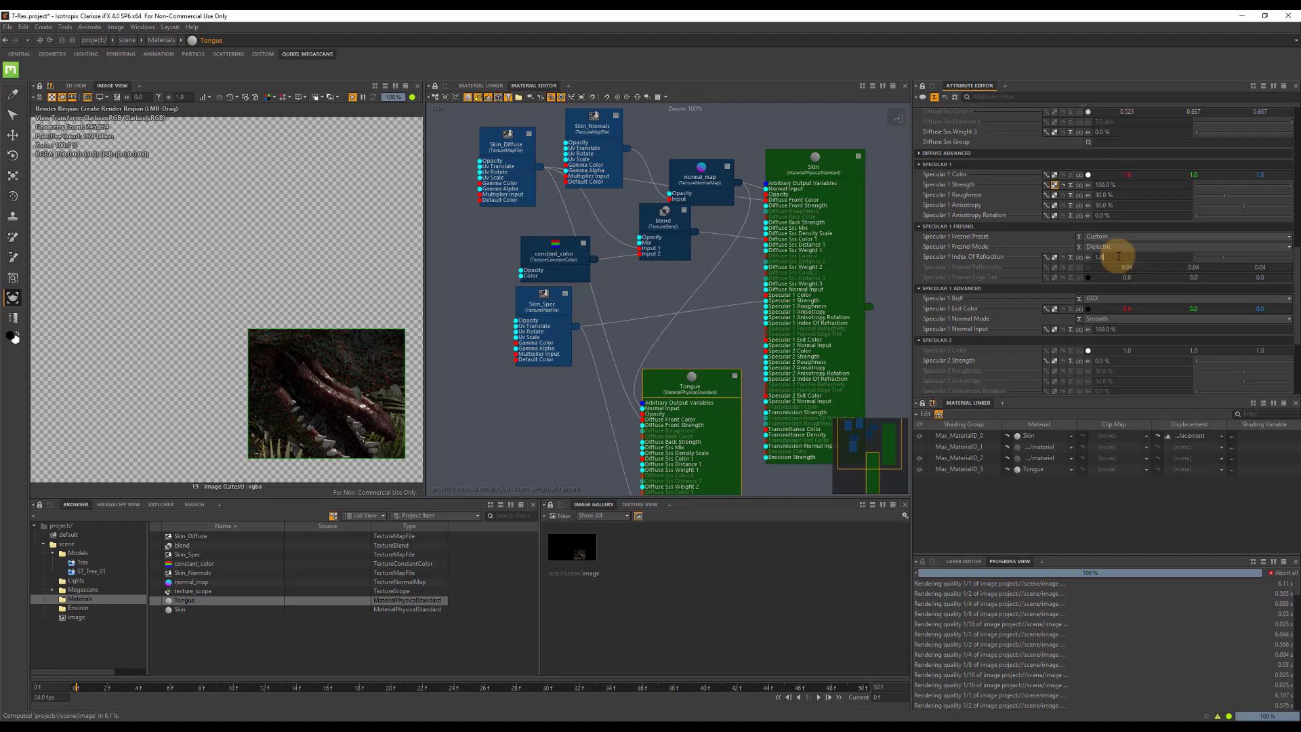
pyautogui.press('Return')
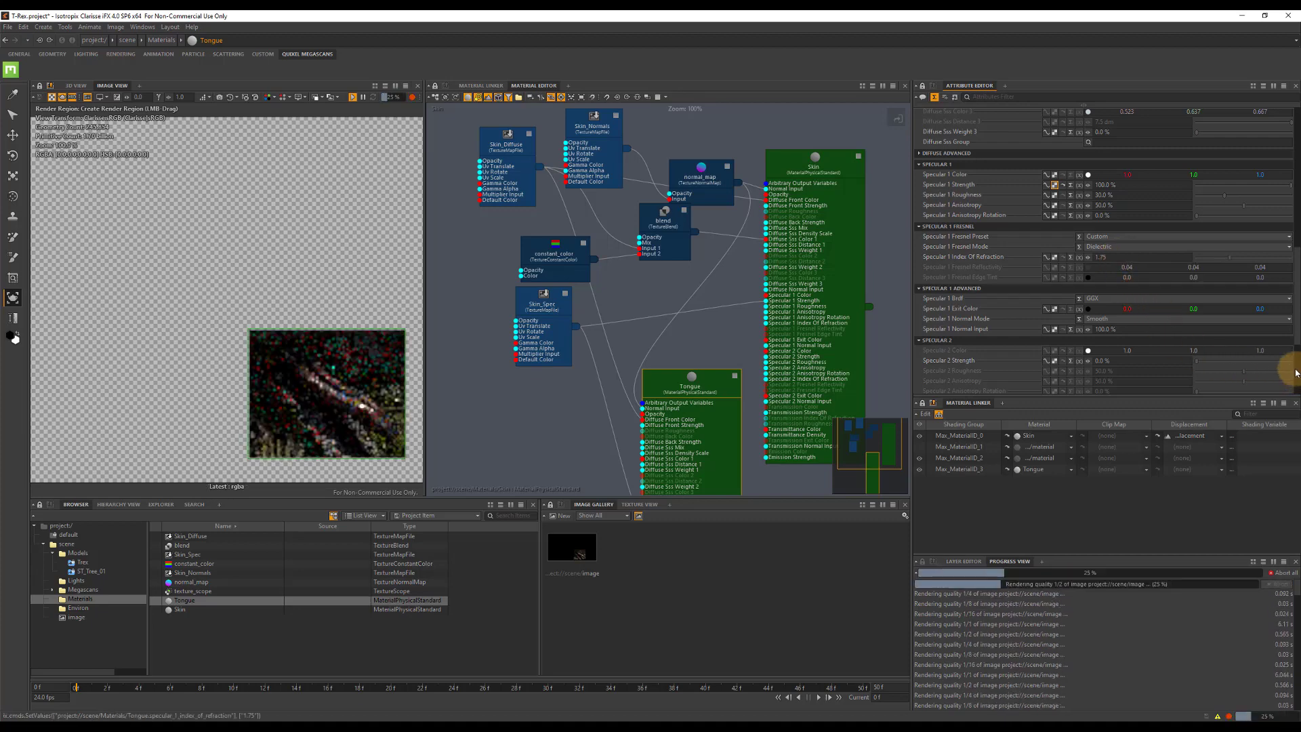
# Set the Tongue material's Specular 2 Strength to 20% and its Specular 2 Roughness to 5%.
pyautogui.write('20')
pyautogui.click(1131, 371)
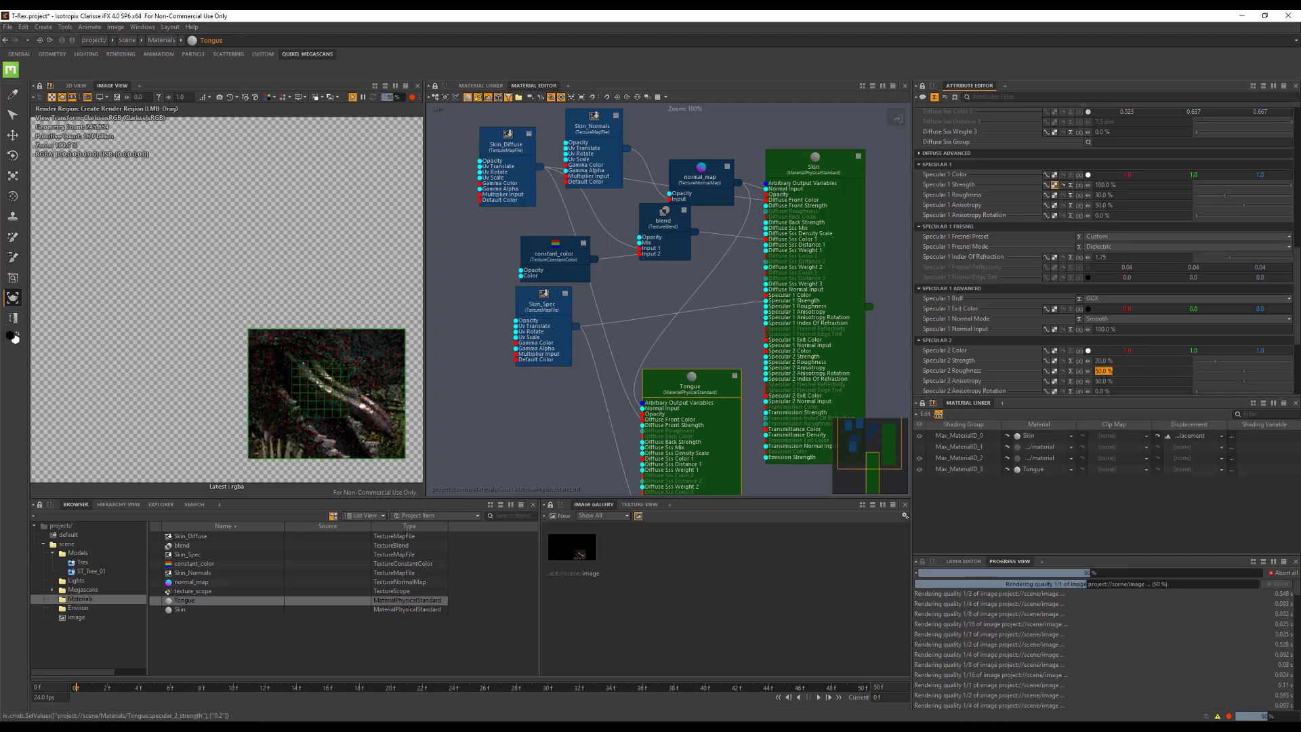
pyautogui.click(1123, 371)
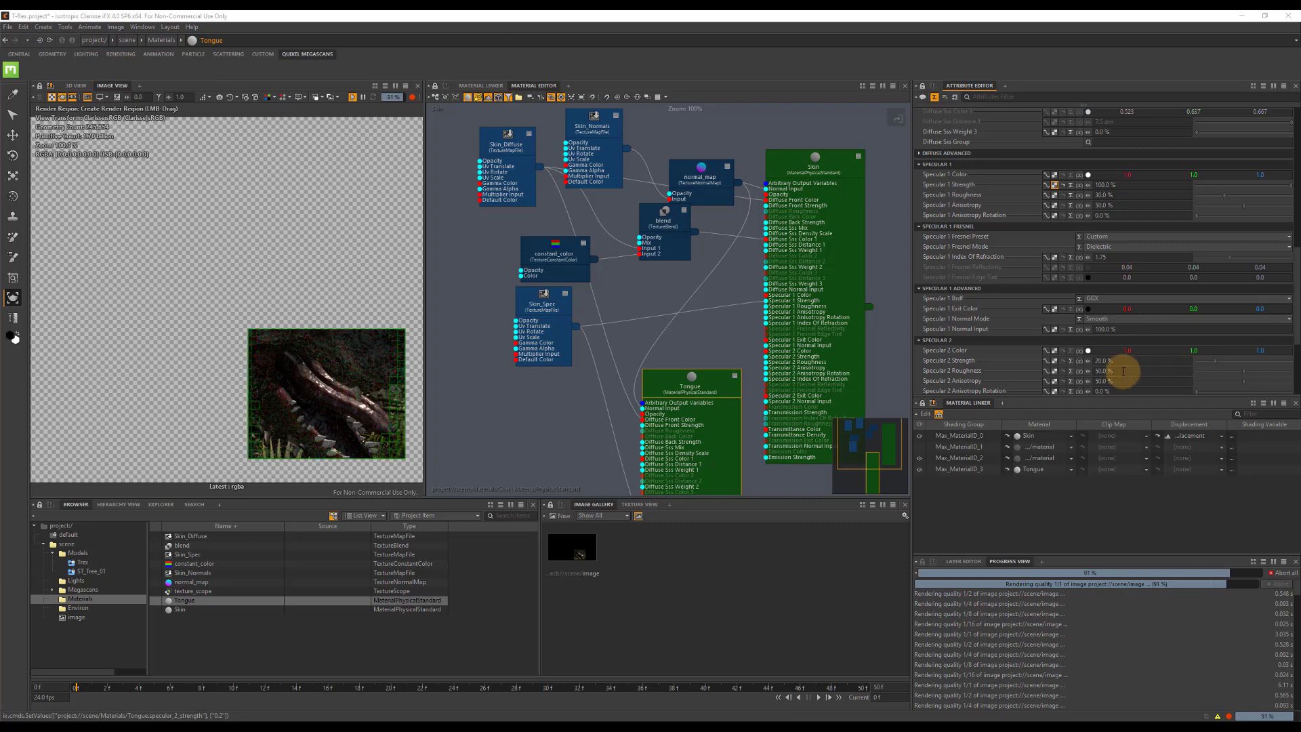
pyautogui.click(1123, 371)
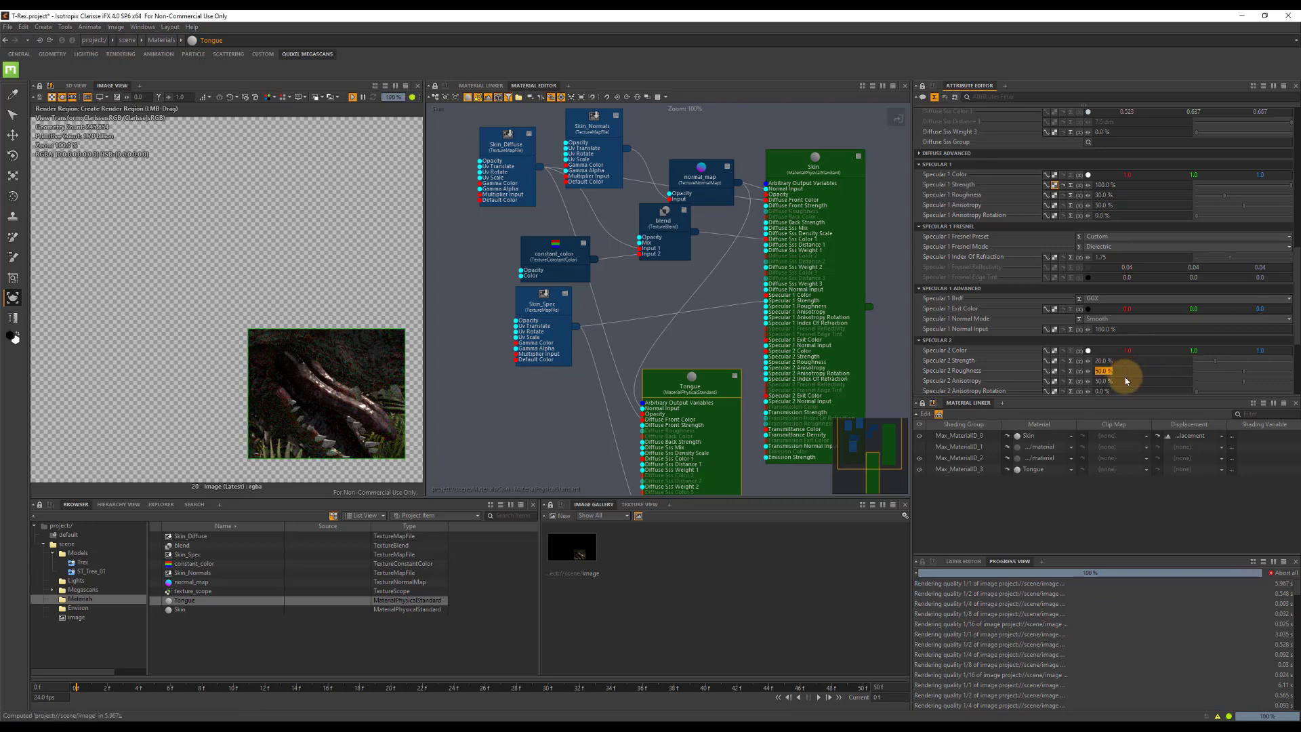
pyautogui.write('5')
pyautogui.press('Return')
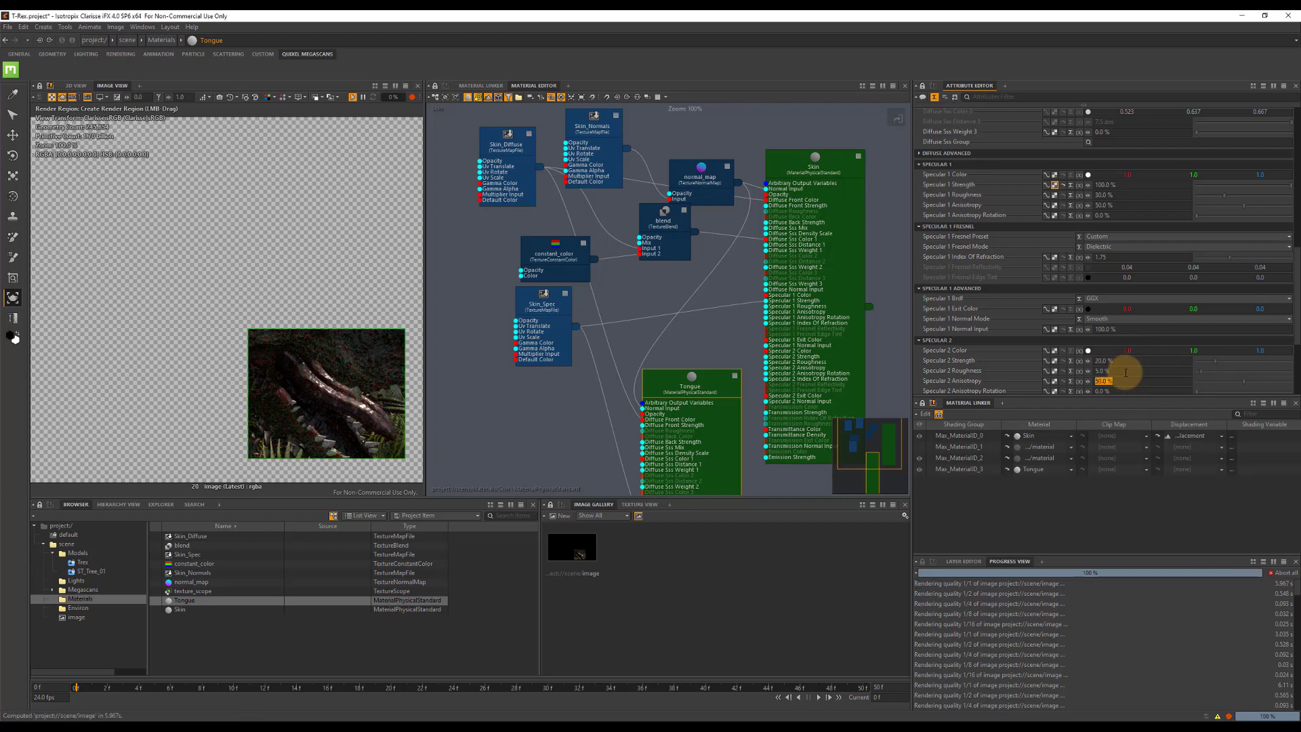
pyautogui.scroll(-3, 1170, 364)
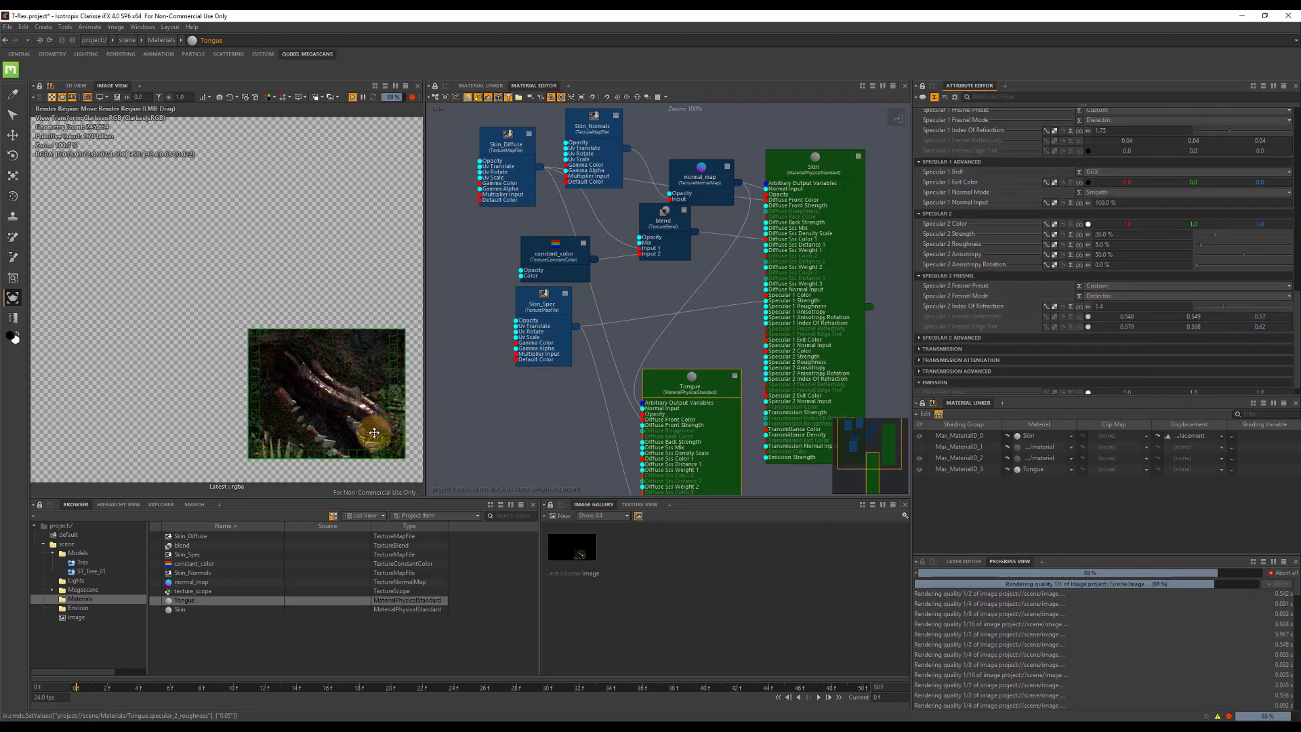
# Raise the path_tracer's indirect path depths, with Specular Reflection Depth at 3 and Total Maximum Depth at 6.
pyautogui.click(67, 545)
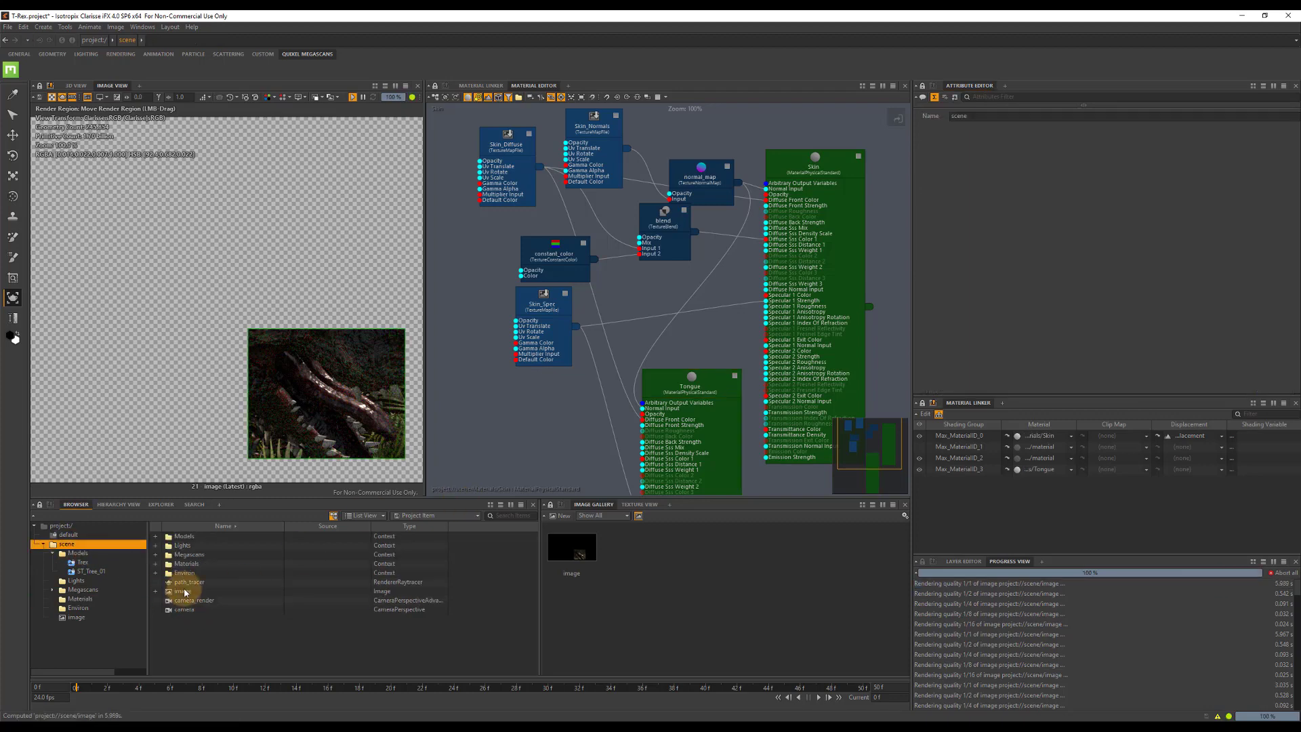
pyautogui.click(191, 583)
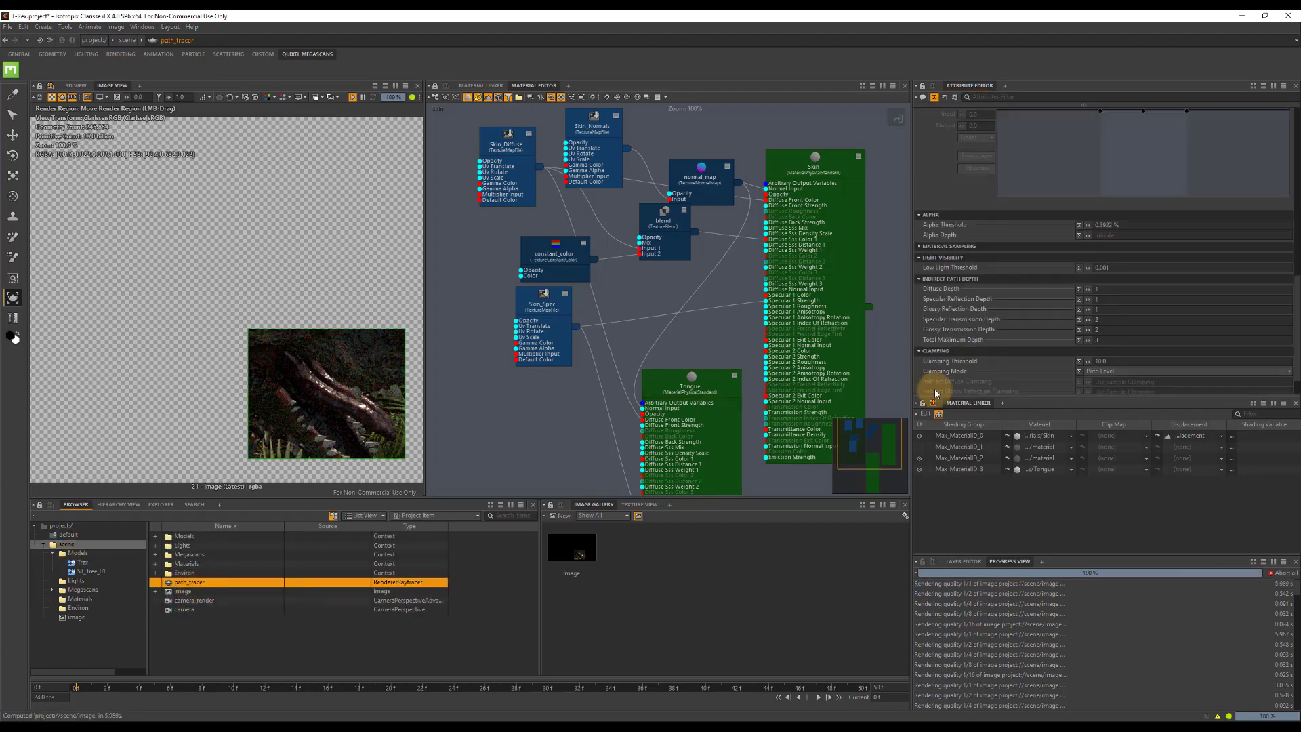
pyautogui.click(1104, 289)
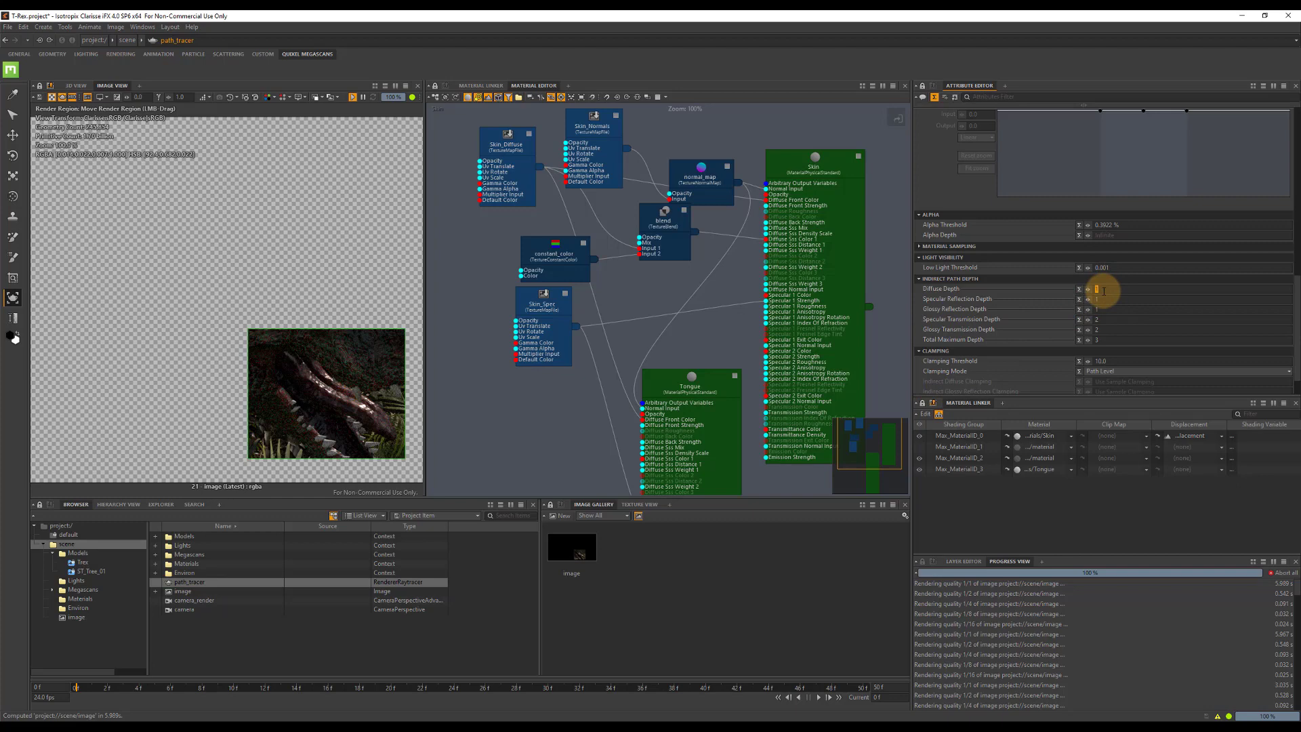
pyautogui.press('Tab')
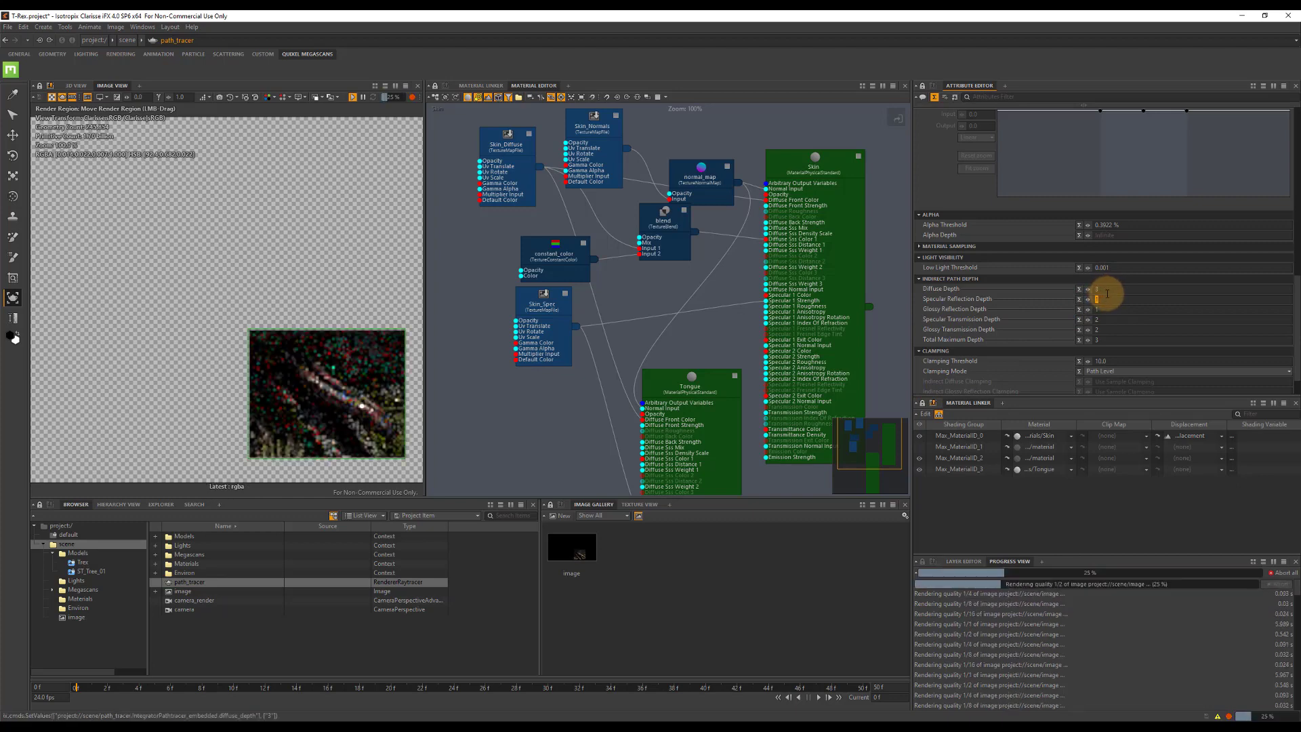
pyautogui.write('3')
pyautogui.press('Tab')
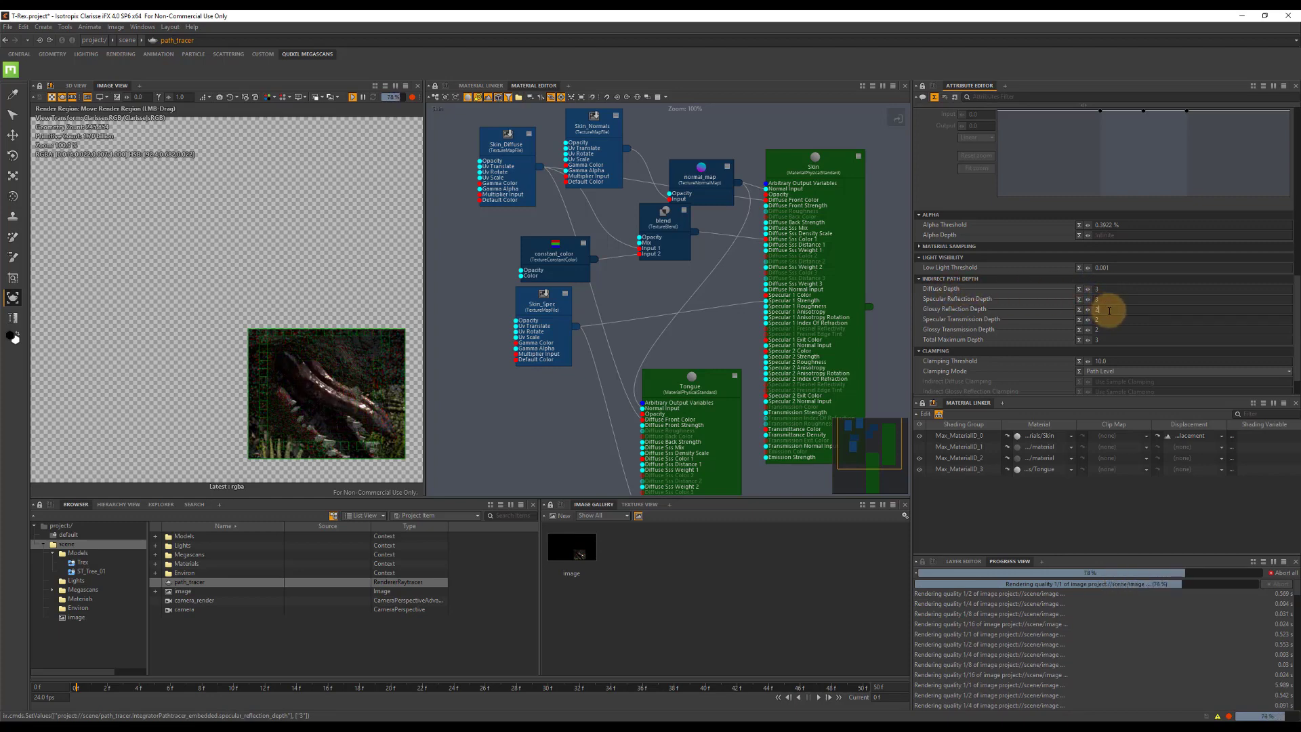
pyautogui.click(1128, 336)
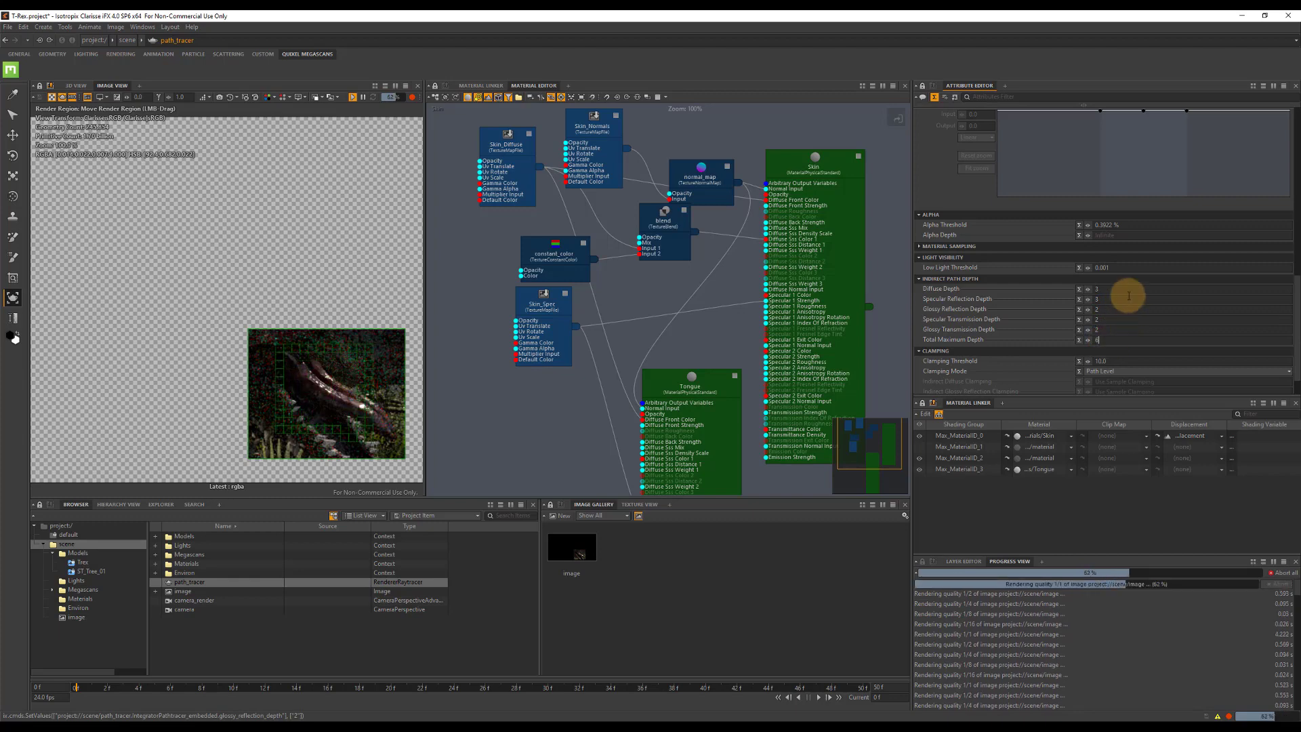
pyautogui.write('6')
pyautogui.press('Tab')
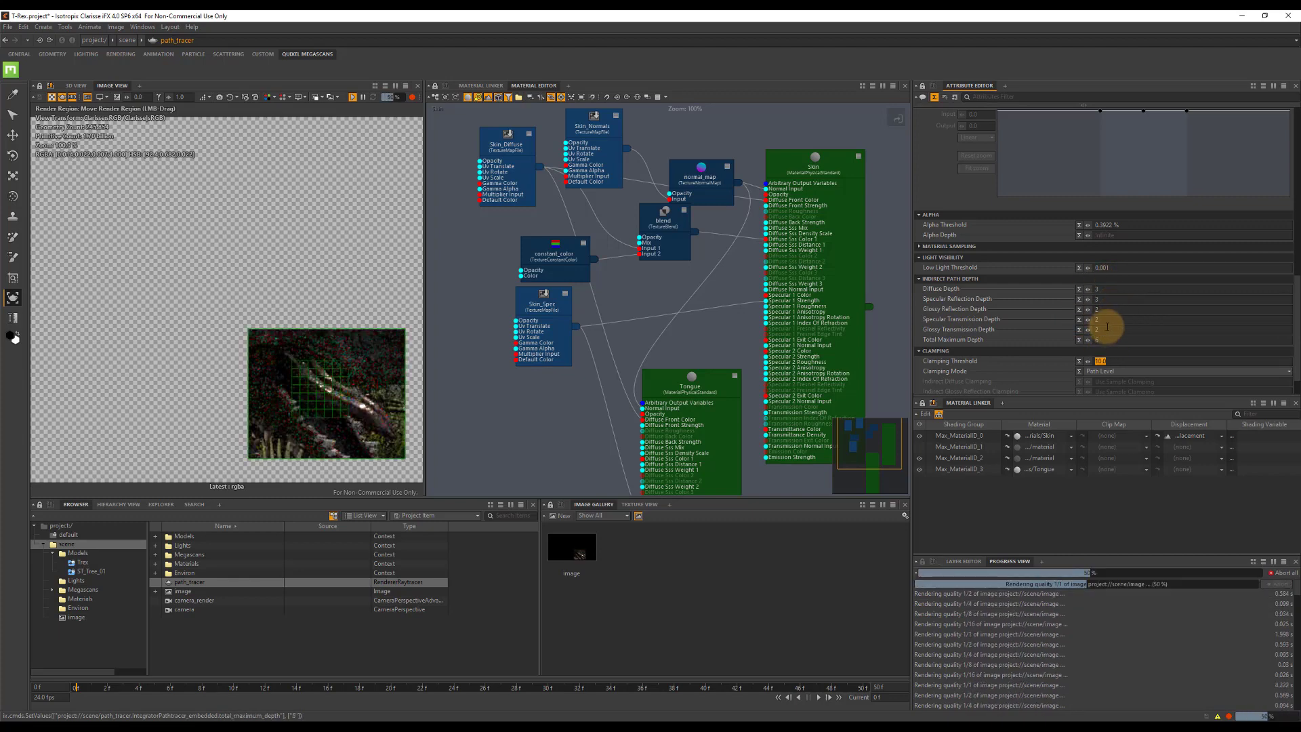
pyautogui.scroll(3, 1149, 307)
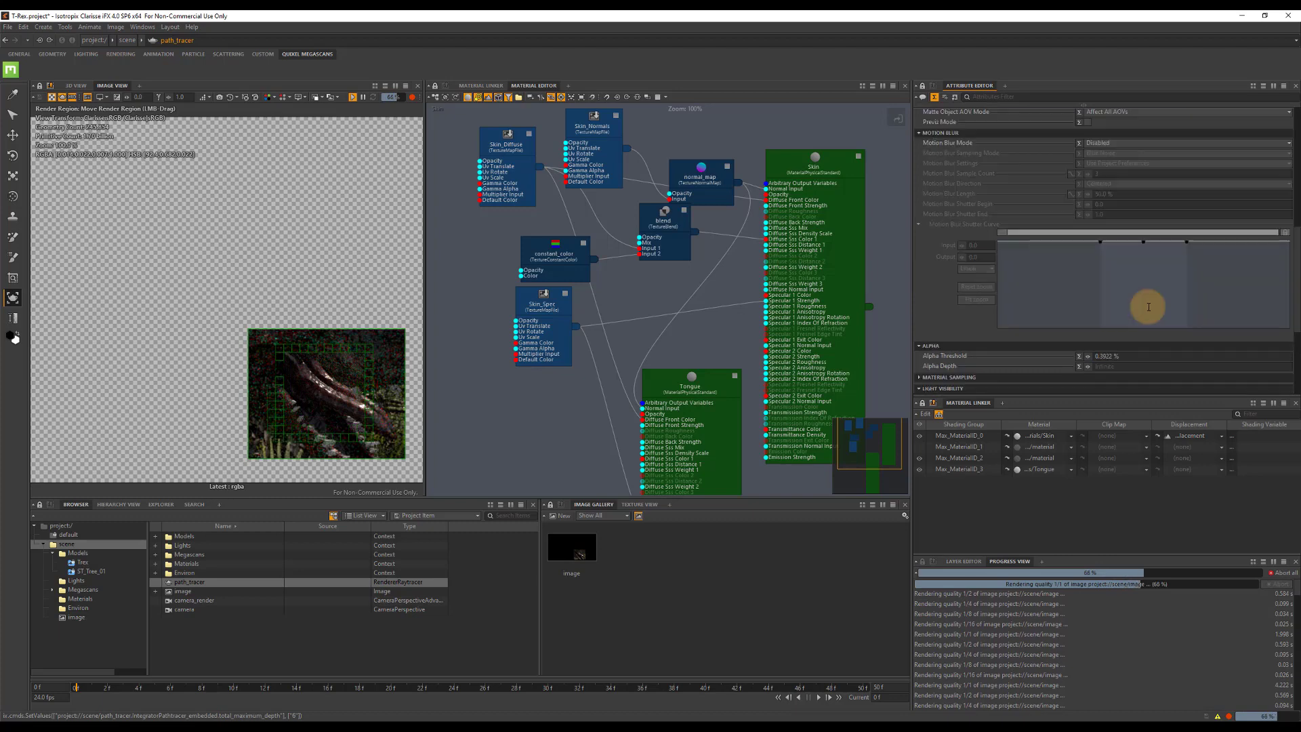
pyautogui.scroll(4, 1104, 298)
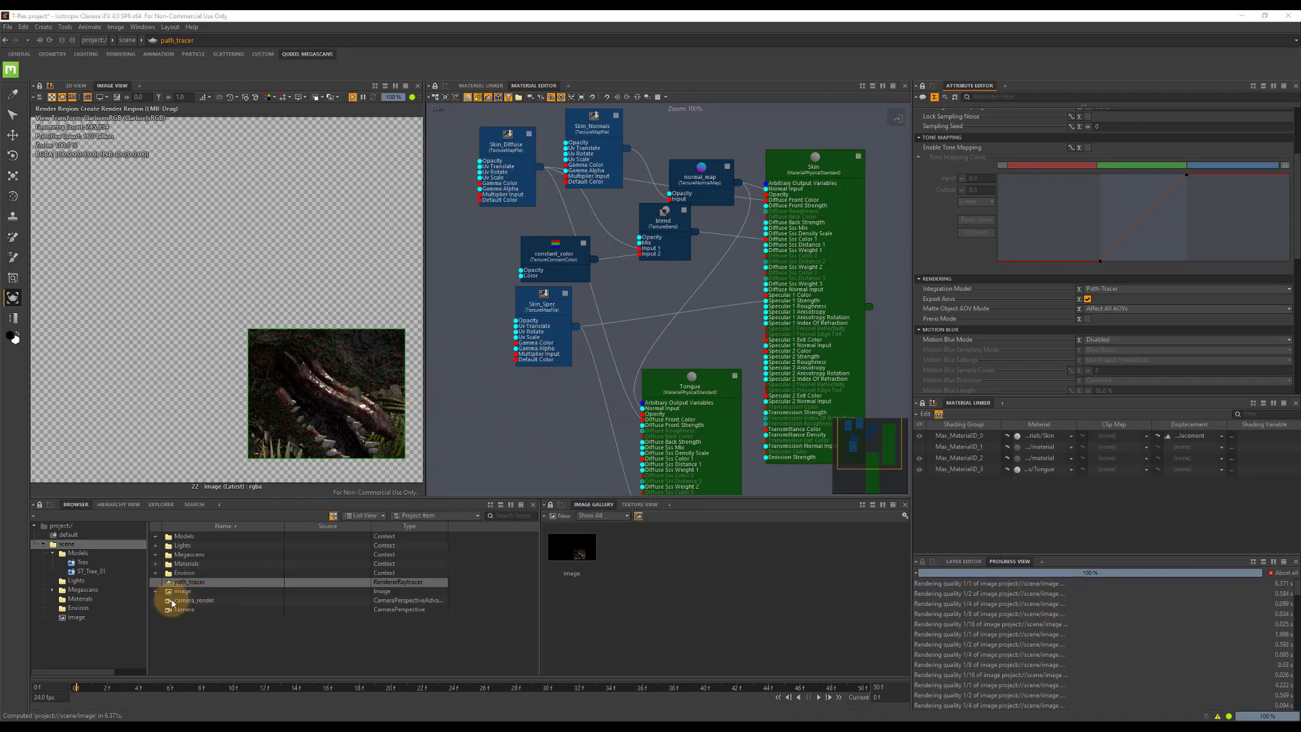
# Rename the Tongue material in the Materials context as Tongue_Tooth.
pyautogui.click(80, 598)
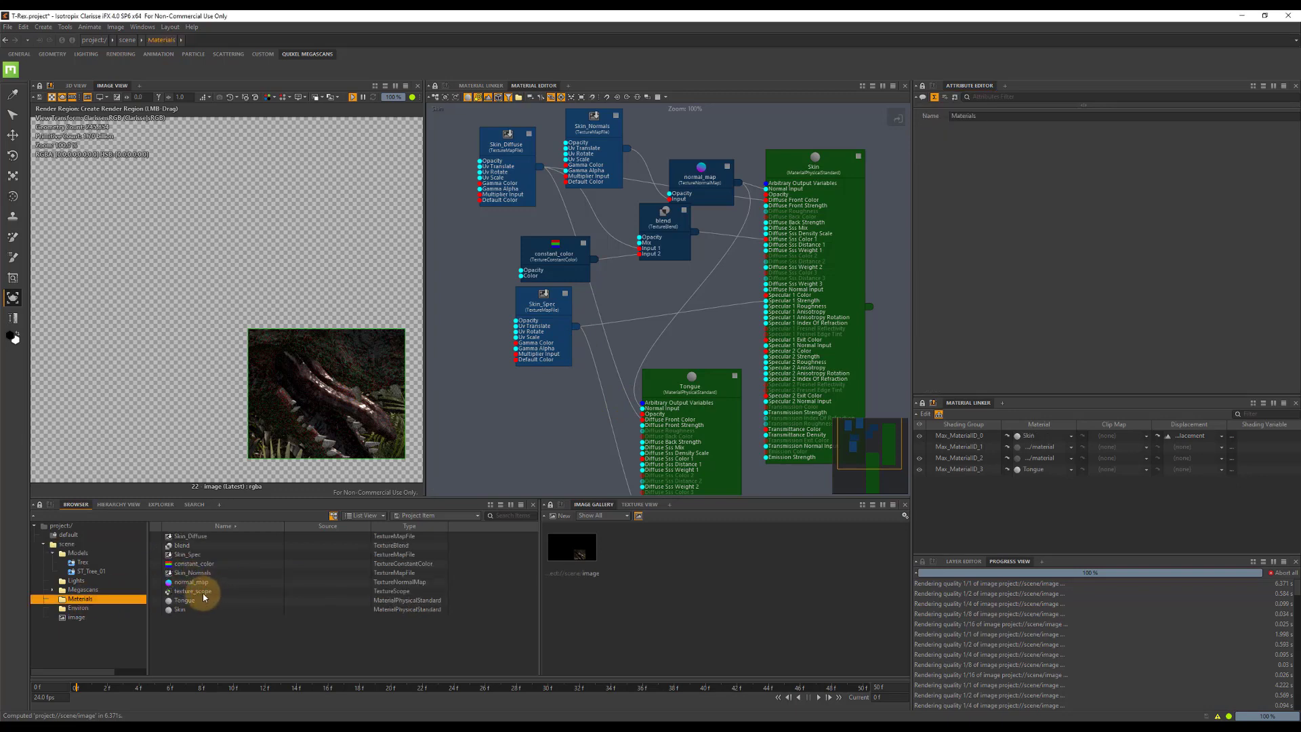
pyautogui.click(184, 601)
pyautogui.click(196, 601)
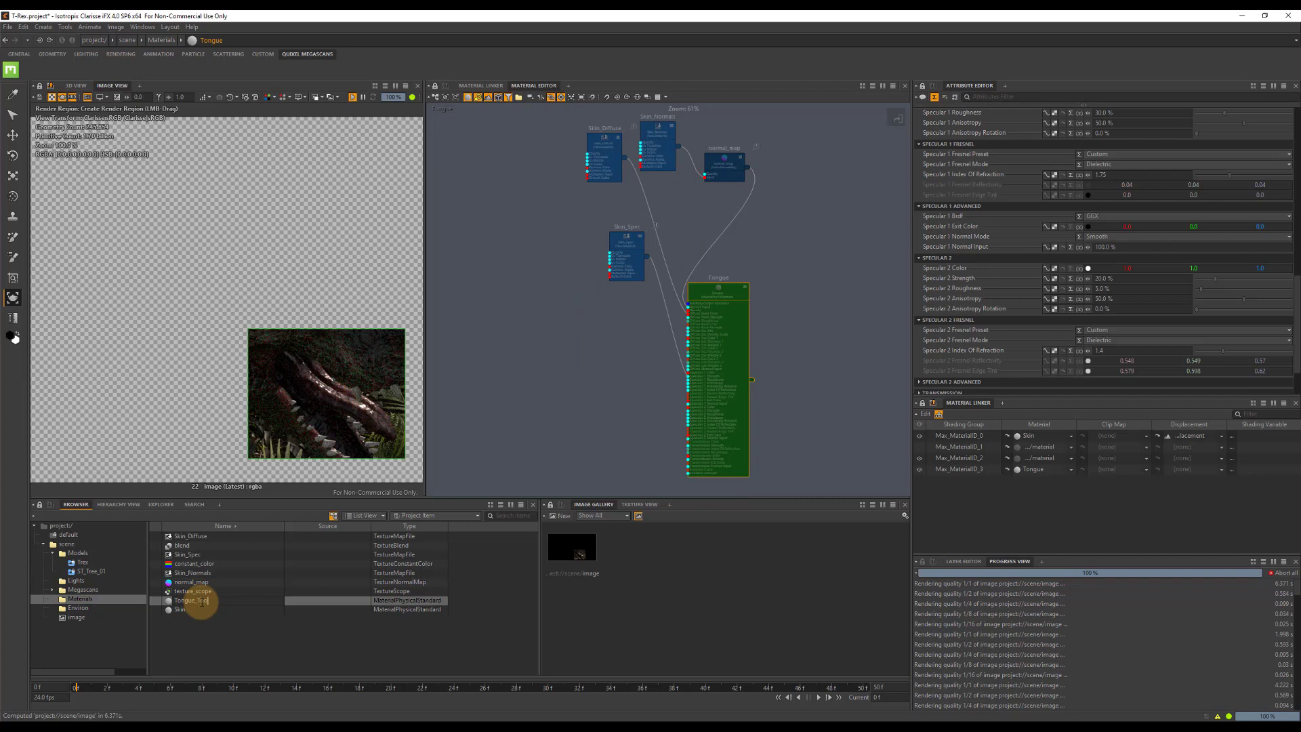
pyautogui.press('Return')
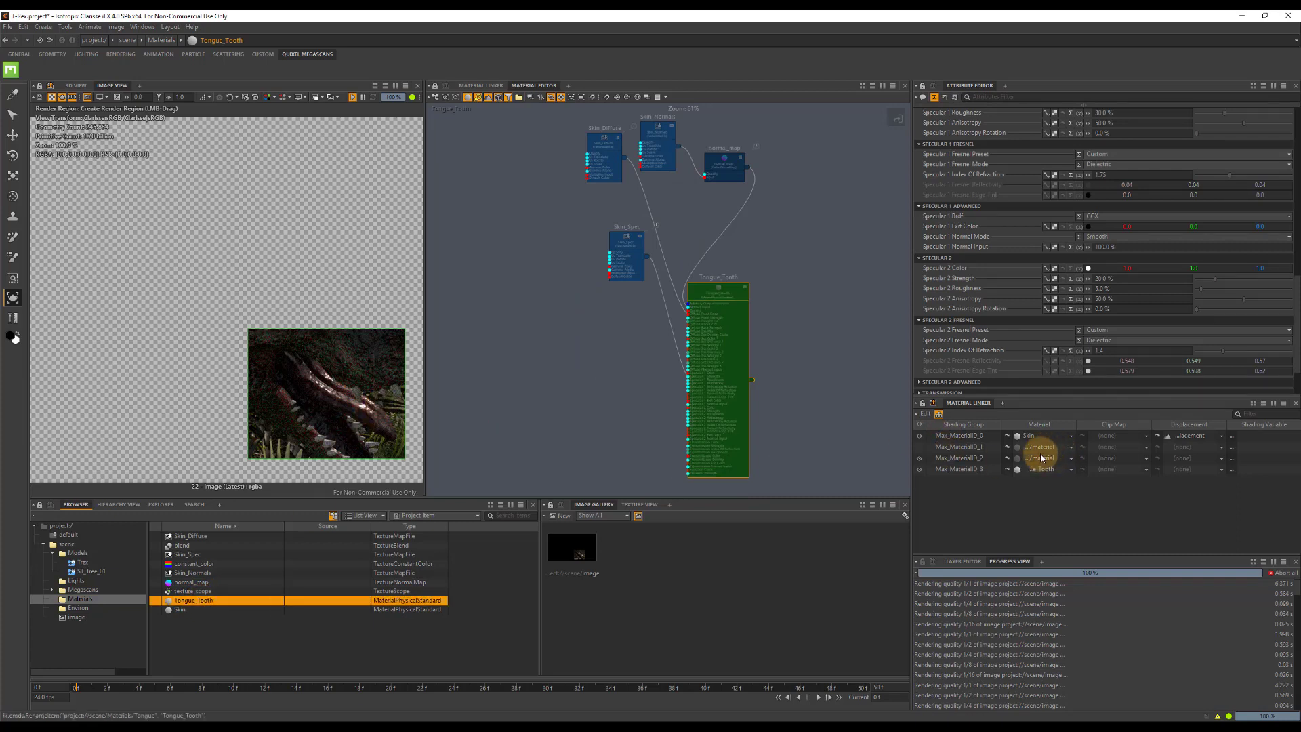
# Assign the Tongue_Tooth material to the Max_MaterialID_2 shading group.
pyautogui.click(1069, 457)
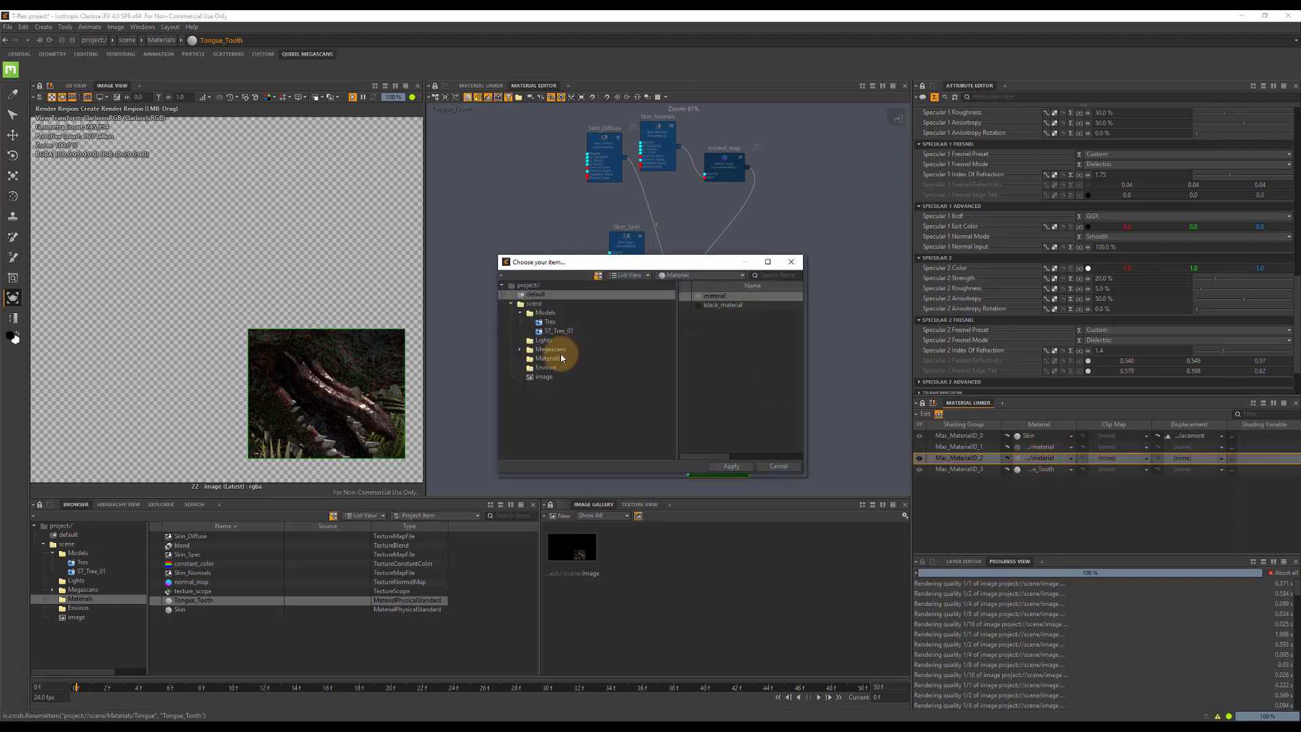
pyautogui.click(552, 358)
pyautogui.doubleClick(711, 302)
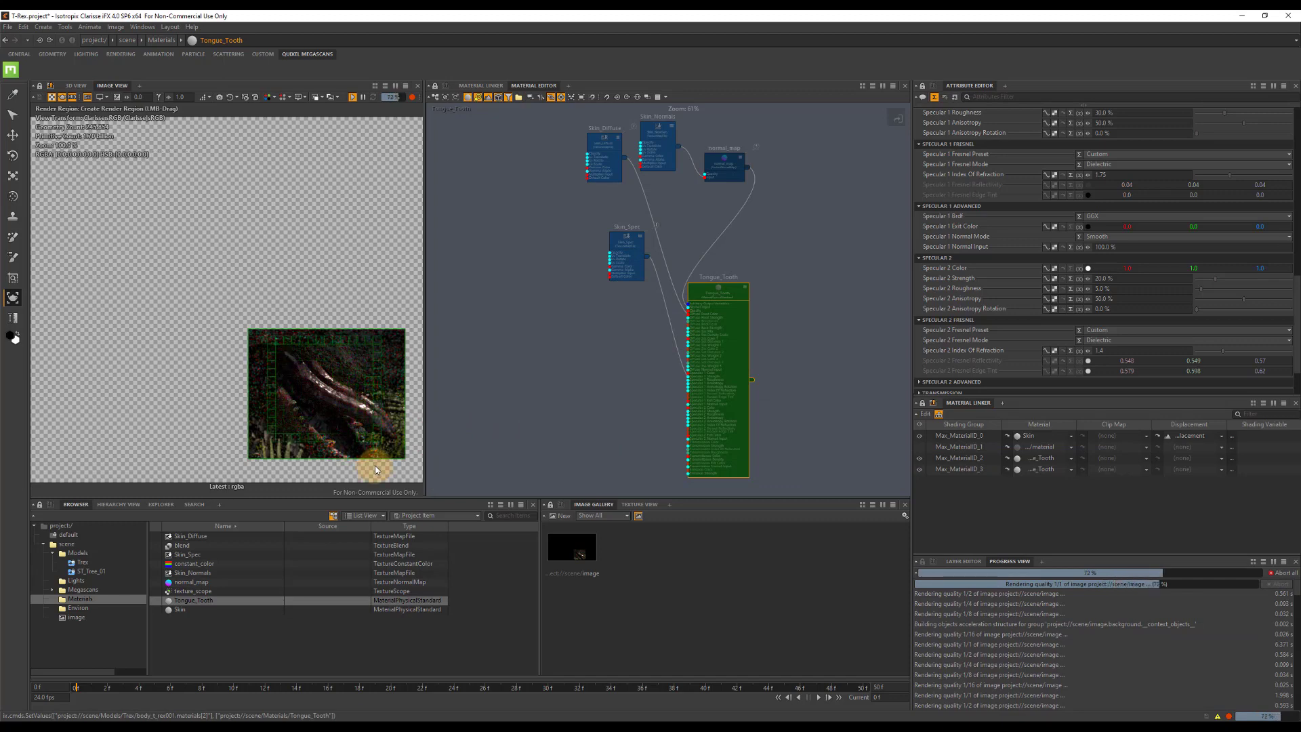
# Widen the image view and preview the full frame at a 50% Resolution Multiplier with the render region turned off.
pyautogui.moveTo(422, 337); pyautogui.dragTo(783, 341)
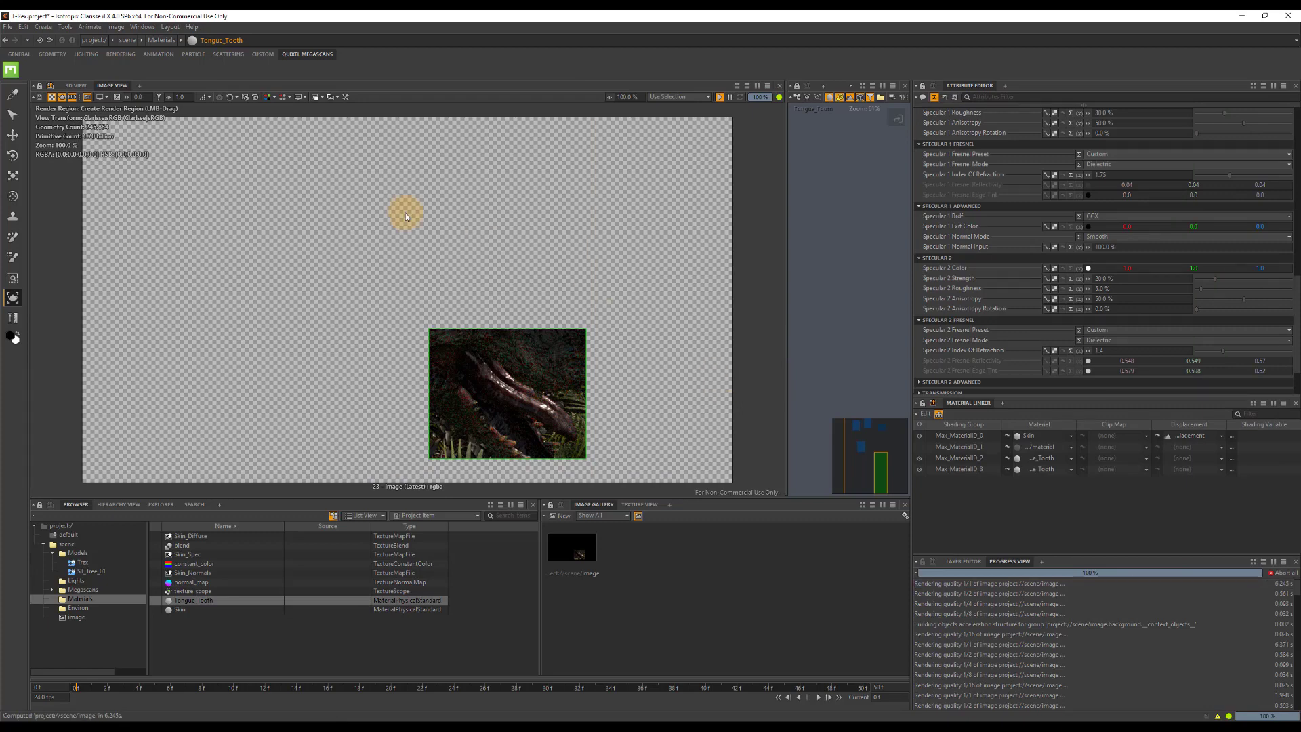
pyautogui.click(571, 549)
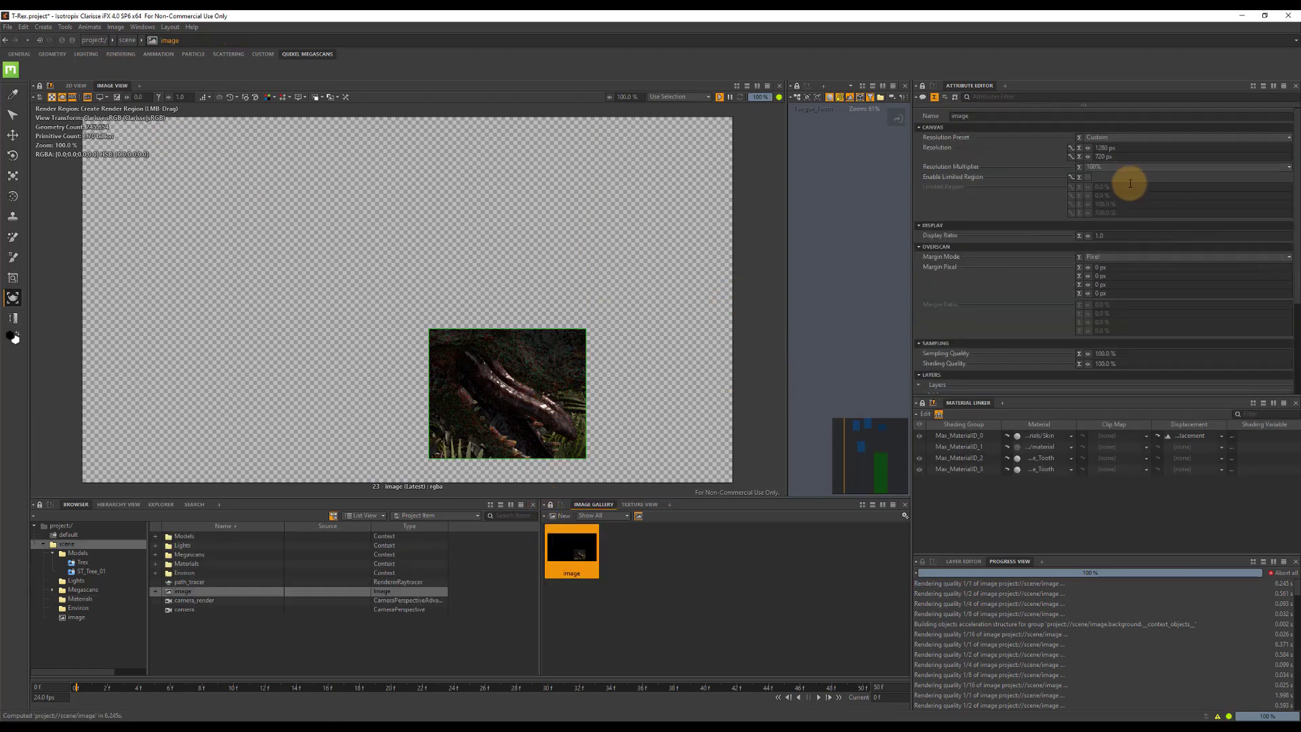
pyautogui.click(1107, 193)
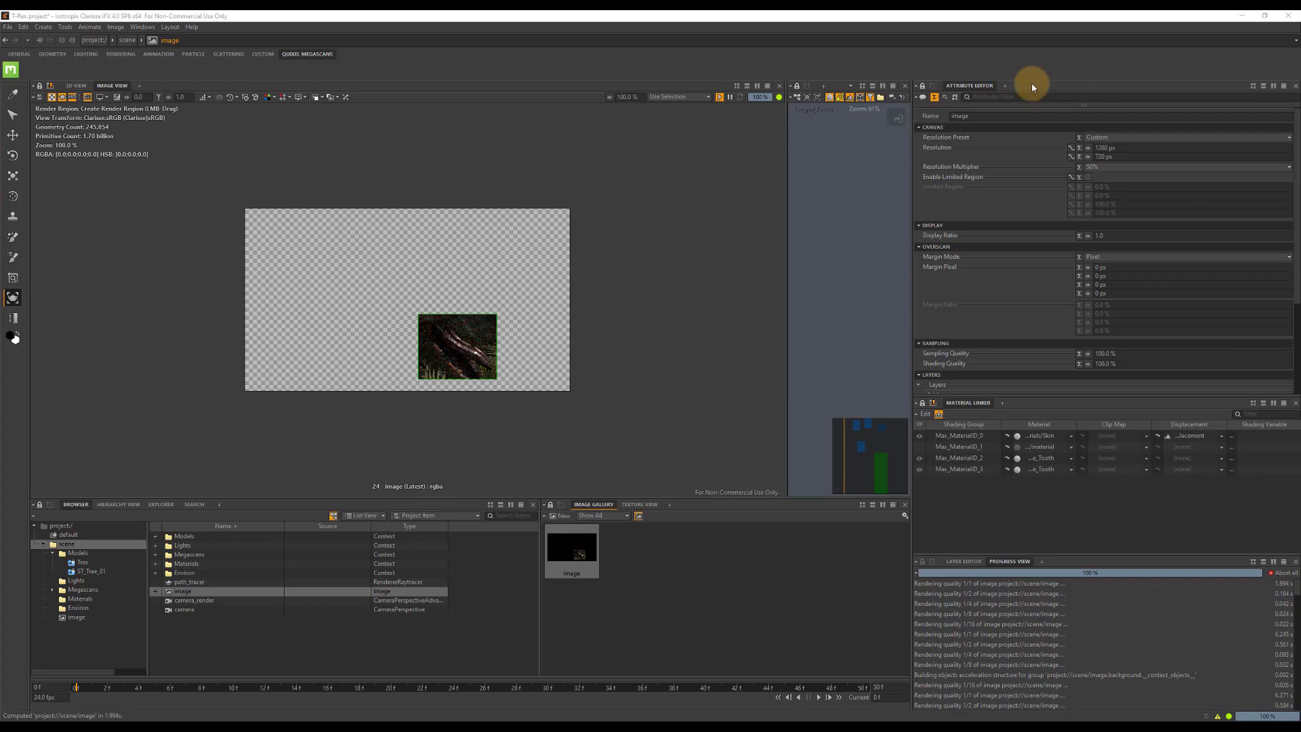
pyautogui.click(88, 98)
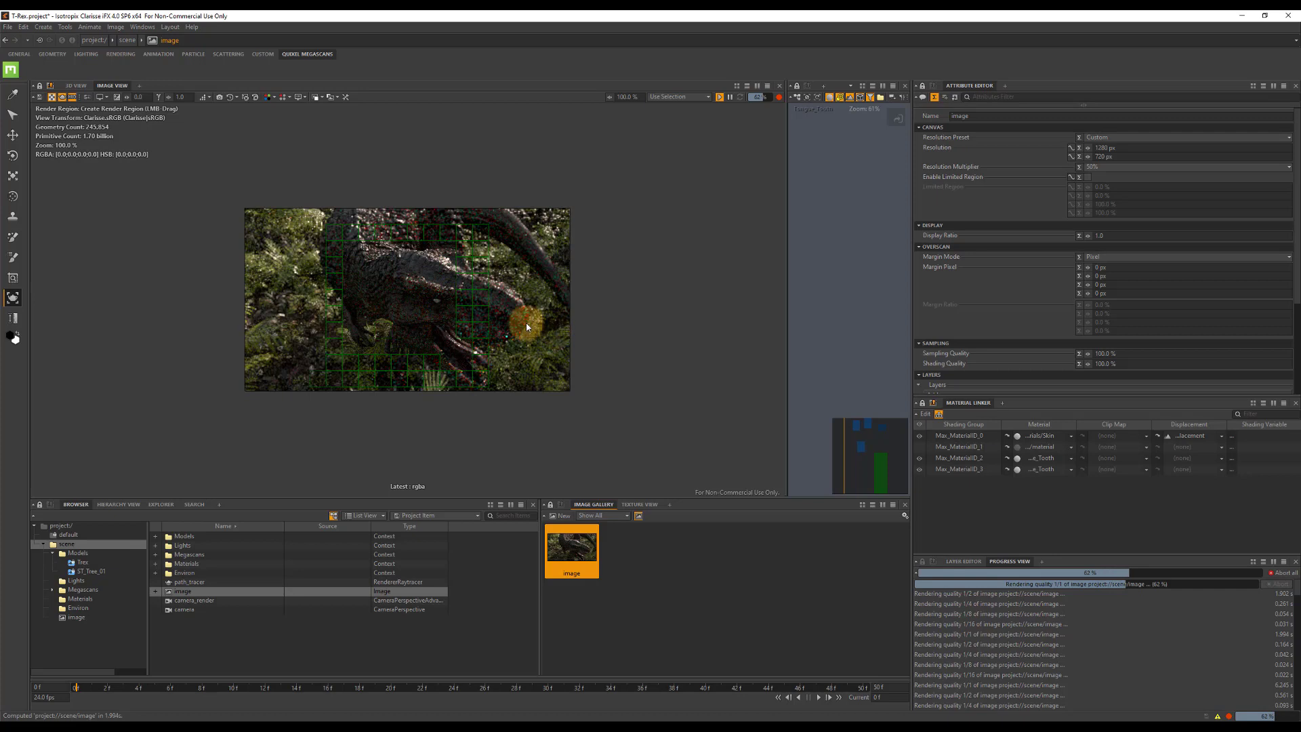
# Turn the render region back on over the T-Rex's eye and set the image's Resolution Multiplier to 100%.
pyautogui.click(89, 100)
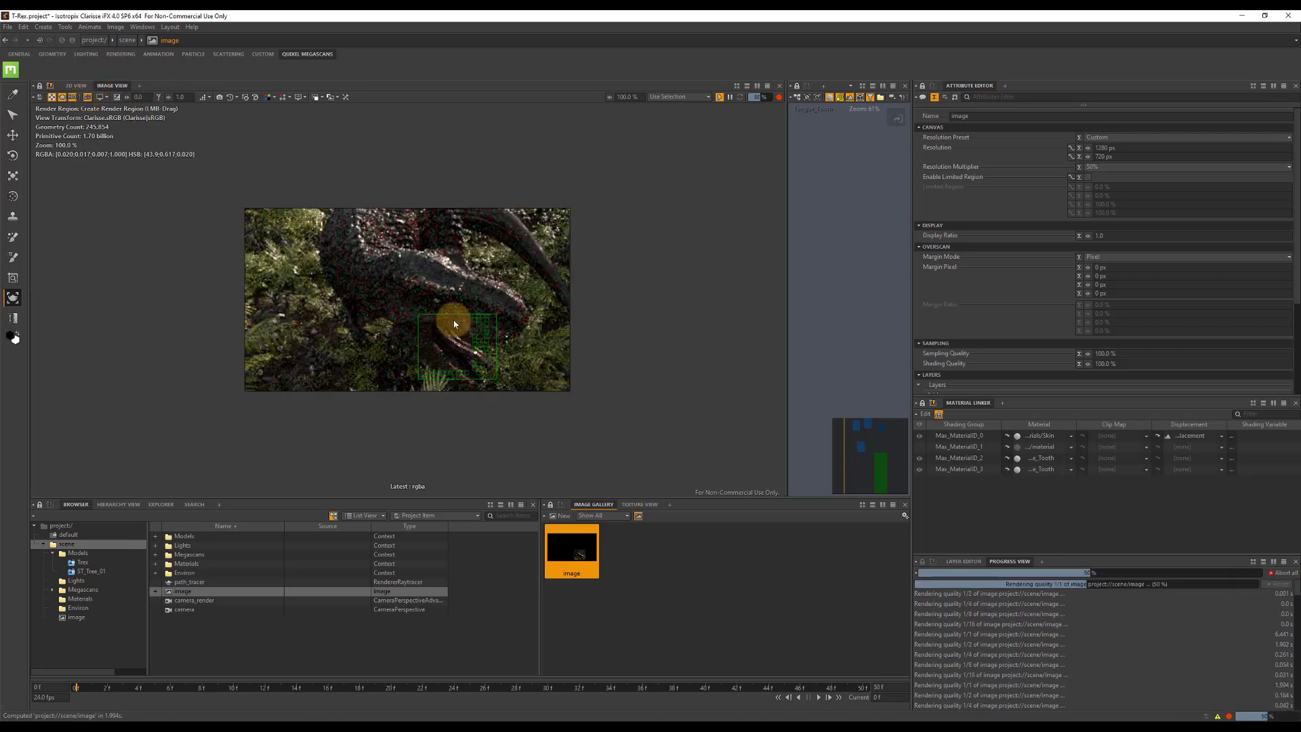
pyautogui.moveTo(458, 335); pyautogui.dragTo(447, 294)
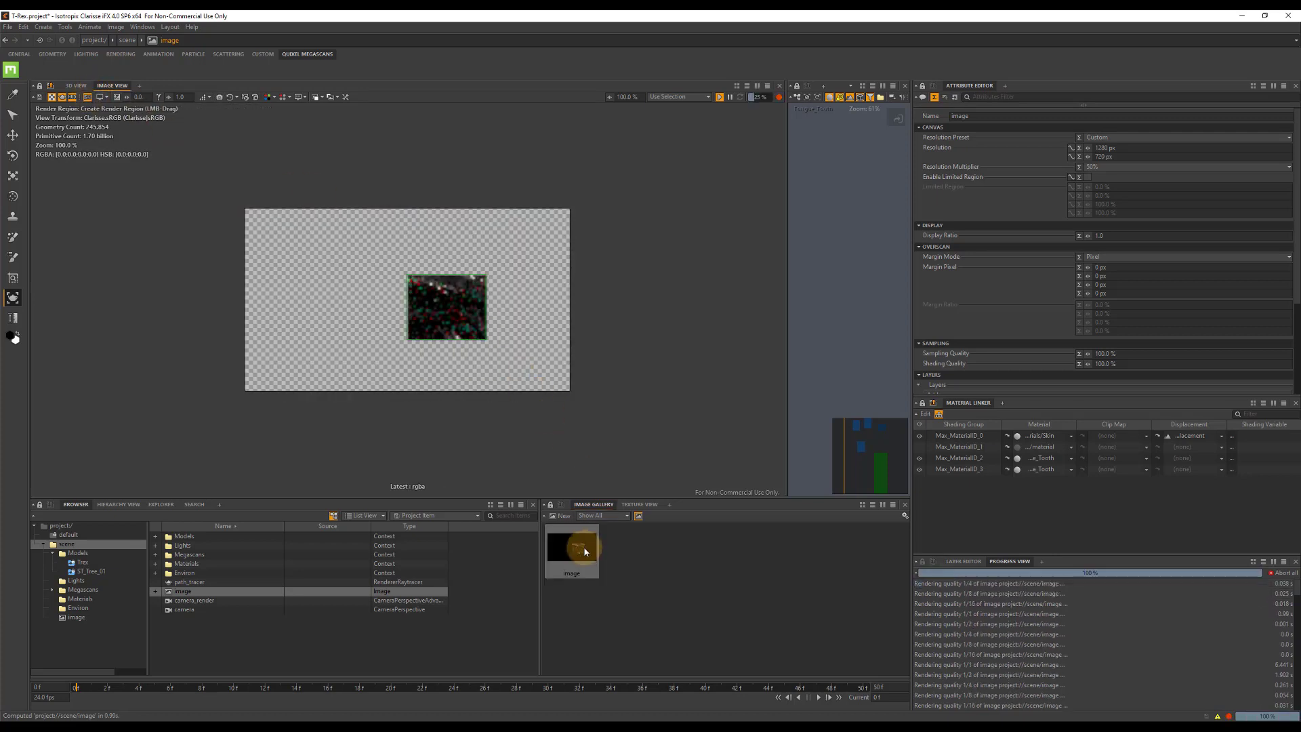
pyautogui.click(1116, 167)
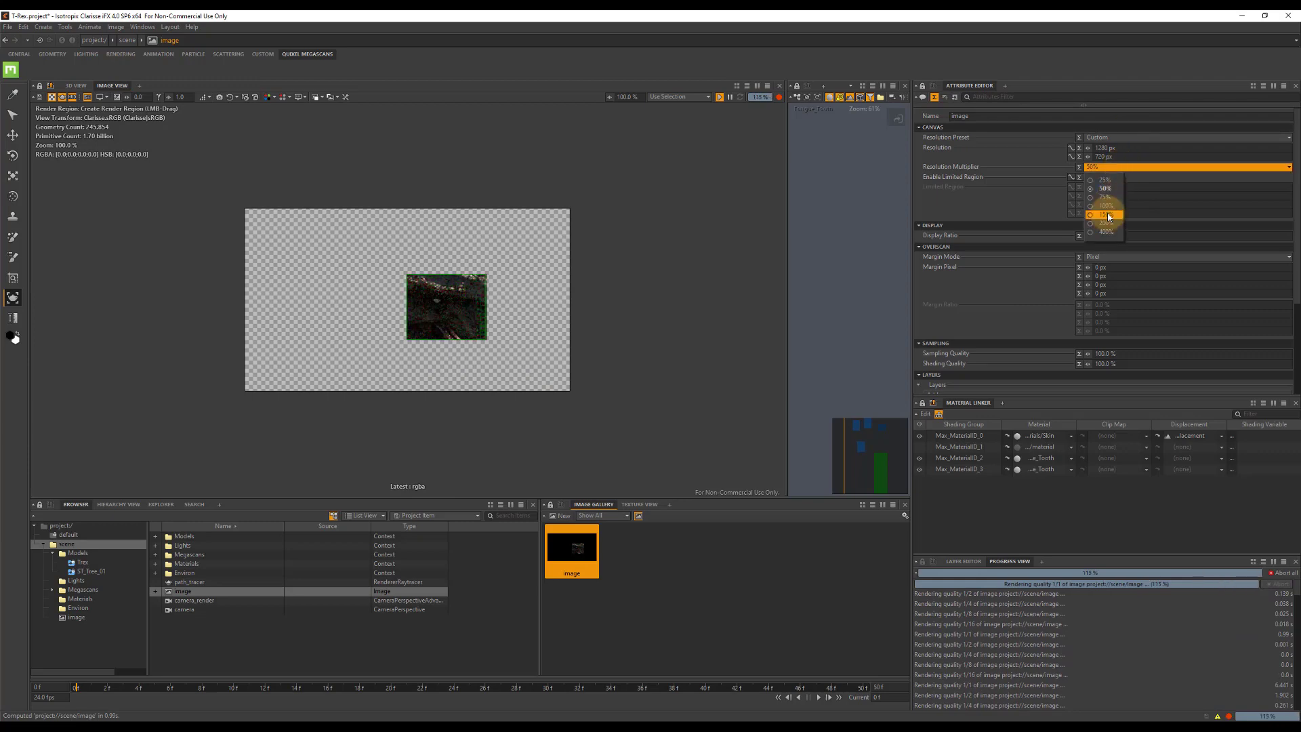
pyautogui.click(1108, 216)
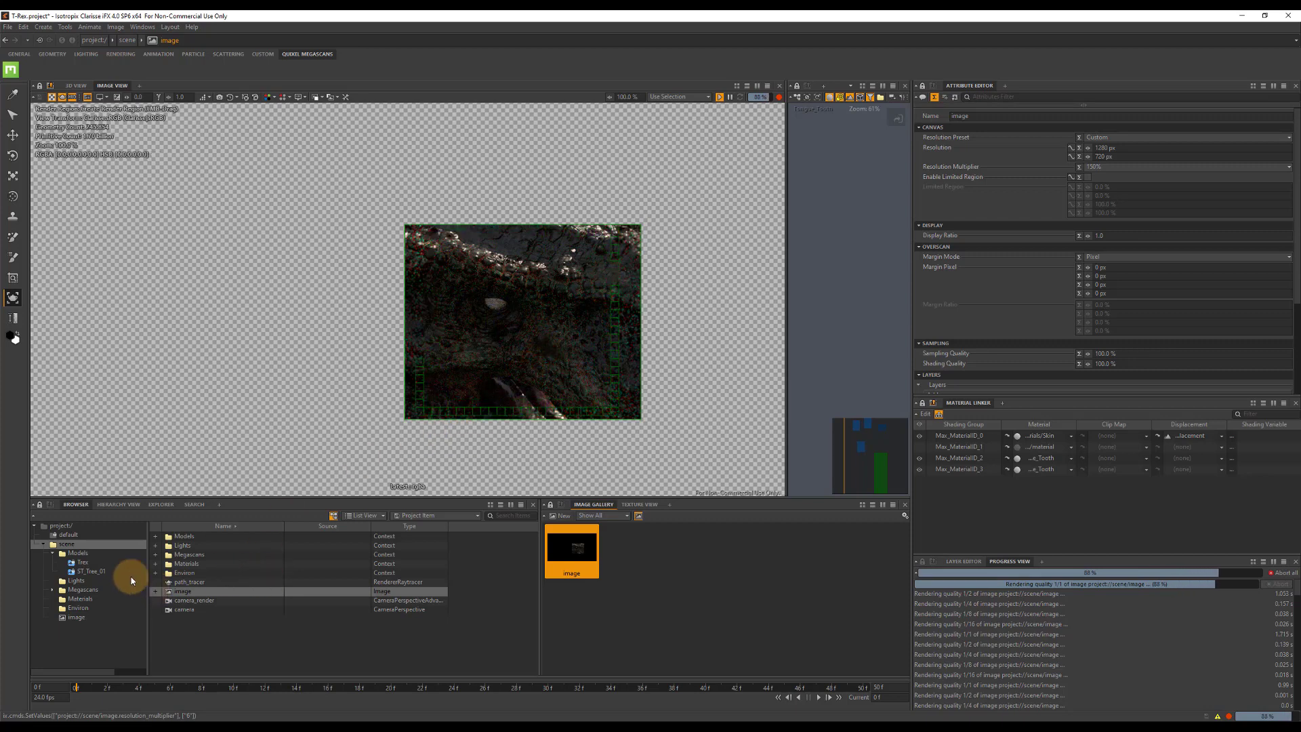
# Create a Standard physical material in the Materials context and name it Eye_DX.
pyautogui.click(80, 599)
pyautogui.rightClick(197, 640)
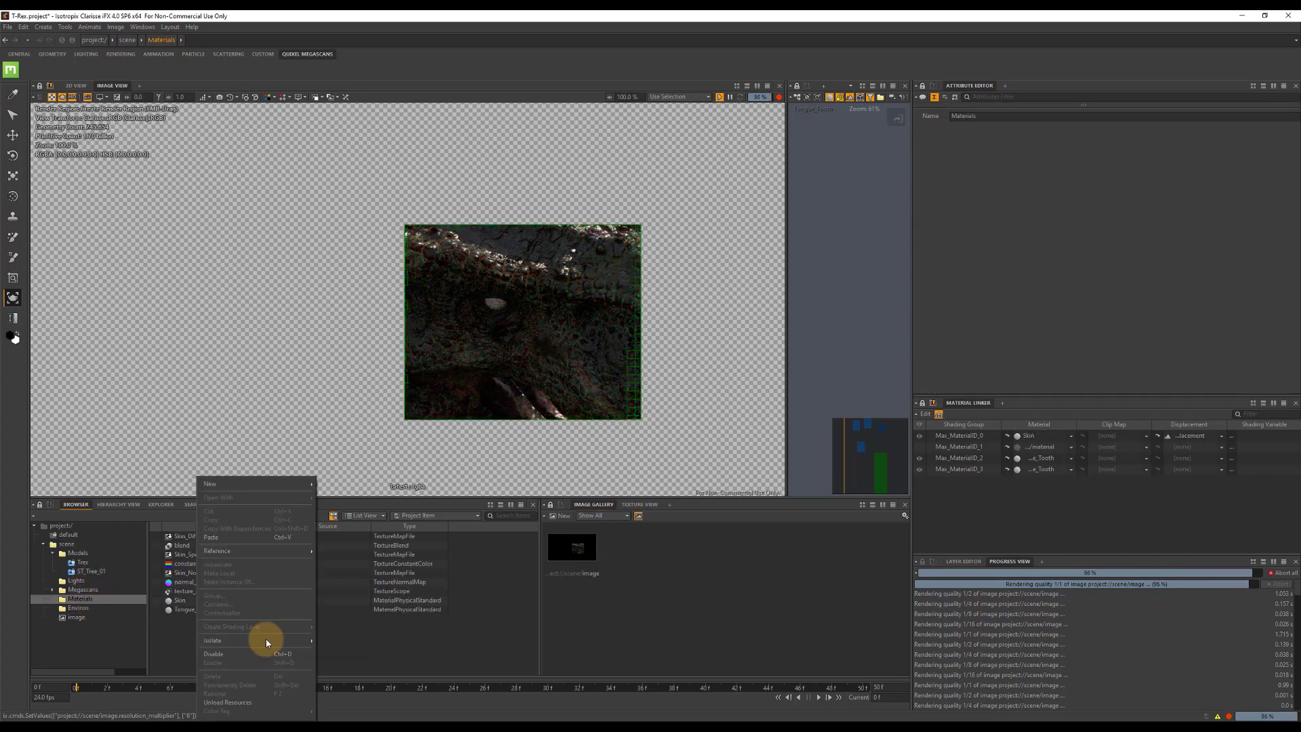
pyautogui.moveTo(288, 484)
pyautogui.moveTo(400, 532)
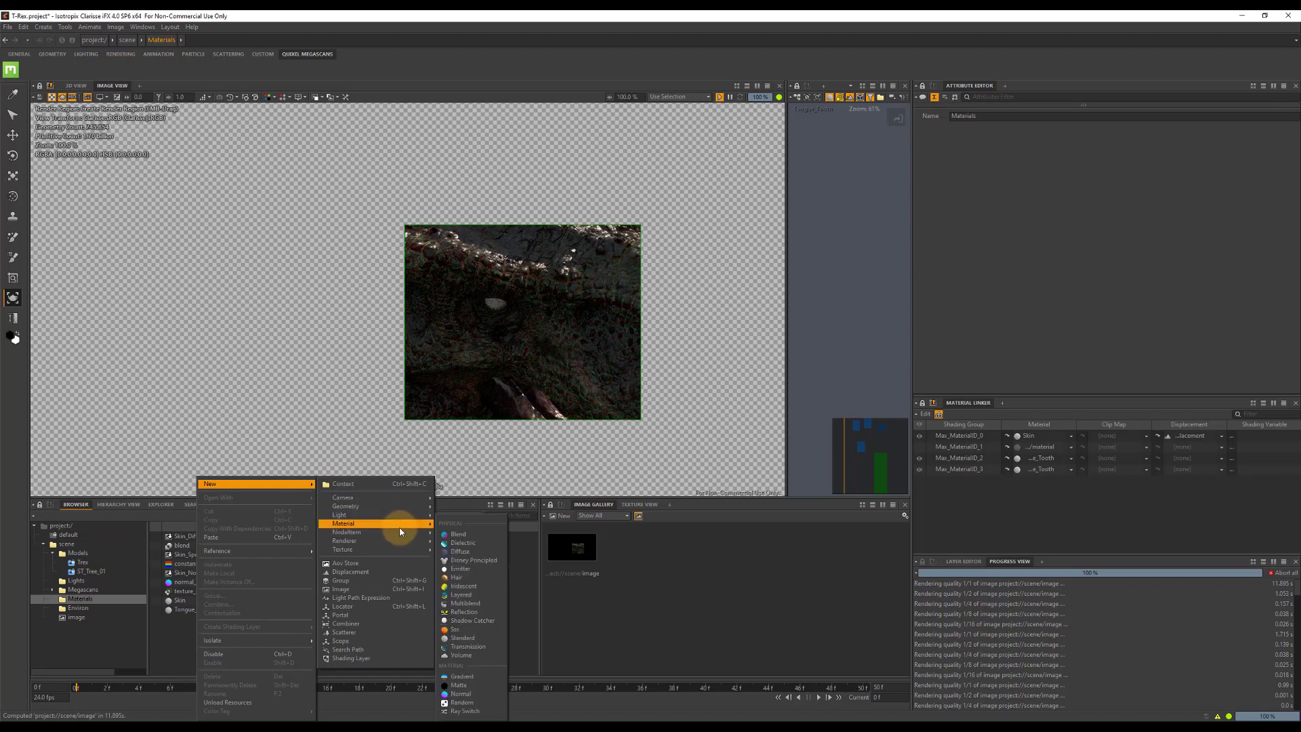
pyautogui.click(462, 637)
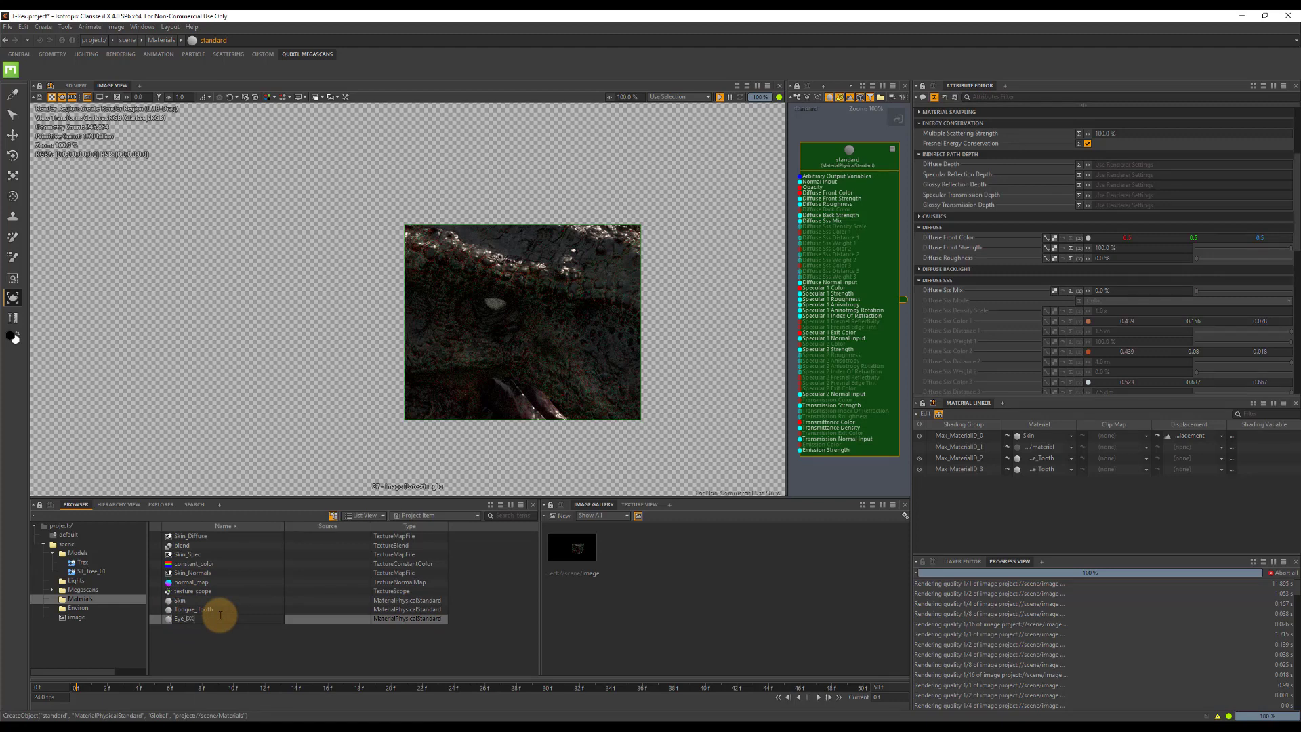
pyautogui.press('Return')
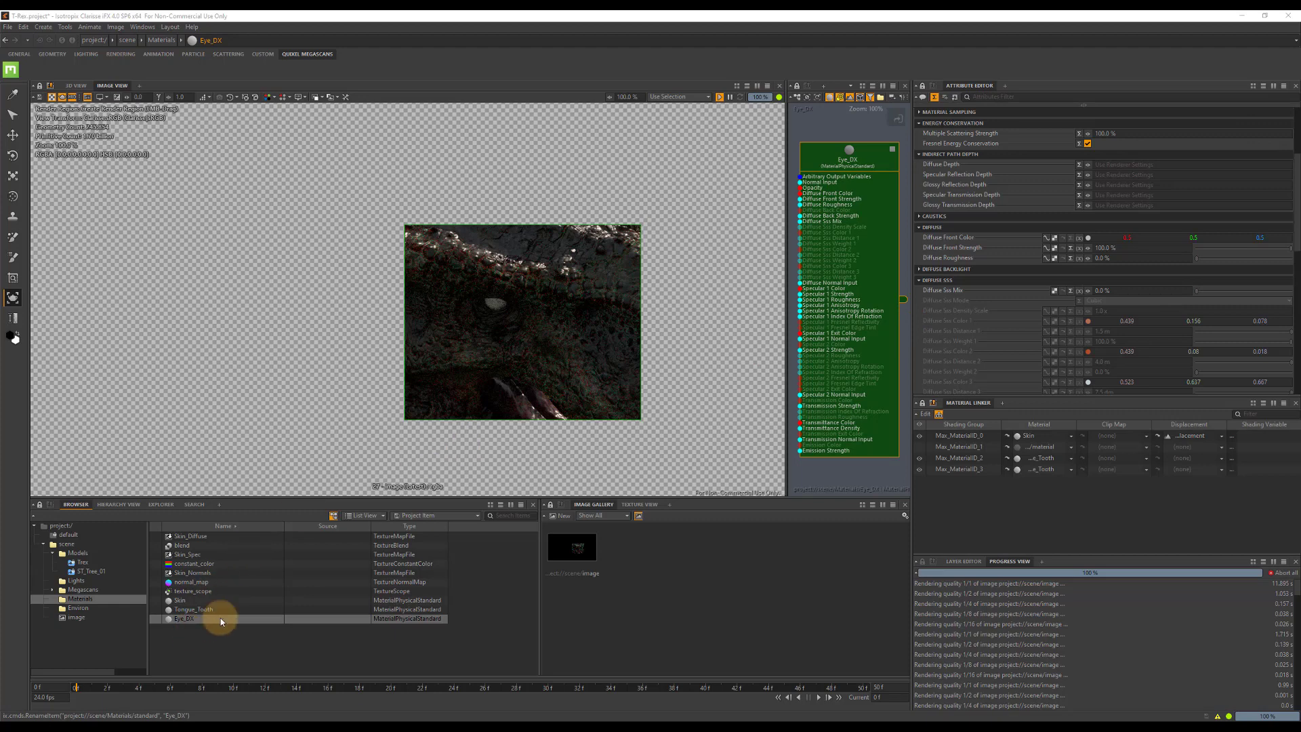
# Select the T-Rex's eye mesh in the rendered image and assign the Eye_DX material to its Max_MaterialID_0 shading group.
pyautogui.click(13, 115)
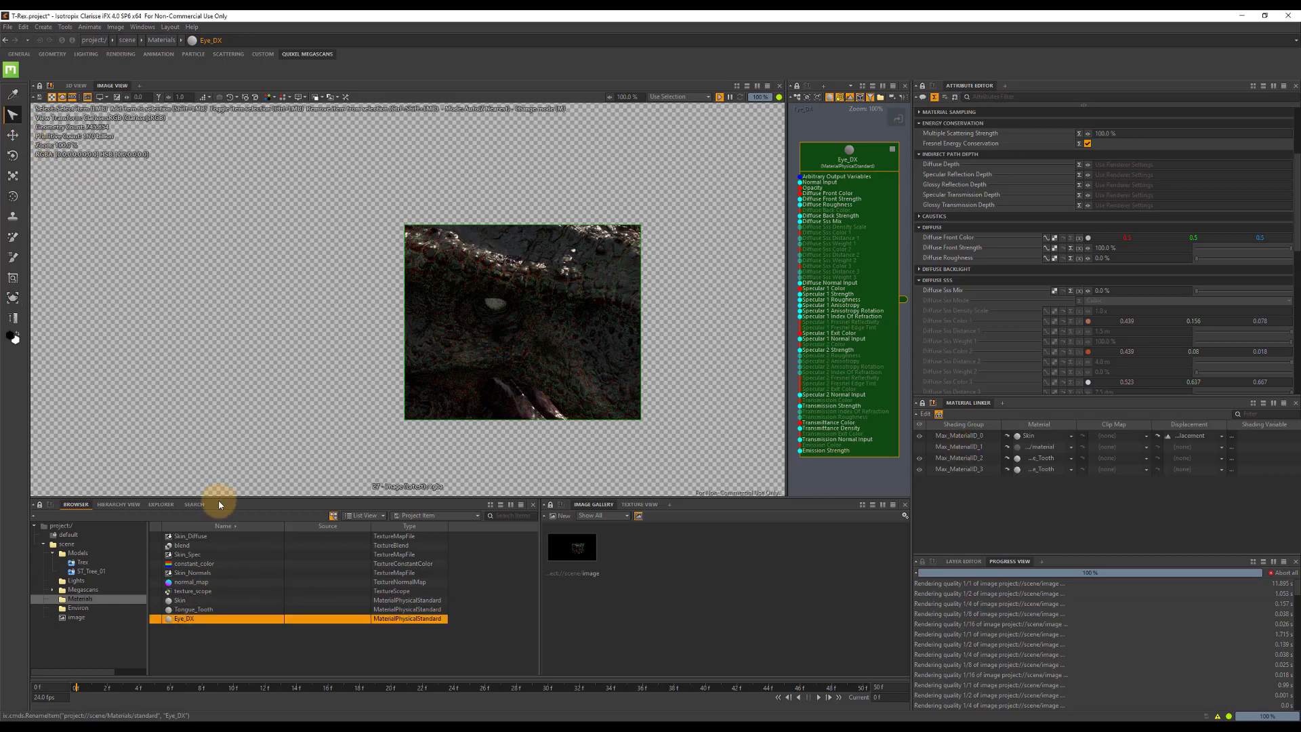
pyautogui.click(499, 306)
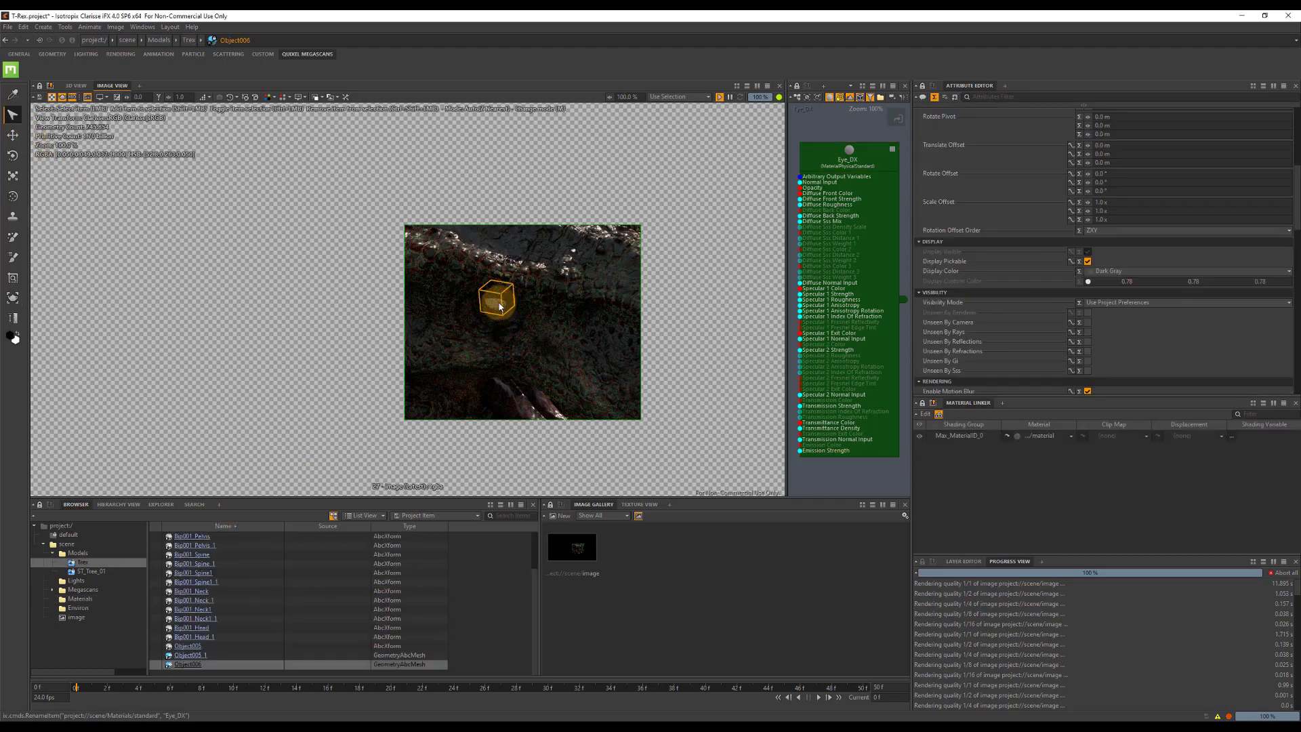
pyautogui.click(1070, 437)
pyautogui.click(546, 358)
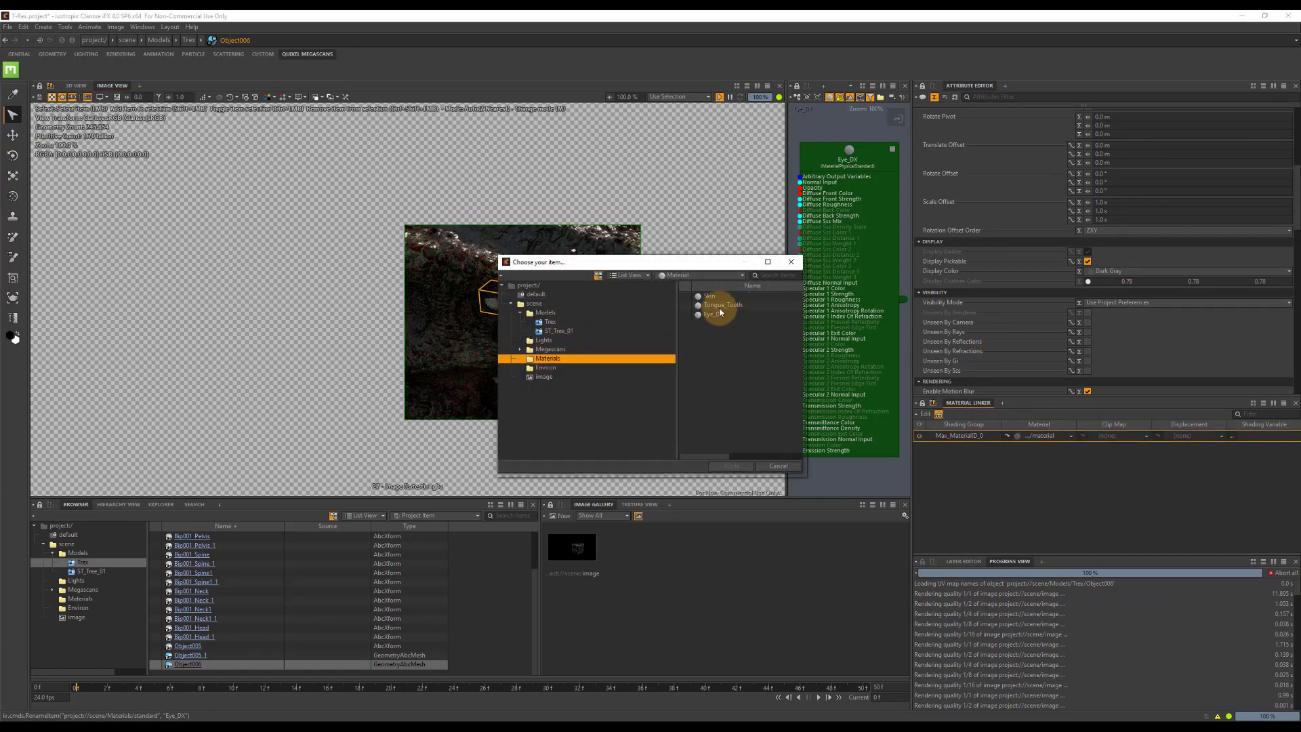
pyautogui.doubleClick(708, 314)
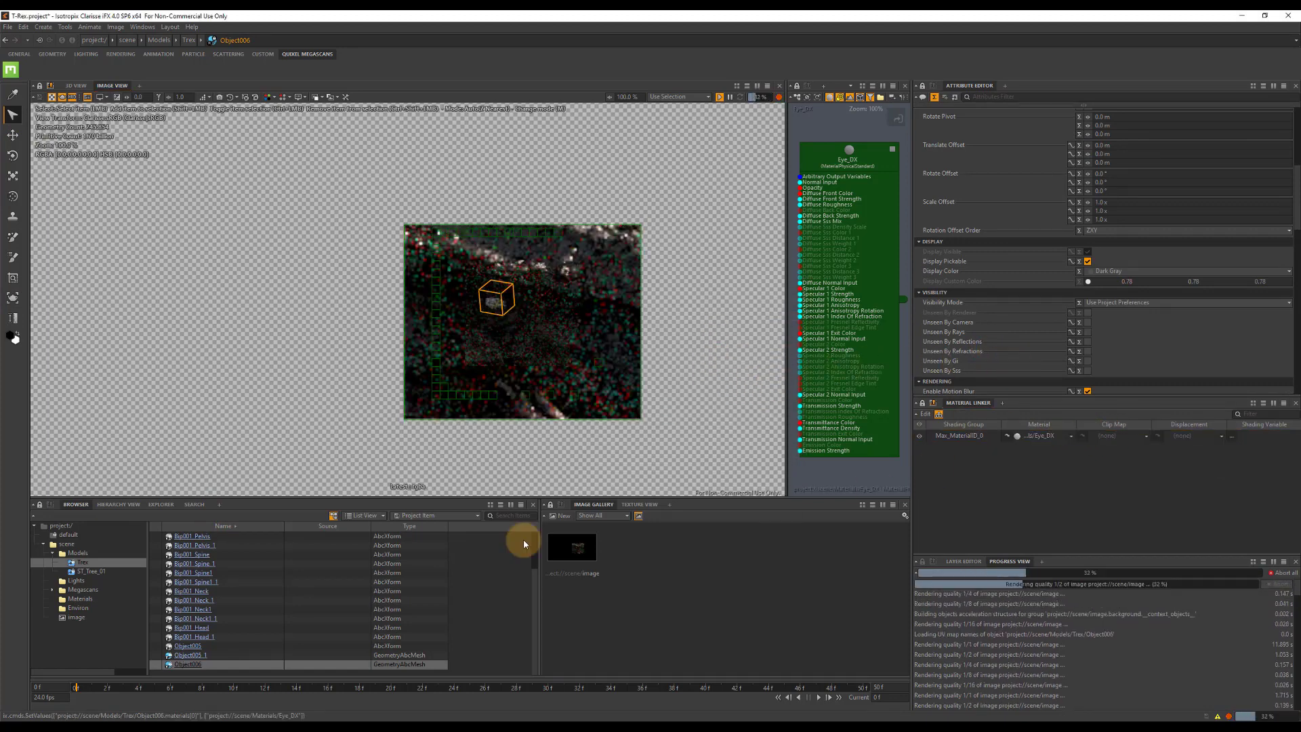
# Widen the material graph around Eye_DX and add a TextureMapFile node beside the material.
pyautogui.click(1007, 434)
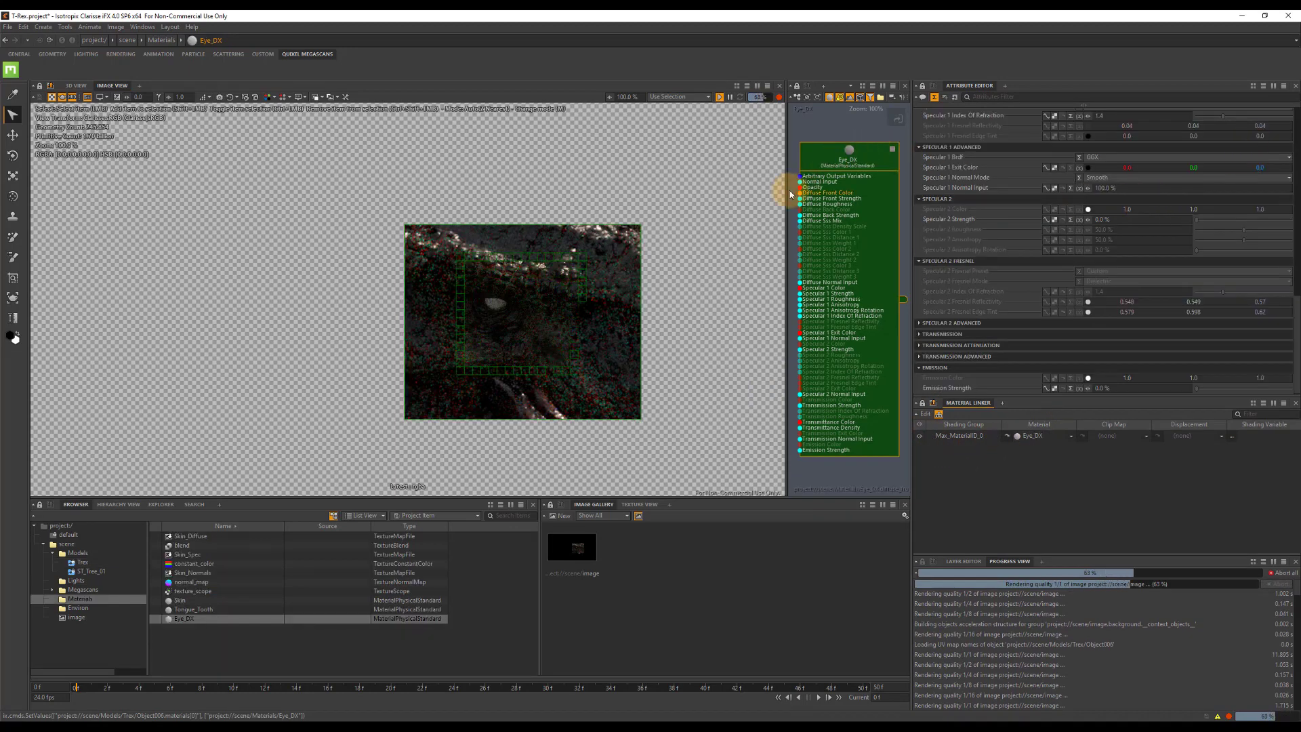
pyautogui.moveTo(784, 189); pyautogui.dragTo(811, 159)
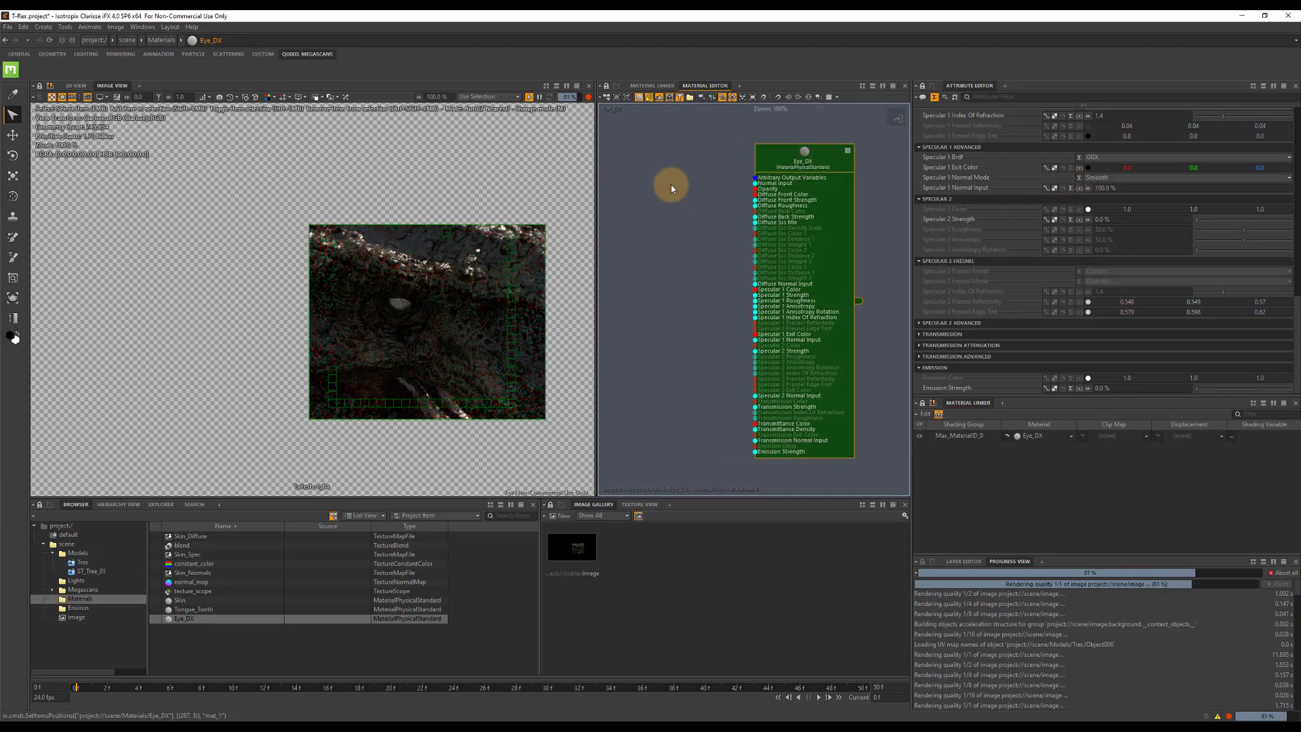
pyautogui.click(670, 184)
pyautogui.press('Tab')
pyautogui.write('TextureMap')
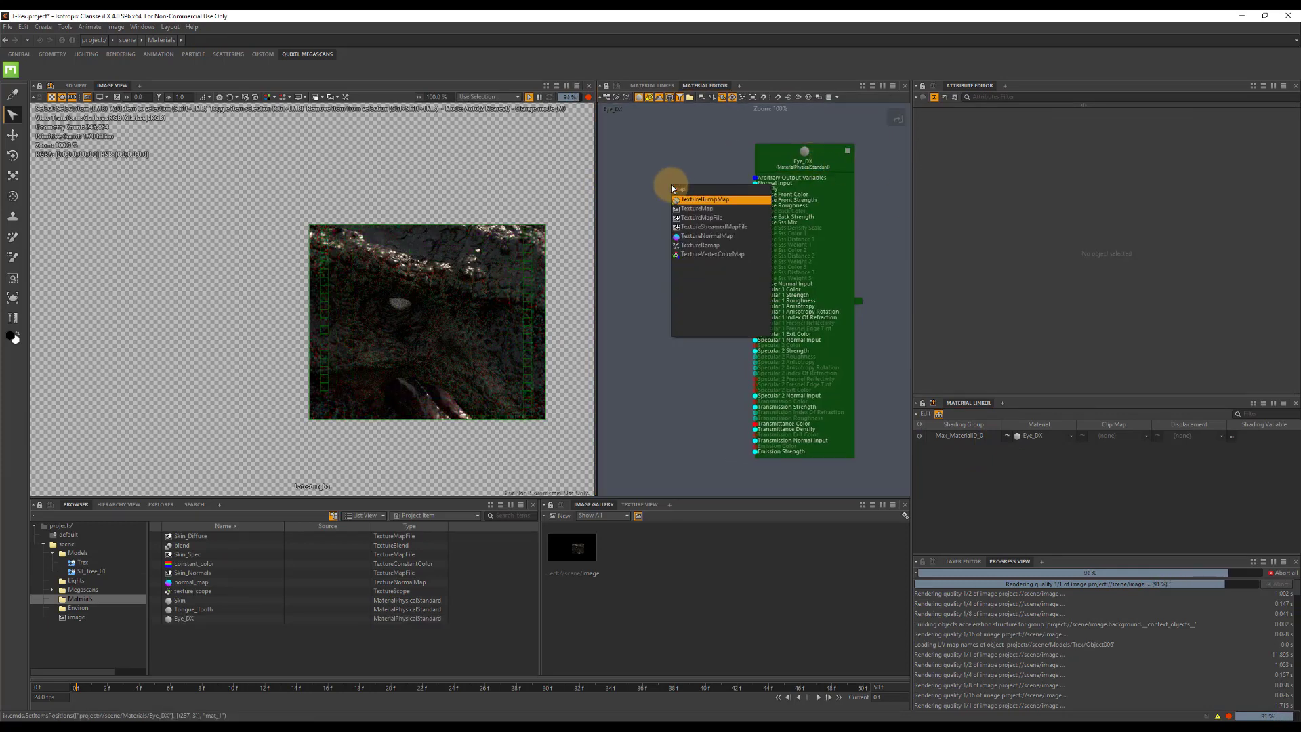
pyautogui.click(717, 220)
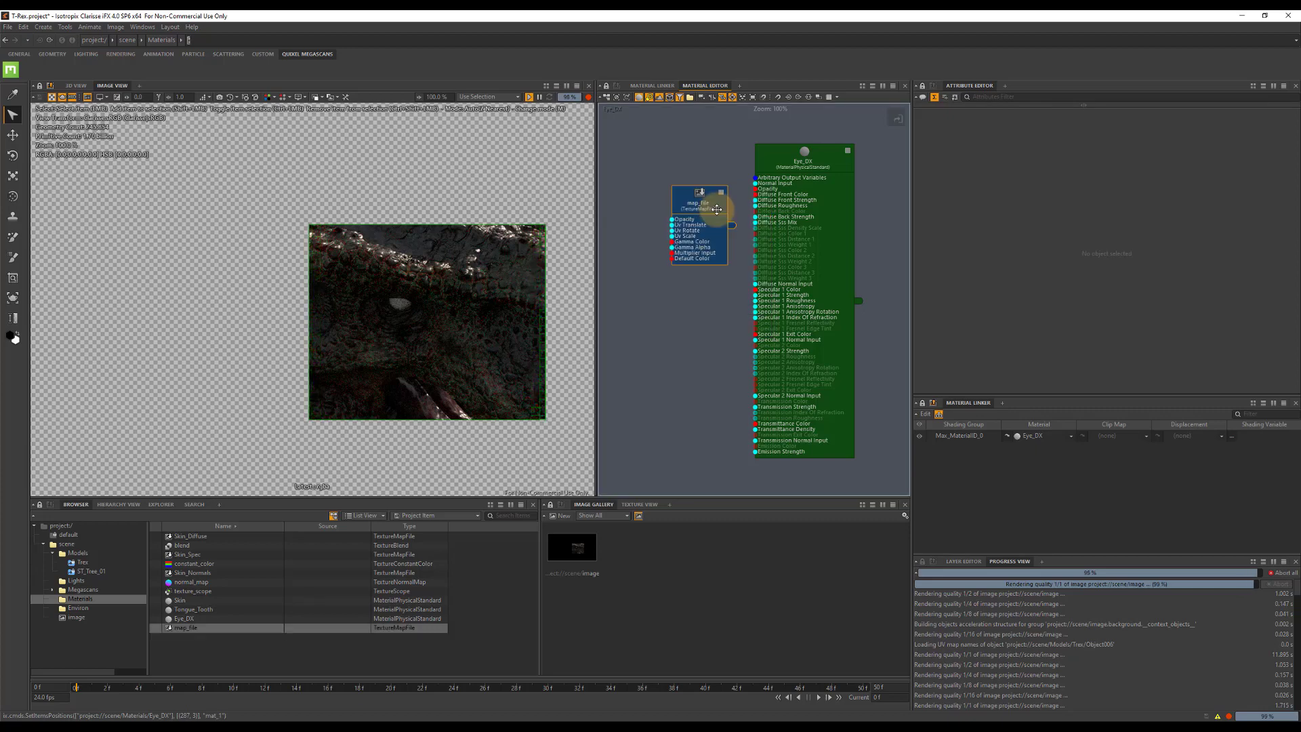
pyautogui.moveTo(696, 207); pyautogui.dragTo(631, 197)
# Rename the new map file node Eye_Diffuse and connect its output to Eye_DX's Diffuse Front Color.
pyautogui.doubleClick(630, 197)
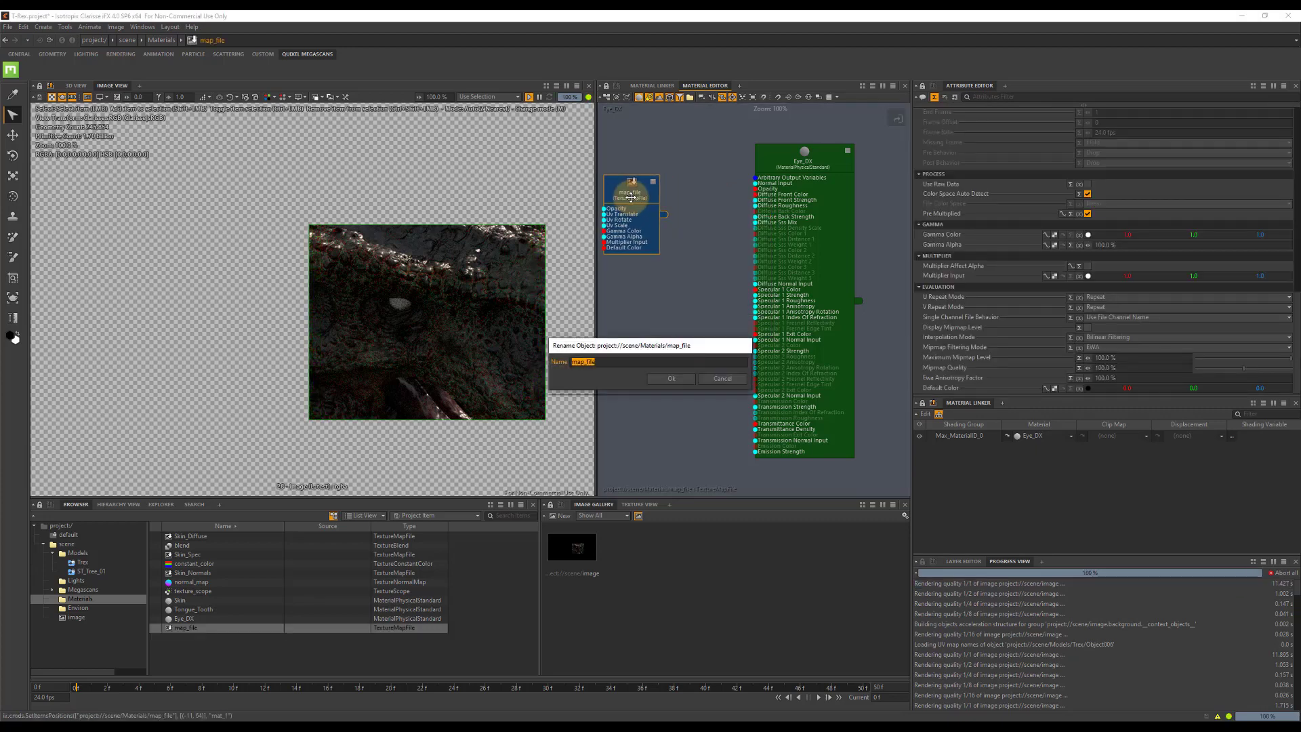
pyautogui.write('Eye_Diffuse')
pyautogui.press('Return')
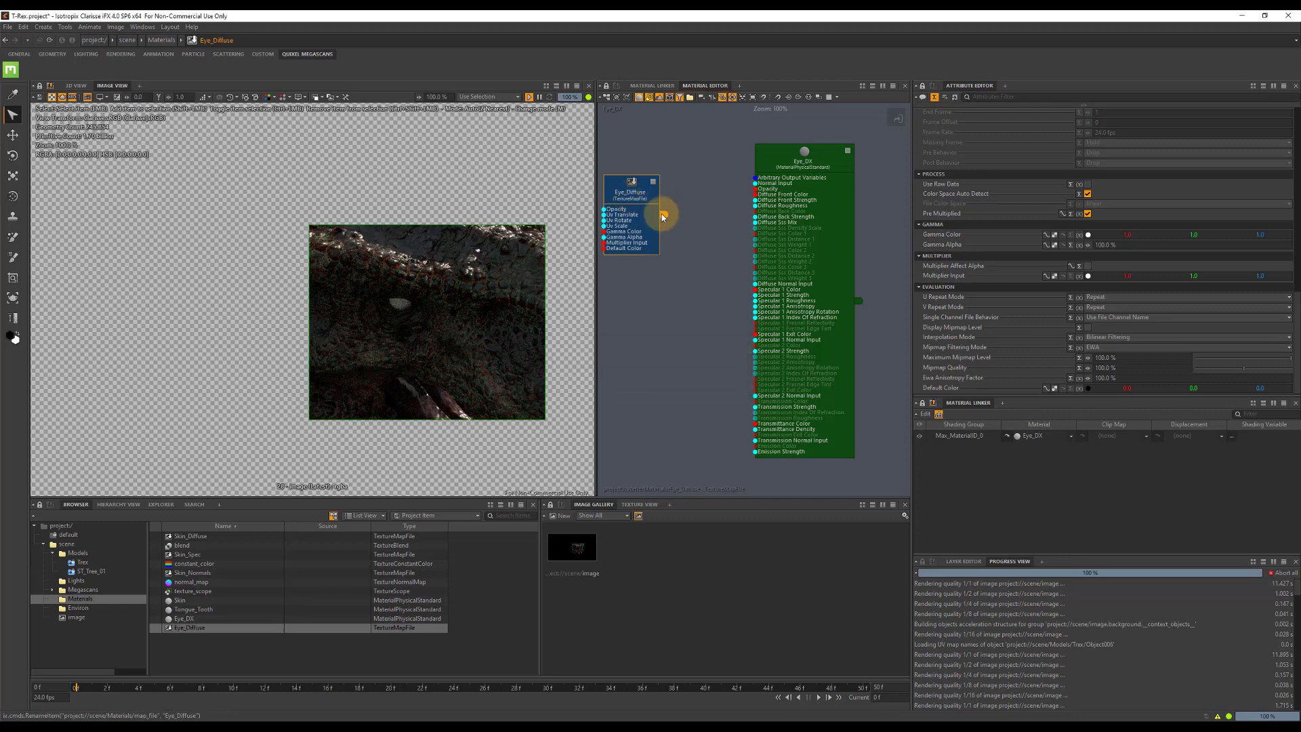
pyautogui.moveTo(663, 216); pyautogui.dragTo(755, 195)
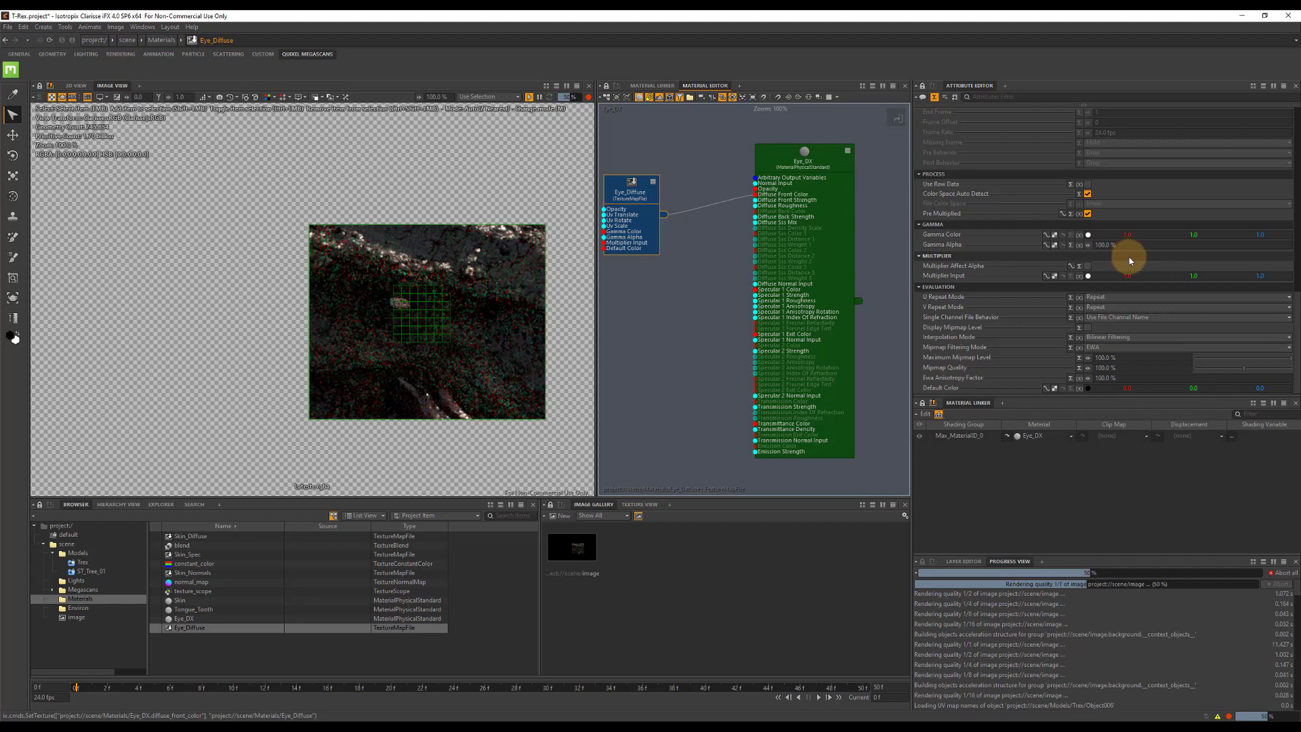
# Load eye_0084_c.jpg from the T-Rex textures folder in Downloads as the Eye_Diffuse map's file.
pyautogui.click(1296, 243)
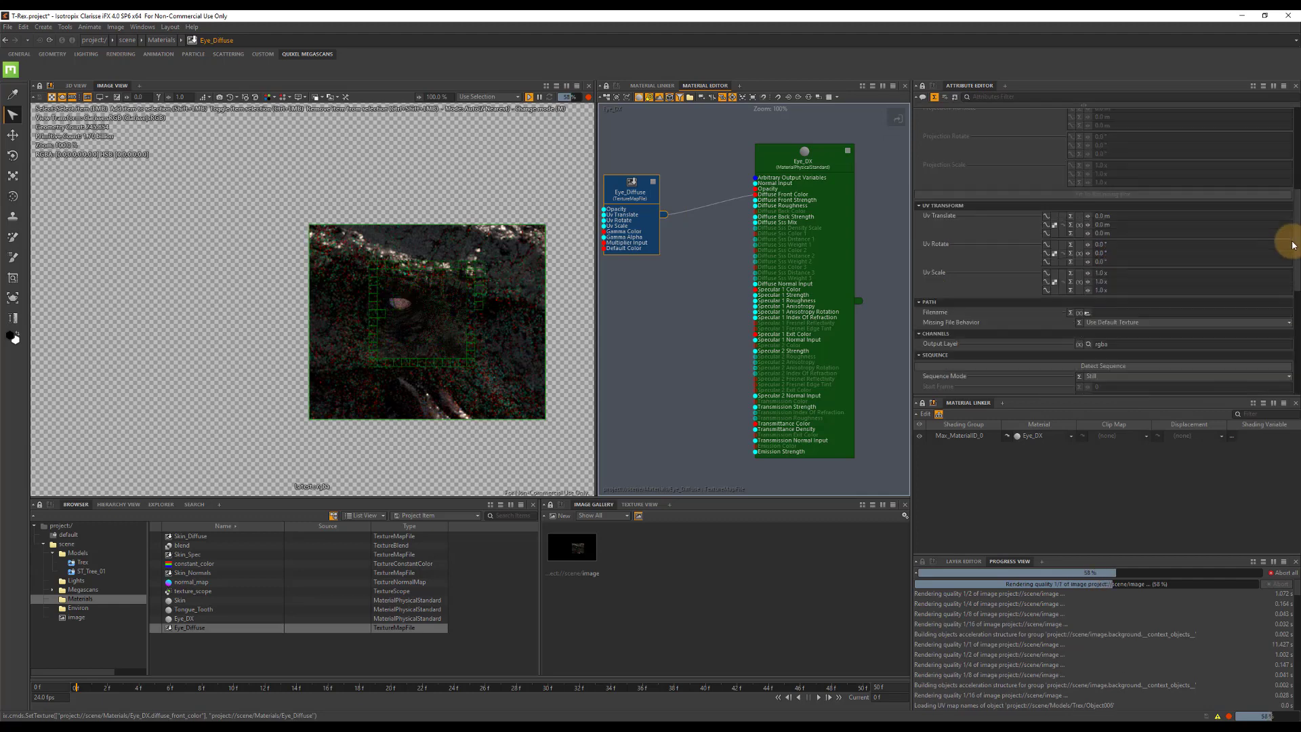
pyautogui.scroll(-3, 1119, 272)
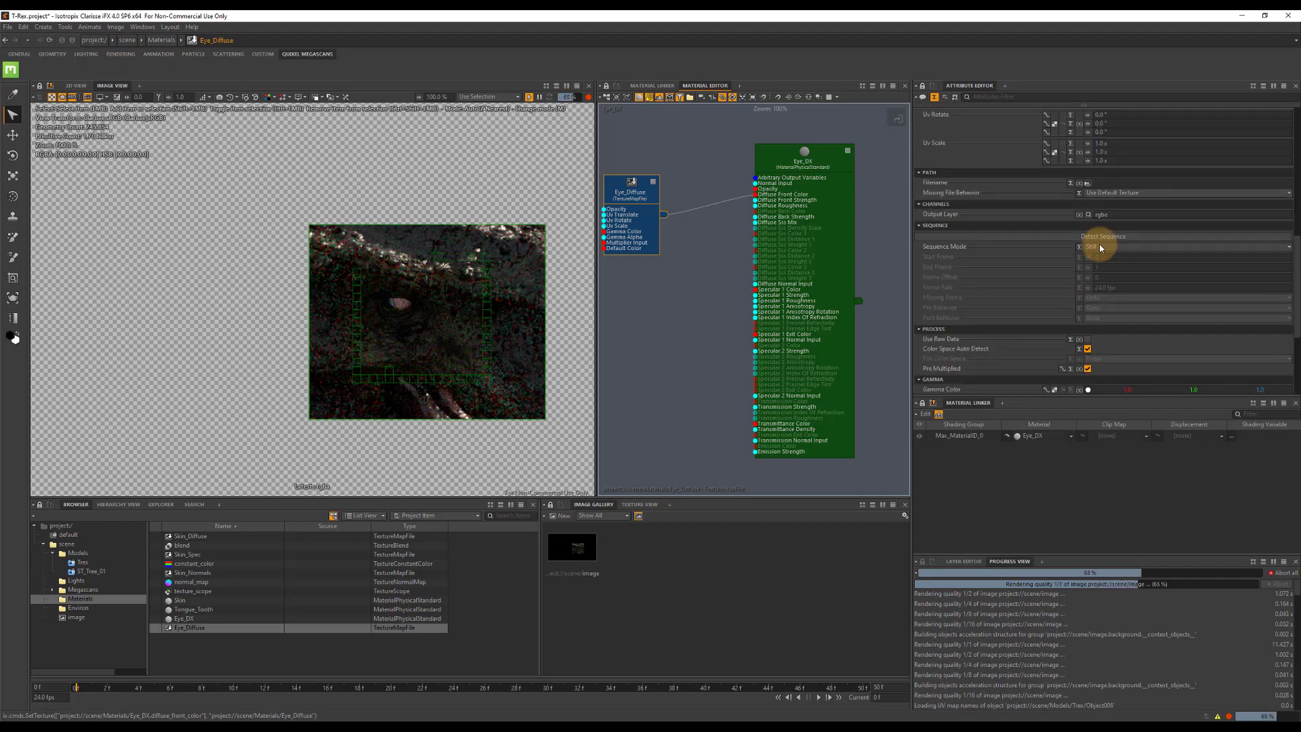
pyautogui.click(1087, 182)
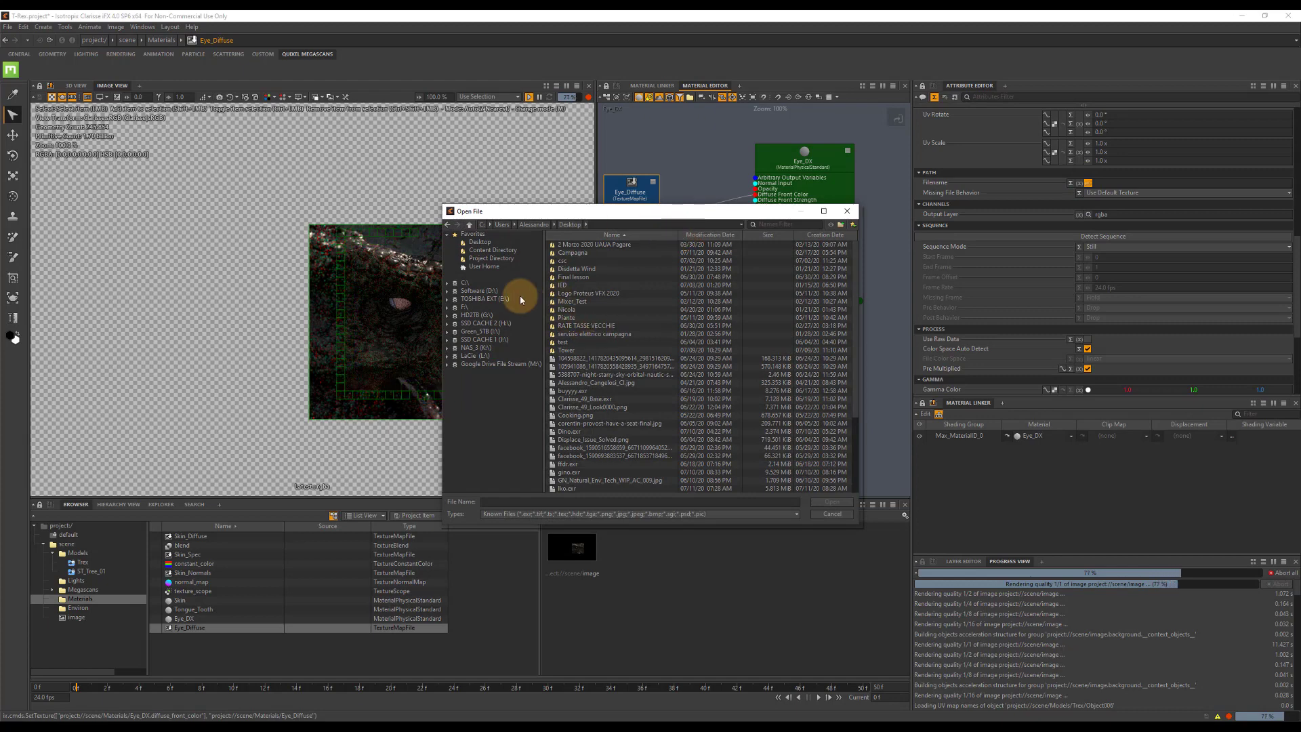
pyautogui.click(484, 266)
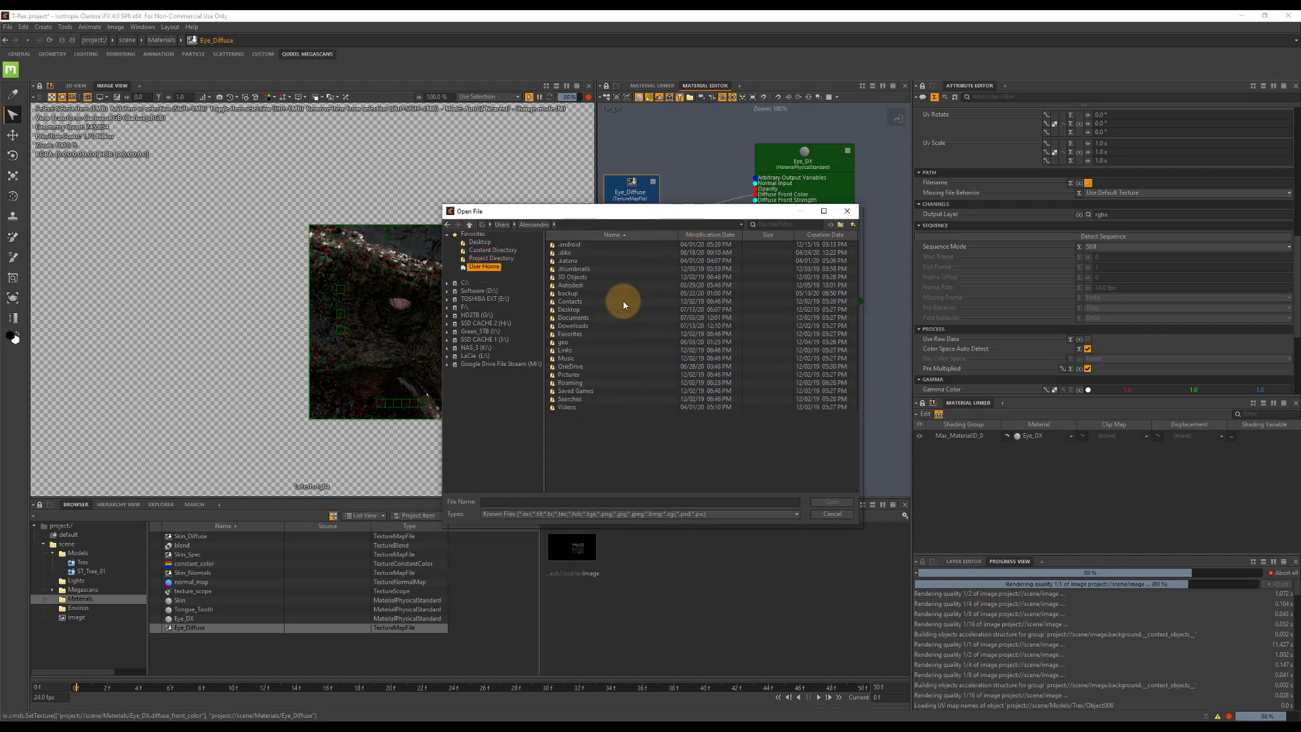
pyautogui.doubleClick(574, 327)
pyautogui.doubleClick(616, 361)
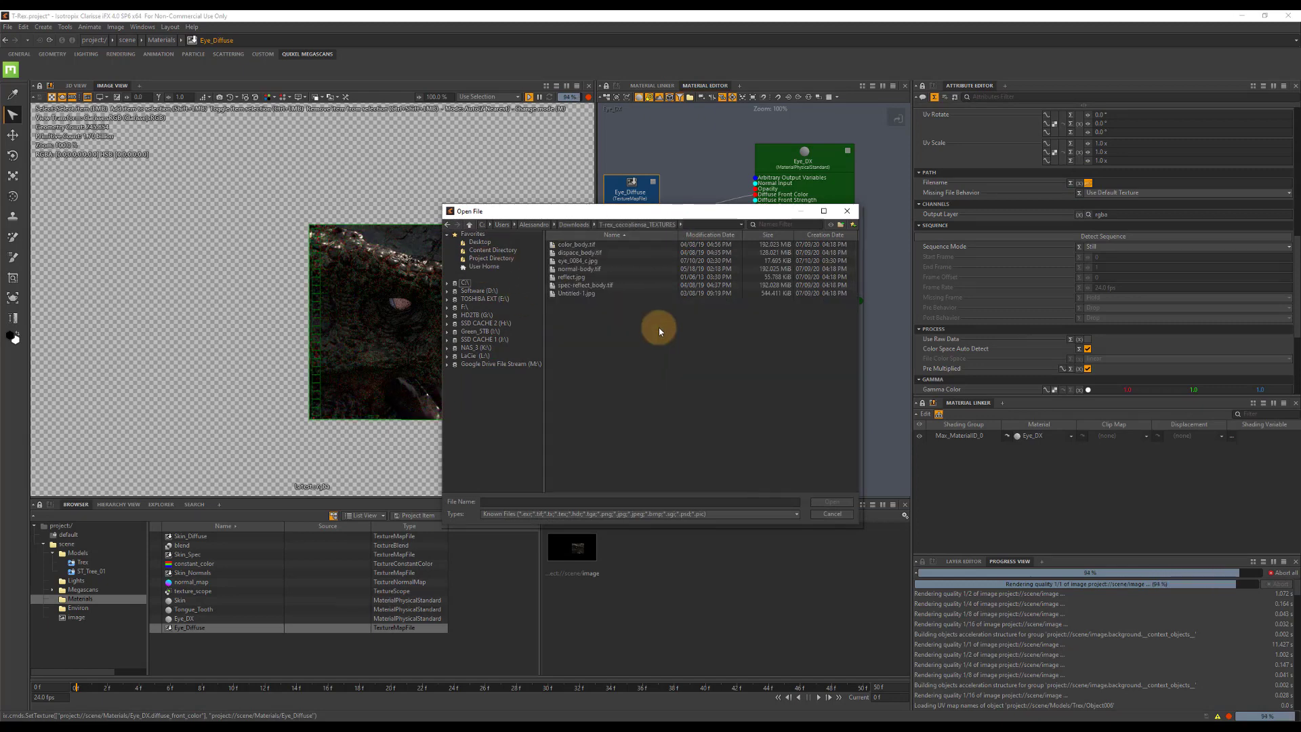
pyautogui.doubleClick(574, 260)
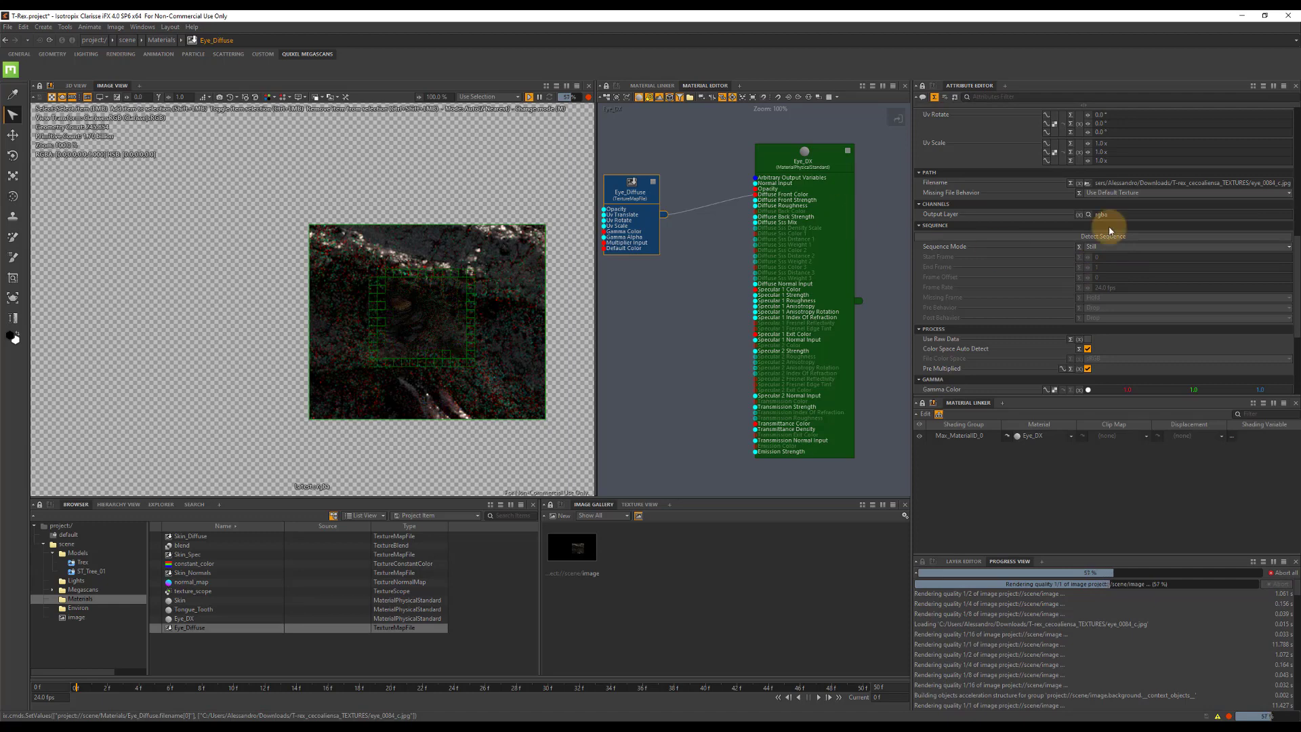
# Set the Eye_Diffuse texture's Projection to Spherical and its Axis to X.
pyautogui.scroll(5, 1149, 205)
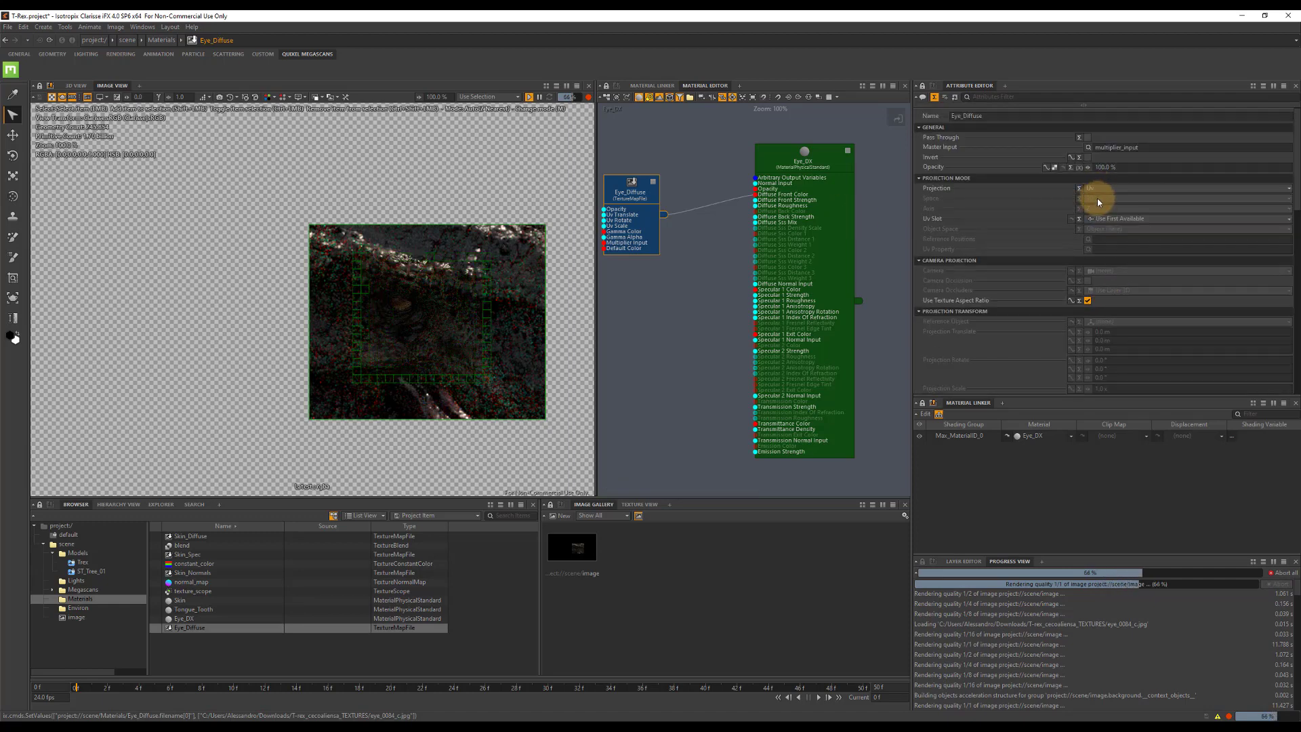
pyautogui.click(1099, 189)
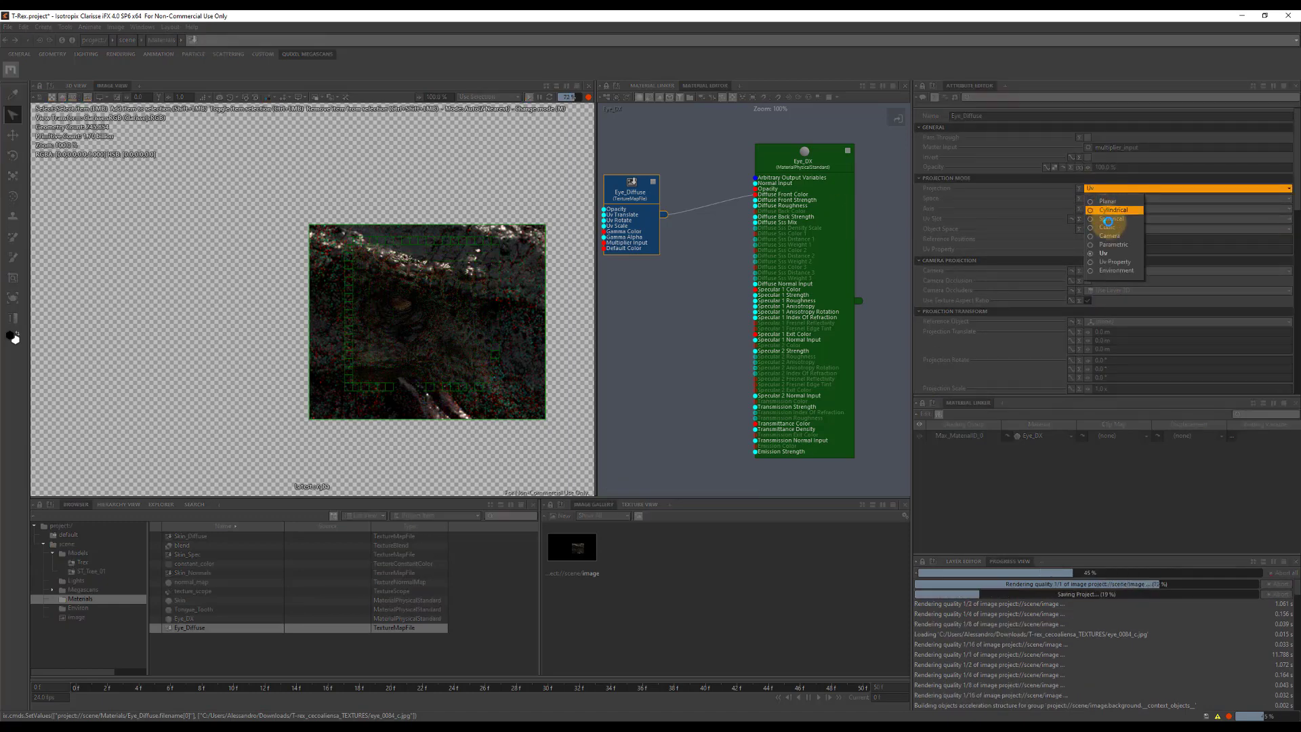
pyautogui.click(1110, 218)
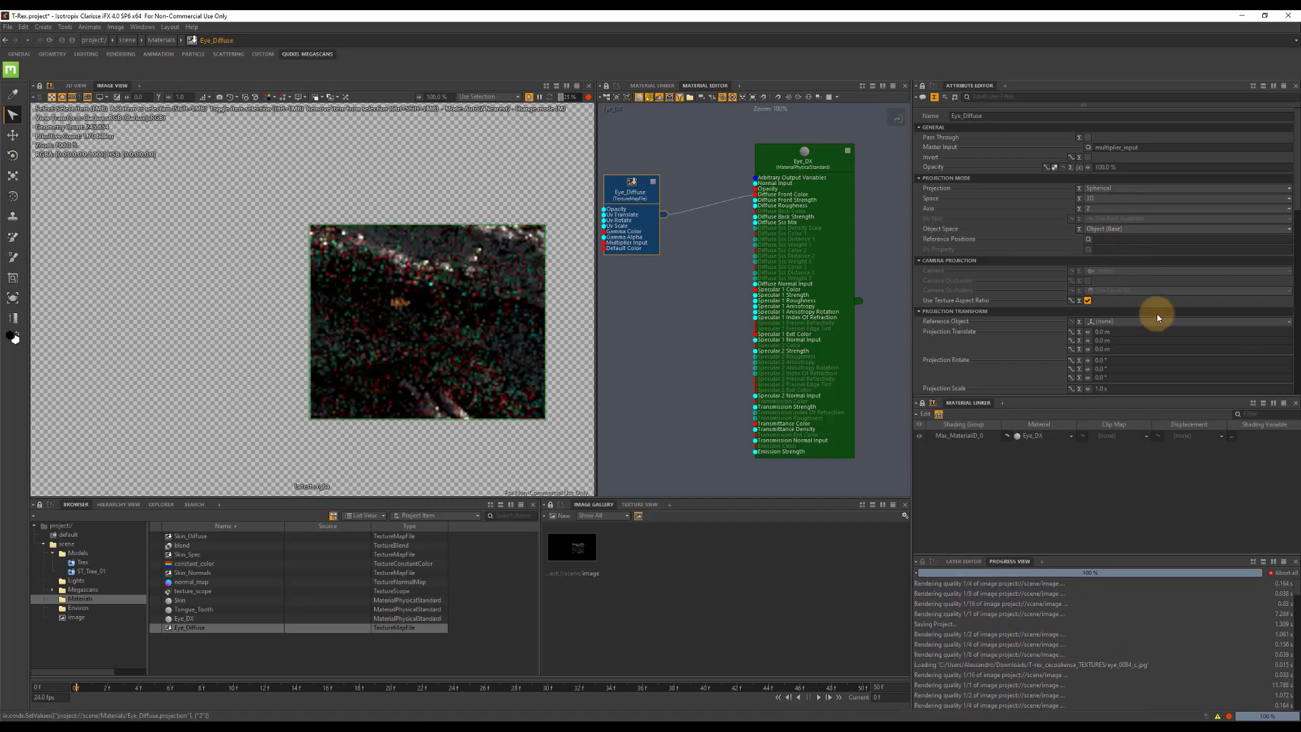
pyautogui.scroll(-3, 1159, 311)
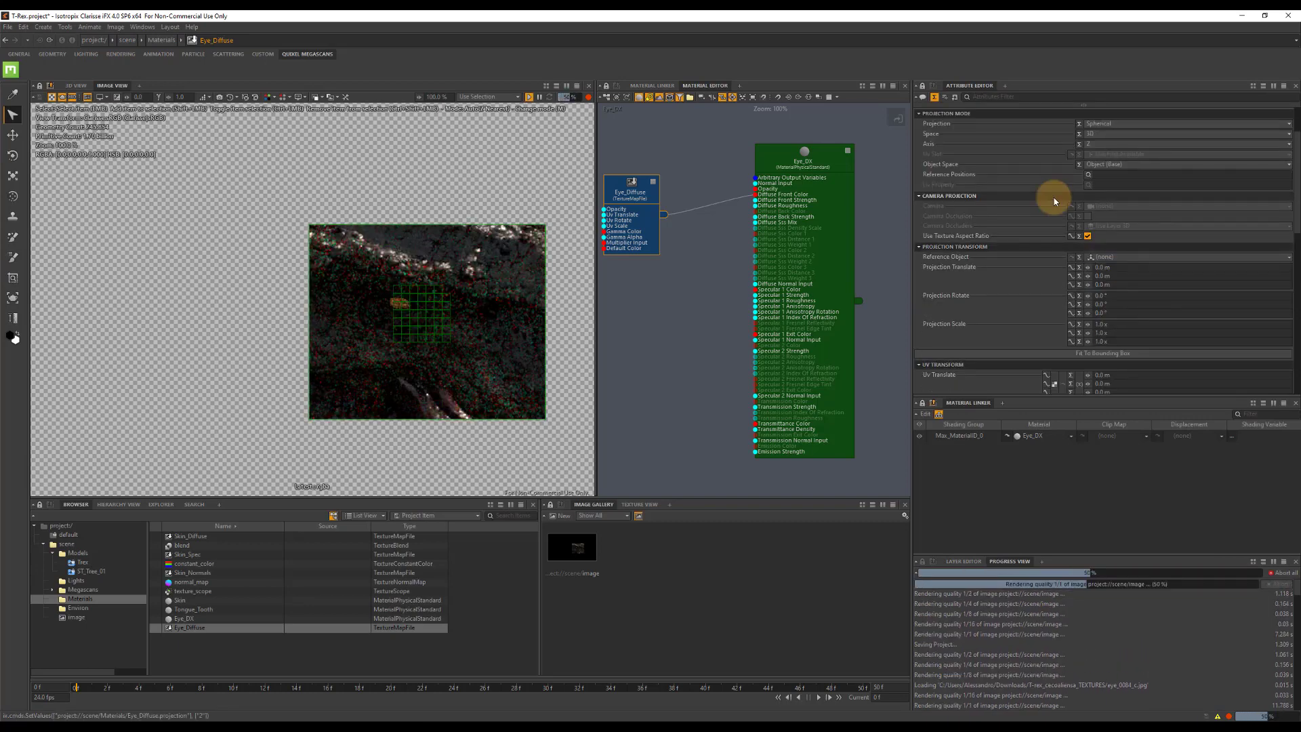
pyautogui.scroll(3, 1084, 156)
pyautogui.click(1096, 208)
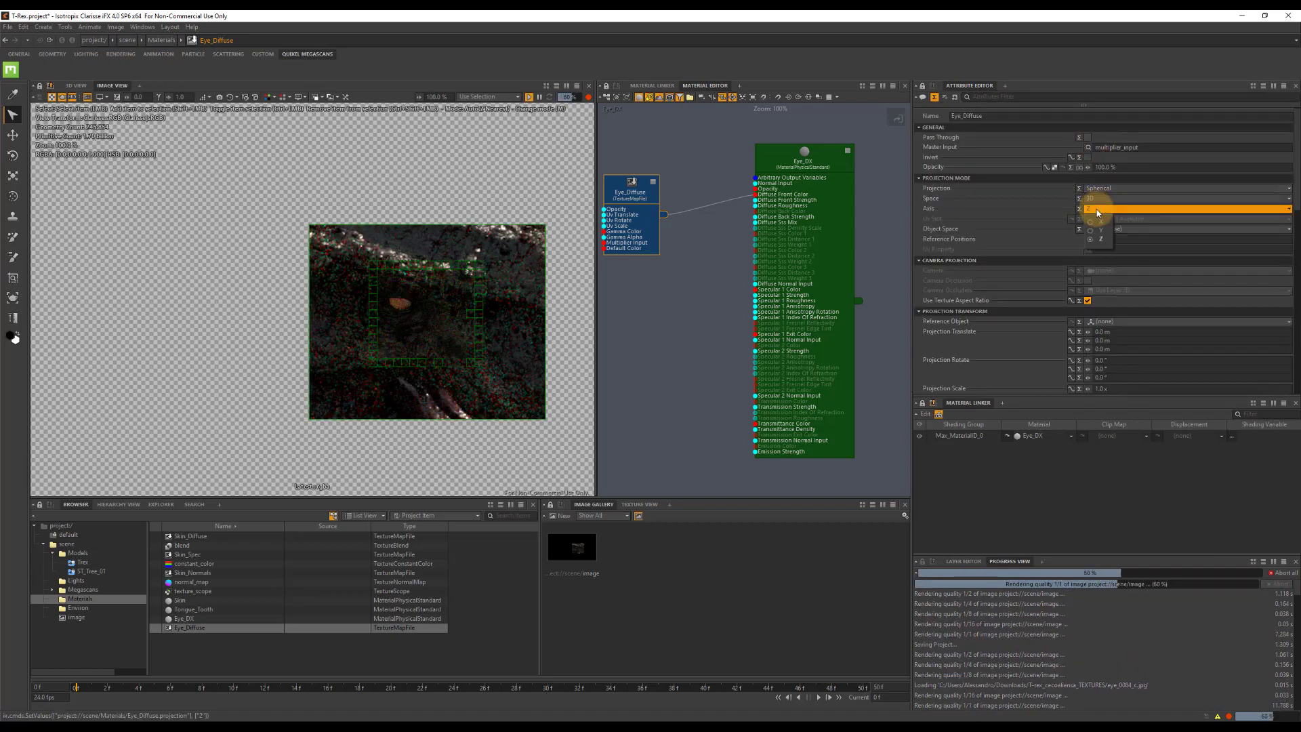
pyautogui.click(1096, 219)
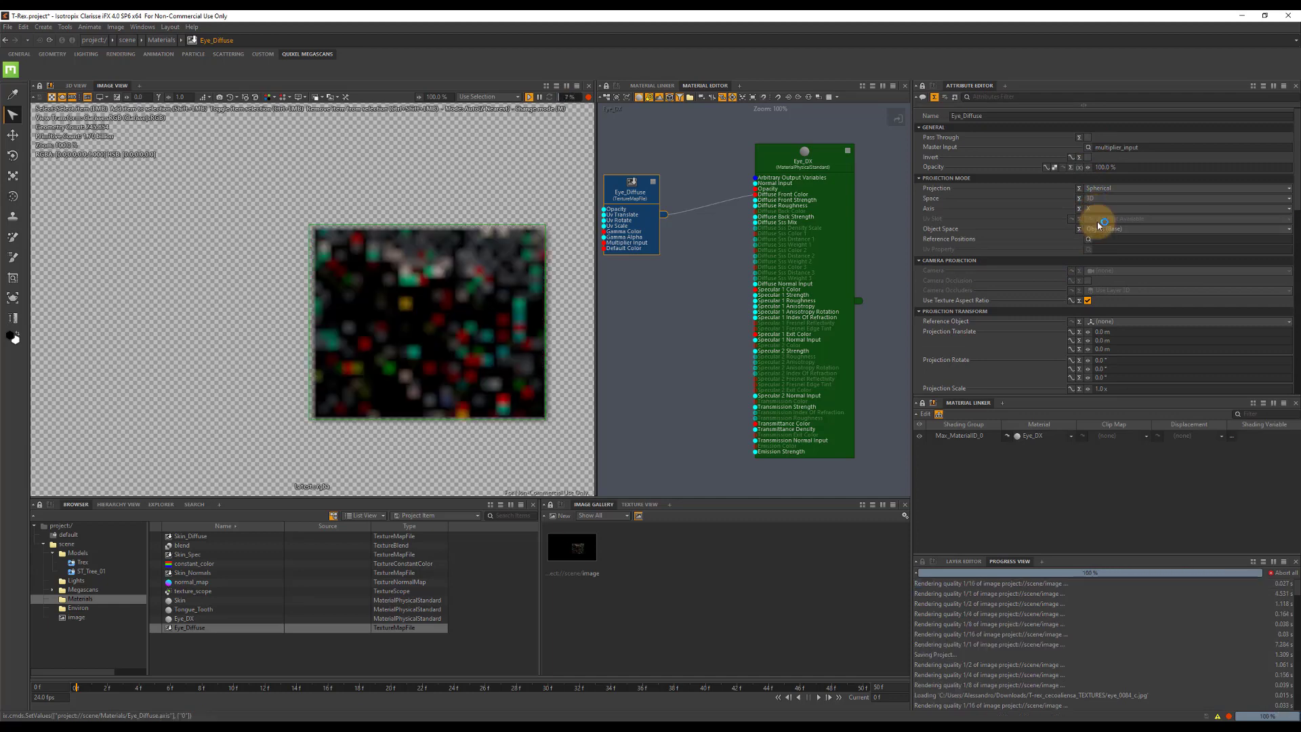
# Fit the Eye_Diffuse projection to the bounding box of the eye mesh in the Trex model.
pyautogui.scroll(-4, 1140, 275)
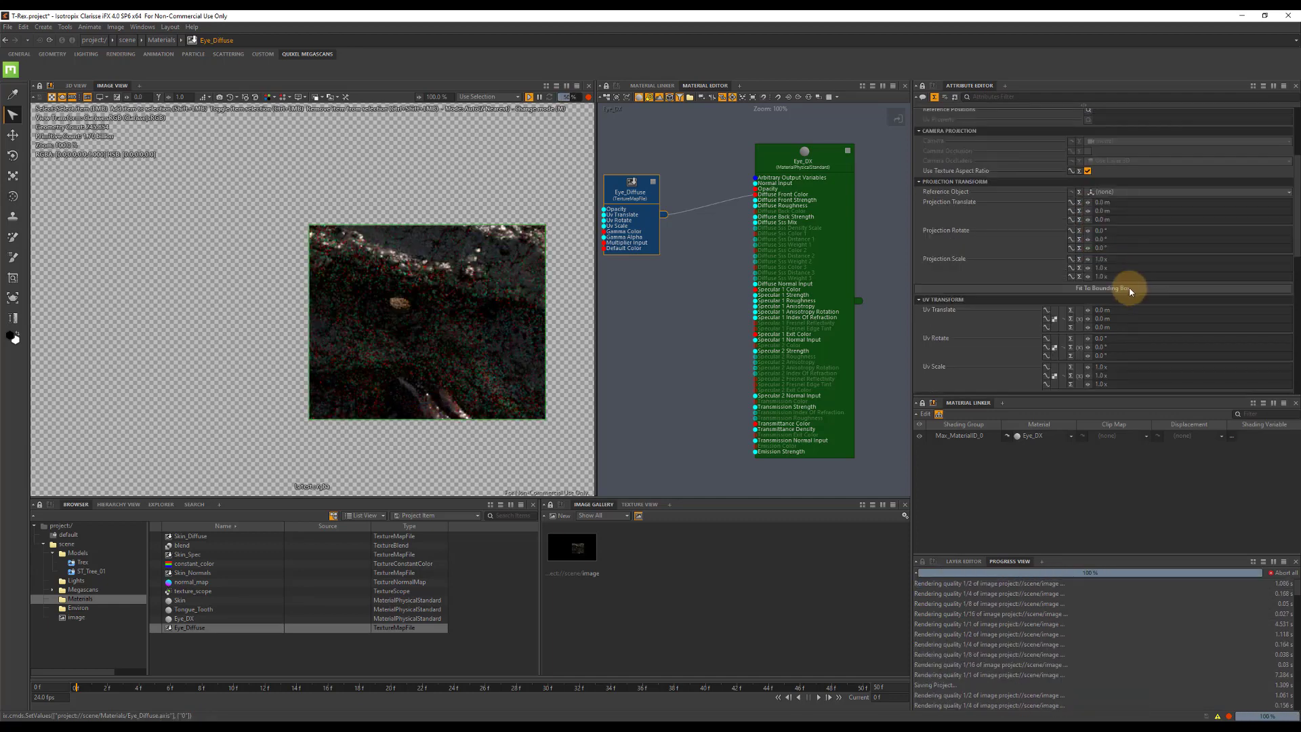
pyautogui.click(1129, 288)
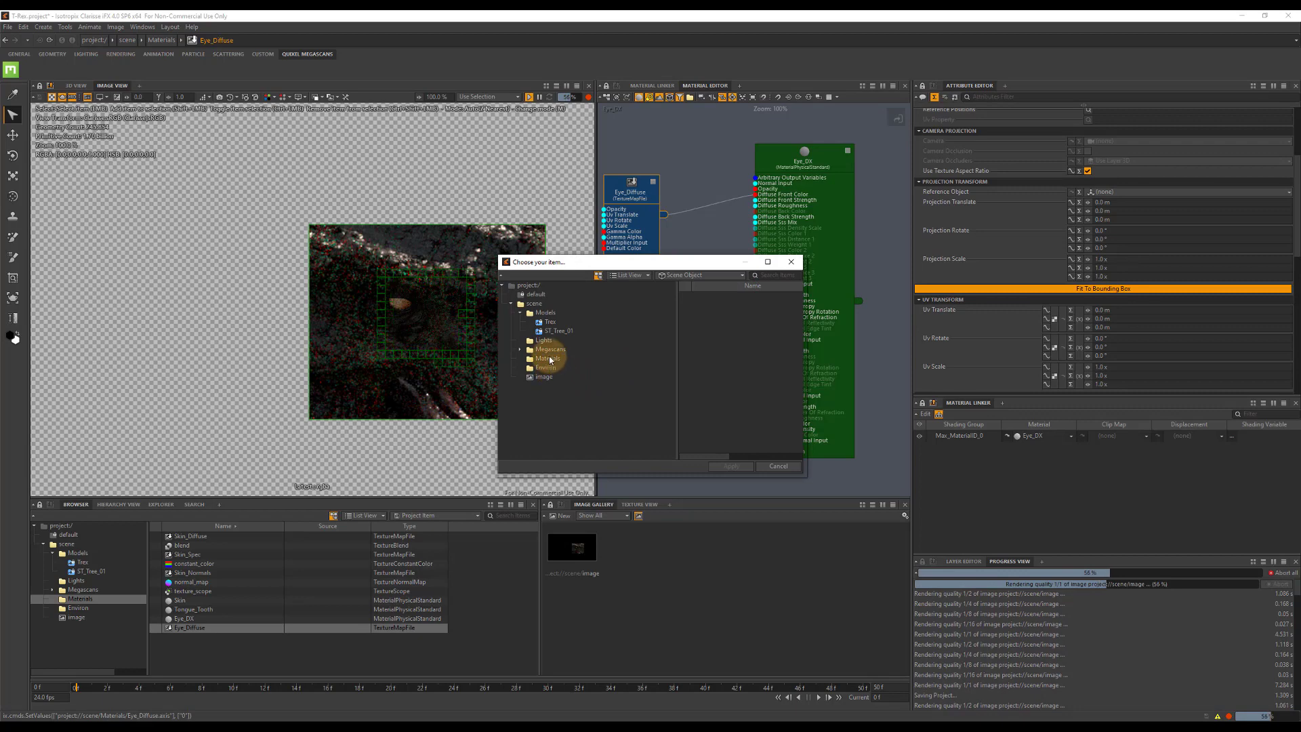
pyautogui.click(555, 331)
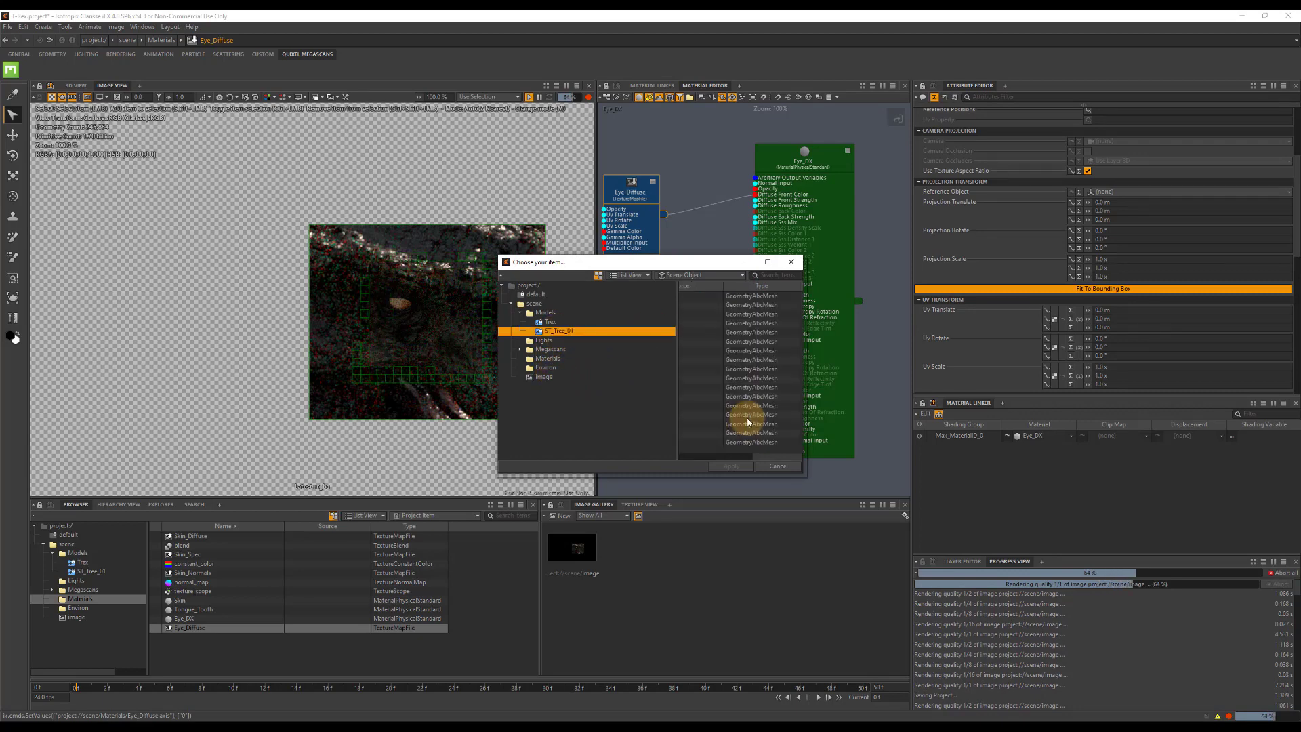
pyautogui.click(693, 455)
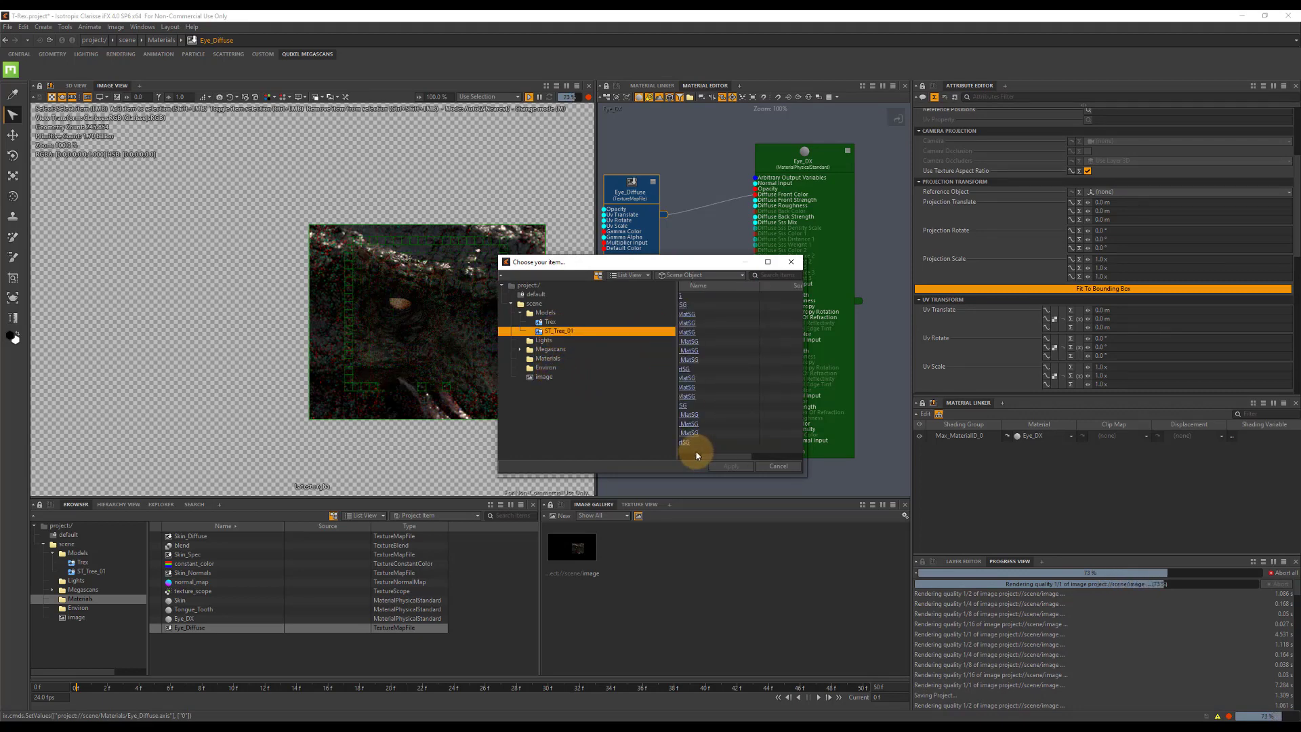
pyautogui.click(551, 324)
pyautogui.doubleClick(719, 325)
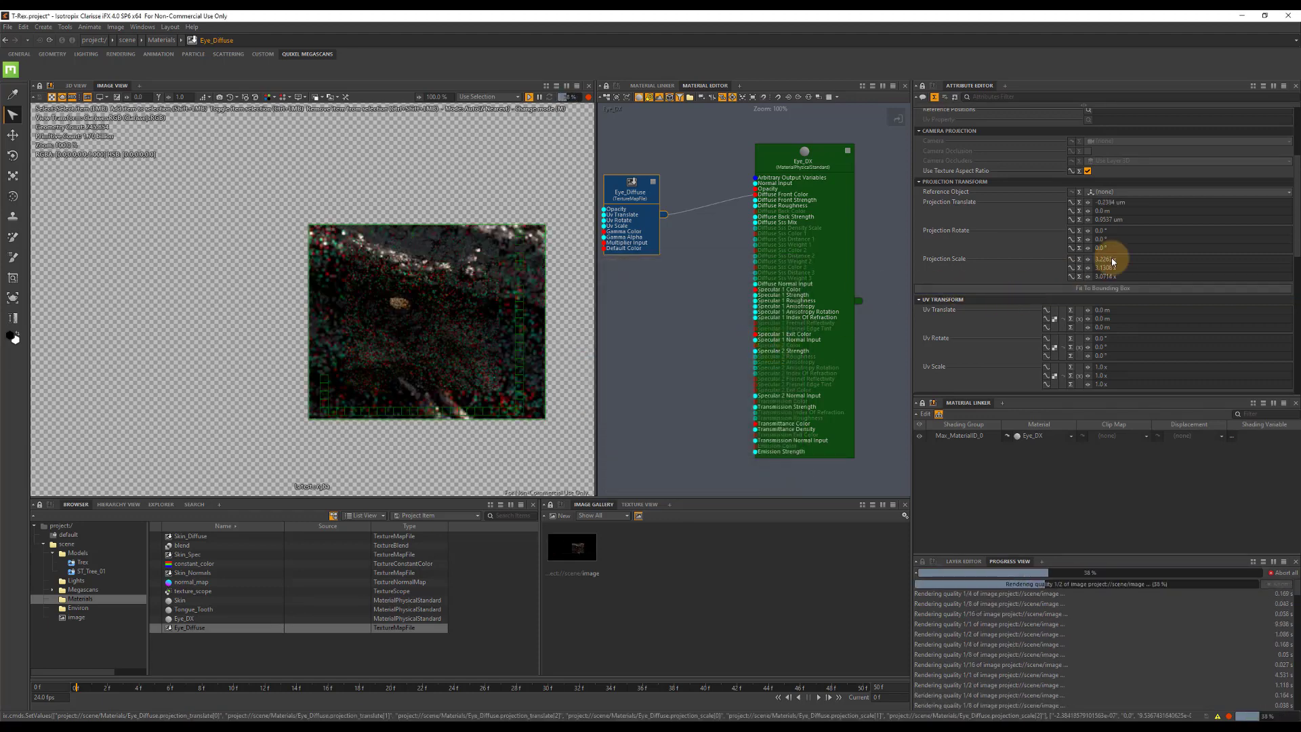
pyautogui.click(1163, 286)
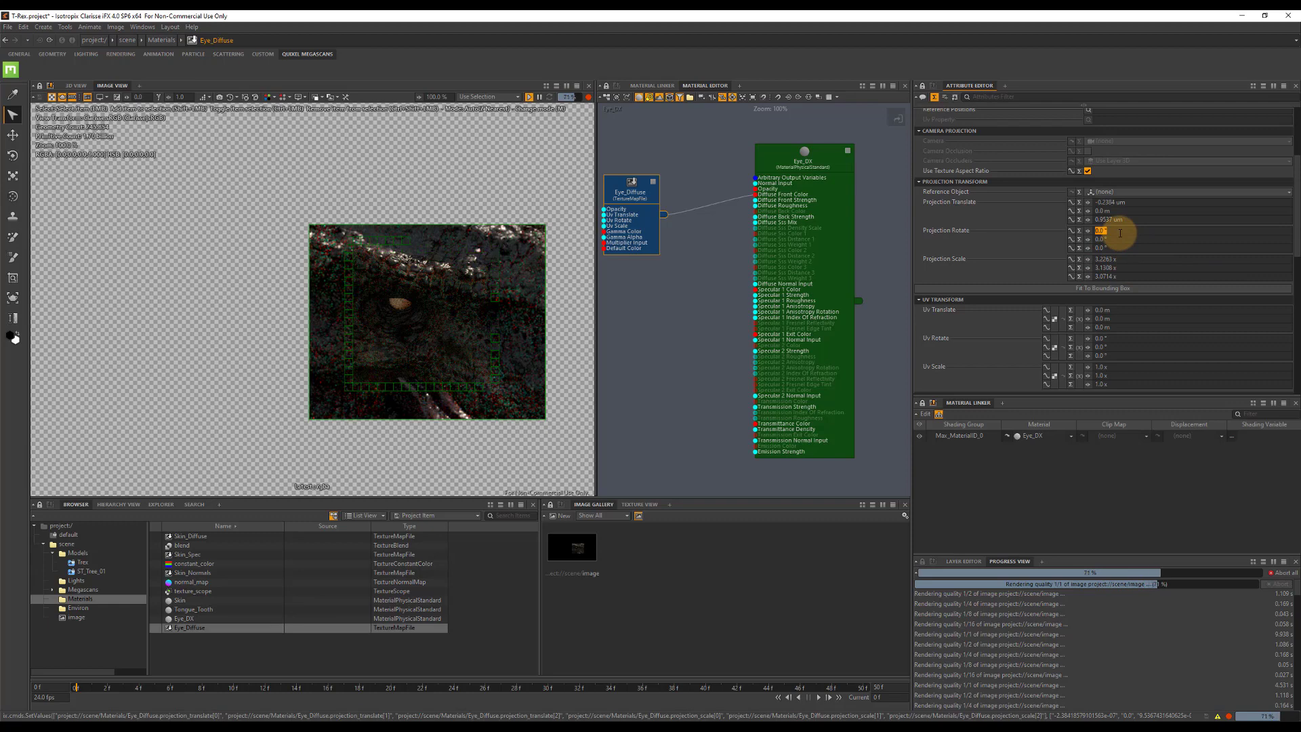
# Set the Eye_Diffuse texture's Projection Rotate to 65° on the first axis and 80° on the second.
pyautogui.click(1120, 233)
pyautogui.write('65')
pyautogui.press('Tab')
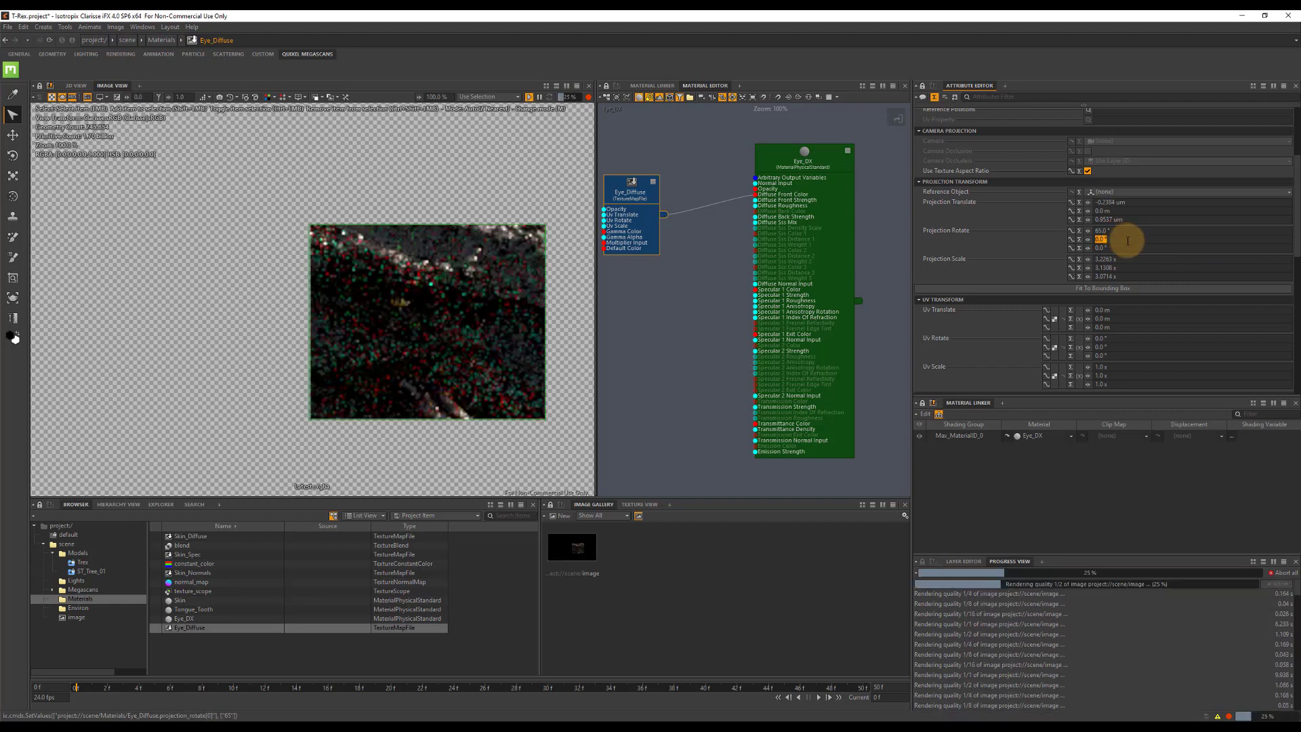
pyautogui.write('80')
pyautogui.press('Tab')
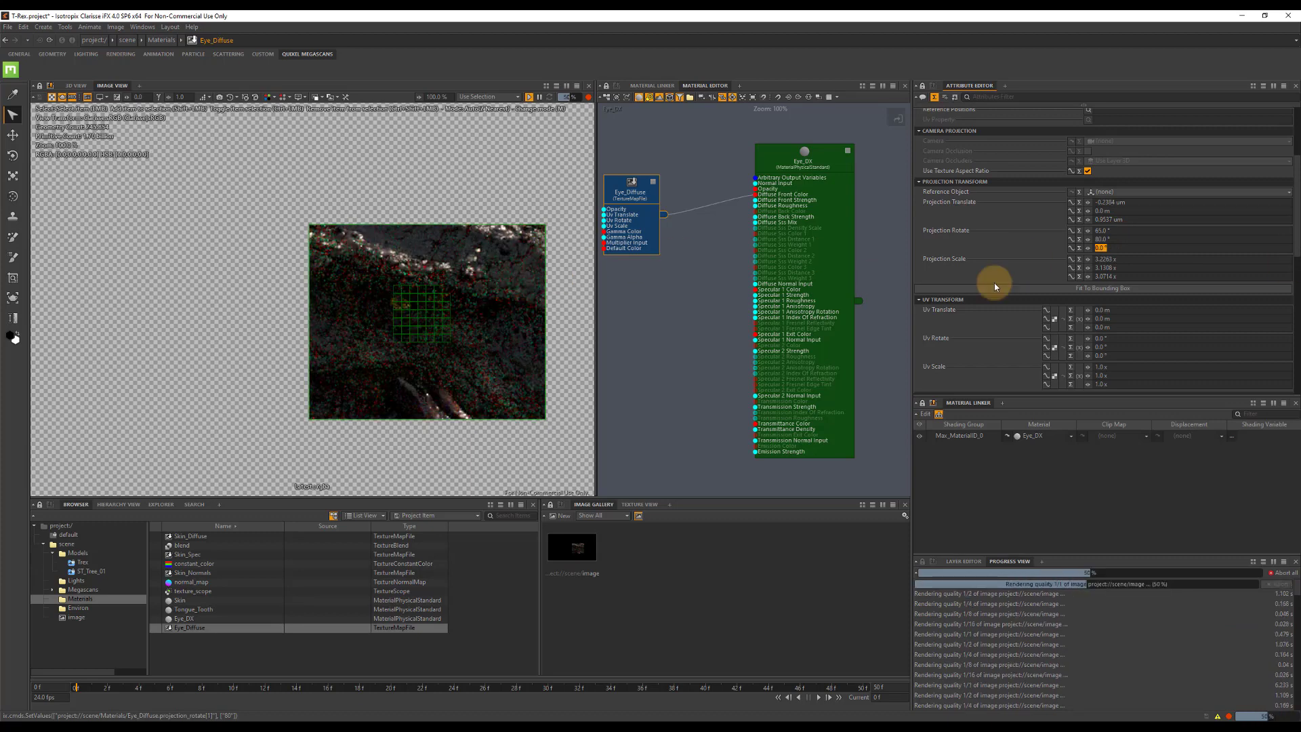
# Set the Eye_DX material's Specular 1 Roughness to 5%.
pyautogui.click(779, 160)
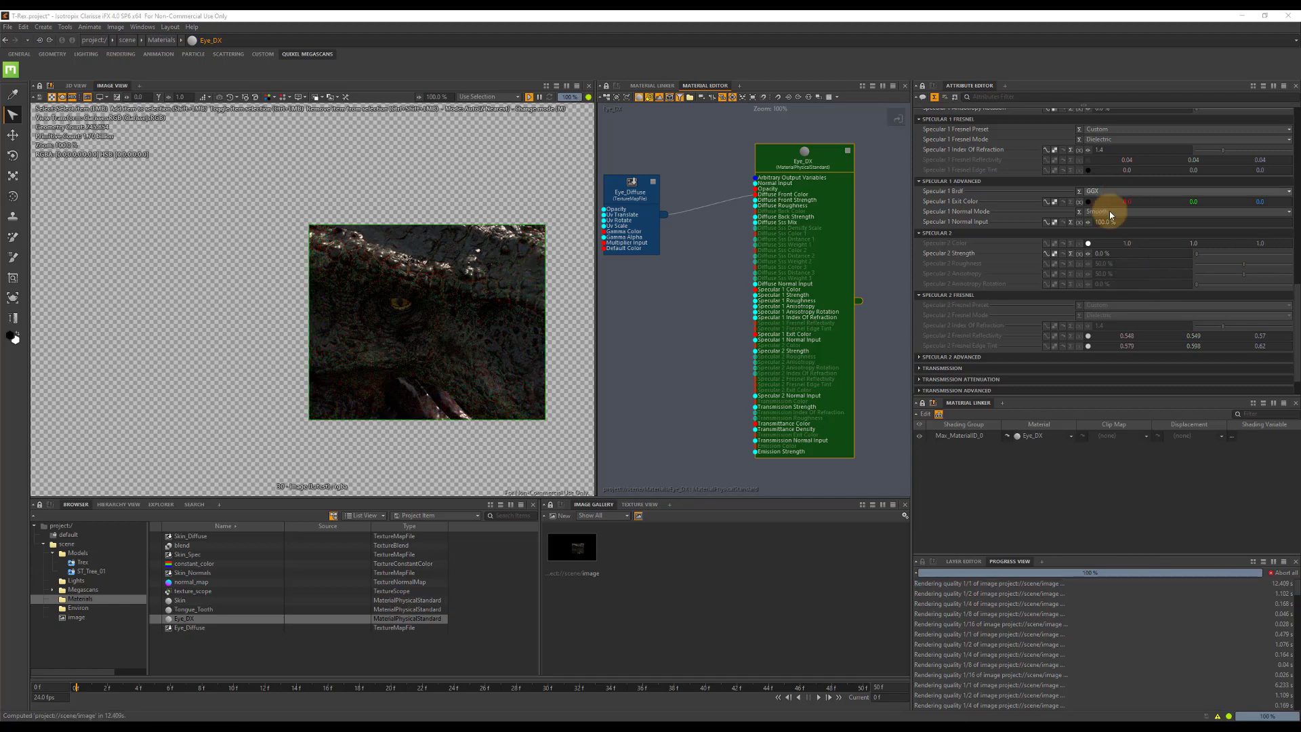
pyautogui.scroll(-1, 1128, 246)
pyautogui.scroll(5, 1121, 217)
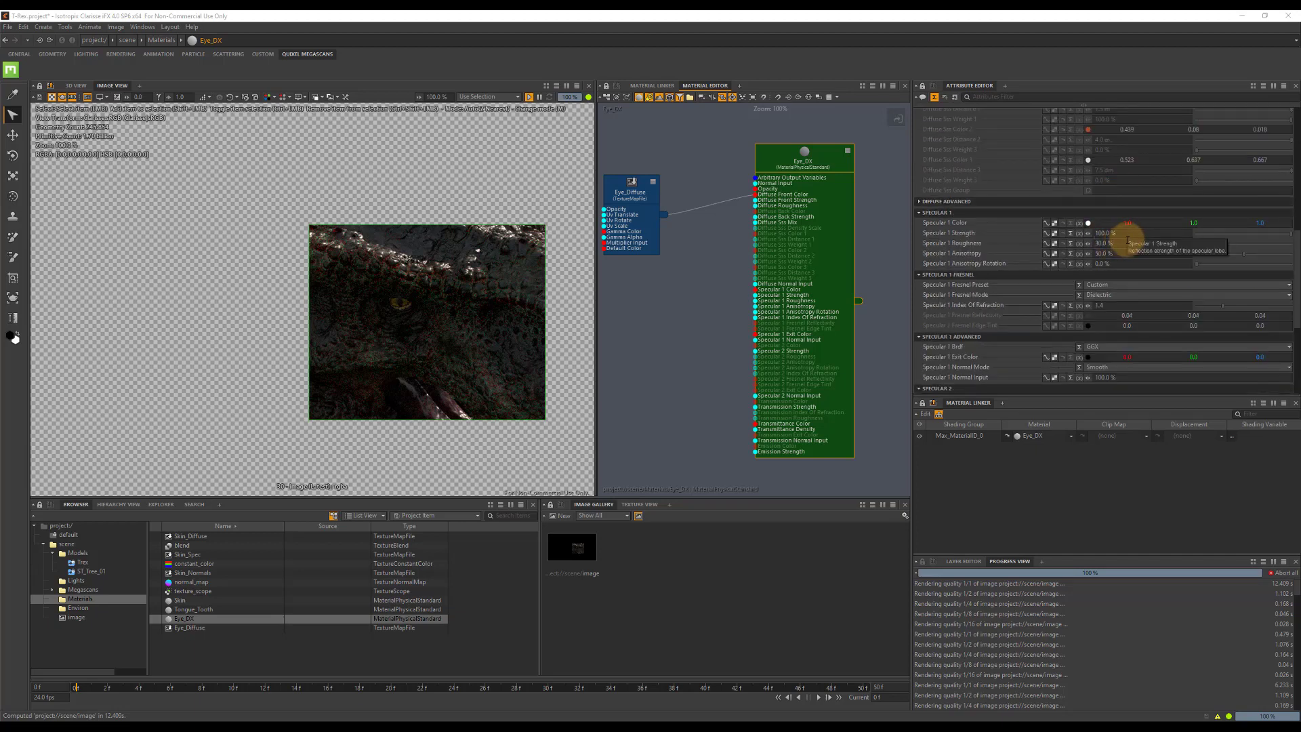
pyautogui.click(1128, 241)
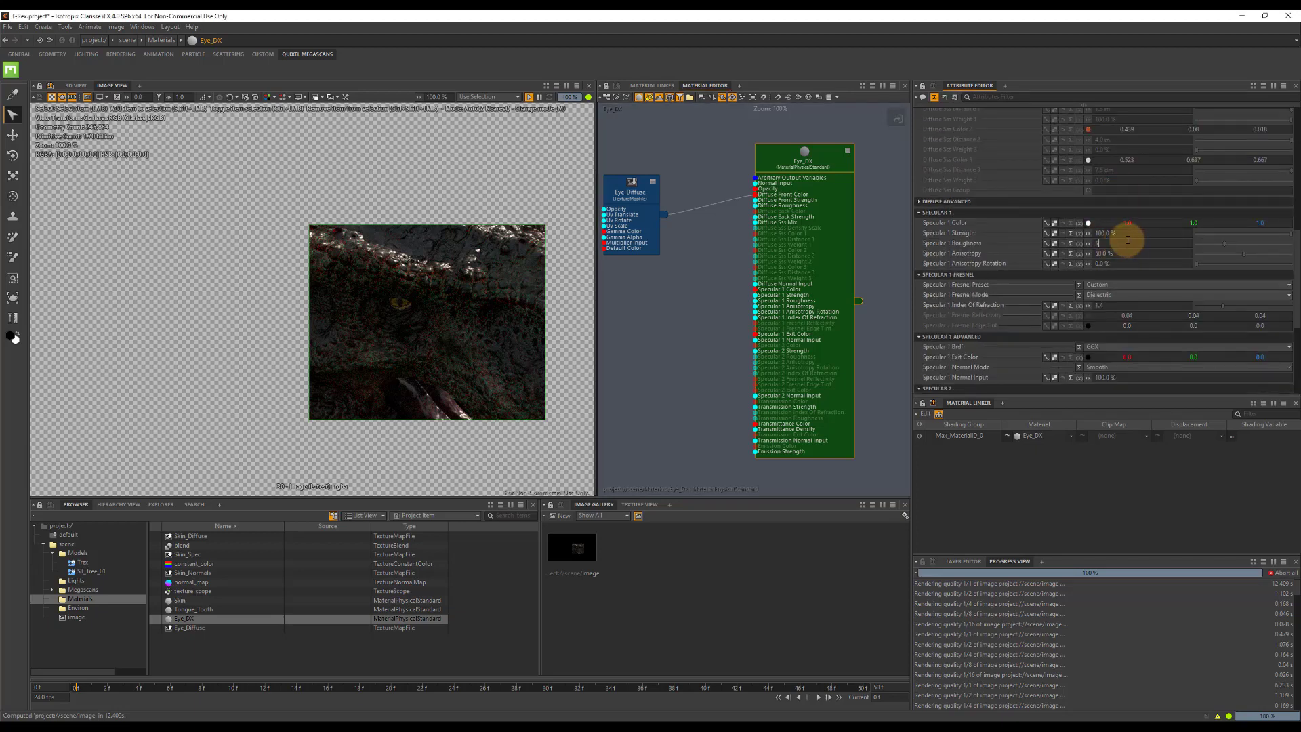
pyautogui.press('Tab')
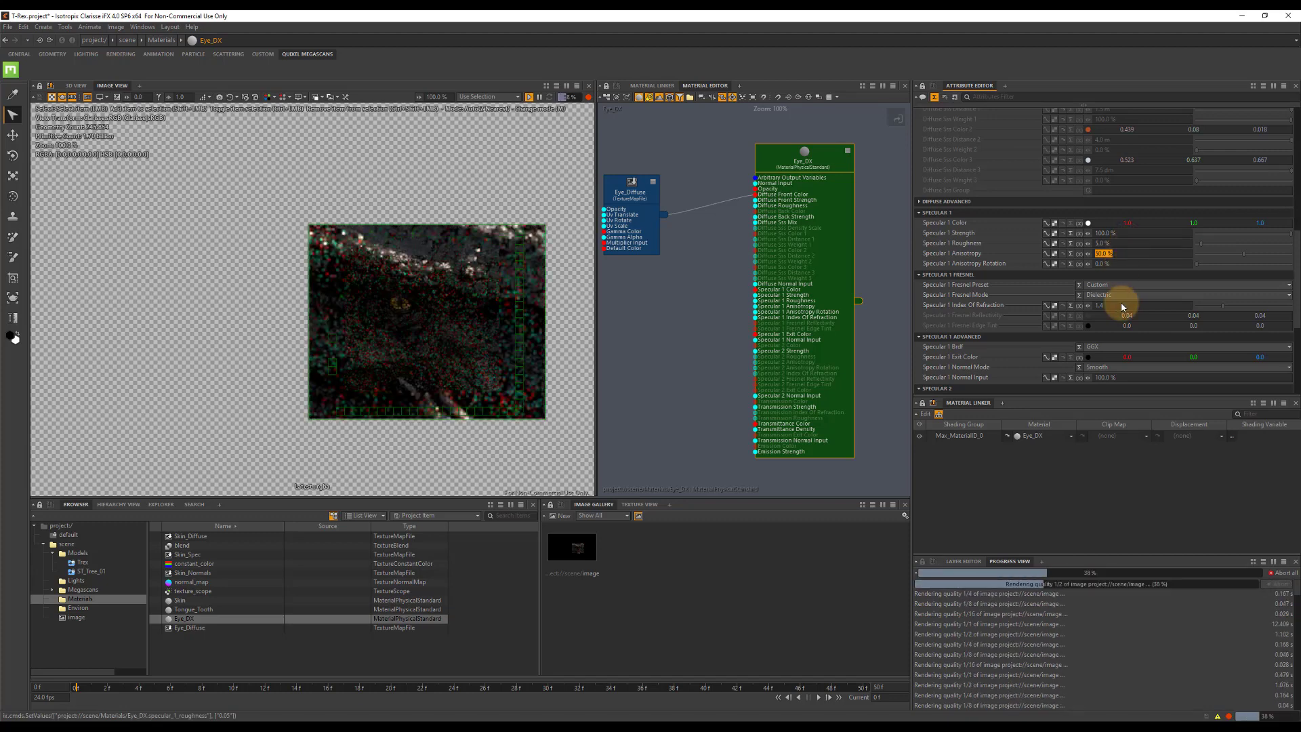
# Set the Eye_DX material's Specular 1 Index Of Refraction to 1.7.
pyautogui.click(1121, 305)
pyautogui.press('BackSpace')
pyautogui.write('7')
pyautogui.press('Return')
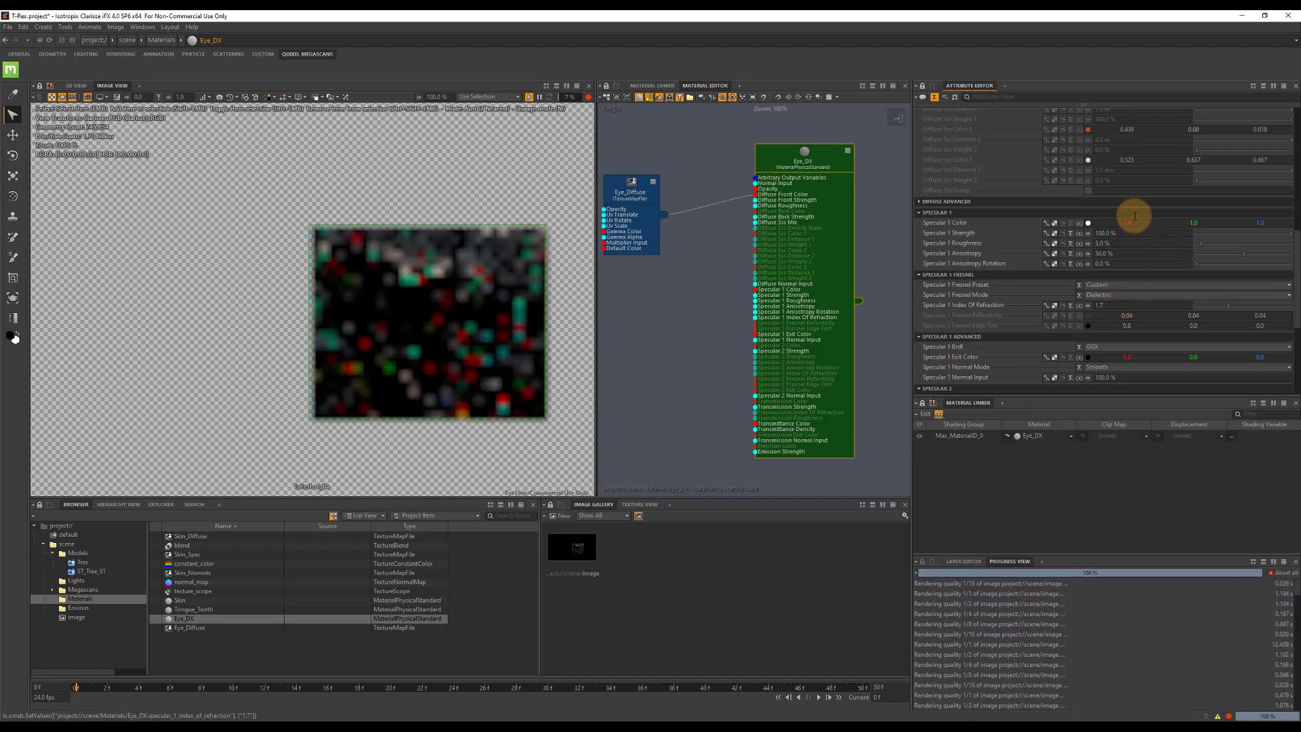
# Set the Eye_DX material's Diffuse SSS Mix to 100% and its Diffuse SSS Distance 1 to 2 cm.
pyautogui.scroll(3, 1133, 205)
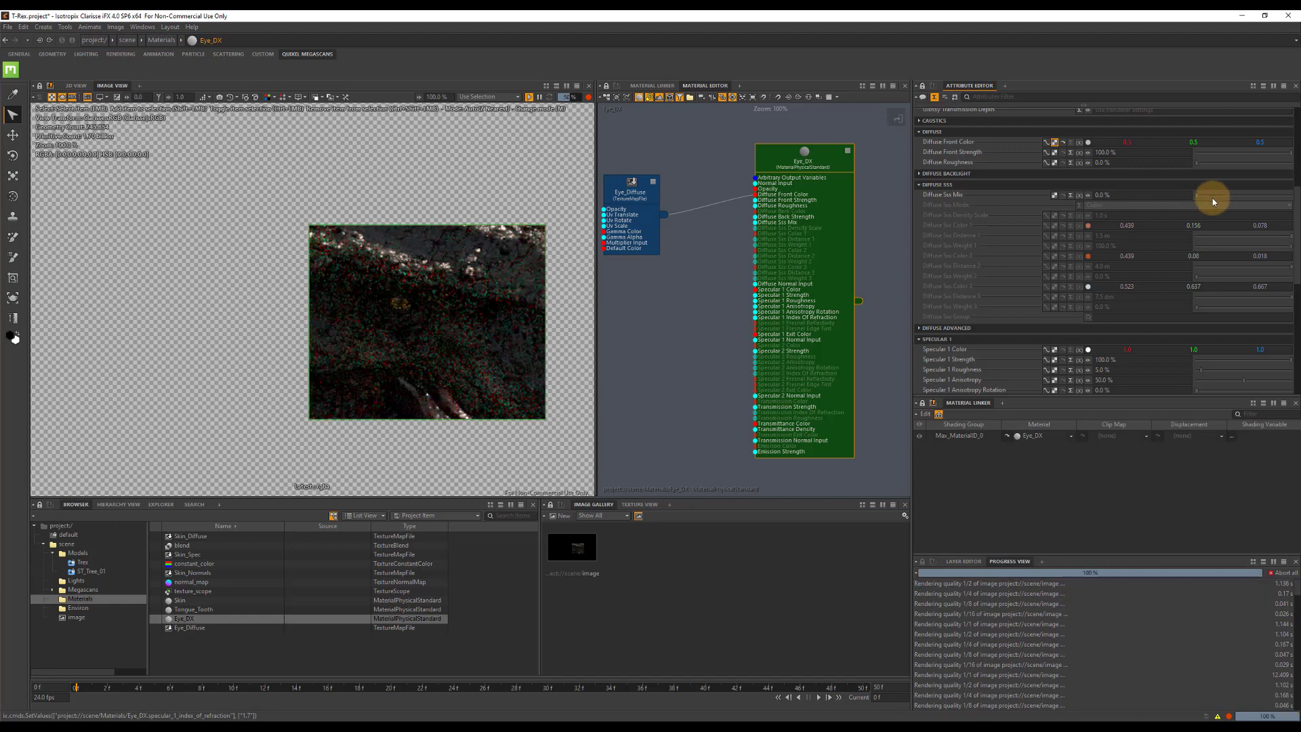
pyautogui.moveTo(1213, 197); pyautogui.dragTo(1294, 197)
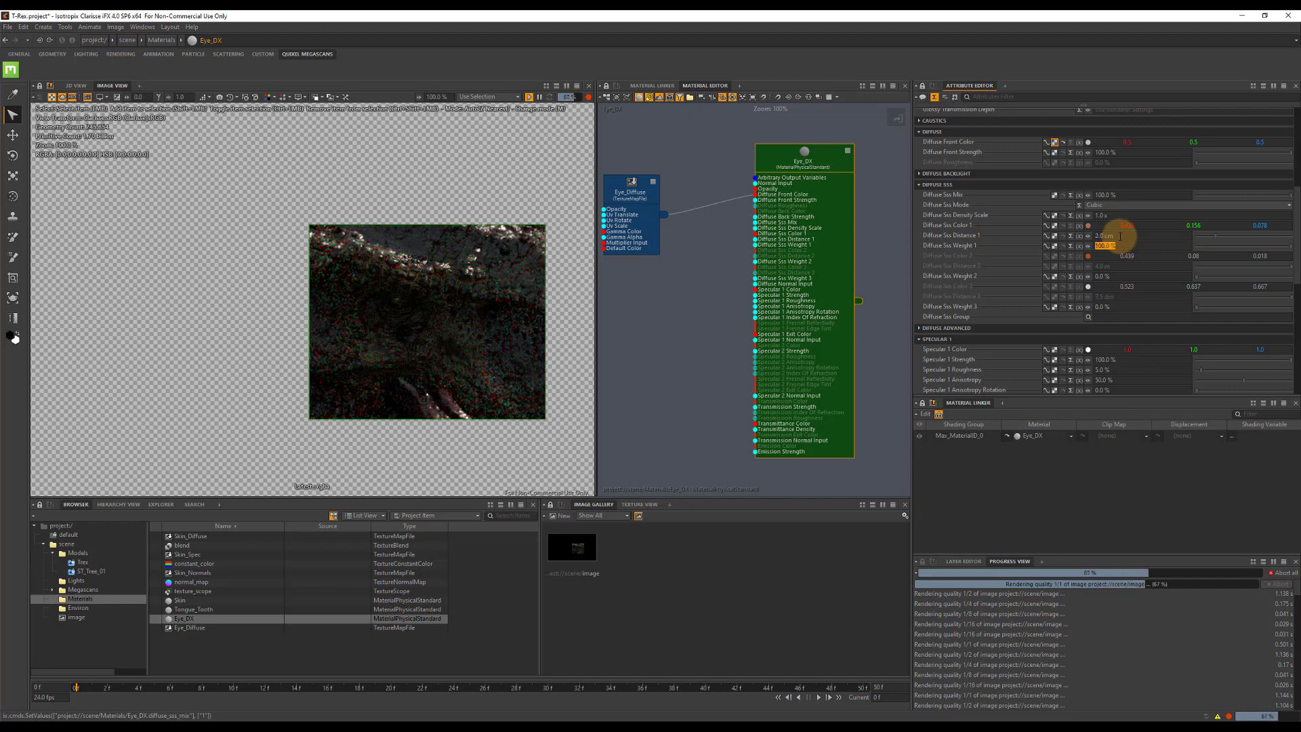
pyautogui.press('Return')
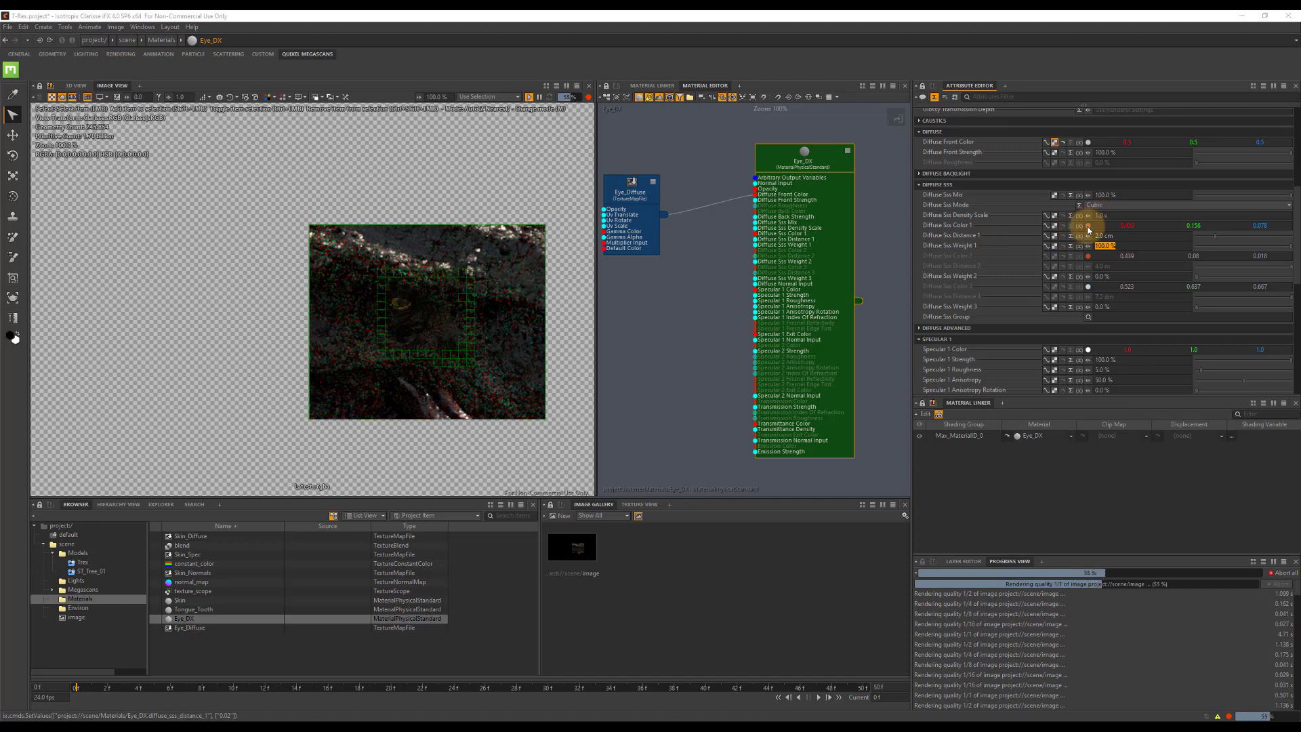
# Set the Eye_DX material's Diffuse SSS Color 1 to a muted green of about 0.25, 0.44, 0.18.
pyautogui.click(1087, 226)
pyautogui.click(548, 321)
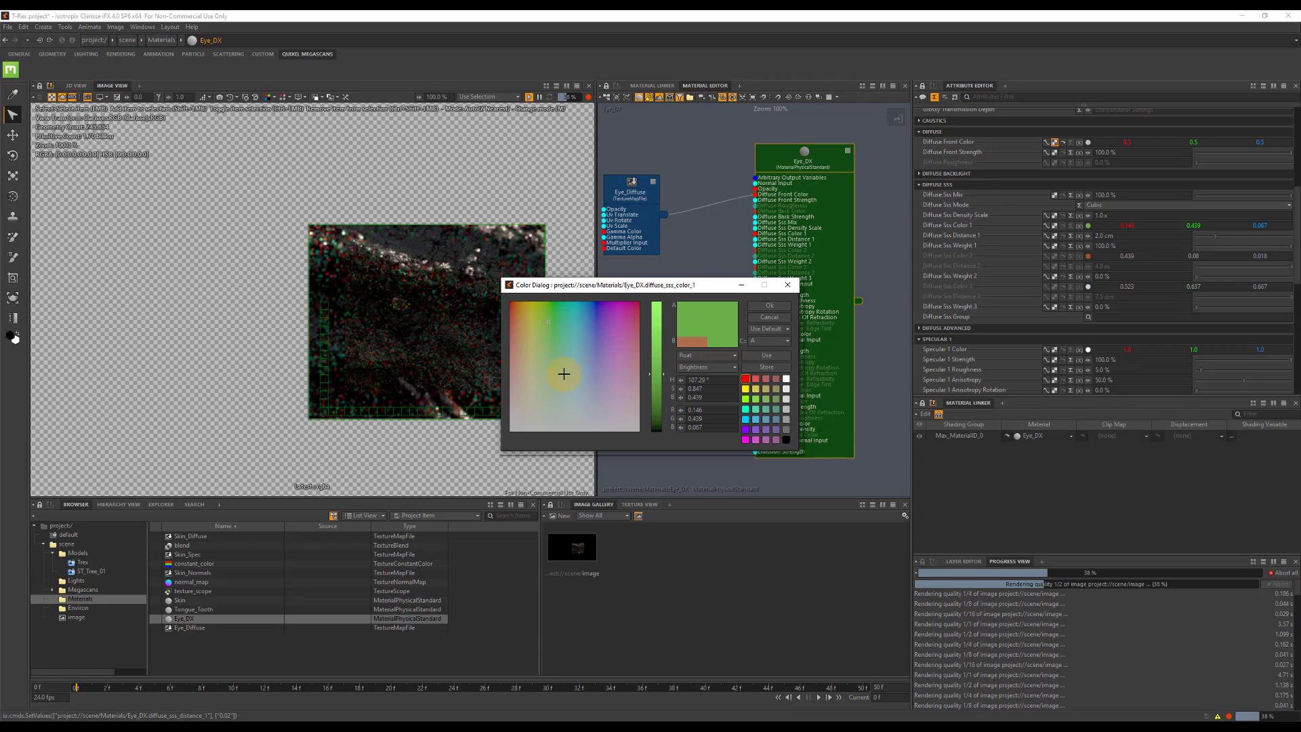
pyautogui.click(543, 367)
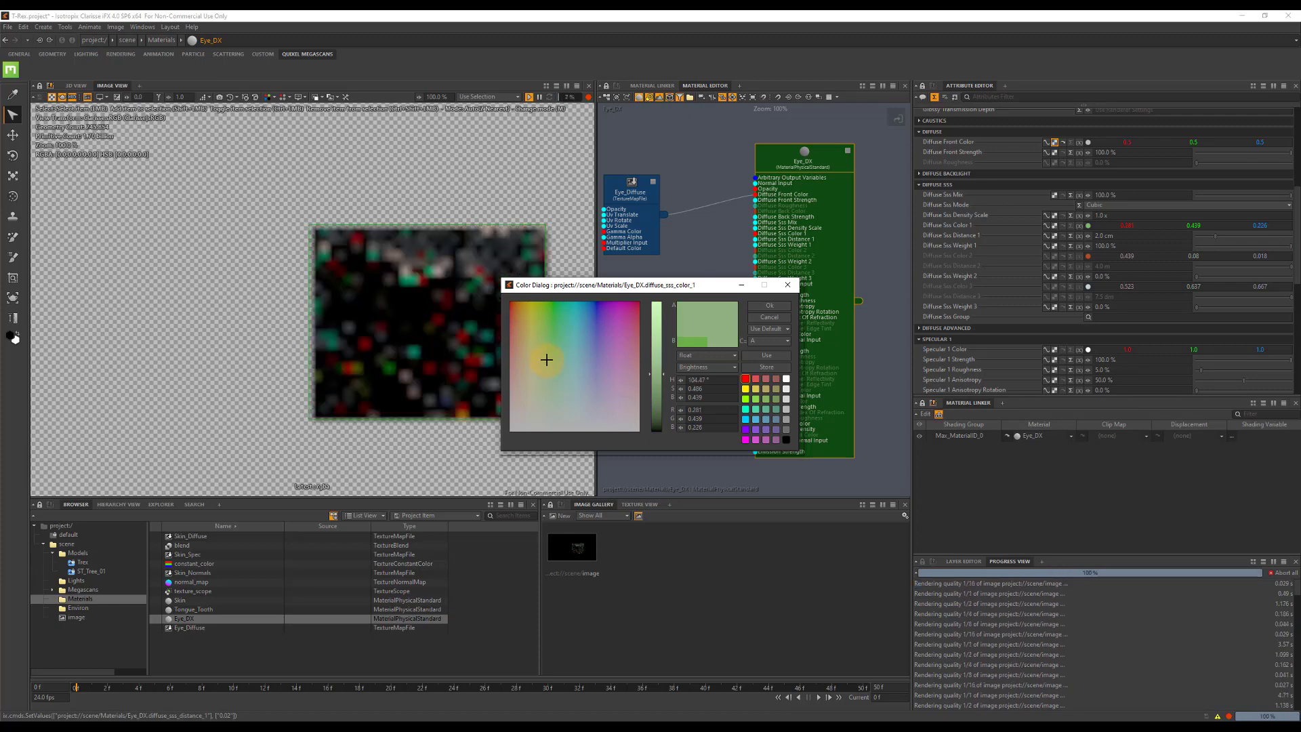
pyautogui.click(769, 306)
# Set the second UV Scale value of the Eye_Diffuse texture to 2.
pyautogui.click(629, 193)
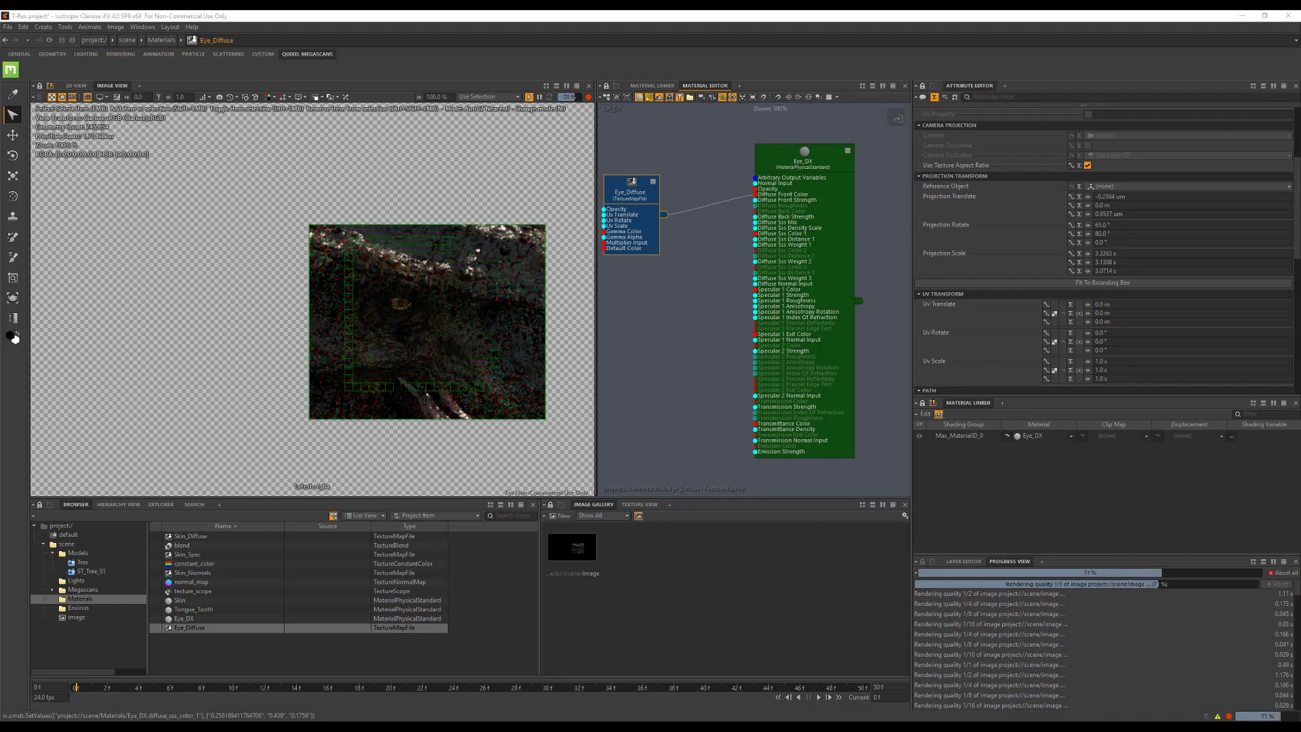
pyautogui.scroll(-2, 1151, 298)
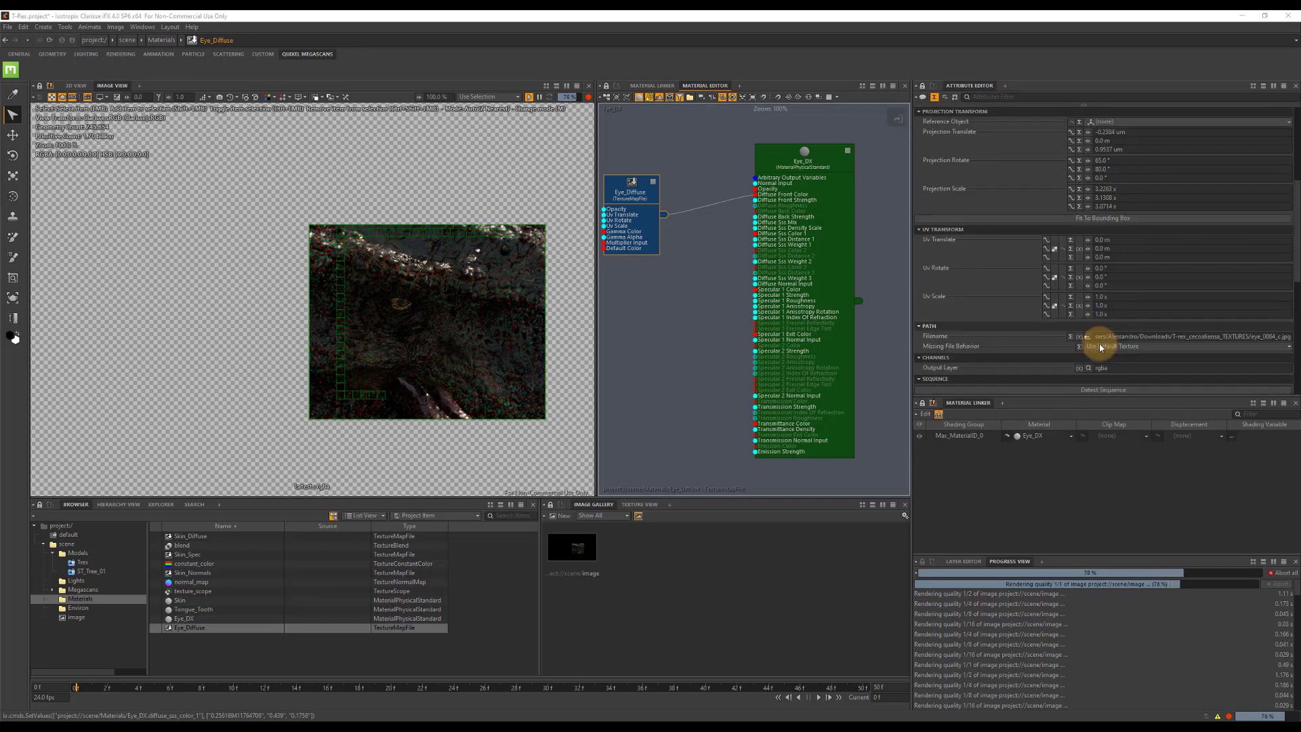
pyautogui.click(1115, 304)
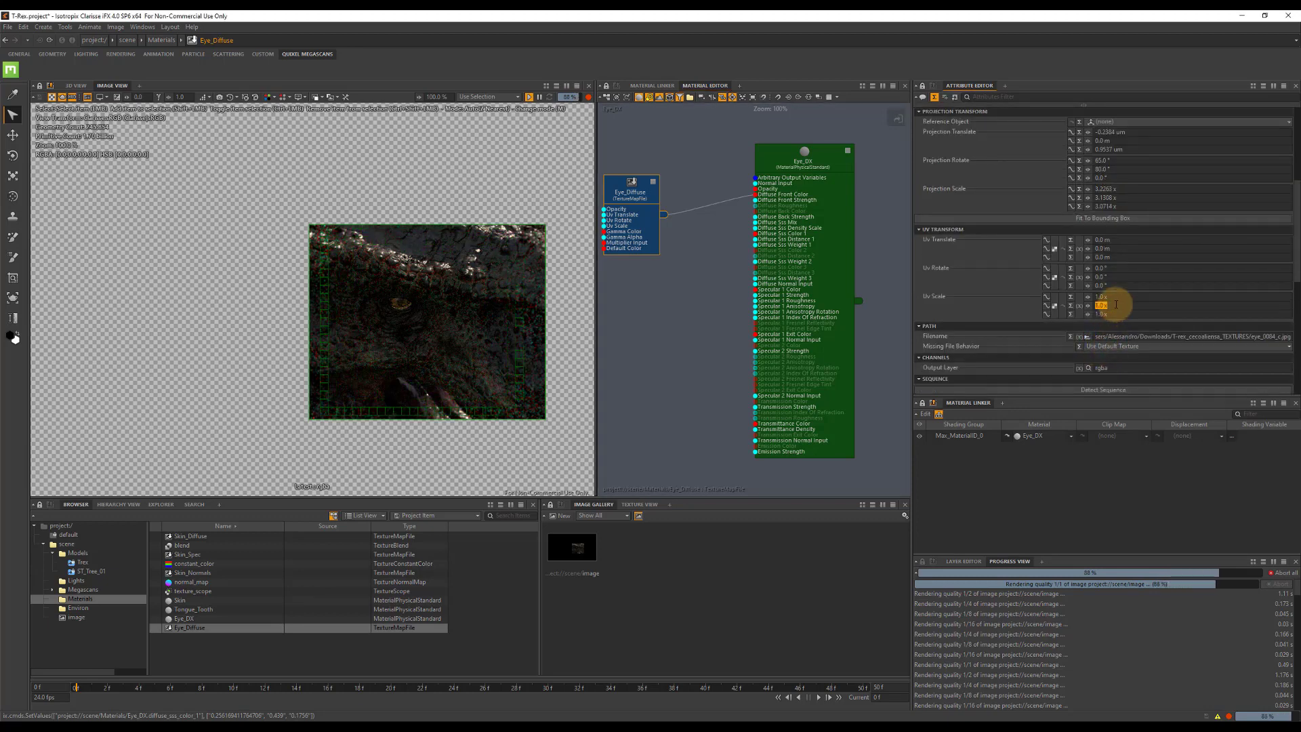
pyautogui.press('Tab')
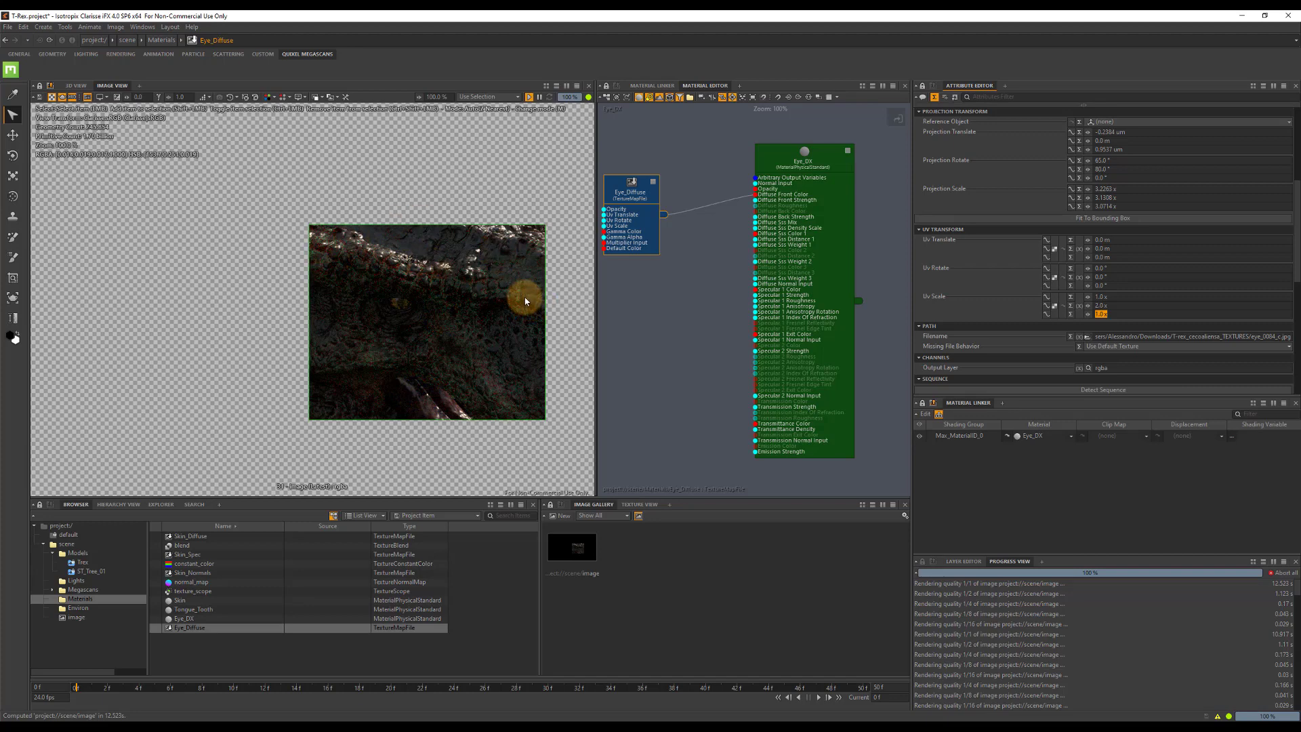
# Set the render image's Resolution Multiplier to 75%.
pyautogui.click(595, 547)
pyautogui.click(1104, 166)
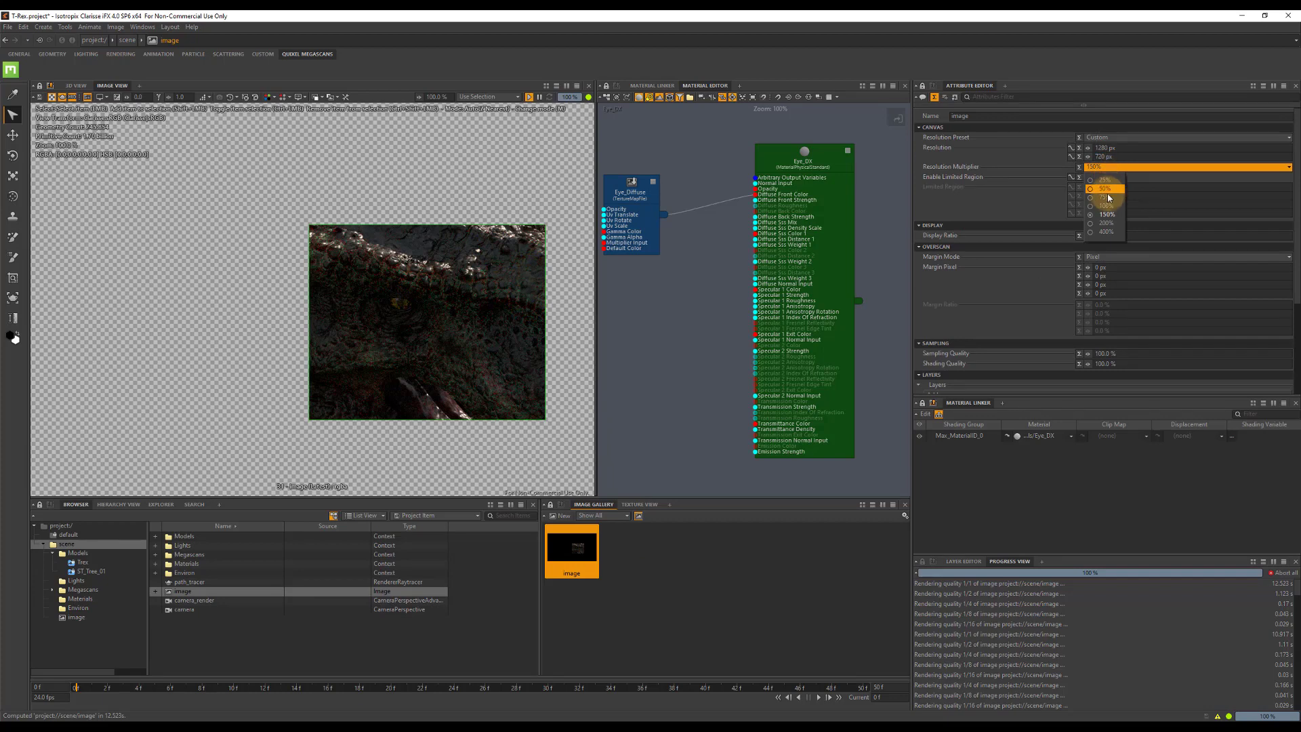
pyautogui.click(1106, 197)
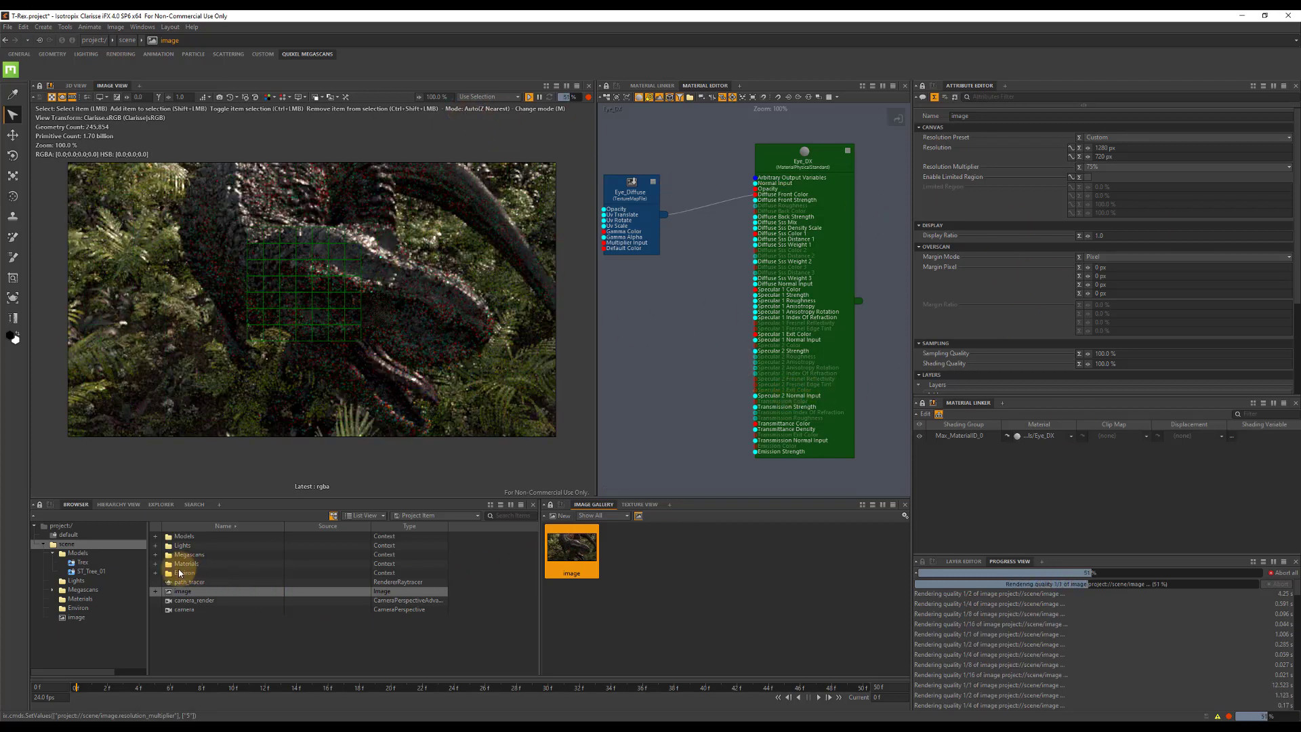
# Set the path_tracer renderer's Material Sample Count to 32 spp.
pyautogui.click(202, 581)
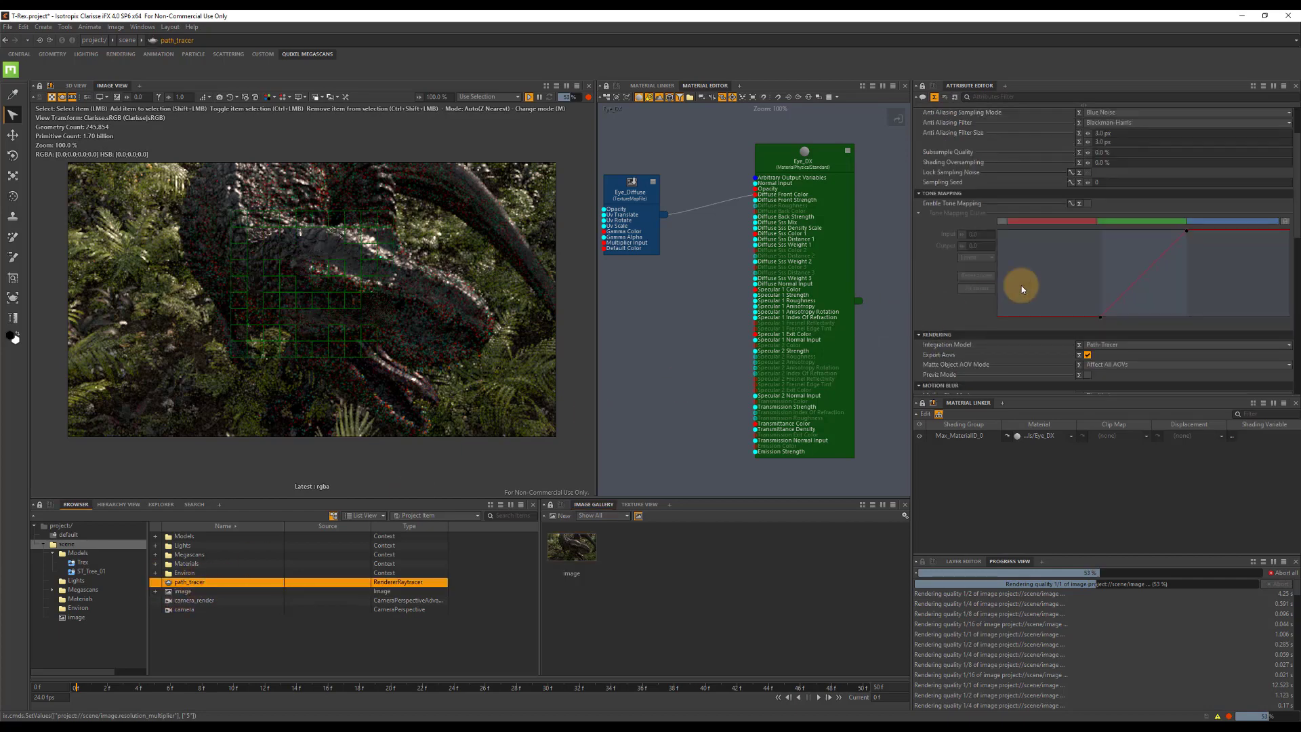
pyautogui.scroll(2, 1096, 197)
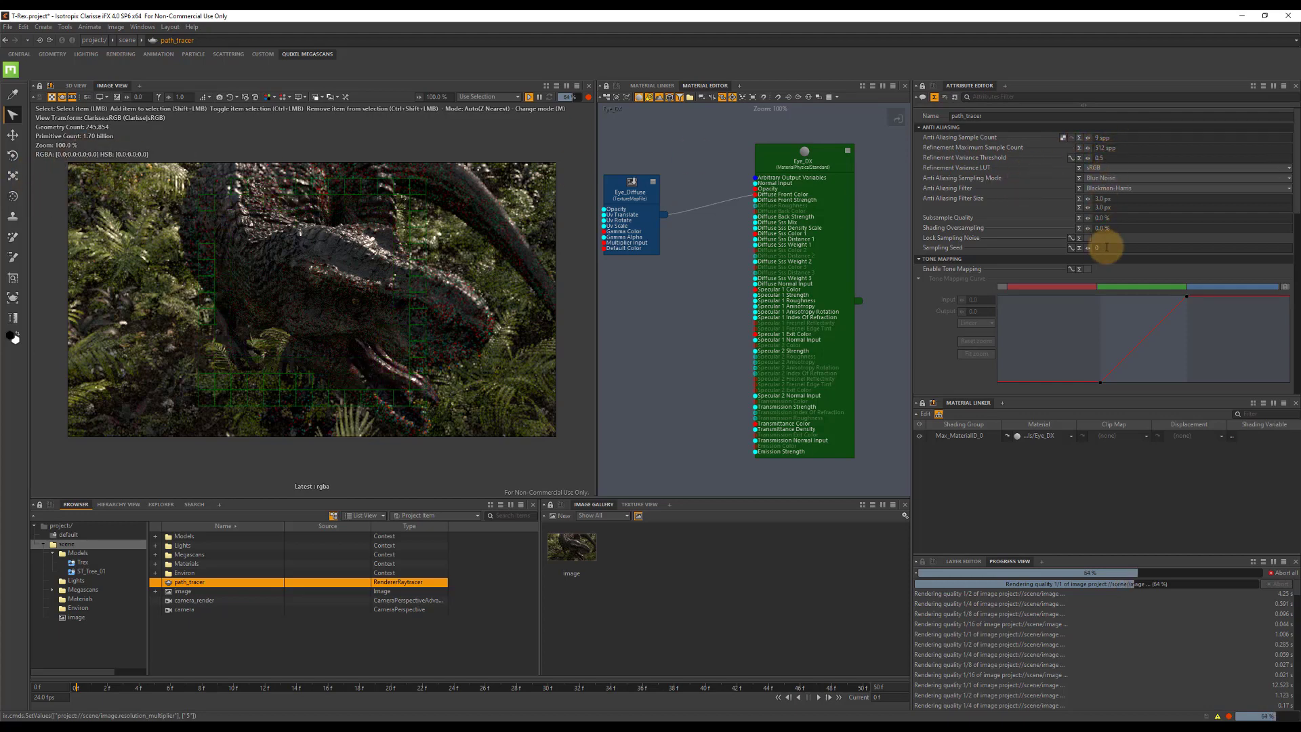
pyautogui.scroll(-4, 1104, 251)
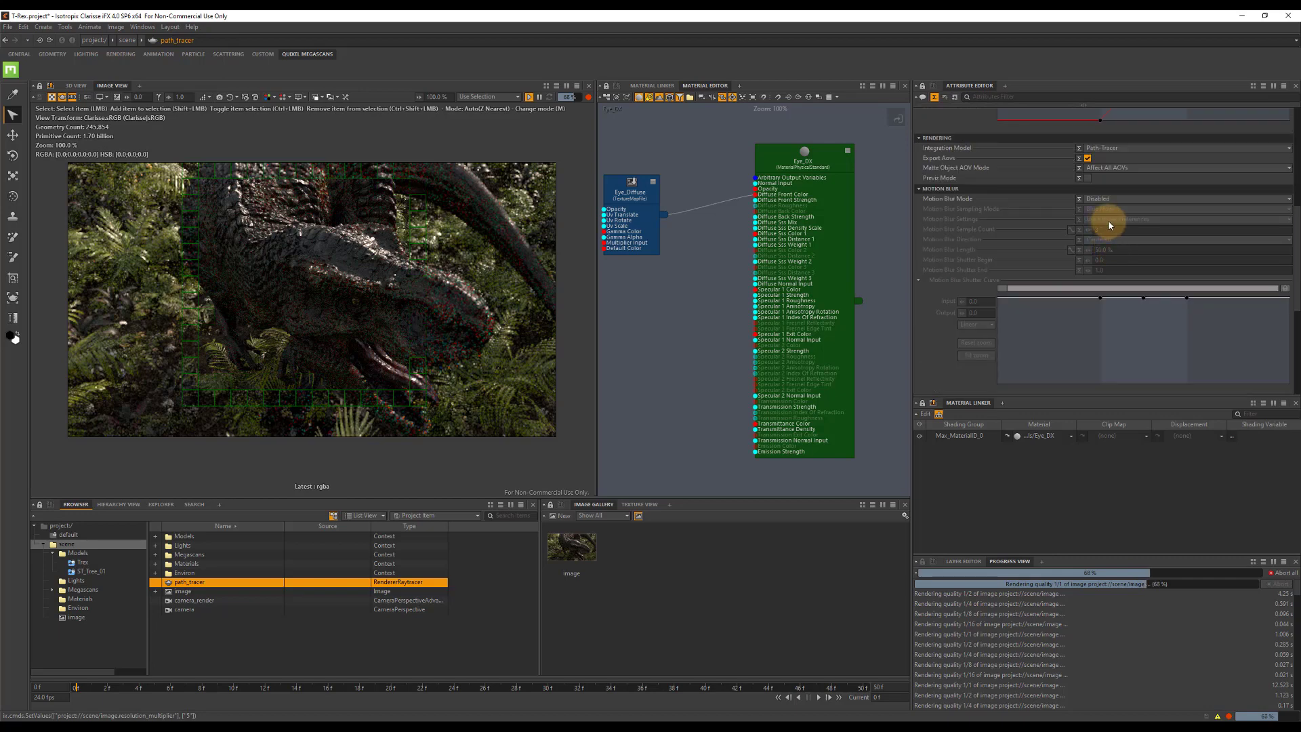
pyautogui.scroll(-2, 1108, 271)
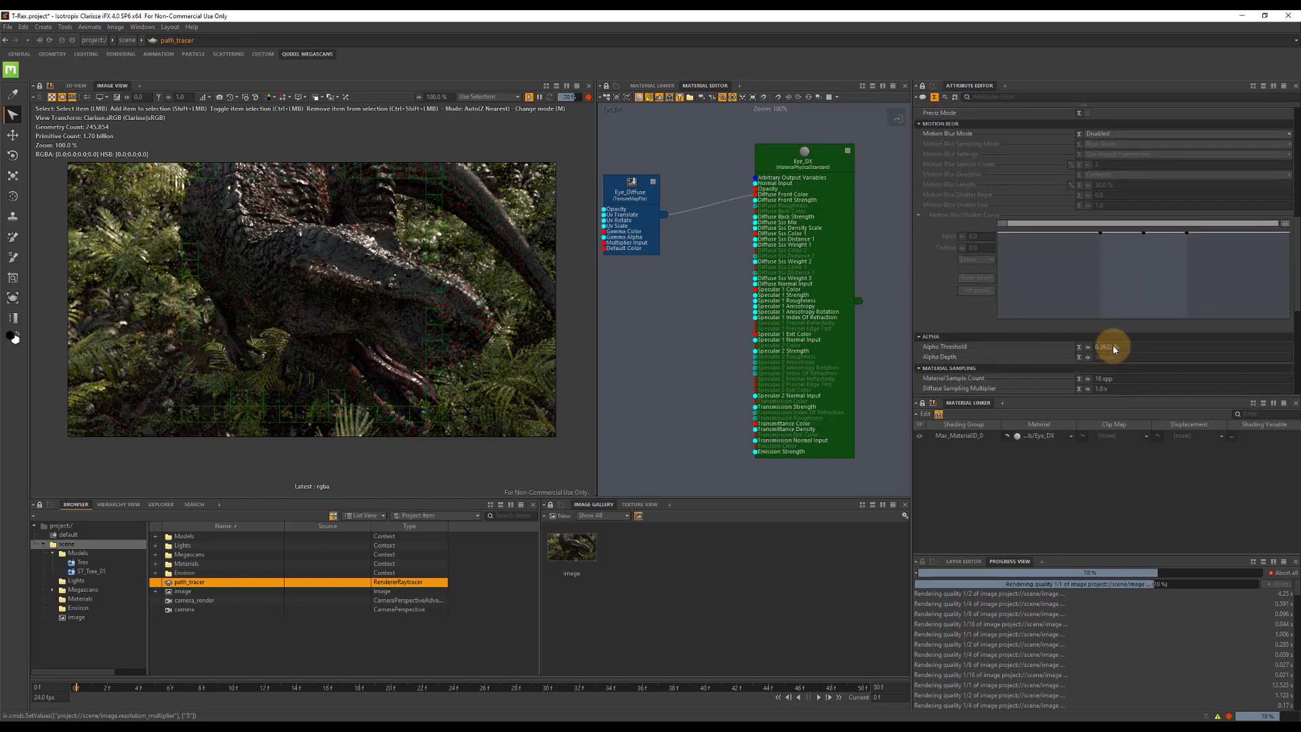
pyautogui.scroll(-2, 1112, 366)
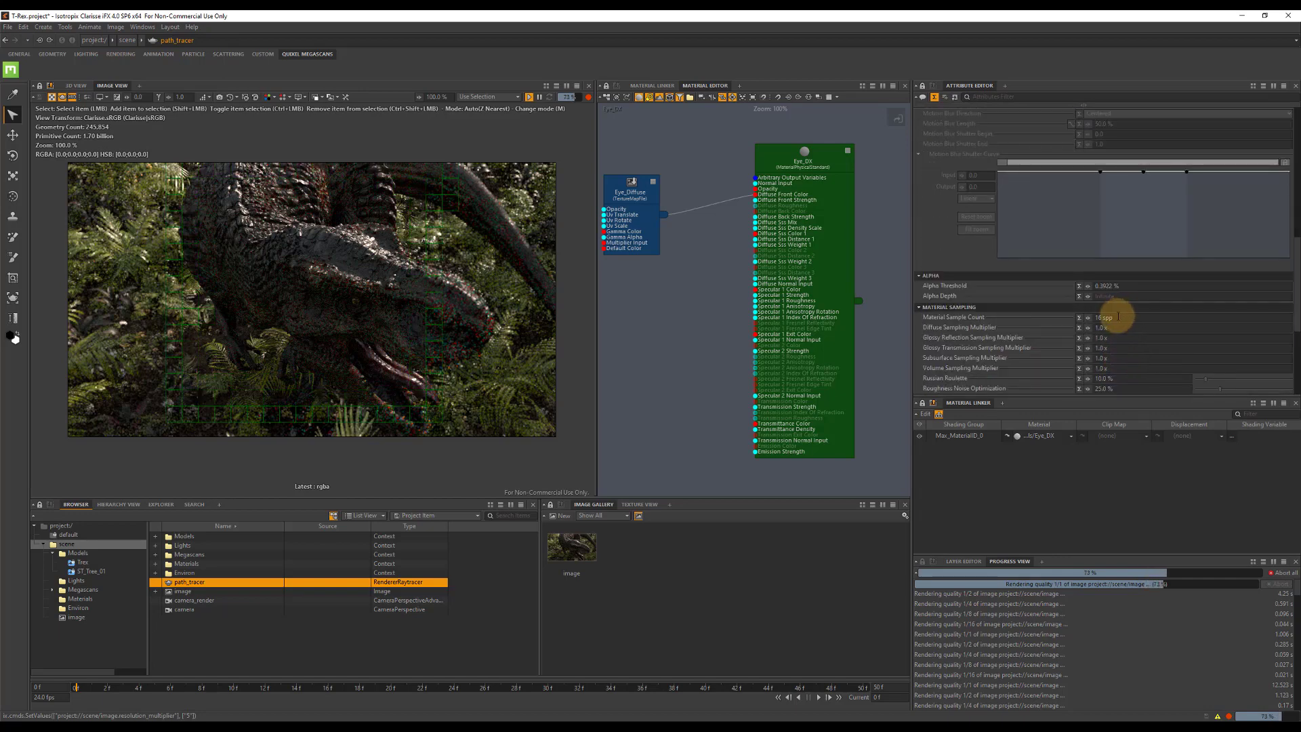
pyautogui.click(1117, 316)
pyautogui.write('32')
pyautogui.press('Tab')
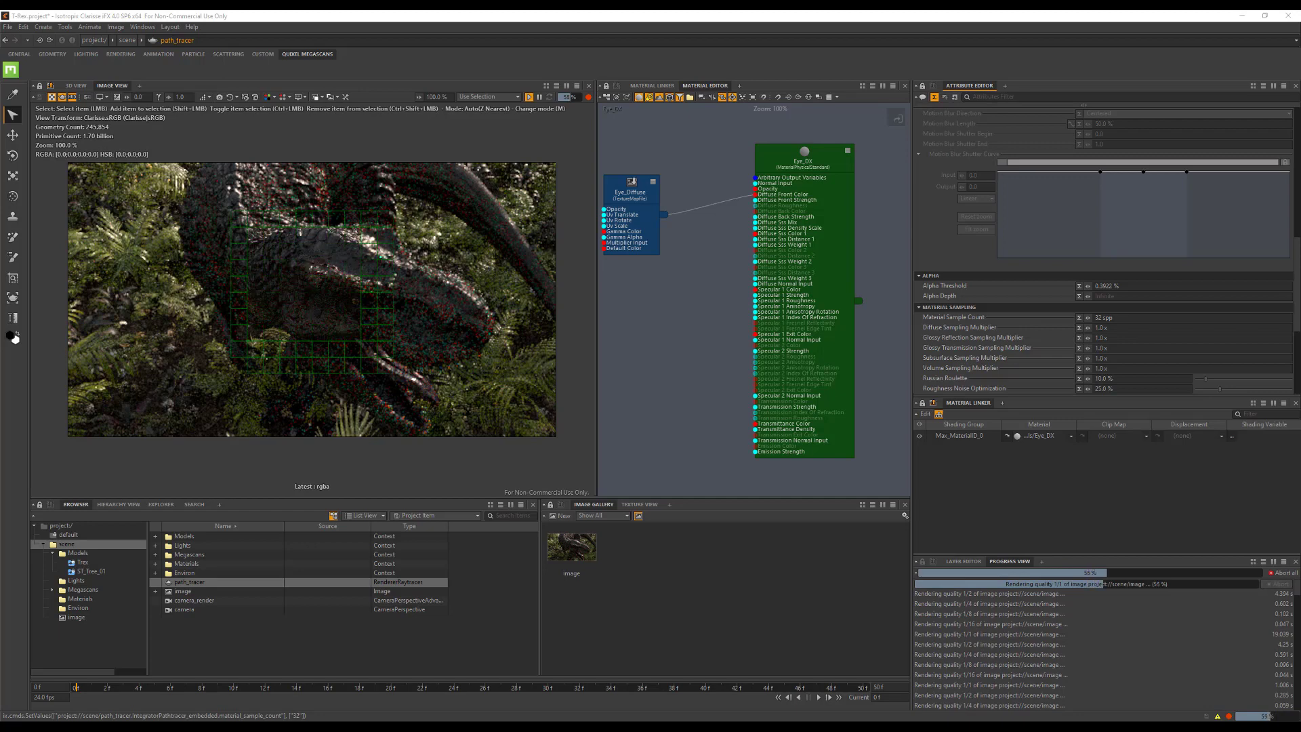
# Set the path_tracer's Diffuse Sampling Multiplier to 2 and its Glossy Reflection and Subsurface Sampling Multipliers to 4.
pyautogui.click(1118, 330)
pyautogui.write('2')
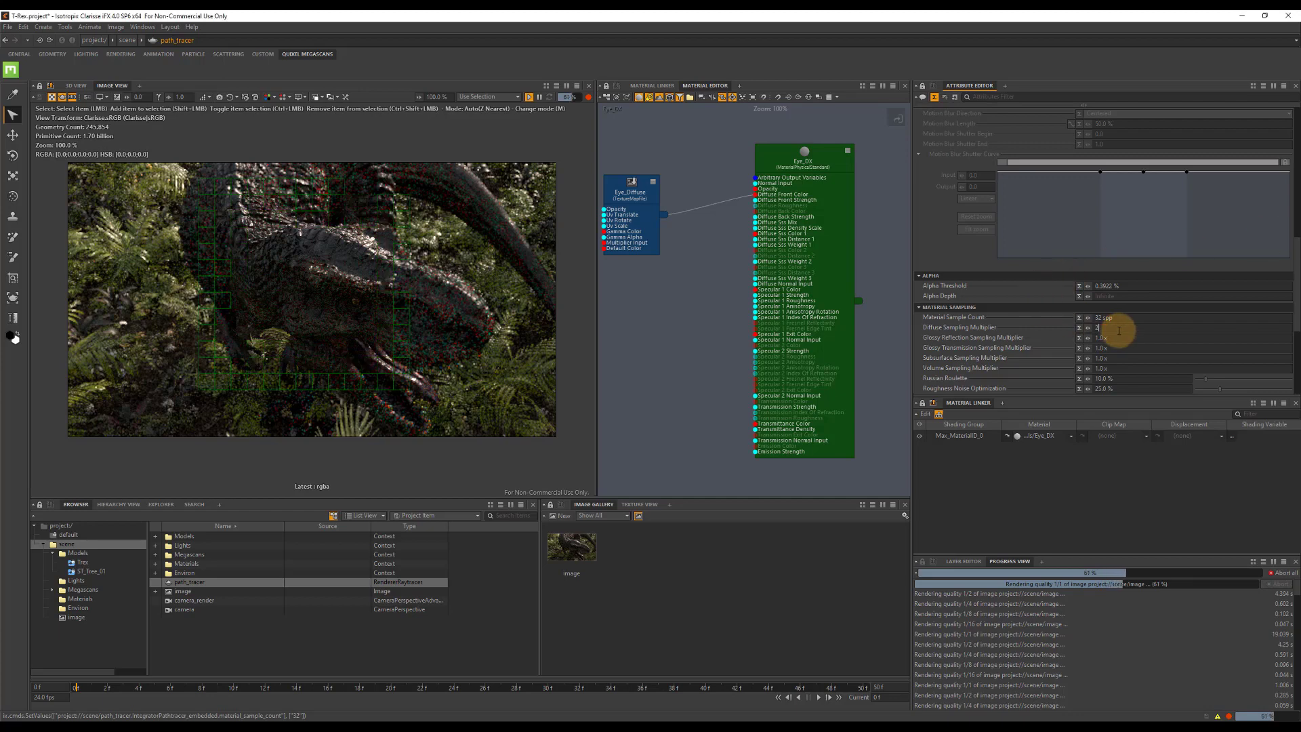
pyautogui.press('Tab')
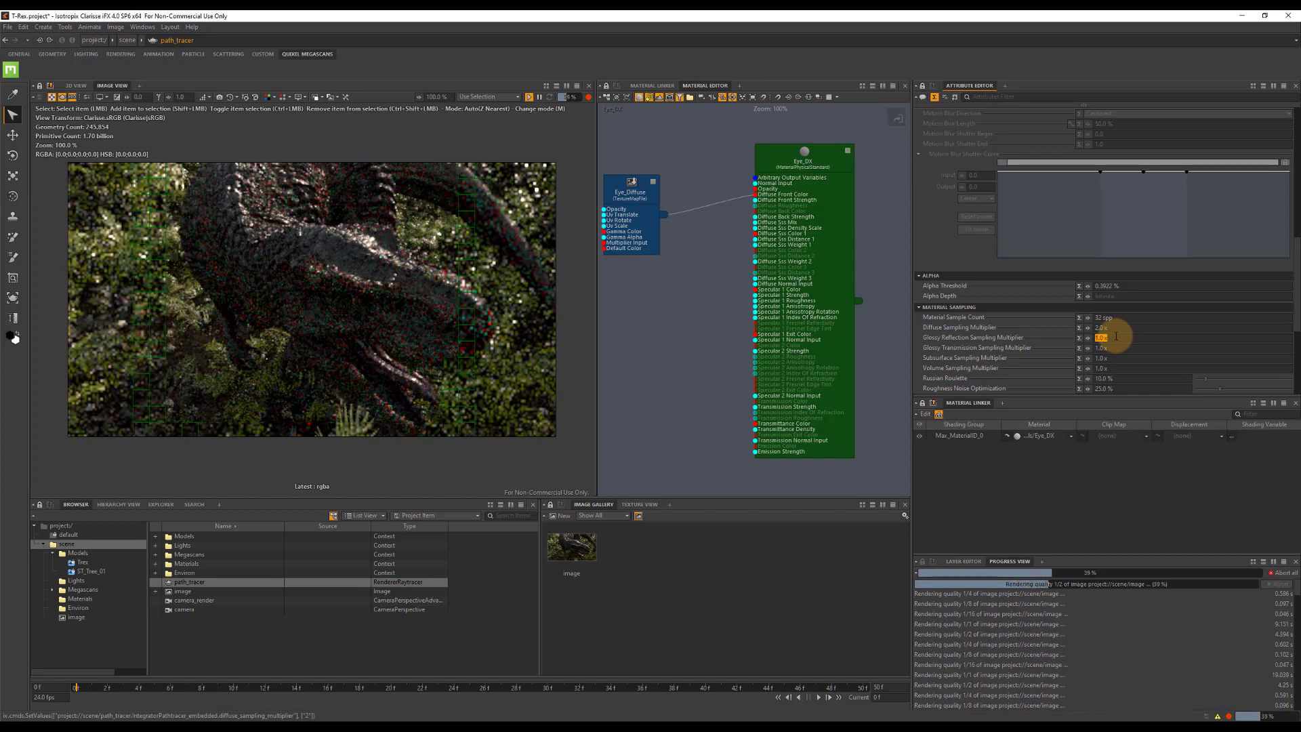
pyautogui.write('4')
pyautogui.press('Tab')
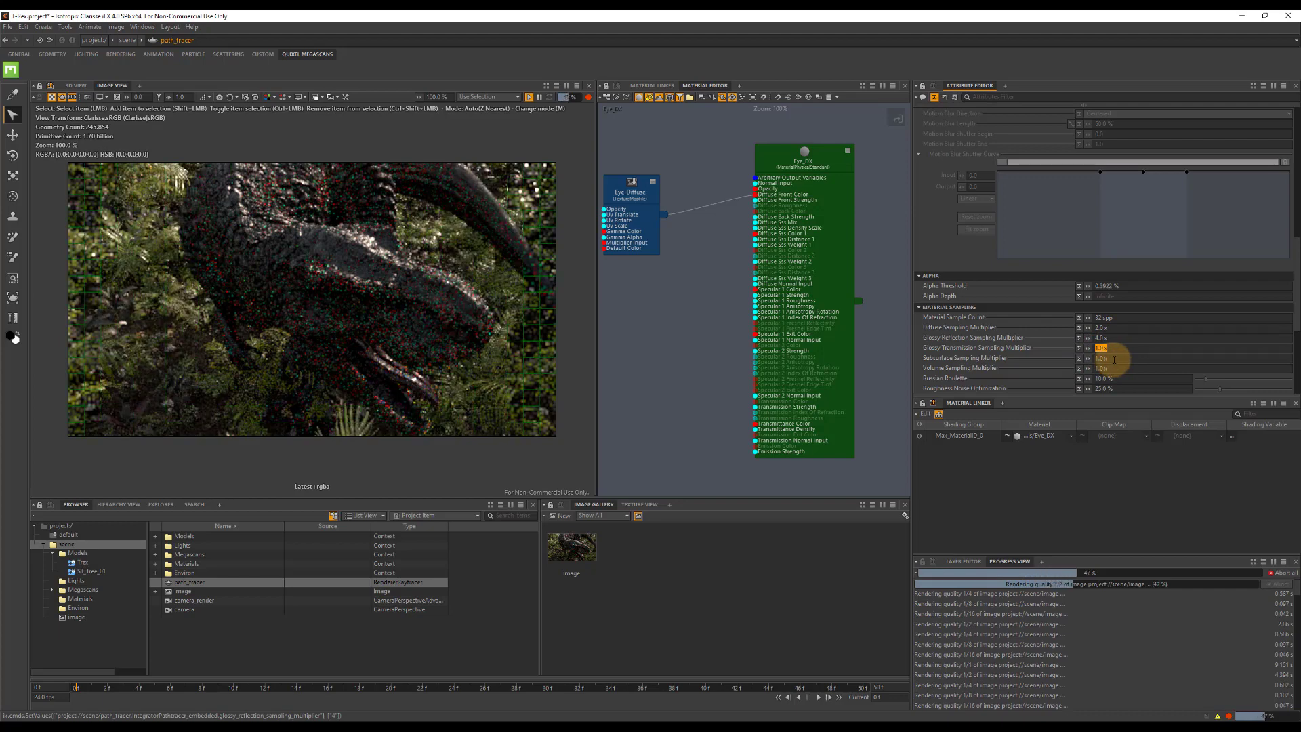
pyautogui.press('Tab')
pyautogui.write('4')
pyautogui.press('Tab')
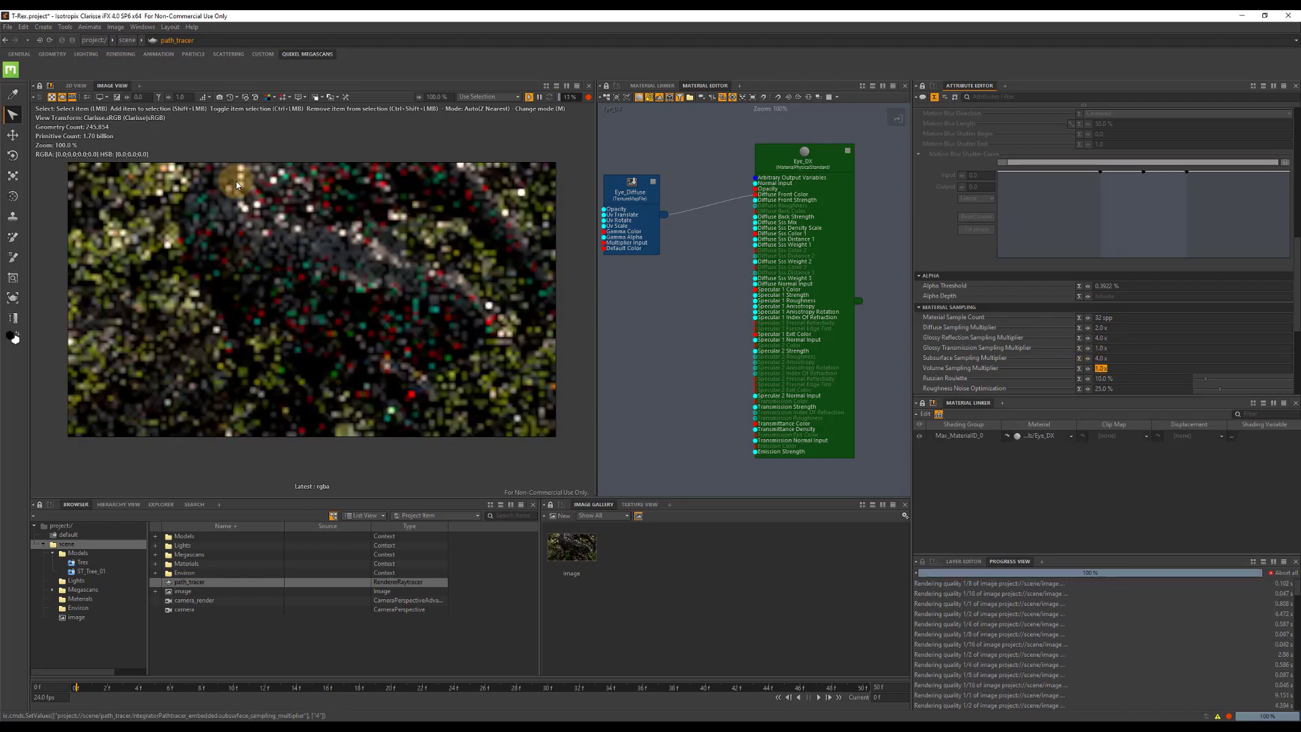
# Set the path_tracer's anti-aliasing Refinement Variance Threshold to 0.01.
pyautogui.scroll(10, 1131, 180)
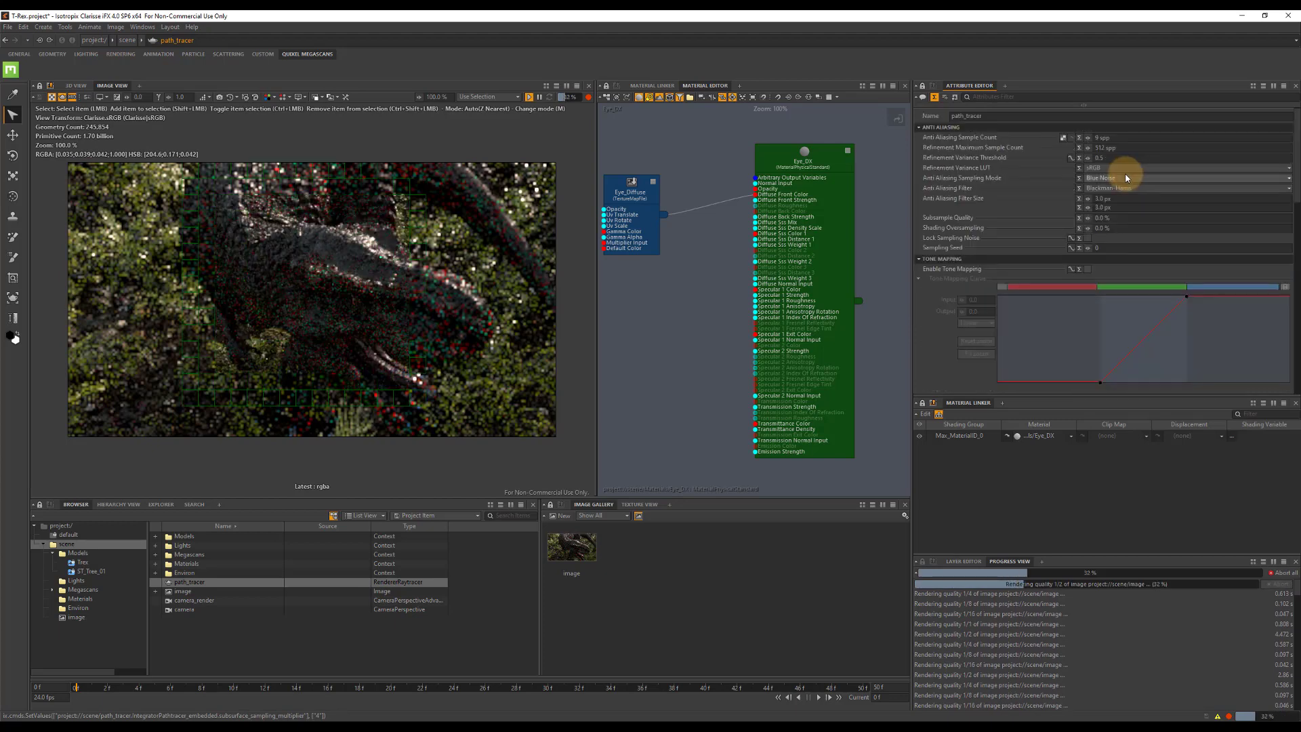
pyautogui.doubleClick(1110, 157)
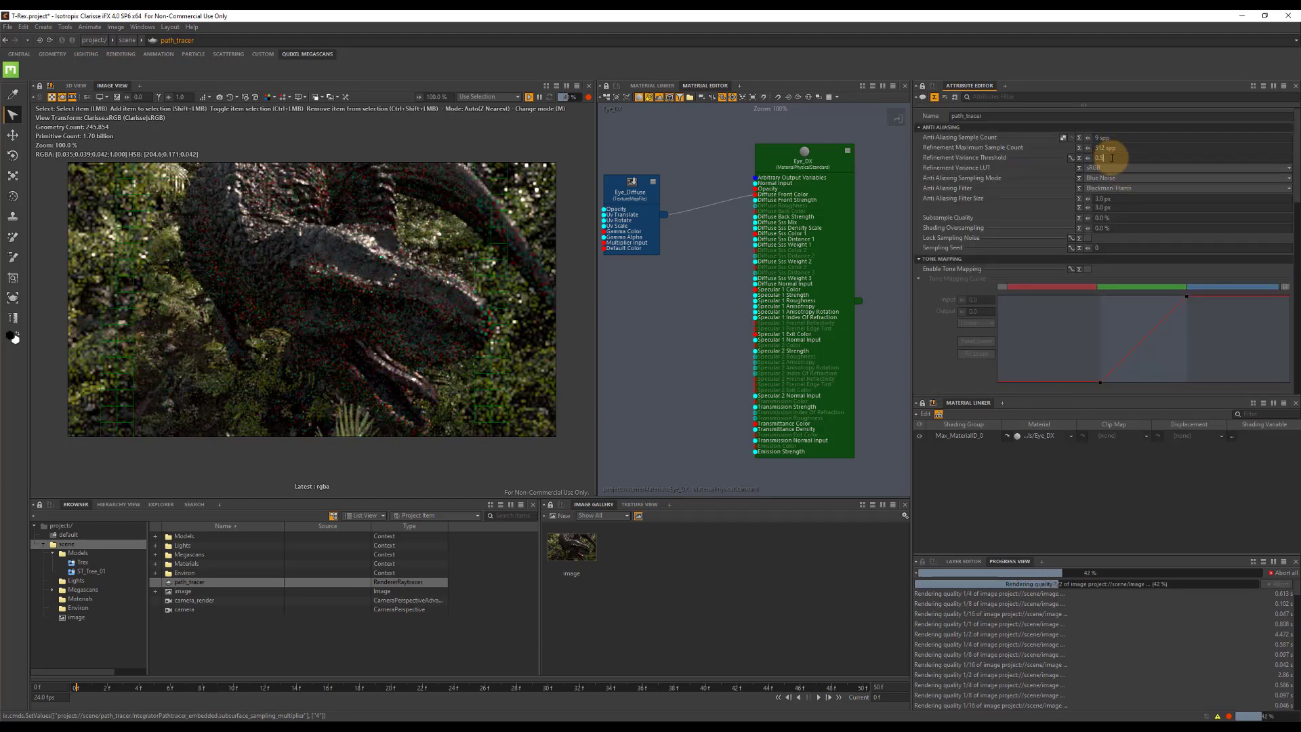
pyautogui.write('0.01')
pyautogui.press('Return')
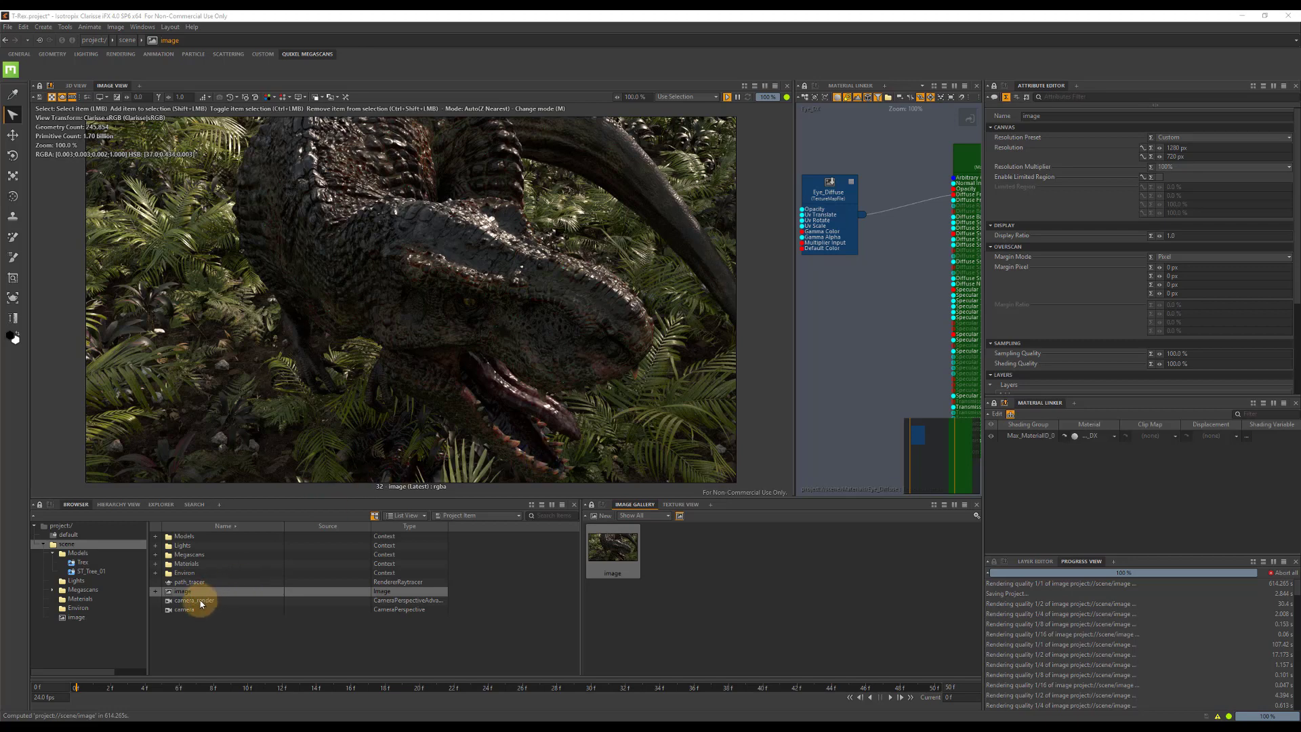
pyautogui.click(193, 582)
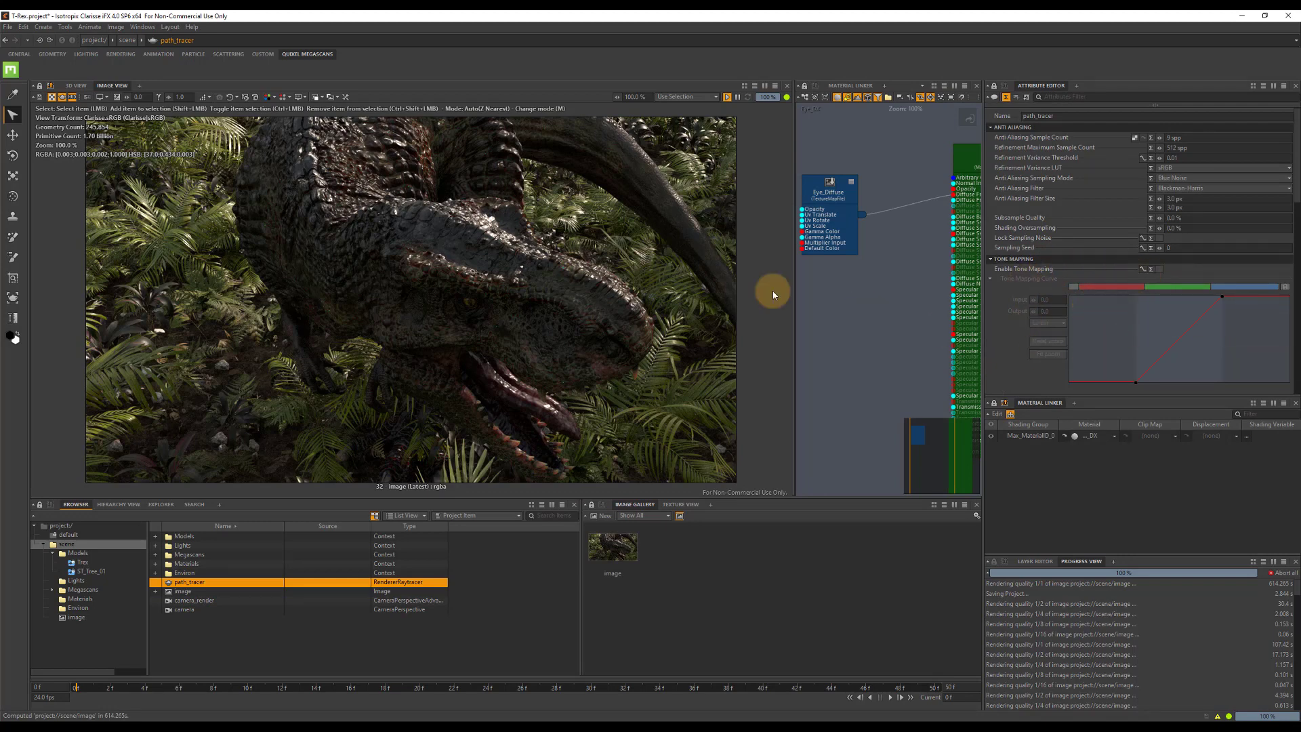
pyautogui.click(102, 97)
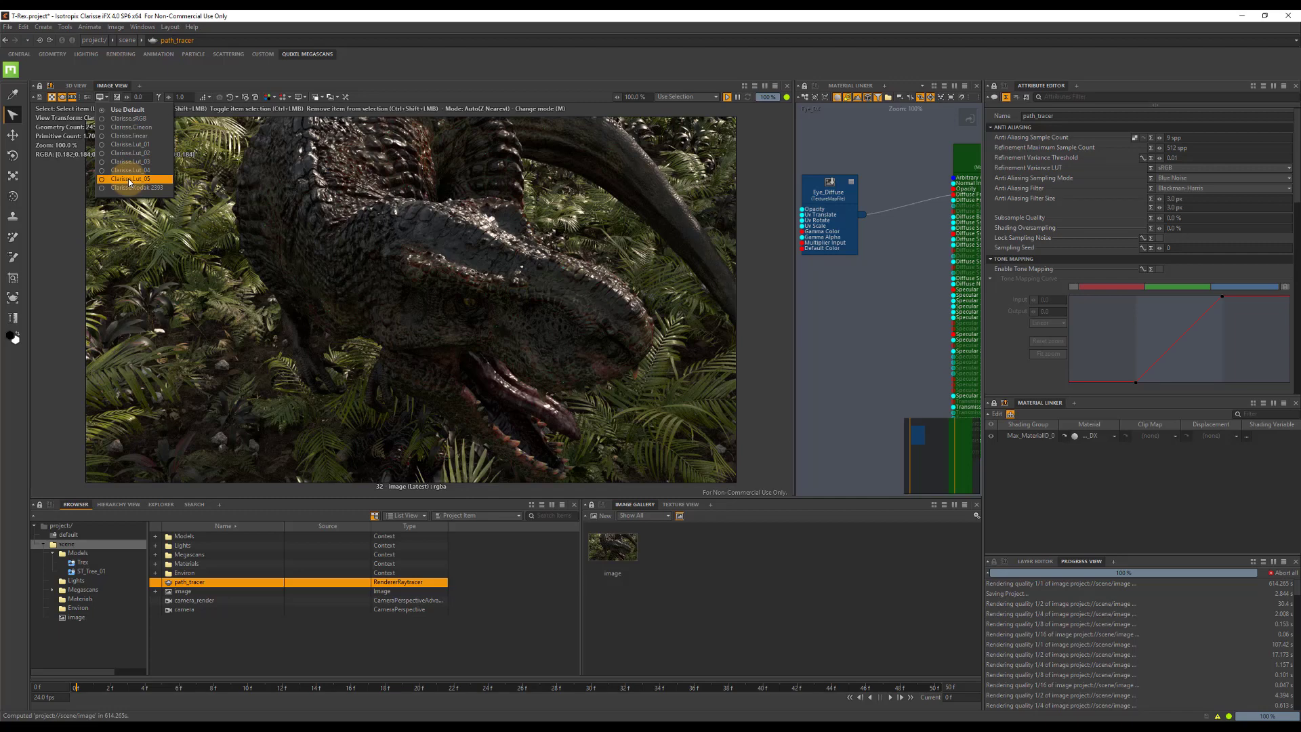
pyautogui.click(425, 14)
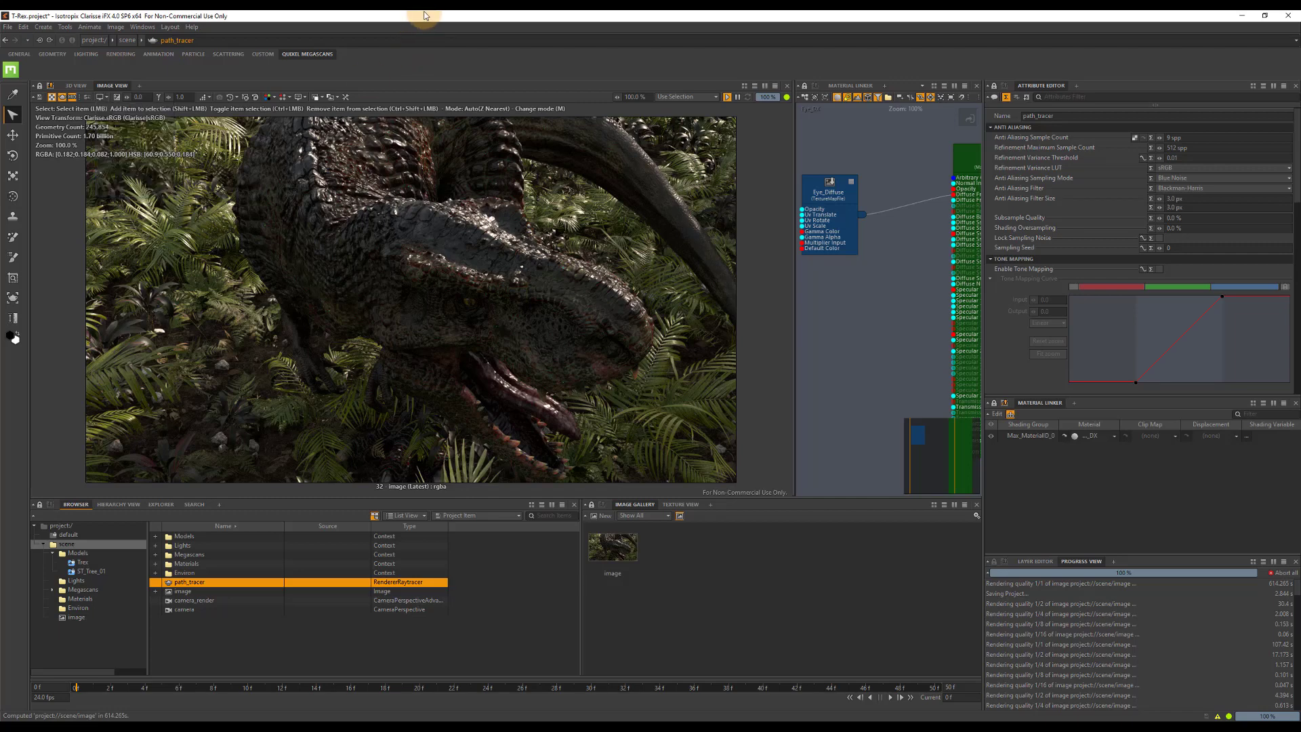
# Save the T-Rex project.
pyautogui.click(7, 27)
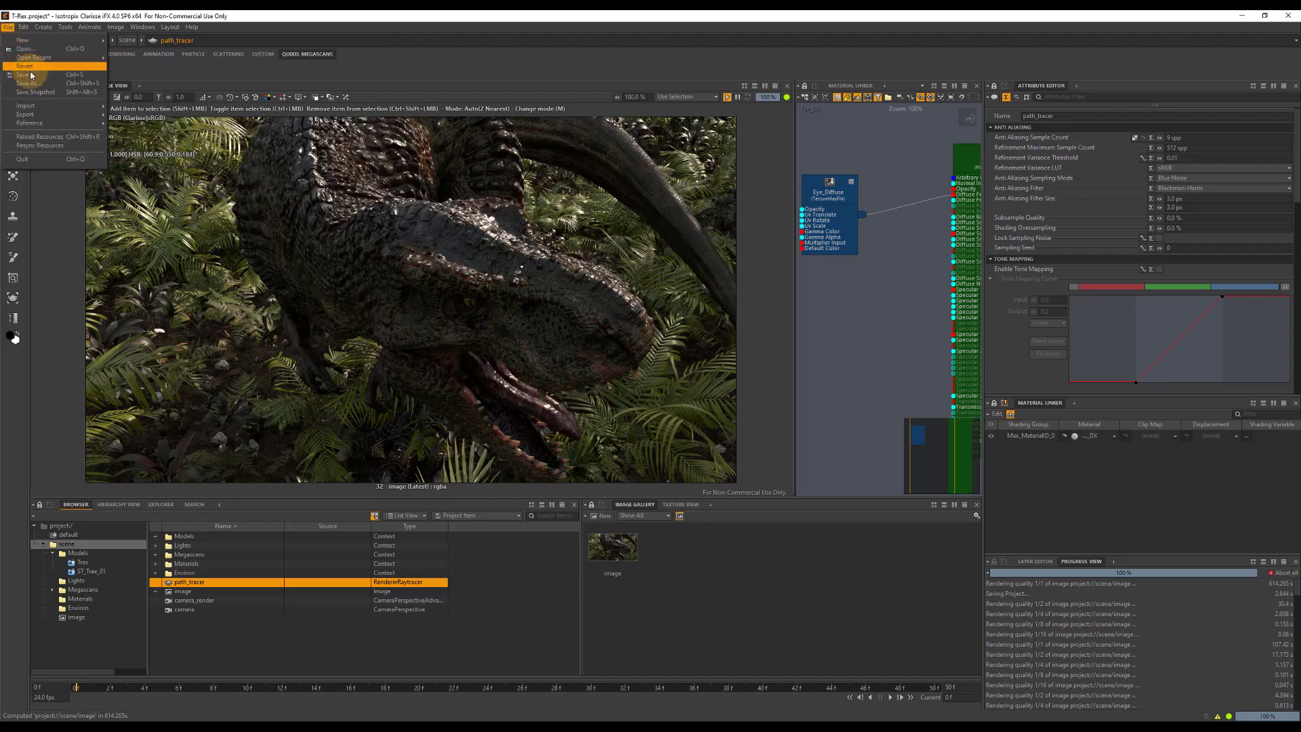
pyautogui.click(30, 77)
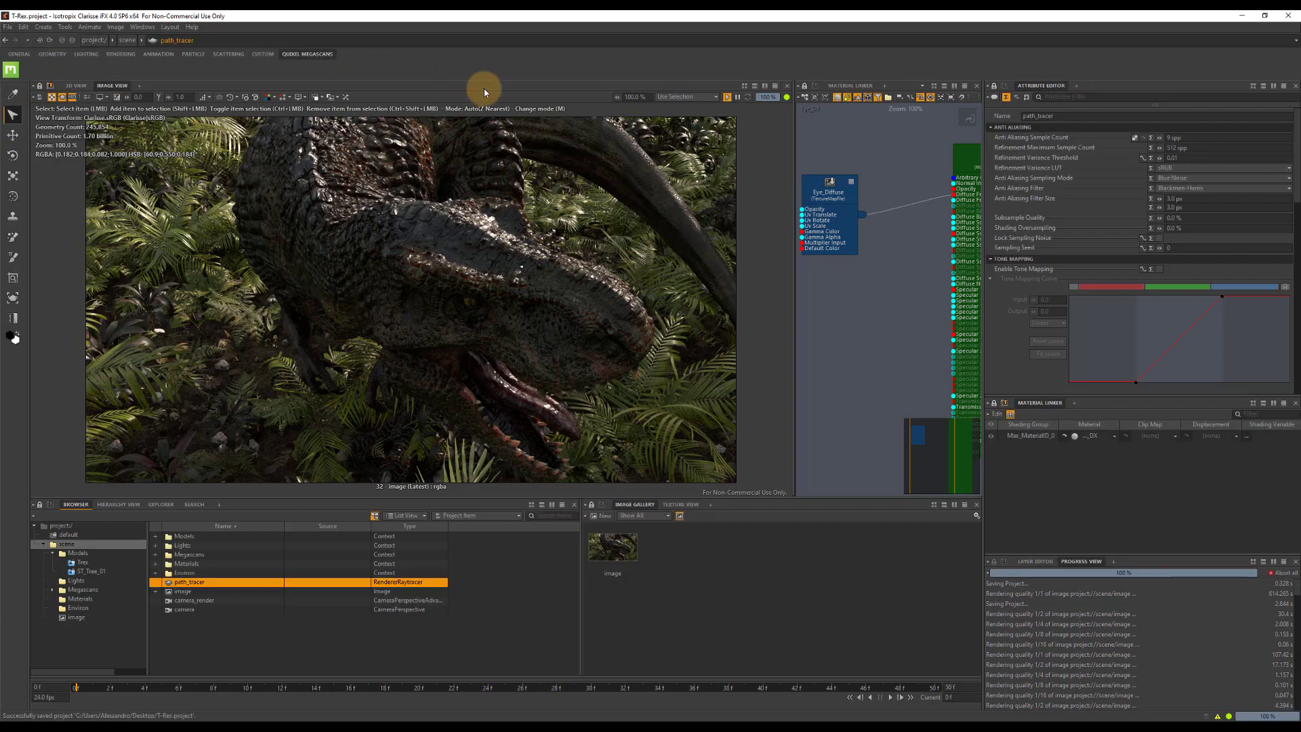